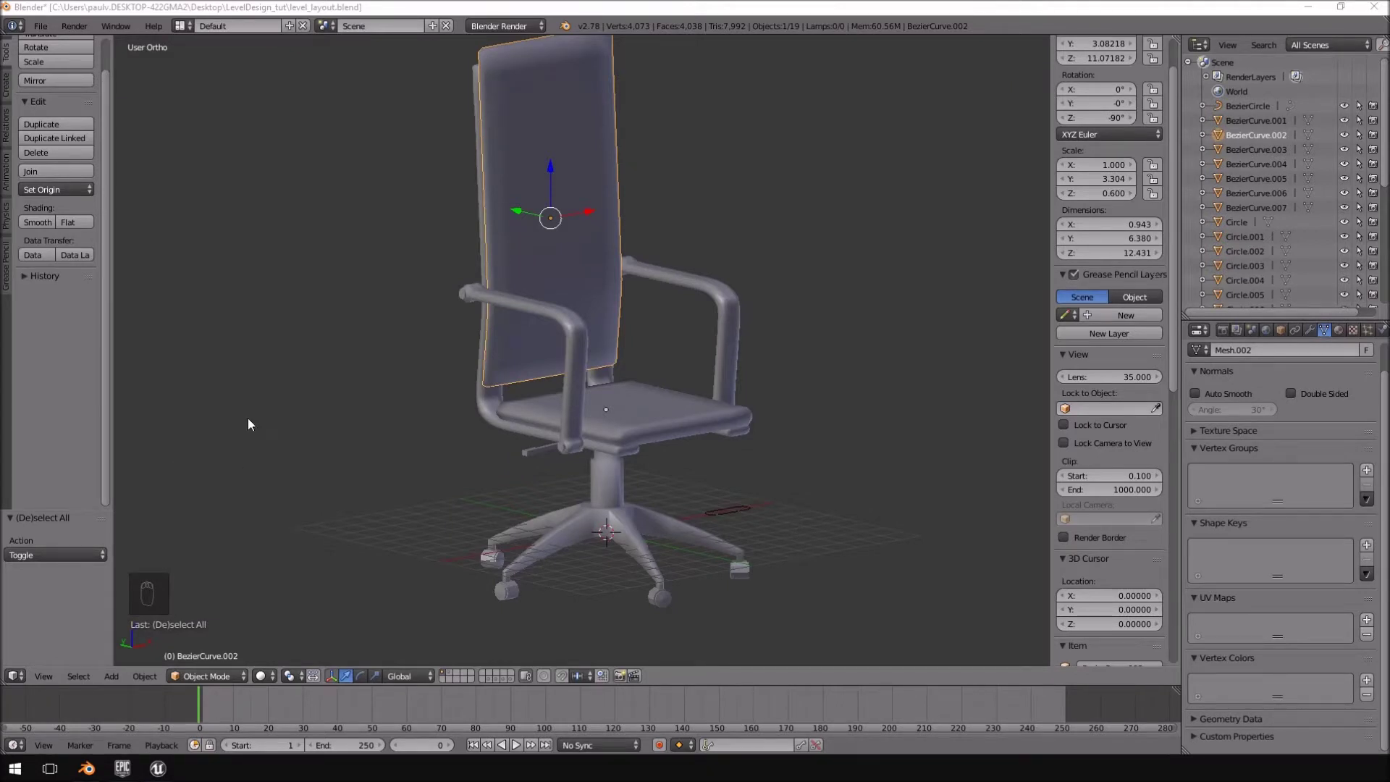
# - Examine the chair's backrest and the adjustment lever under the seat, opening the lever's mesh for inspection
pyautogui.moveTo(682, 240); pyautogui.dragTo(869, 418, button='middle')
pyautogui.rightClick(646, 188)
pyautogui.scroll(5, 458, 434)
pyautogui.rightClick(506, 374)
pyautogui.moveTo(506, 375); pyautogui.dragTo(432, 463, button='middle')
pyautogui.press('Tab')
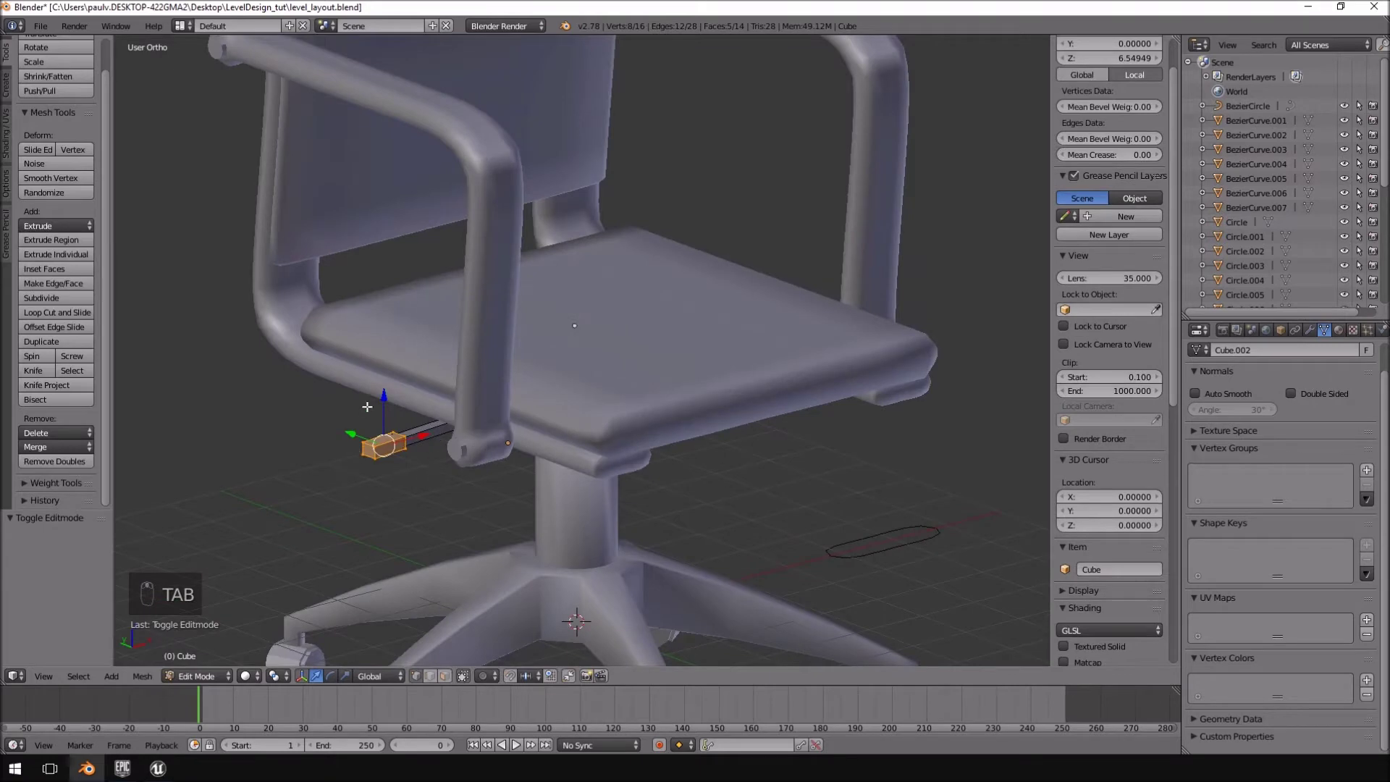
pyautogui.moveTo(587, 545); pyautogui.dragTo(677, 412, button='middle')
pyautogui.scroll(3, 538, 456)
pyautogui.scroll(-4, 537, 457)
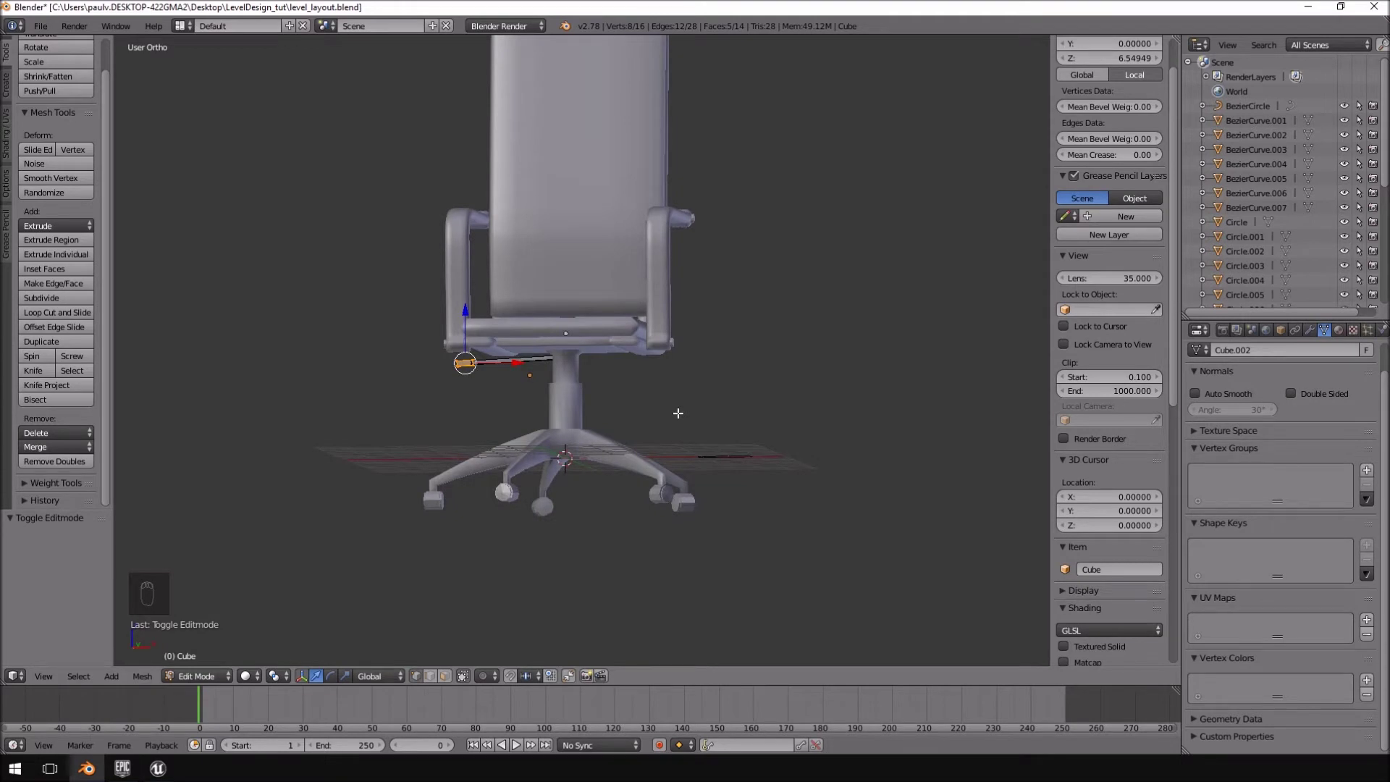
pyautogui.scroll(5, 621, 413)
pyautogui.moveTo(621, 413); pyautogui.dragTo(627, 336, button='middle')
pyautogui.scroll(4, 585, 468)
pyautogui.press('Tab')
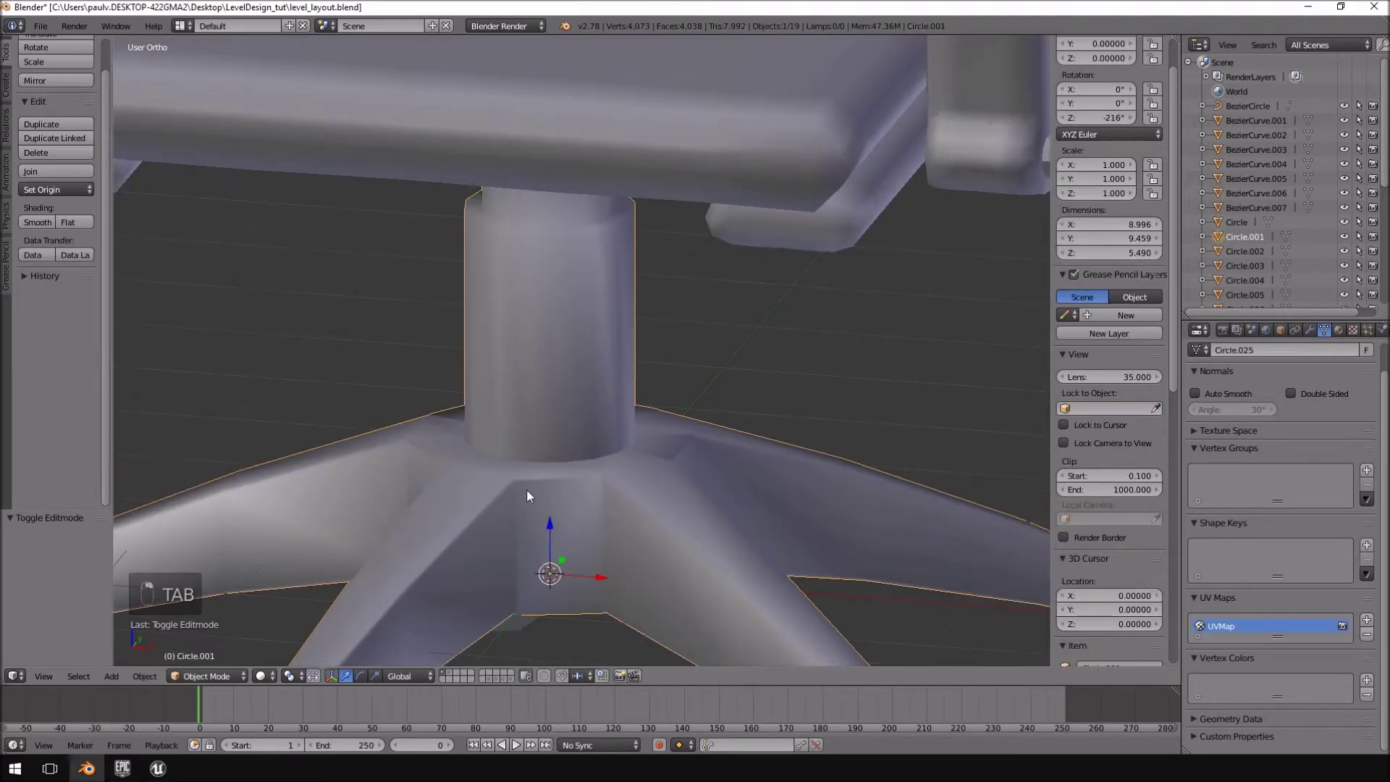
# - Open the five-legged base's mesh for editing and hide the linked geometry of its central column
pyautogui.rightClick(527, 489)
pyautogui.scroll(-3, 527, 488)
pyautogui.press('Tab')
pyautogui.scroll(7, 556, 498)
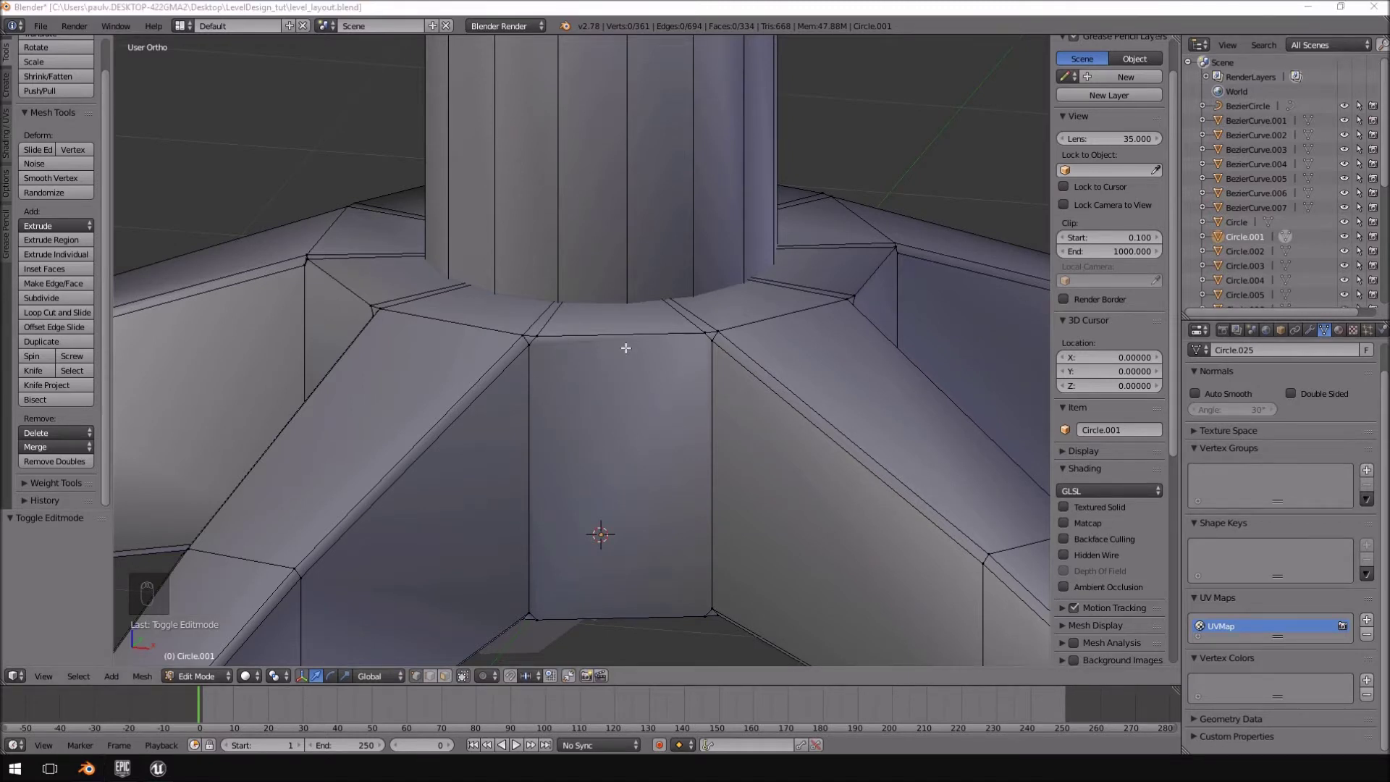
pyautogui.rightClick(685, 328)
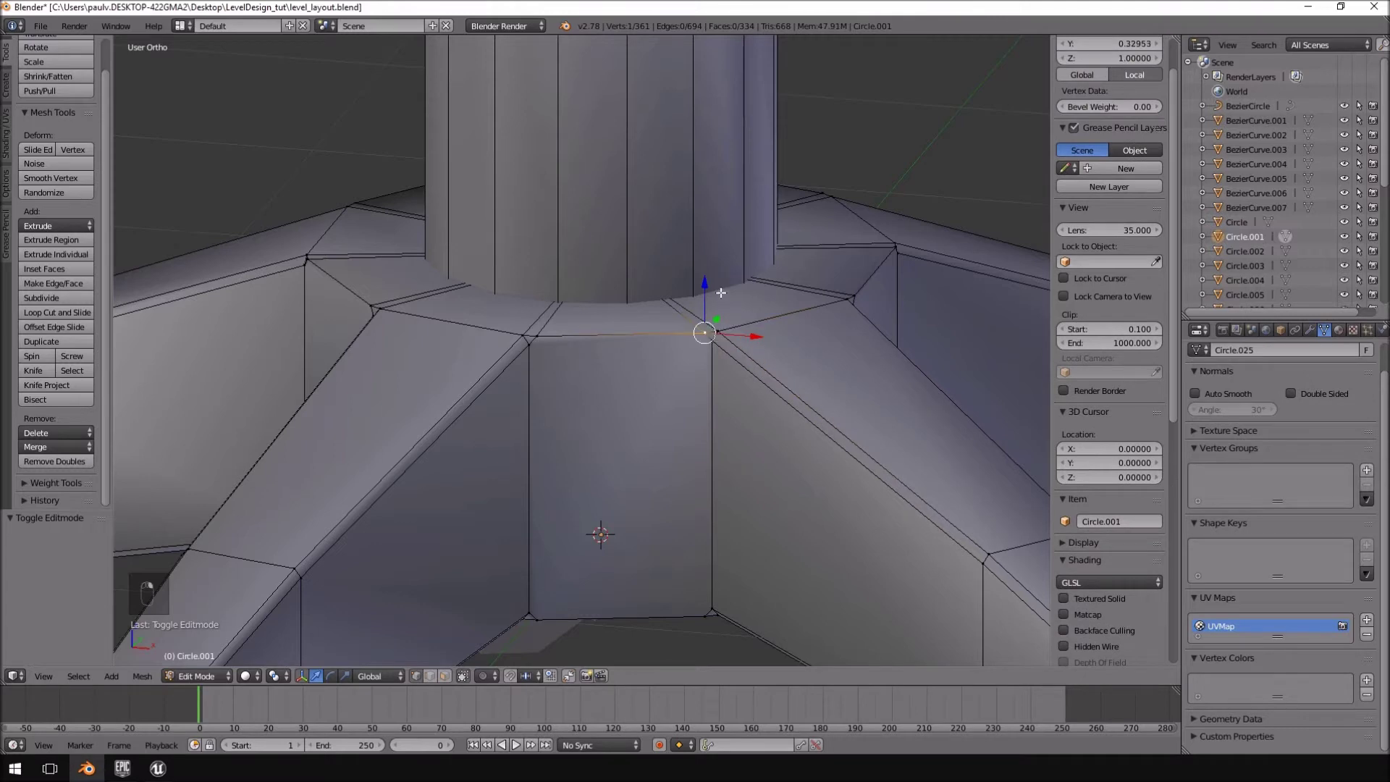
pyautogui.scroll(-4, 690, 296)
pyautogui.moveTo(642, 248); pyautogui.dragTo(629, 93, button='middle')
pyautogui.rightClick(641, 89)
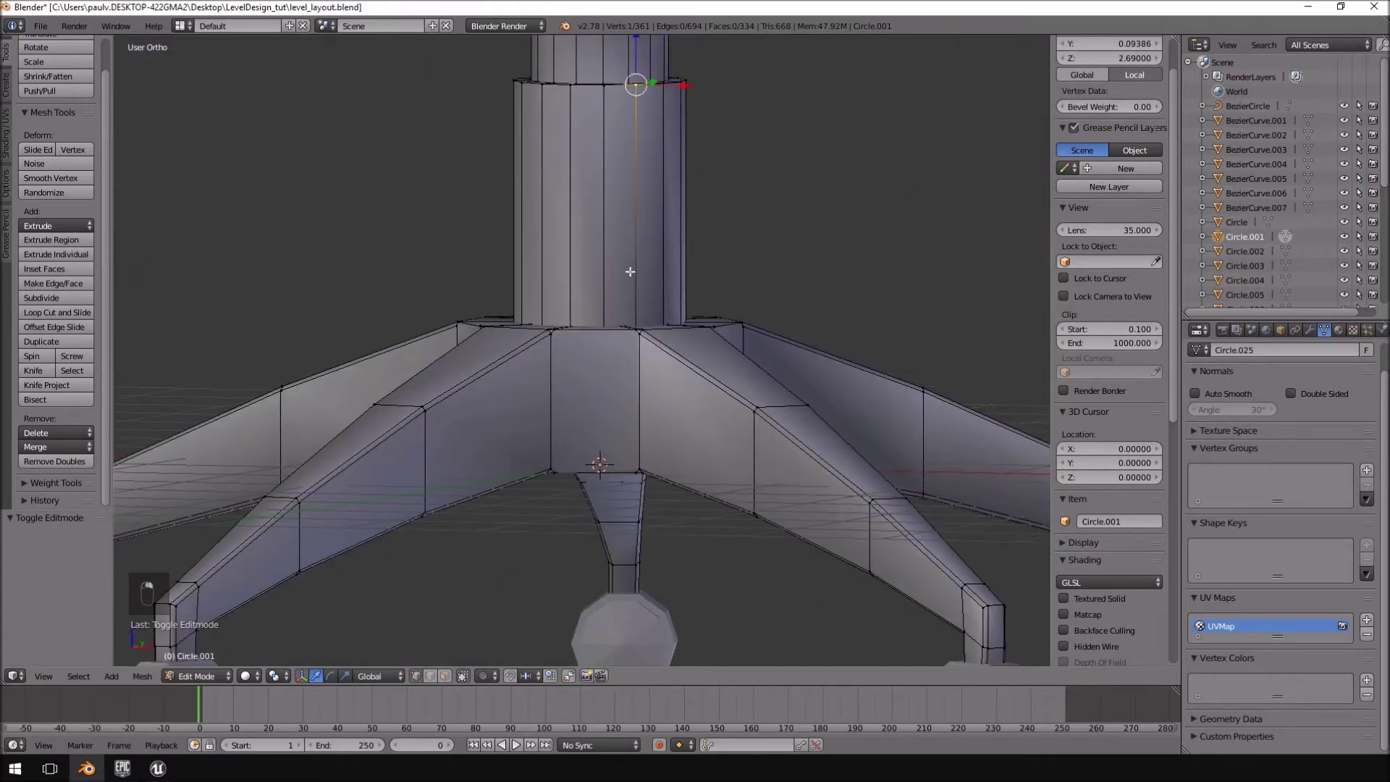
pyautogui.hotkey('ctrl', 'l')
pyautogui.press('h')
# - Merge the doubled vertices at the two outer corners between adjacent legs on the hub's top rim, each pair at its center
pyautogui.moveTo(639, 384); pyautogui.dragTo(645, 446, button='middle')
pyautogui.scroll(5, 651, 447)
pyautogui.scroll(3, 621, 392)
pyautogui.rightClick(522, 400)
pyautogui.moveTo(521, 405); pyautogui.dragTo(599, 391, button='middle')
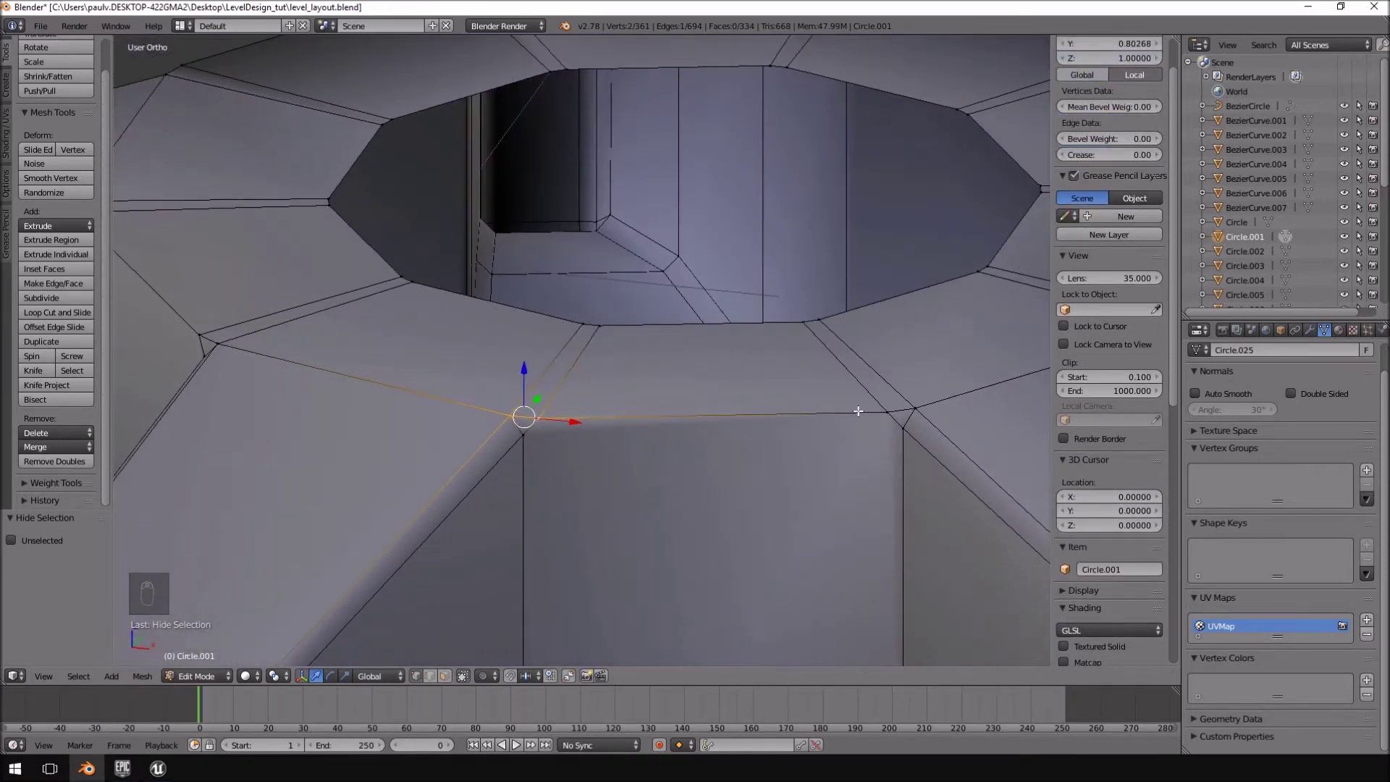
pyautogui.hotkey('alt', 'm')
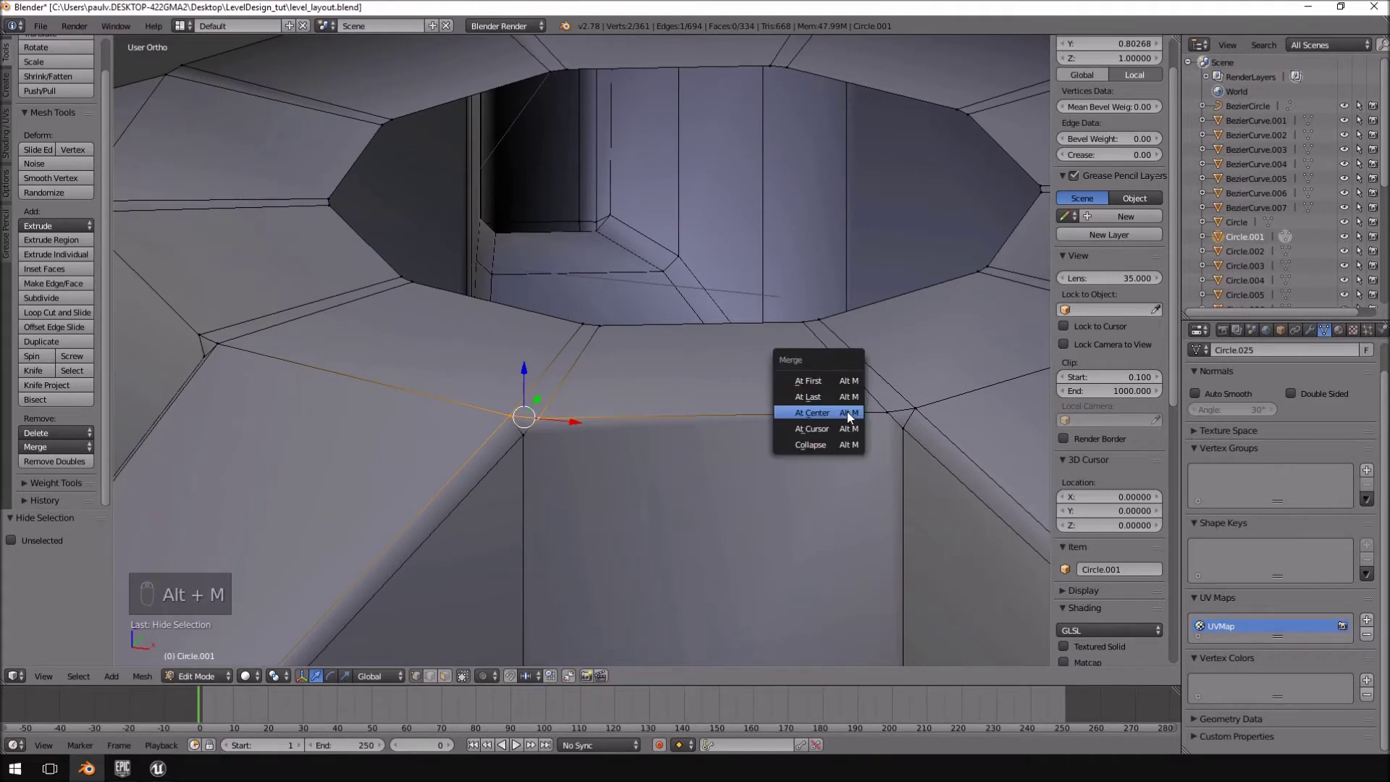
pyautogui.click(848, 407)
pyautogui.keyDown('shift'); pyautogui.rightClick(911, 413); pyautogui.keyUp('shift')
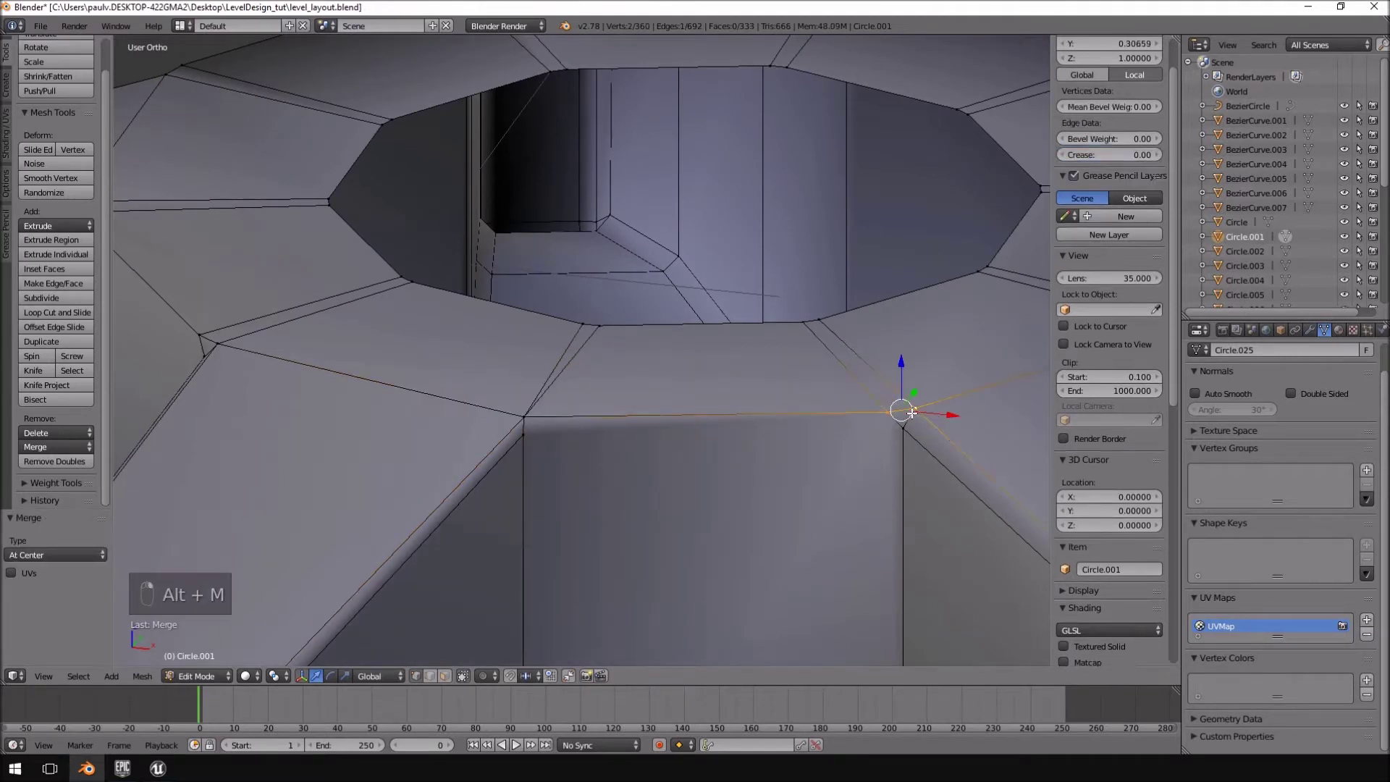
pyautogui.hotkey('alt', 'm')
pyautogui.click(908, 412)
pyautogui.moveTo(905, 413); pyautogui.dragTo(471, 406, button='middle')
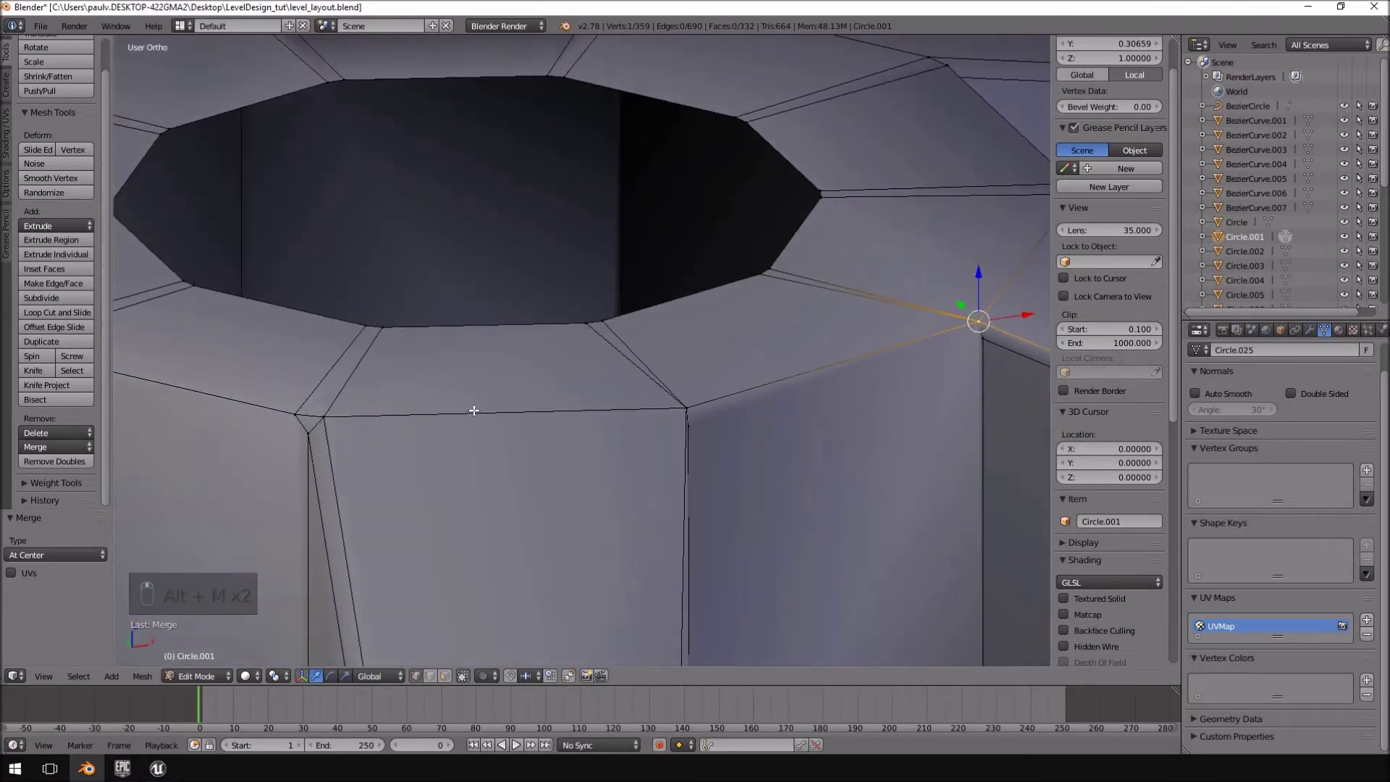
pyautogui.keyDown('shift'); pyautogui.rightClick(324, 415); pyautogui.keyUp('shift')
pyautogui.keyDown('shift'); pyautogui.rightClick(296, 414); pyautogui.keyUp('shift')
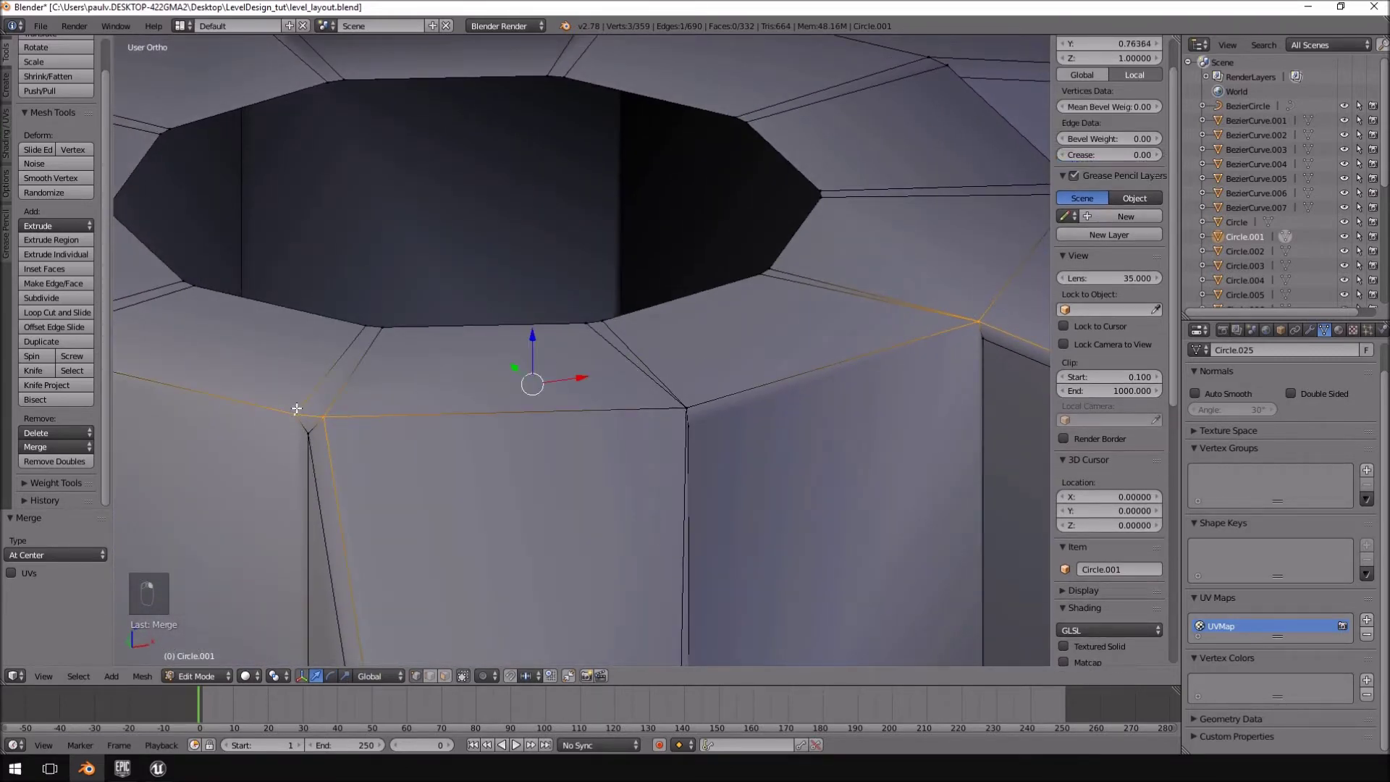
pyautogui.hotkey('alt', 'm')
pyautogui.click(262, 409)
pyautogui.hotkey('ctrl', 'z')
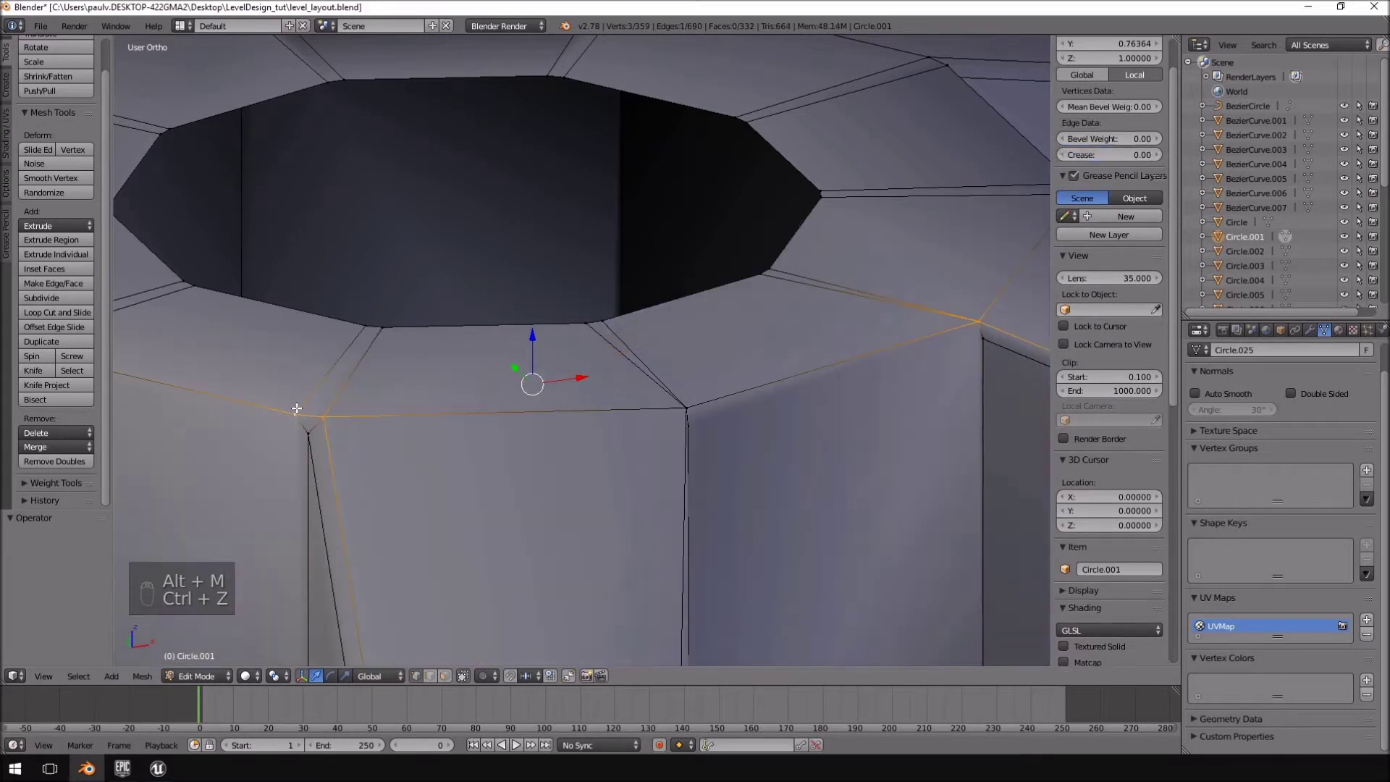
pyautogui.keyDown('shift'); pyautogui.rightClick(300, 405); pyautogui.keyUp('shift')
pyautogui.keyDown('shift'); pyautogui.rightClick(298, 410); pyautogui.keyUp('shift')
# - Clear the vertex selection and merge the doubled vertices at the next two outer hub corners, each pair at its center
pyautogui.press('a')
pyautogui.rightClick(299, 411)
pyautogui.hotkey('alt', 'm')
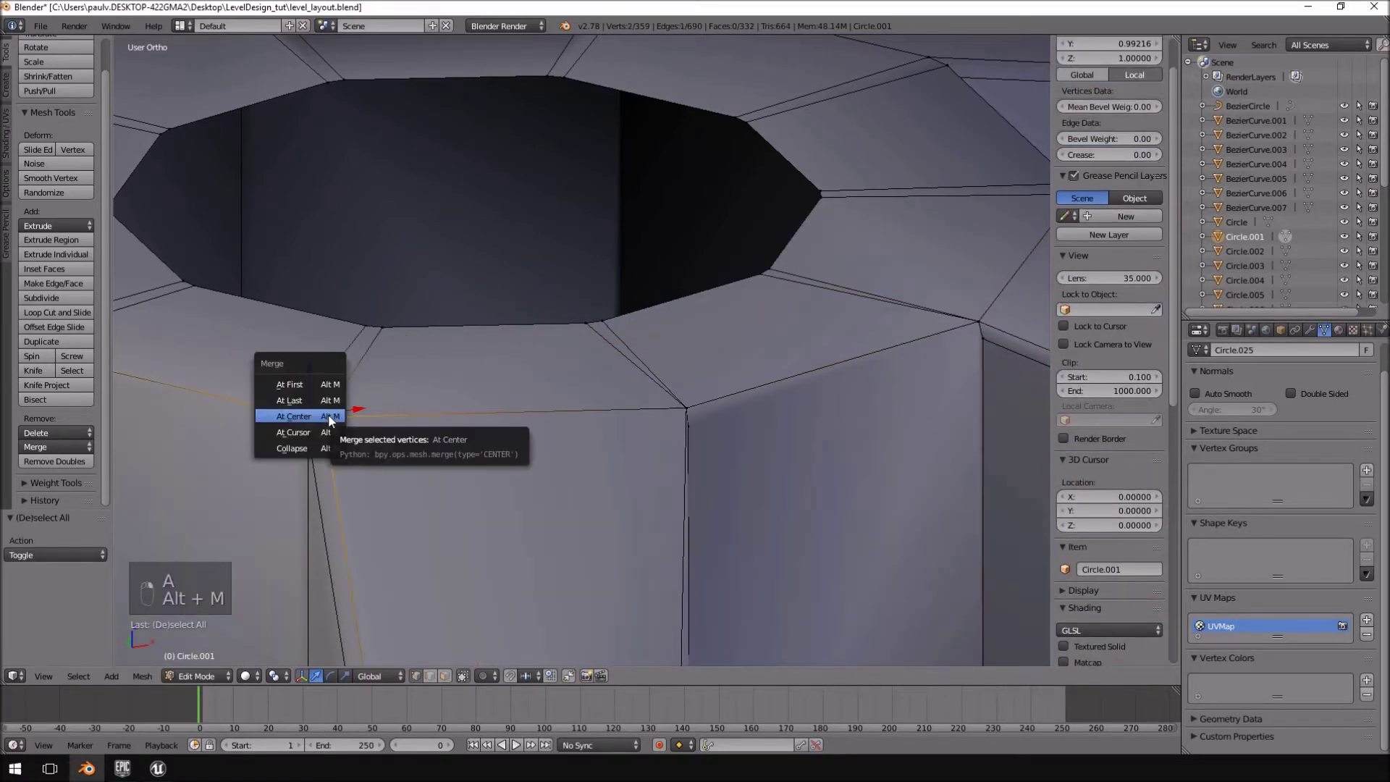
pyautogui.click(333, 417)
pyautogui.moveTo(334, 414); pyautogui.dragTo(450, 363, button='middle')
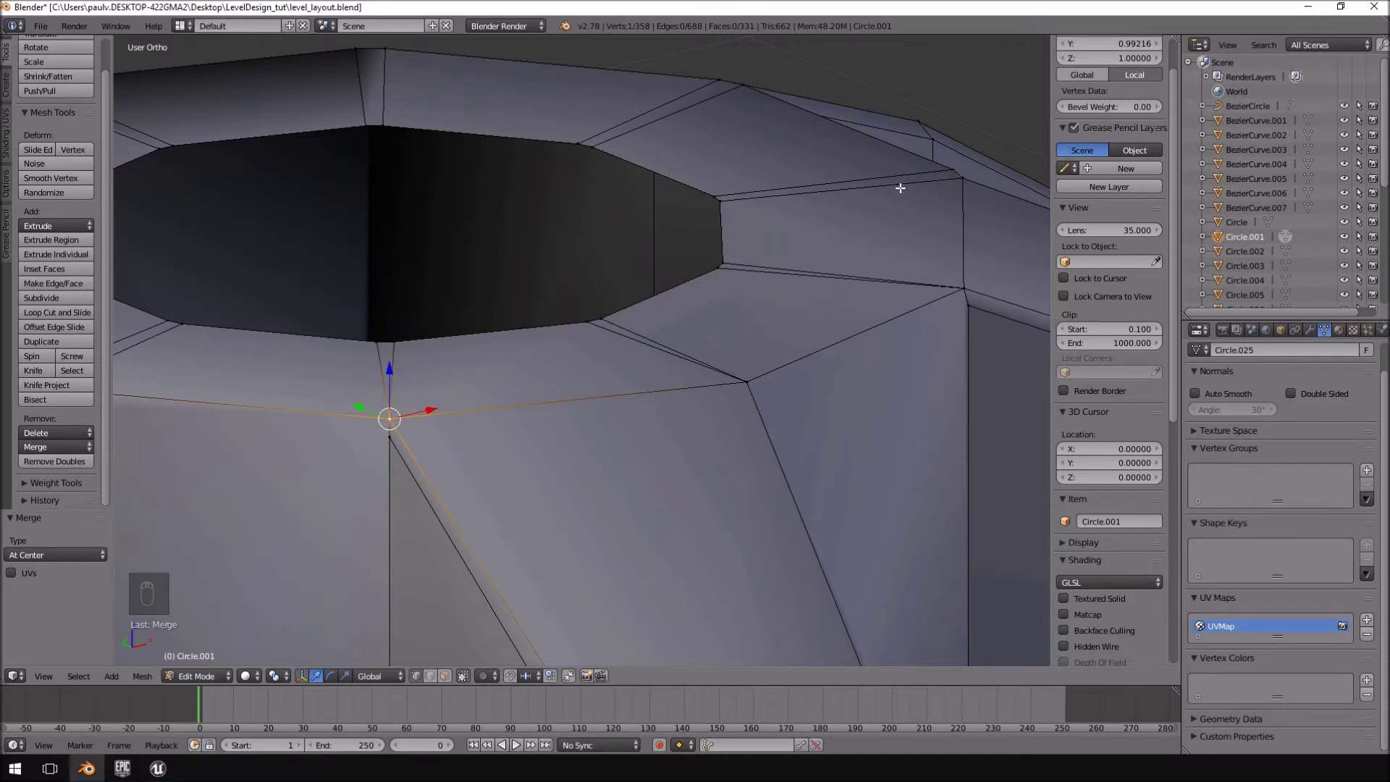
pyautogui.moveTo(387, 382); pyautogui.dragTo(470, 420, button='middle')
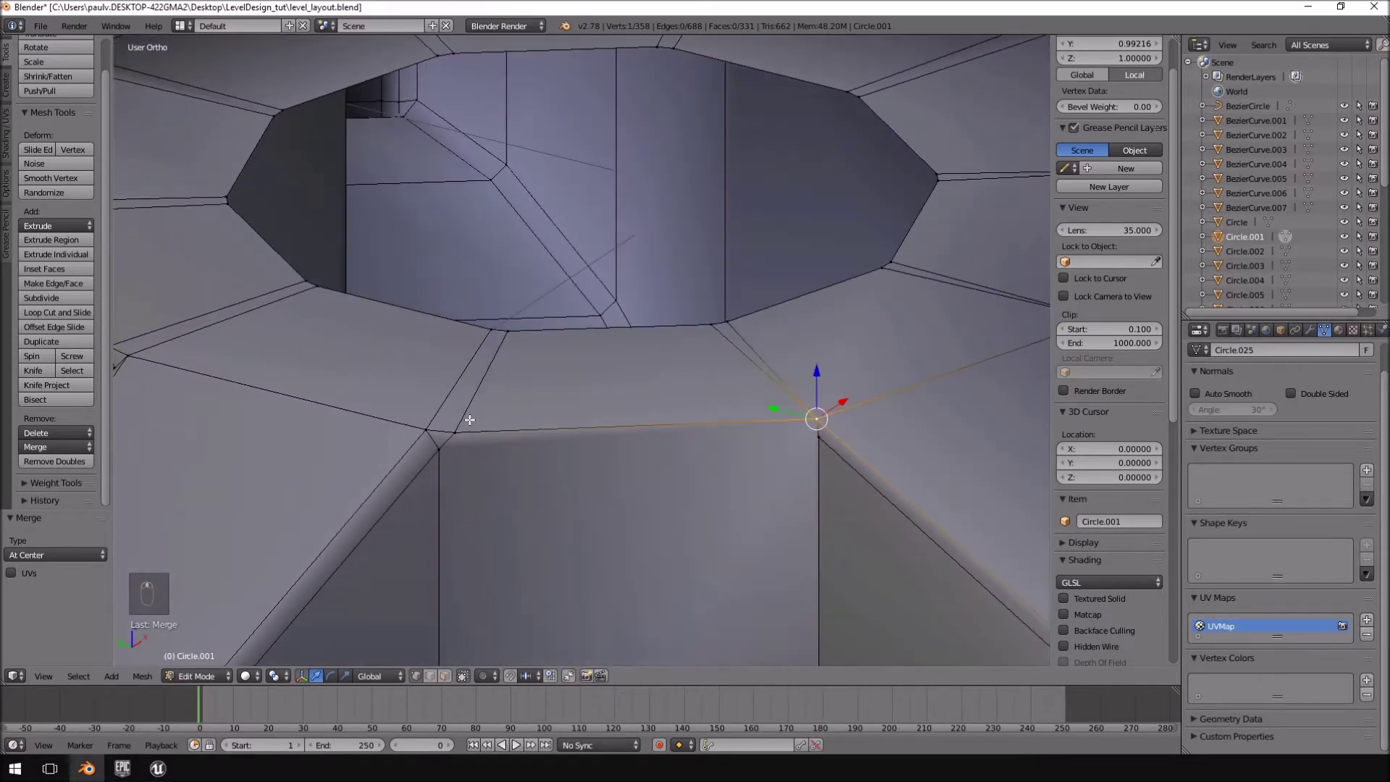
pyautogui.keyDown('shift'); pyautogui.rightClick(439, 430); pyautogui.keyUp('shift')
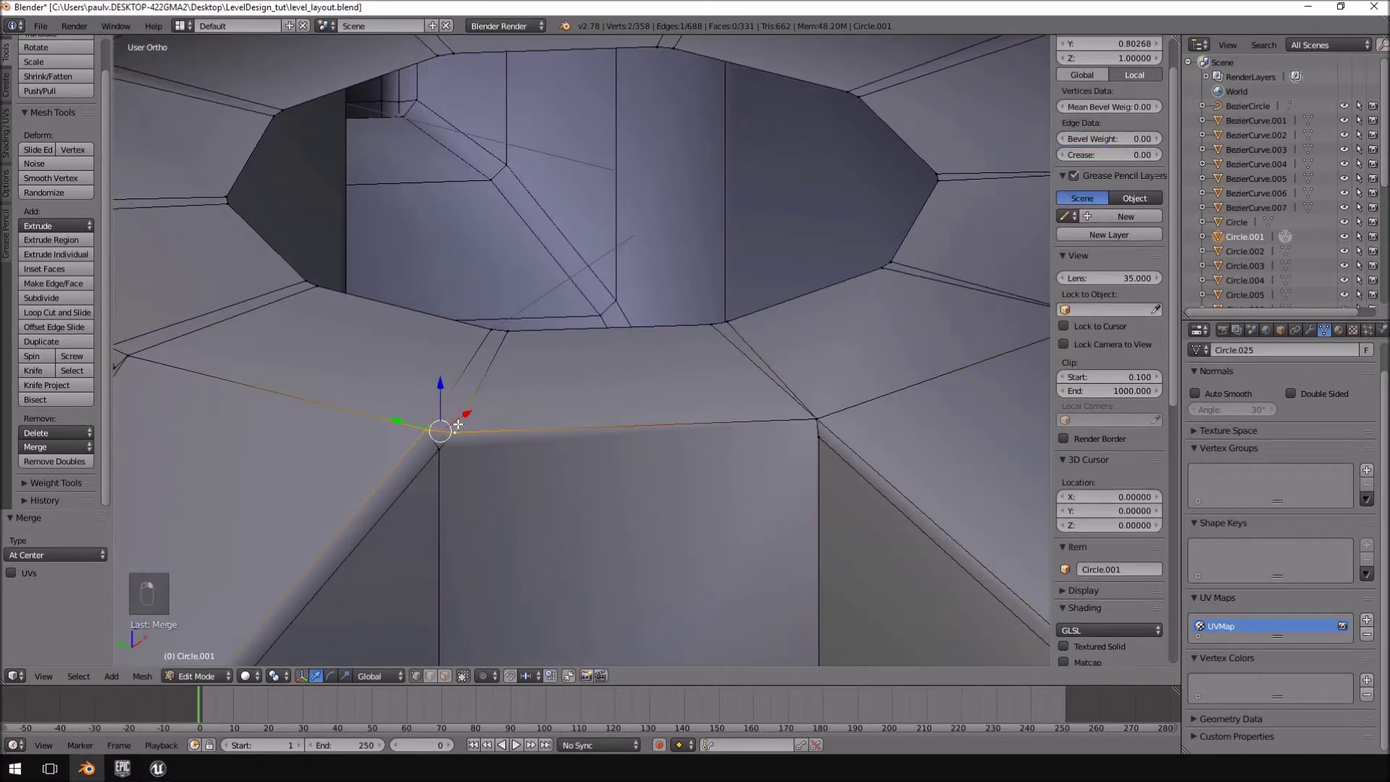
pyautogui.hotkey('alt', 'm')
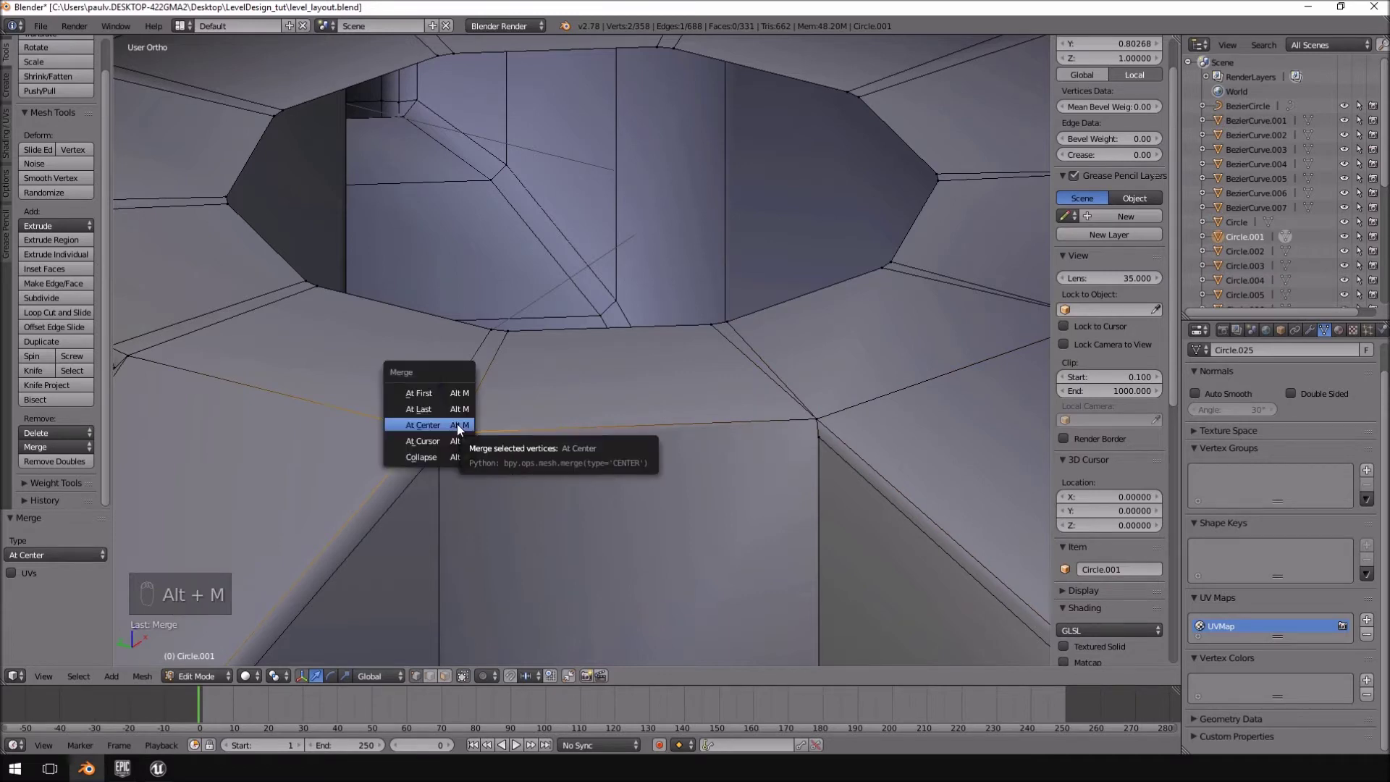
pyautogui.click(457, 425)
# - Merge the doubled vertices at center where the nearest leg's upper edge meets the hub's top rim
pyautogui.scroll(-5, 506, 437)
pyautogui.moveTo(506, 437); pyautogui.dragTo(482, 397, button='middle')
pyautogui.keyDown('shift'); pyautogui.rightClick(456, 384); pyautogui.keyUp('shift')
pyautogui.hotkey('alt', 'm')
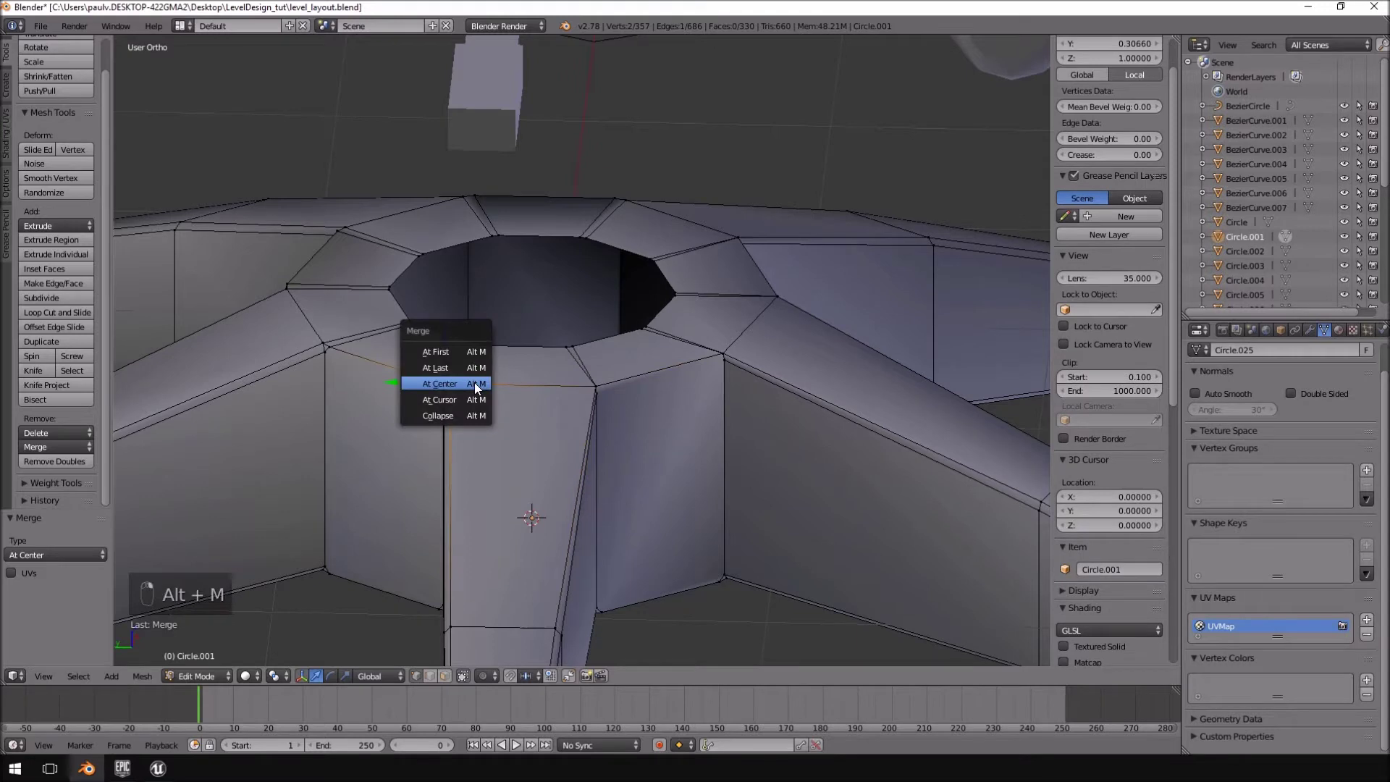
pyautogui.click(475, 383)
# - Merge the doubled vertices at center on the hub corner where the neighbouring leg begins, across the gap from the nearest leg
pyautogui.rightClick(329, 347)
pyautogui.keyDown('shift'); pyautogui.rightClick(328, 344); pyautogui.keyUp('shift')
pyautogui.keyDown('shift'); pyautogui.rightClick(324, 343); pyautogui.keyUp('shift')
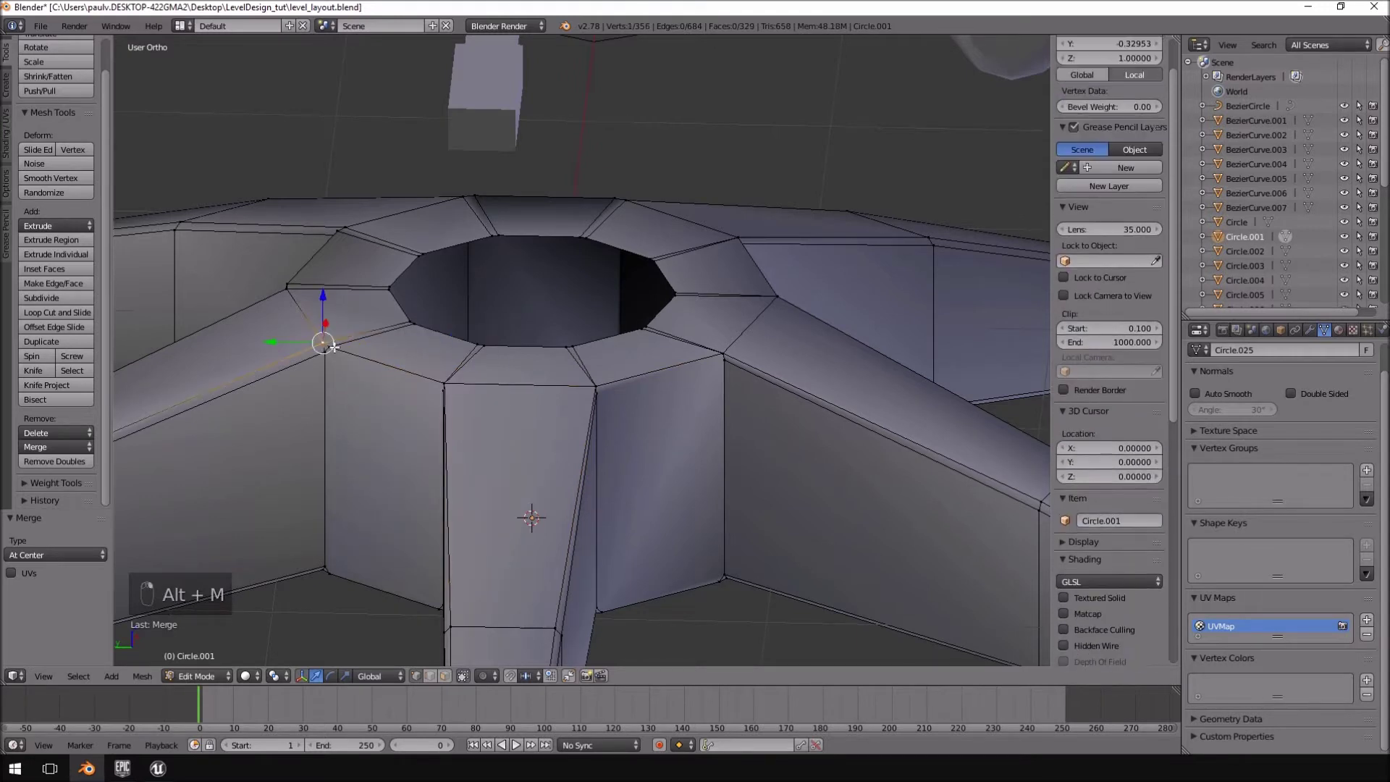
pyautogui.keyDown('shift'); pyautogui.rightClick(330, 348); pyautogui.keyUp('shift')
pyautogui.press('super')
pyautogui.click(496, 5)
pyautogui.hotkey('alt', 'm')
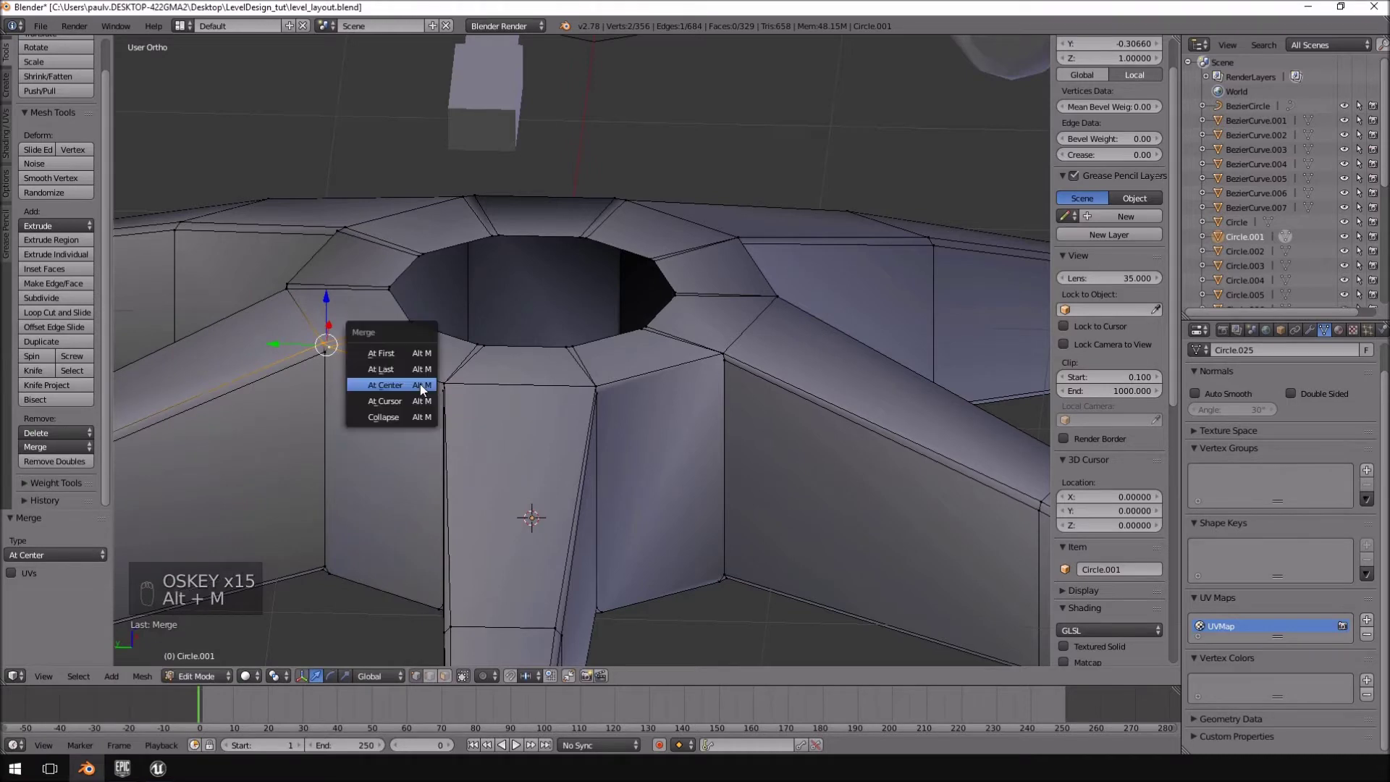
pyautogui.click(429, 391)
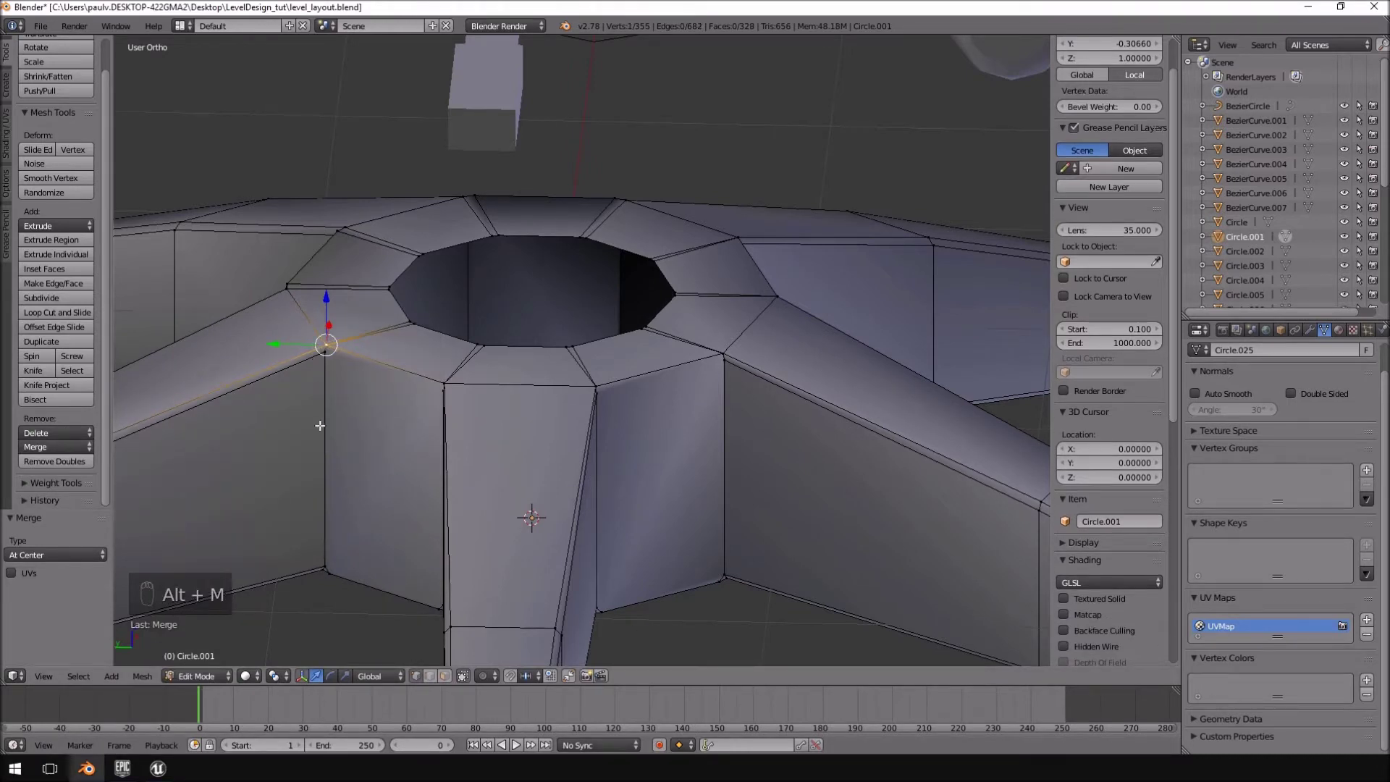
# - Inspect the corner vertices and the triangle fan on the underside of the hub
pyautogui.moveTo(332, 339); pyautogui.dragTo(471, 265, button='middle')
pyautogui.rightClick(414, 344)
pyautogui.rightClick(423, 356)
pyautogui.rightClick(410, 333)
pyautogui.rightClick(387, 346)
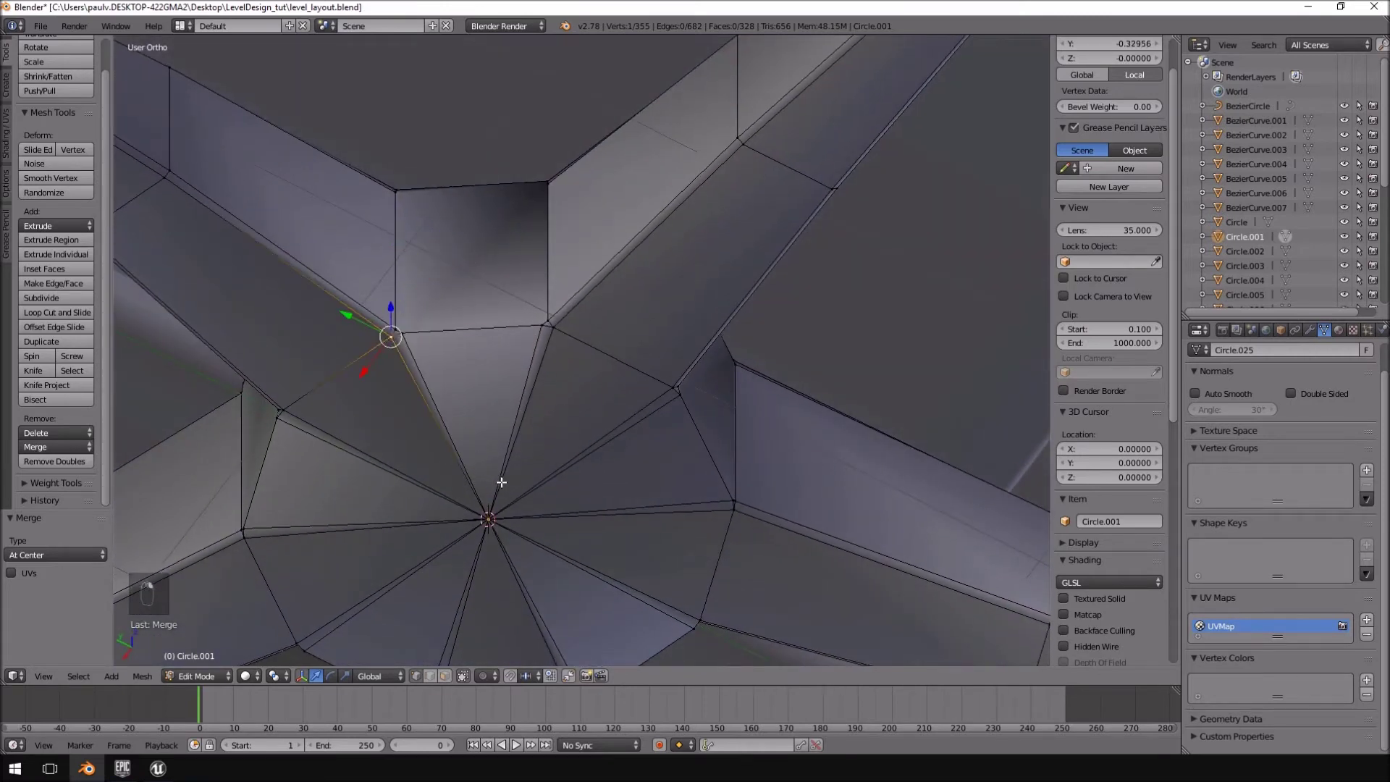
pyautogui.moveTo(498, 481); pyautogui.dragTo(486, 414, button='middle')
pyautogui.rightClick(507, 216)
pyautogui.moveTo(554, 266); pyautogui.dragTo(540, 254, button='middle')
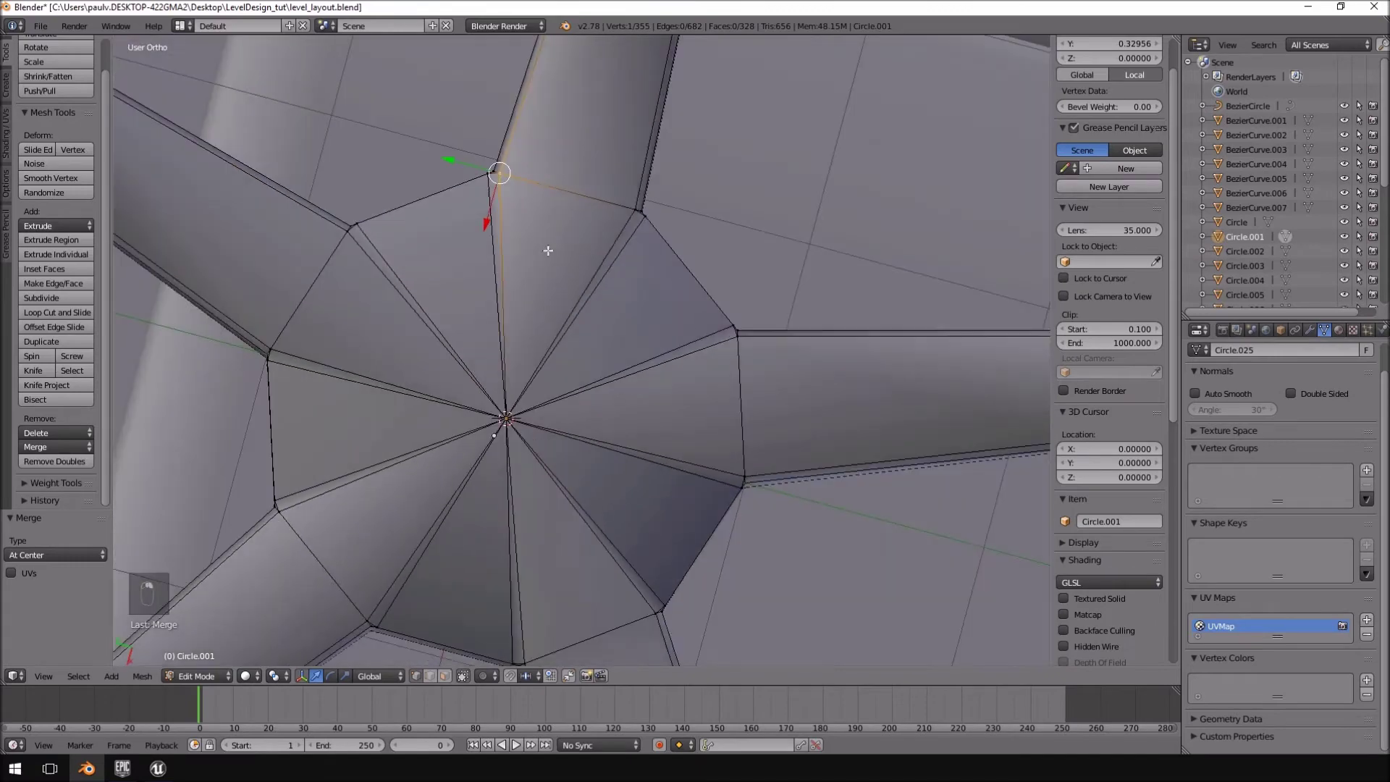
# - Return to the hub's top rim and merge two more doubled outer corner vertex pairs, each at its center
pyautogui.moveTo(445, 229); pyautogui.dragTo(410, 478, button='middle')
pyautogui.rightClick(444, 491)
pyautogui.keyDown('shift'); pyautogui.rightClick(434, 489); pyautogui.keyUp('shift')
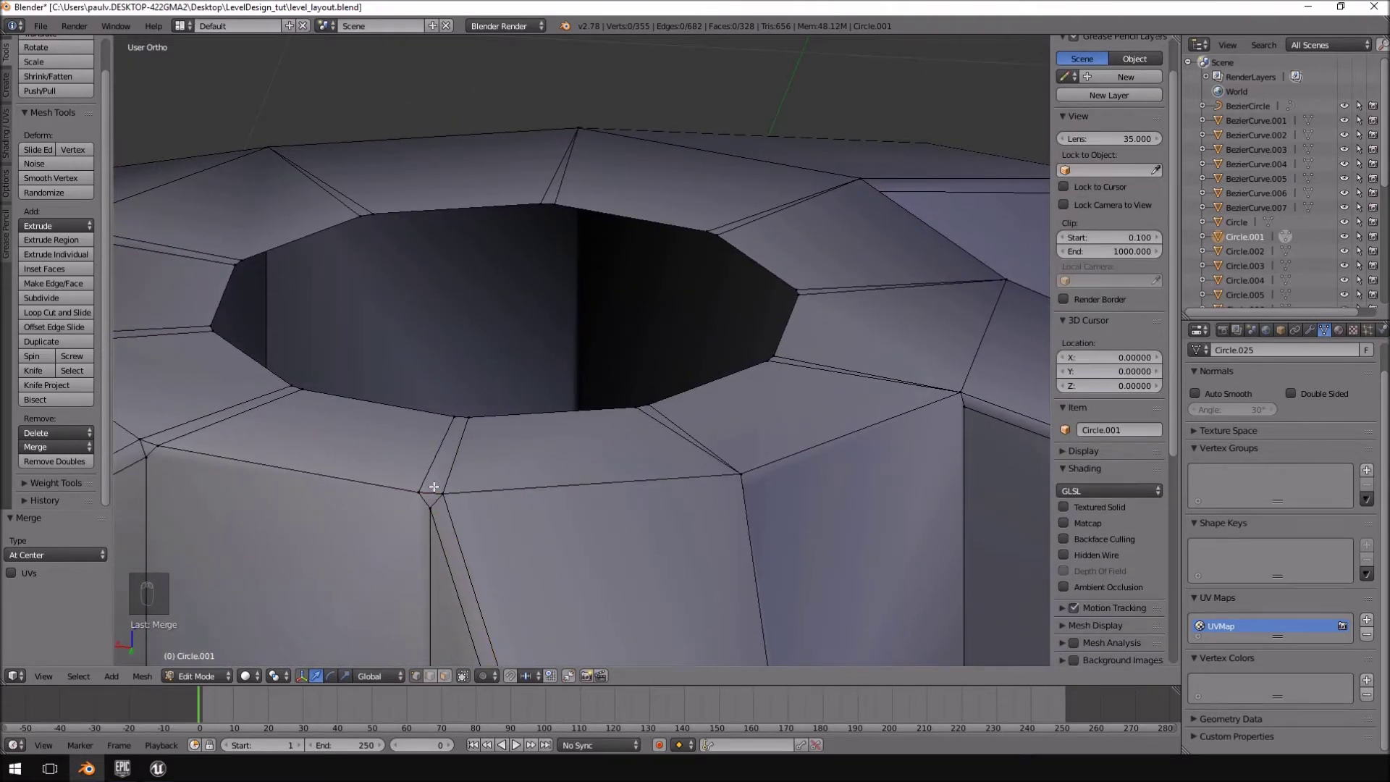
pyautogui.rightClick(434, 487)
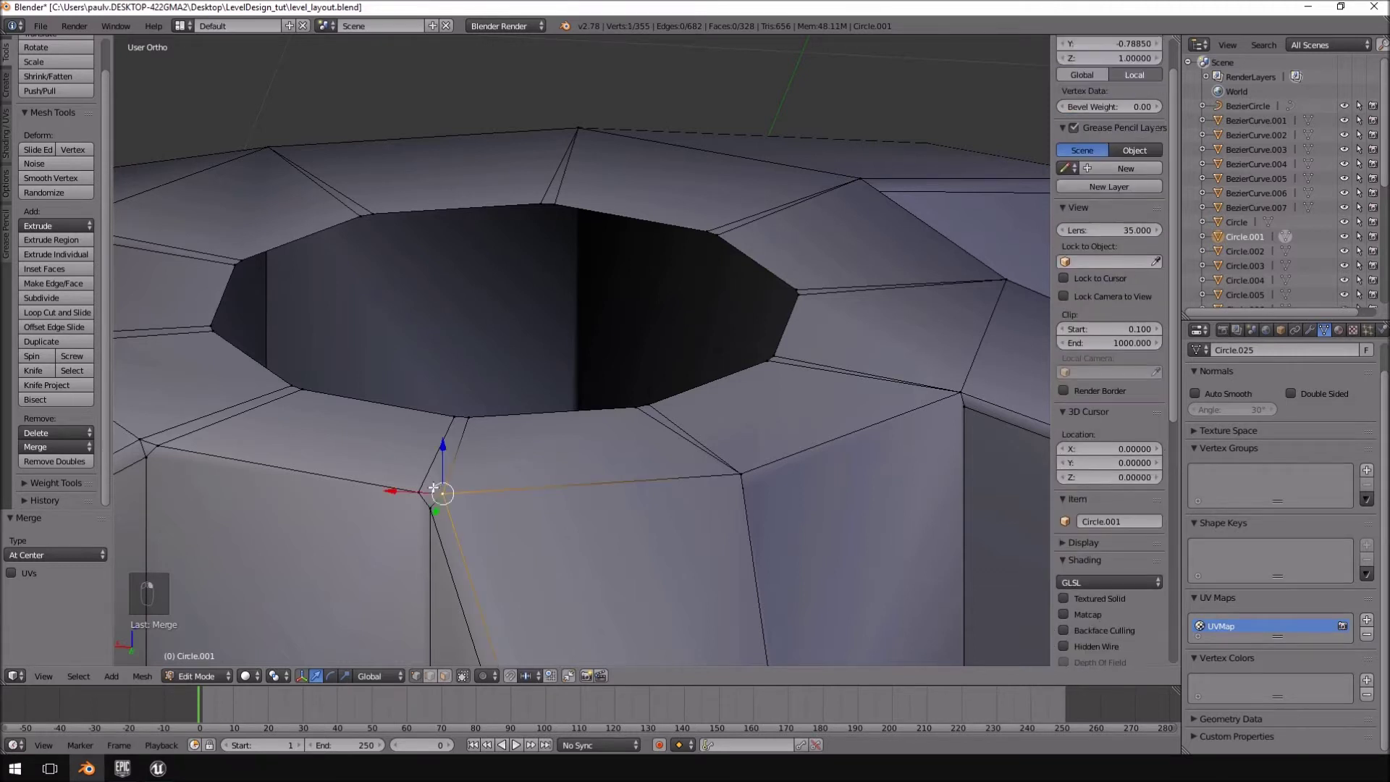
pyautogui.hotkey('alt', 'm')
pyautogui.click(425, 487)
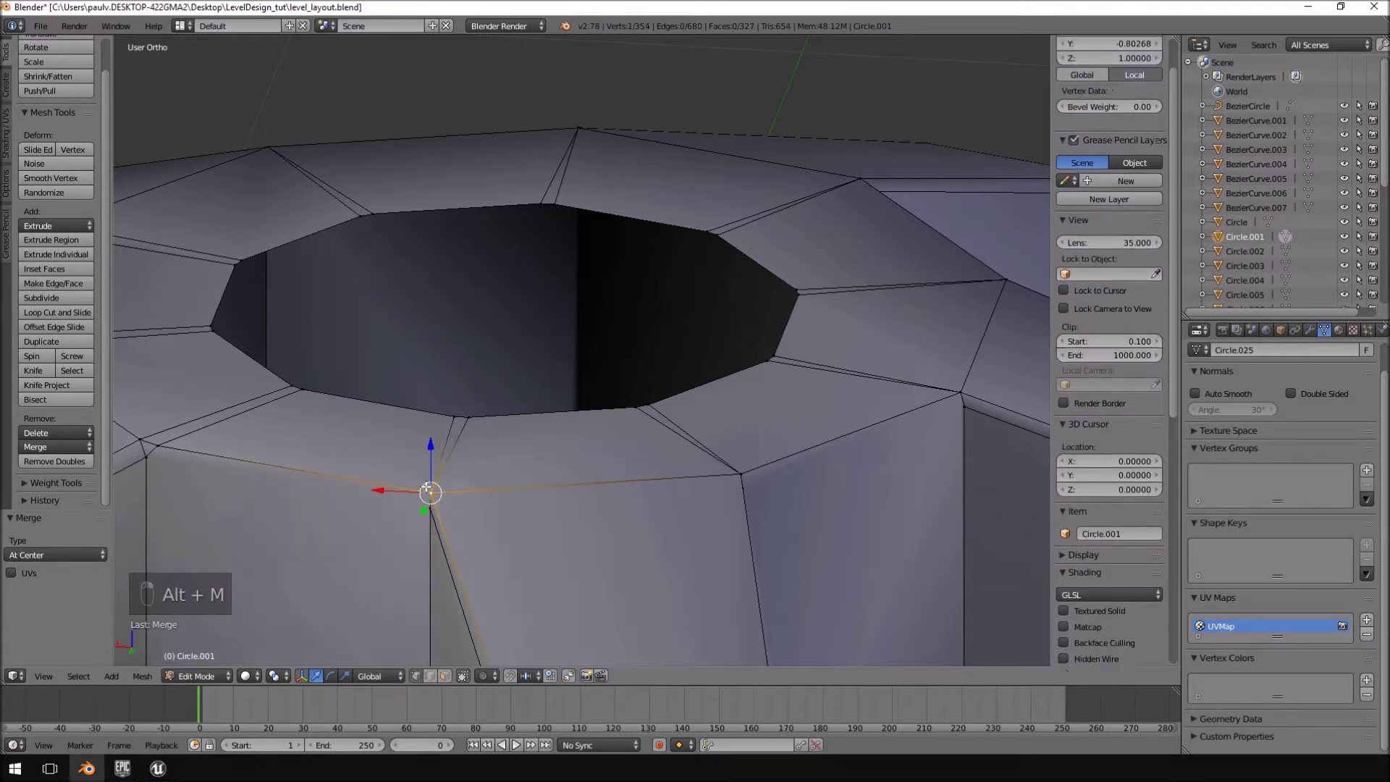
pyautogui.rightClick(157, 446)
pyautogui.keyDown('shift'); pyautogui.rightClick(153, 428); pyautogui.keyUp('shift')
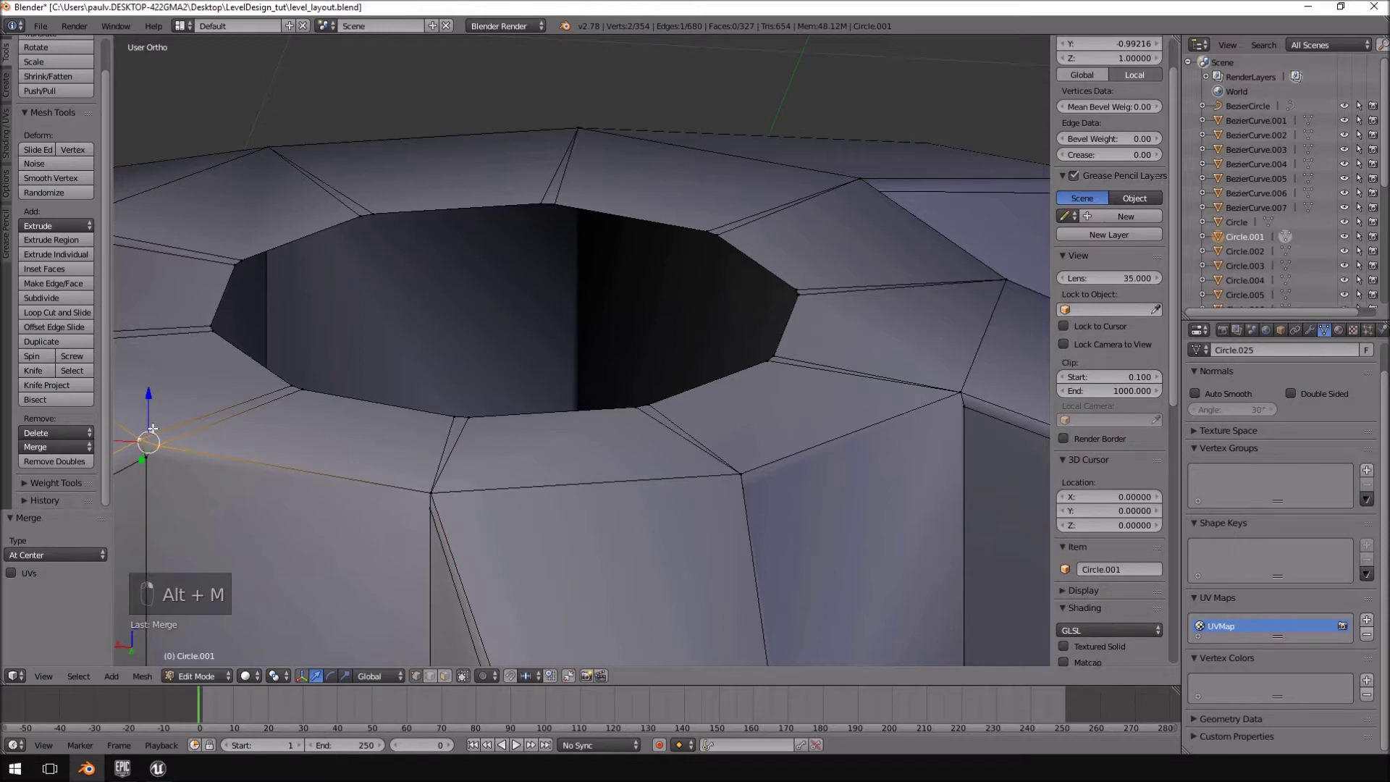
pyautogui.hotkey('alt', 'm')
pyautogui.click(153, 429)
# - Merge the doubled vertices at the following outer rim corner at center, and select the pair at the adjacent corner
pyautogui.moveTo(171, 427); pyautogui.dragTo(274, 441, button='middle')
pyautogui.keyDown('shift'); pyautogui.rightClick(394, 576); pyautogui.keyUp('shift')
pyautogui.hotkey('alt', 'm')
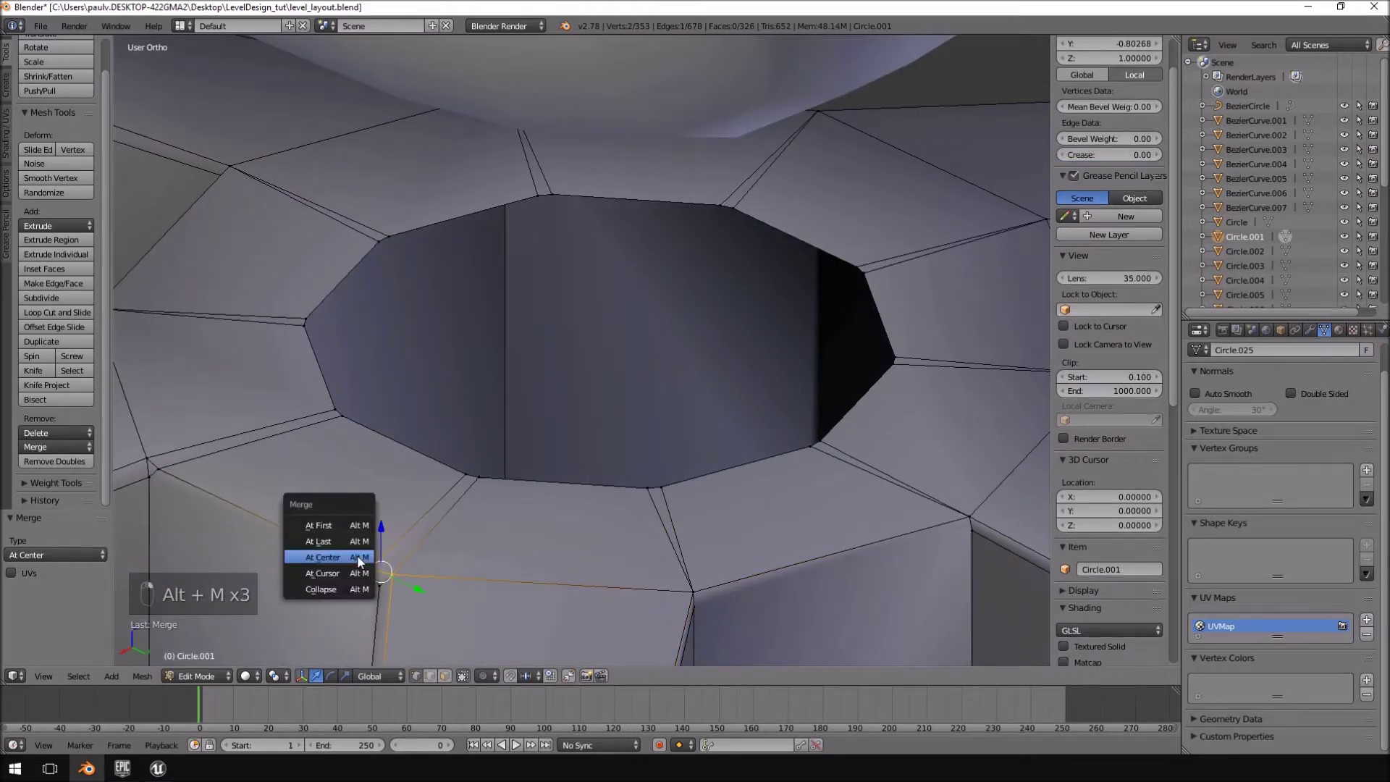
pyautogui.click(357, 561)
pyautogui.keyDown('shift'); pyautogui.rightClick(151, 450); pyautogui.keyUp('shift')
pyautogui.press('super')
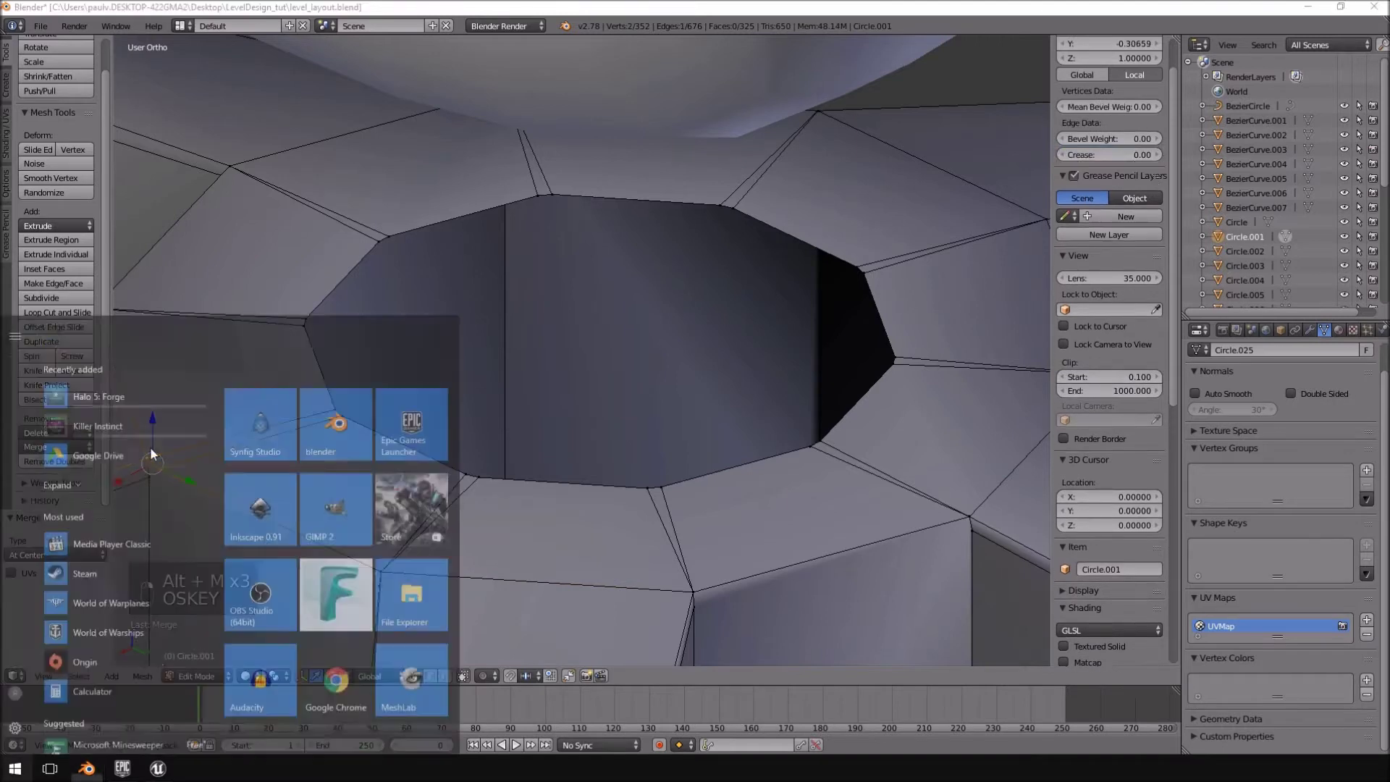
pyautogui.press('super')
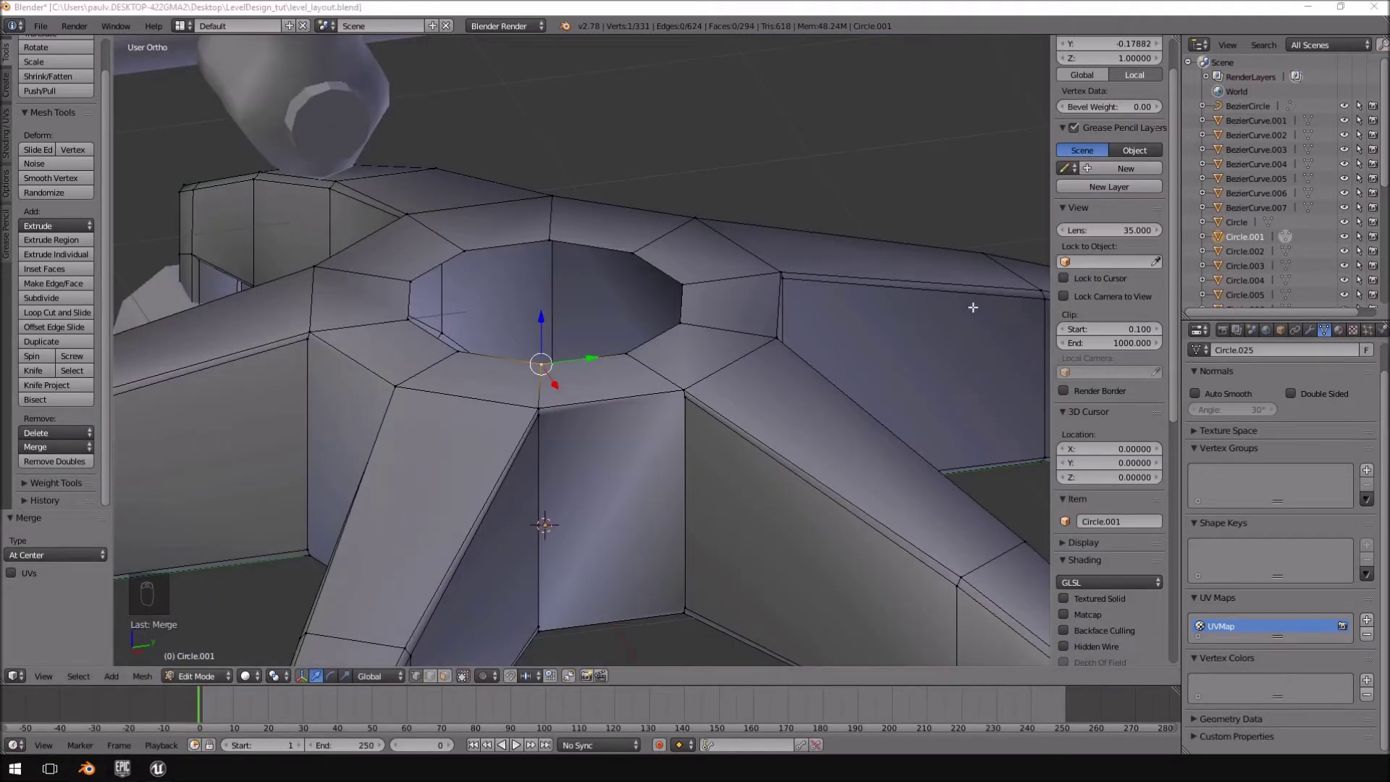
# - Check the cleaned-up base's shading in Object Mode, including the underside of the hub
pyautogui.moveTo(832, 320); pyautogui.dragTo(419, 333, button='middle')
pyautogui.moveTo(555, 325); pyautogui.dragTo(731, 279, button='middle')
pyautogui.press('Tab')
pyautogui.moveTo(676, 564); pyautogui.dragTo(428, 335, button='middle')
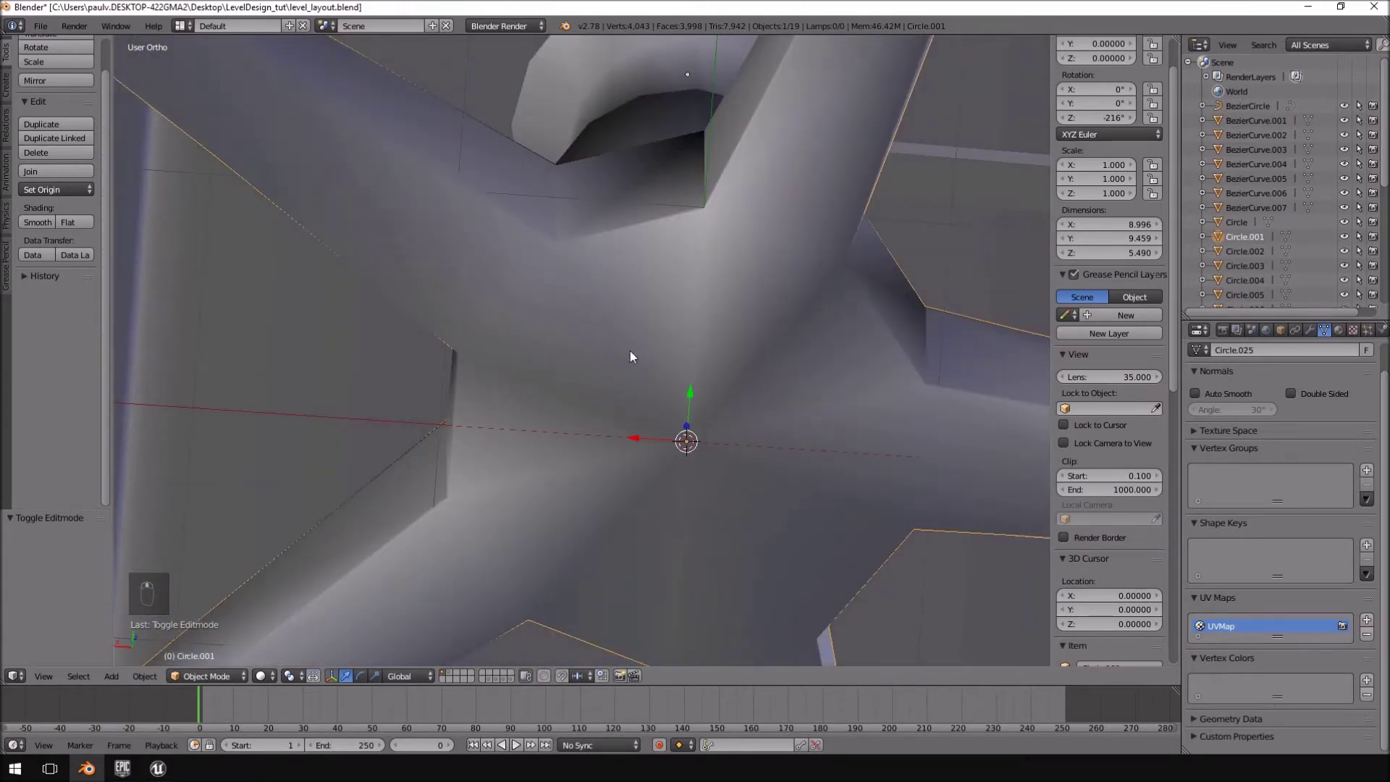
pyautogui.moveTo(639, 346); pyautogui.dragTo(728, 494, button='middle')
pyautogui.moveTo(750, 356); pyautogui.dragTo(633, 430, button='middle')
# - Select the base's entire visible mesh and unwrap it with Smart UV Project, using angle limit 66 and island margin 0.03
pyautogui.press('Tab')
pyautogui.press('a')
pyautogui.press('a')
pyautogui.press('a')
pyautogui.press('a')
pyautogui.scroll(-5, 789, 402)
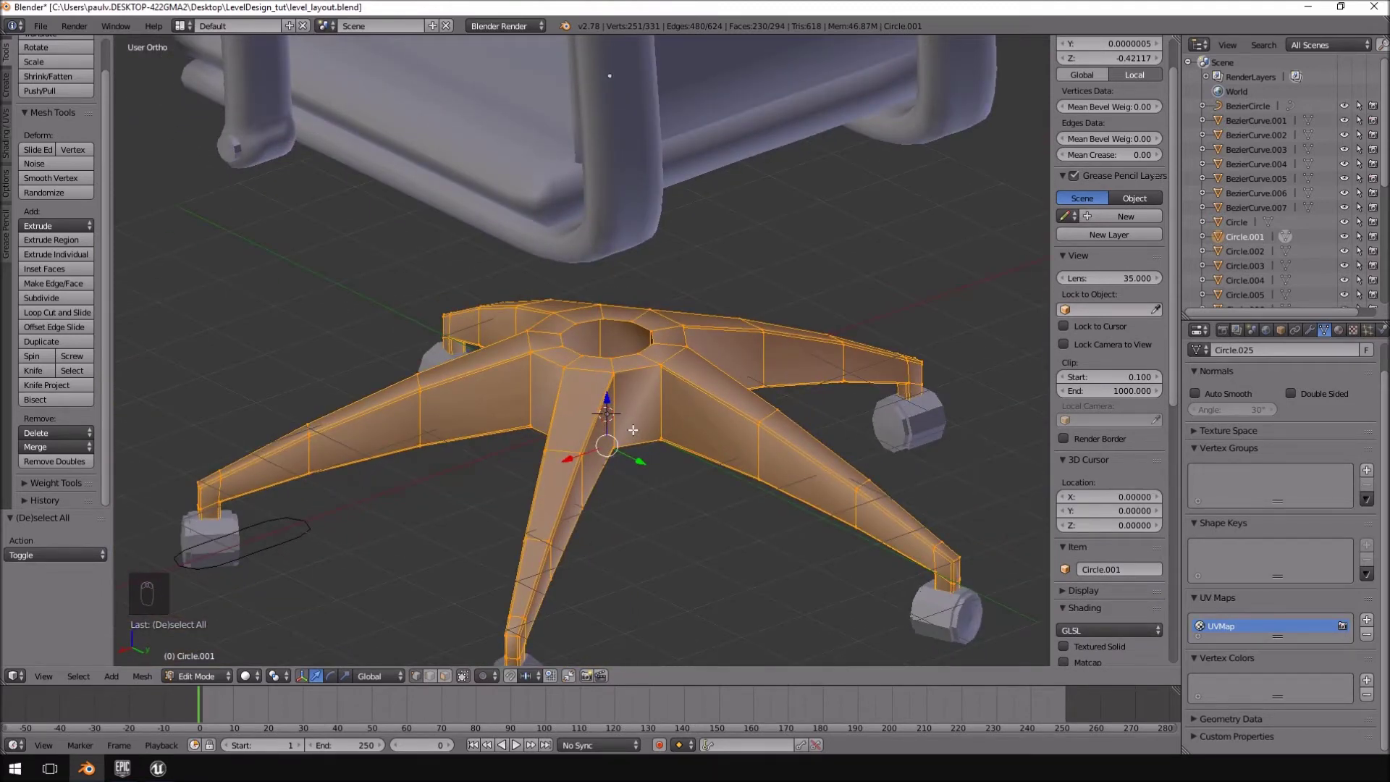
pyautogui.press('u')
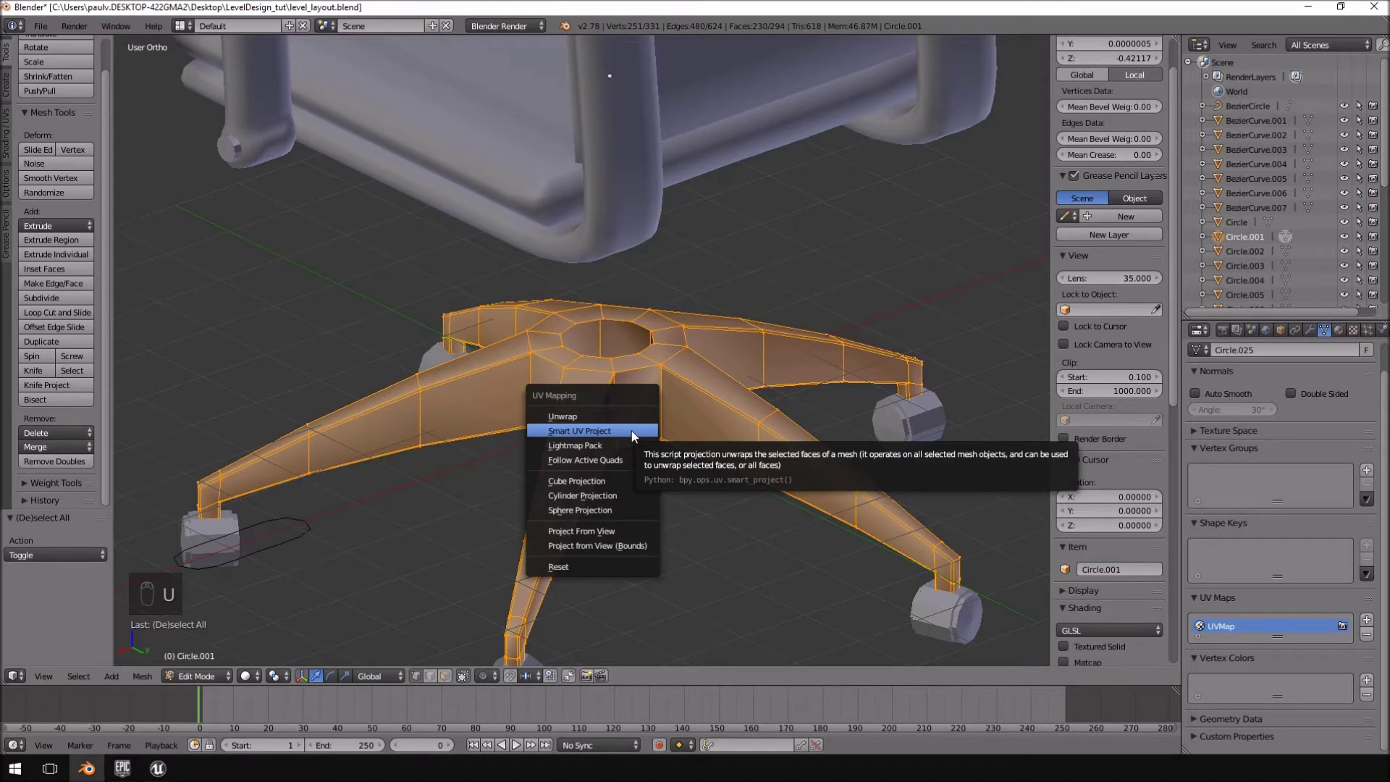
pyautogui.click(632, 432)
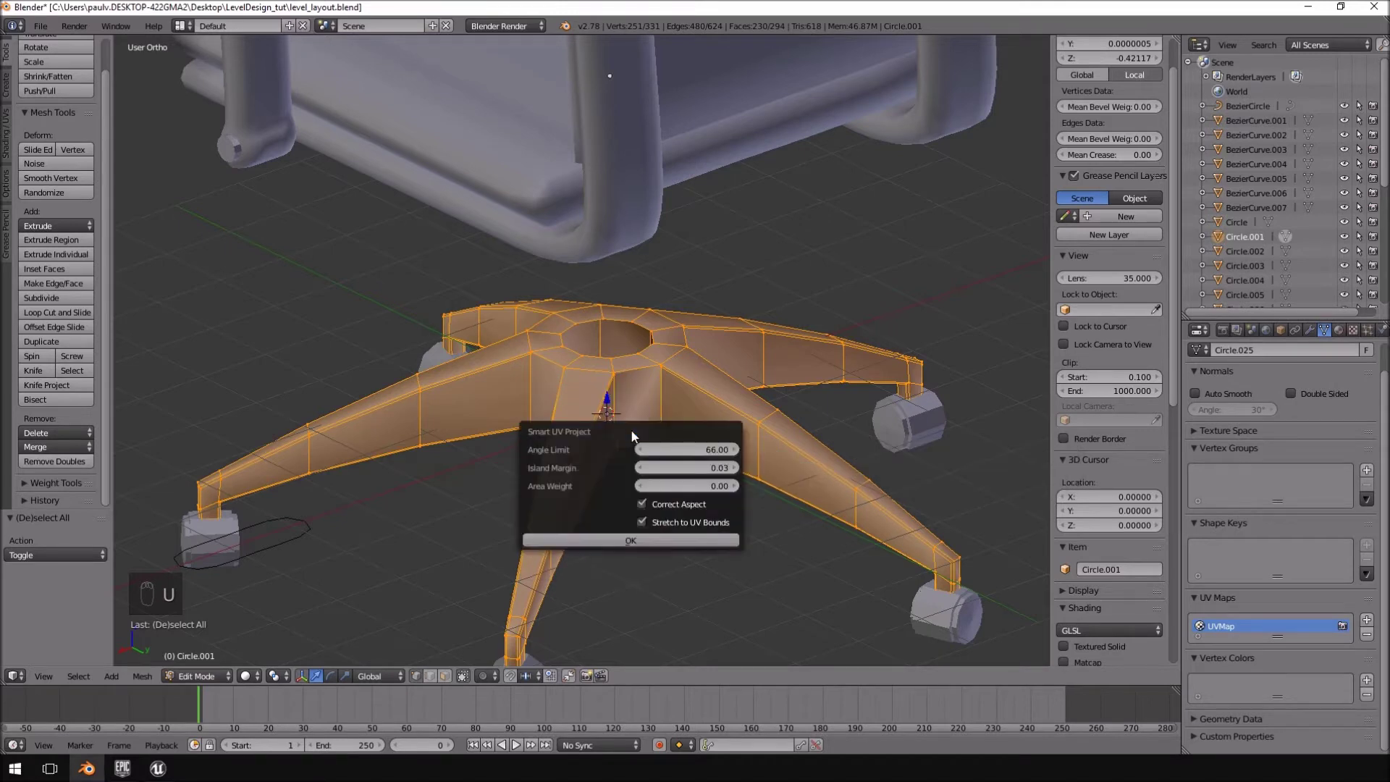
pyautogui.click(606, 539)
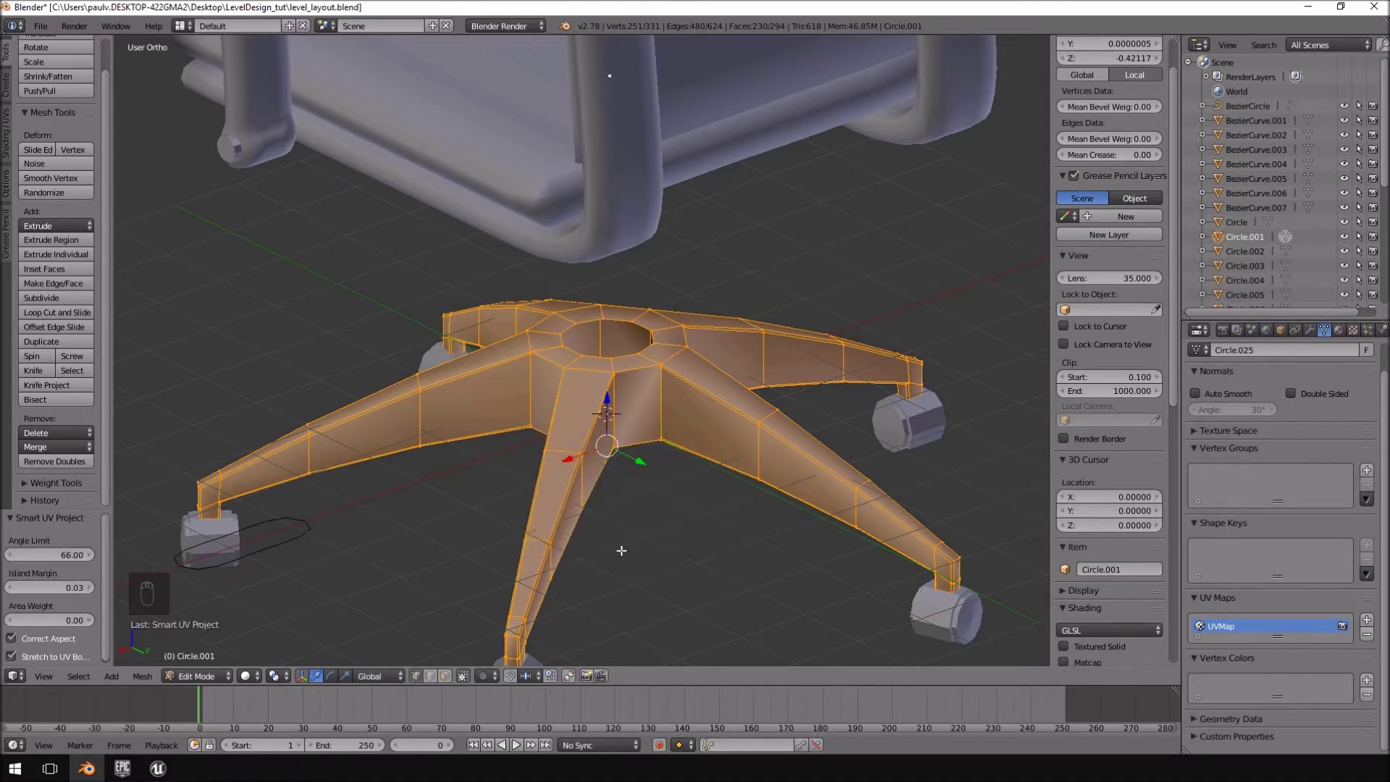
# - Split the 3D view side by side and turn the second area into a widened UV/Image Editor
pyautogui.moveTo(821, 481); pyautogui.dragTo(783, 469, button='middle')
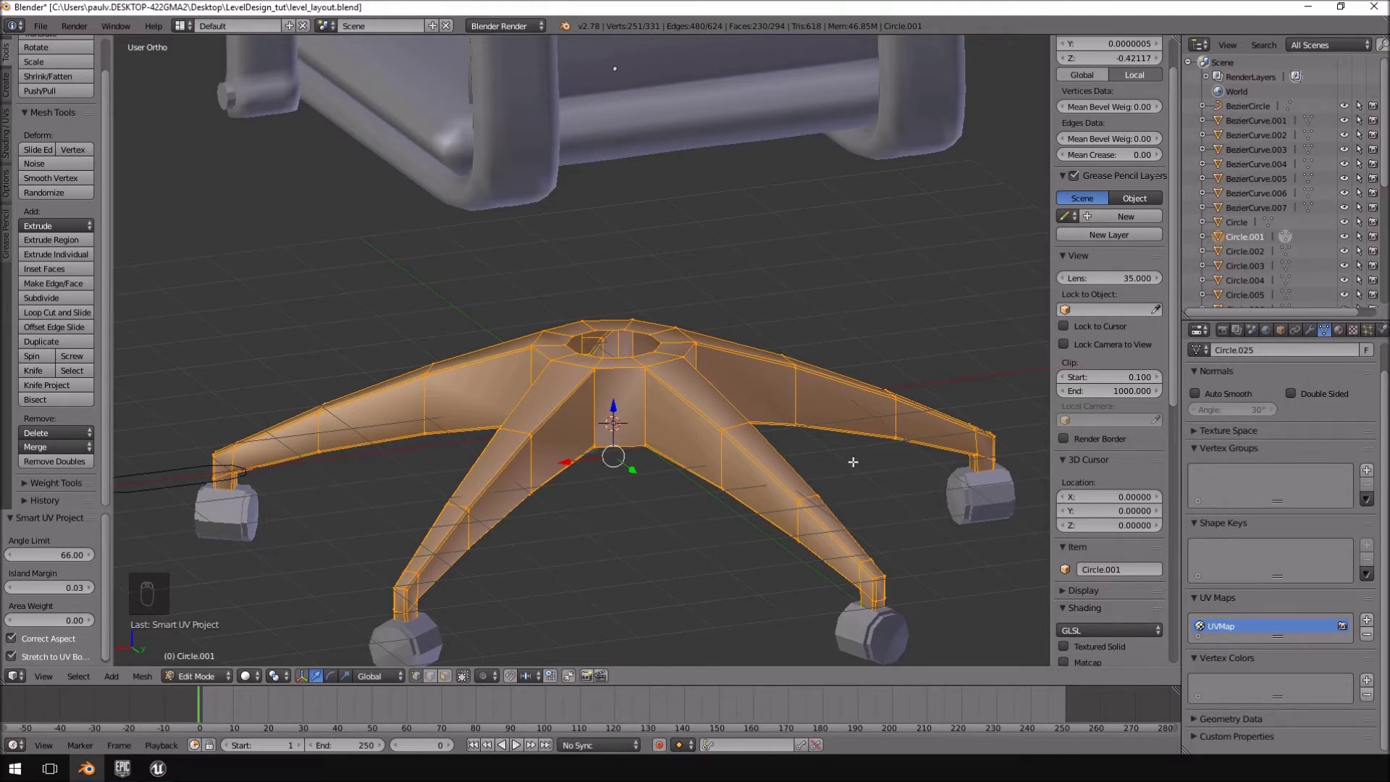
pyautogui.moveTo(631, 384); pyautogui.dragTo(553, 378, button='middle')
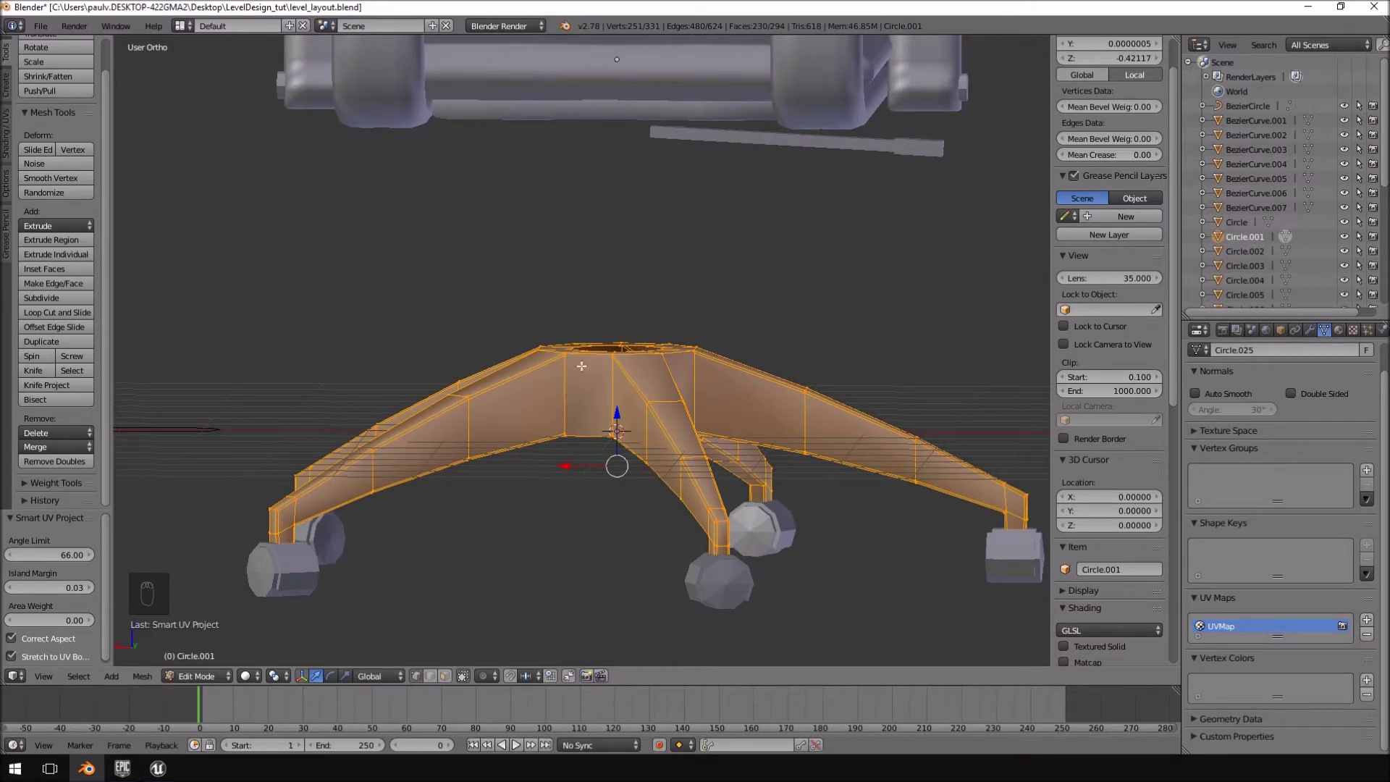
pyautogui.moveTo(635, 452); pyautogui.dragTo(621, 420, button='middle')
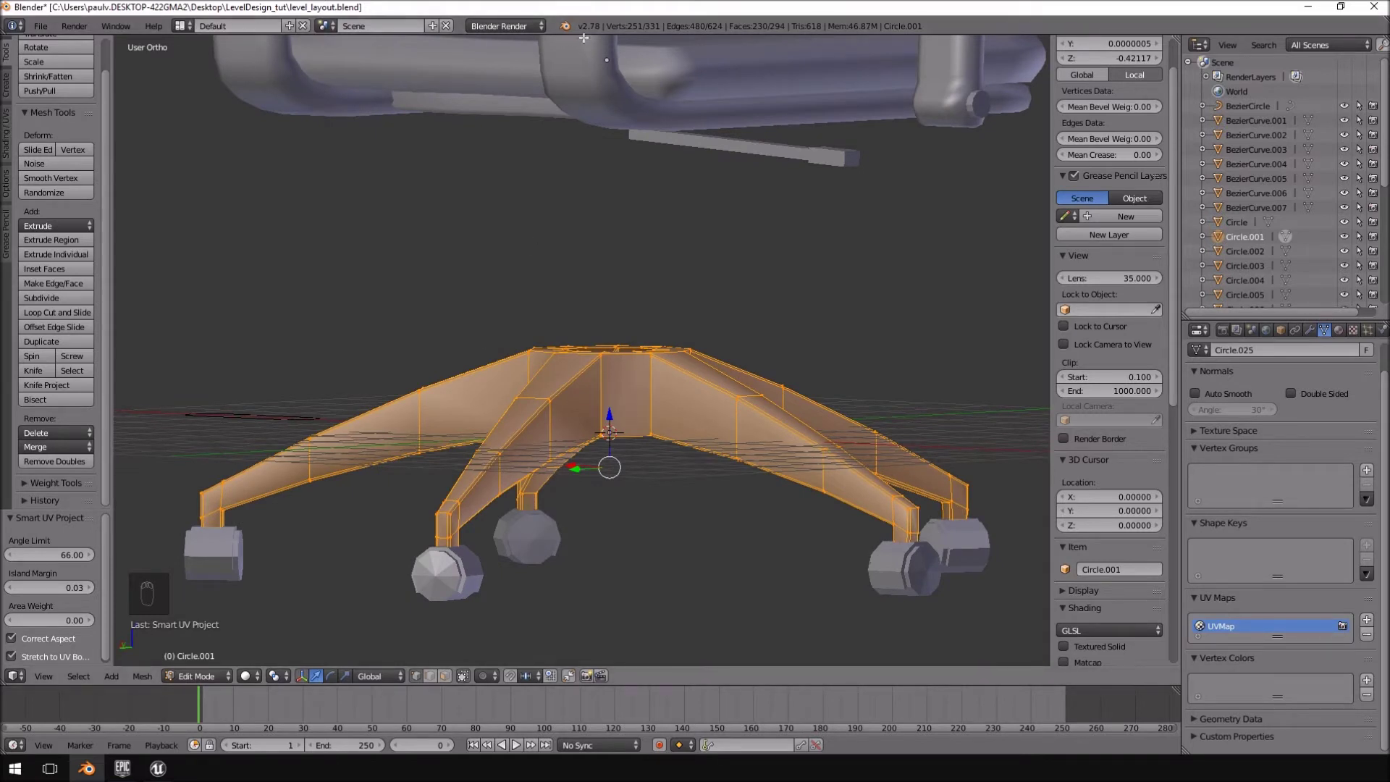
pyautogui.rightClick(588, 34)
pyautogui.click(580, 52)
pyautogui.click(576, 46)
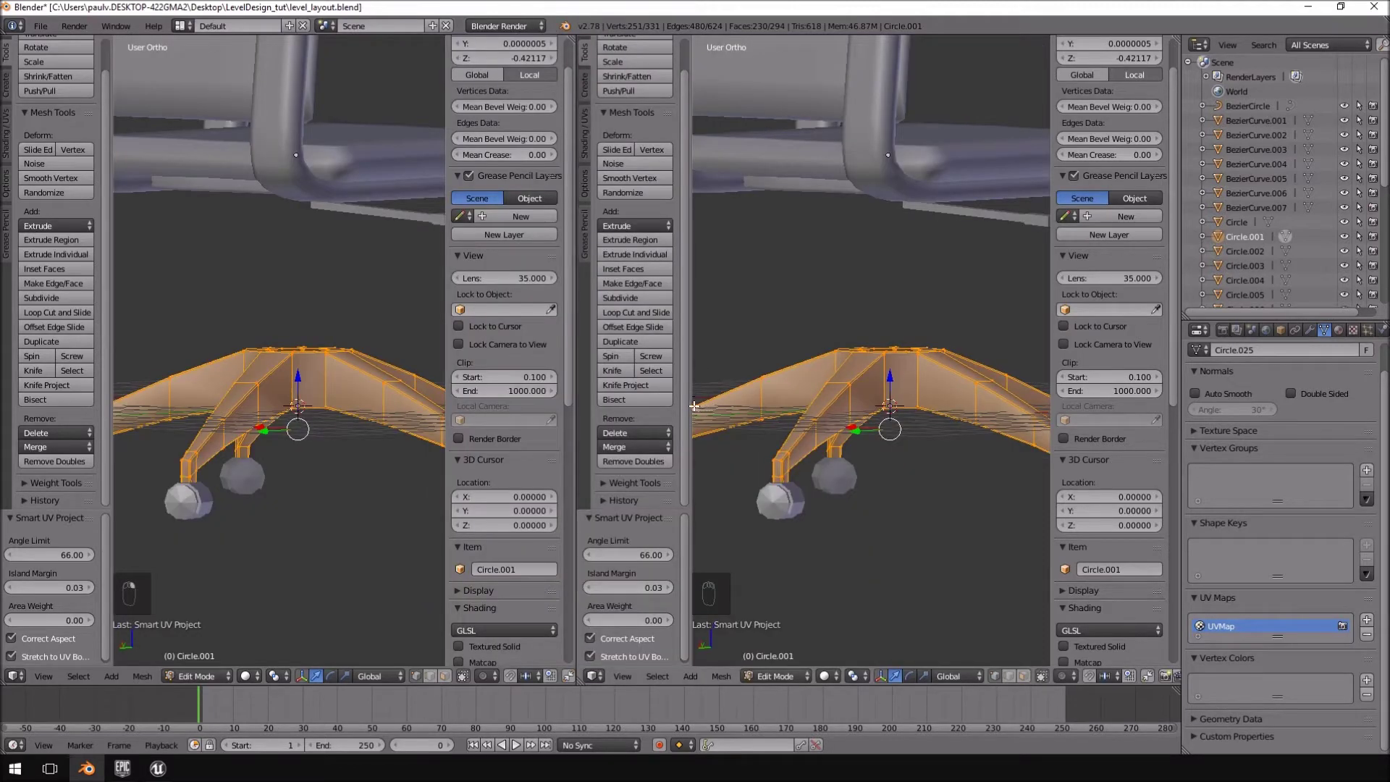
pyautogui.click(593, 675)
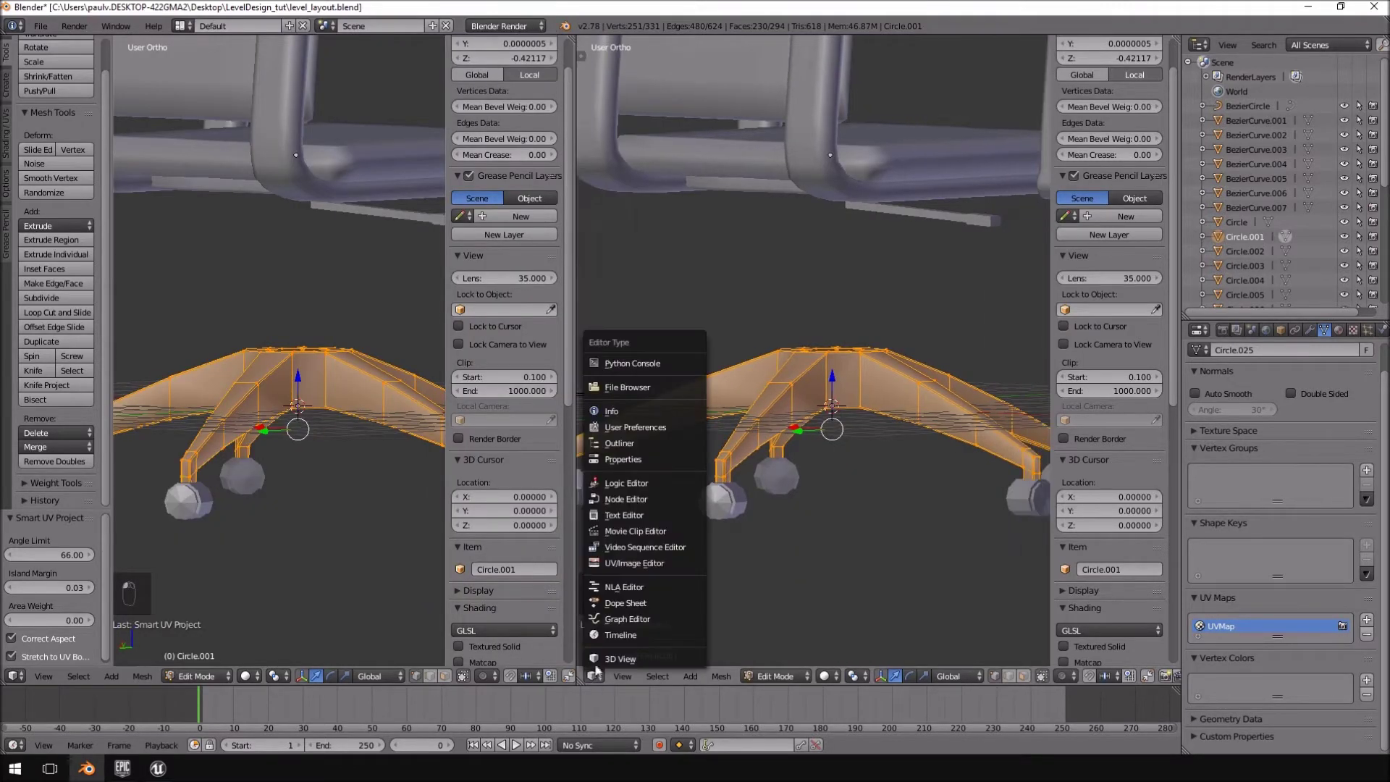
pyautogui.click(620, 564)
pyautogui.moveTo(577, 514); pyautogui.dragTo(624, 511)
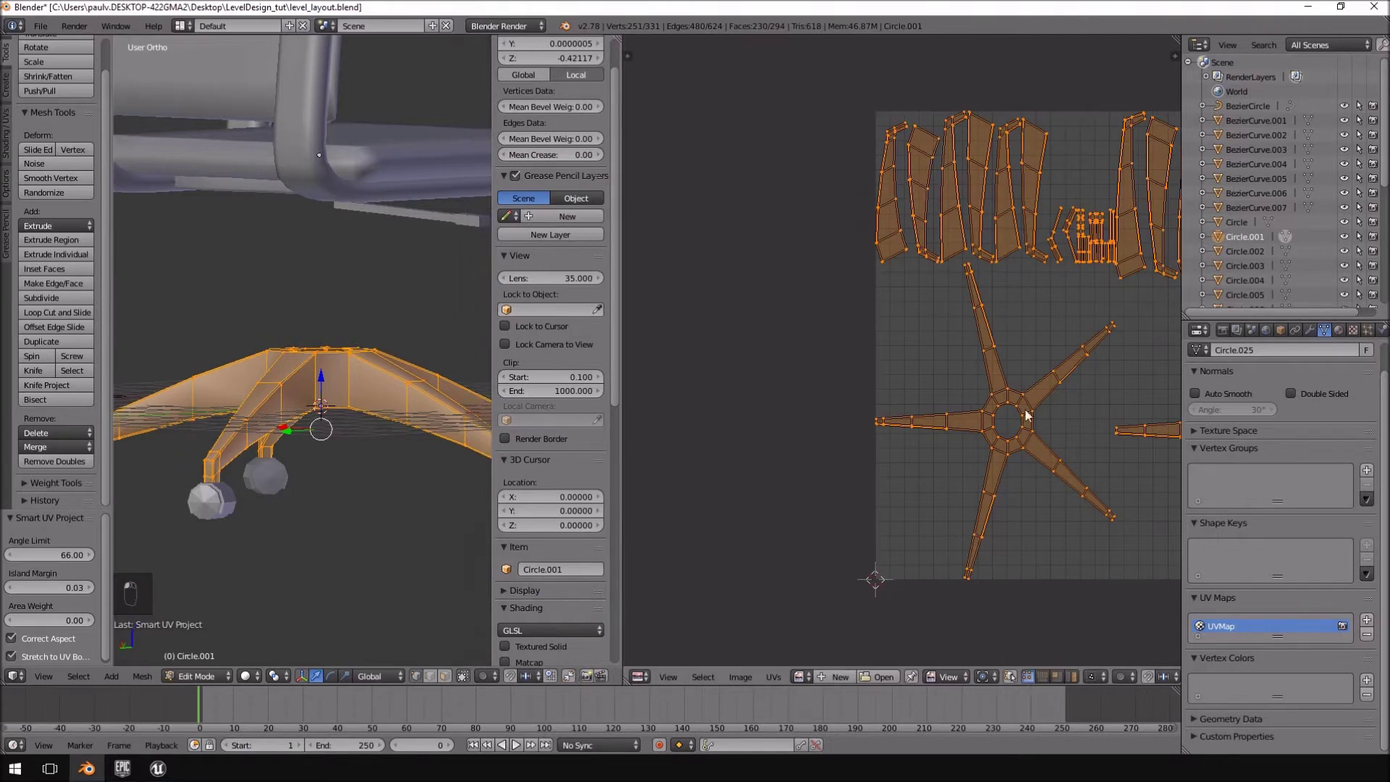
# - Examine the base's UV islands, comparing the arm sides, hub pieces and star-shaped faces with the mesh
pyautogui.moveTo(1086, 409); pyautogui.dragTo(791, 397, button='middle')
pyautogui.scroll(6, 839, 420)
pyautogui.scroll(-5, 965, 440)
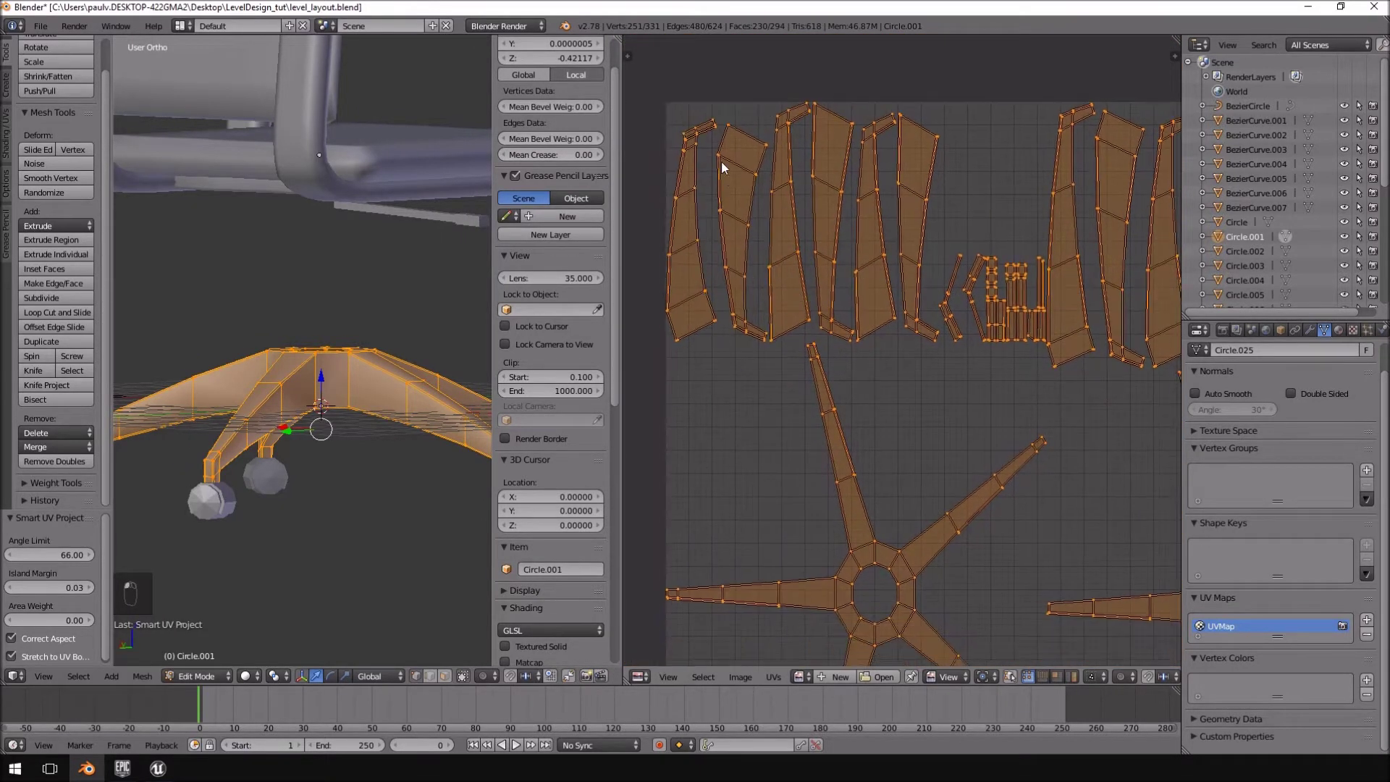
pyautogui.moveTo(1177, 227); pyautogui.dragTo(1017, 208, button='middle')
pyautogui.scroll(5, 840, 297)
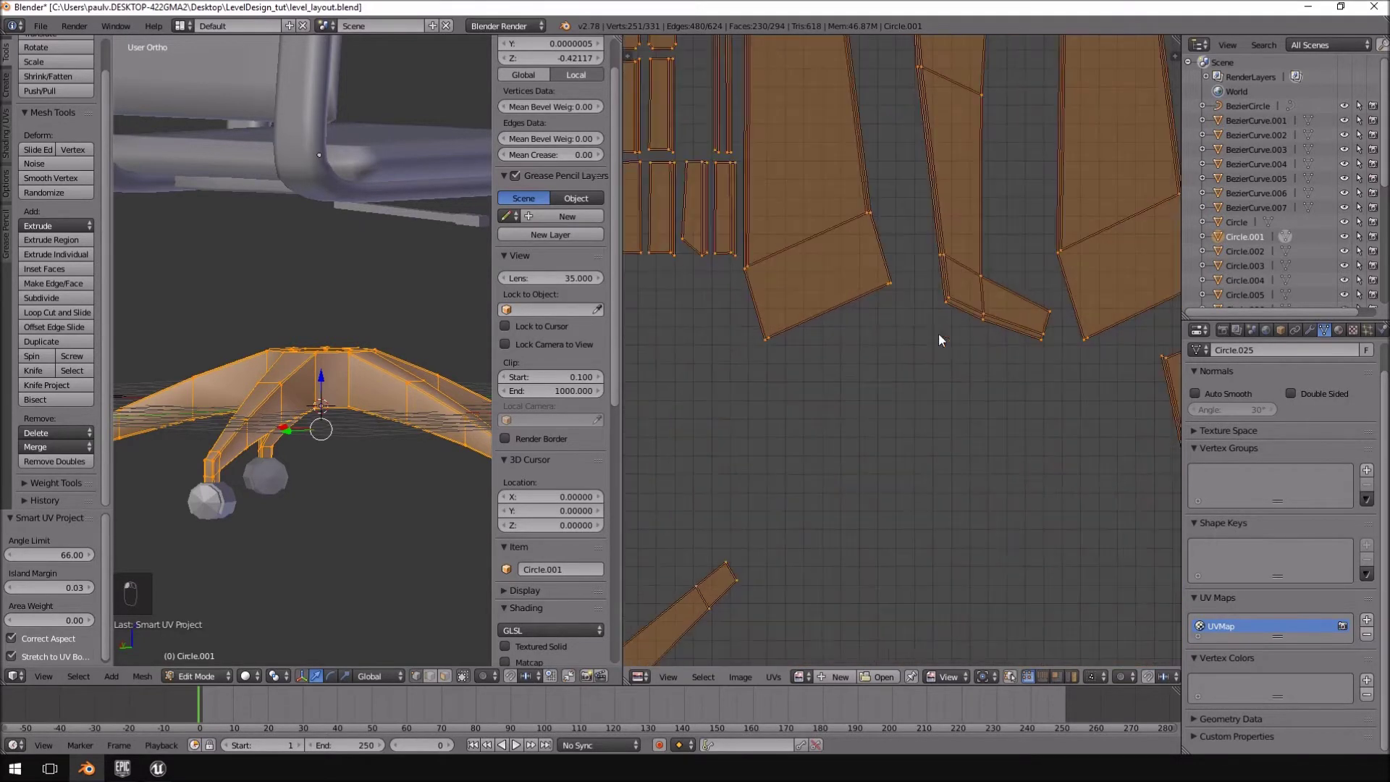
pyautogui.moveTo(307, 497); pyautogui.dragTo(307, 524, button='middle')
pyautogui.scroll(5, 307, 524)
pyautogui.moveTo(250, 431); pyautogui.dragTo(275, 392, button='middle')
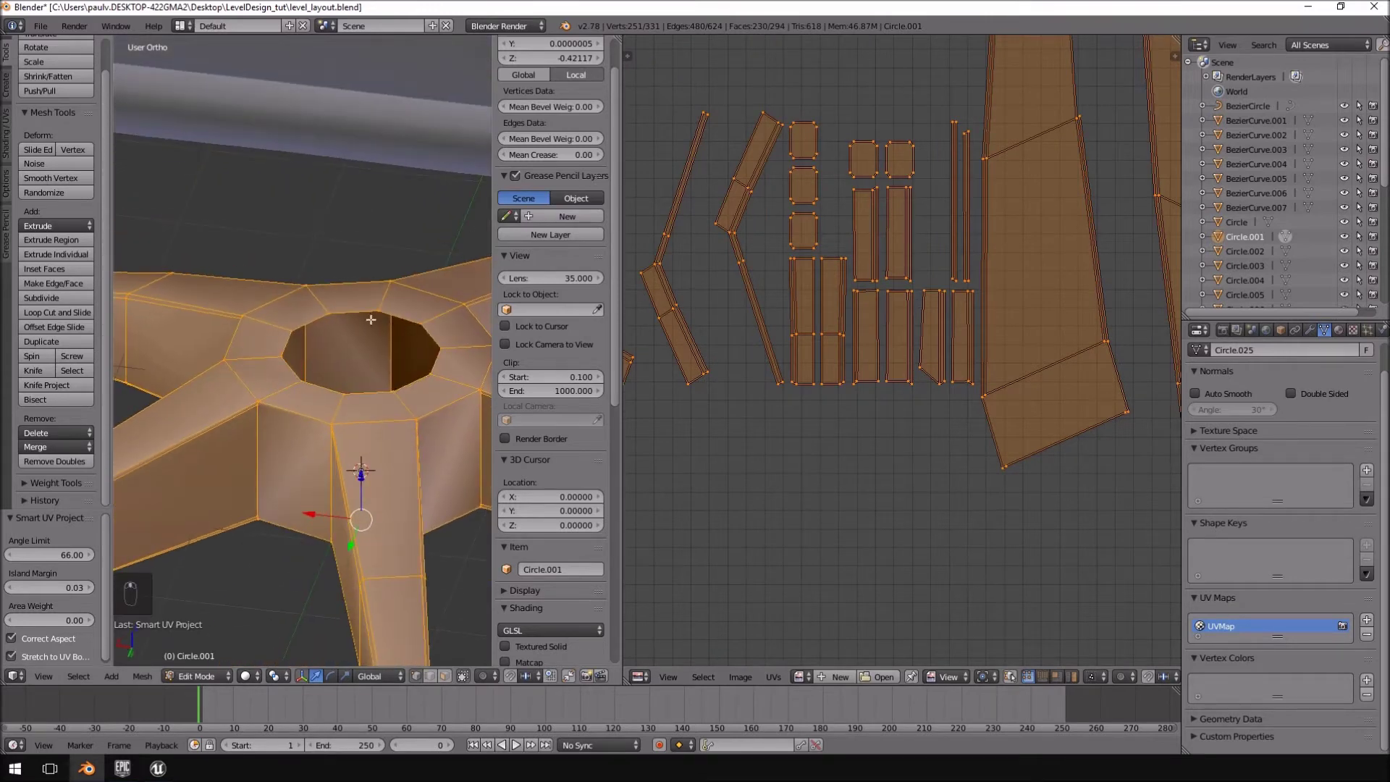
pyautogui.scroll(-4, 754, 463)
pyautogui.moveTo(259, 512); pyautogui.dragTo(433, 417, button='middle')
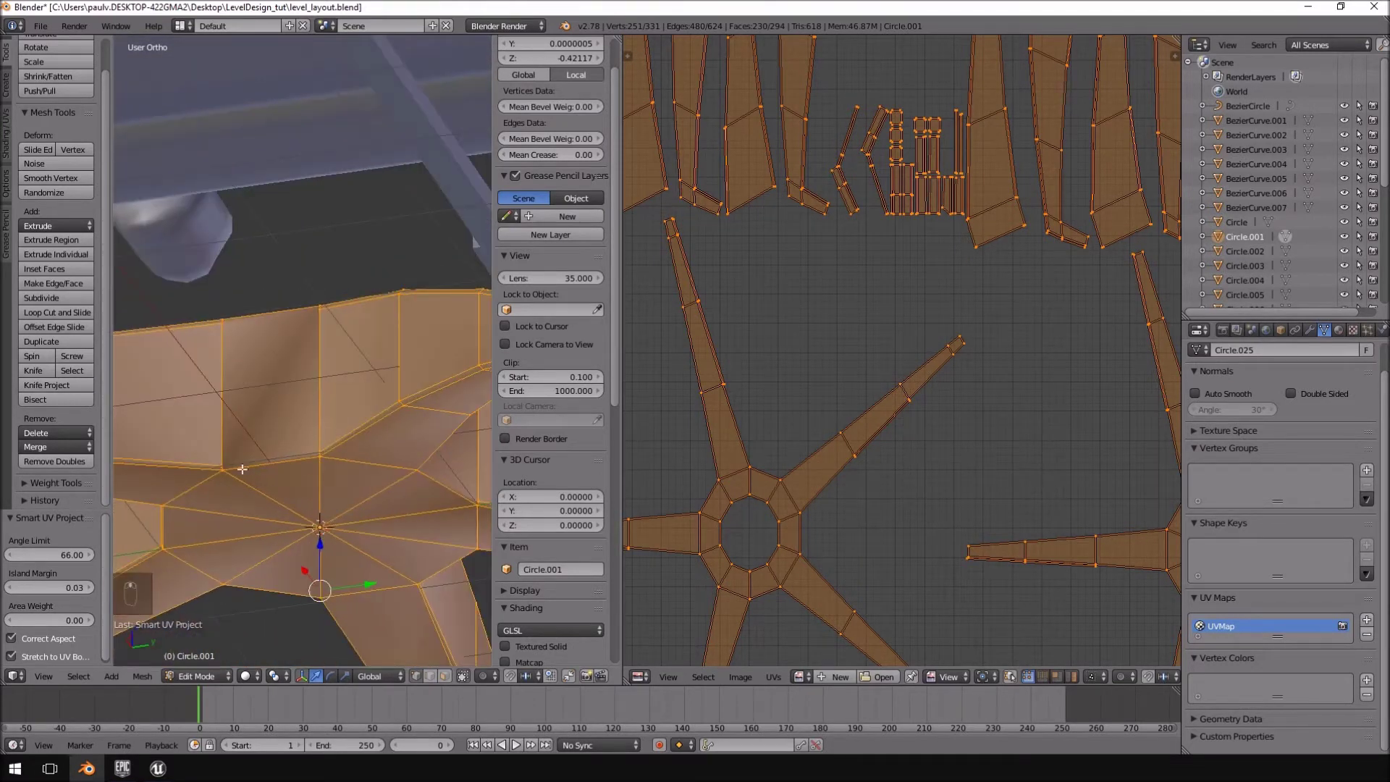
pyautogui.moveTo(287, 392); pyautogui.dragTo(256, 417, button='middle')
pyautogui.scroll(-2, 829, 446)
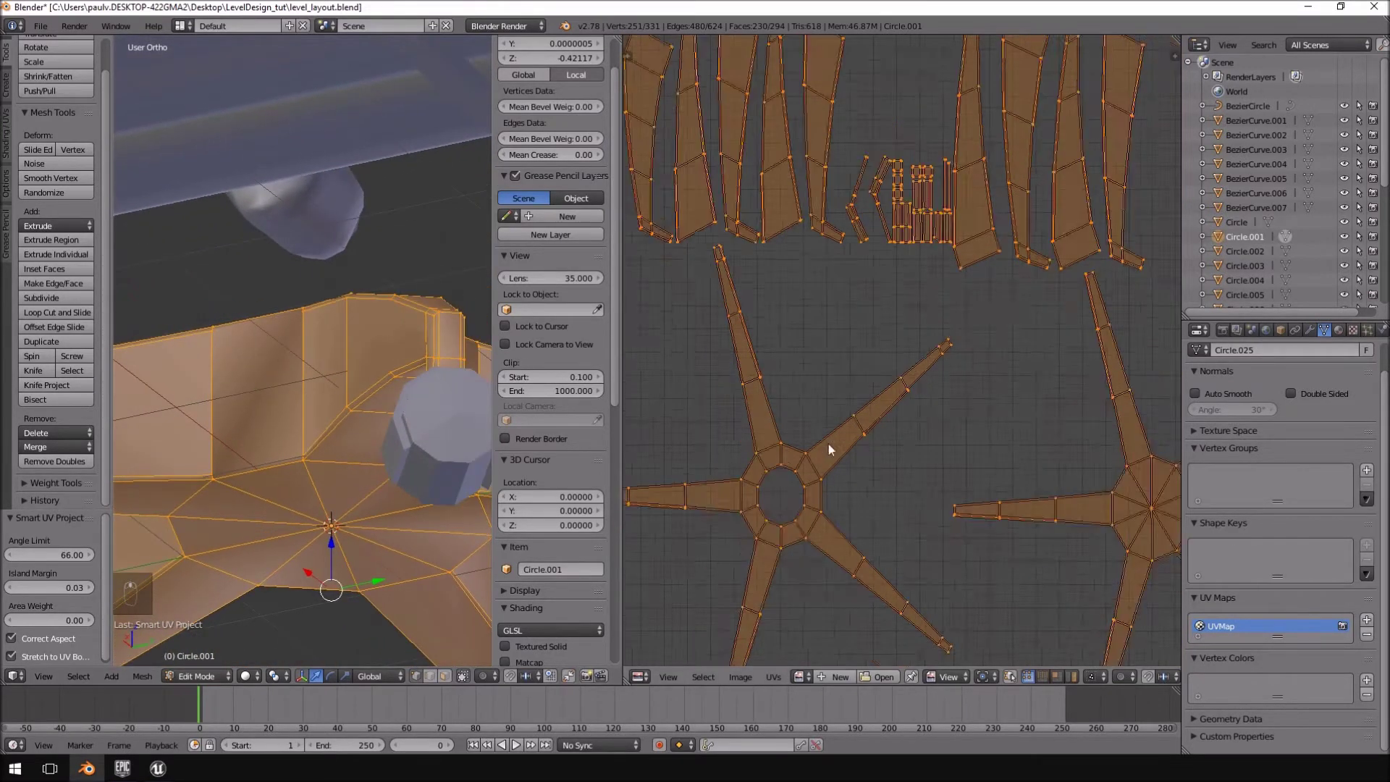
pyautogui.moveTo(964, 454); pyautogui.dragTo(917, 474, button='middle')
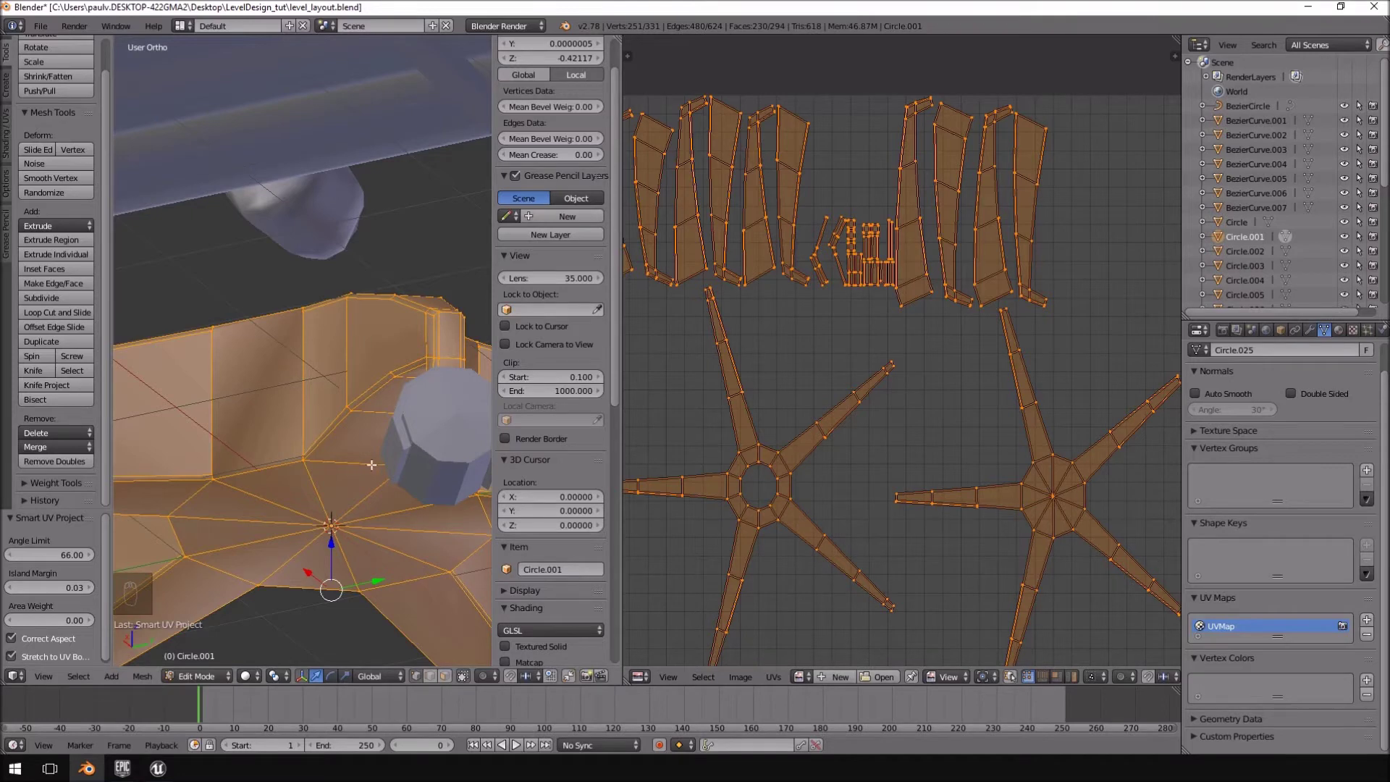
# - Check the base's hub from above and below, and review the spacing of islands across the full UV layout
pyautogui.moveTo(372, 465); pyautogui.dragTo(369, 488, button='middle')
pyautogui.scroll(-4, 789, 385)
pyautogui.scroll(5, 837, 420)
pyautogui.scroll(-1, 866, 437)
pyautogui.scroll(-1, 867, 437)
pyautogui.scroll(1, 866, 437)
pyautogui.moveTo(326, 402); pyautogui.dragTo(372, 474, button='middle')
pyautogui.scroll(-4, 941, 464)
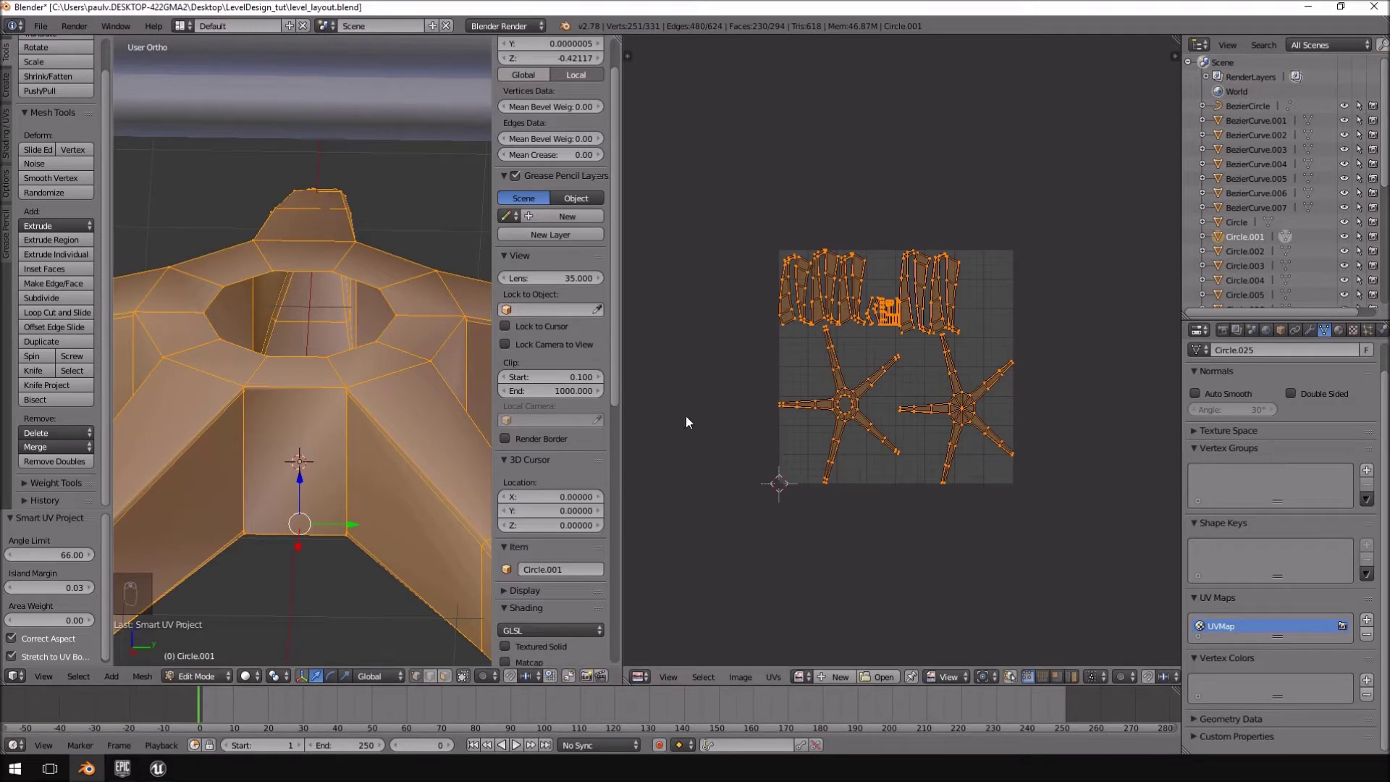
pyautogui.scroll(-6, 324, 410)
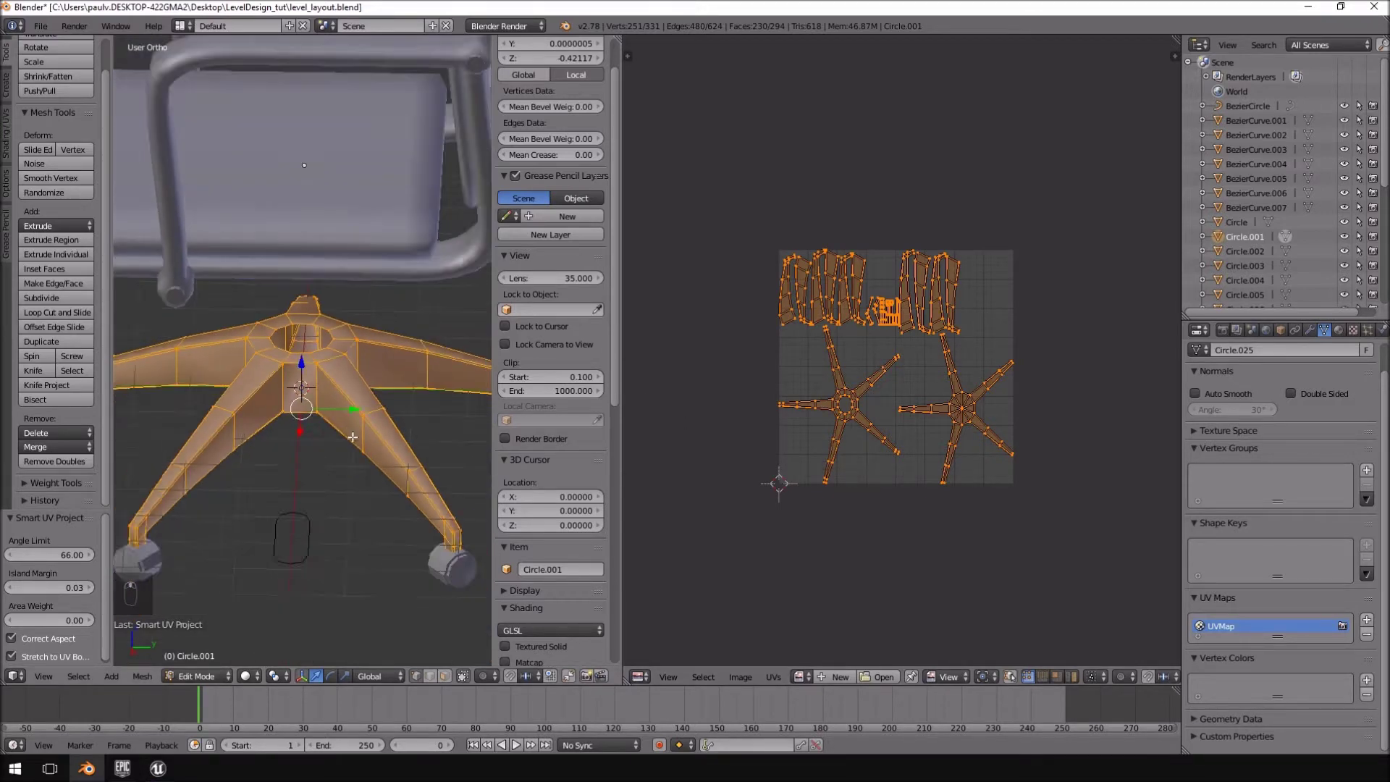
pyautogui.moveTo(325, 410); pyautogui.dragTo(229, 416, button='middle')
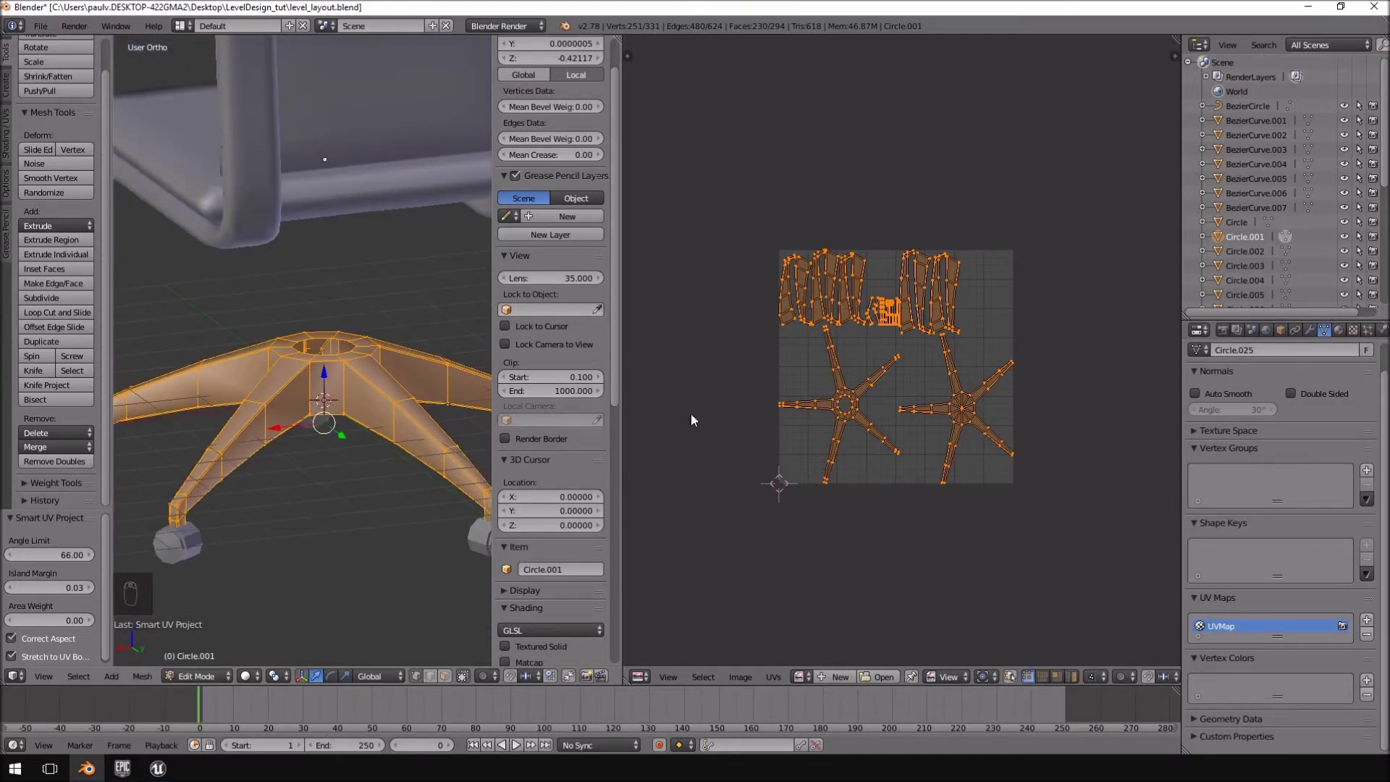
pyautogui.scroll(3, 870, 413)
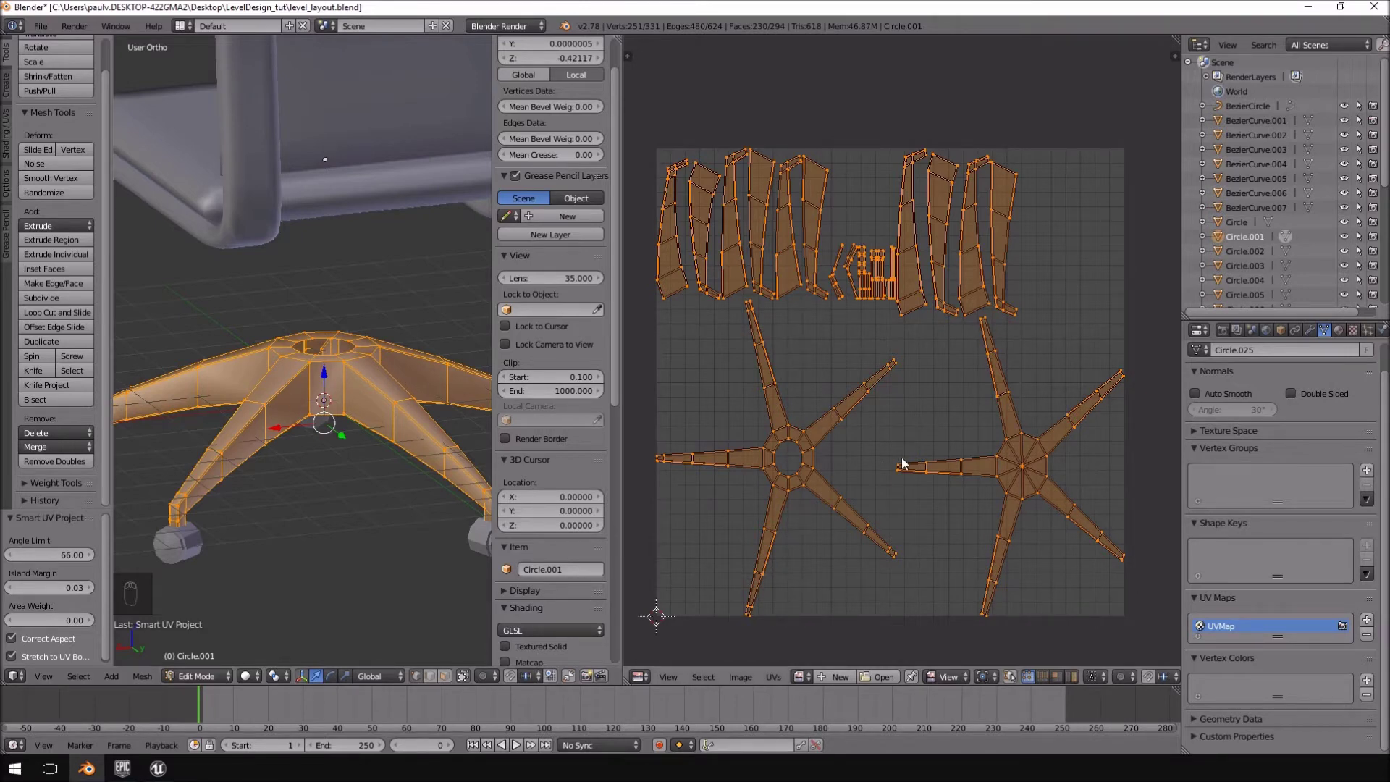
pyautogui.scroll(5, 906, 284)
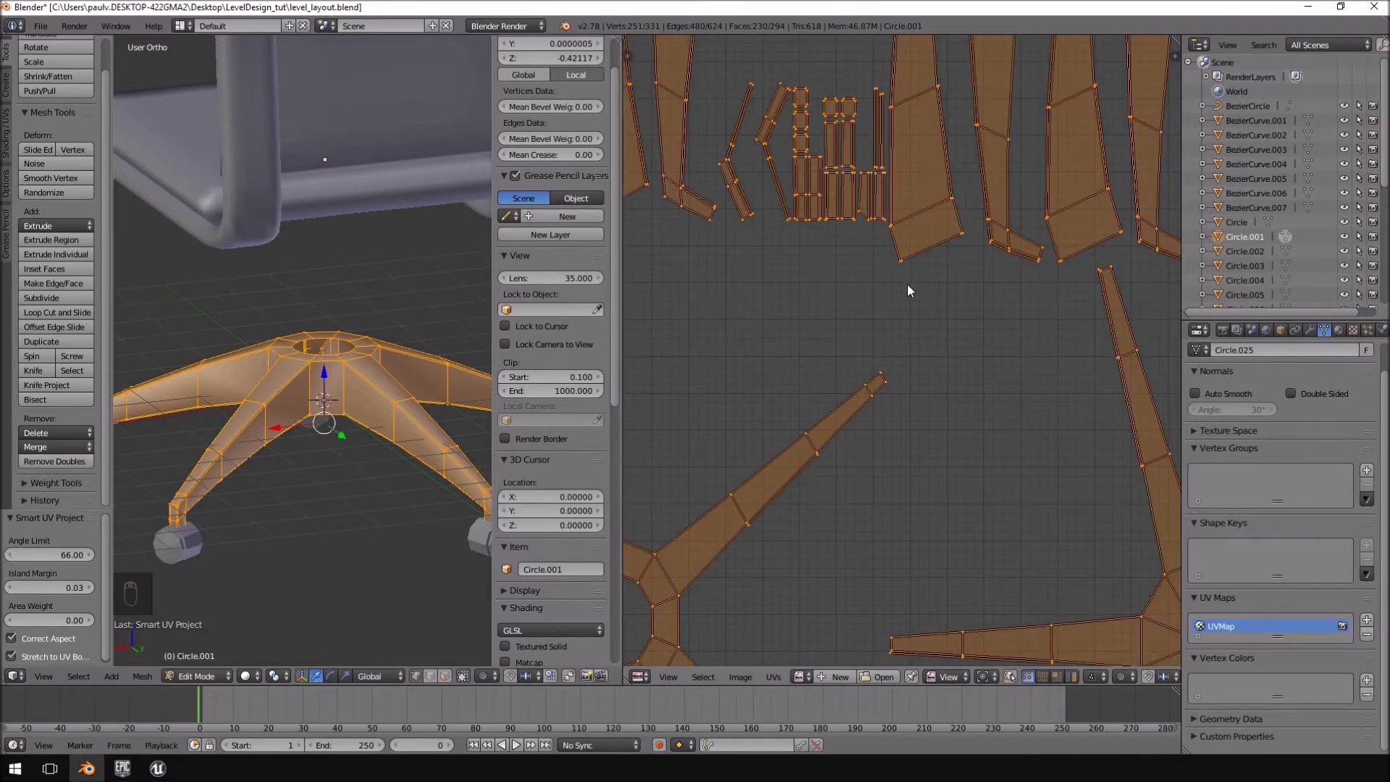
pyautogui.scroll(-3, 907, 283)
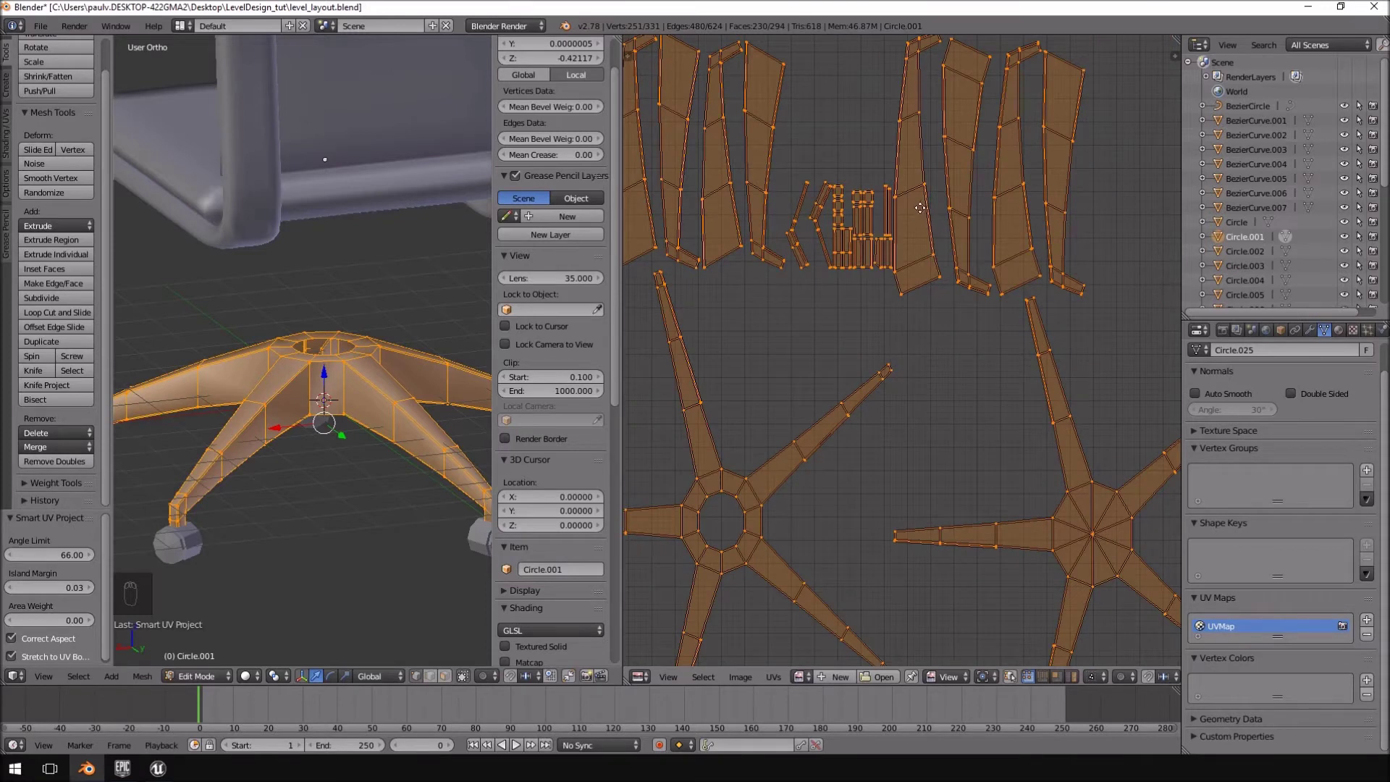
pyautogui.moveTo(923, 207); pyautogui.dragTo(908, 349, button='middle')
pyautogui.scroll(3, 348, 416)
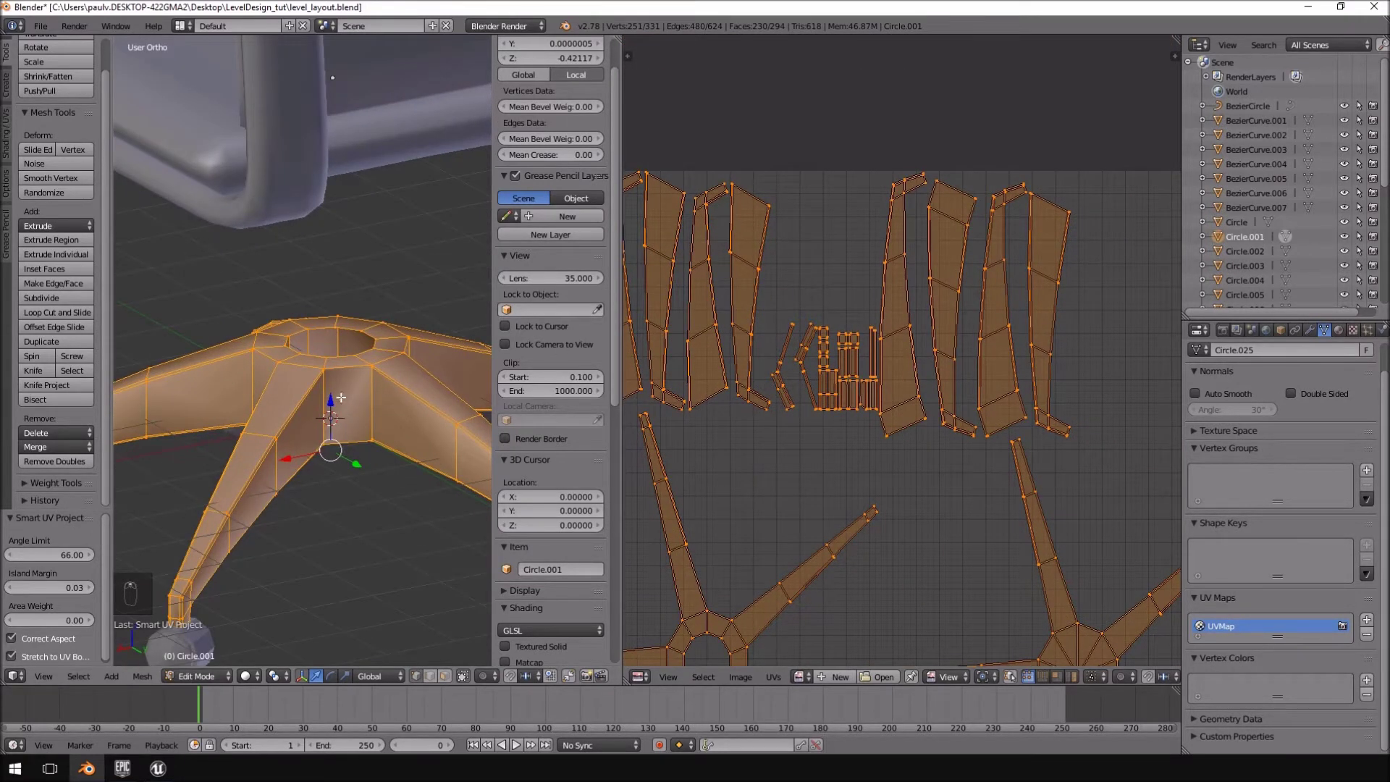
# - Deselect the base mesh, check the chair in Object Mode, and reveal the hidden central column in Edit Mode
pyautogui.moveTo(318, 354); pyautogui.dragTo(380, 256, button='middle')
pyautogui.press('a')
pyautogui.press('Tab')
pyautogui.keyDown('shift'); pyautogui.rightClick(304, 384); pyautogui.keyUp('shift')
pyautogui.moveTo(311, 322); pyautogui.dragTo(355, 341, button='middle')
pyautogui.keyDown('shift'); pyautogui.moveTo(338, 156); pyautogui.dragTo(354, 354, button='middle'); pyautogui.keyUp('shift')
pyautogui.rightClick(338, 328)
pyautogui.press('Tab')
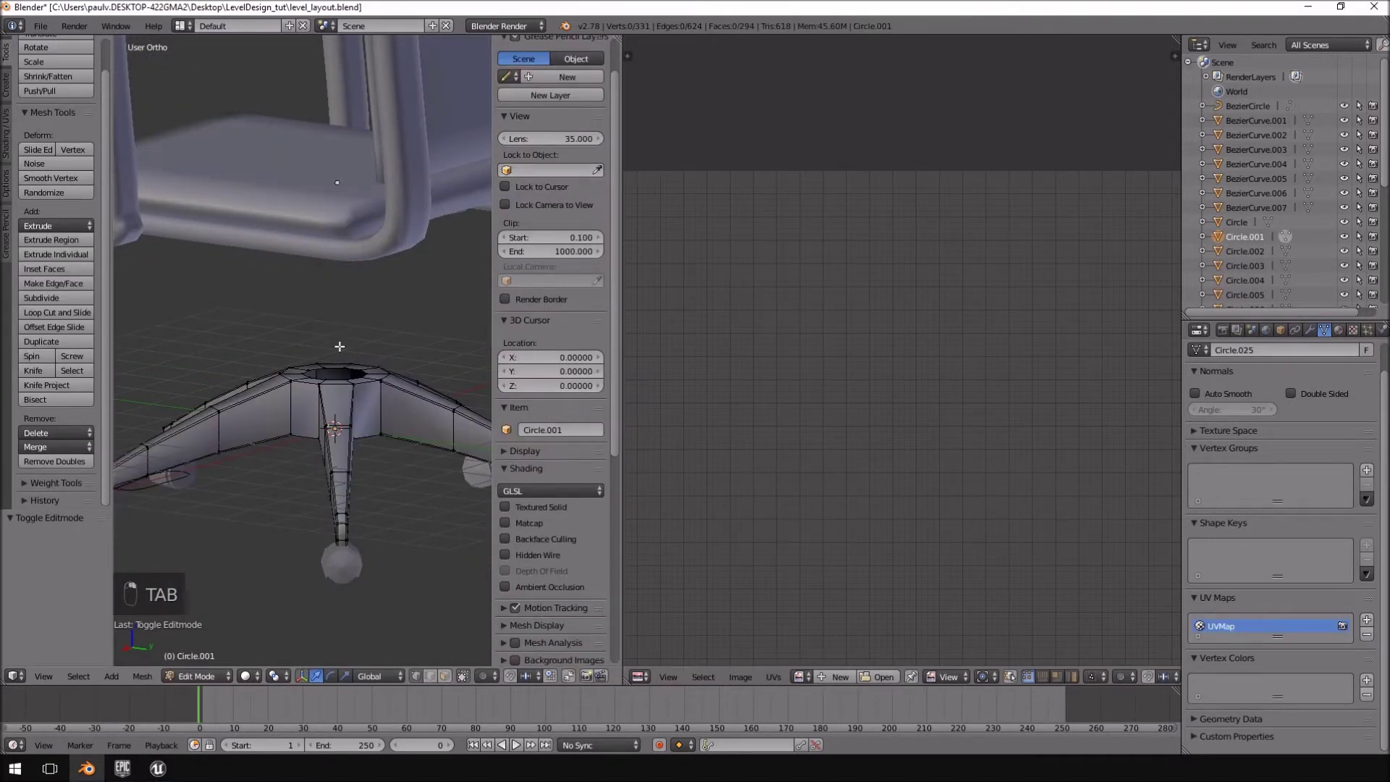
pyautogui.hotkey('alt', 'h')
pyautogui.scroll(4, 337, 285)
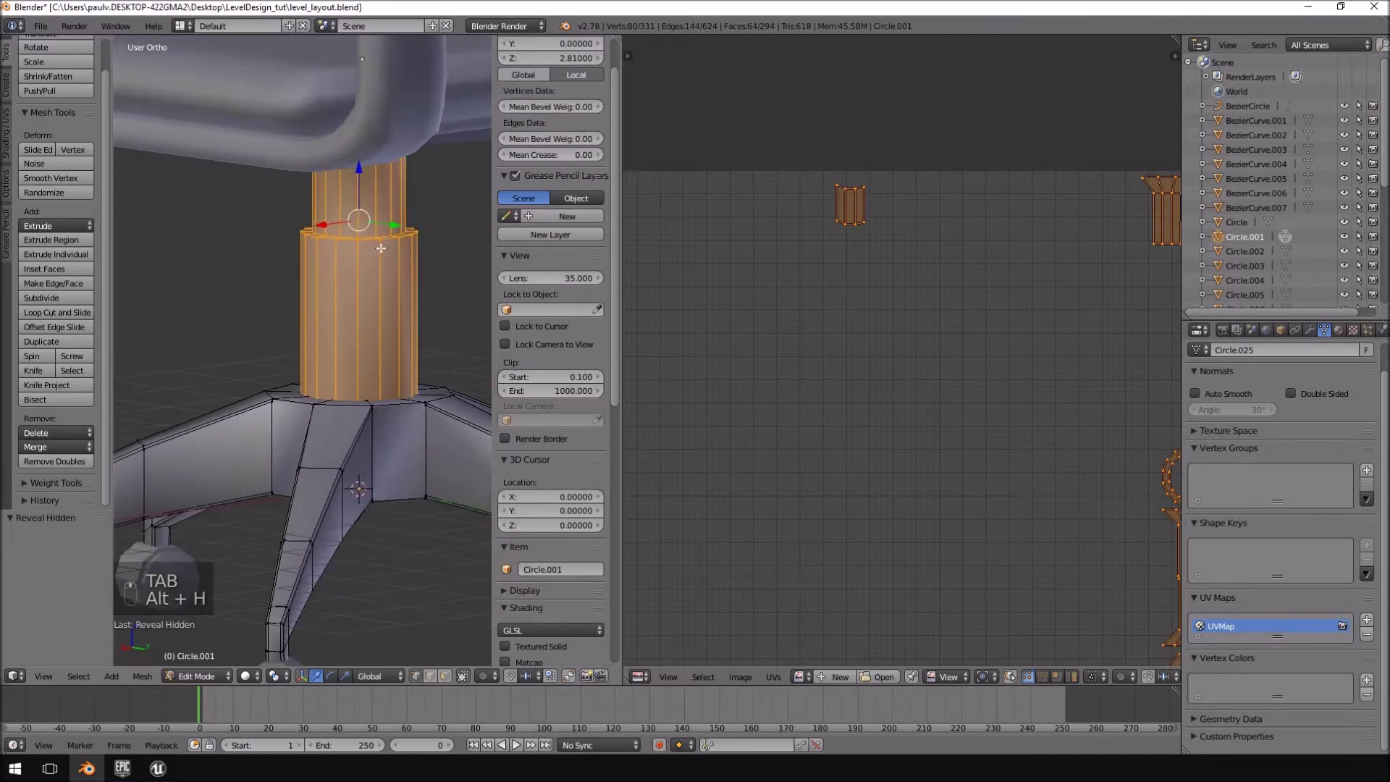
# - Unwrap the selected central column with Smart UV Project, using angle limit 66 and island margin 0.03
pyautogui.moveTo(338, 285); pyautogui.dragTo(258, 311, button='middle')
pyautogui.scroll(-4, 1008, 490)
pyautogui.moveTo(1003, 490); pyautogui.dragTo(950, 473, button='middle')
pyautogui.scroll(4, 951, 471)
pyautogui.scroll(1, 271, 358)
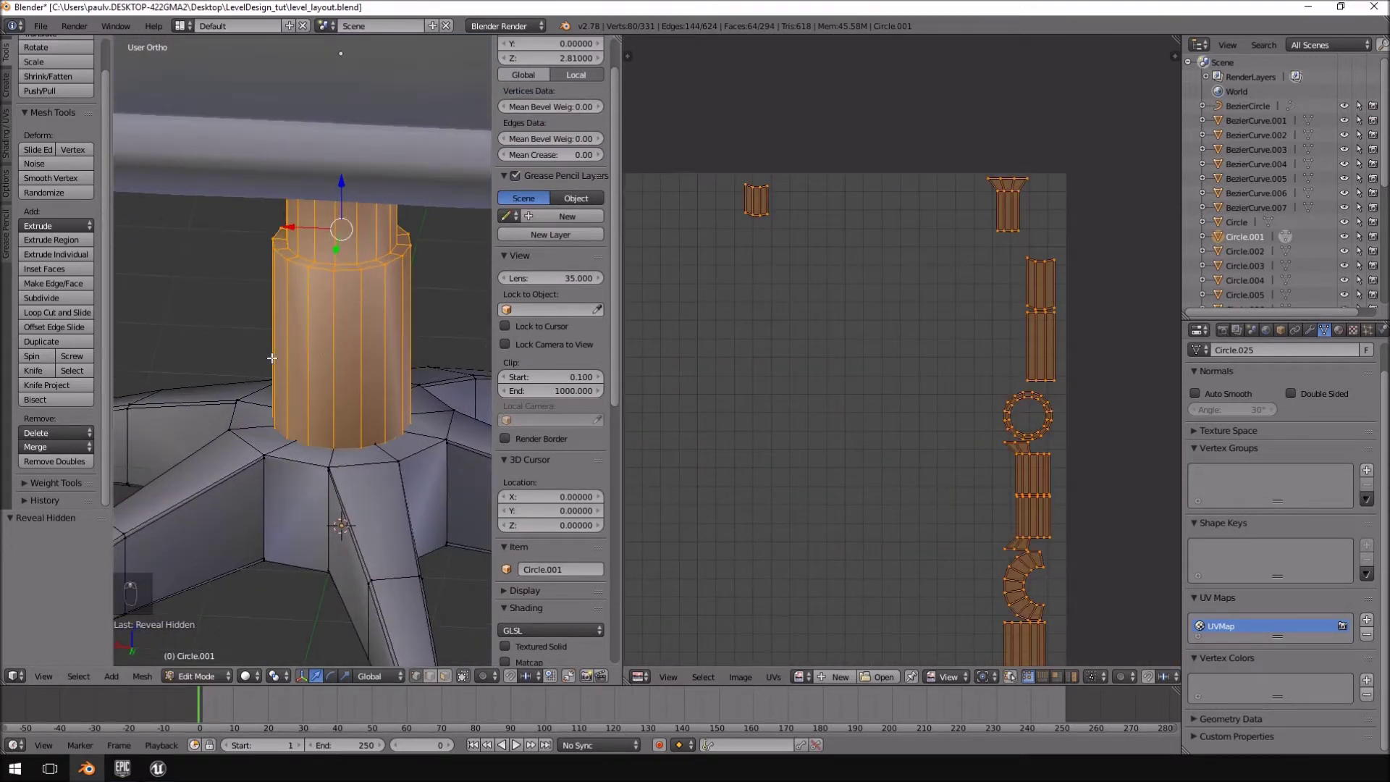
pyautogui.press('u')
pyautogui.click(329, 359)
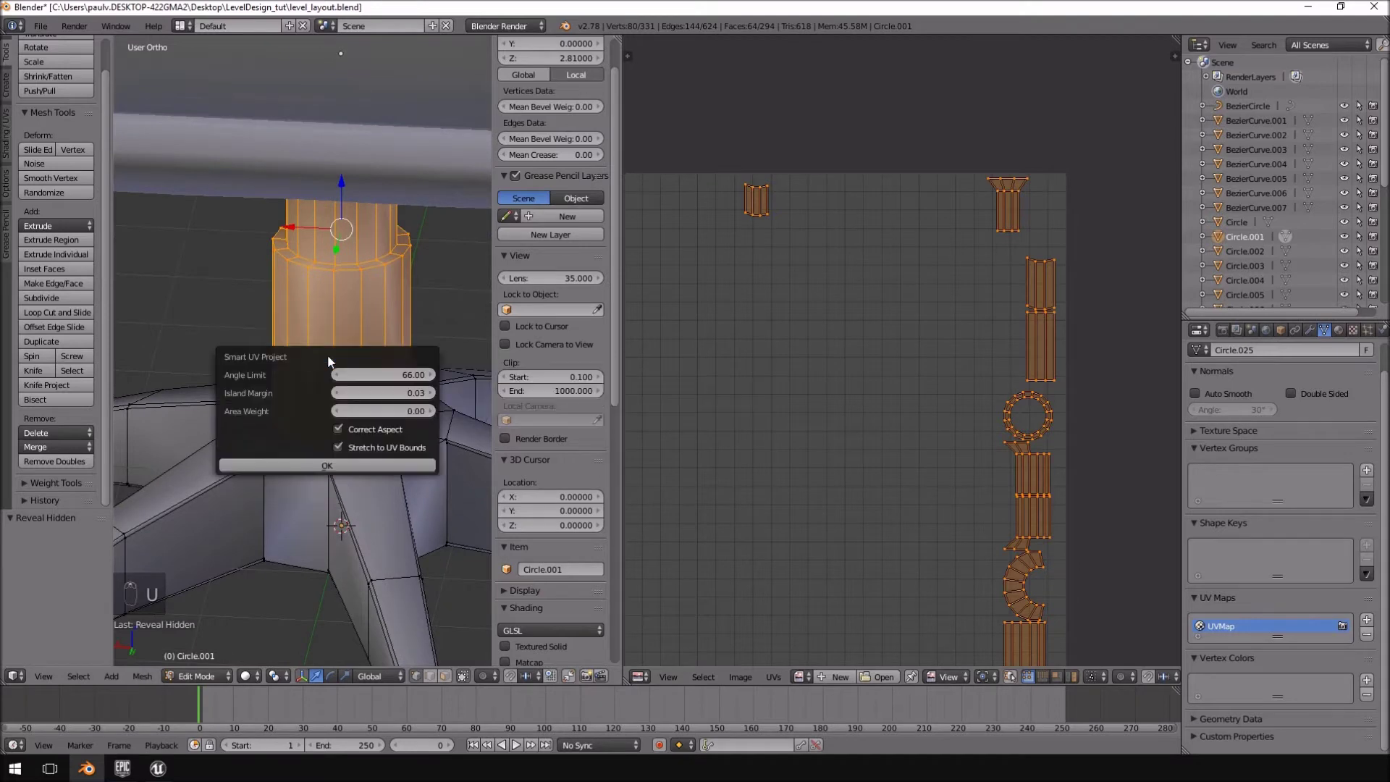
pyautogui.click(329, 465)
pyautogui.moveTo(250, 357); pyautogui.dragTo(276, 350, button='middle')
pyautogui.moveTo(376, 345); pyautogui.dragTo(366, 327, button='middle')
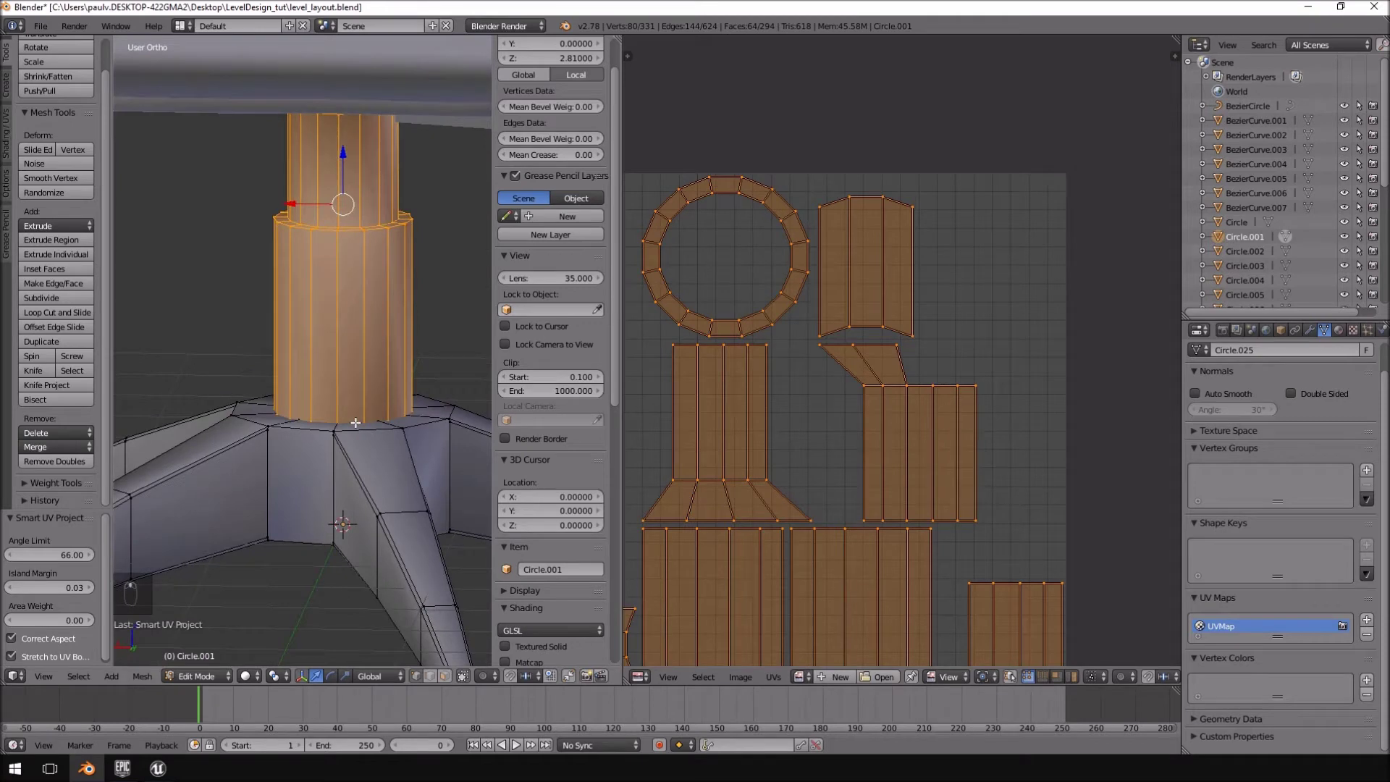
# - Isolate the object in local view and hide the linked star-shaped base so only the central column shows
pyautogui.press('KP_Divide')
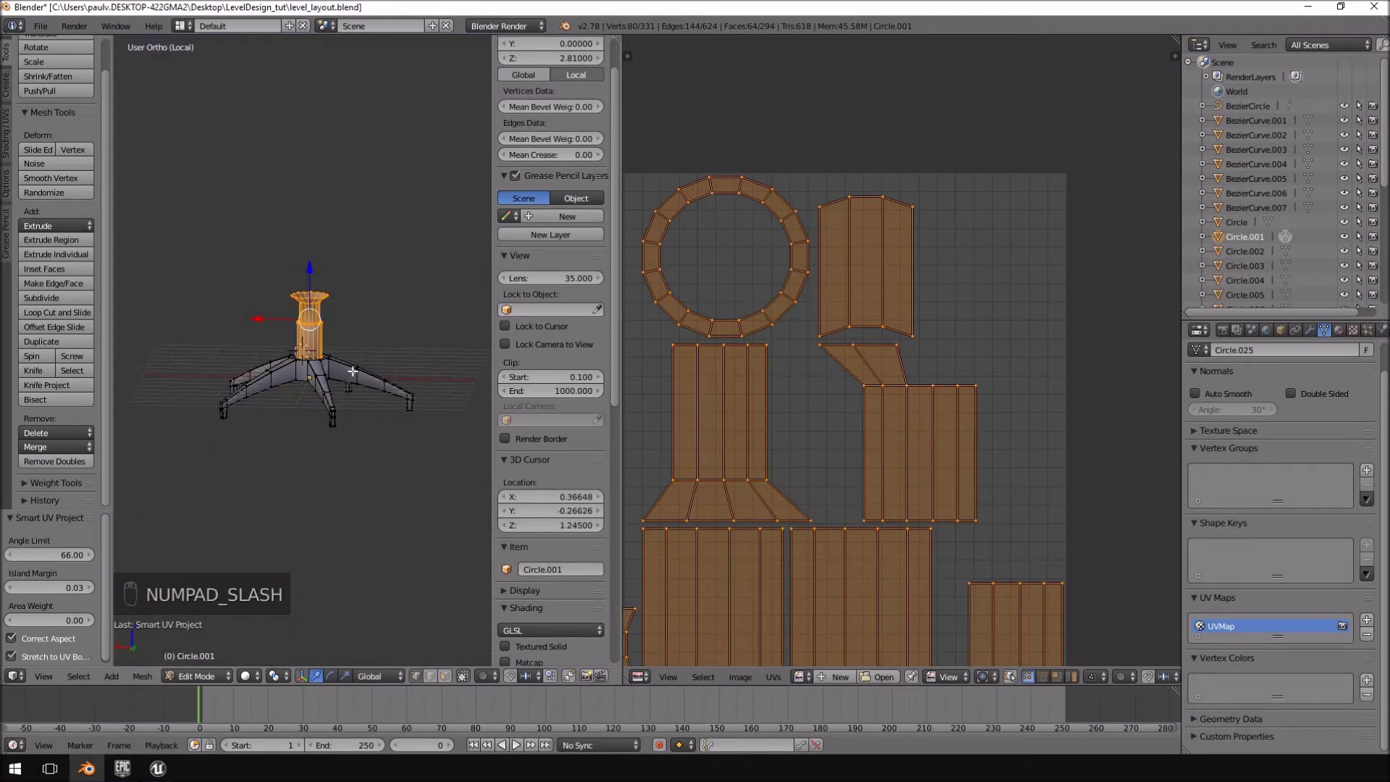
pyautogui.scroll(5, 353, 371)
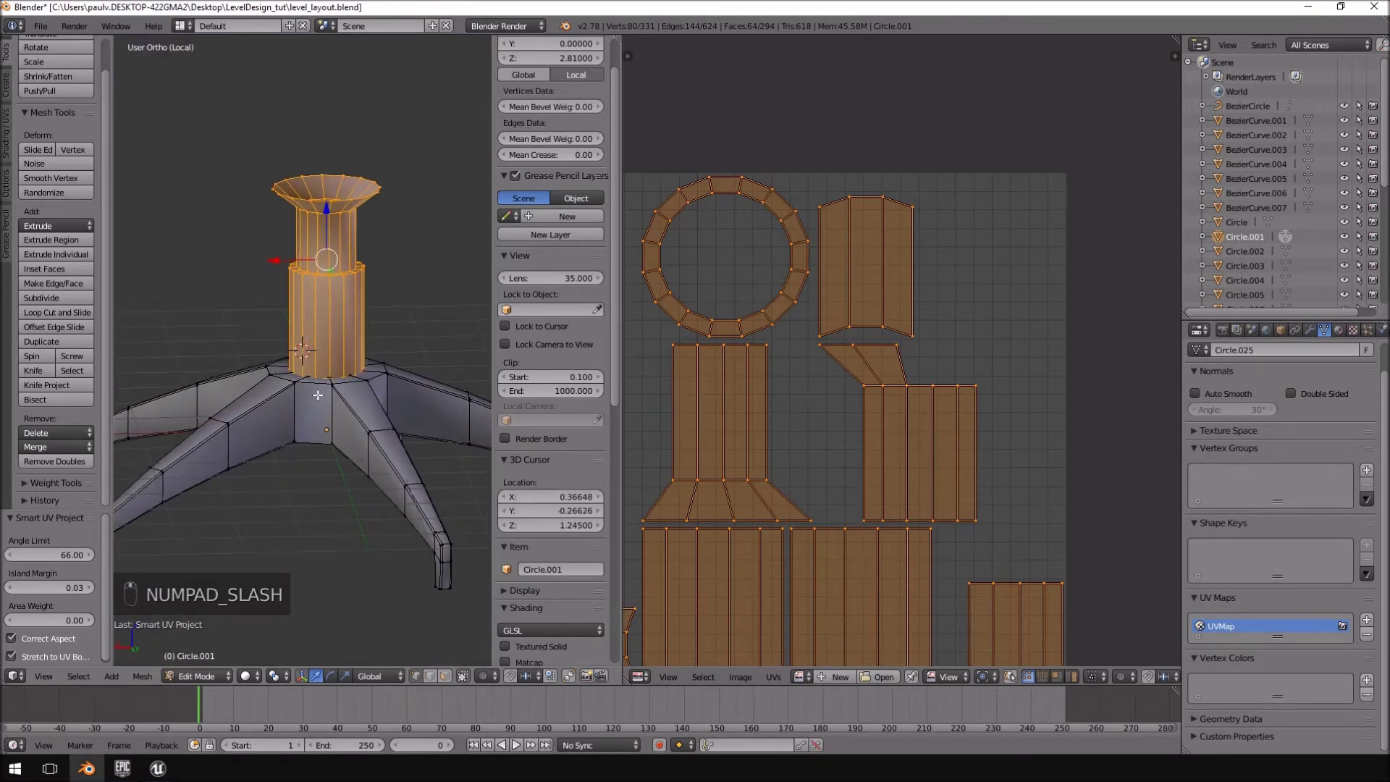
pyautogui.rightClick(315, 391)
pyautogui.hotkey('ctrl', 'l')
pyautogui.press('h')
# - Mark one vertical edge line of the column and its top and bottom rim loops as seams
pyautogui.scroll(4, 335, 362)
pyautogui.moveTo(329, 314); pyautogui.dragTo(330, 288, button='middle')
pyautogui.keyDown('alt'); pyautogui.rightClick(400, 221); pyautogui.keyUp('alt')
pyautogui.moveTo(406, 215); pyautogui.dragTo(381, 345, button='middle')
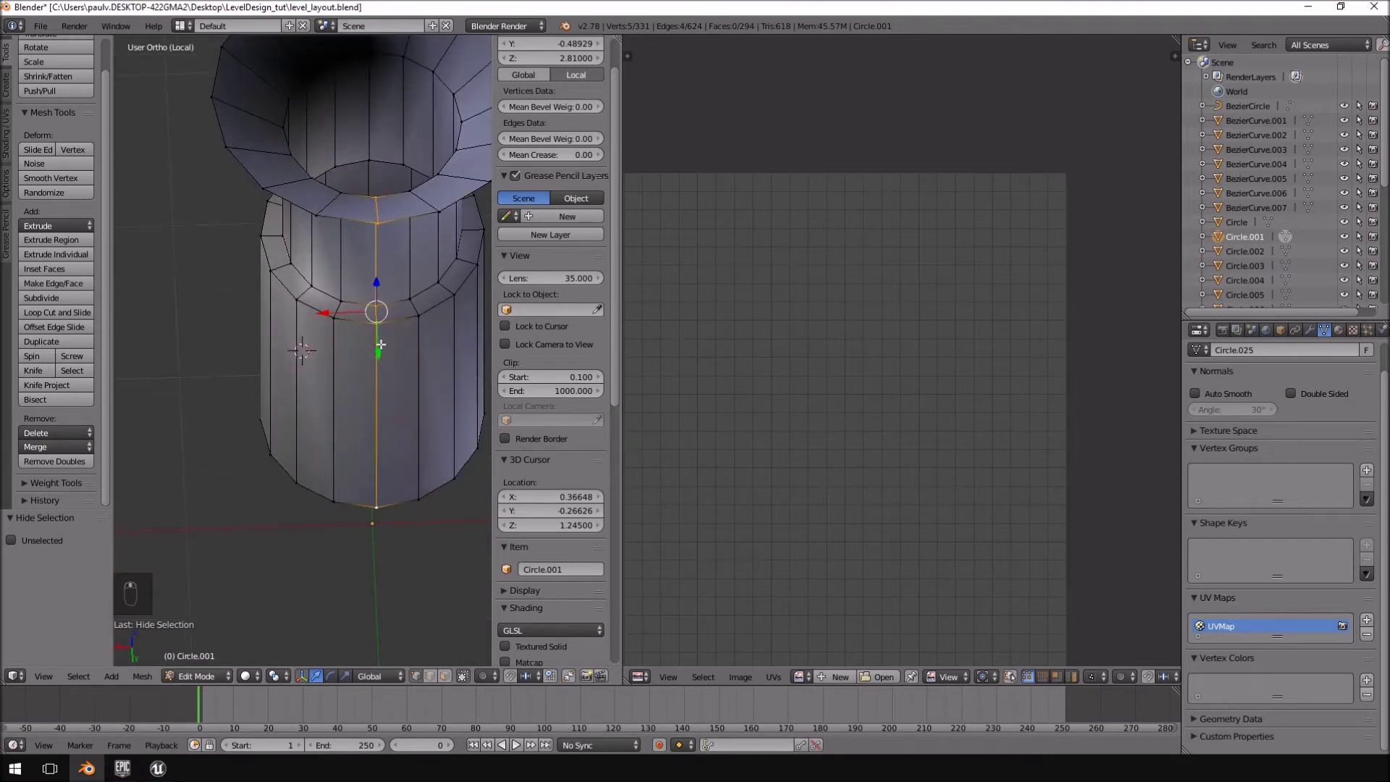
pyautogui.keyDown('alt'); pyautogui.keyDown('shift'); pyautogui.rightClick(344, 218); pyautogui.keyUp('shift'); pyautogui.keyUp('alt')
pyautogui.moveTo(267, 269); pyautogui.dragTo(504, 186, button='middle')
pyautogui.scroll(-1, 504, 186)
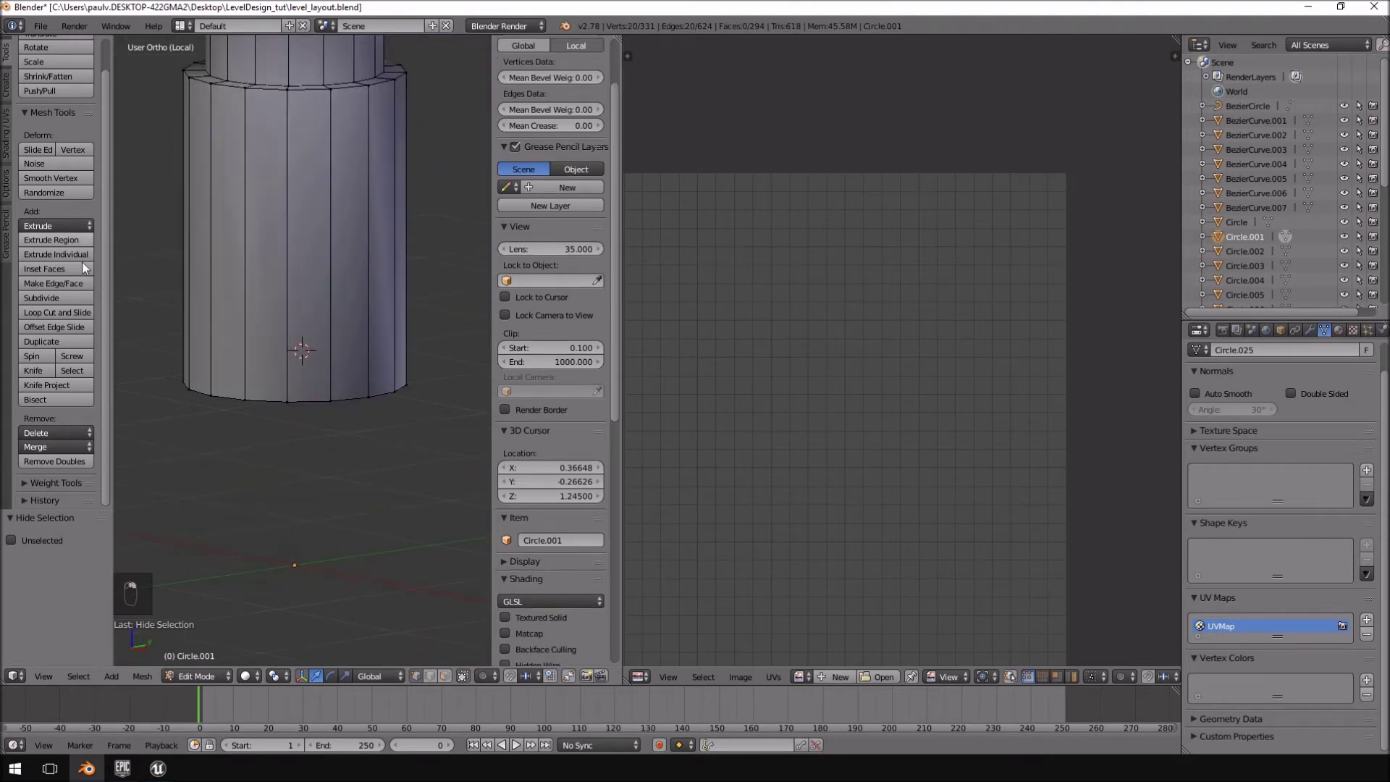
pyautogui.keyDown('alt'); pyautogui.keyDown('shift'); pyautogui.rightClick(294, 406); pyautogui.keyUp('shift'); pyautogui.keyUp('alt')
pyautogui.moveTo(294, 405); pyautogui.dragTo(487, 336, button='middle')
pyautogui.hotkey('ctrl', 'e')
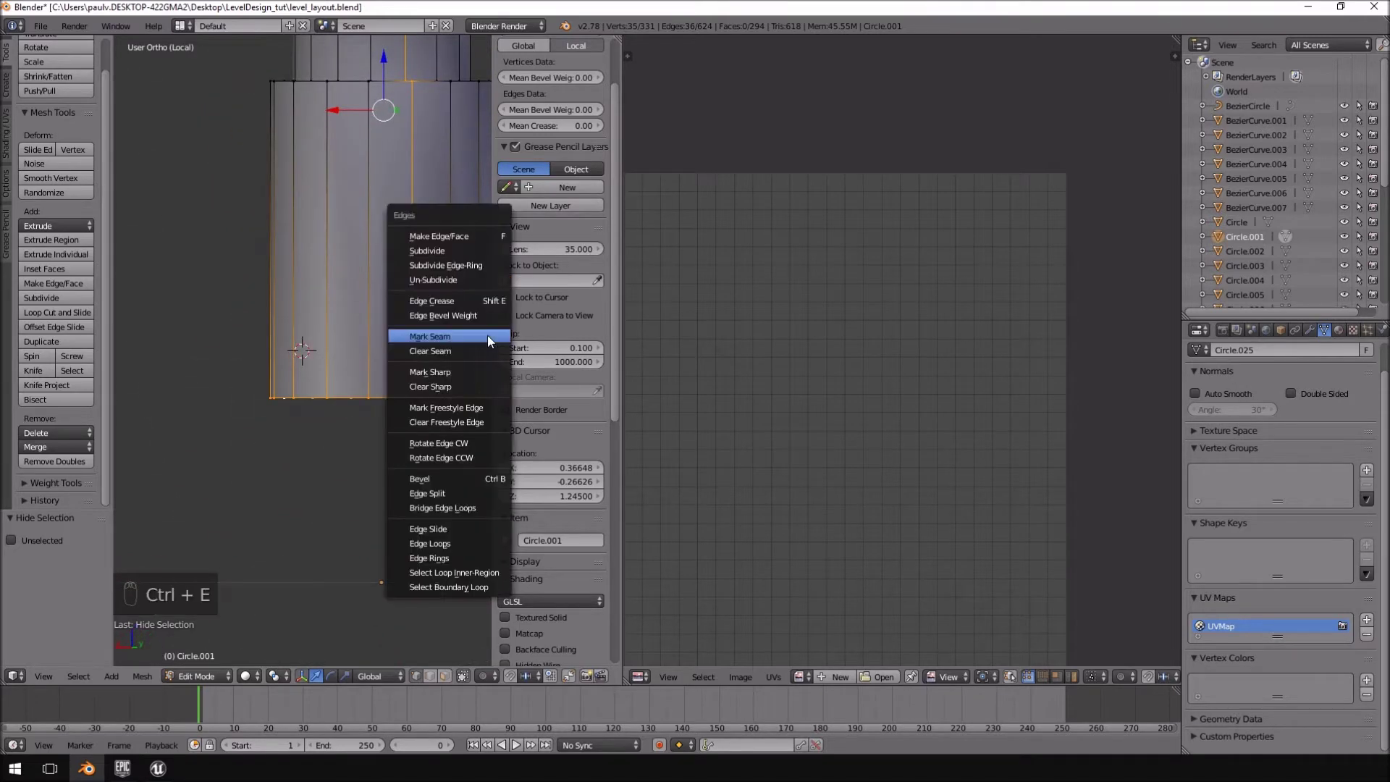
pyautogui.click(488, 336)
# - Select the whole visible column and unwrap it along the marked seams
pyautogui.press('a')
pyautogui.press('a')
pyautogui.press('a')
pyautogui.press('a')
pyautogui.press('a')
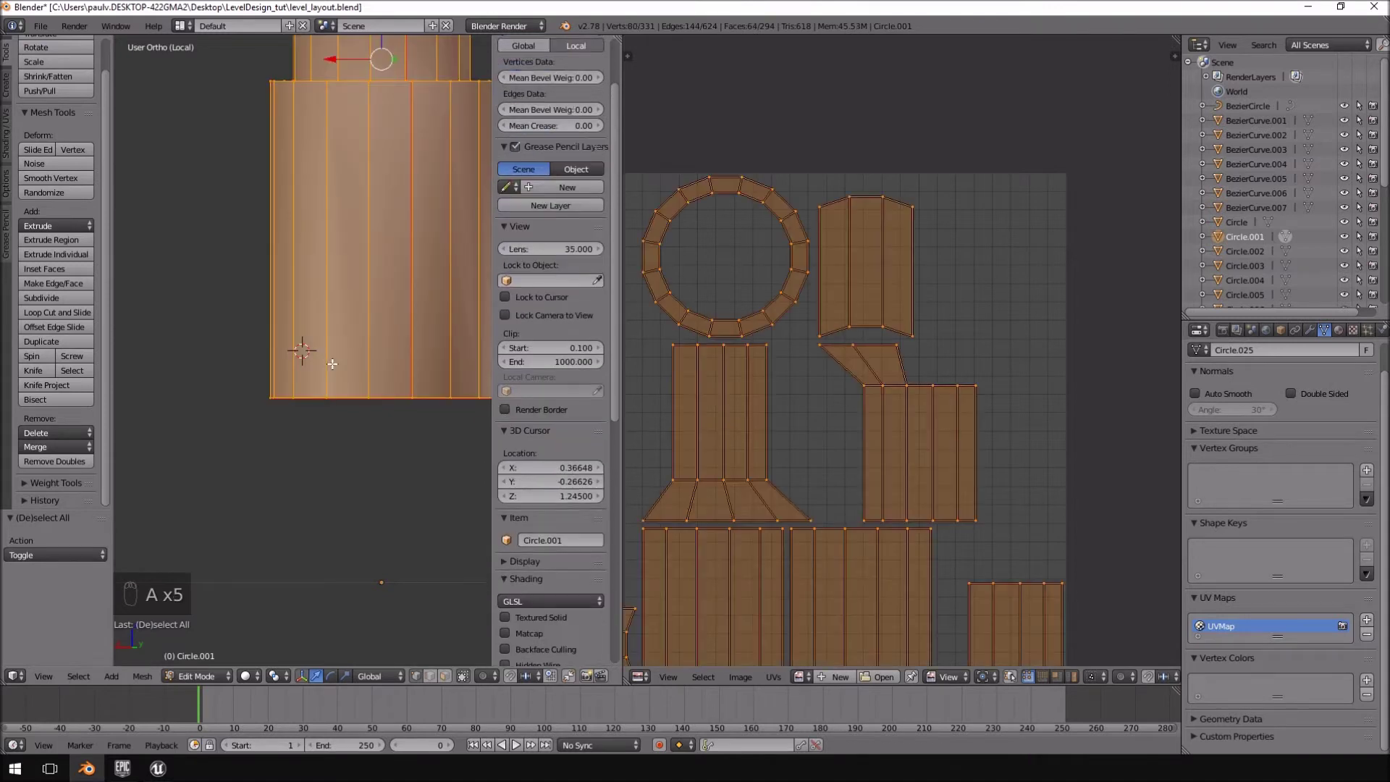
pyautogui.press('u')
pyautogui.click(333, 348)
pyautogui.scroll(-4, 961, 381)
pyautogui.moveTo(961, 381); pyautogui.dragTo(983, 330, button='middle')
pyautogui.scroll(5, 951, 351)
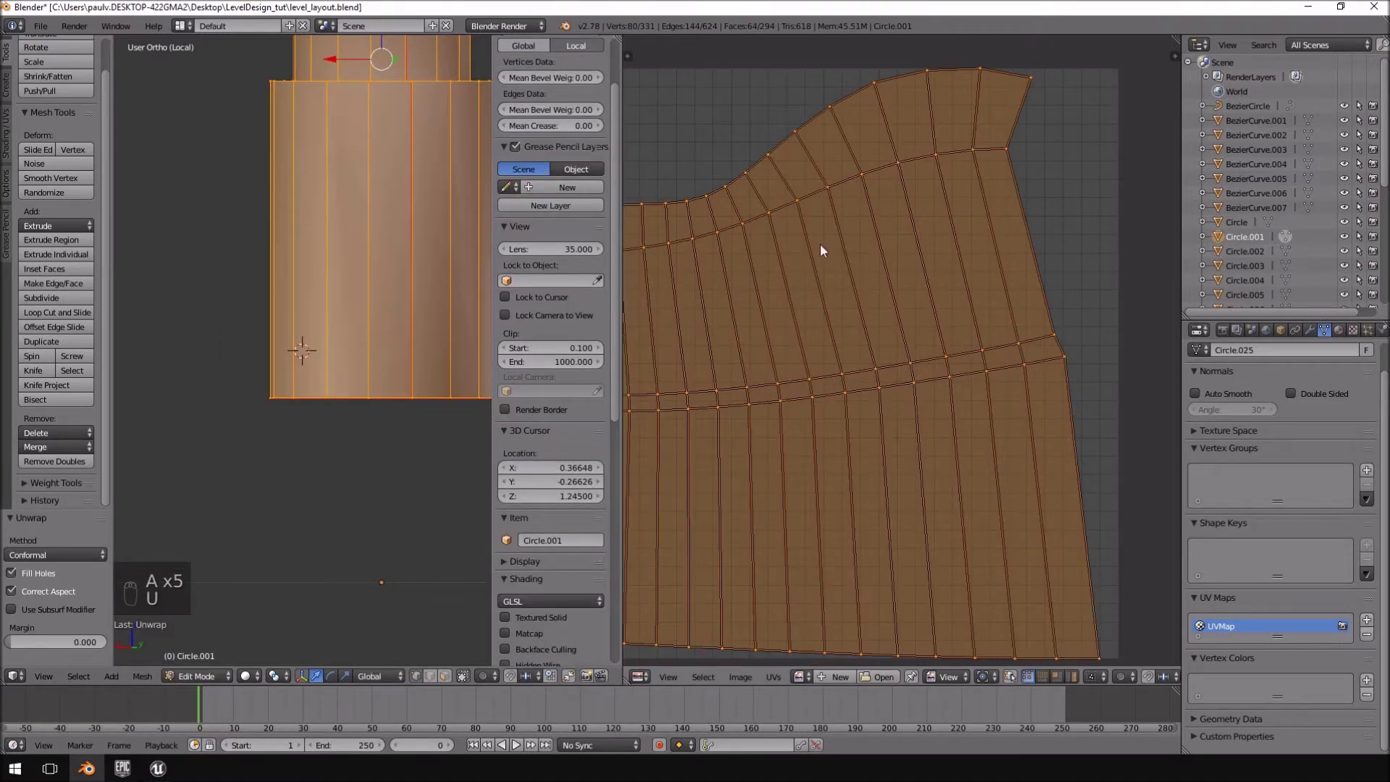
# - Change the column's unwrap method to Angle Based
pyautogui.moveTo(895, 334); pyautogui.dragTo(958, 358, button='middle')
pyautogui.scroll(-3, 915, 354)
pyautogui.keyDown('shift'); pyautogui.moveTo(367, 372); pyautogui.dragTo(354, 431, button='middle'); pyautogui.keyUp('shift')
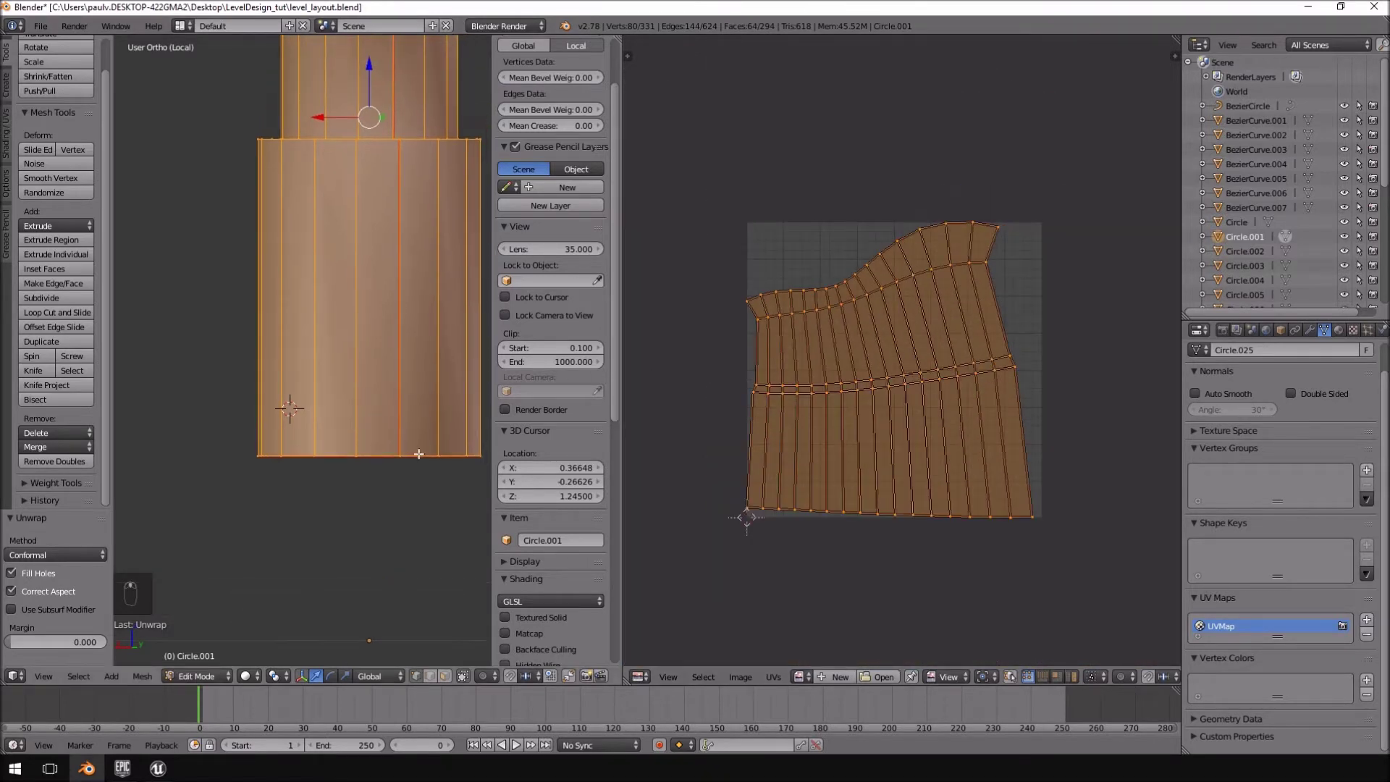
pyautogui.click(78, 554)
pyautogui.click(58, 537)
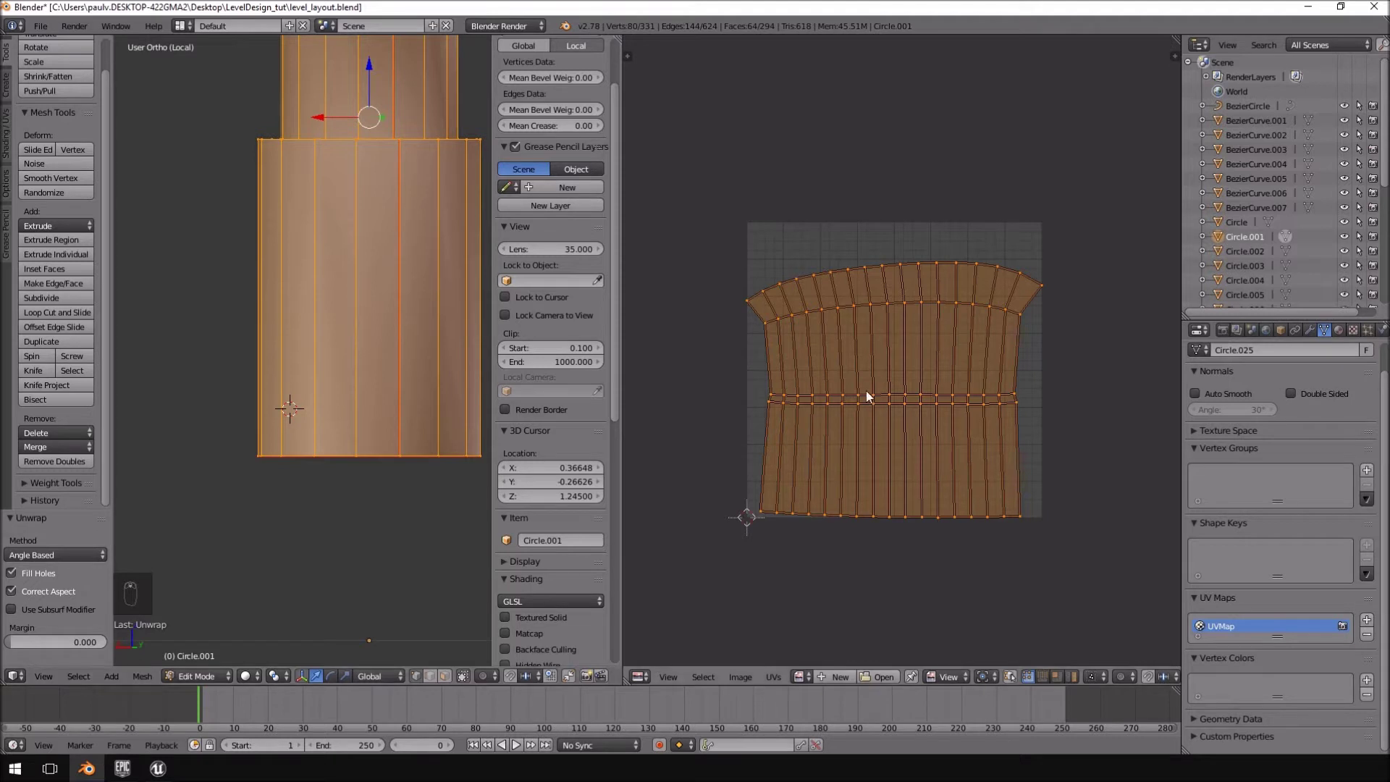
# - Select the top row of the column's UV island and flatten it by scaling to 0 along Y
pyautogui.scroll(3, 868, 391)
pyautogui.keyDown('alt'); pyautogui.rightClick(883, 343); pyautogui.keyUp('alt')
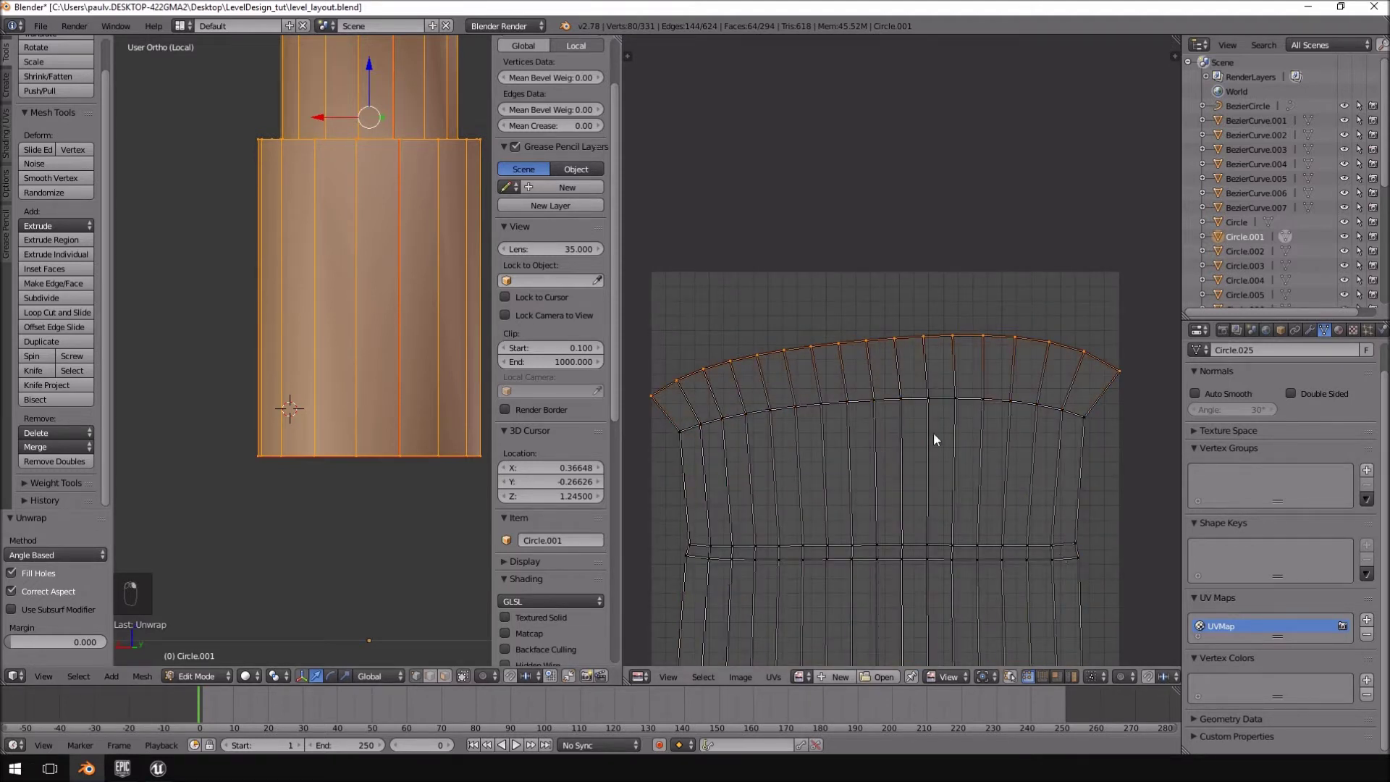
pyautogui.press('s')
pyautogui.press('y')
pyautogui.press('0')
pyautogui.press('Return')
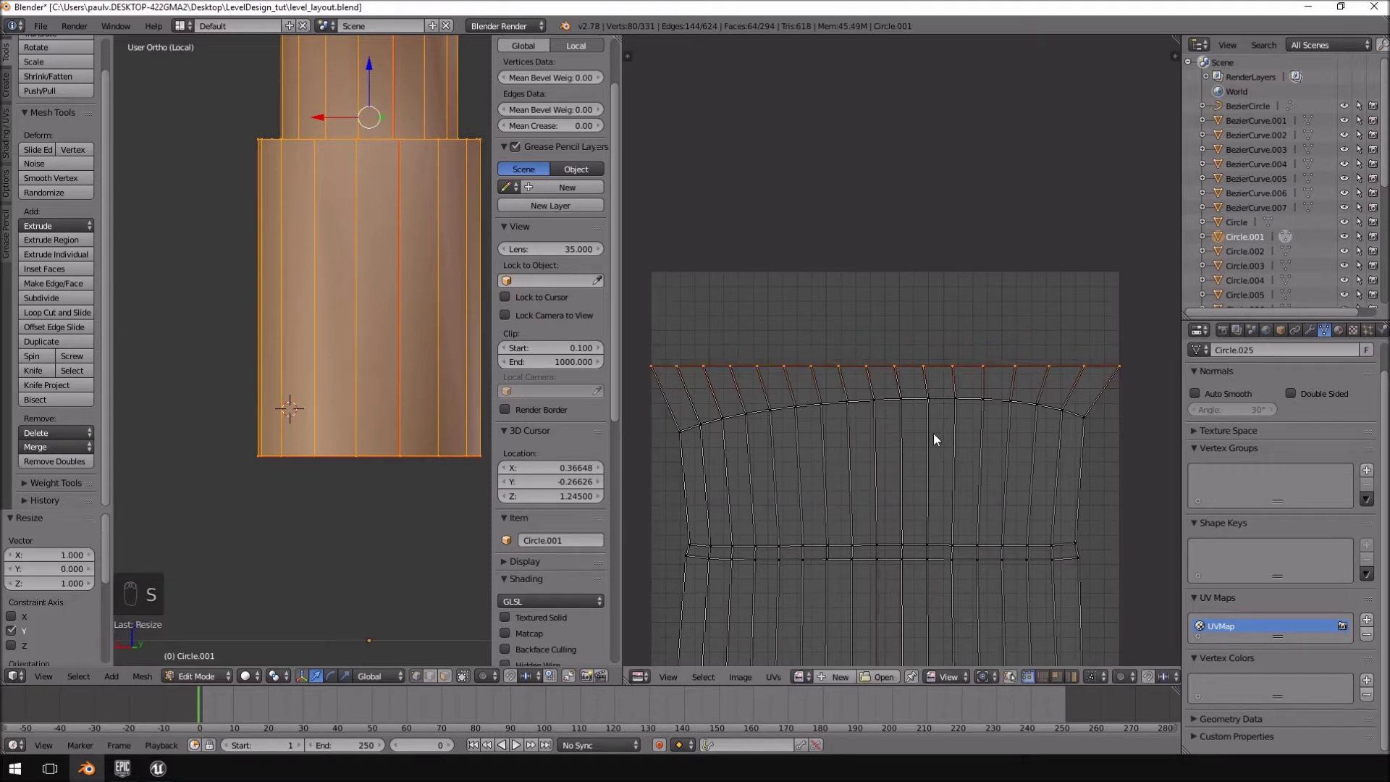
# - Flatten the curved second row of the column's UV island by scaling it to 0 along Y
pyautogui.keyDown('alt'); pyautogui.rightClick(888, 401); pyautogui.keyUp('alt')
pyautogui.press('s')
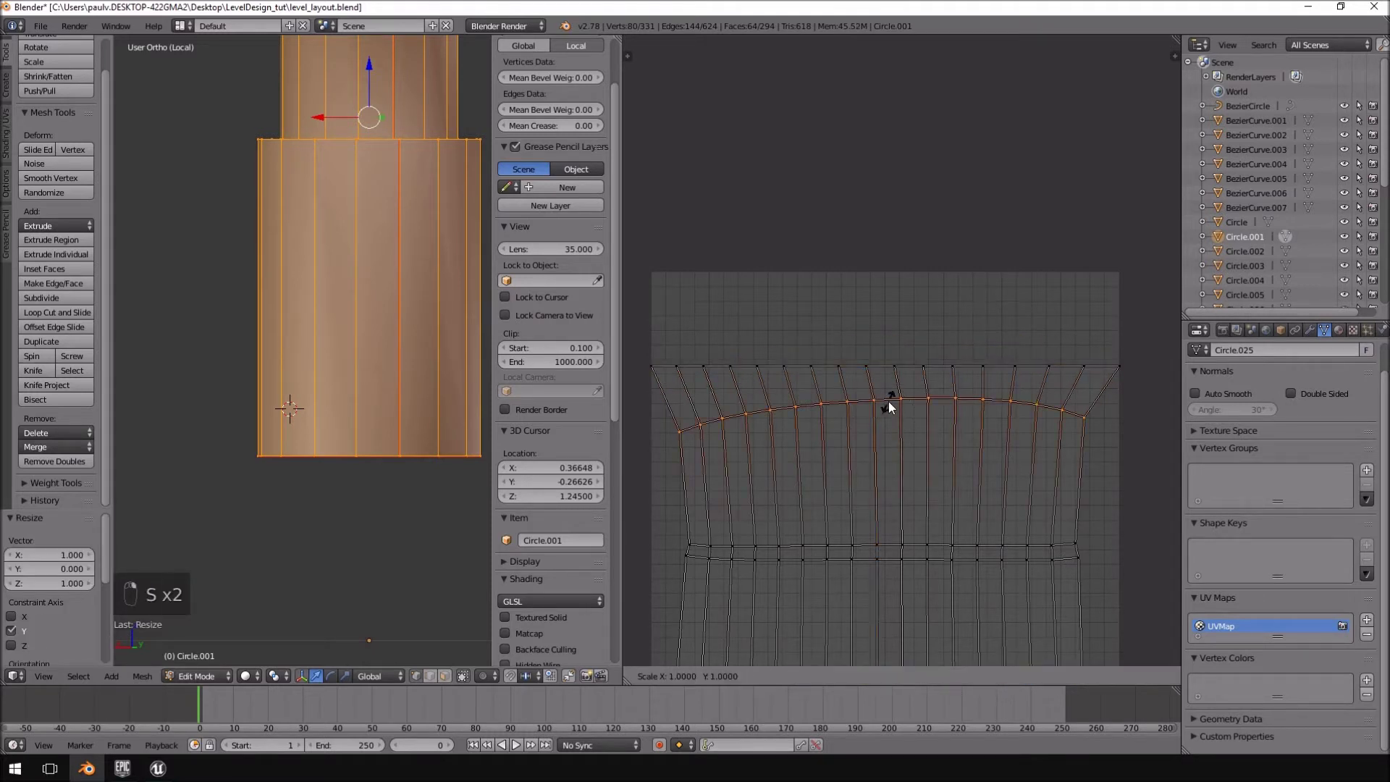
pyautogui.press('y')
pyautogui.press('0')
pyautogui.press('Return')
# - Flatten each of the two closely spaced middle rows of the column's UV island by scaling to 0 along Y
pyautogui.keyDown('alt'); pyautogui.rightClick(867, 543); pyautogui.keyUp('alt')
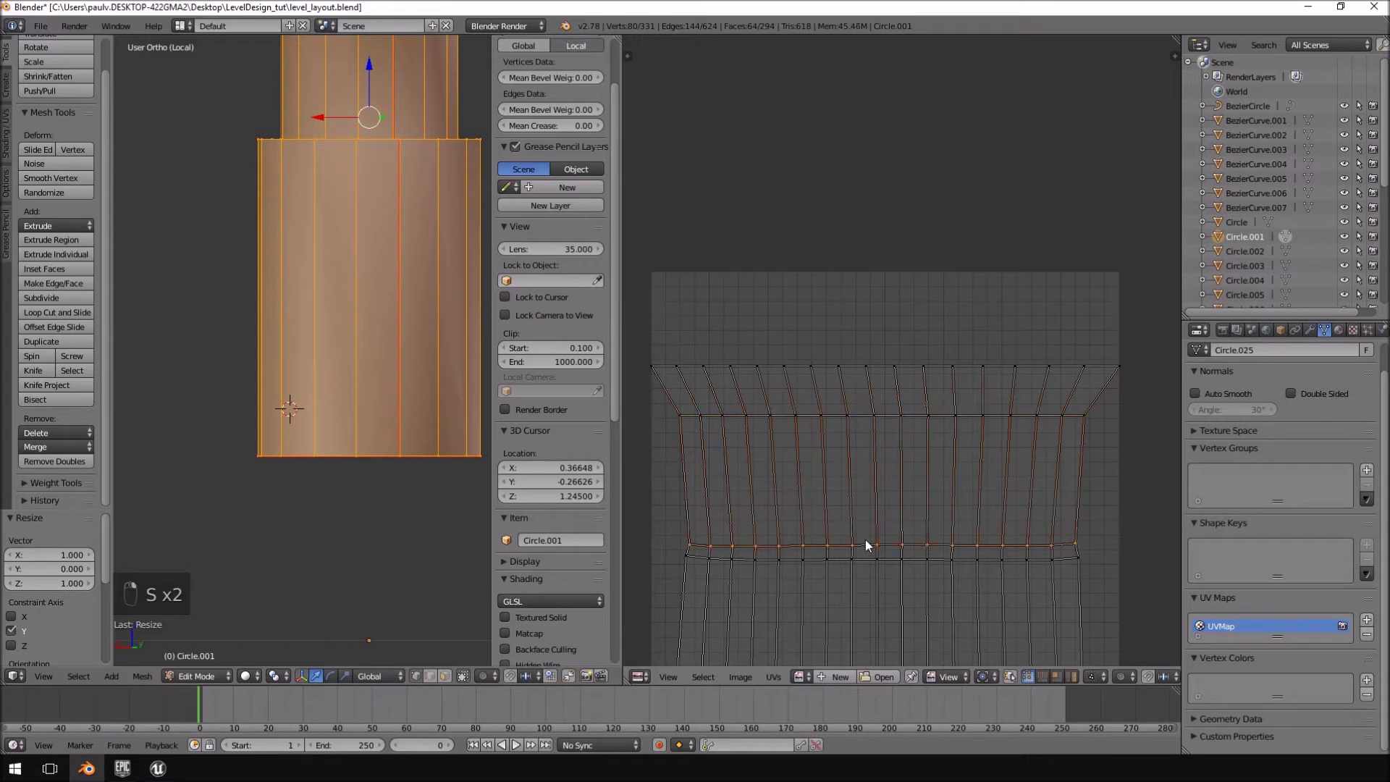
pyautogui.press('s')
pyautogui.press('y')
pyautogui.press('0')
pyautogui.press('Return')
pyautogui.keyDown('alt'); pyautogui.rightClick(865, 557); pyautogui.keyUp('alt')
pyautogui.press('s')
pyautogui.press('y')
pyautogui.press('0')
pyautogui.press('Return')
# - Flatten the bottom row of the column's UV island by scaling it to 0 along Y
pyautogui.moveTo(865, 554); pyautogui.dragTo(863, 411, button='middle')
pyautogui.keyDown('alt'); pyautogui.rightClick(866, 590); pyautogui.keyUp('alt')
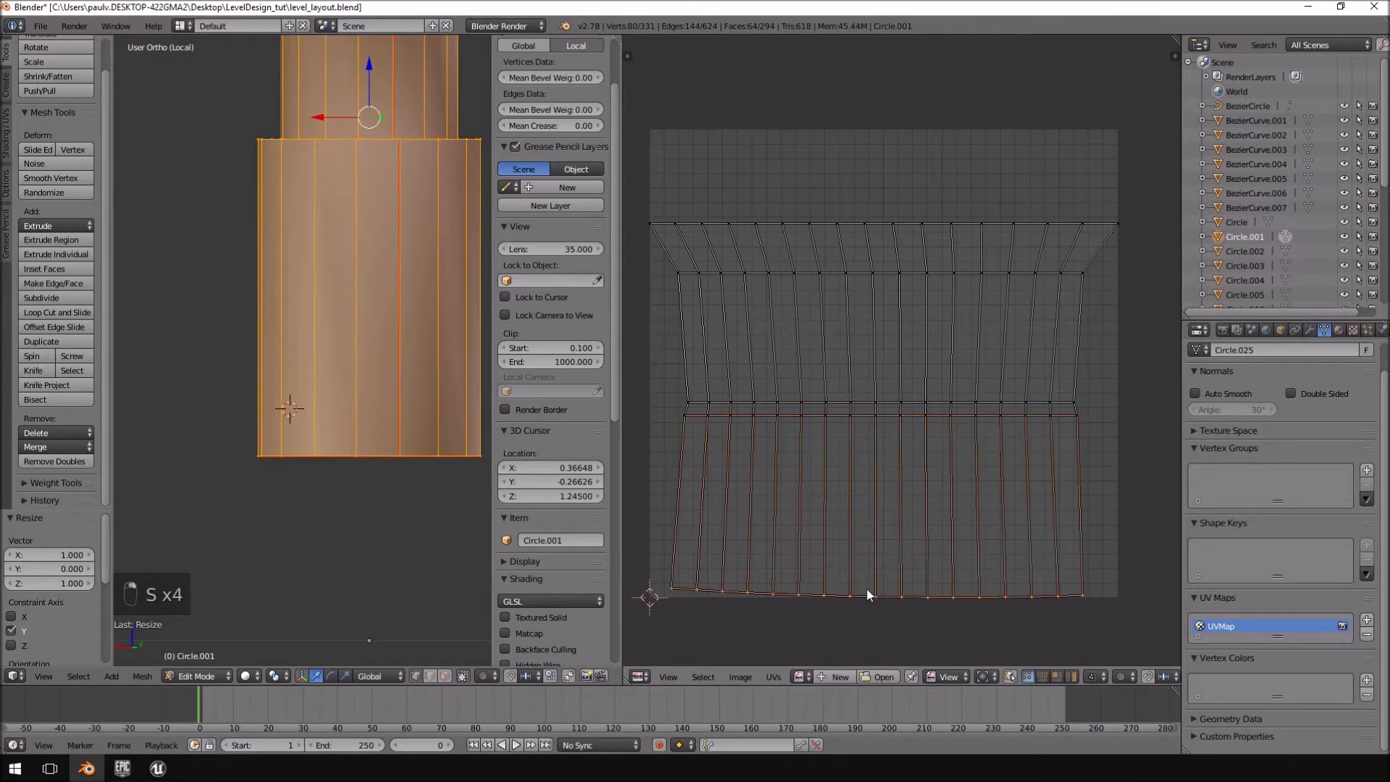
pyautogui.press('s')
pyautogui.press('y')
pyautogui.press('0')
pyautogui.press('Return')
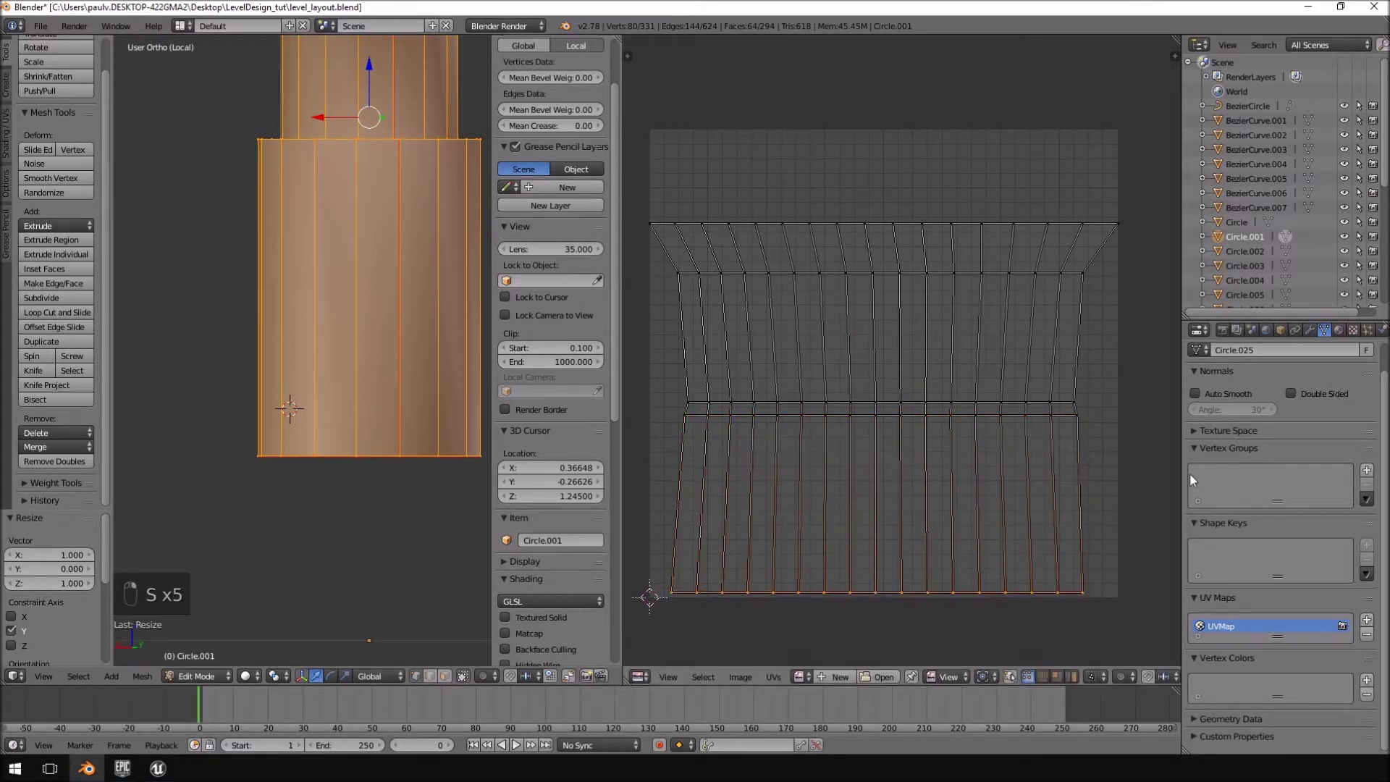
# - Scale the whole column island to about 0.3 and move it to the upper-right area of the UV square
pyautogui.press('a')
pyautogui.press('a')
pyautogui.press('a')
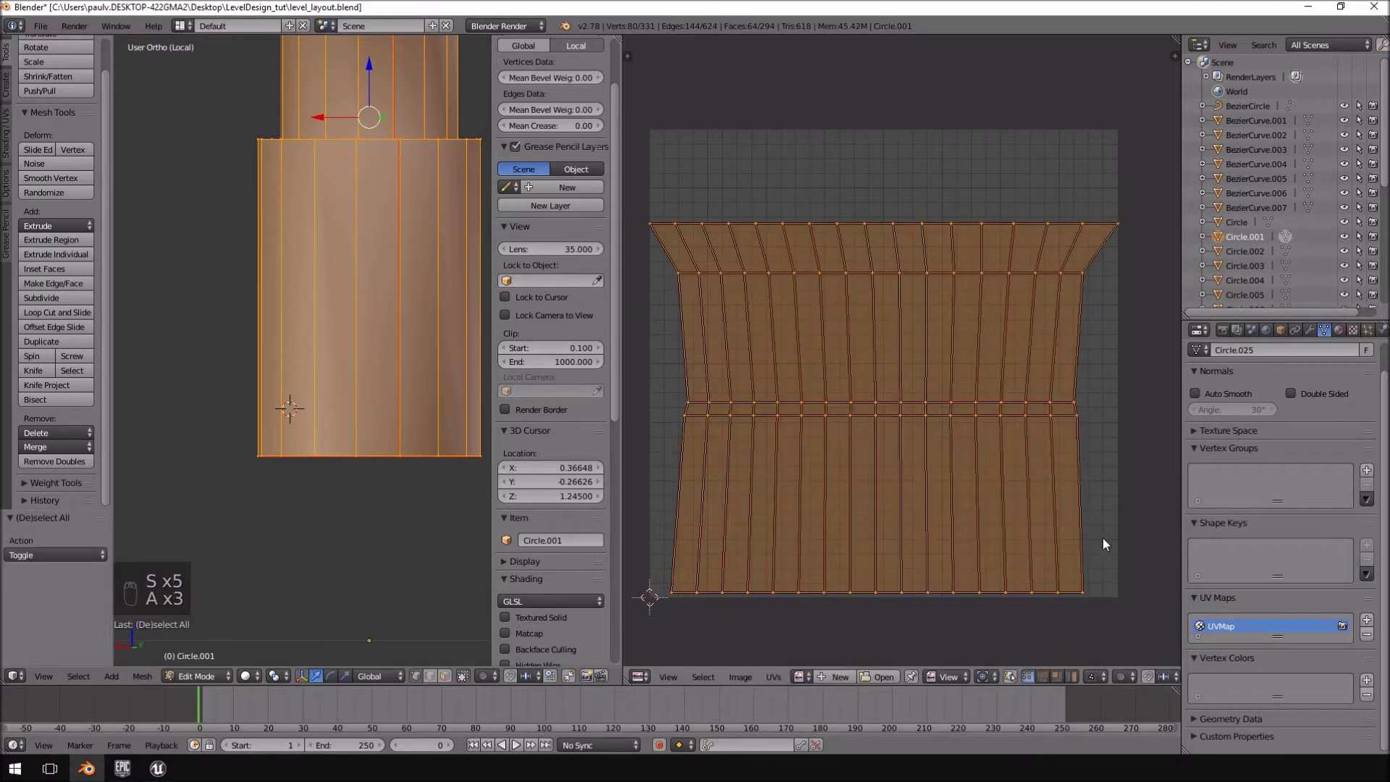
pyautogui.press('s')
pyautogui.click(943, 479)
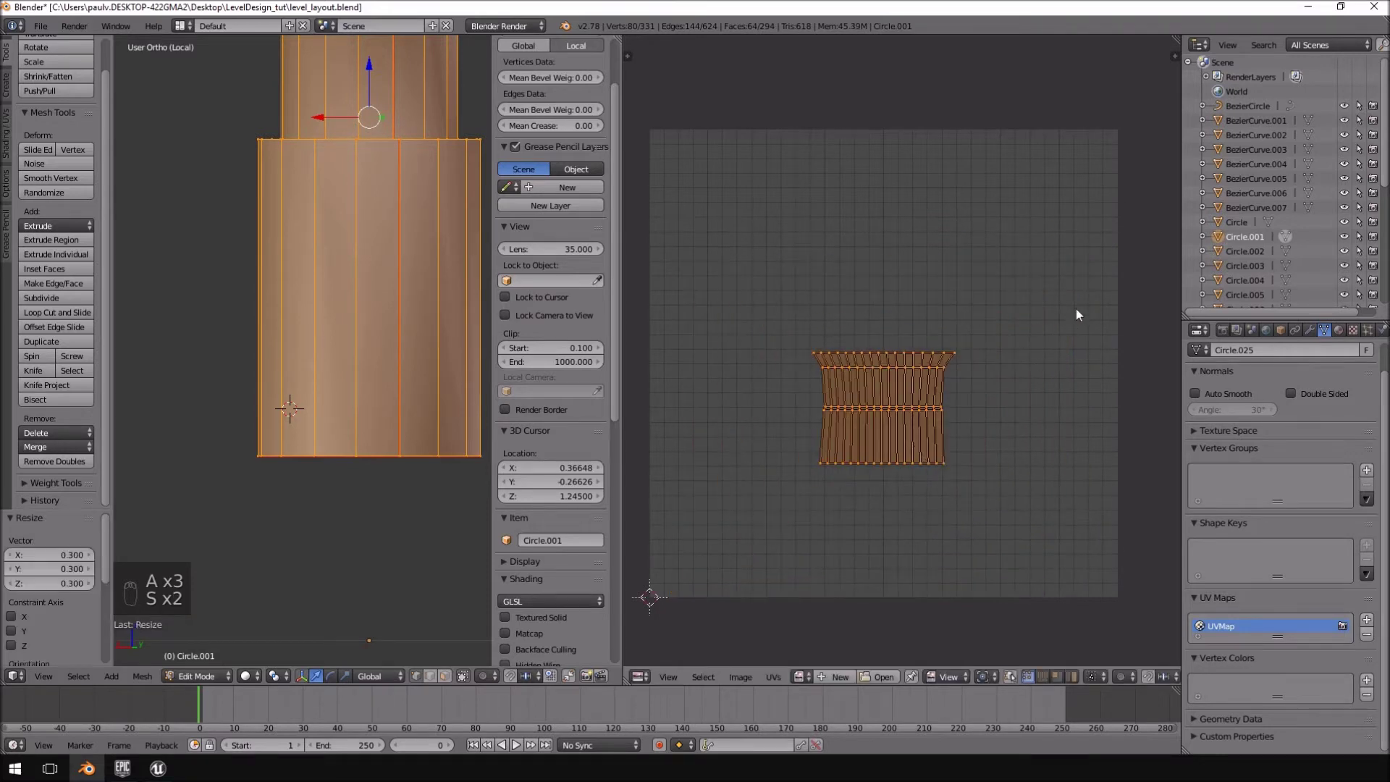
pyautogui.hotkey('ctrl', 'g')
pyautogui.press('g')
pyautogui.click(1019, 286)
# - Reveal all hidden geometry of the chair base
pyautogui.scroll(-7, 341, 452)
pyautogui.moveTo(342, 452); pyautogui.dragTo(363, 468, button='middle')
pyautogui.hotkey('alt', 'h')
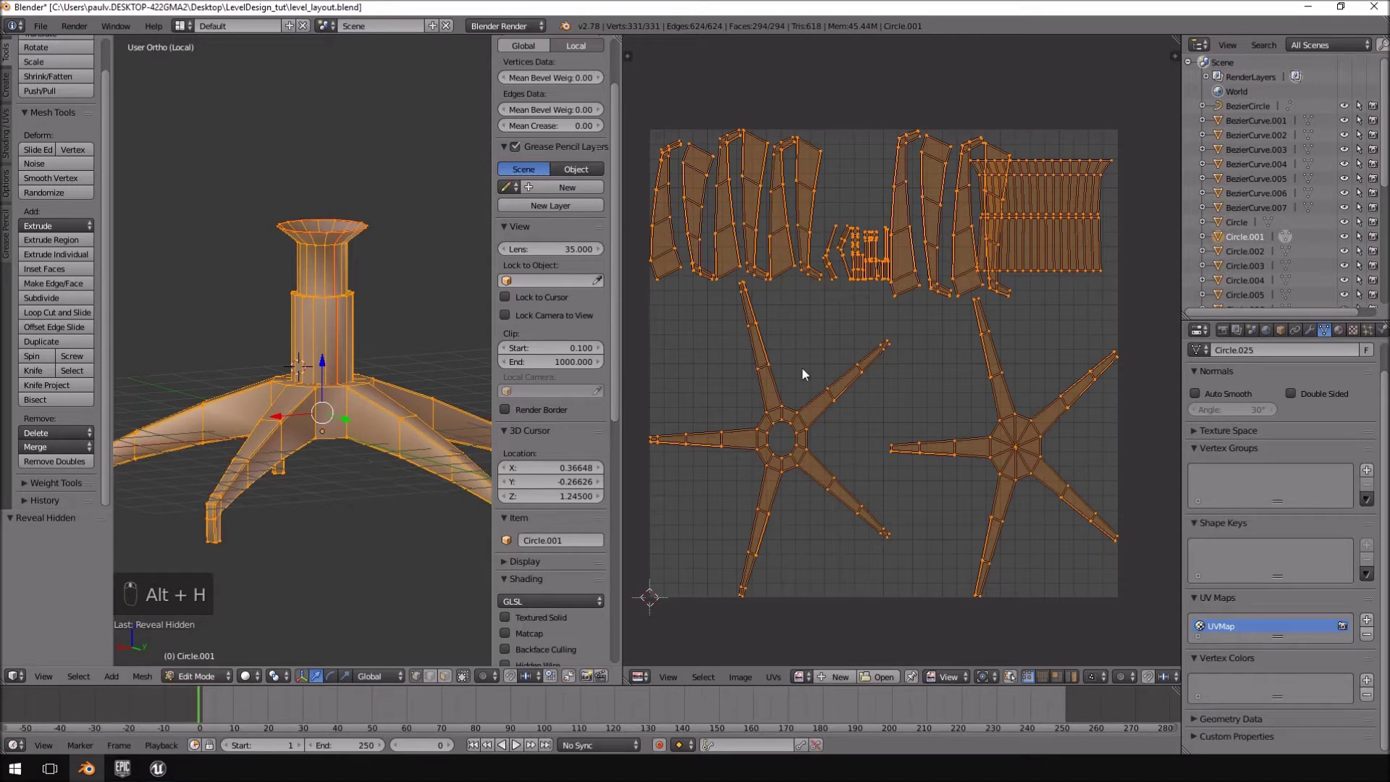
# - Select the linked column island, shrink it, and move it clear of the neighbouring leg strips into the upper-right corner
pyautogui.rightClick(1061, 260)
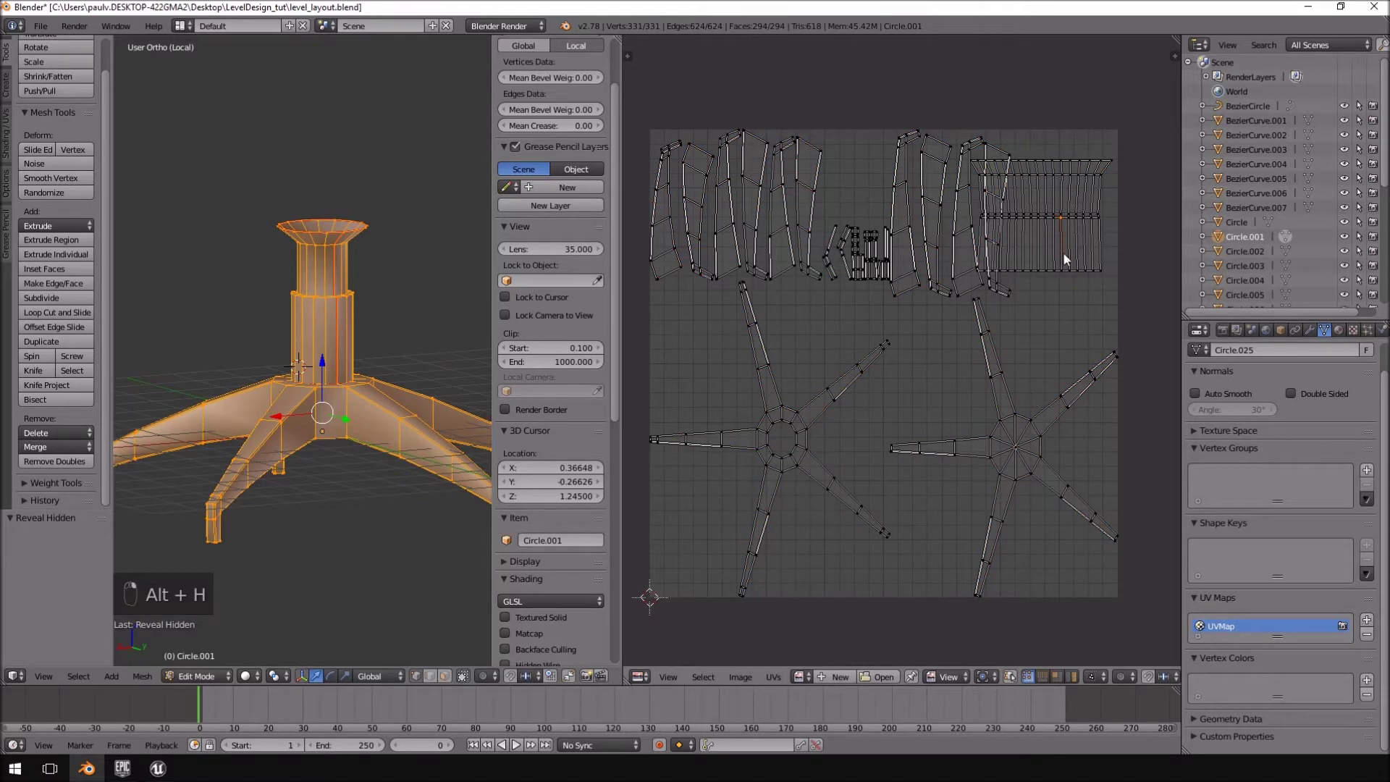
pyautogui.hotkey('ctrl', 'l')
pyautogui.press('s')
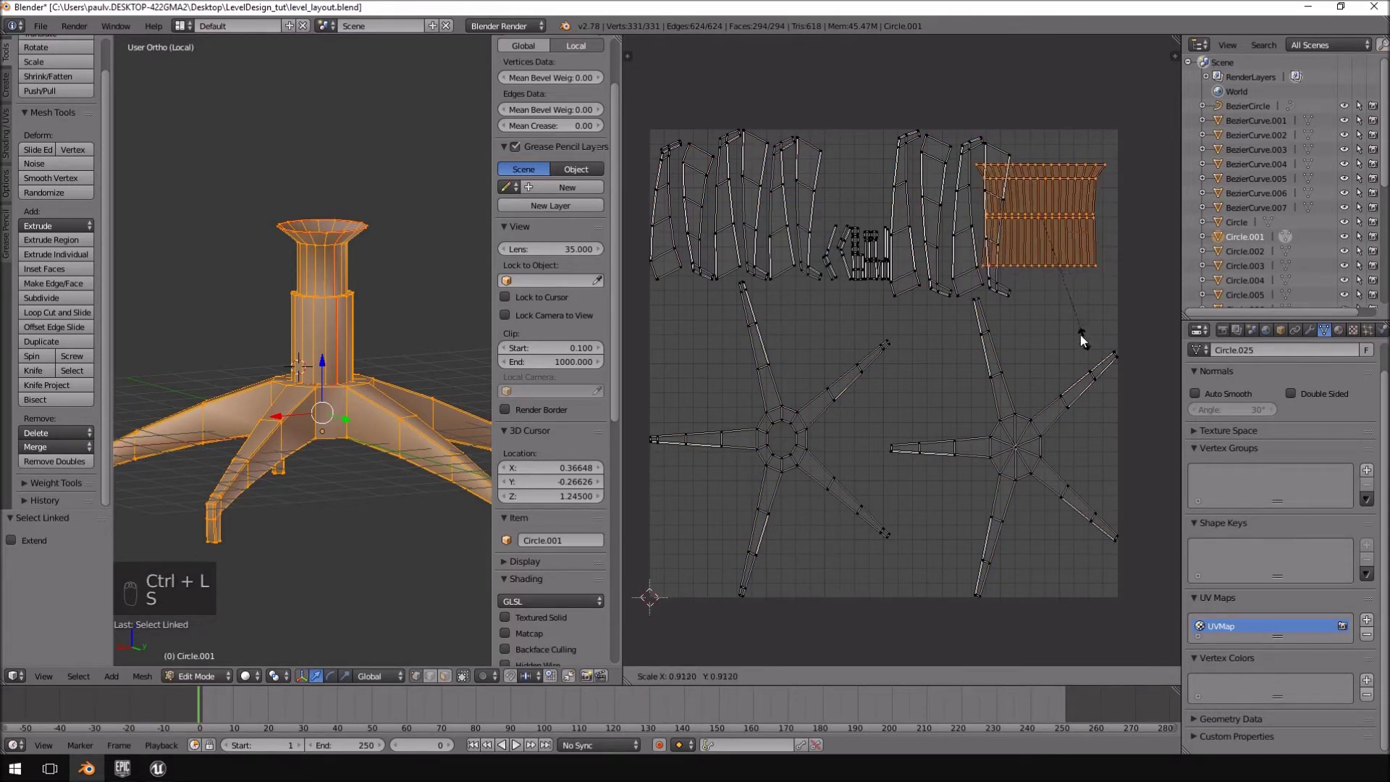
pyautogui.click(1081, 329)
pyautogui.press('g')
pyautogui.click(1108, 327)
pyautogui.press('s')
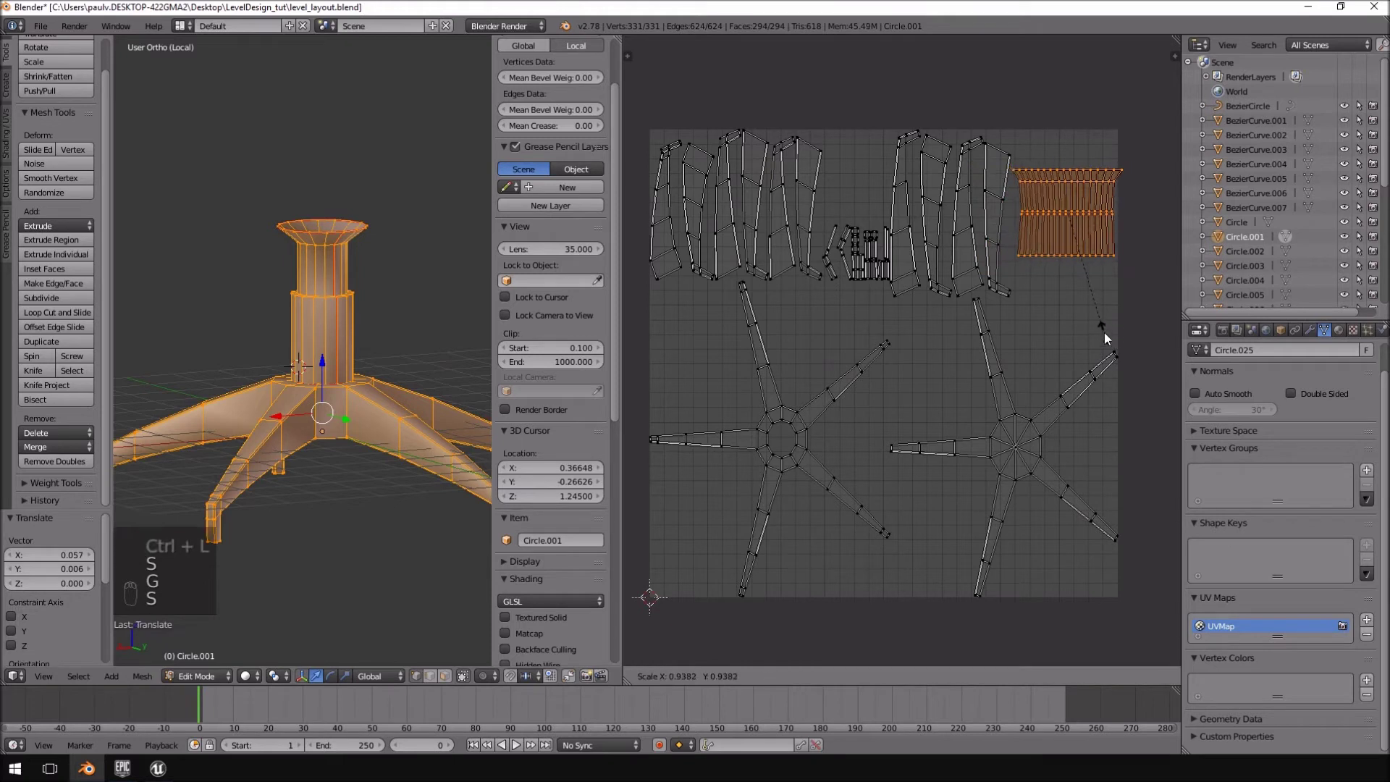
pyautogui.click(1095, 332)
pyautogui.press('g')
pyautogui.click(1088, 337)
# - Select the cluster of small islands between the leg strips and move it down beside the ring-shaped star island
pyautogui.rightClick(994, 442)
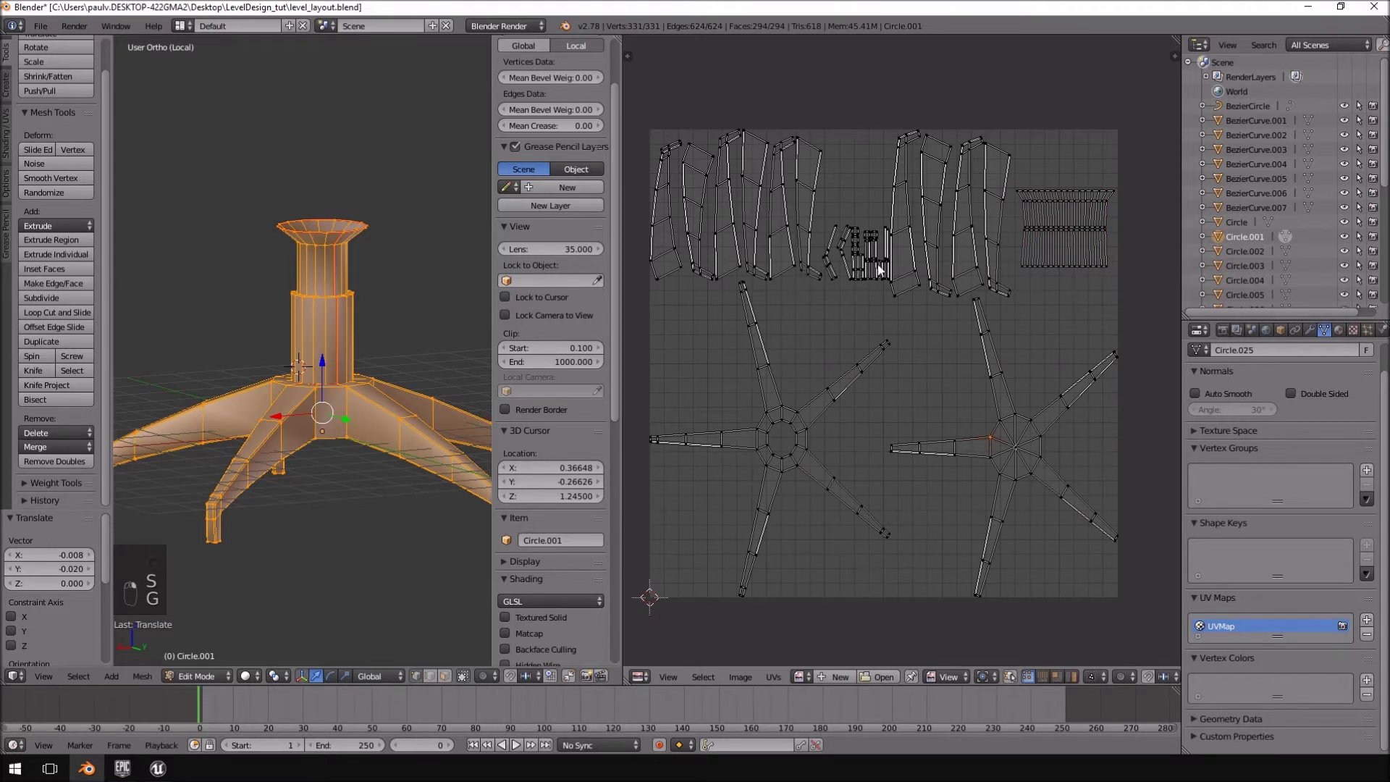
pyautogui.rightClick(844, 262)
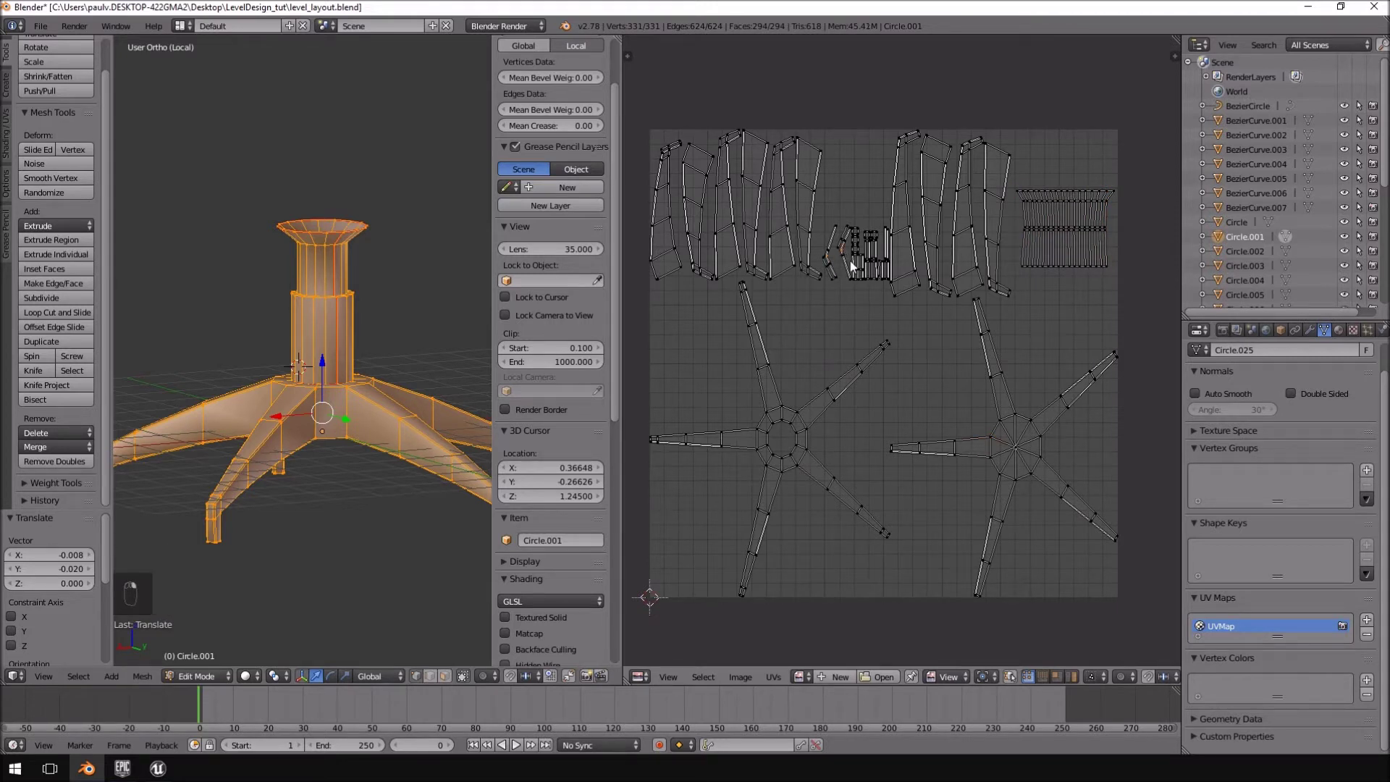
pyautogui.moveTo(874, 223)
pyautogui.keyDown('ctrl'); pyautogui.mouseDown()
pyautogui.moveTo(867, 319)
pyautogui.moveTo(889, 292)
pyautogui.mouseUp(); pyautogui.keyUp('ctrl')
pyautogui.scroll(5, 877, 276)
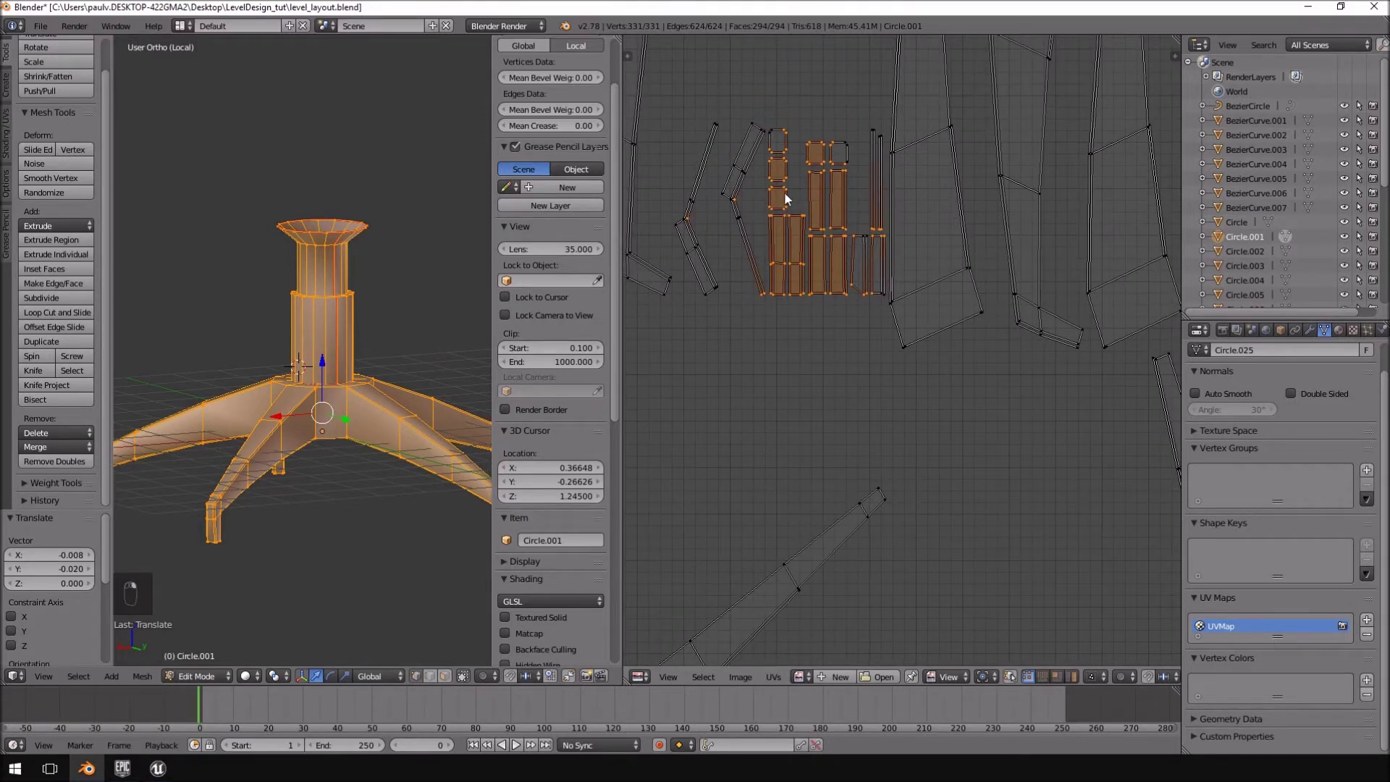
pyautogui.hotkey('ctrl', 'l')
pyautogui.scroll(-5, 788, 232)
pyautogui.press('g')
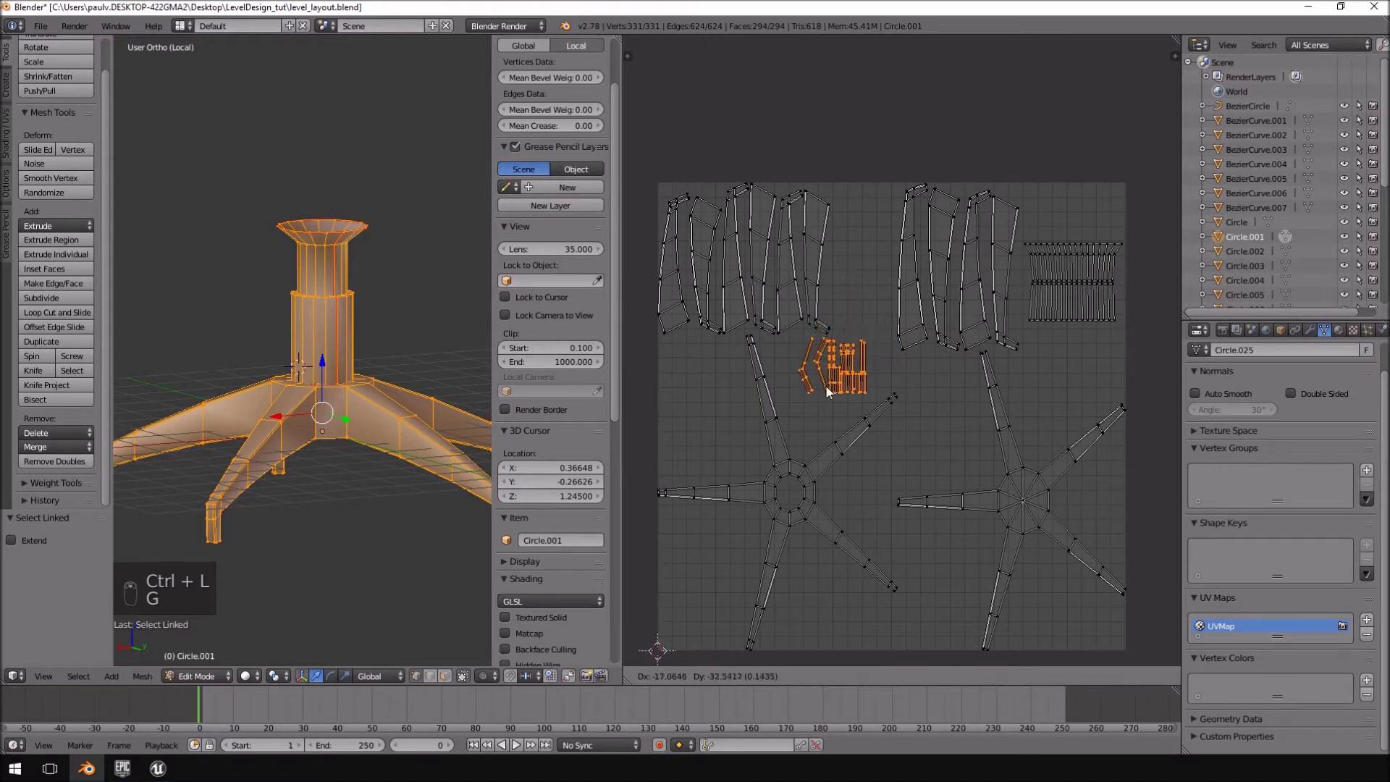
pyautogui.click(815, 406)
# - Select the four leg strip islands beside the column island and move them left to close the gap in the strip row
pyautogui.press('a')
pyautogui.moveTo(1029, 189)
pyautogui.keyDown('ctrl'); pyautogui.mouseDown()
pyautogui.moveTo(955, 242)
pyautogui.moveTo(973, 240)
pyautogui.mouseUp(); pyautogui.keyUp('ctrl')
pyautogui.hotkey('ctrl', 'l')
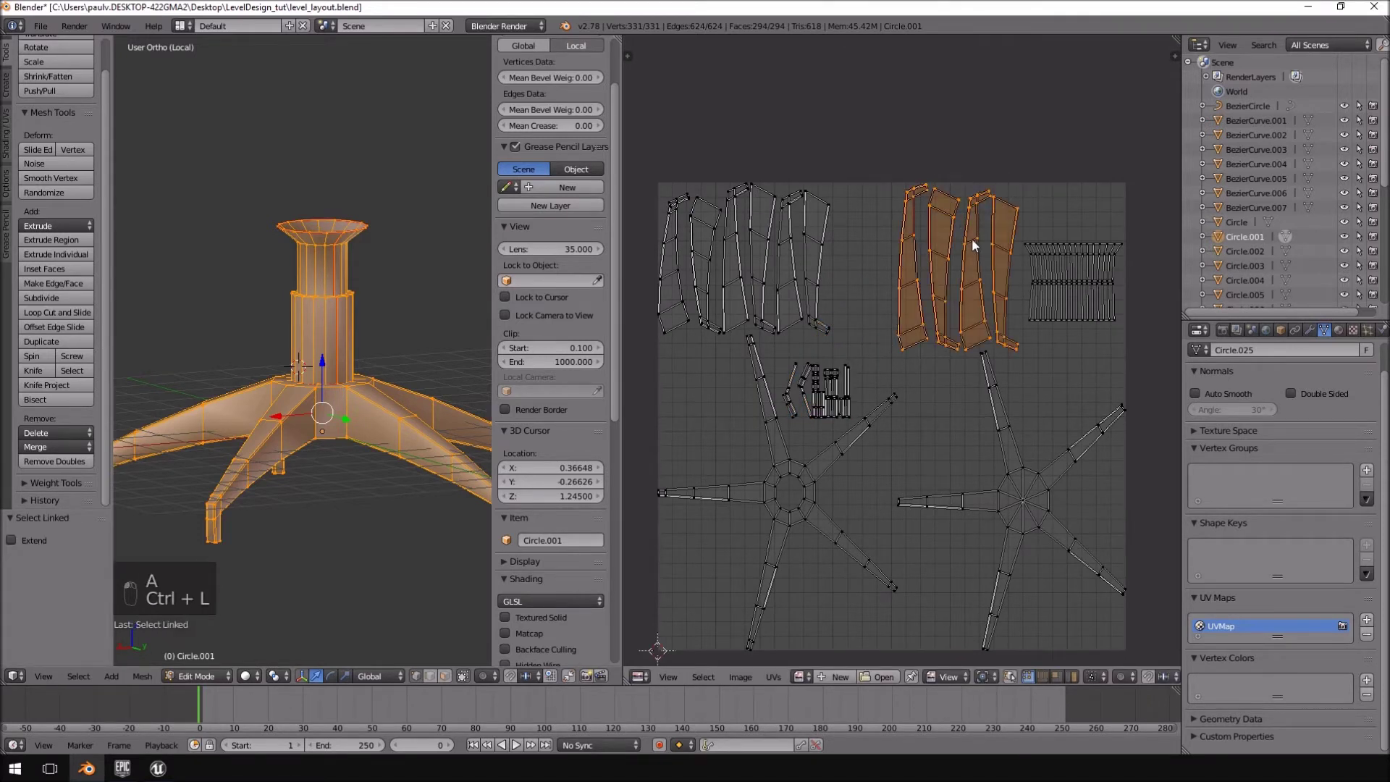
pyautogui.press('g')
pyautogui.click(931, 253)
pyautogui.scroll(2, 1030, 332)
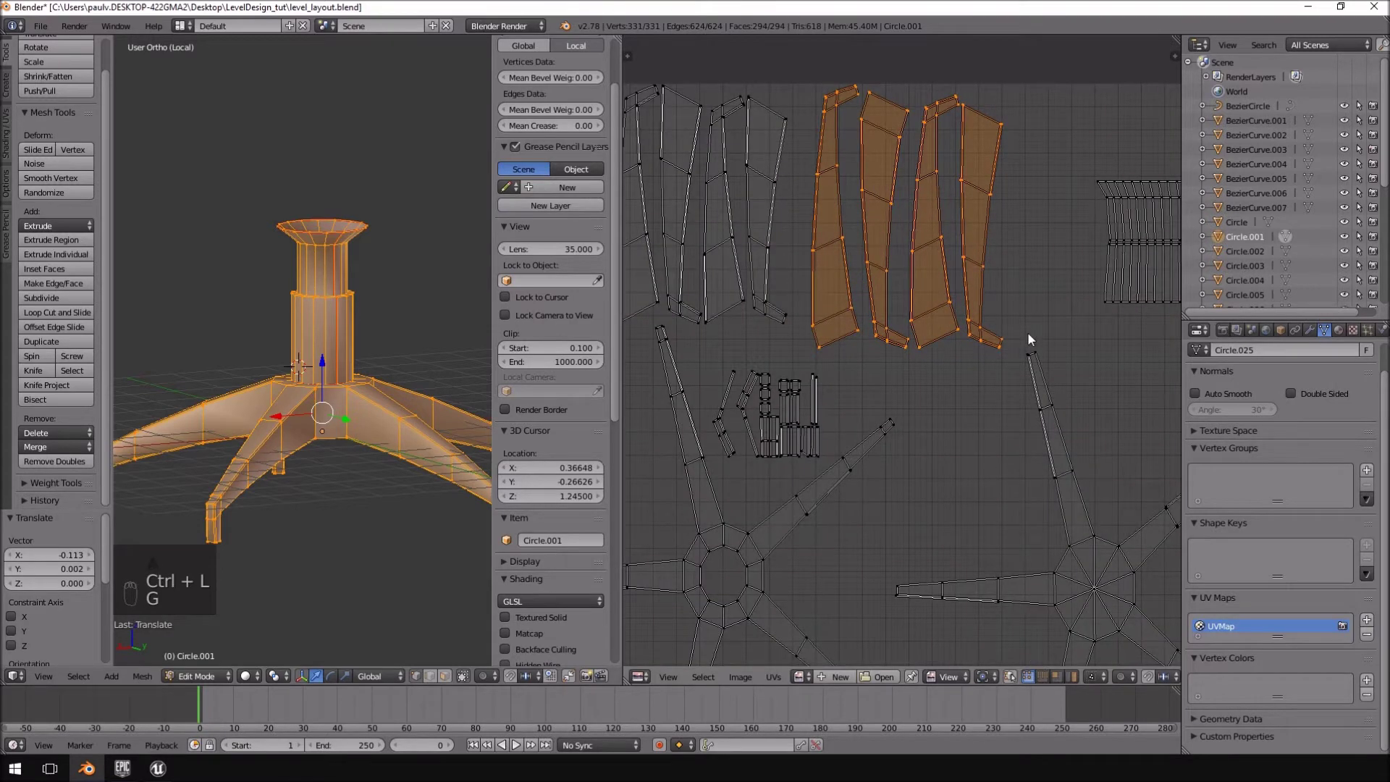
pyautogui.press('g')
pyautogui.click(1017, 337)
pyautogui.moveTo(1018, 337); pyautogui.dragTo(882, 353, button='middle')
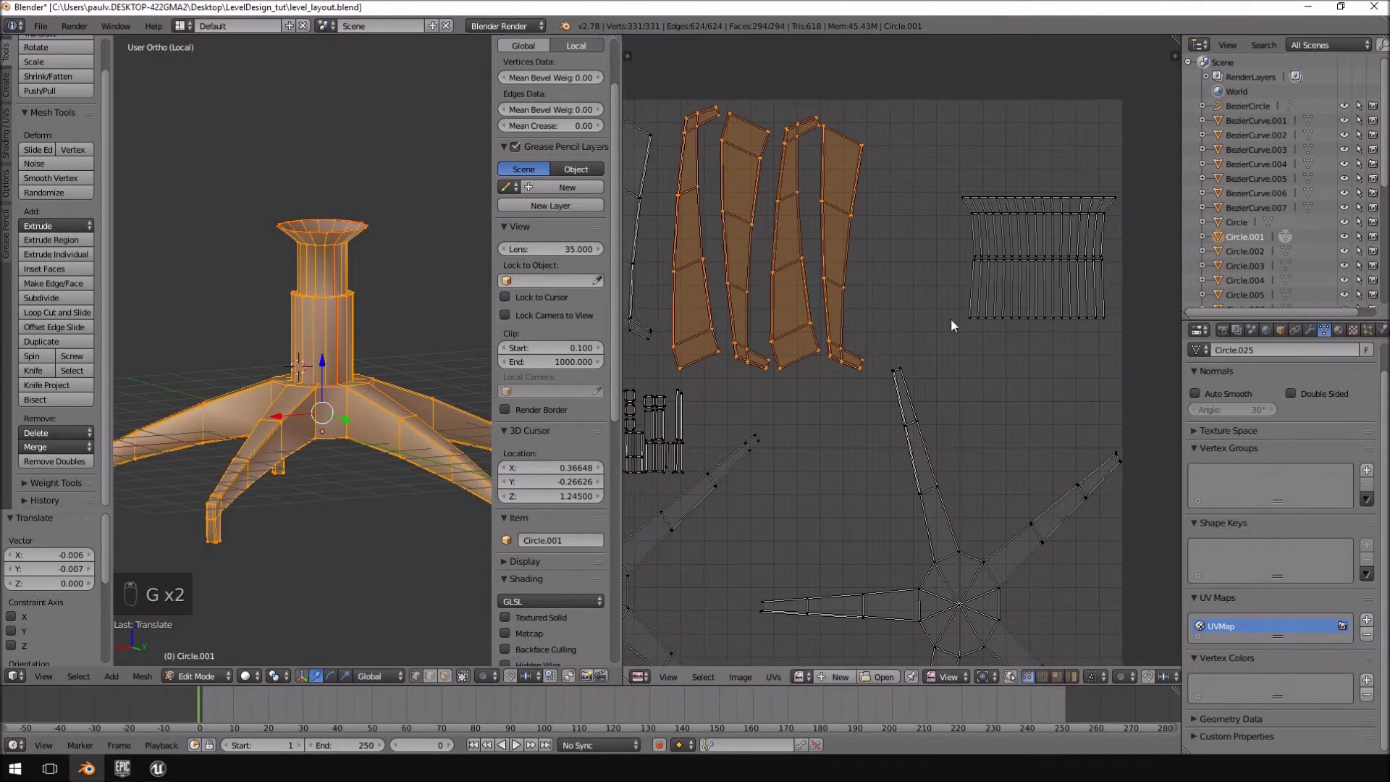
pyautogui.moveTo(1036, 181); pyautogui.dragTo(1113, 277)
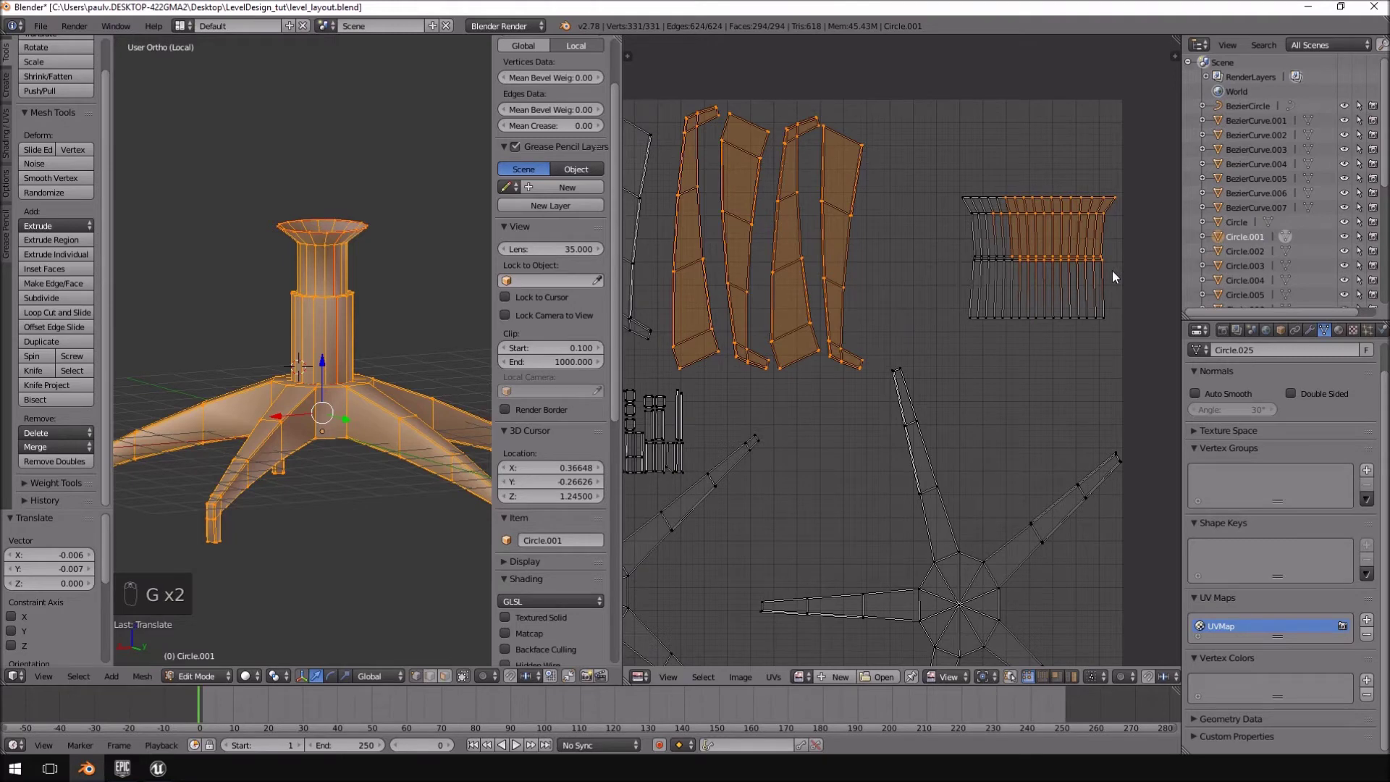
pyautogui.hotkey('ctrl', 'l')
pyautogui.press('s')
pyautogui.rightClick(1100, 264)
# - Select only the column island, then enlarge and reposition it to fill the free space in the upper-right corner of the UV square
pyautogui.rightClick(1093, 283)
pyautogui.hotkey('ctrl', 'l')
pyautogui.press('g')
pyautogui.click(1071, 278)
pyautogui.press('s')
pyautogui.click(1091, 311)
pyautogui.press('g')
pyautogui.click(1075, 304)
pyautogui.press('s')
pyautogui.click(1080, 311)
pyautogui.press('g')
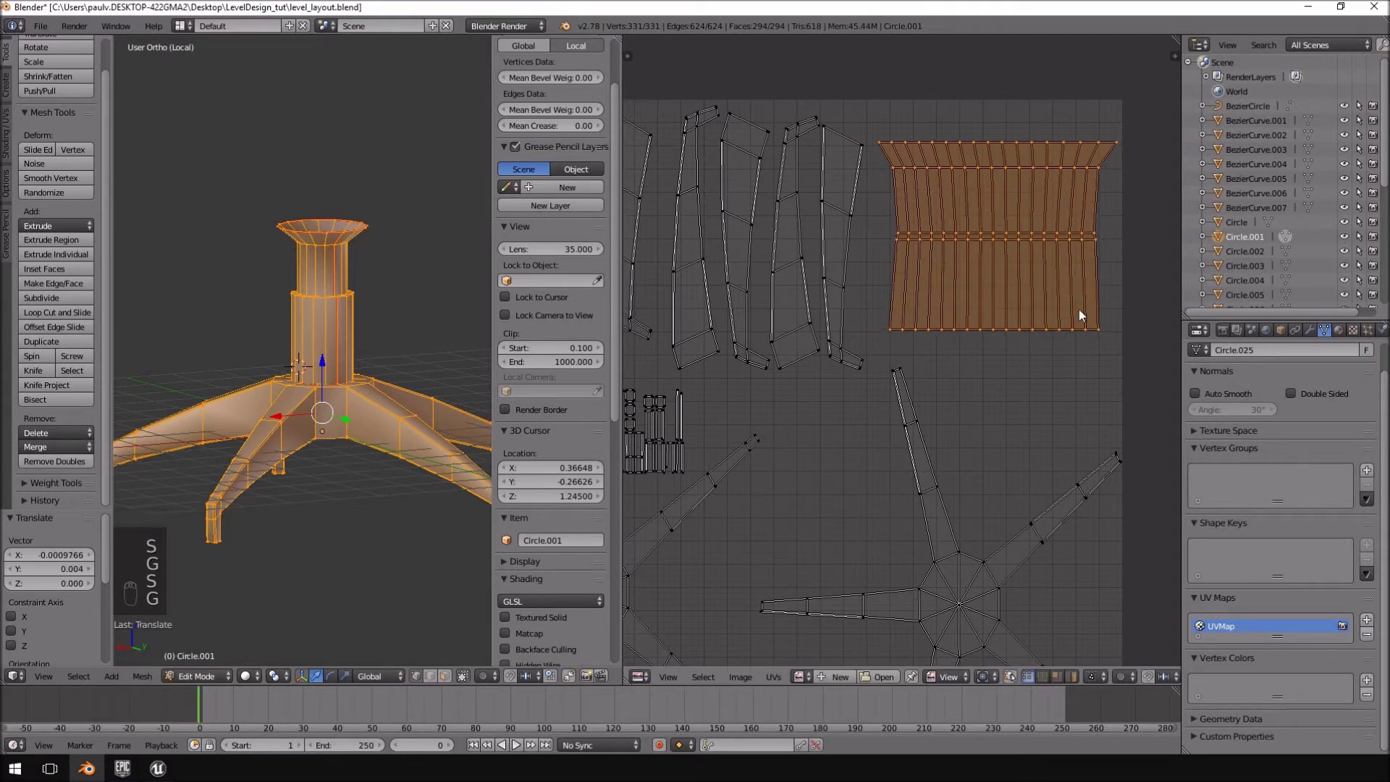
pyautogui.click(1079, 309)
# - Review the complete UV layout together with the base model
pyautogui.scroll(-5, 1049, 323)
pyautogui.press('a')
pyautogui.press('a')
pyautogui.press('a')
pyautogui.press('a')
pyautogui.moveTo(470, 395); pyautogui.dragTo(410, 422, button='middle')
pyautogui.press('Tab')
pyautogui.press('Tab')
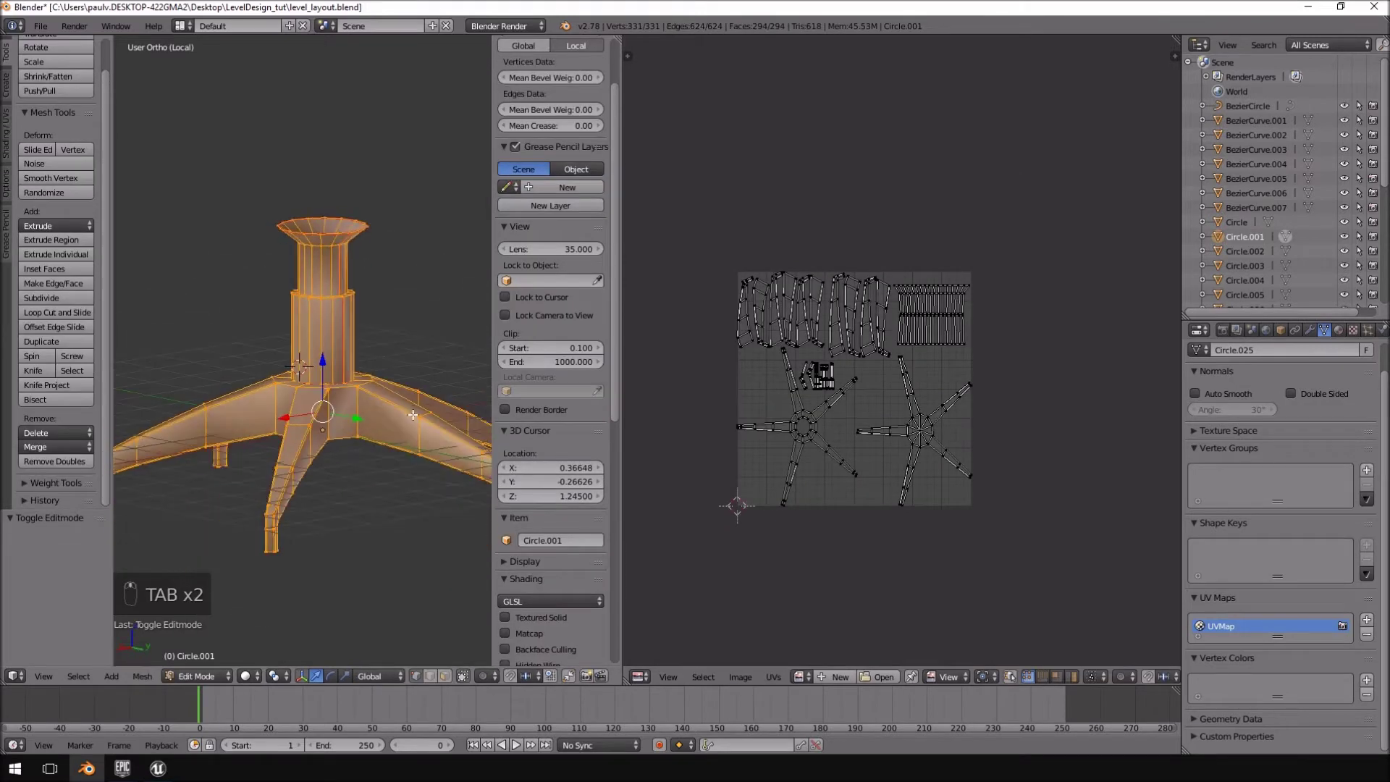
pyautogui.scroll(-3, 410, 423)
pyautogui.scroll(2, 410, 423)
pyautogui.scroll(-2, 410, 423)
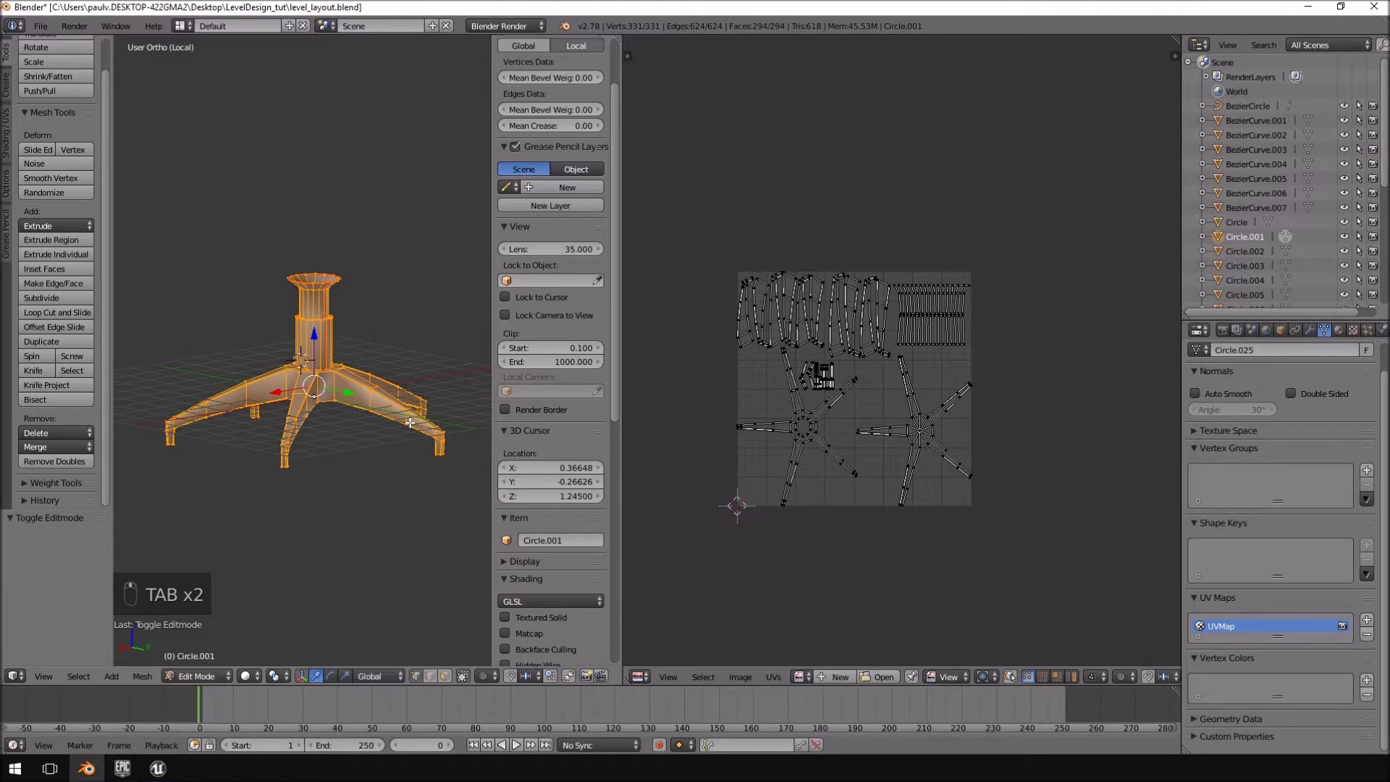
# - Exit local view to show the whole chair, and return the base to Object Mode
pyautogui.press('Tab')
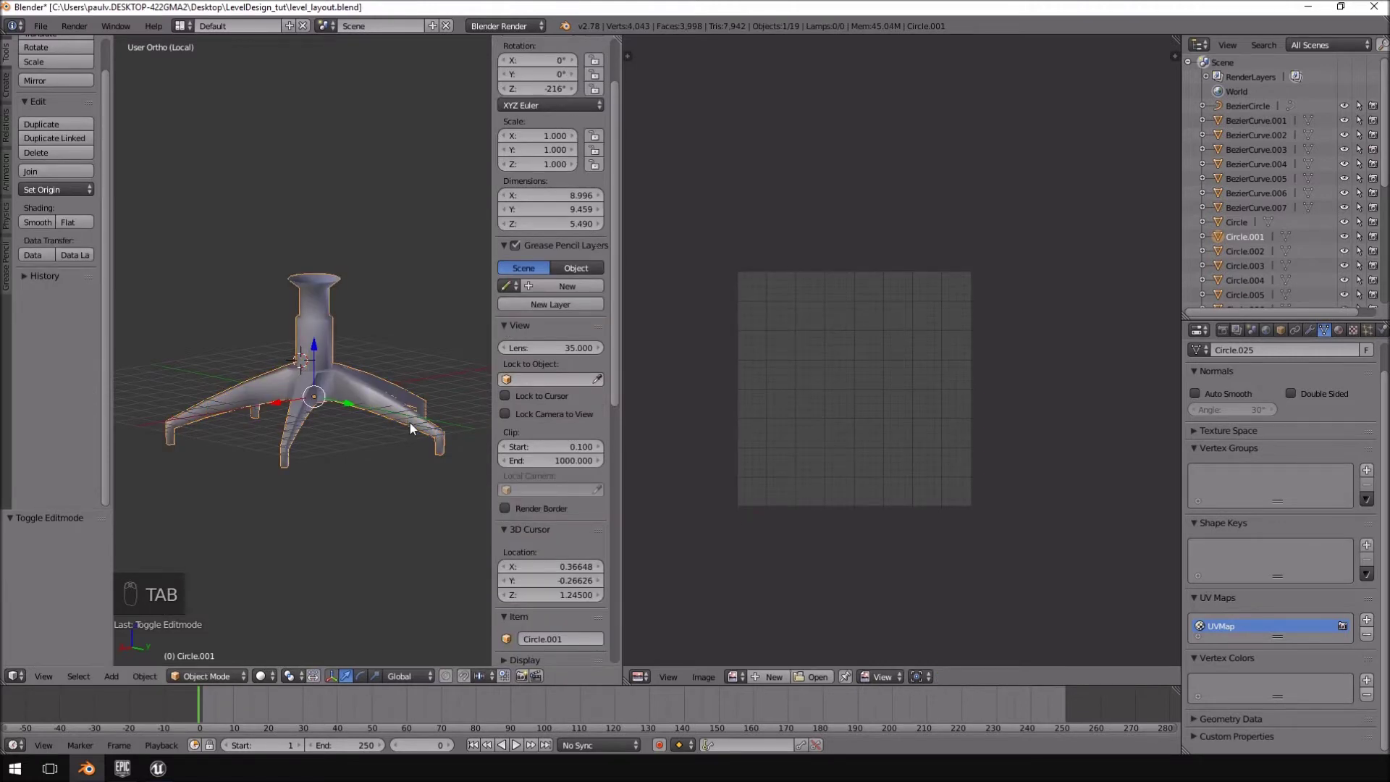
pyautogui.press('Tab')
pyautogui.press('KP_Divide')
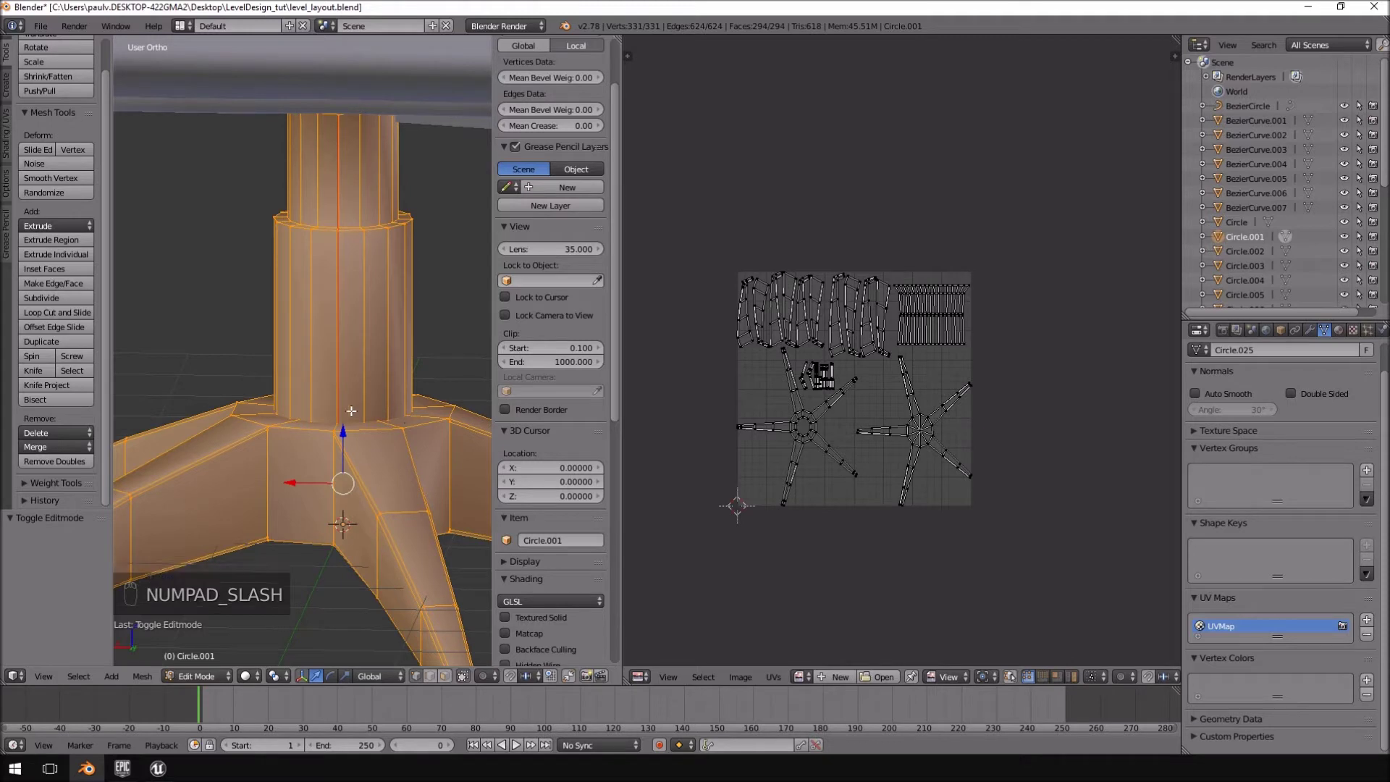
pyautogui.scroll(-4, 387, 445)
pyautogui.scroll(-4, 387, 445)
pyautogui.moveTo(383, 441); pyautogui.dragTo(370, 430, button='middle')
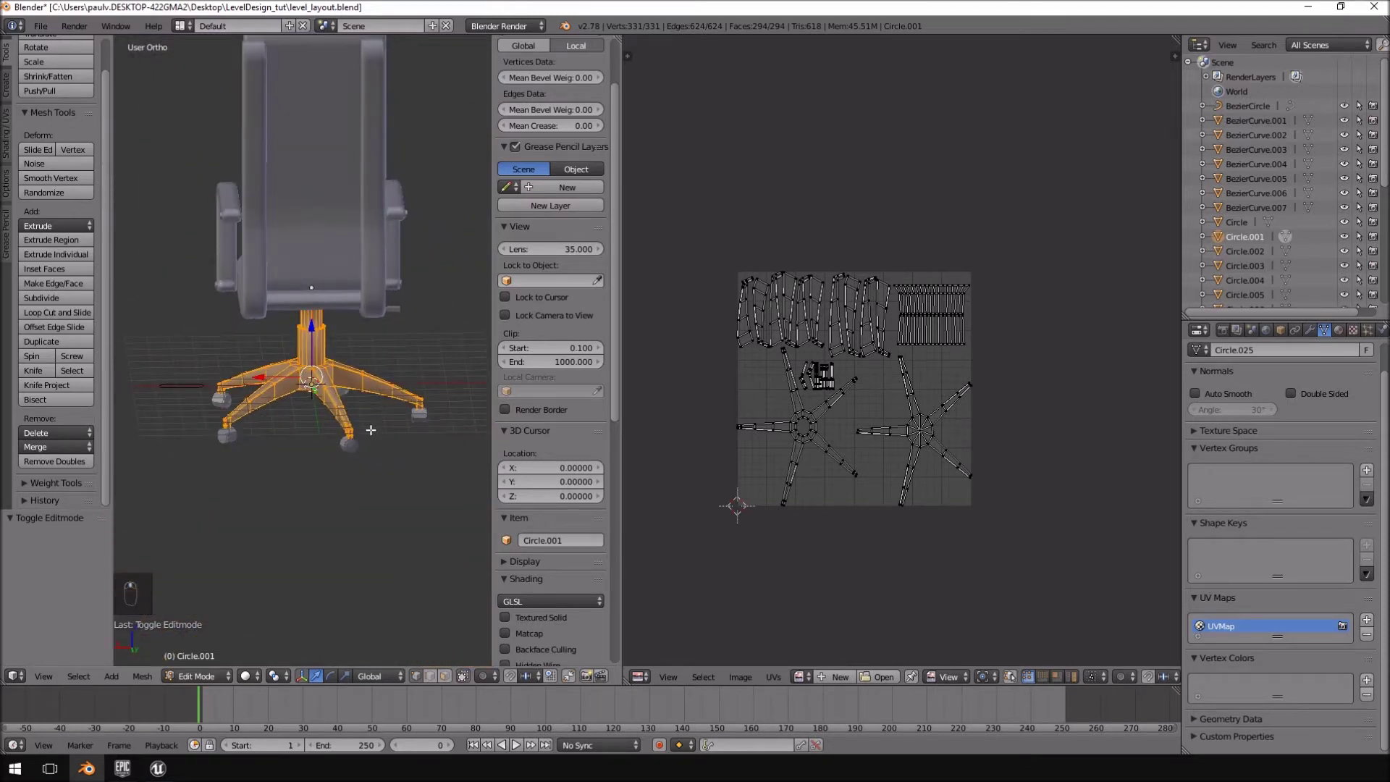
pyautogui.scroll(5, 371, 430)
pyautogui.press('Tab')
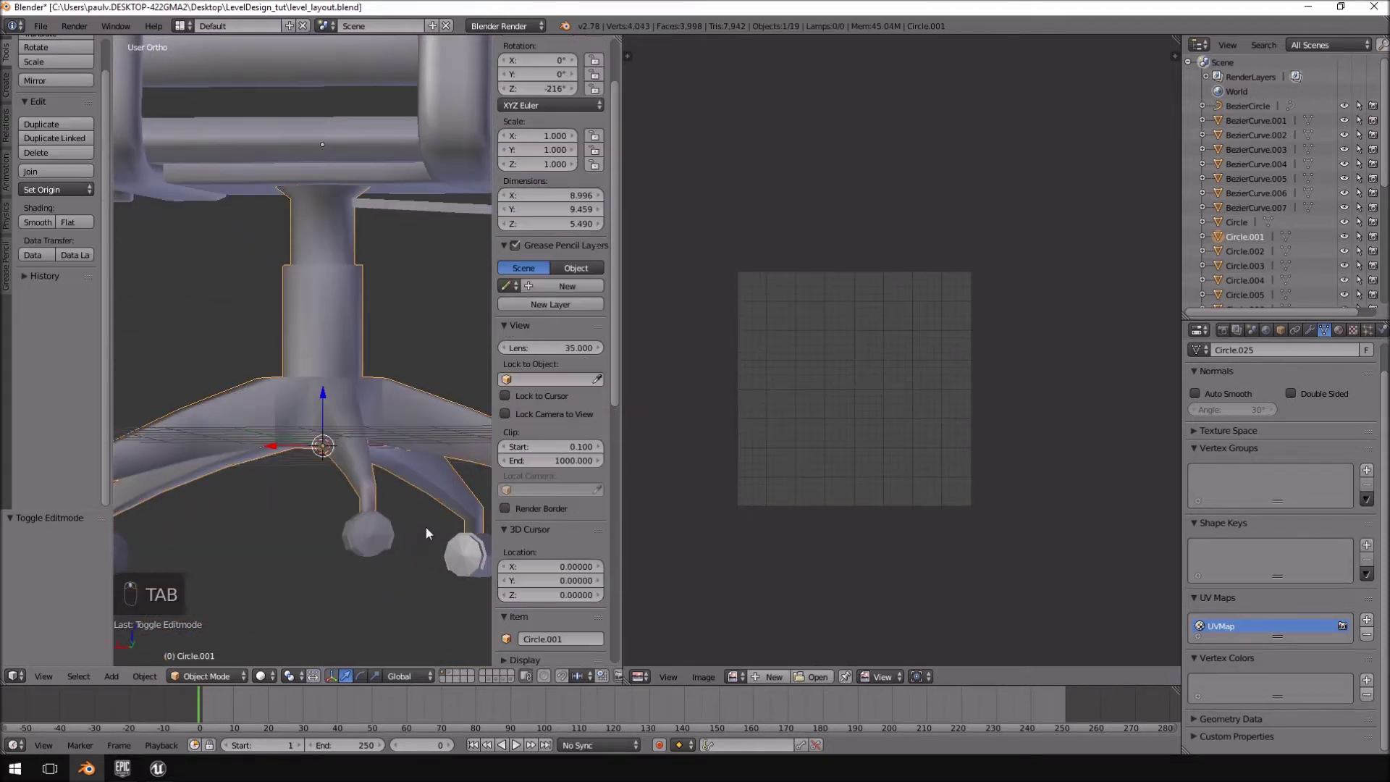
# - Select the caster wheel at the end of a leg and select all its linked geometry in Edit Mode
pyautogui.scroll(2, 319, 339)
pyautogui.moveTo(319, 332); pyautogui.dragTo(347, 333, button='middle')
pyautogui.rightClick(362, 385)
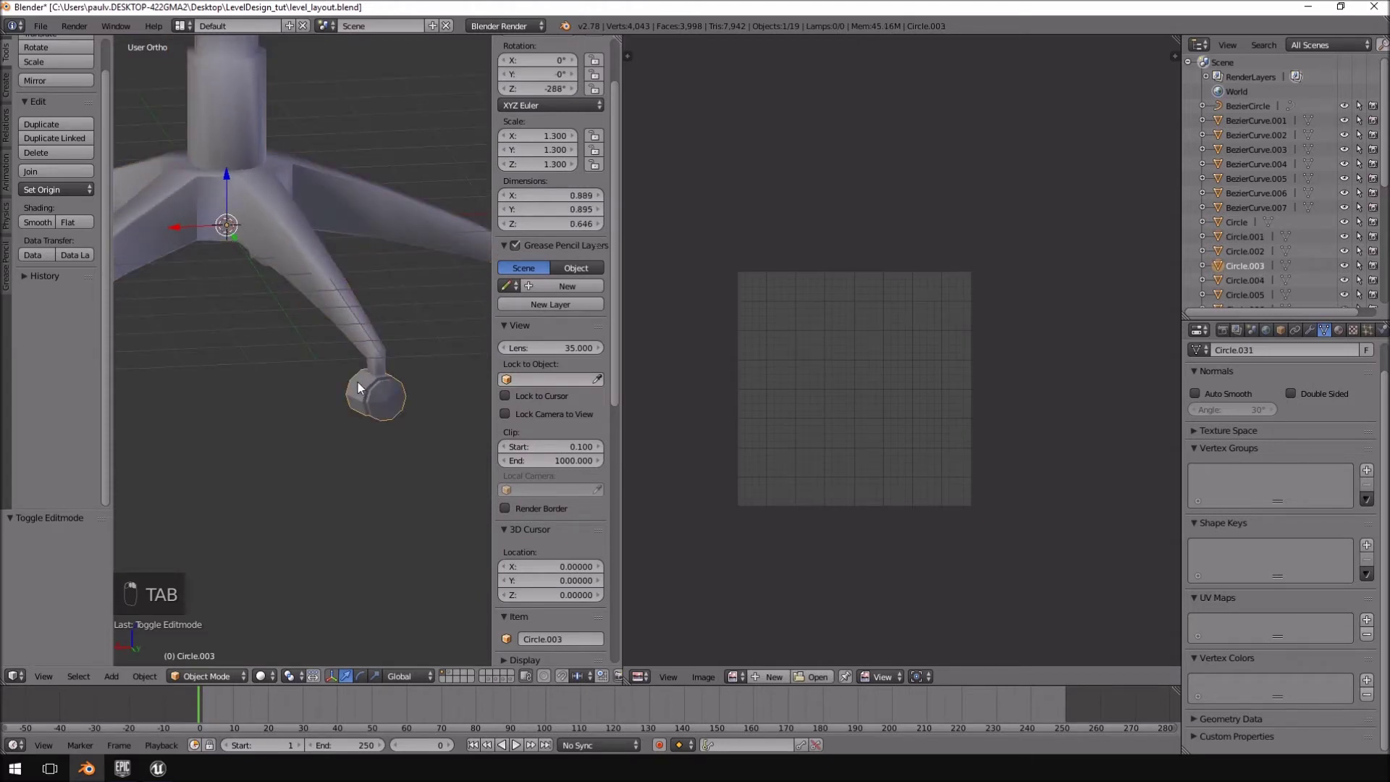
pyautogui.scroll(4, 387, 404)
pyautogui.press('Tab')
pyautogui.keyDown('shift'); pyautogui.moveTo(403, 406); pyautogui.dragTo(285, 355, button='middle'); pyautogui.keyUp('shift')
pyautogui.rightClick(314, 380)
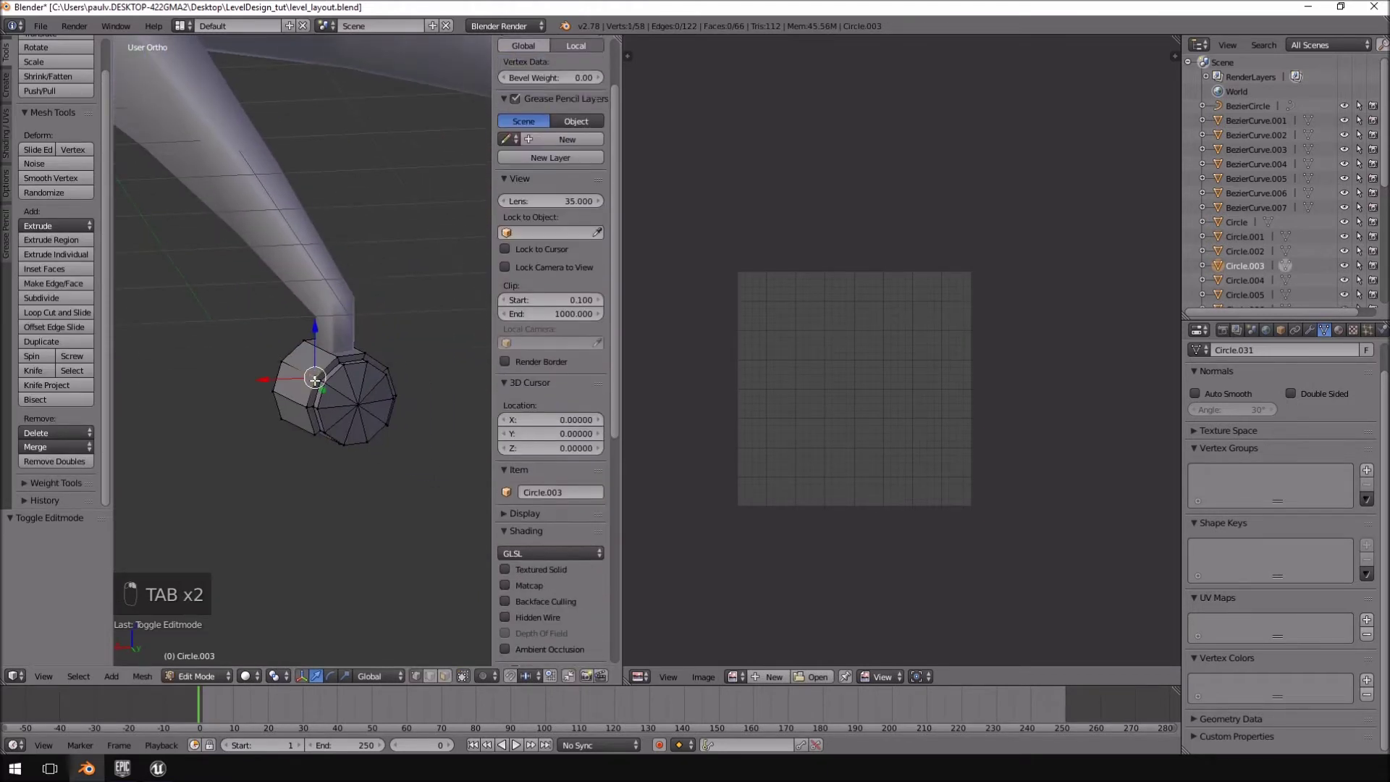
pyautogui.hotkey('ctrl', 'l')
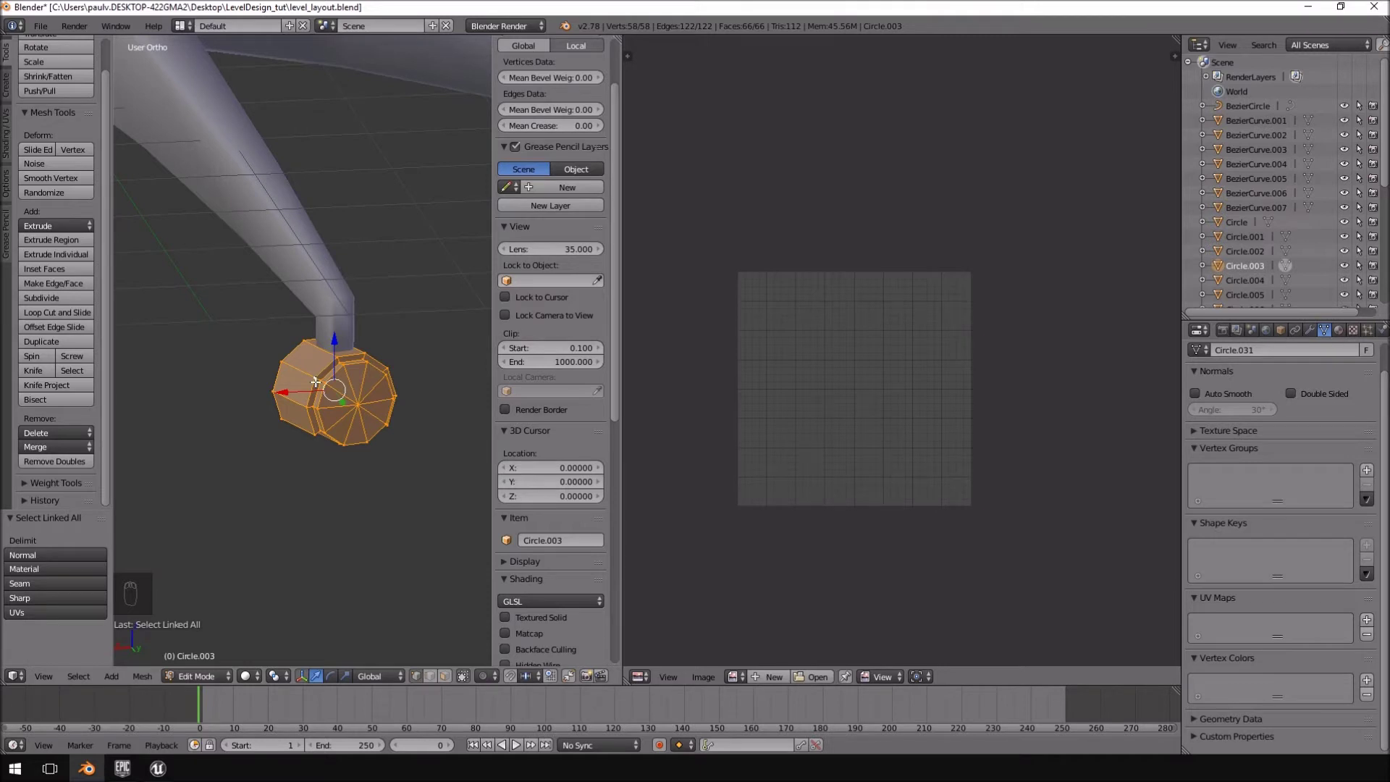
# - Try a plain Unwrap on the selected caster wheel
pyautogui.moveTo(317, 387); pyautogui.dragTo(282, 369, button='middle')
pyautogui.scroll(-9, 357, 367)
pyautogui.scroll(8, 362, 405)
pyautogui.scroll(-8, 396, 416)
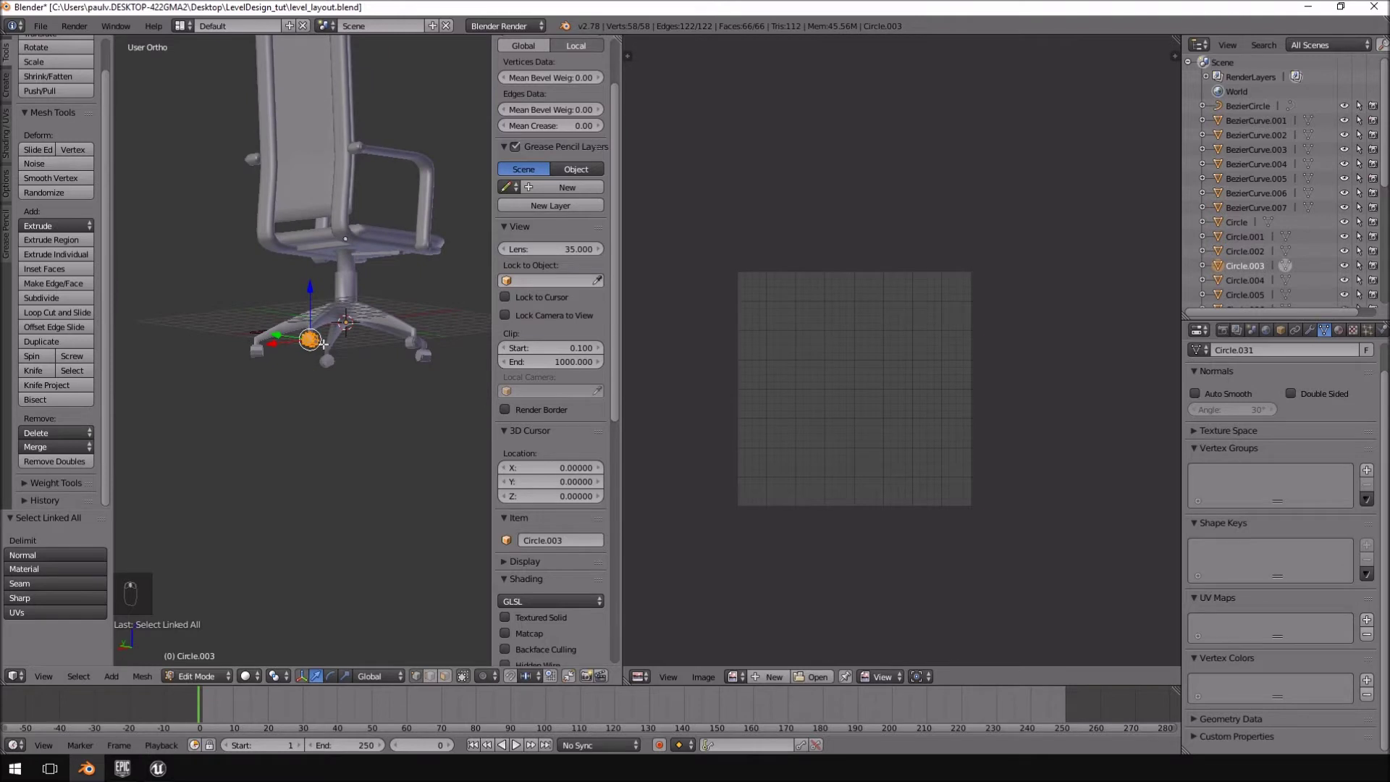
pyautogui.scroll(4, 312, 376)
pyautogui.press('KP_Decimal')
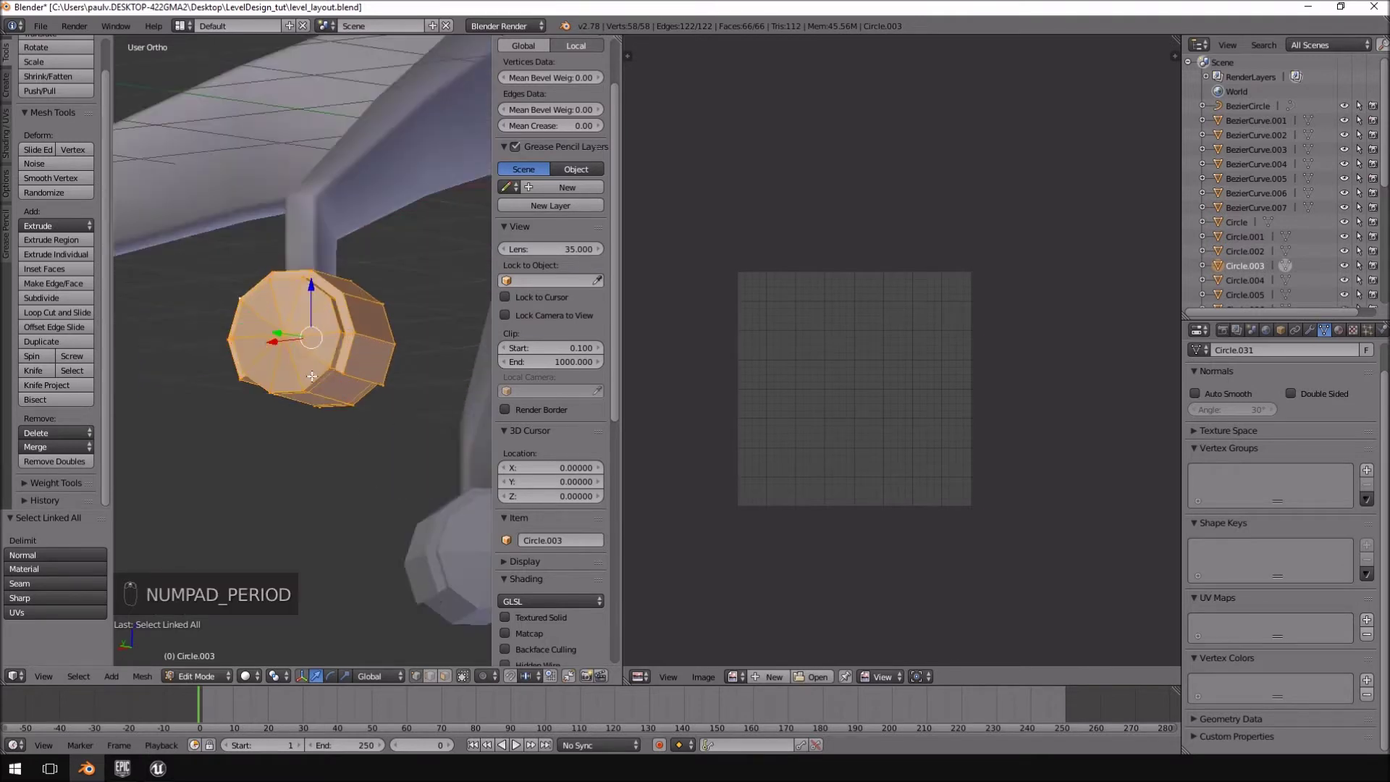
pyautogui.scroll(-3, 312, 376)
pyautogui.press('u')
pyautogui.click(386, 364)
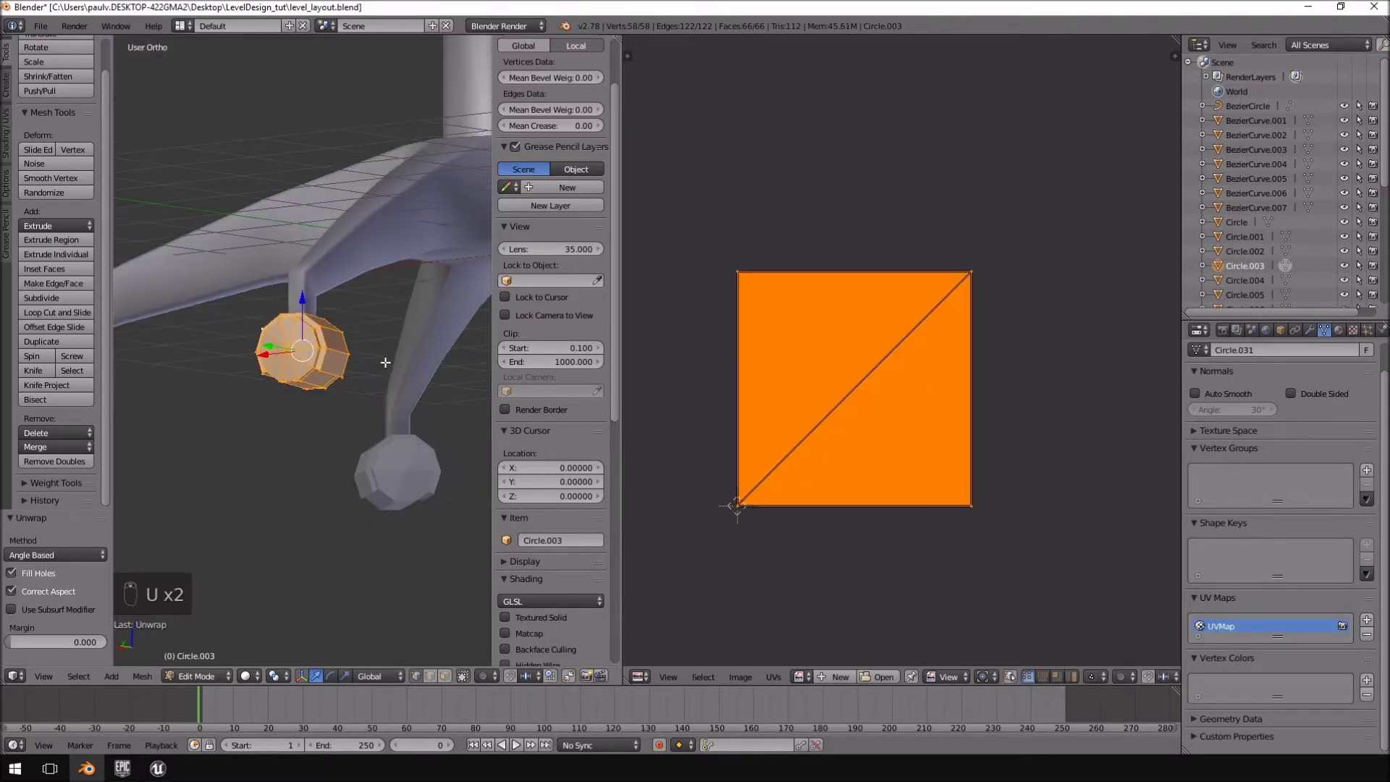
# - Unwrap the caster wheel with Smart UV Project, using an angle limit of 66 and an island margin of 0.03
pyautogui.press('u')
pyautogui.click(328, 353)
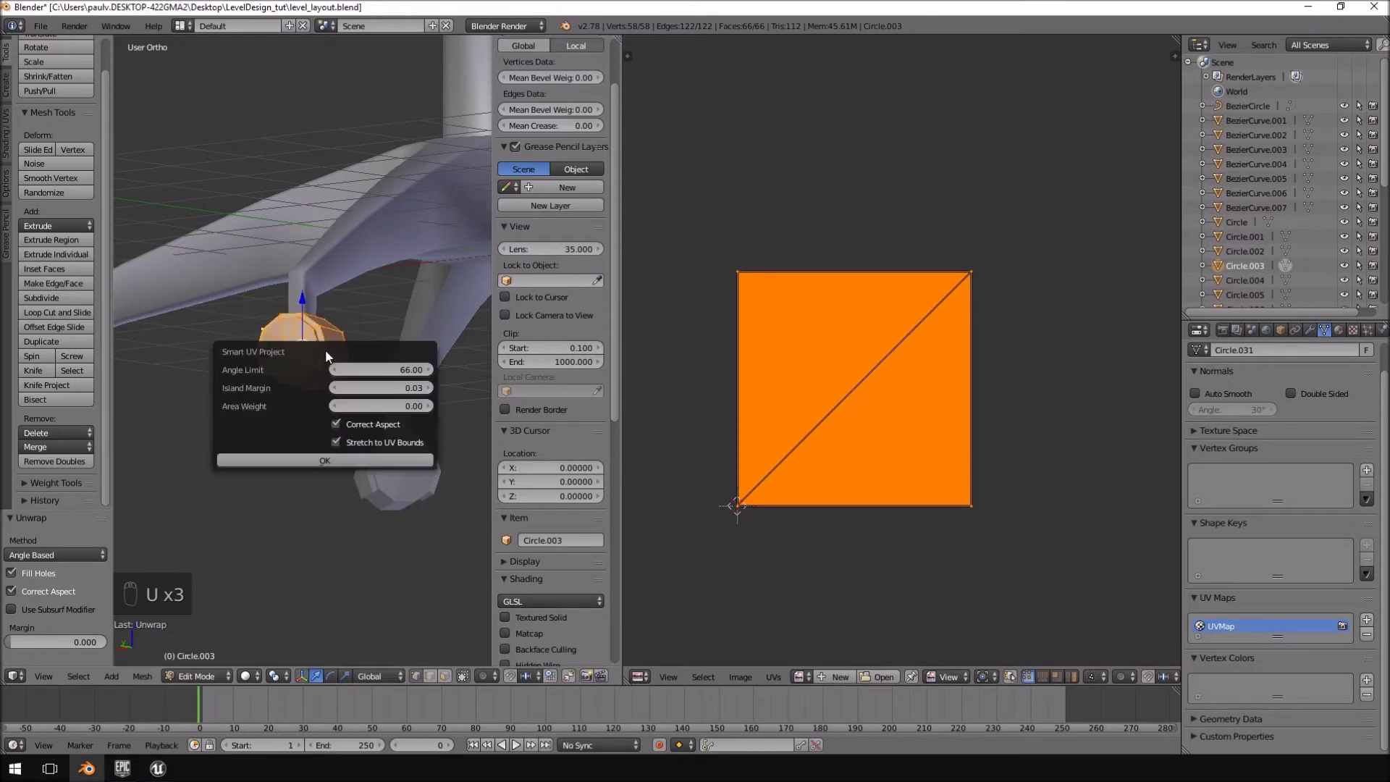
pyautogui.click(333, 463)
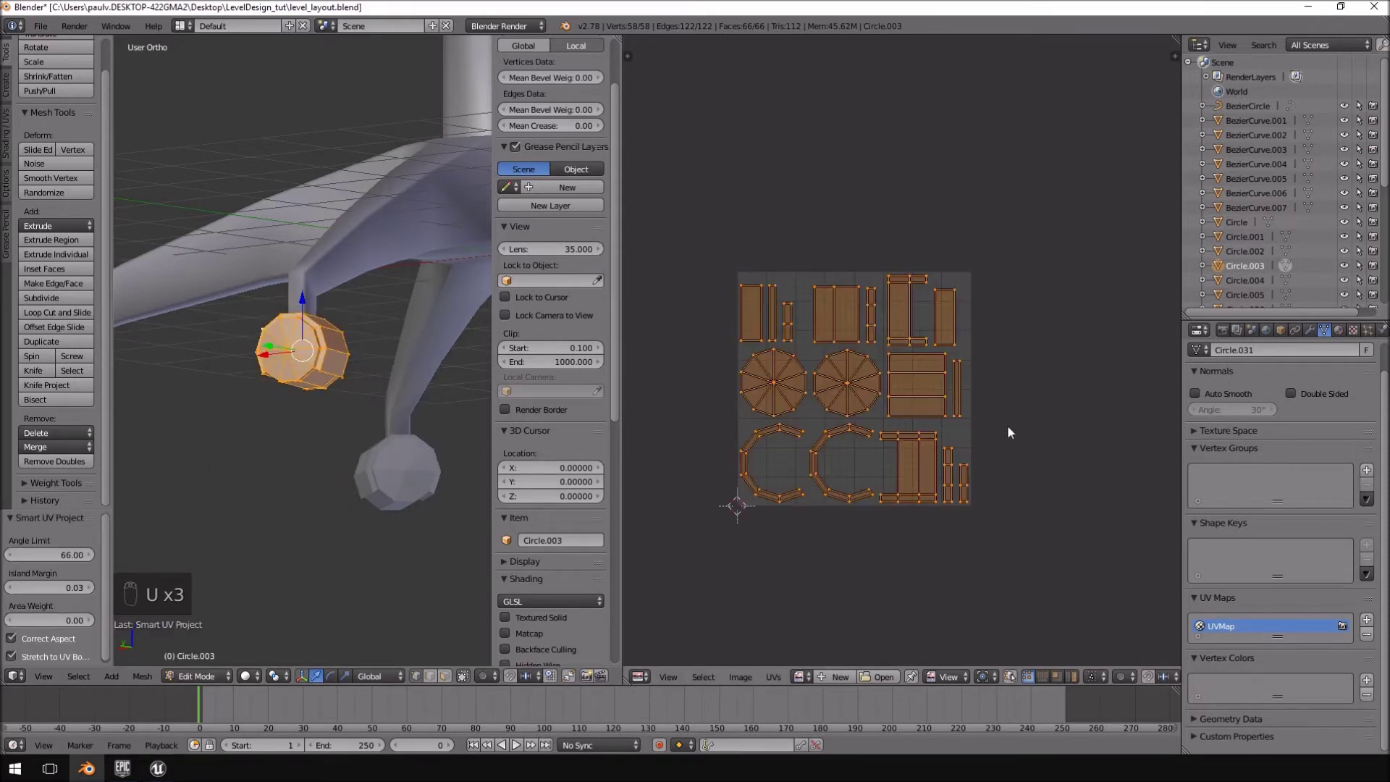
# - Join the chair base and the unwrapped caster wheel into one object in Object Mode, with the wheel as the active object
pyautogui.scroll(2, 973, 416)
pyautogui.moveTo(397, 372); pyautogui.dragTo(275, 261, button='middle')
pyautogui.moveTo(339, 361); pyautogui.dragTo(425, 398, button='middle')
pyautogui.scroll(-6, 425, 398)
pyautogui.scroll(4, 360, 348)
pyautogui.moveTo(359, 347); pyautogui.dragTo(380, 353, button='middle')
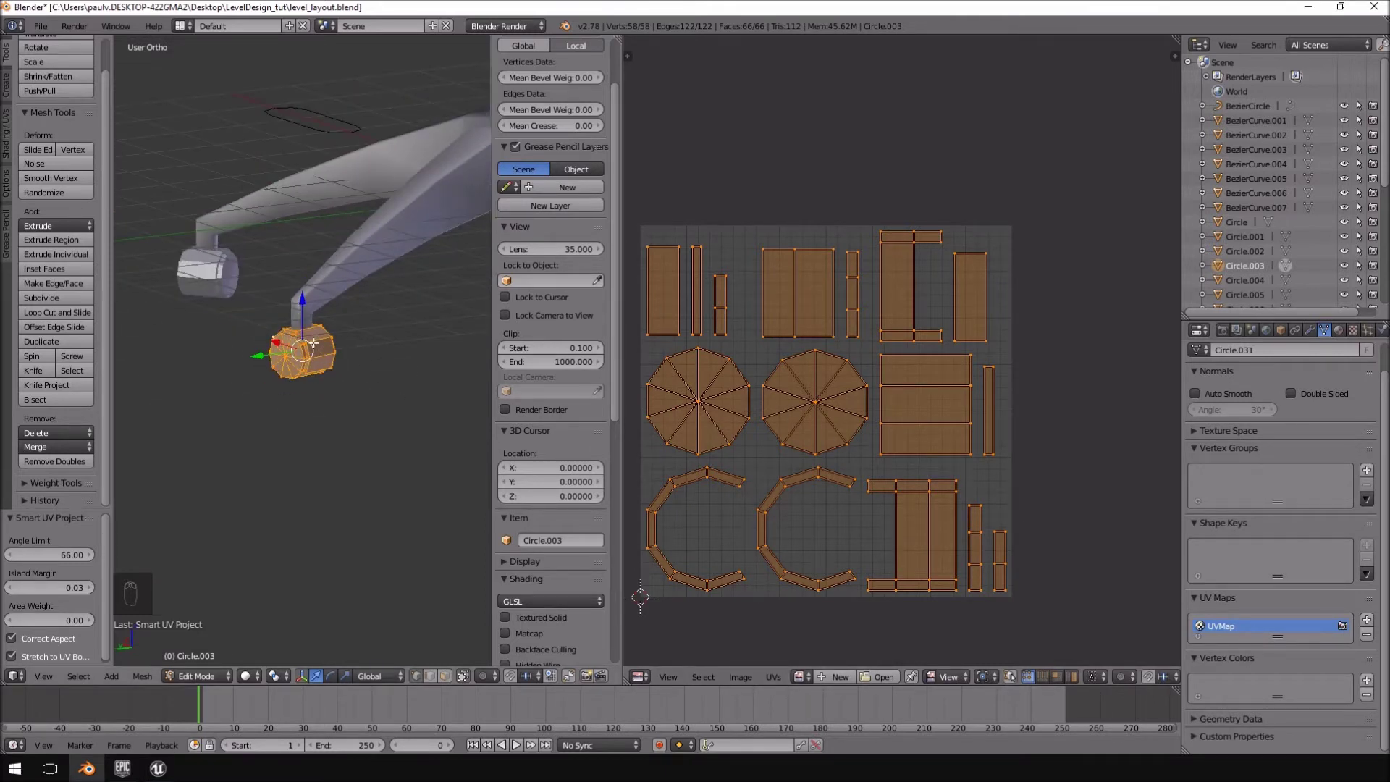
pyautogui.press('Tab')
pyautogui.rightClick(398, 262)
pyautogui.scroll(-4, 403, 315)
pyautogui.keyDown('shift'); pyautogui.rightClick(304, 356); pyautogui.keyUp('shift')
pyautogui.hotkey('ctrl', 'j')
pyautogui.scroll(5, 305, 355)
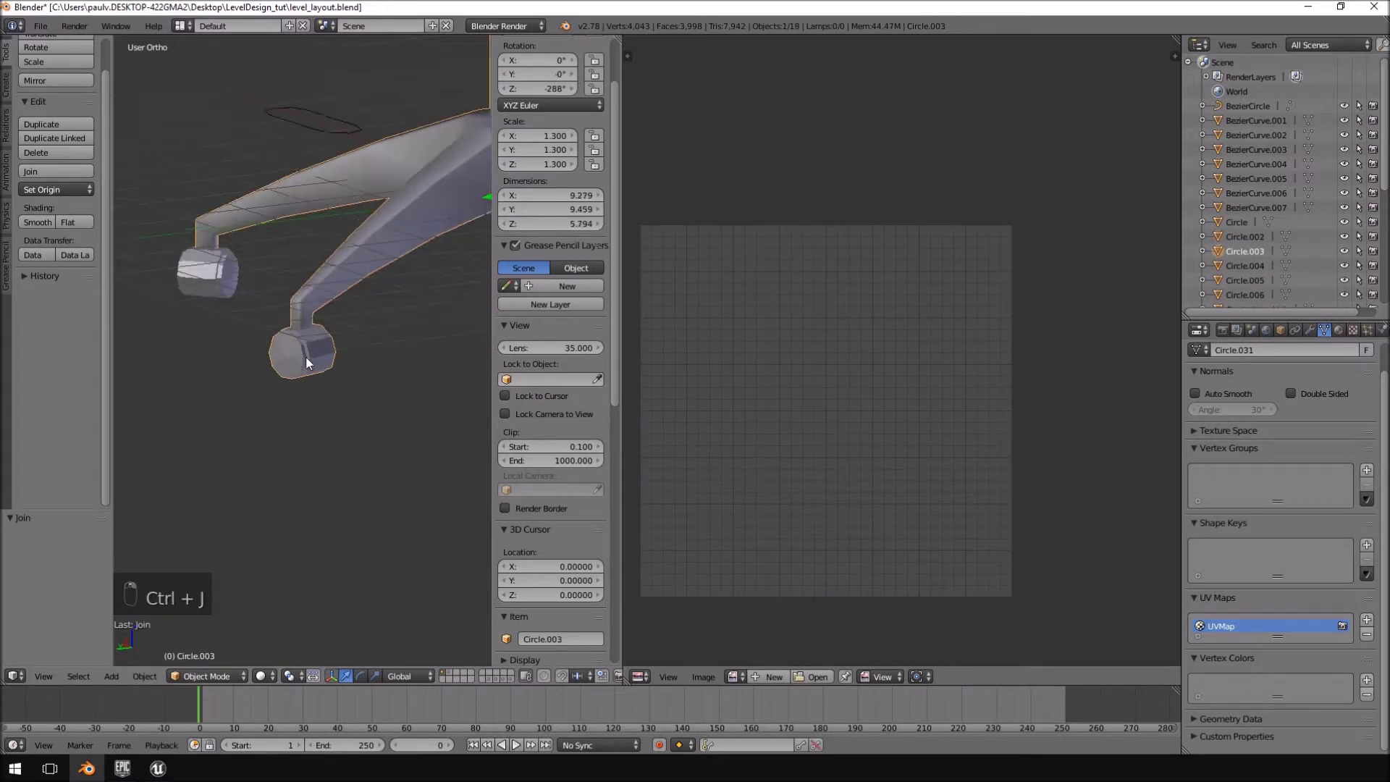
# - Select the caster wheel's linked geometry in the joined mesh and scale its UV islands down to 0.2
pyautogui.press('Tab')
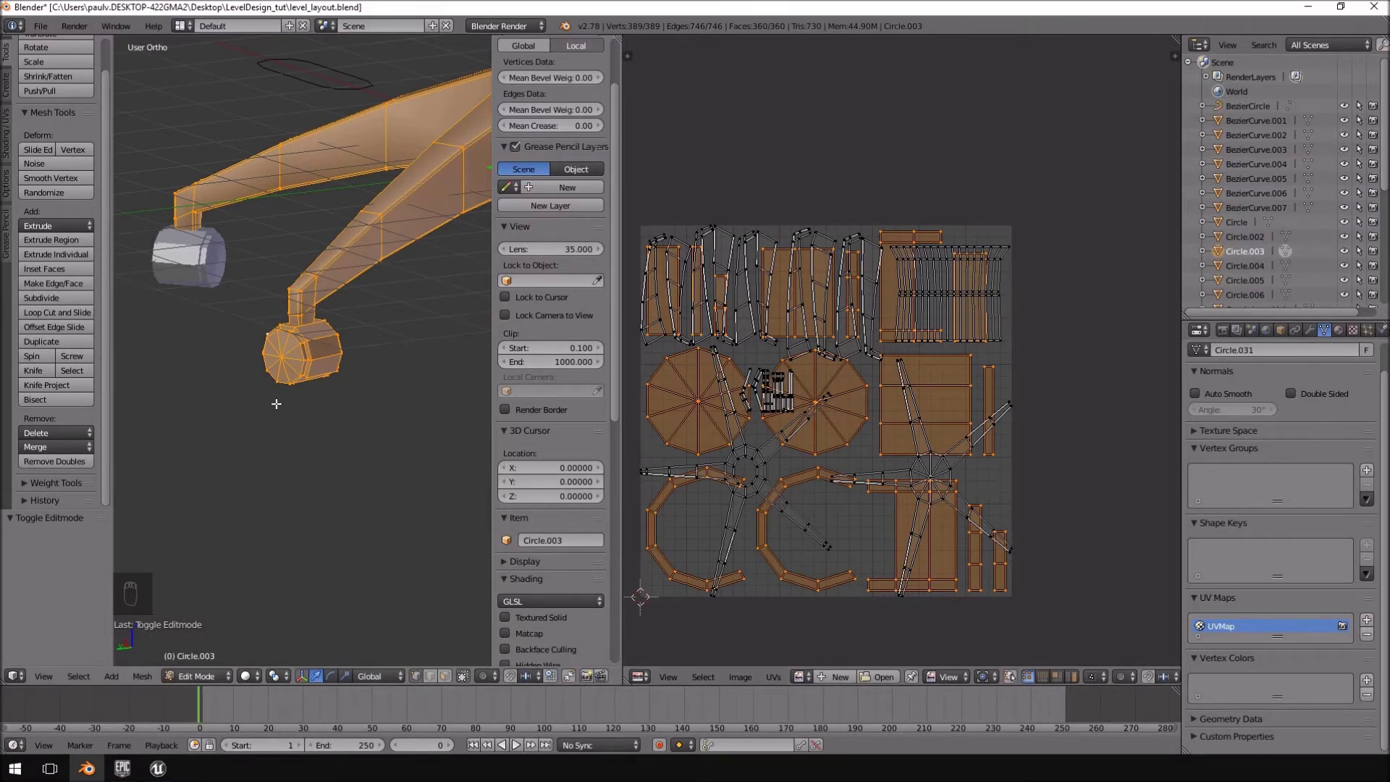
pyautogui.press('a')
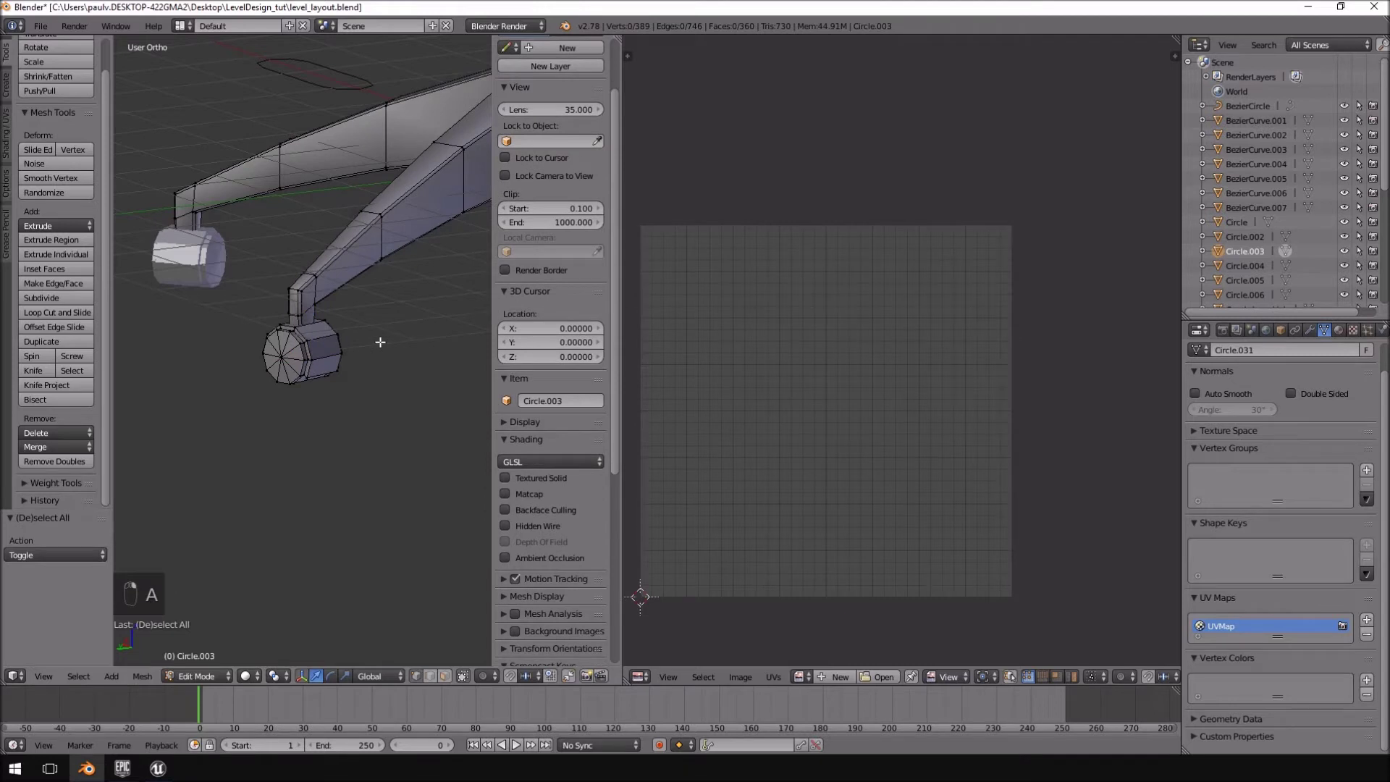
pyautogui.hotkey('ctrl', 'l')
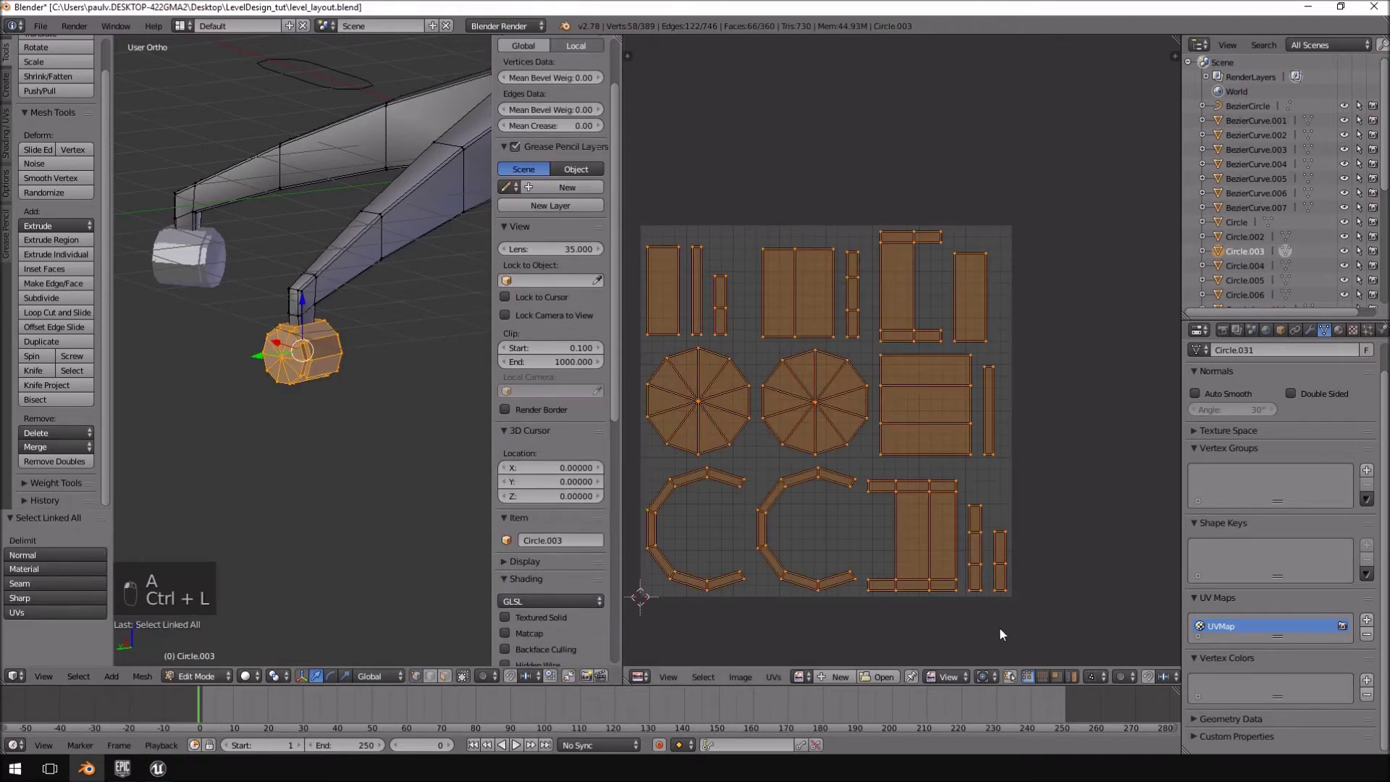
pyautogui.press('s')
pyautogui.click(859, 471)
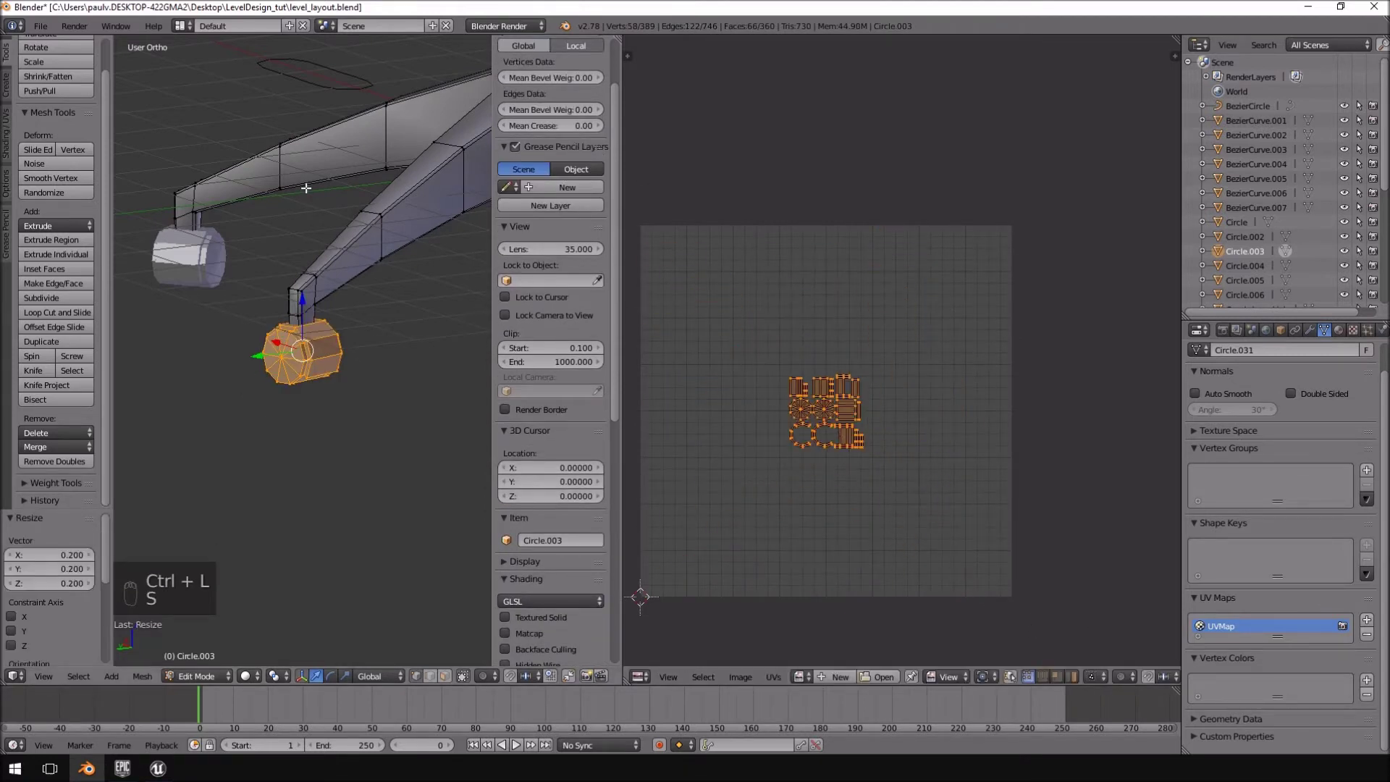
# - With the whole mesh selected, move the wheel's small UV islands into the free gap between the two star-shaped base islands
pyautogui.press('a')
pyautogui.press('a')
pyautogui.press('a')
pyautogui.scroll(4, 873, 441)
pyautogui.moveTo(785, 515); pyautogui.dragTo(938, 402, button='middle')
pyautogui.scroll(5, 940, 401)
pyautogui.moveTo(858, 542); pyautogui.dragTo(998, 443, button='middle')
pyautogui.scroll(-4, 998, 443)
pyautogui.press('g')
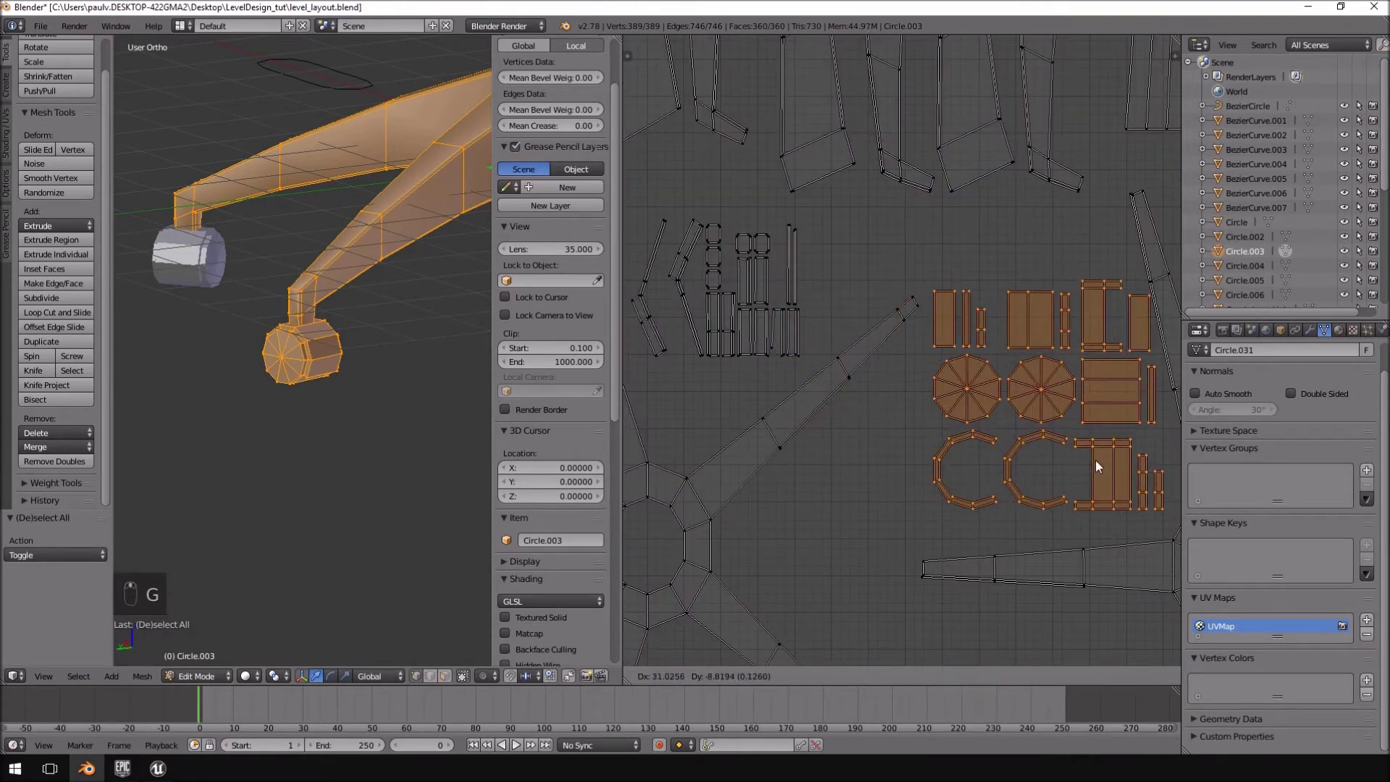
pyautogui.click(1096, 460)
# - Scale the wheel's UV islands to 0.786 and adjust their position between the star-shaped islands
pyautogui.press('s')
pyautogui.click(1119, 489)
pyautogui.press('Home')
pyautogui.scroll(5, 1057, 471)
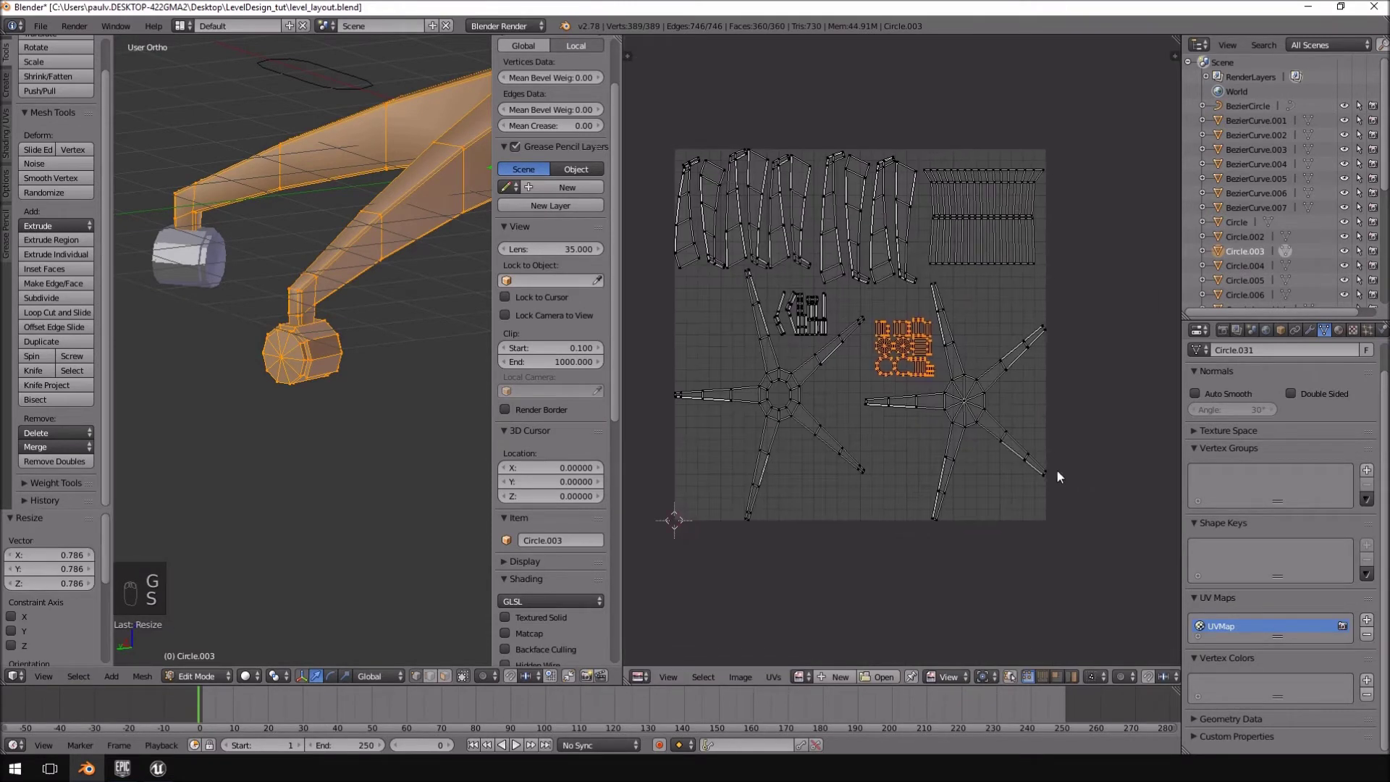
pyautogui.press('g')
pyautogui.click(944, 453)
# - In Object Mode, select the four caster wheels that are still separate objects and delete them
pyautogui.scroll(-3, 181, 354)
pyautogui.moveTo(254, 361); pyautogui.dragTo(346, 369, button='middle')
pyautogui.press('Tab')
pyautogui.scroll(-4, 313, 371)
pyautogui.rightClick(139, 333)
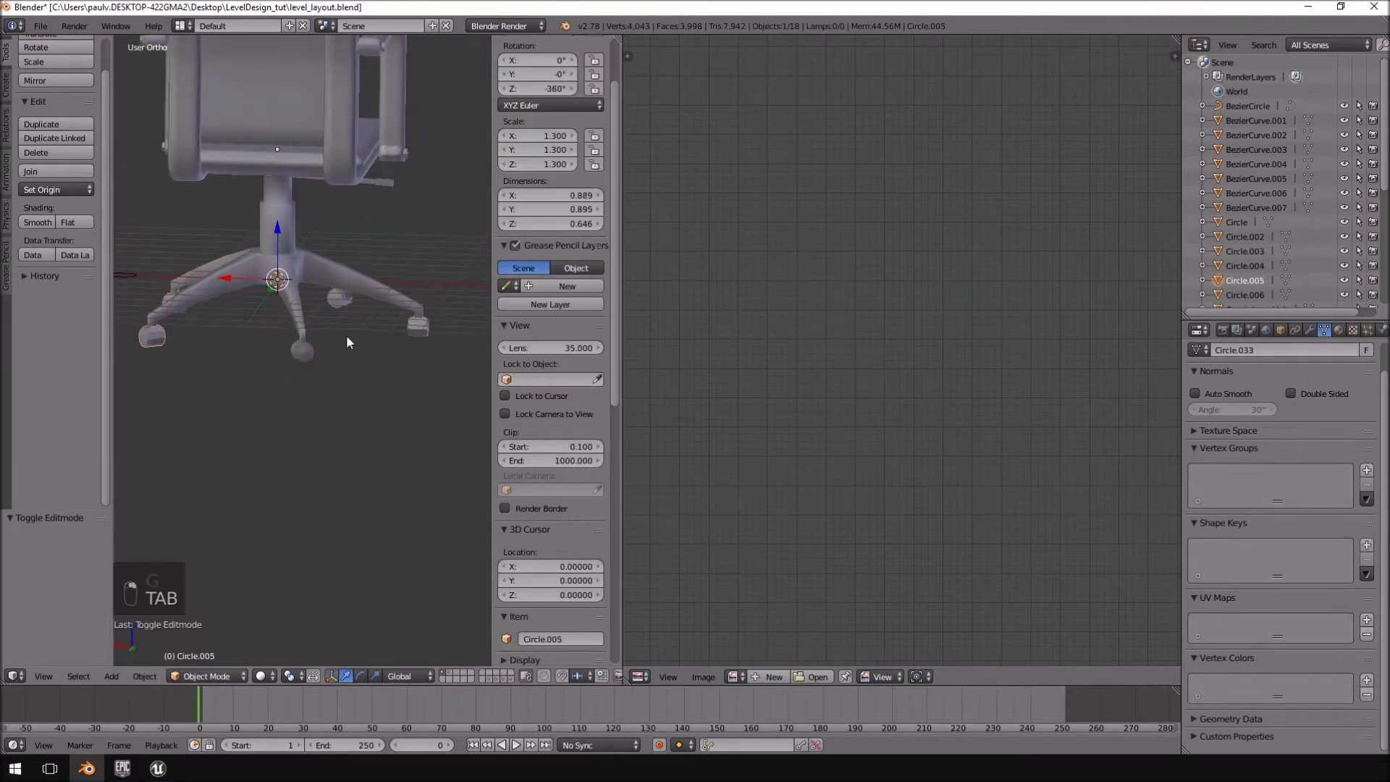
pyautogui.keyDown('shift'); pyautogui.rightClick(412, 327); pyautogui.keyUp('shift')
pyautogui.keyDown('shift'); pyautogui.rightClick(346, 298); pyautogui.keyUp('shift')
pyautogui.moveTo(193, 290); pyautogui.dragTo(124, 288, button='middle')
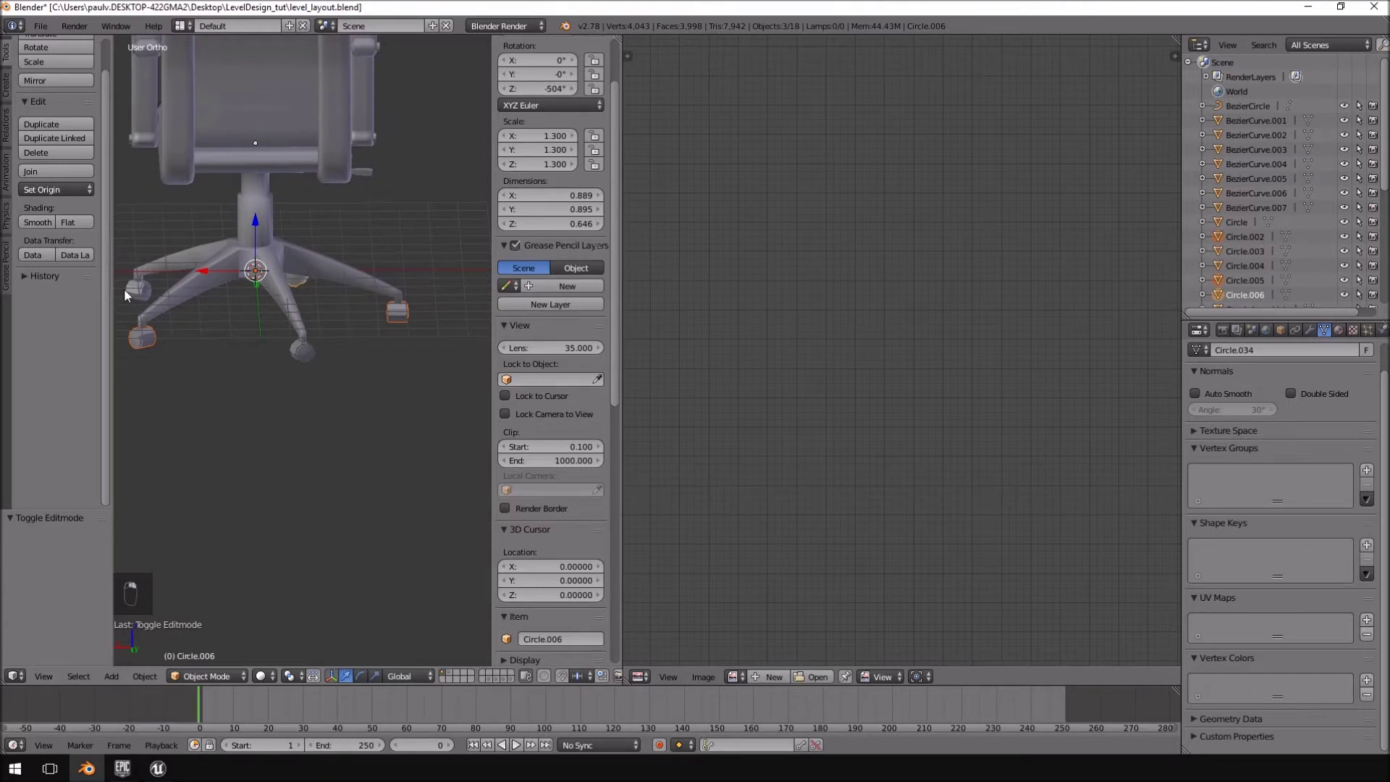
pyautogui.press('Delete')
pyautogui.click(150, 293)
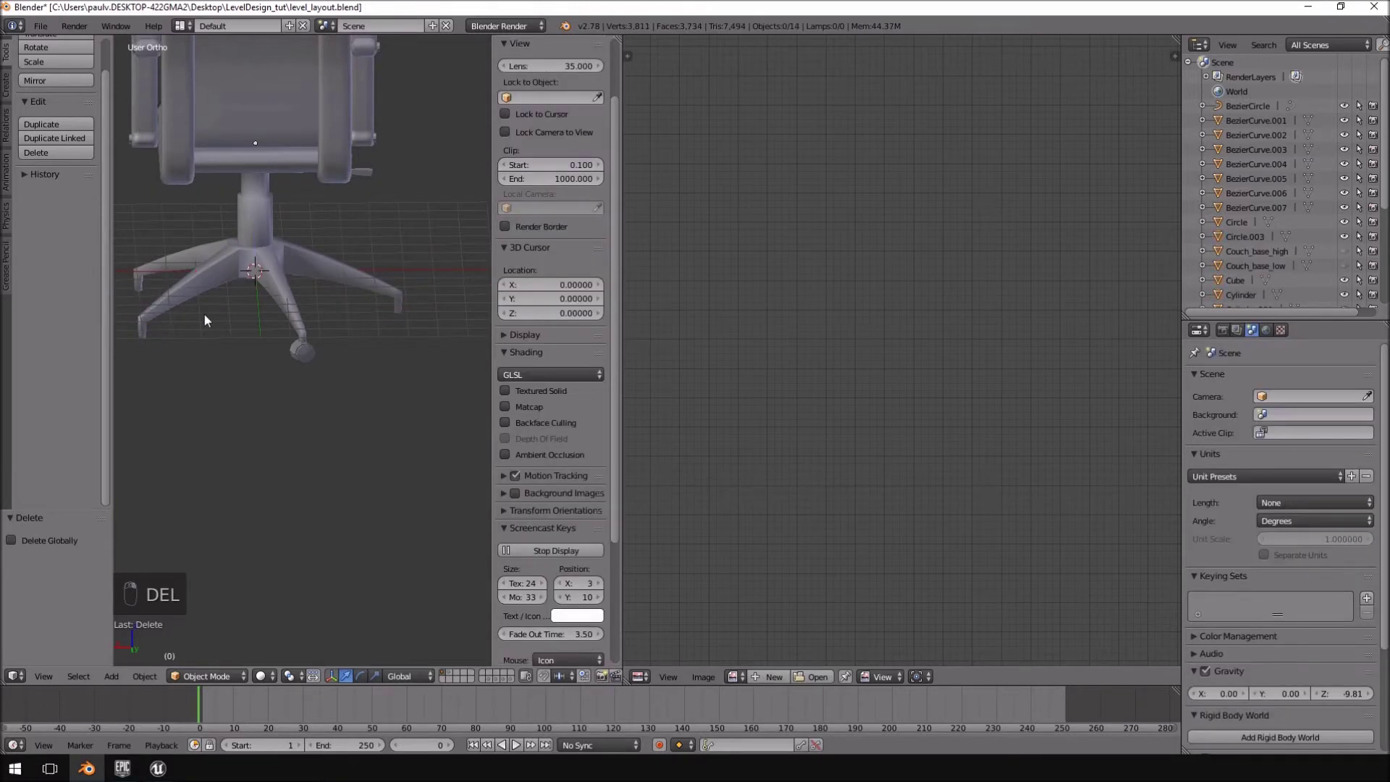
# - Enter Edit Mode on the chair base and select only the linked geometry of its remaining caster wheel
pyautogui.rightClick(304, 356)
pyautogui.scroll(4, 326, 370)
pyautogui.press('Tab')
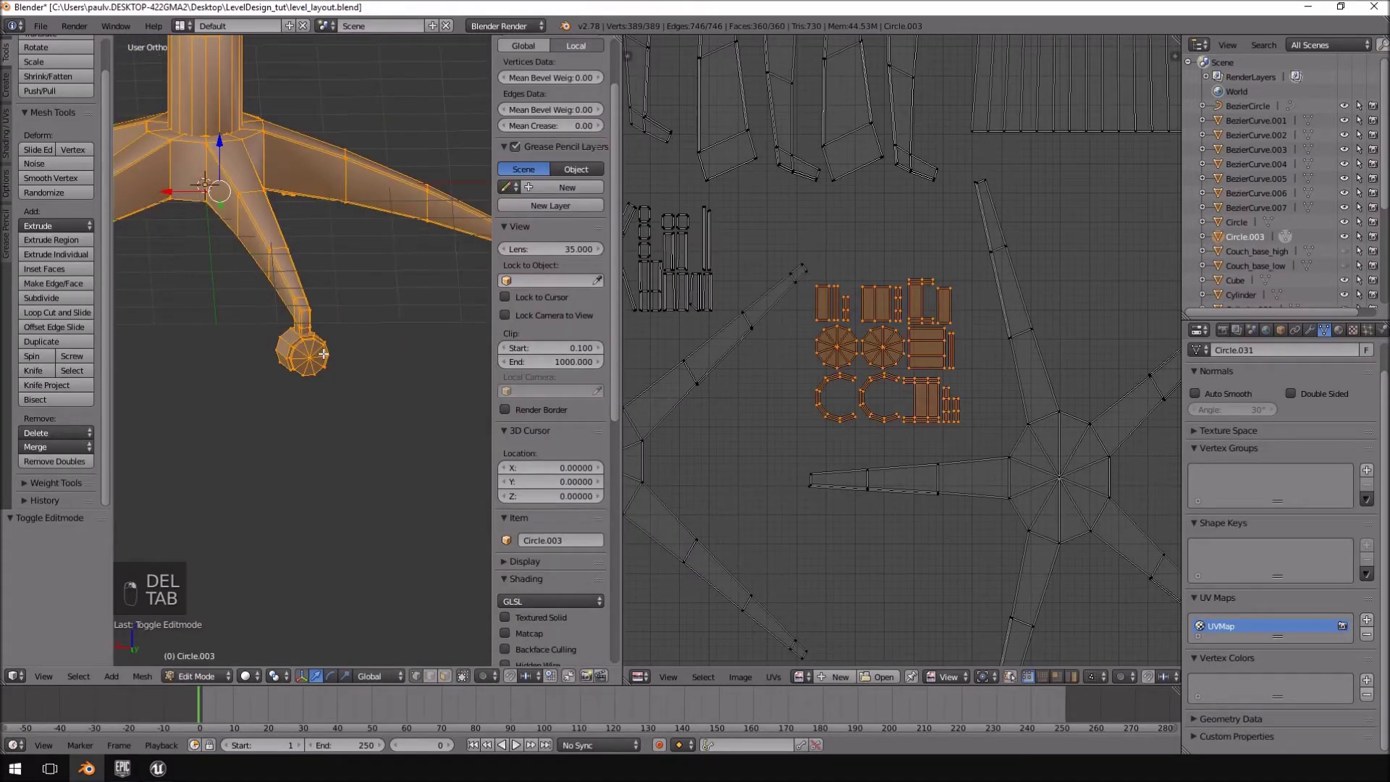
pyautogui.moveTo(297, 350); pyautogui.dragTo(308, 354, button='middle')
pyautogui.rightClick(303, 357)
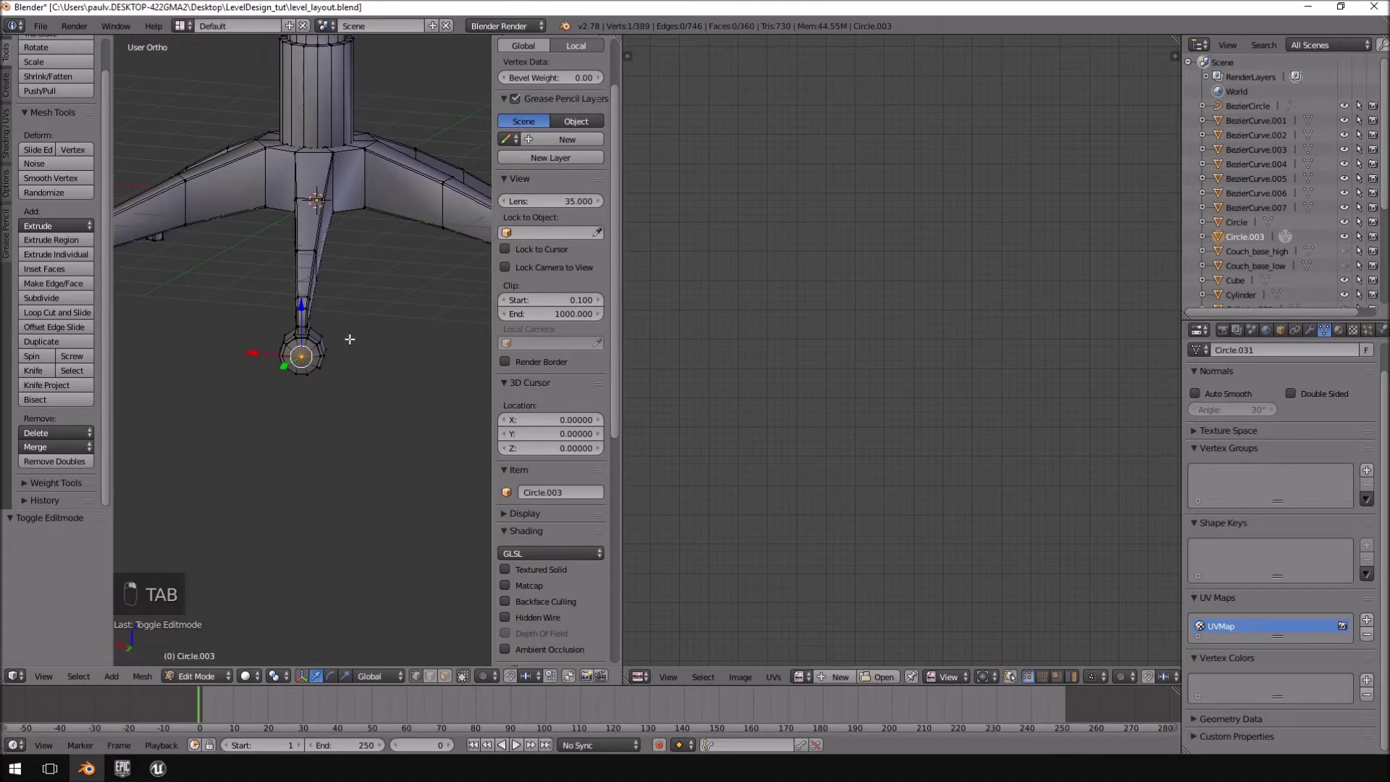
pyautogui.keyDown('ctrl'); pyautogui.moveTo(303, 357); pyautogui.dragTo(329, 382); pyautogui.keyUp('ctrl')
pyautogui.hotkey('ctrl', 'l')
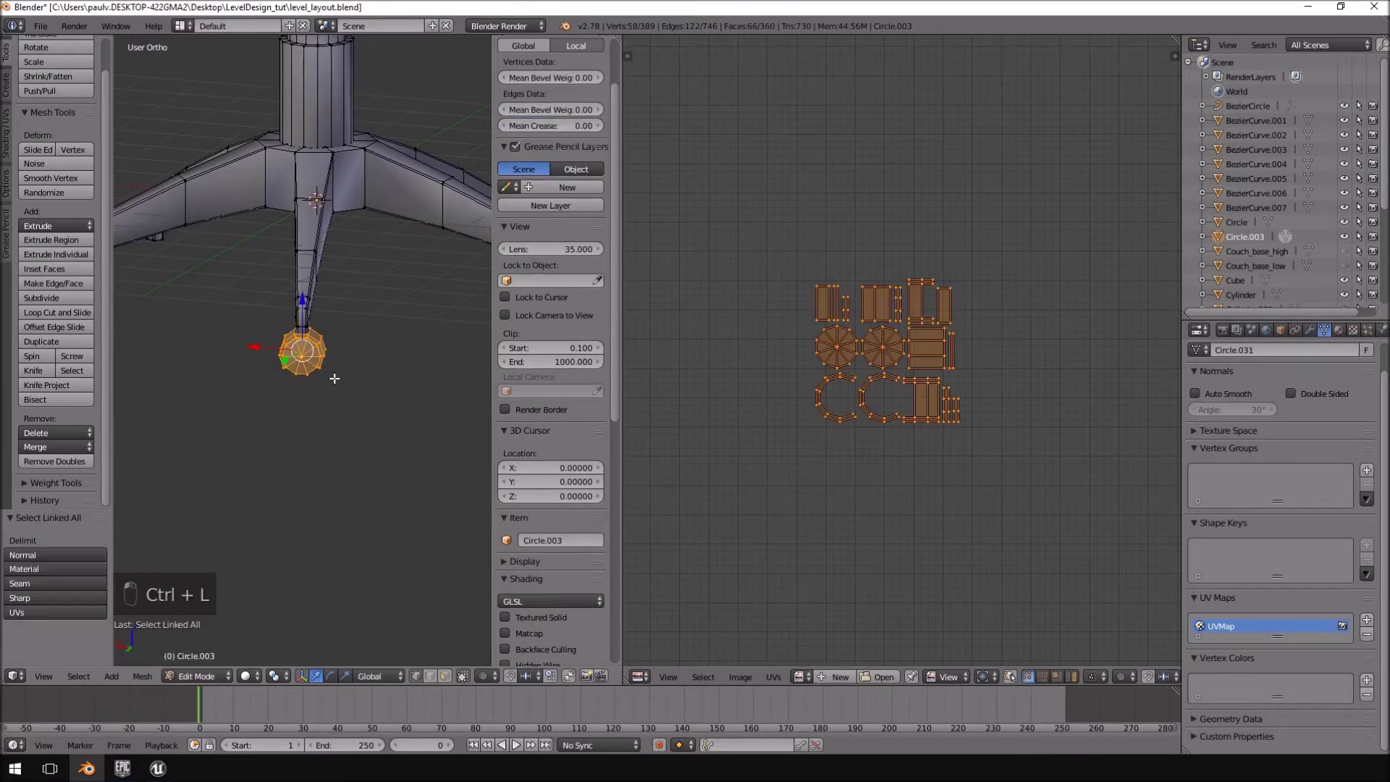
pyautogui.scroll(-3, 345, 365)
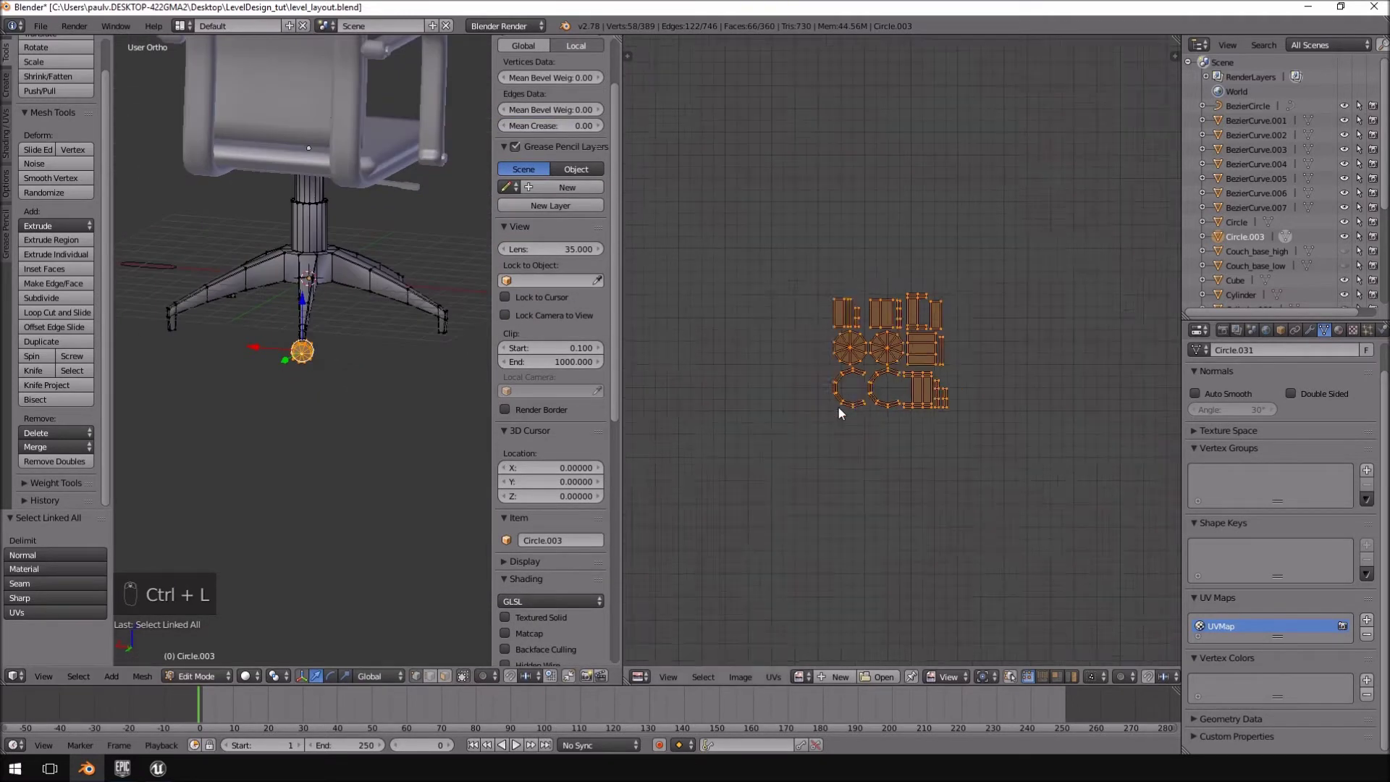
pyautogui.scroll(-4, 838, 412)
pyautogui.moveTo(295, 354); pyautogui.dragTo(247, 402, button='middle')
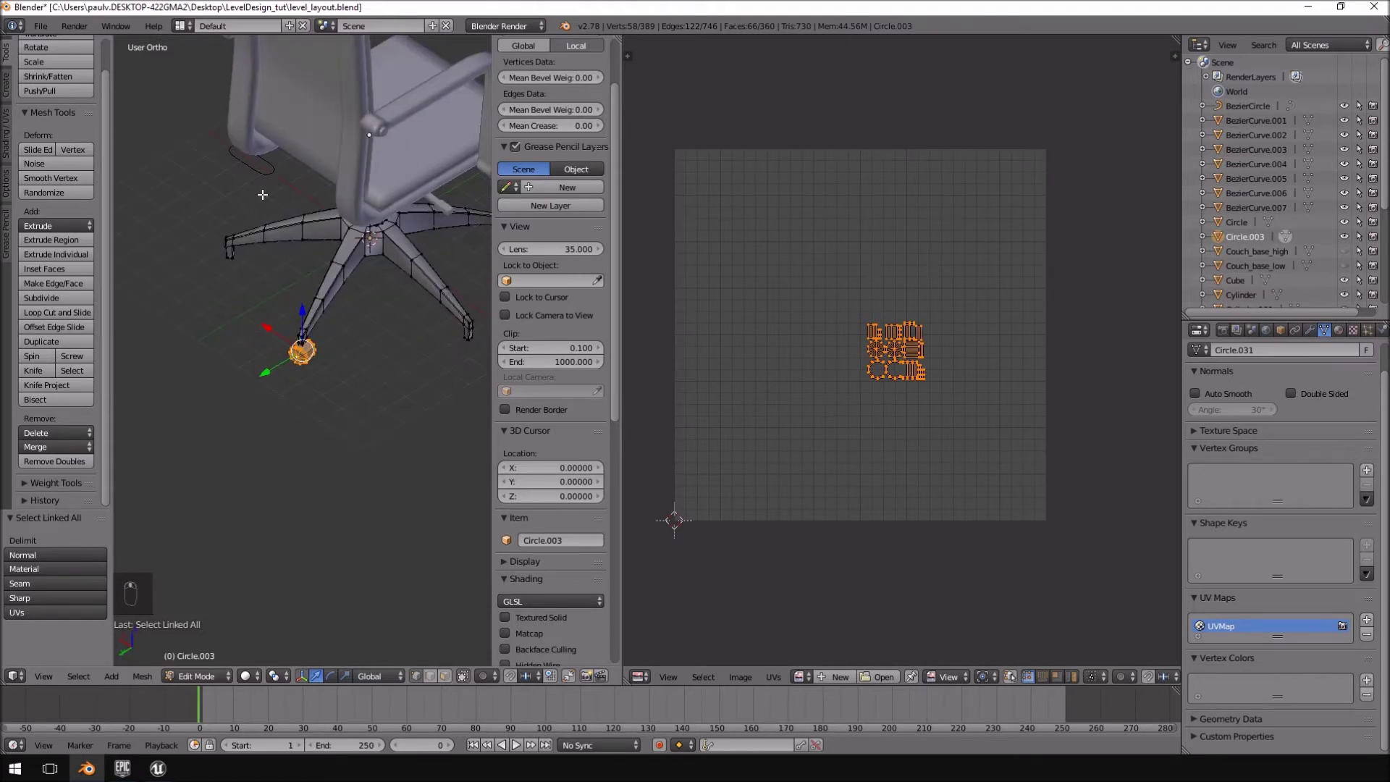
pyautogui.moveTo(252, 332); pyautogui.dragTo(217, 289, button='middle')
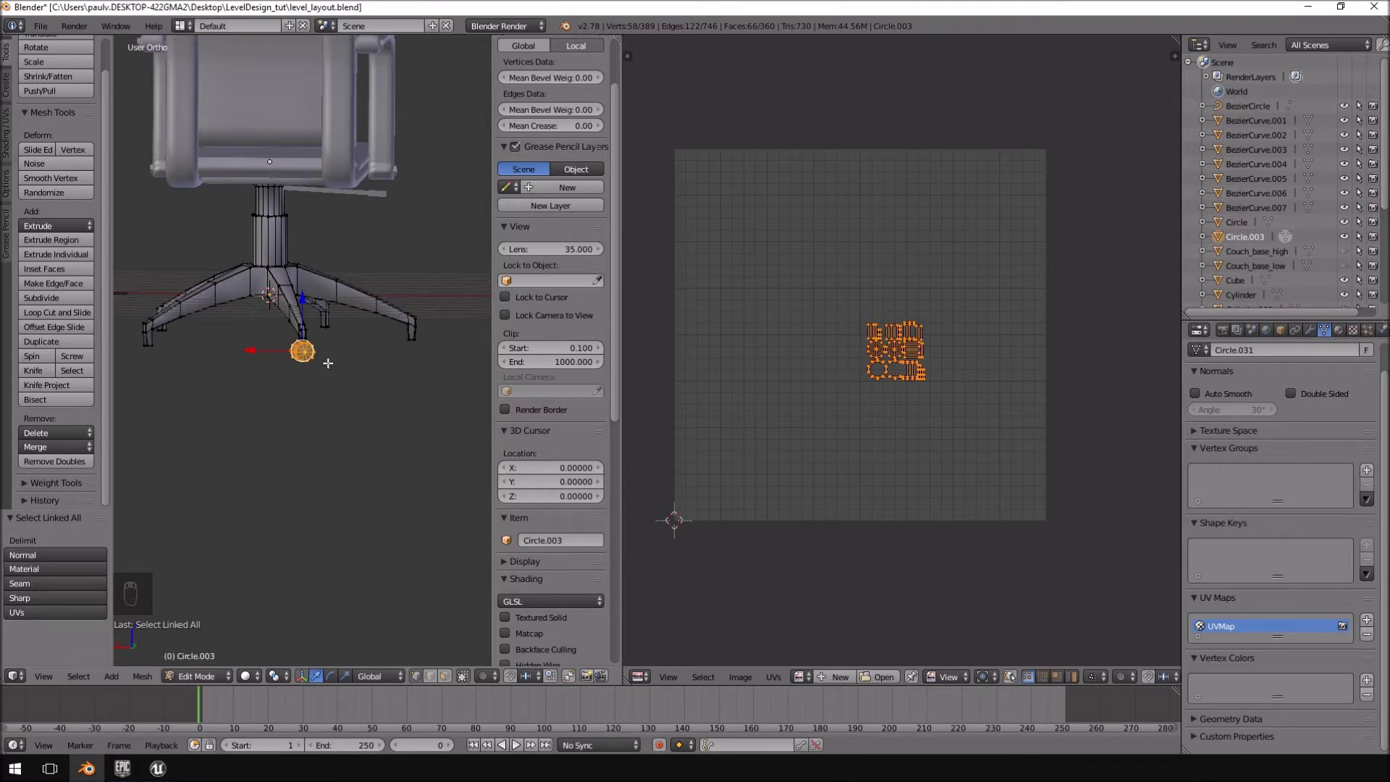
# - Isolate the chair base in Local View, seen from the top, with its wheel still selected in Edit Mode
pyautogui.press('KP_7')
pyautogui.press('KP_Divide')
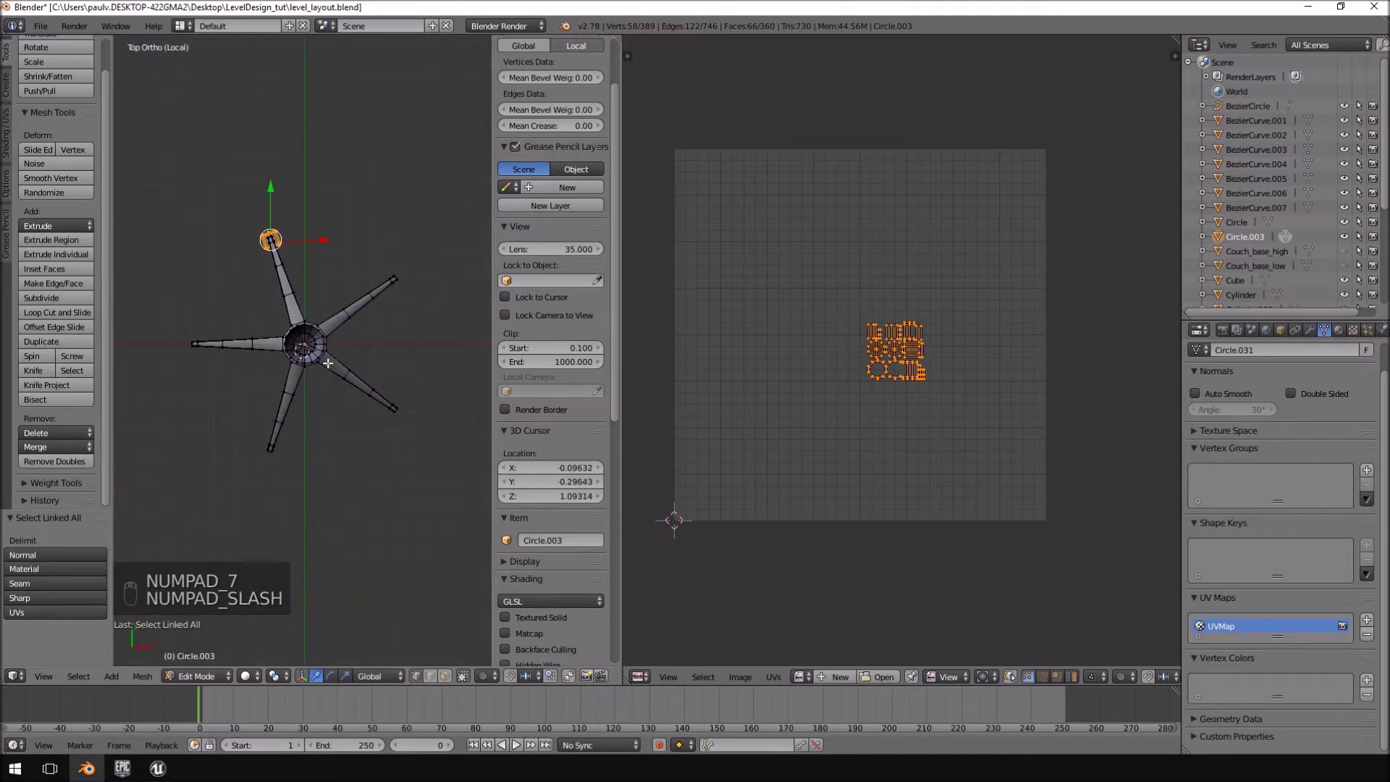
pyautogui.scroll(3, 322, 398)
pyautogui.press('Tab')
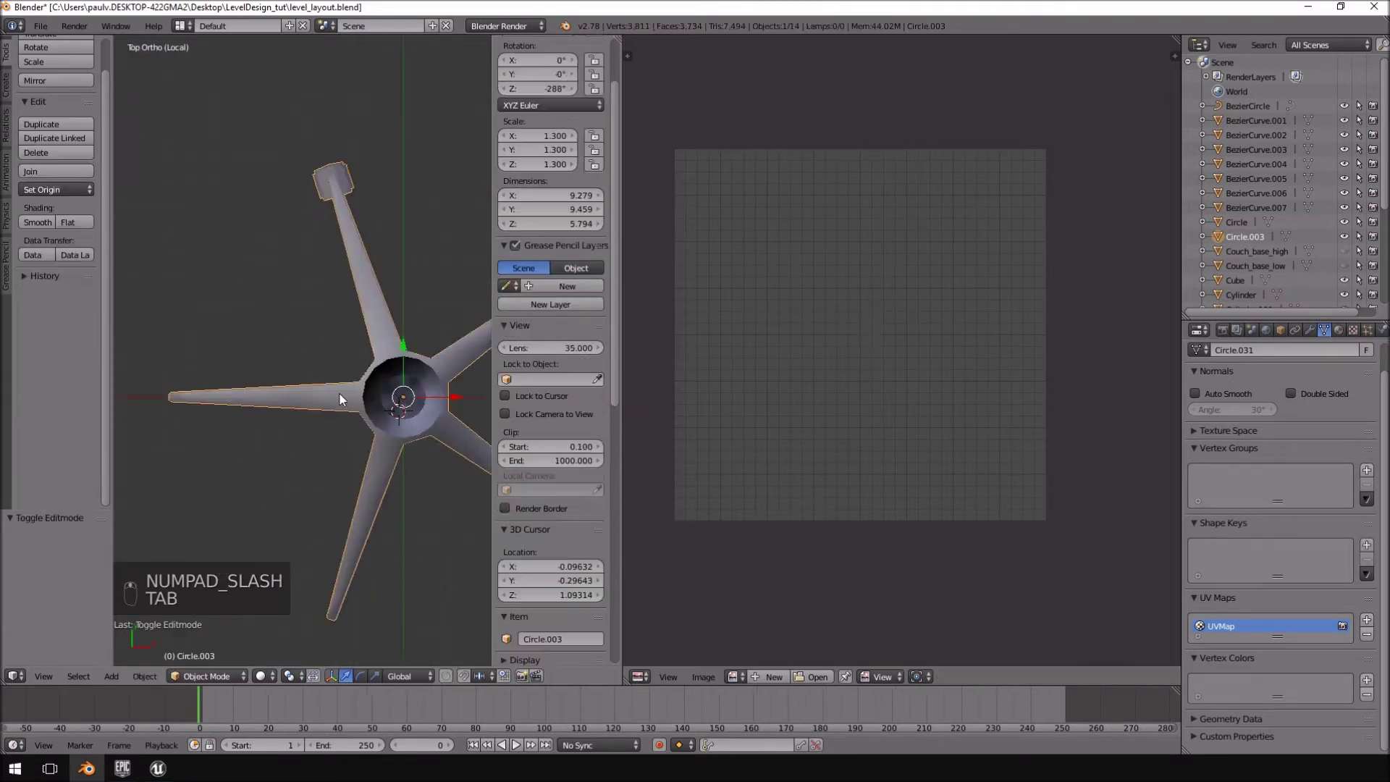
pyautogui.press('Tab')
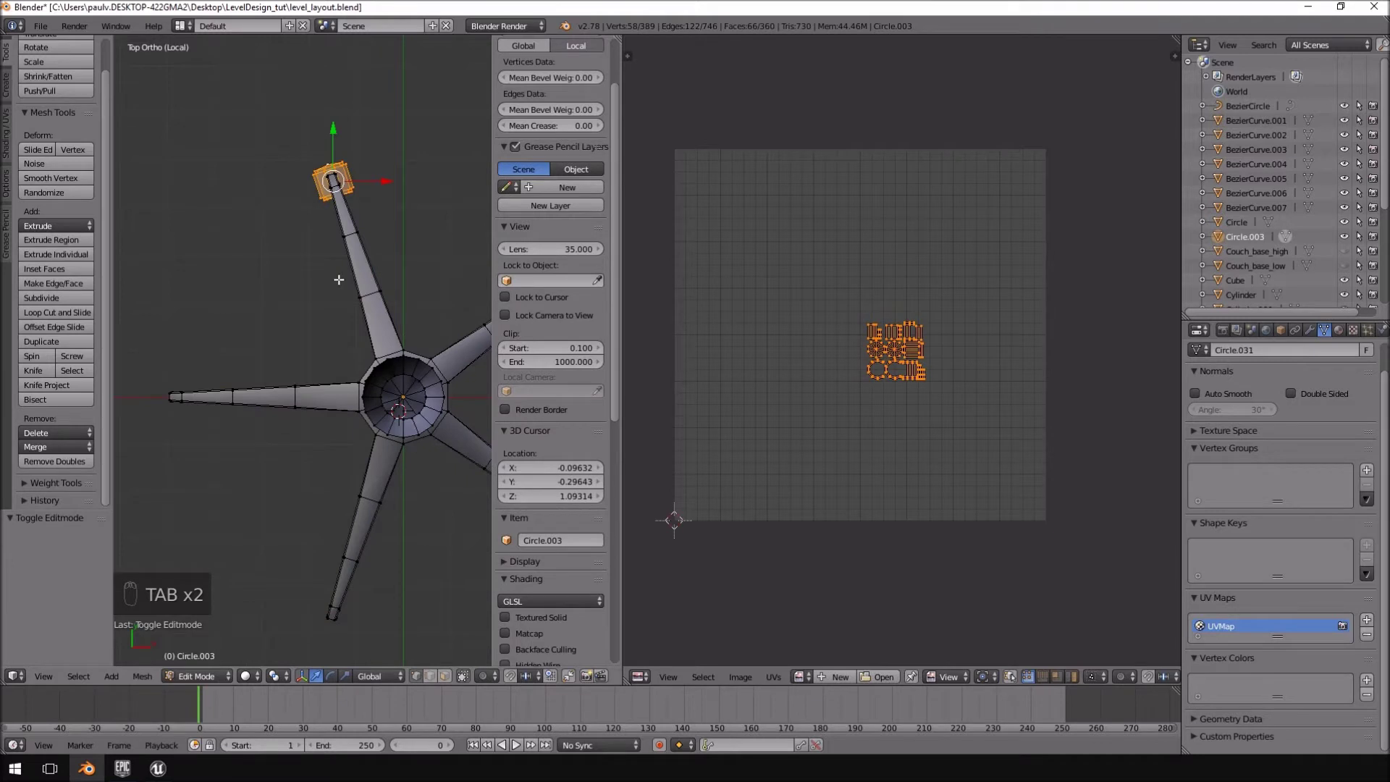
# - Duplicate the selected wheel in place, separate the copy into its own object and return to Object Mode
pyautogui.hotkey('shift', 'd')
pyautogui.rightClick(354, 277)
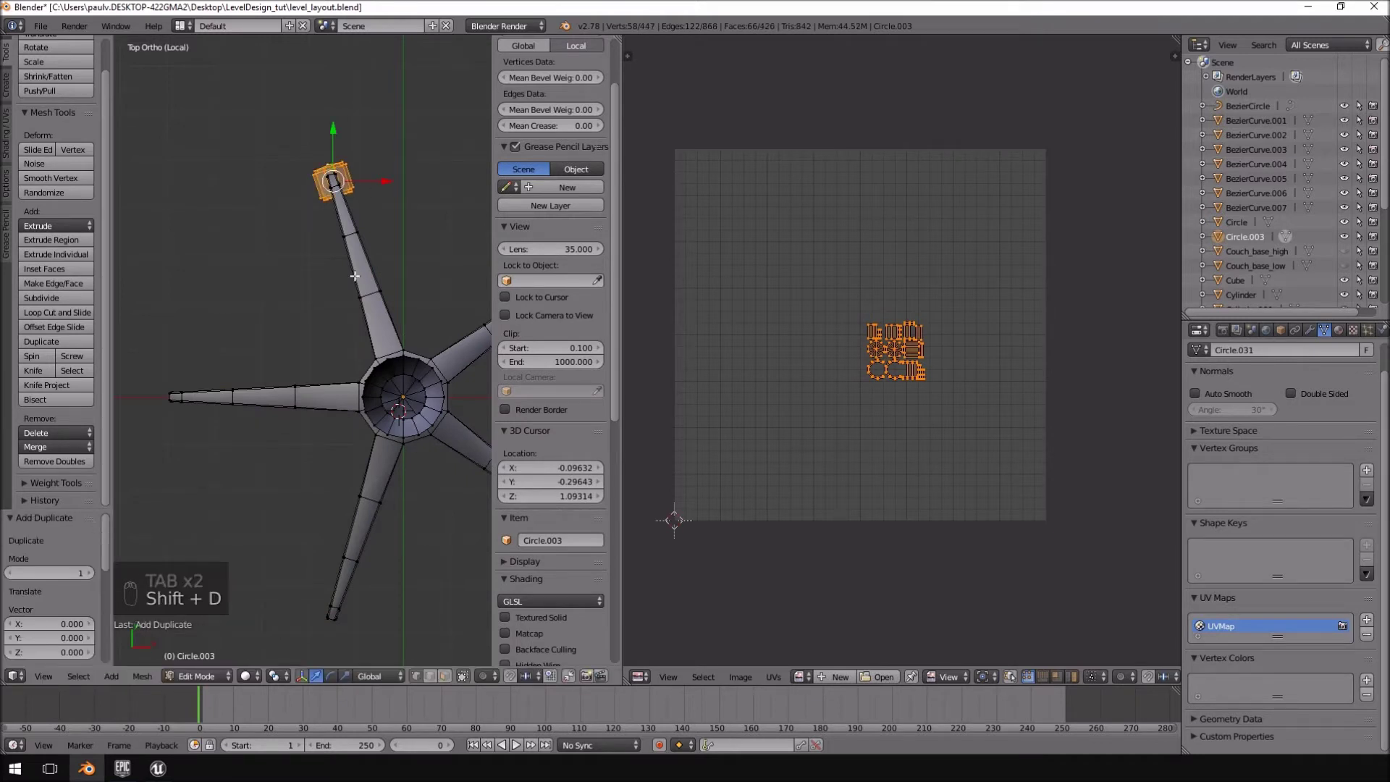
pyautogui.press('p')
pyautogui.click(354, 277)
pyautogui.scroll(-3, 384, 299)
pyautogui.press('Tab')
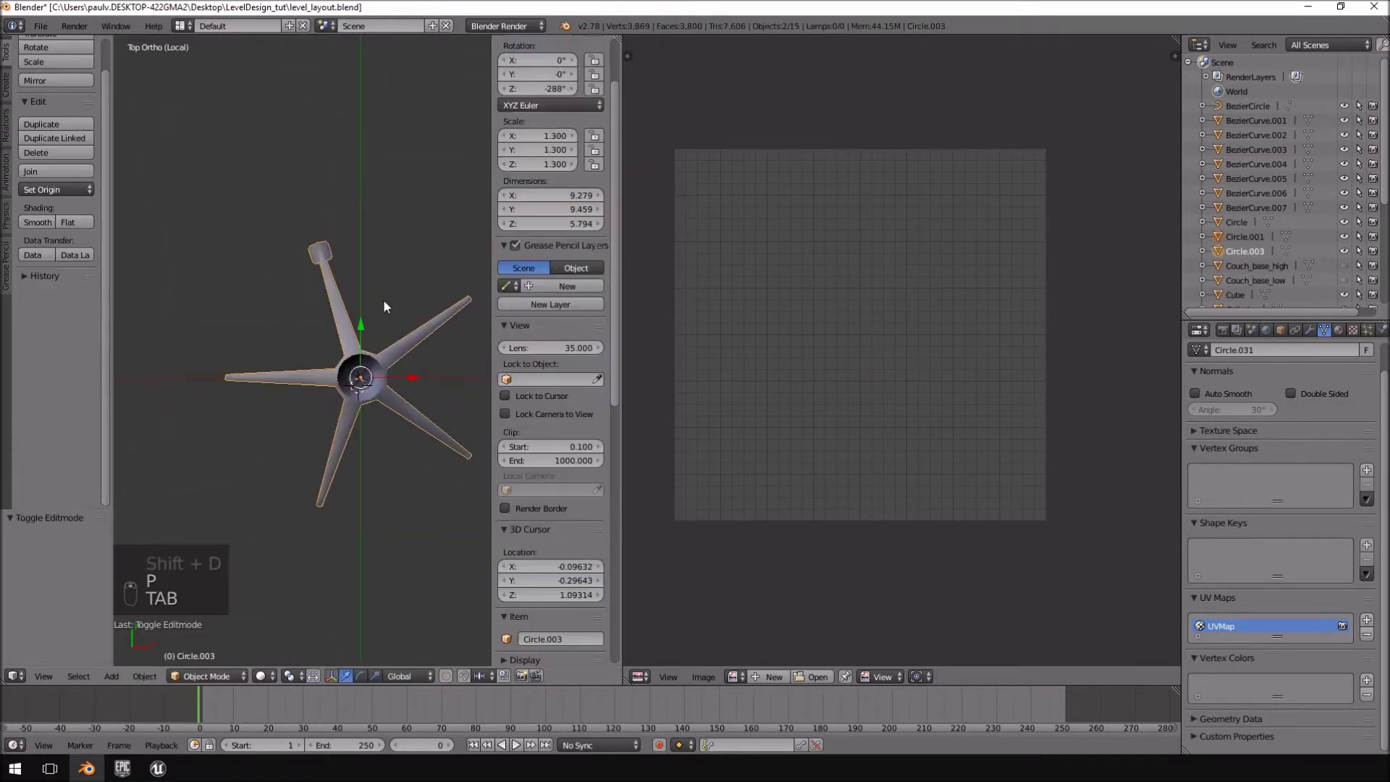
# - Rotate the separated wheel copy 72° about the base's centre onto the neighbouring leg
pyautogui.rightClick(329, 247)
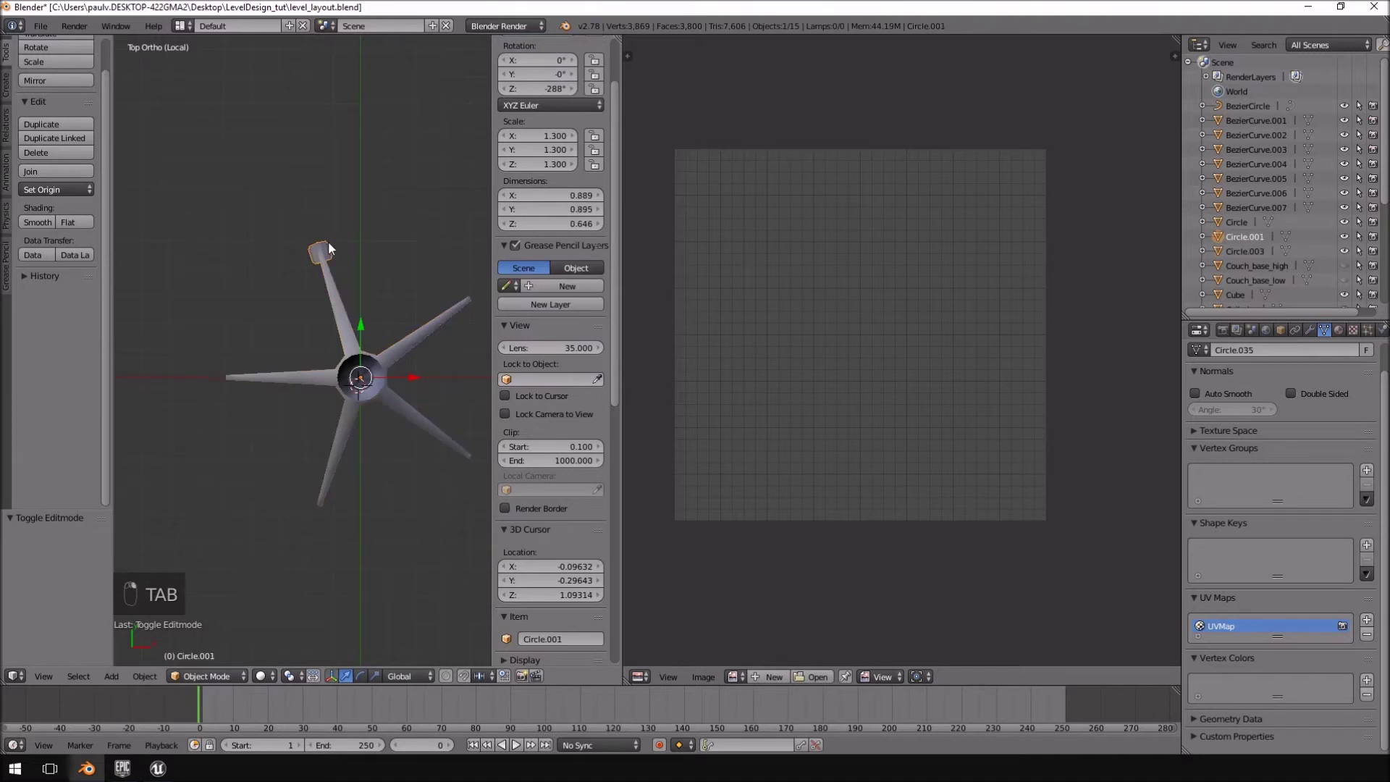
pyautogui.keyDown('shift'); pyautogui.moveTo(373, 311); pyautogui.dragTo(348, 306, button='middle'); pyautogui.keyUp('shift')
pyautogui.write('r72')
pyautogui.press('Return')
pyautogui.keyDown('shift'); pyautogui.rightClick(304, 246); pyautogui.keyUp('shift')
pyautogui.rightClick(447, 289)
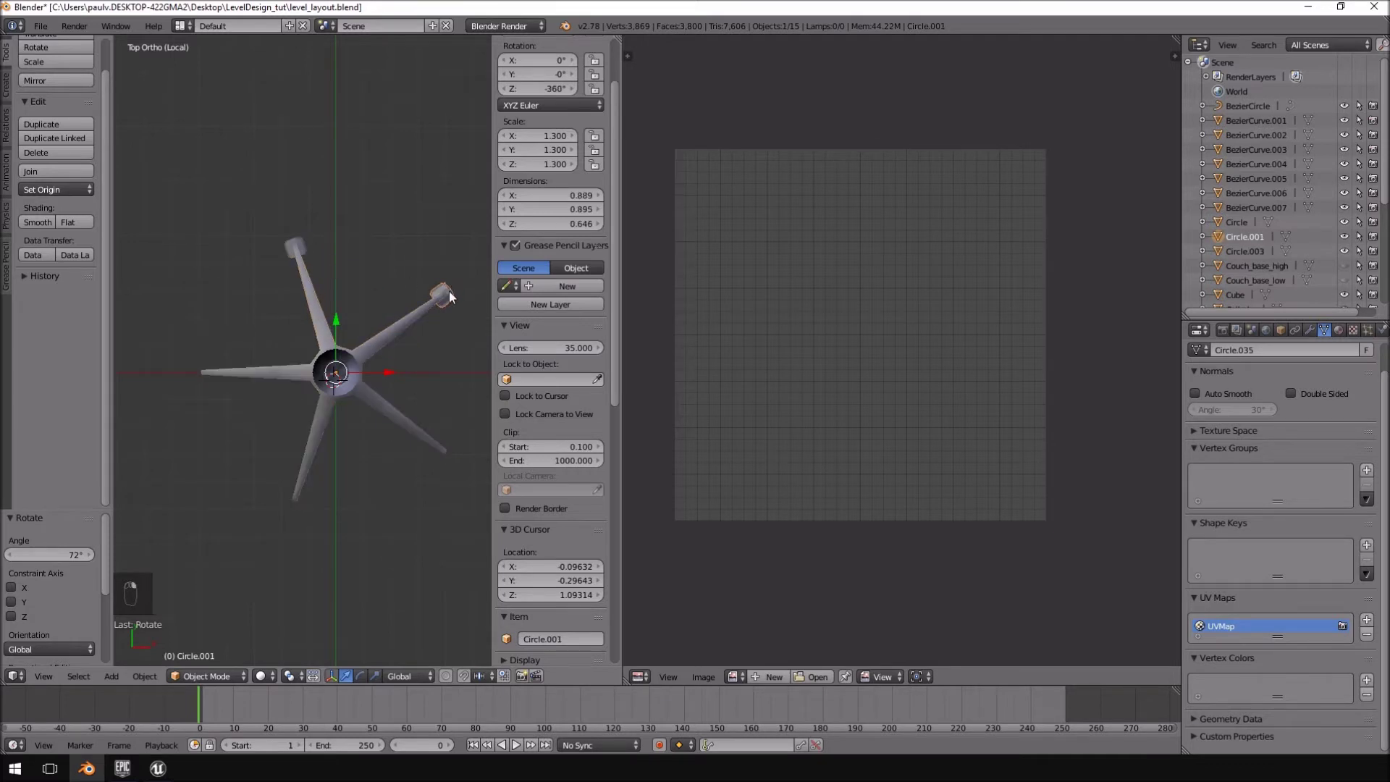
# - Add wheels to the three remaining legs by duplicating the last wheel in place and rotating each copy a further 72°
pyautogui.hotkey('shift', 'd')
pyautogui.rightClick(455, 306)
pyautogui.write('r')
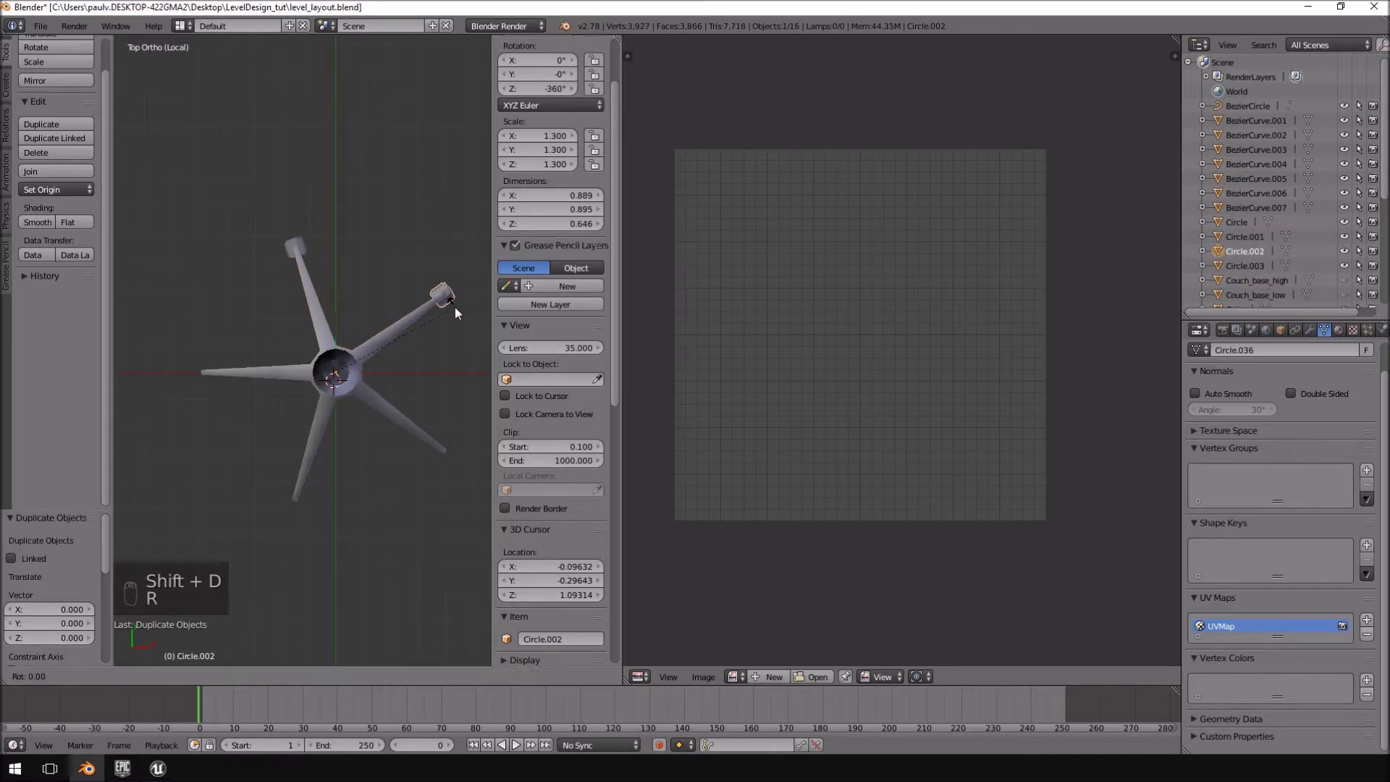
pyautogui.write('72')
pyautogui.press('Return')
pyautogui.hotkey('shift', 'd')
pyautogui.rightClick(455, 307)
pyautogui.write('r72')
pyautogui.press('Return')
pyautogui.hotkey('shift', 'd')
pyautogui.rightClick(454, 307)
pyautogui.write('r72')
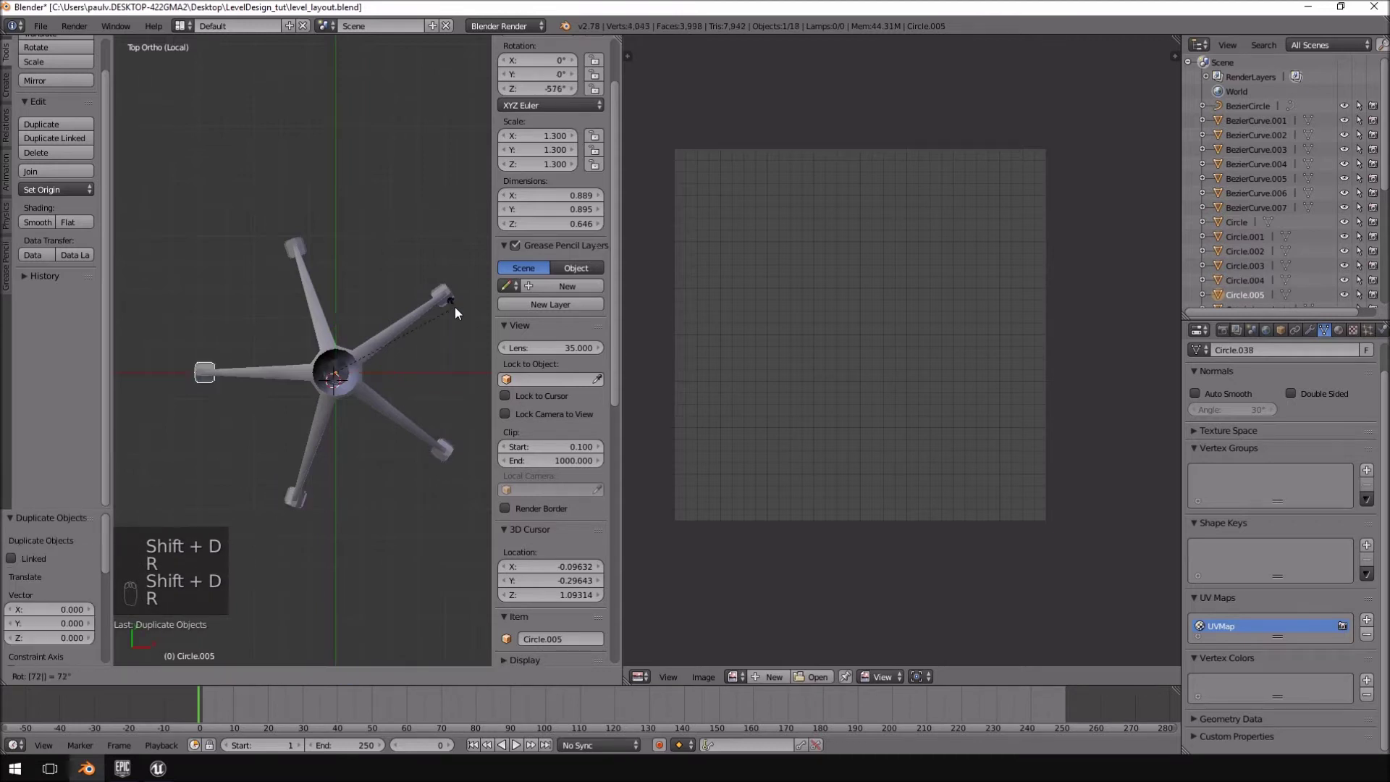
pyautogui.press('Return')
# - Inspect the geometry and placement of the copied caster wheels in Edit Mode
pyautogui.moveTo(455, 307); pyautogui.dragTo(358, 468, button='middle')
pyautogui.press('Tab')
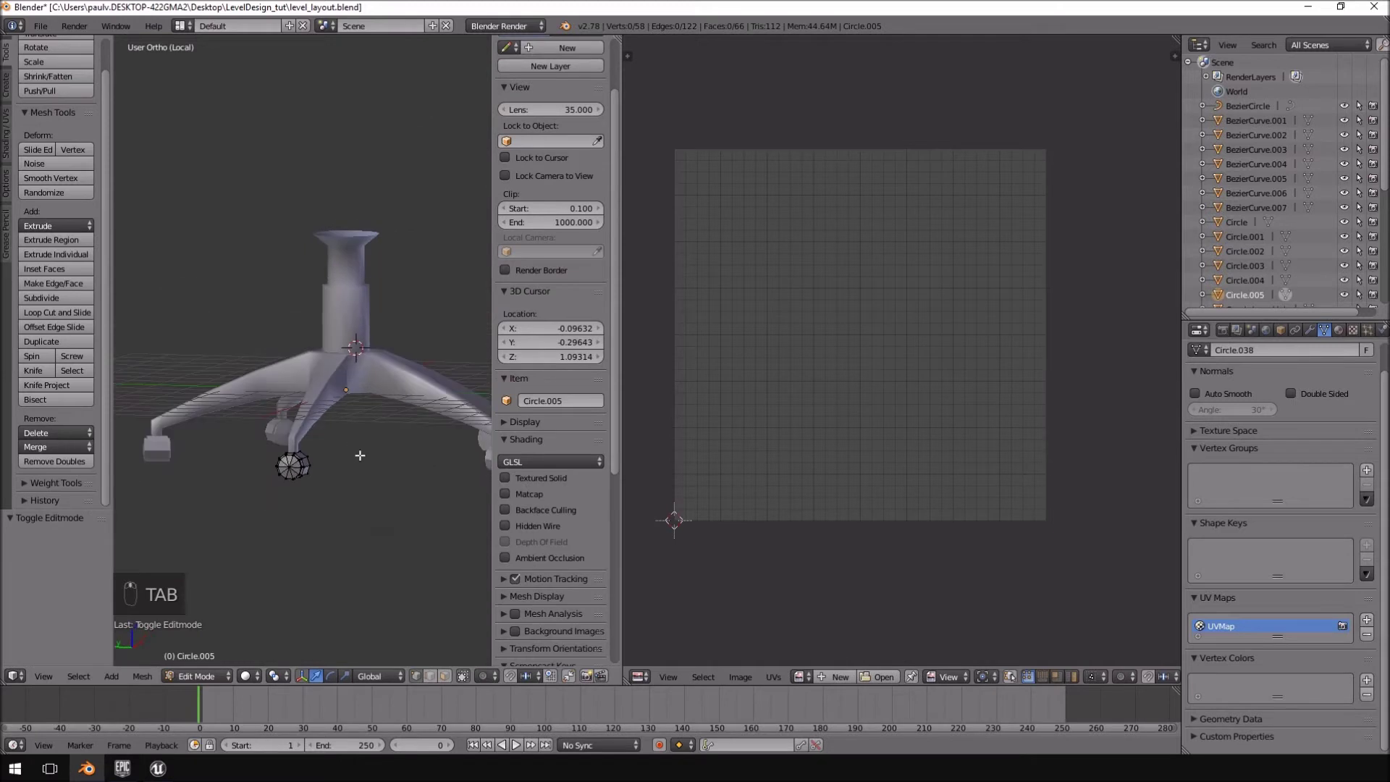
pyautogui.moveTo(372, 444); pyautogui.dragTo(378, 449, button='middle')
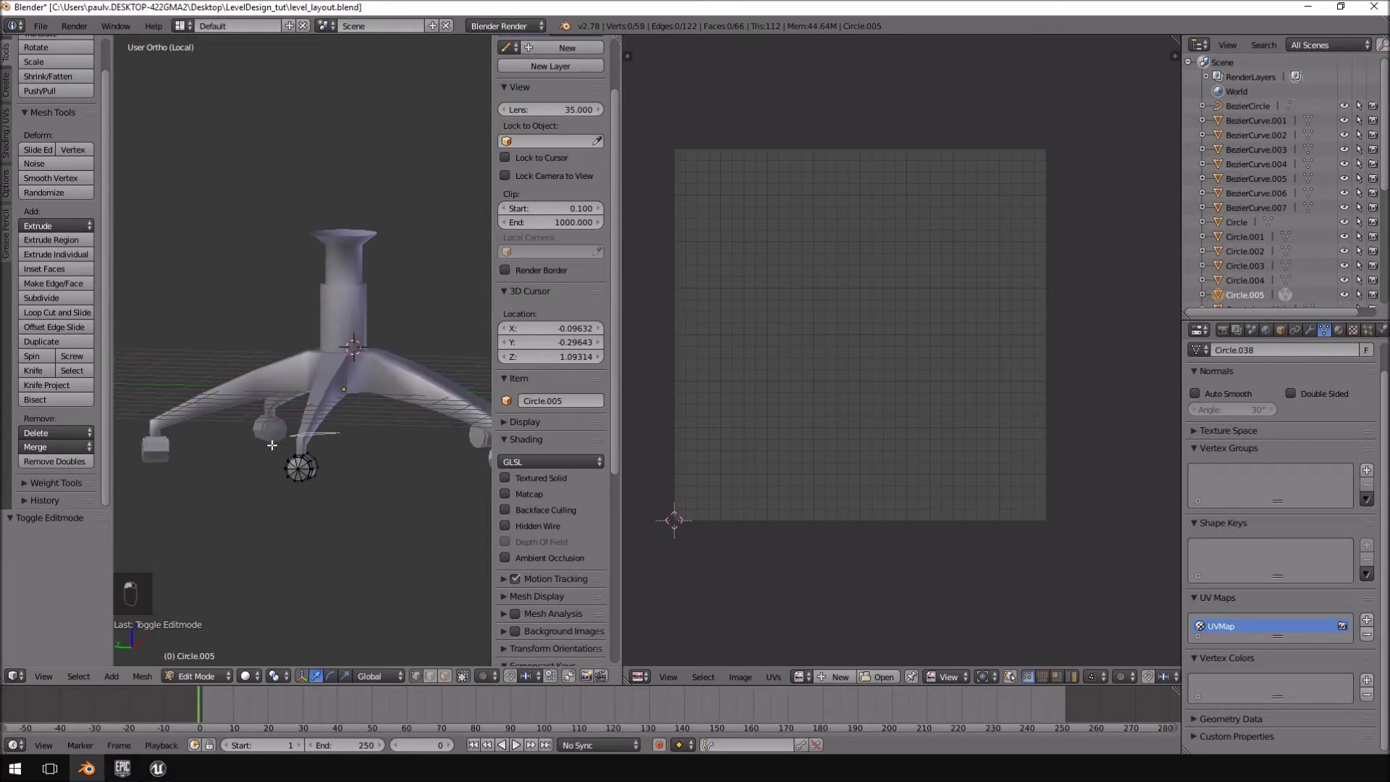
pyautogui.press('a')
pyautogui.moveTo(372, 515); pyautogui.dragTo(283, 506, button='middle')
pyautogui.press('Tab')
pyautogui.rightClick(391, 463)
pyautogui.press('Tab')
pyautogui.press('l')
pyautogui.moveTo(179, 472); pyautogui.dragTo(285, 439, button='middle')
pyautogui.press('Tab')
pyautogui.scroll(-3, 301, 495)
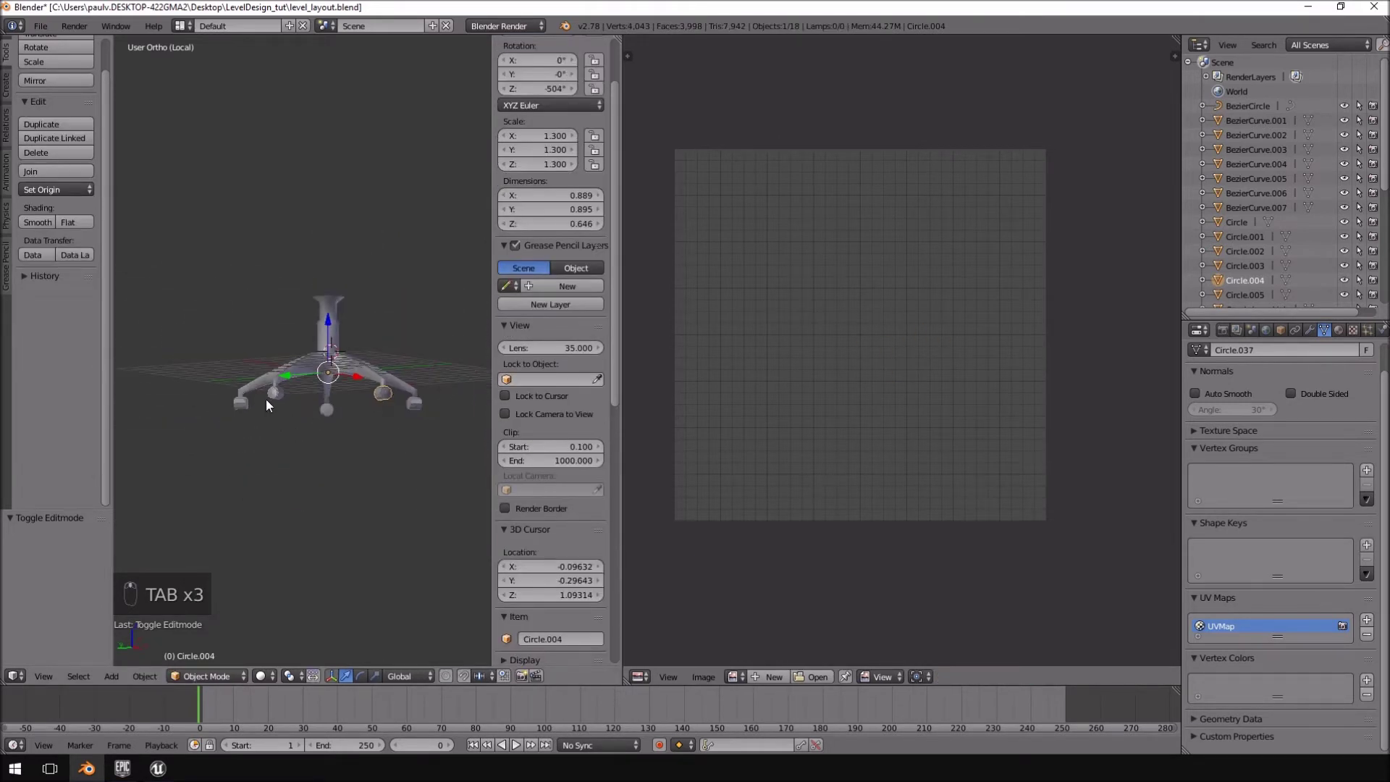
# - Select the four separate wheels together with the chair base and join them into one object
pyautogui.scroll(3, 304, 411)
pyautogui.rightClick(265, 438)
pyautogui.keyDown('shift'); pyautogui.rightClick(358, 474); pyautogui.keyUp('shift')
pyautogui.moveTo(358, 475); pyautogui.dragTo(390, 503, button='middle')
pyautogui.keyDown('shift'); pyautogui.rightClick(401, 476); pyautogui.keyUp('shift')
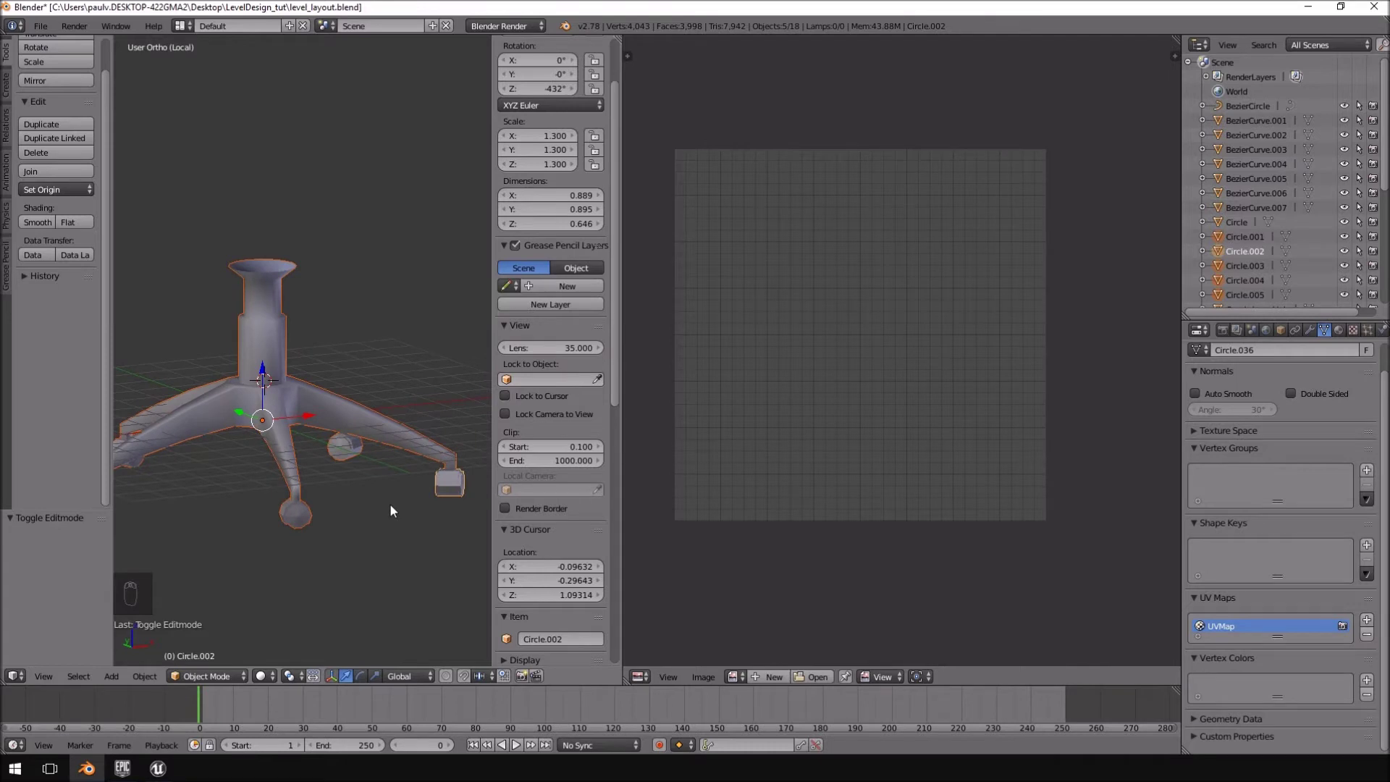
pyautogui.hotkey('ctrl', 'j')
# - Examine the joined base's full geometry and combined UV layout in Edit Mode, using a wider 3D view
pyautogui.press('Tab')
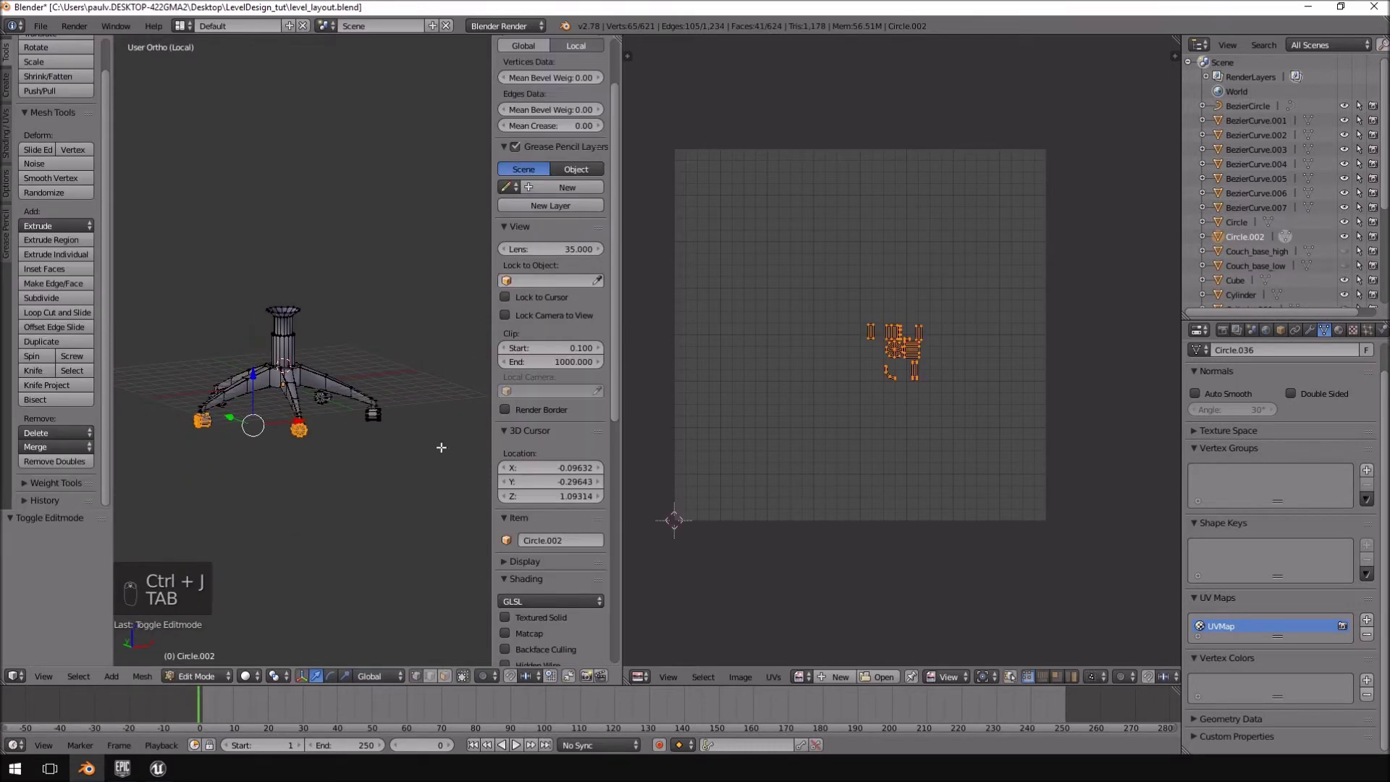
pyautogui.press('a')
pyautogui.press('a')
pyautogui.press('a')
pyautogui.press('a')
pyautogui.moveTo(265, 380); pyautogui.dragTo(183, 364, button='middle')
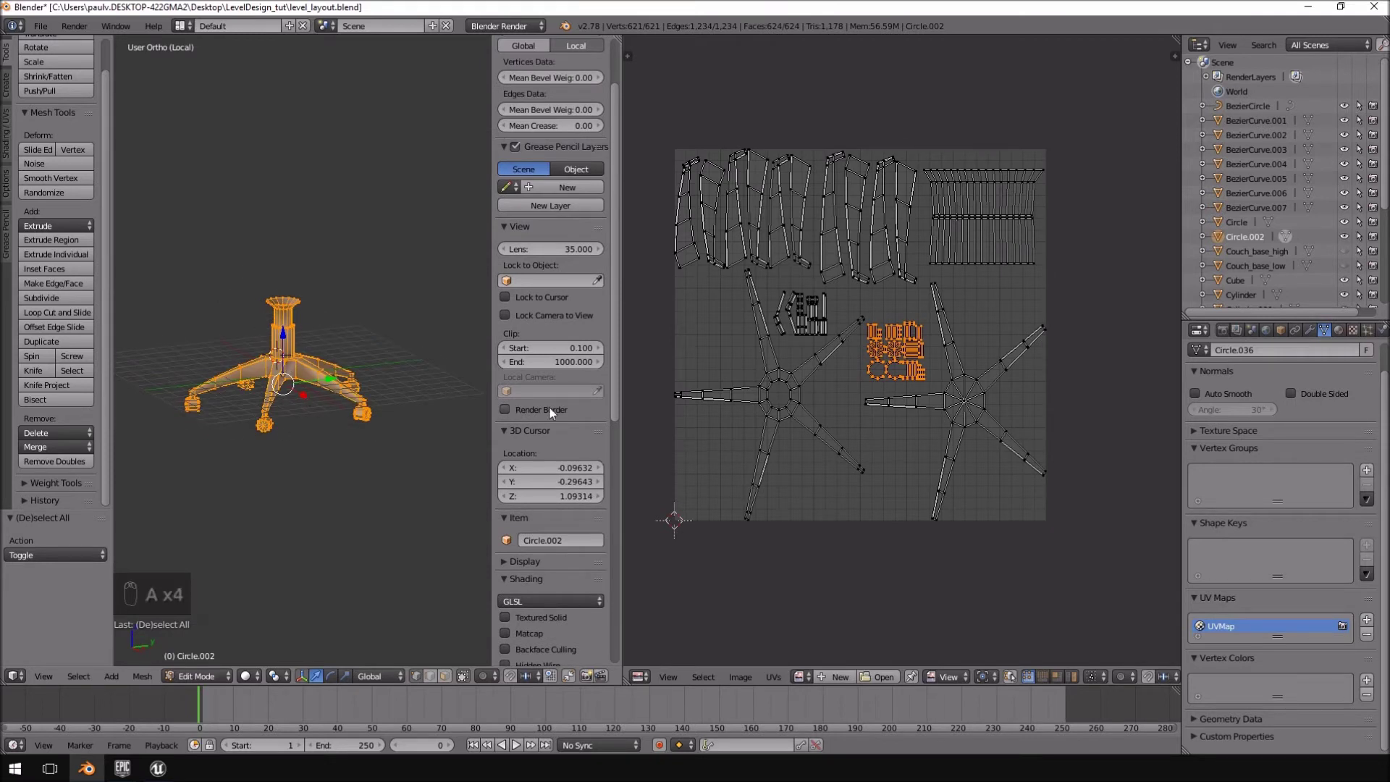
pyautogui.moveTo(624, 410); pyautogui.dragTo(759, 415)
pyautogui.moveTo(462, 341); pyautogui.dragTo(423, 404, button='middle')
pyautogui.keyDown('shift'); pyautogui.moveTo(398, 409); pyautogui.dragTo(359, 377, button='middle'); pyautogui.keyUp('shift')
pyautogui.scroll(4, 456, 492)
pyautogui.press('a')
pyautogui.press('a')
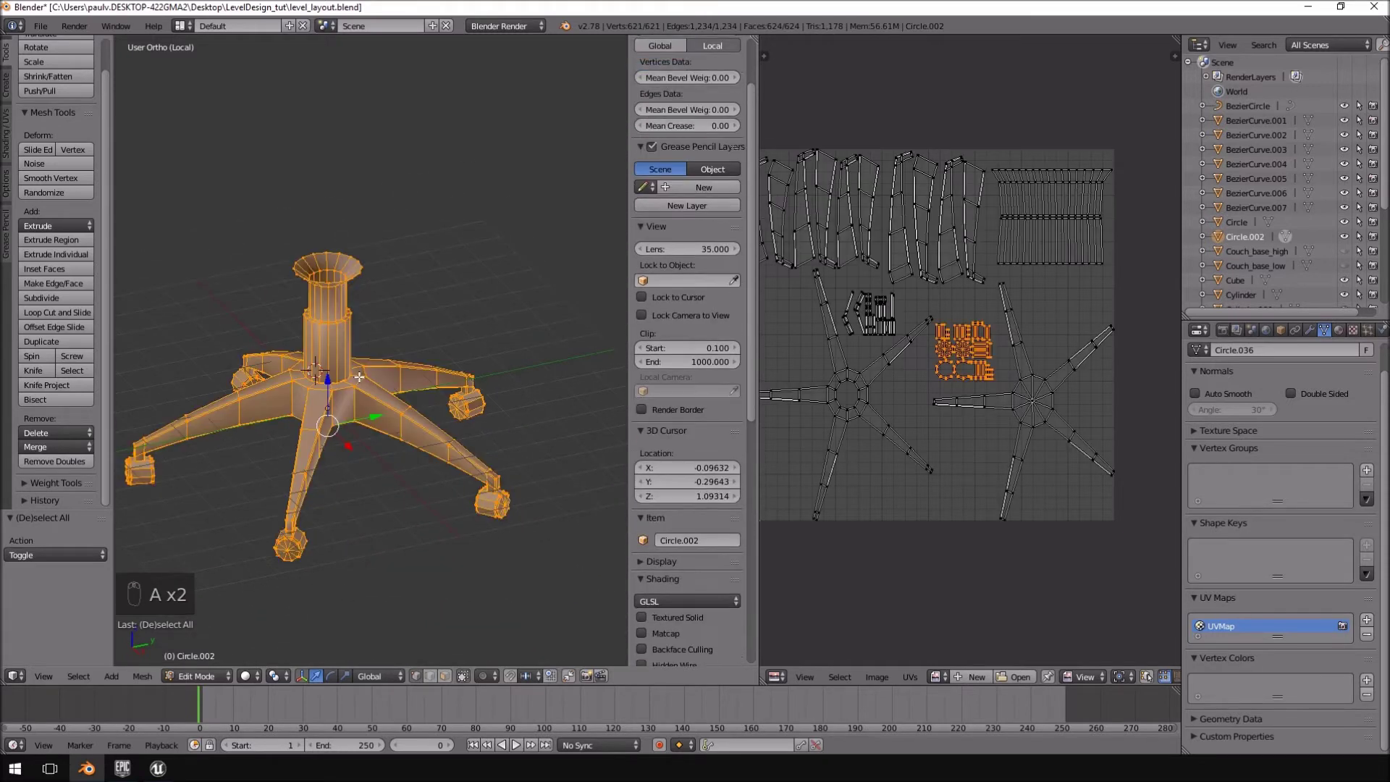
pyautogui.moveTo(376, 484); pyautogui.dragTo(350, 572, button='middle')
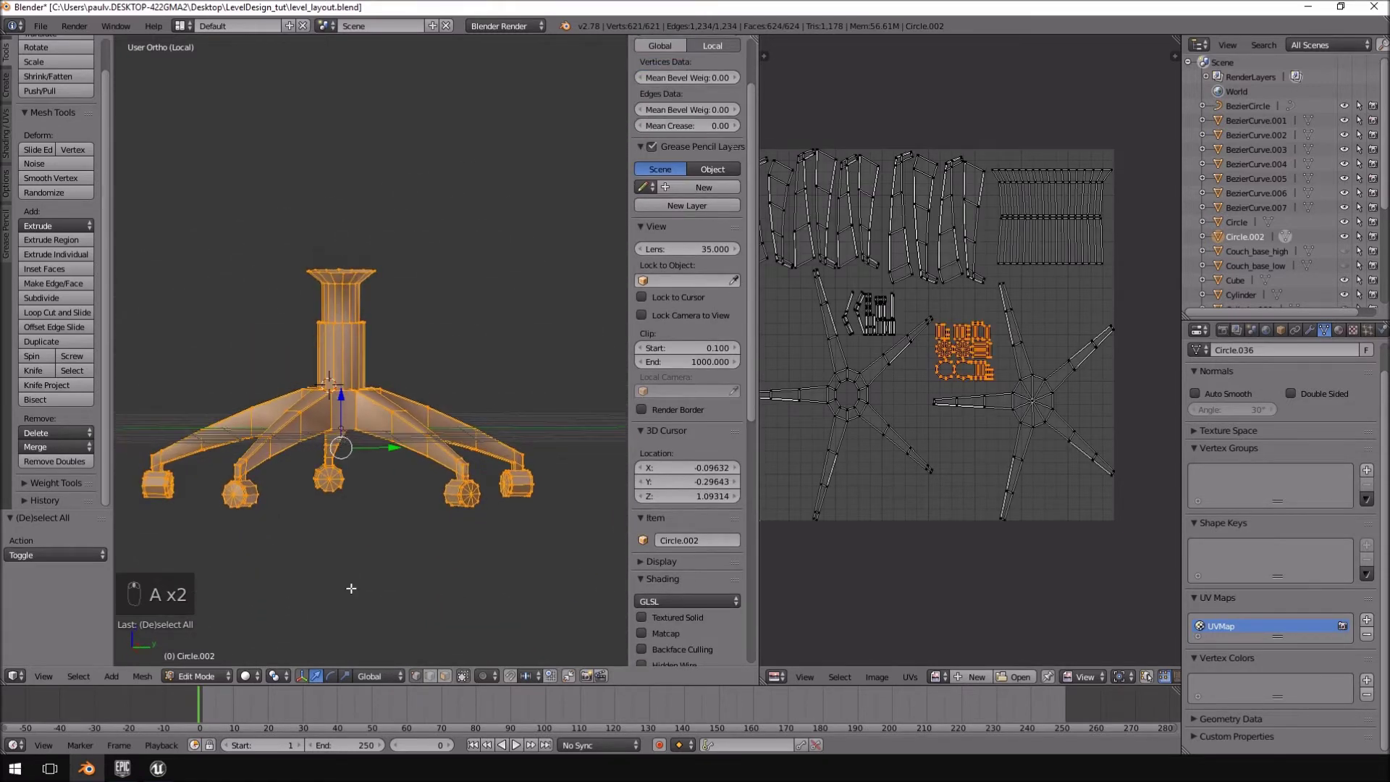
pyautogui.moveTo(350, 311)
pyautogui.mouseDown(button='middle')
pyautogui.moveTo(398, 340)
pyautogui.moveTo(359, 333)
pyautogui.mouseUp(button='middle')
pyautogui.press('Tab')
pyautogui.press('Tab')
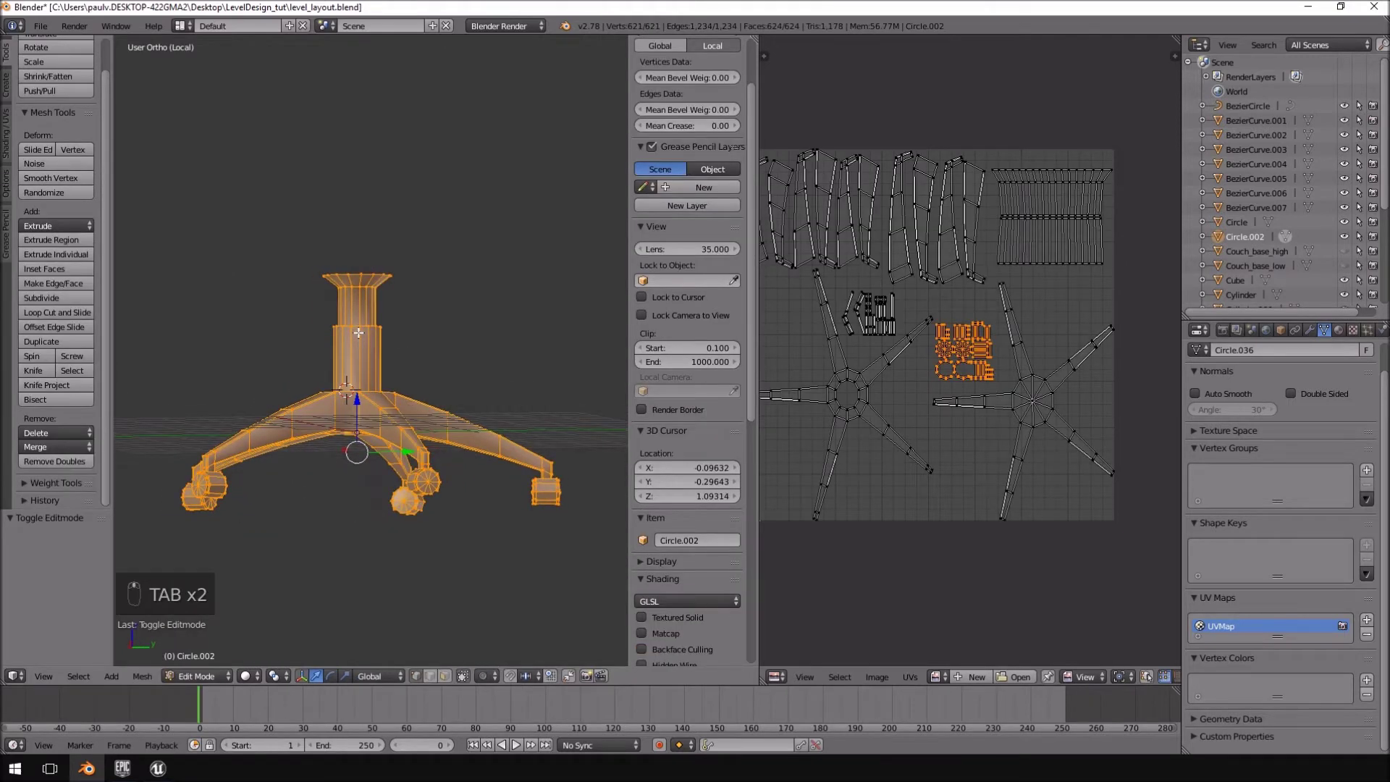
# - Return to Object Mode, reveal all hidden objects and leave Local View
pyautogui.press('Tab')
pyautogui.hotkey('alt', 'h')
pyautogui.moveTo(272, 275); pyautogui.dragTo(380, 337, button='middle')
pyautogui.press('KP_Divide')
# - Examine the chair's backrest frame, seat and armrests from the front, selecting individual parts to identify them
pyautogui.rightClick(388, 262)
pyautogui.moveTo(388, 262); pyautogui.dragTo(393, 509, button='middle')
pyautogui.rightClick(330, 262)
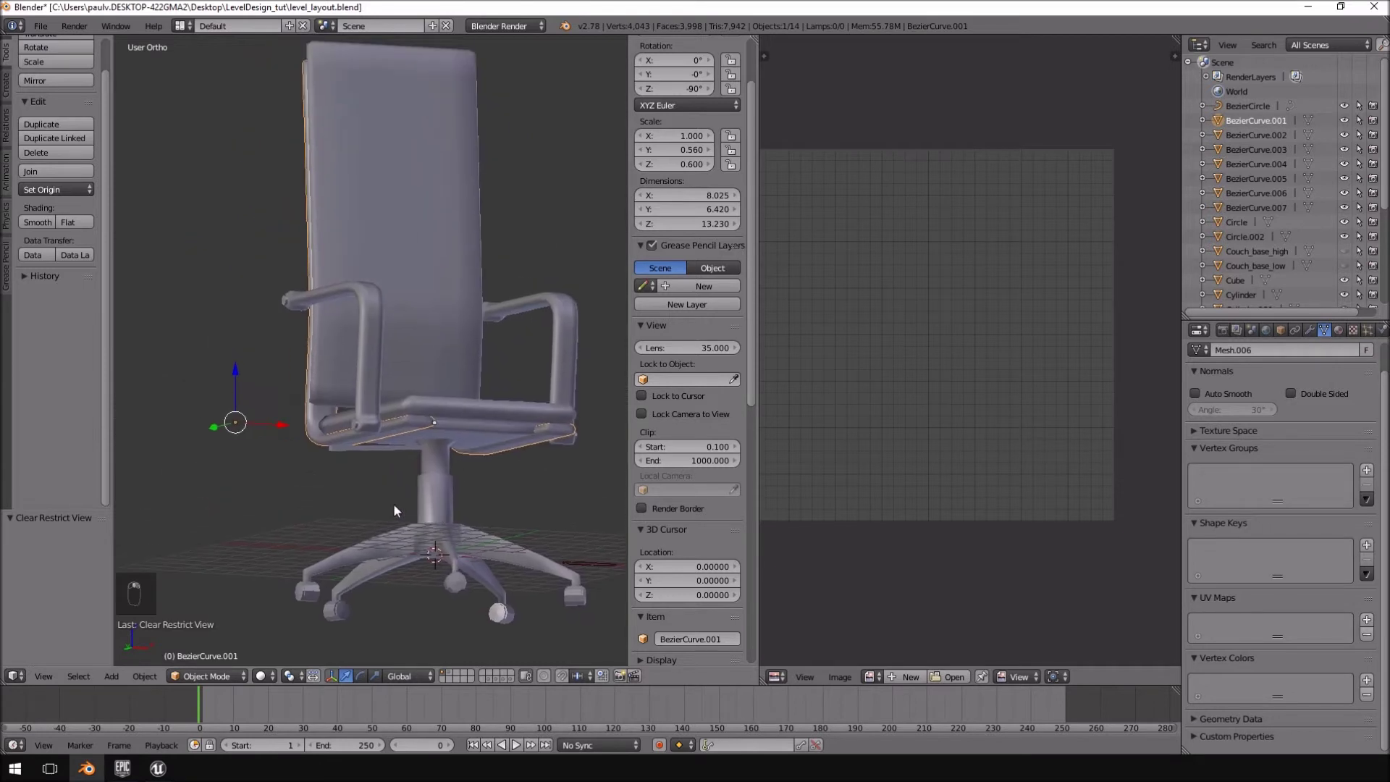
pyautogui.press('KP_1')
pyautogui.scroll(2, 422, 471)
pyautogui.scroll(-3, 437, 465)
pyautogui.scroll(6, 437, 465)
pyautogui.rightClick(336, 174)
pyautogui.rightClick(411, 421)
pyautogui.keyDown('shift'); pyautogui.moveTo(514, 468); pyautogui.dragTo(624, 475, button='middle'); pyautogui.keyUp('shift')
pyautogui.rightClick(414, 393)
pyautogui.rightClick(398, 395)
pyautogui.rightClick(398, 395)
pyautogui.scroll(-3, 440, 357)
pyautogui.keyDown('shift'); pyautogui.moveTo(514, 368); pyautogui.dragTo(692, 387, button='middle'); pyautogui.keyUp('shift')
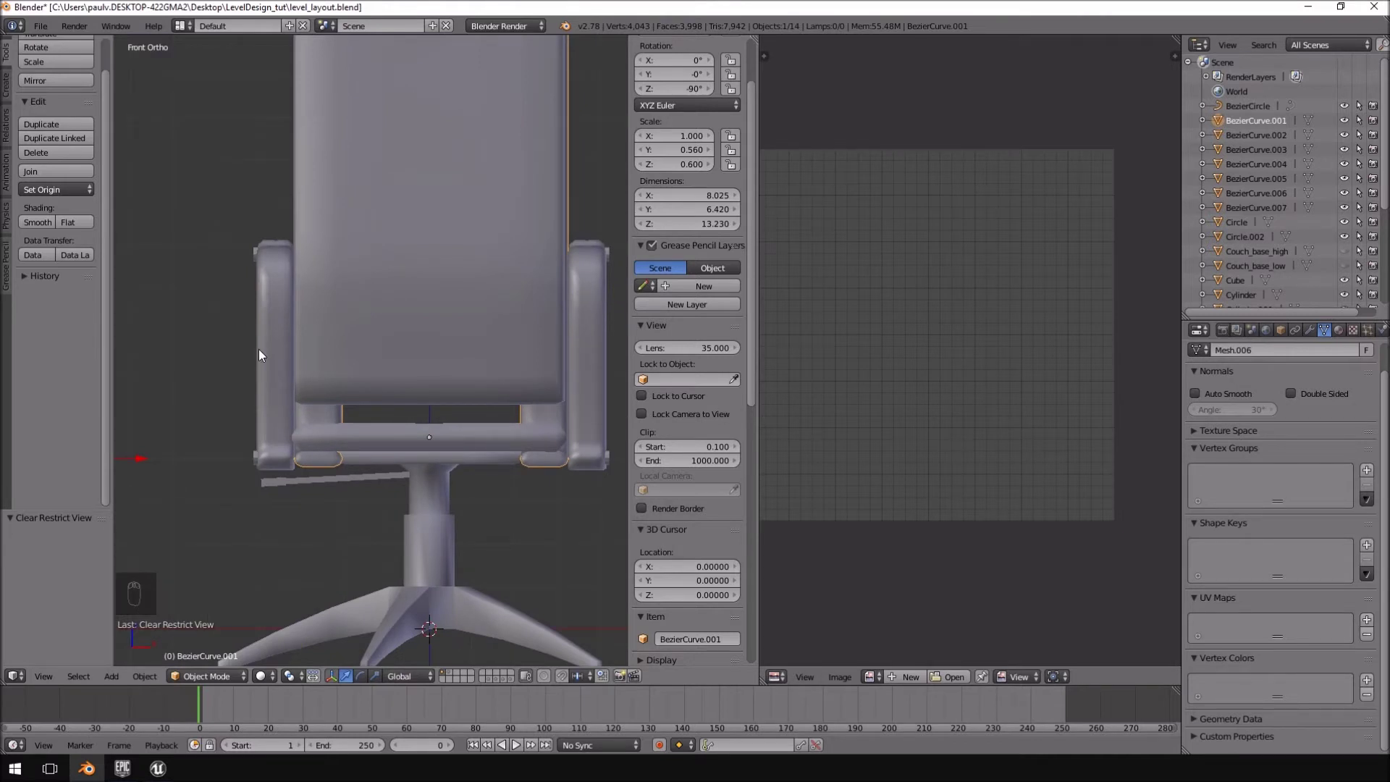
# - Widen the 3D view and inspect the armrest's mesh and existing UV layout in Edit Mode
pyautogui.rightClick(280, 294)
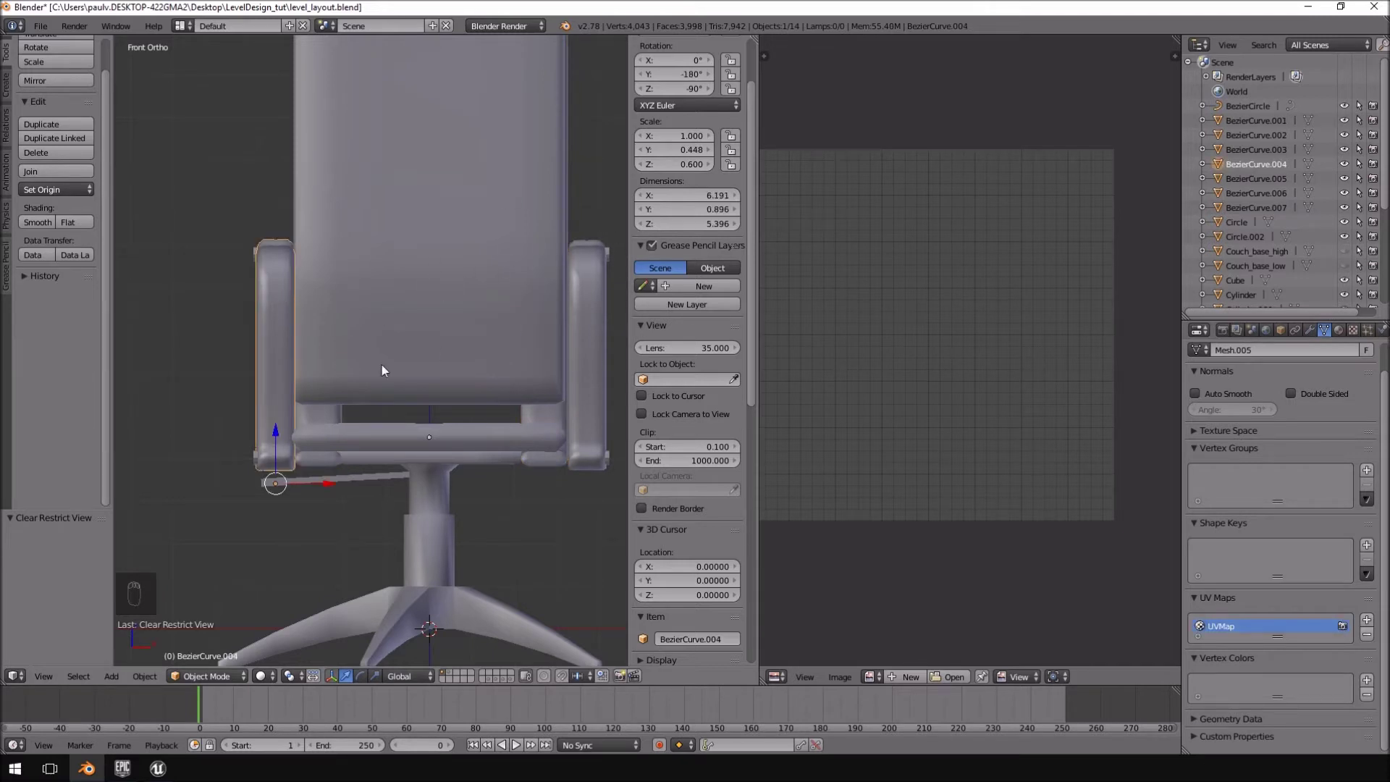
pyautogui.moveTo(431, 377); pyautogui.dragTo(493, 421, button='middle')
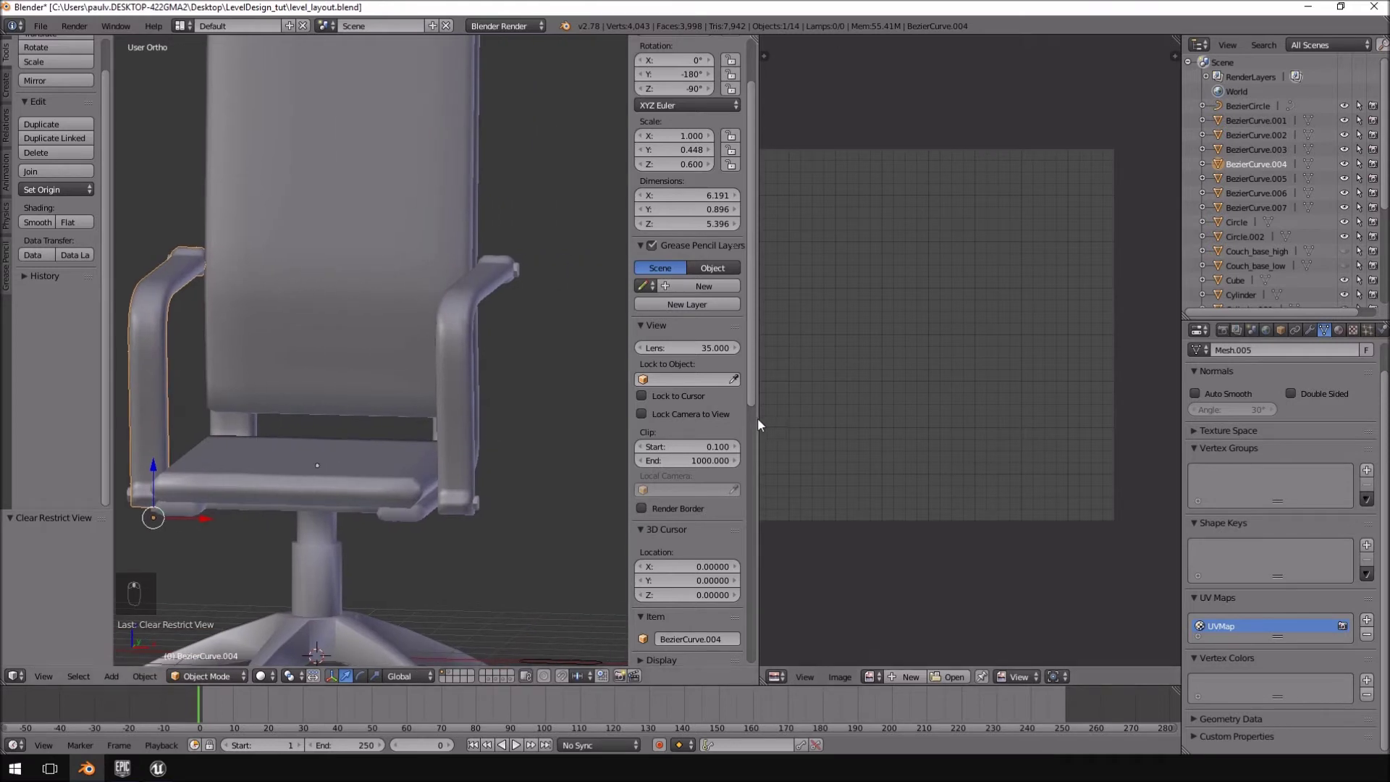
pyautogui.moveTo(760, 419); pyautogui.dragTo(820, 420)
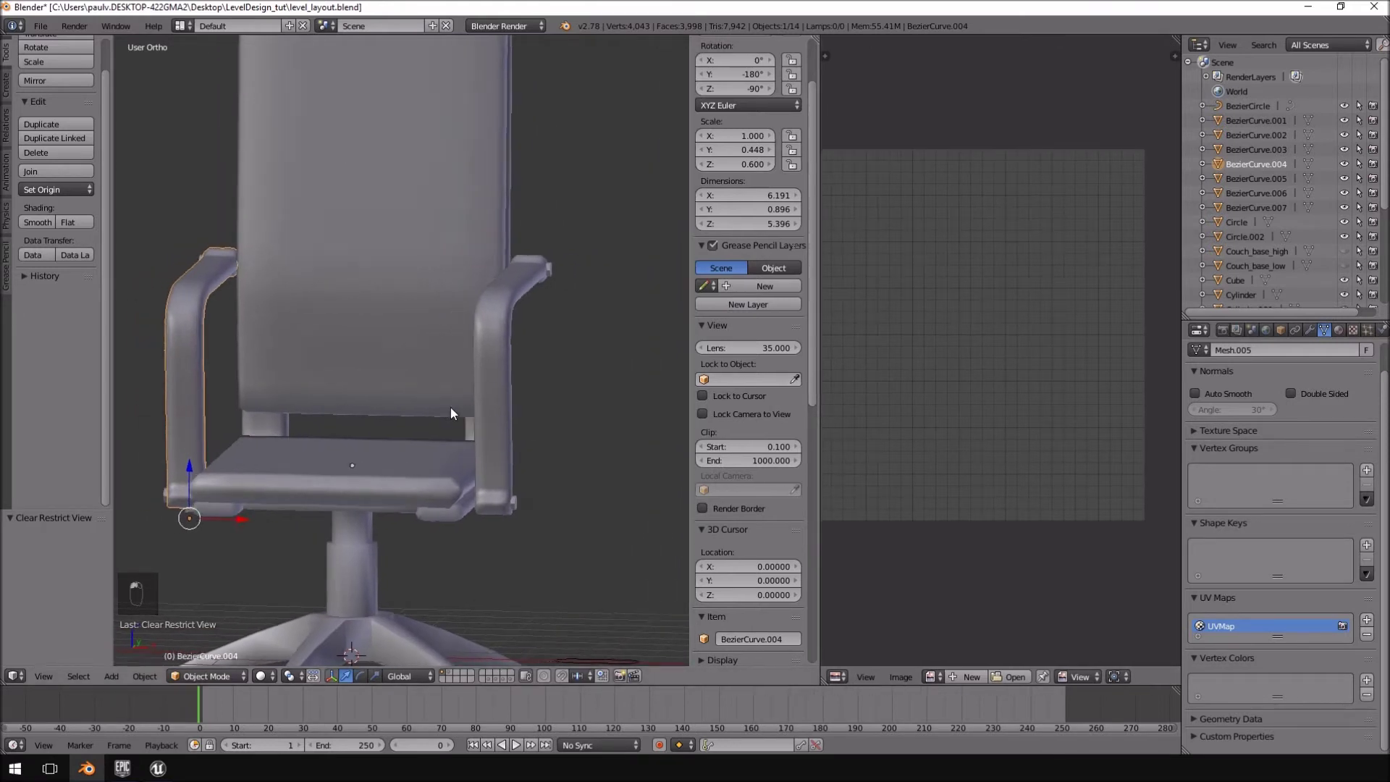
pyautogui.press('Tab')
pyautogui.moveTo(499, 410); pyautogui.dragTo(400, 382, button='middle')
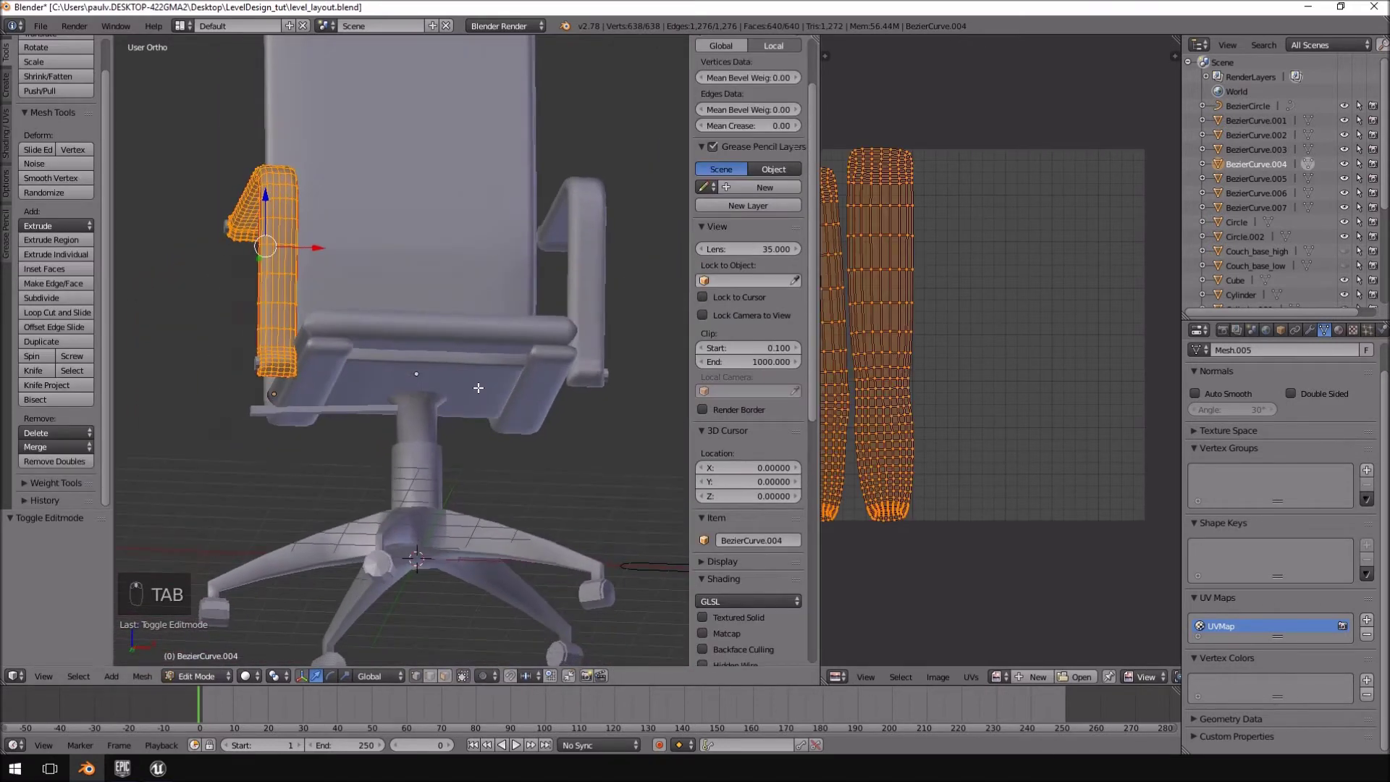
pyautogui.press('Tab')
# - Examine the frame, seat parts and armrests from below and the side, selecting individual parts to identify them
pyautogui.rightClick(333, 370)
pyautogui.keyDown('shift'); pyautogui.rightClick(363, 343); pyautogui.keyUp('shift')
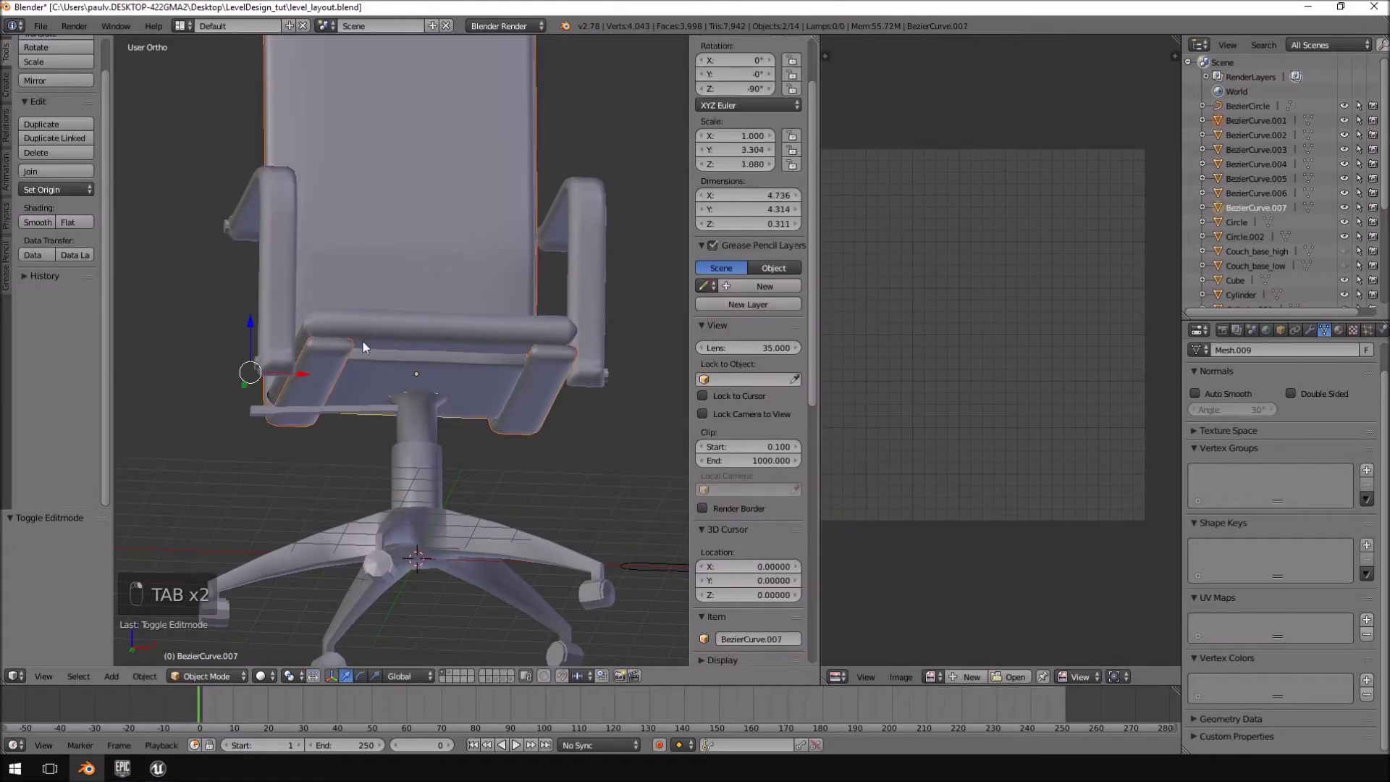
pyautogui.moveTo(382, 256); pyautogui.dragTo(510, 286, button='middle')
pyautogui.rightClick(345, 304)
pyautogui.moveTo(439, 398); pyautogui.dragTo(223, 312, button='middle')
pyautogui.rightClick(314, 305)
pyautogui.rightClick(223, 313)
pyautogui.moveTo(235, 367); pyautogui.dragTo(303, 366, button='middle')
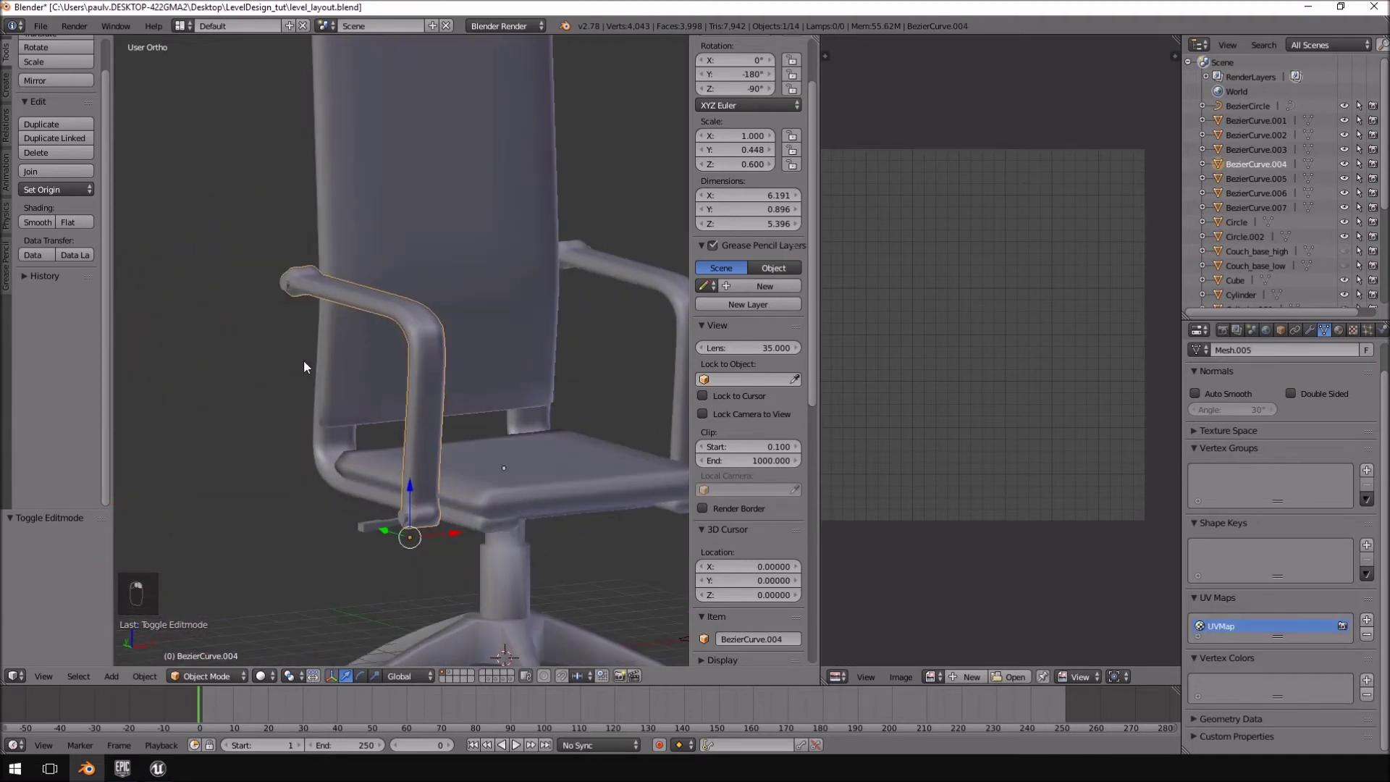
pyautogui.moveTo(528, 405); pyautogui.dragTo(468, 397, button='middle')
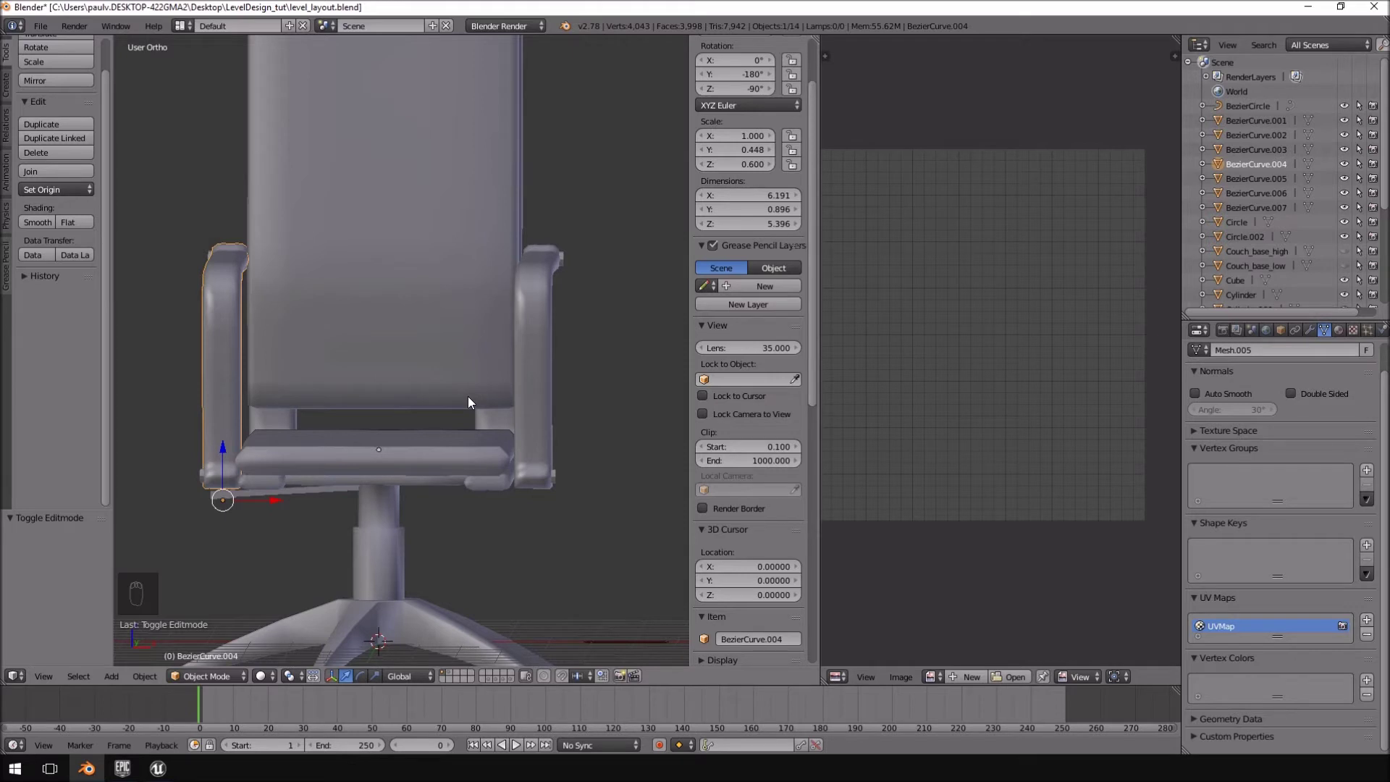
# - Select the backrest cushion and open it in Edit Mode with its side edge in close view
pyautogui.rightClick(383, 168)
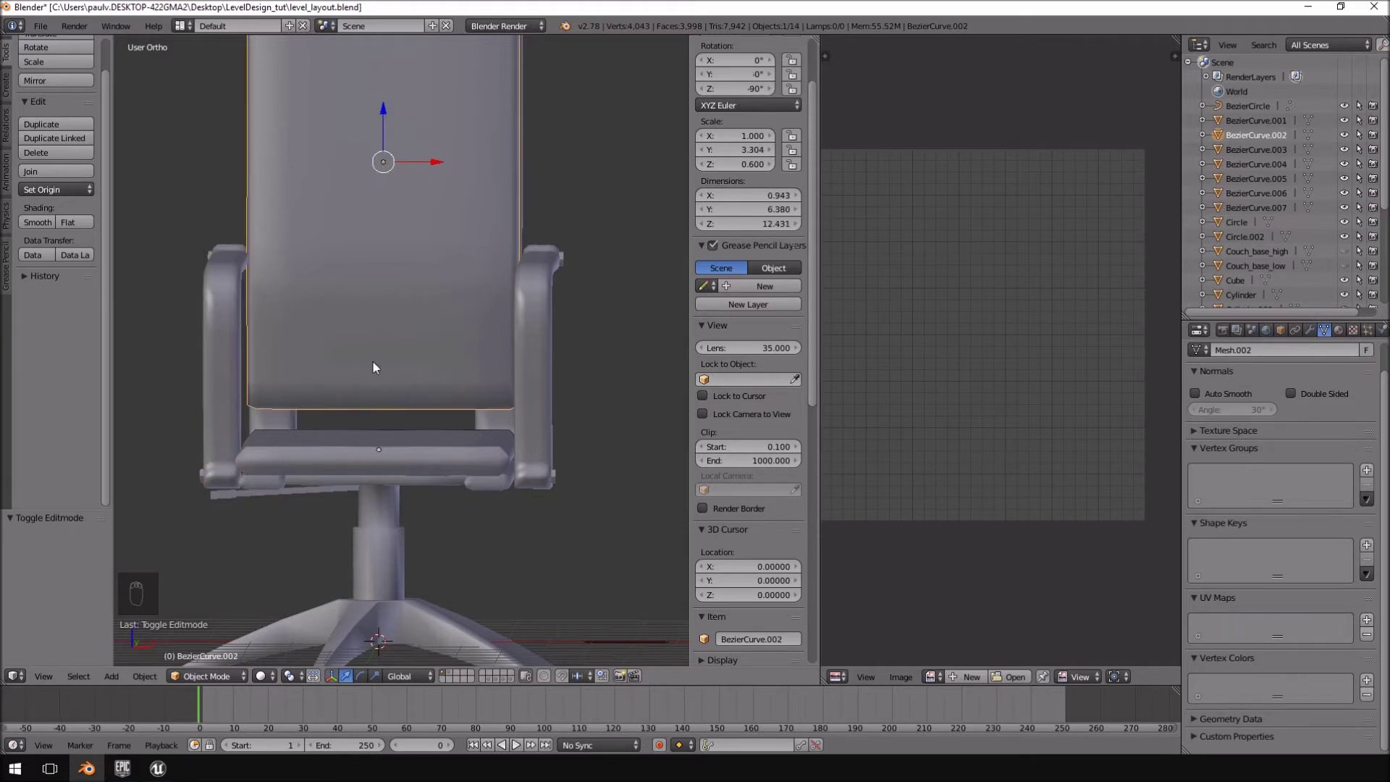
pyautogui.moveTo(372, 361); pyautogui.dragTo(376, 330, button='middle')
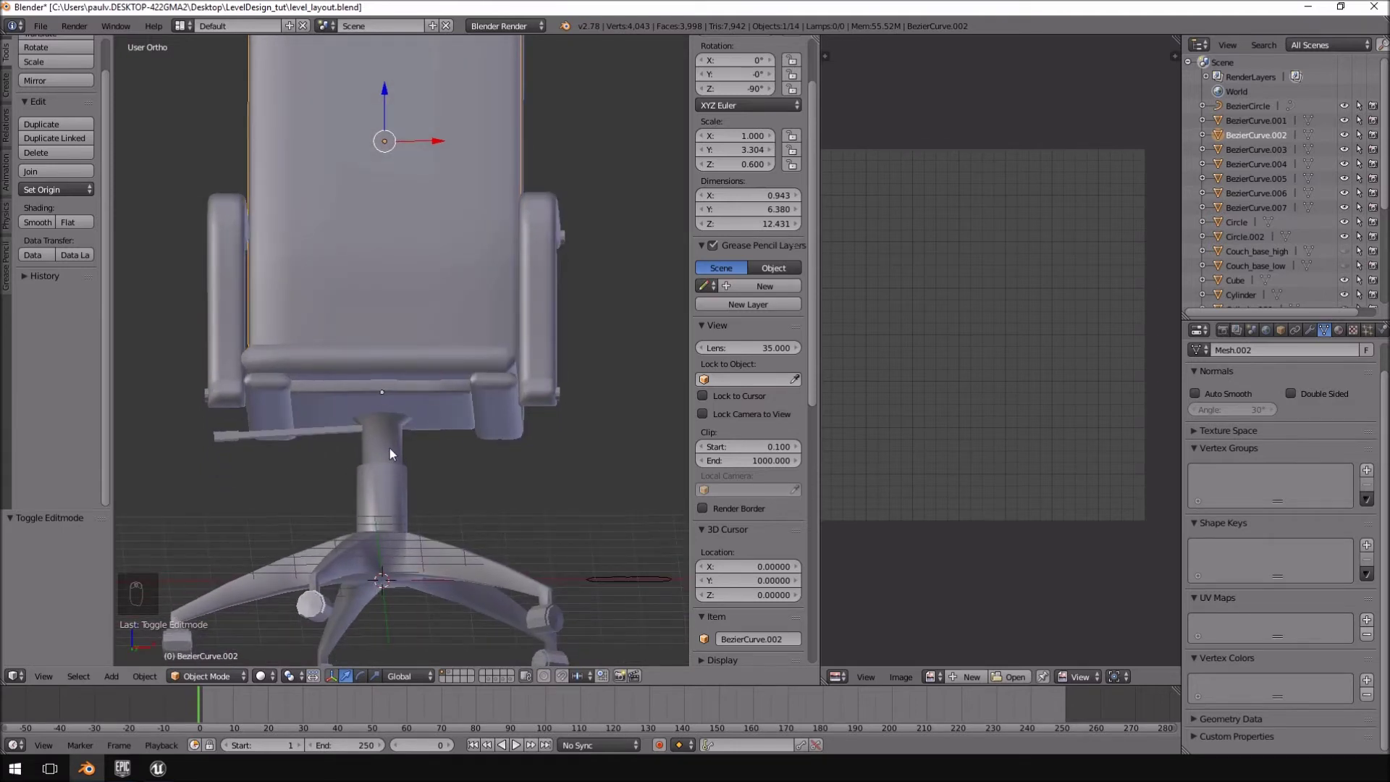
pyautogui.moveTo(385, 405); pyautogui.dragTo(608, 489, button='middle')
pyautogui.press('KP_1')
pyautogui.scroll(1, 421, 384)
pyautogui.moveTo(556, 488); pyautogui.dragTo(422, 403, button='middle')
pyautogui.scroll(-3, 568, 443)
pyautogui.press('Tab')
pyautogui.moveTo(536, 255); pyautogui.dragTo(449, 232, button='middle')
pyautogui.scroll(4, 441, 220)
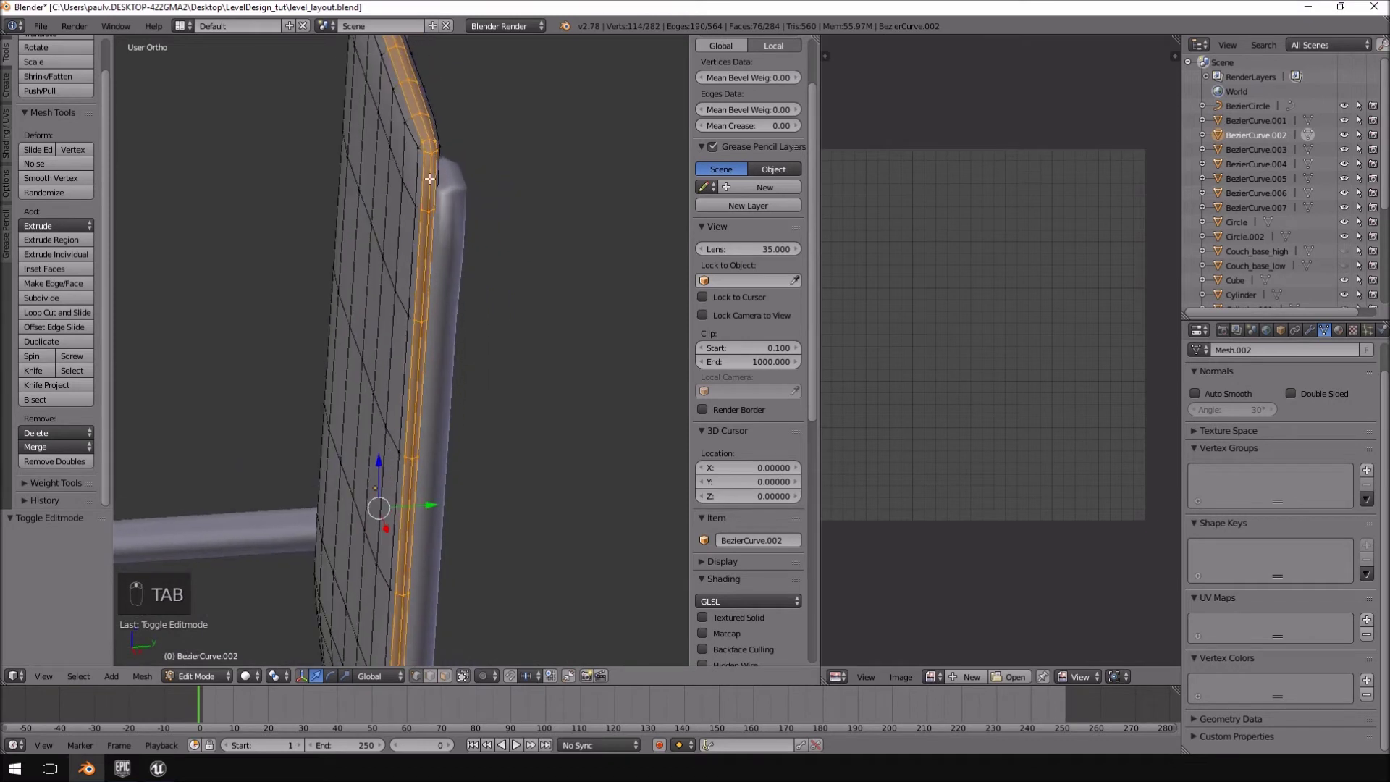
# - Mark the edge loop around the backrest cushion's outer border as a seam
pyautogui.press('a')
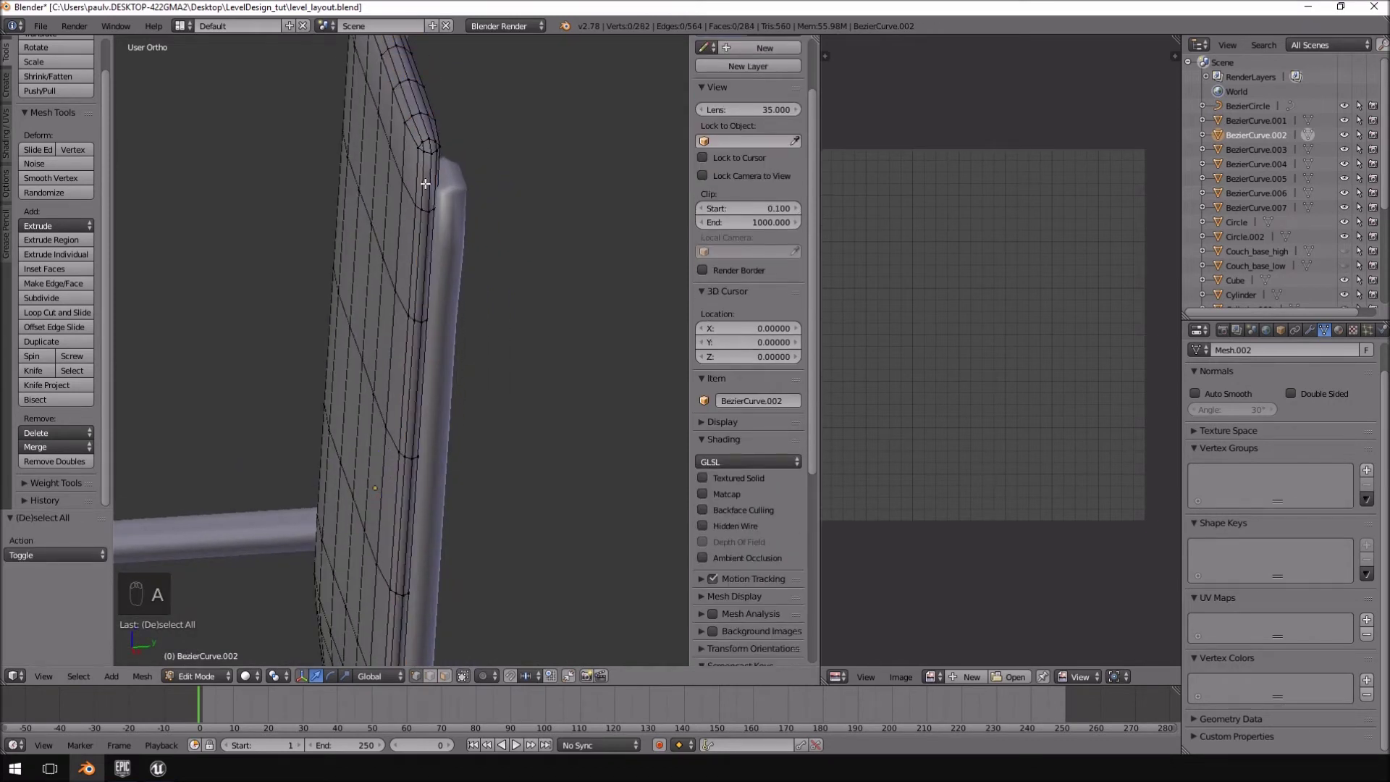
pyautogui.keyDown('alt'); pyautogui.rightClick(429, 176); pyautogui.keyUp('alt')
pyautogui.moveTo(430, 176); pyautogui.dragTo(528, 346, button='middle')
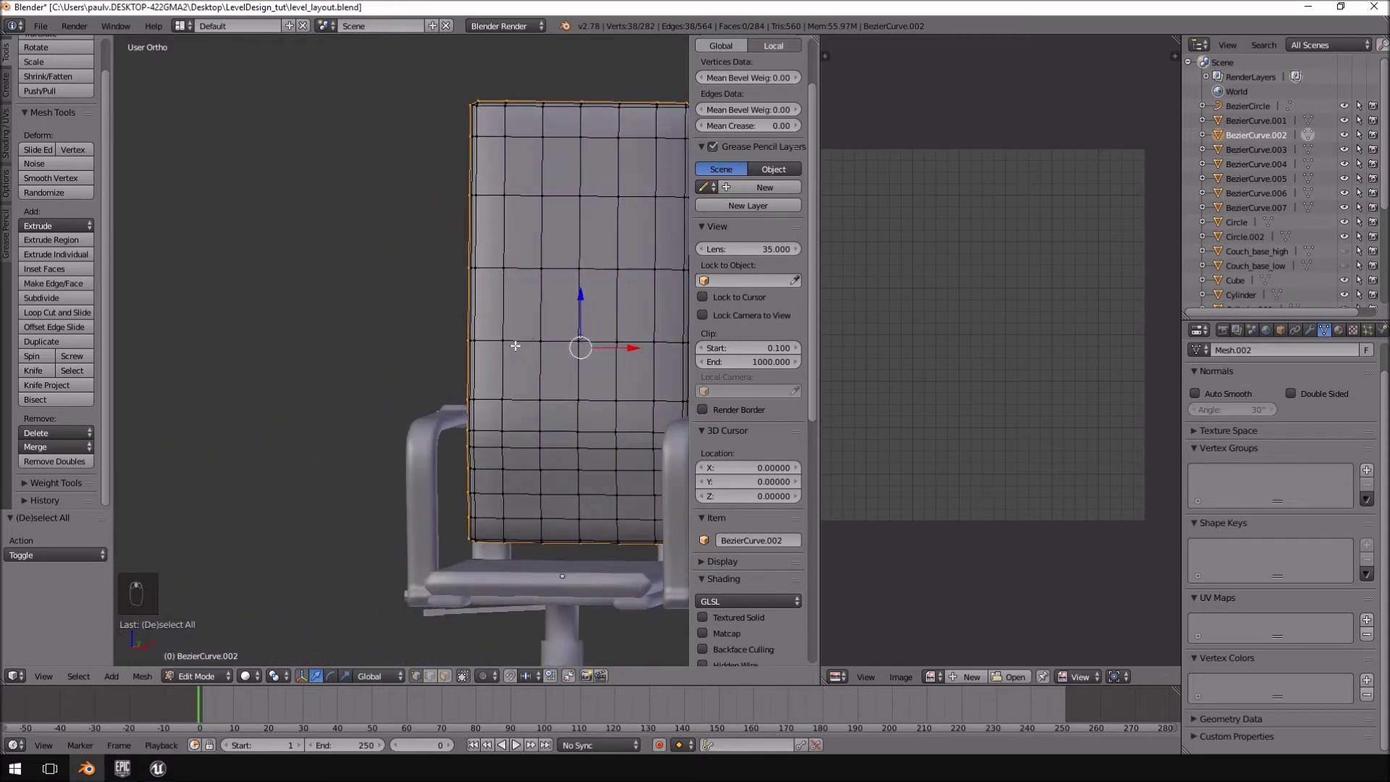
pyautogui.hotkey('ctrl', 'e')
pyautogui.click(515, 345)
# - Unwrap all faces of the backrest cushion and set the unwrap method to Conformal
pyautogui.press('a')
pyautogui.press('a')
pyautogui.press('a')
pyautogui.press('u')
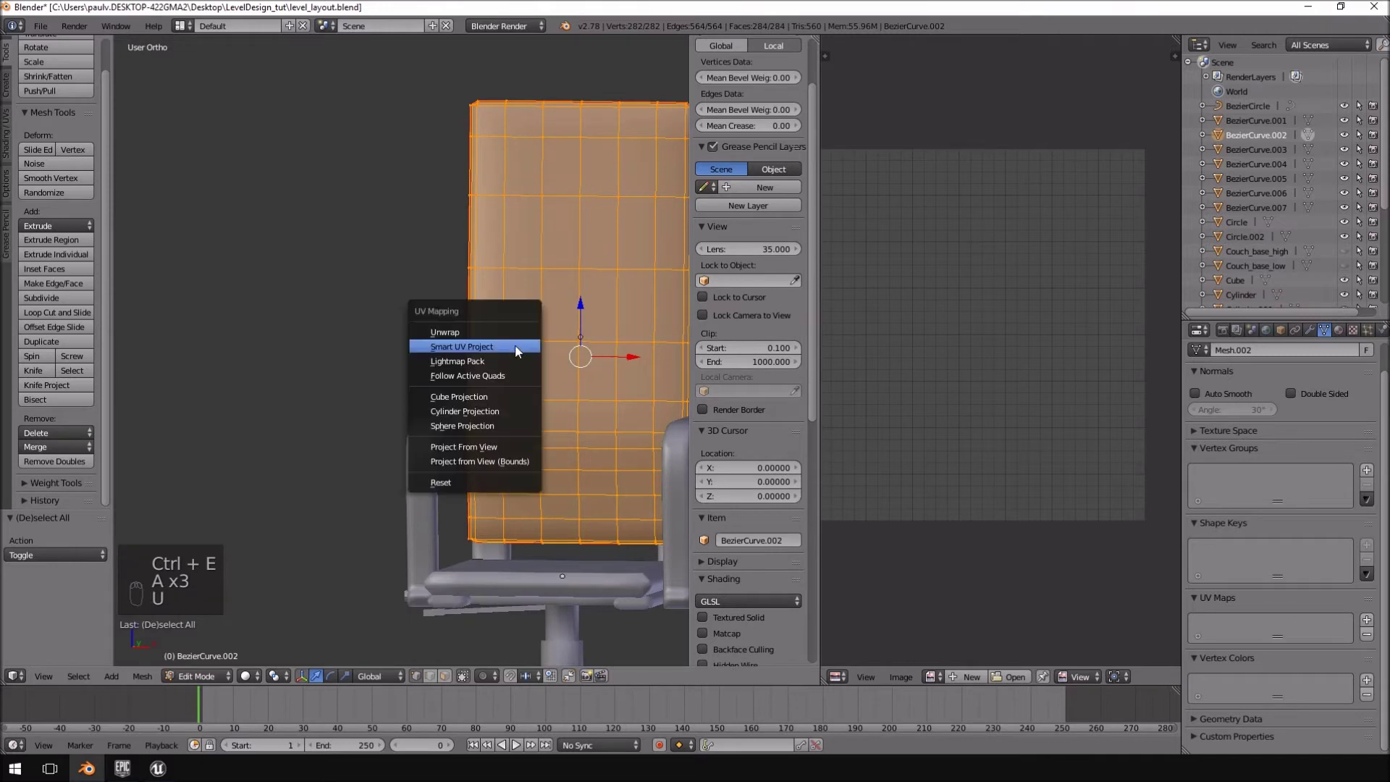
pyautogui.click(515, 345)
pyautogui.click(511, 458)
pyautogui.press('u')
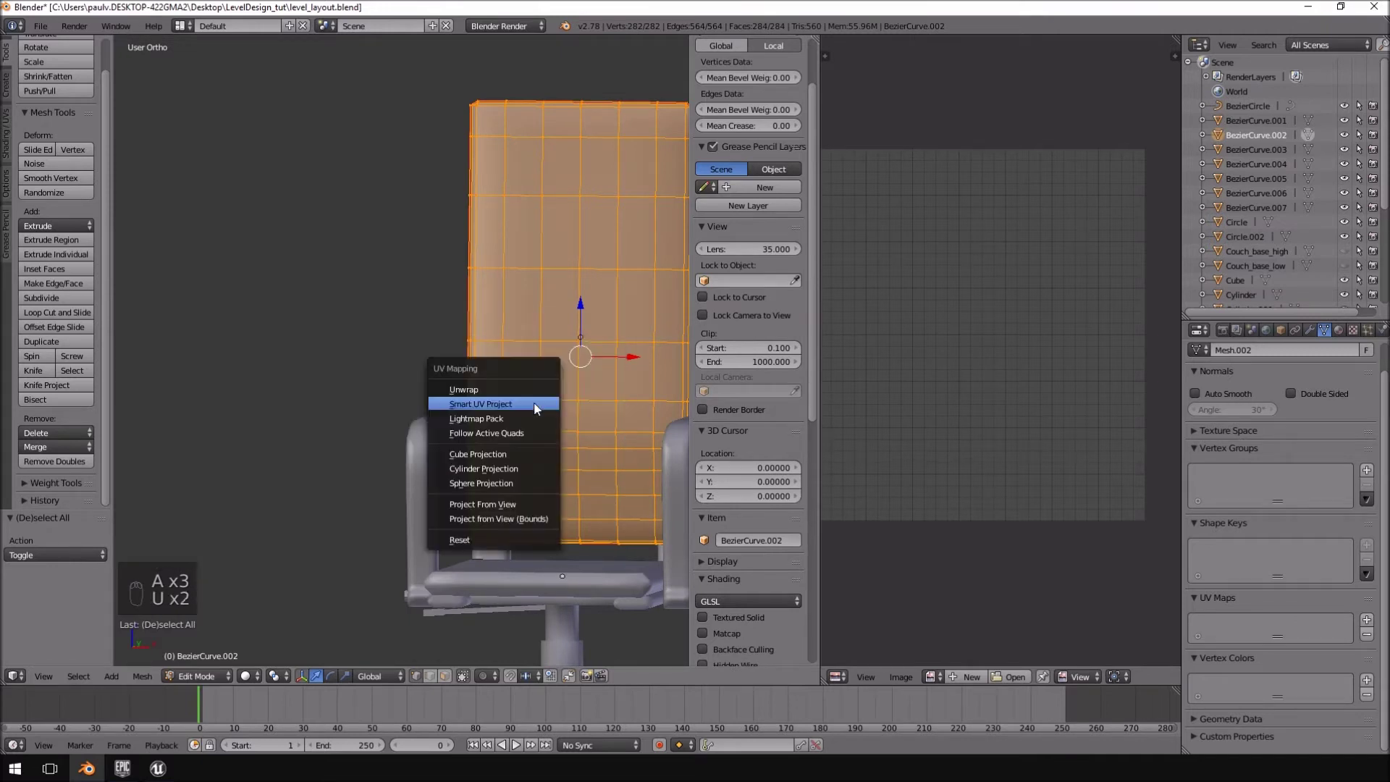
pyautogui.click(514, 385)
pyautogui.scroll(6, 951, 335)
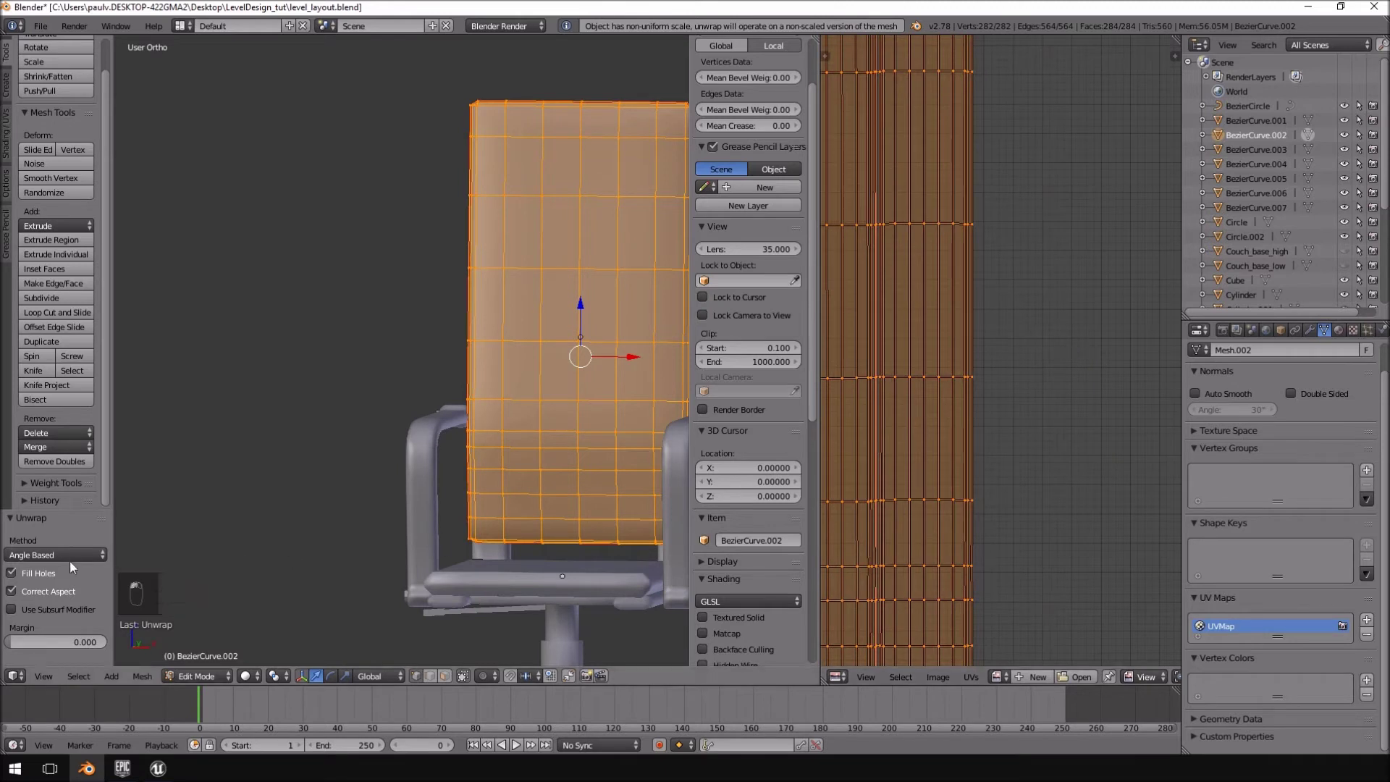
pyautogui.click(50, 555)
pyautogui.click(55, 522)
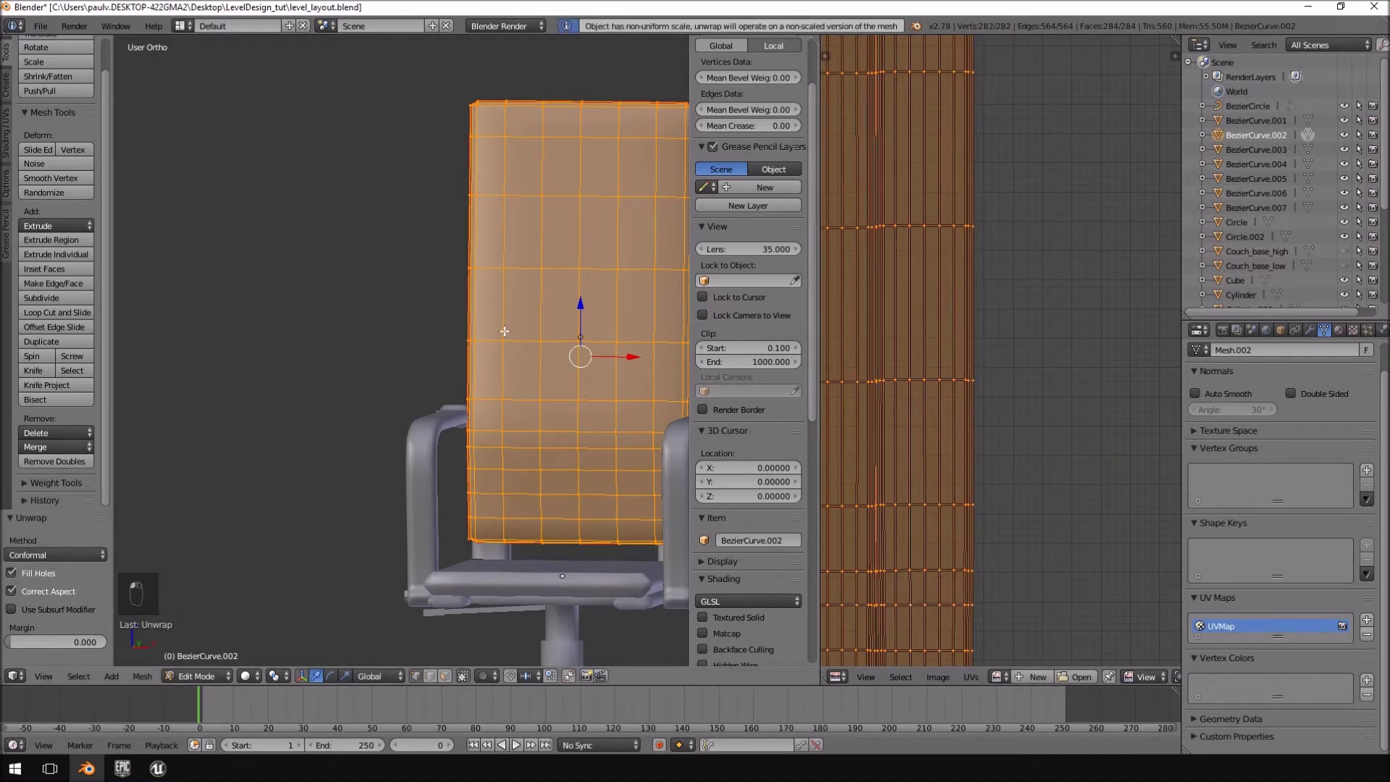
pyautogui.scroll(-3, 521, 315)
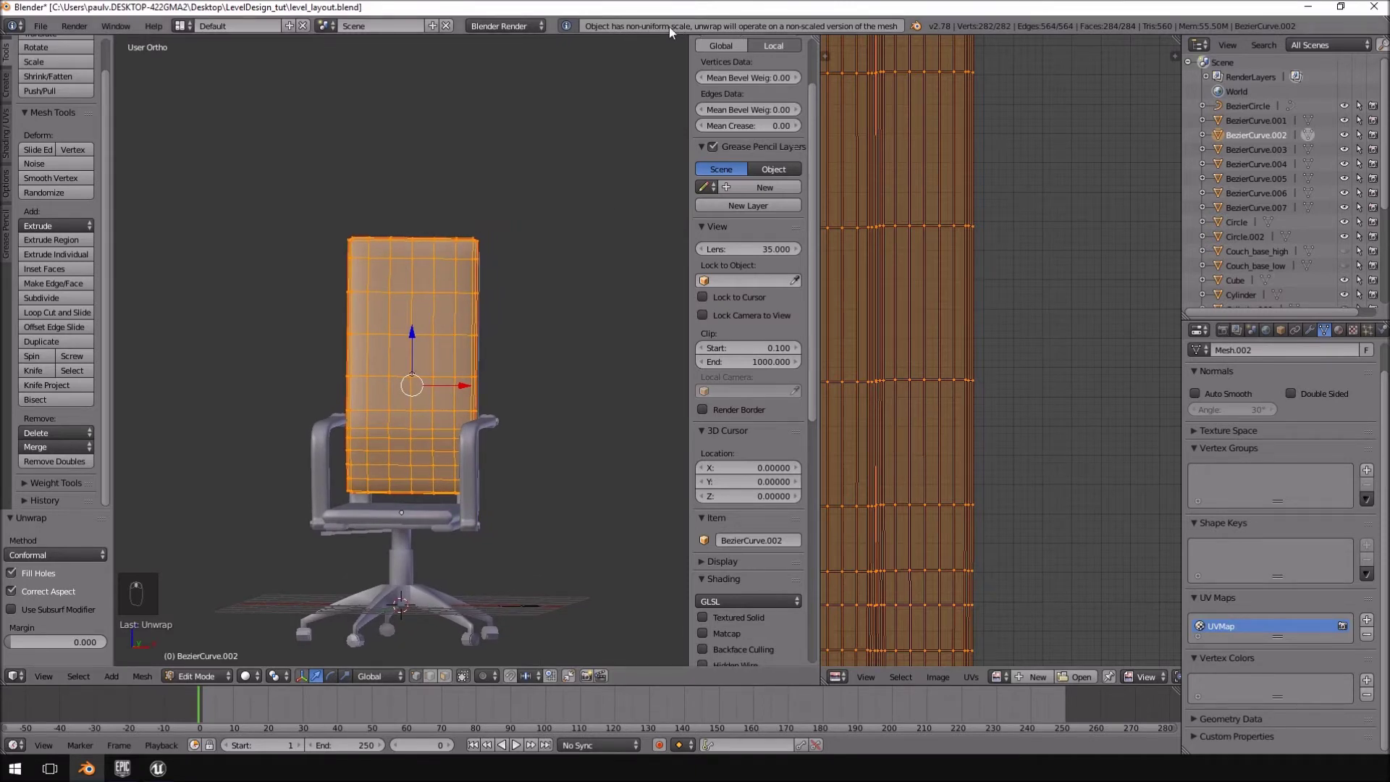
# - Return to Object Mode, select all visible objects and apply their scale
pyautogui.press('Tab')
pyautogui.press('Tab')
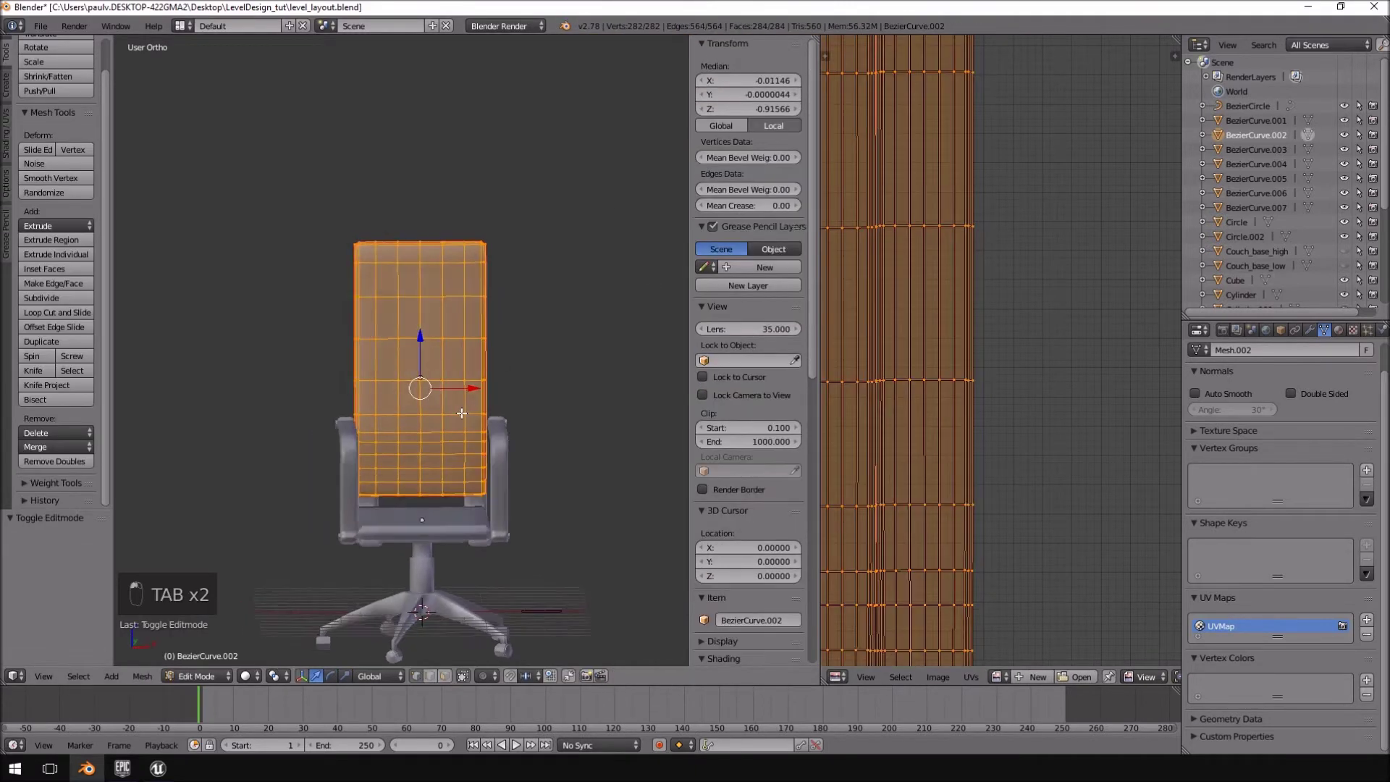
pyautogui.press('Tab')
pyautogui.press('a')
pyautogui.press('a')
pyautogui.press('a')
pyautogui.press('a')
pyautogui.press('a')
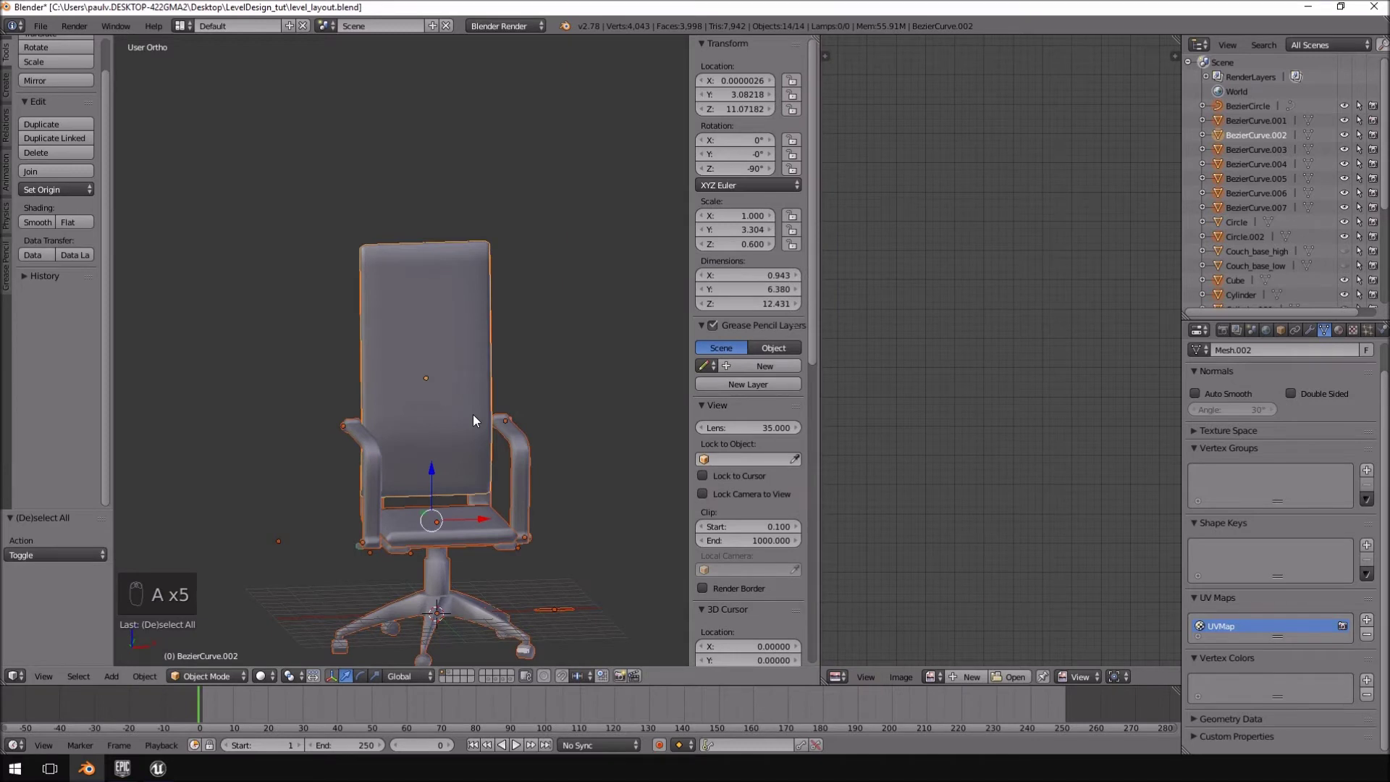
pyautogui.hotkey('ctrl', 'a')
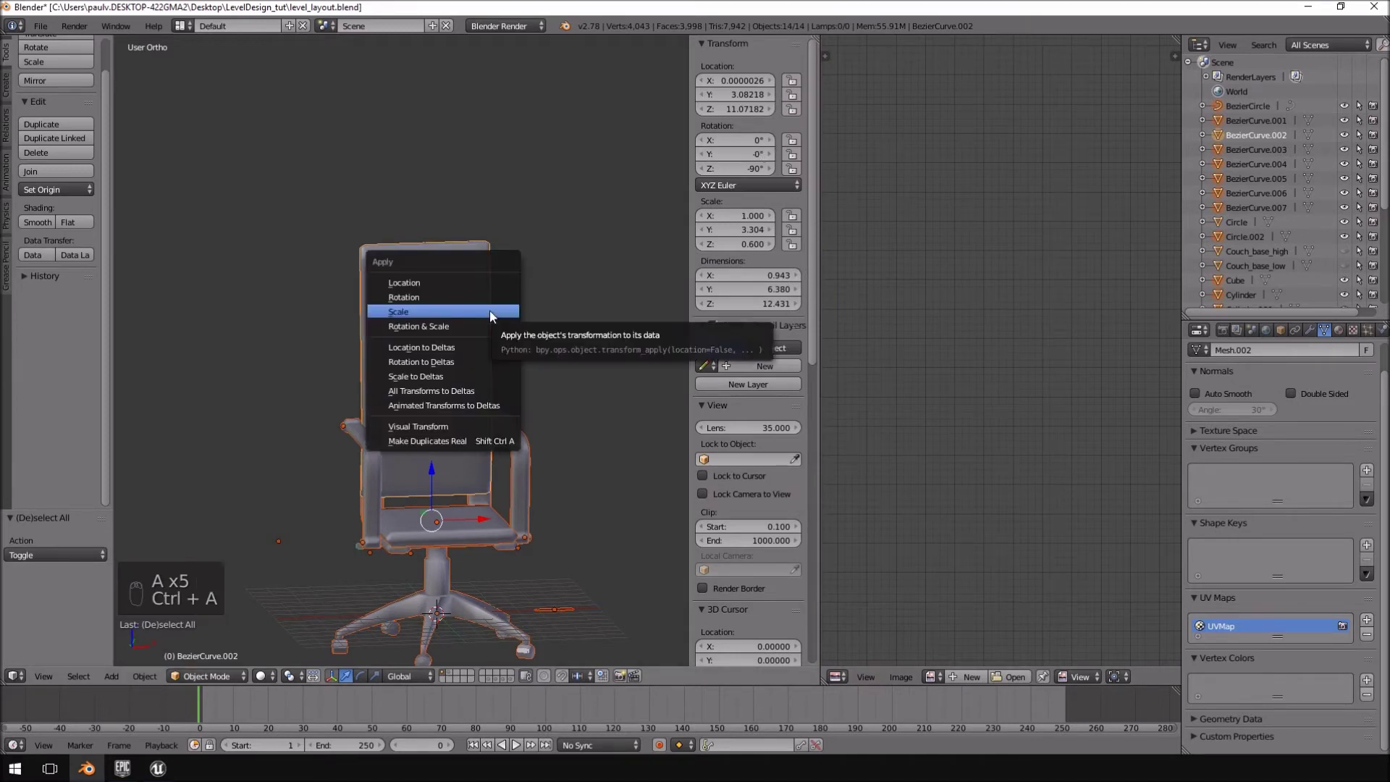
pyautogui.click(489, 311)
# - Reopen the backrest cushion in Edit Mode and unwrap it again with the applied scale
pyautogui.rightClick(483, 306)
pyautogui.press('Tab')
pyautogui.moveTo(449, 300); pyautogui.dragTo(374, 288, button='middle')
pyautogui.press('a')
pyautogui.press('a')
pyautogui.press('Tab')
pyautogui.rightClick(439, 280)
pyautogui.press('Tab')
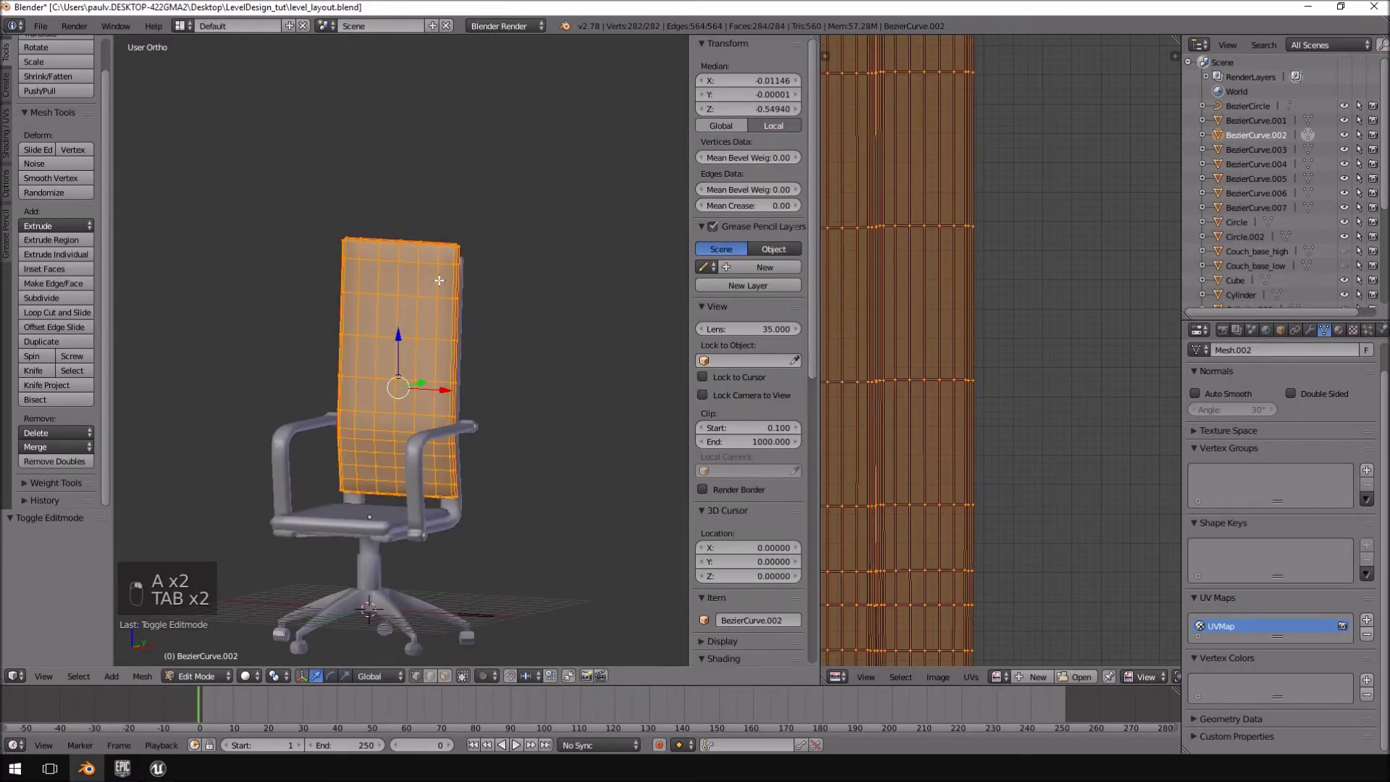
pyautogui.press('u')
pyautogui.click(439, 280)
pyautogui.scroll(-4, 1056, 318)
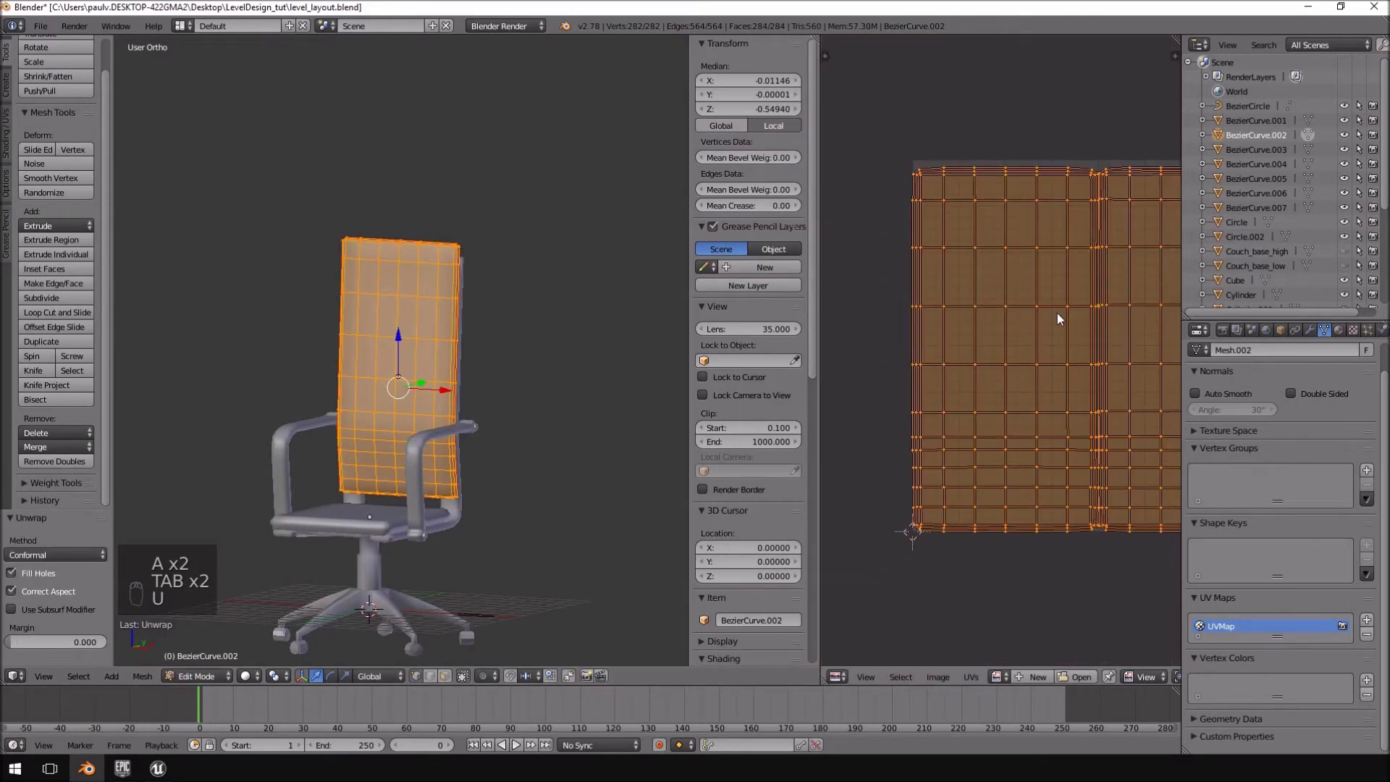
# - Examine the backrest cushion's new UV islands for distortion and compare them with the 3D mesh
pyautogui.moveTo(1057, 313); pyautogui.dragTo(894, 311, button='middle')
pyautogui.scroll(3, 993, 346)
pyautogui.moveTo(993, 346); pyautogui.dragTo(1157, 398, button='middle')
pyautogui.scroll(3, 992, 350)
pyautogui.moveTo(926, 342); pyautogui.dragTo(1024, 429, button='middle')
pyautogui.moveTo(1047, 272); pyautogui.dragTo(1000, 323, button='middle')
pyautogui.scroll(1, 1035, 366)
pyautogui.scroll(-5, 1019, 380)
pyautogui.moveTo(405, 335)
pyautogui.mouseDown(button='middle')
pyautogui.moveTo(268, 333)
pyautogui.moveTo(466, 323)
pyautogui.moveTo(478, 329)
pyautogui.moveTo(427, 391)
pyautogui.moveTo(460, 413)
pyautogui.moveTo(408, 328)
pyautogui.mouseUp(button='middle')
pyautogui.scroll(4, 427, 390)
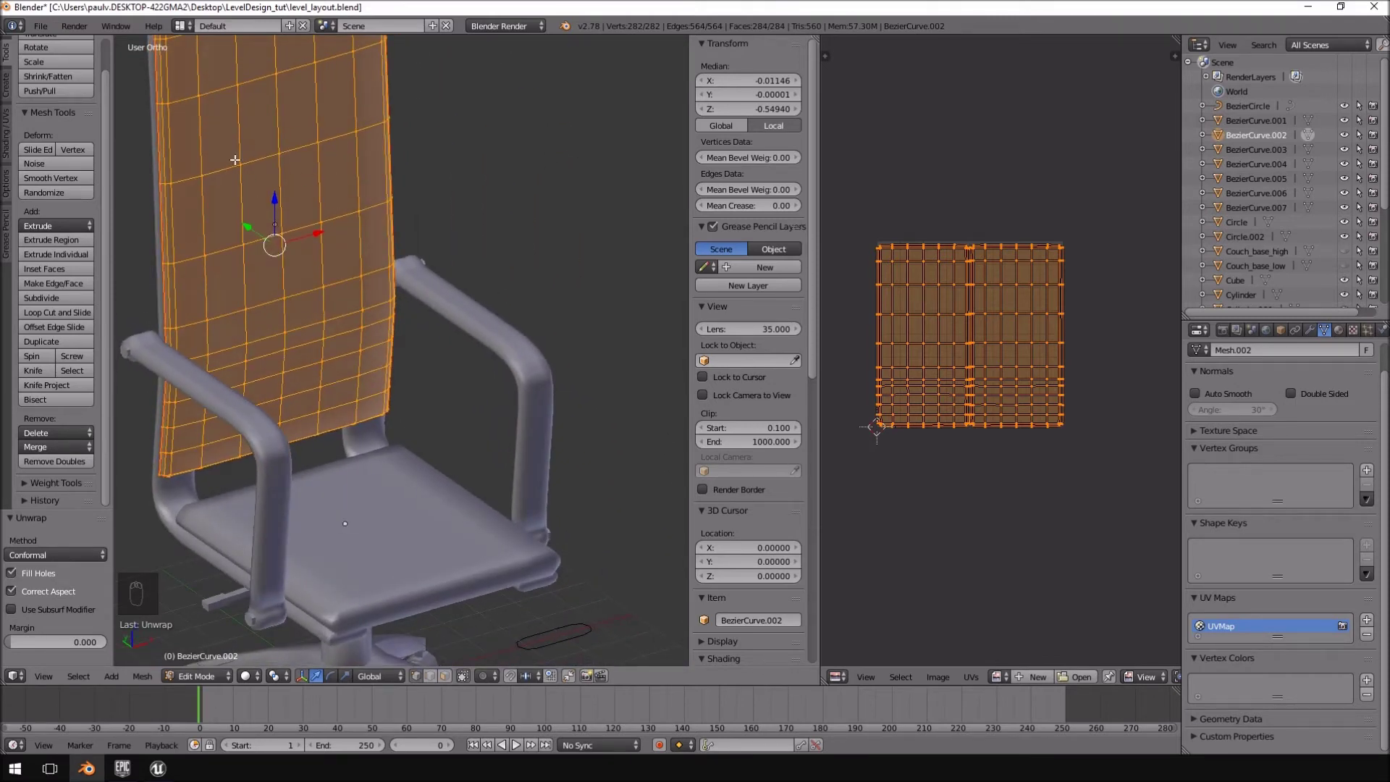
pyautogui.moveTo(357, 209); pyautogui.dragTo(329, 261, button='middle')
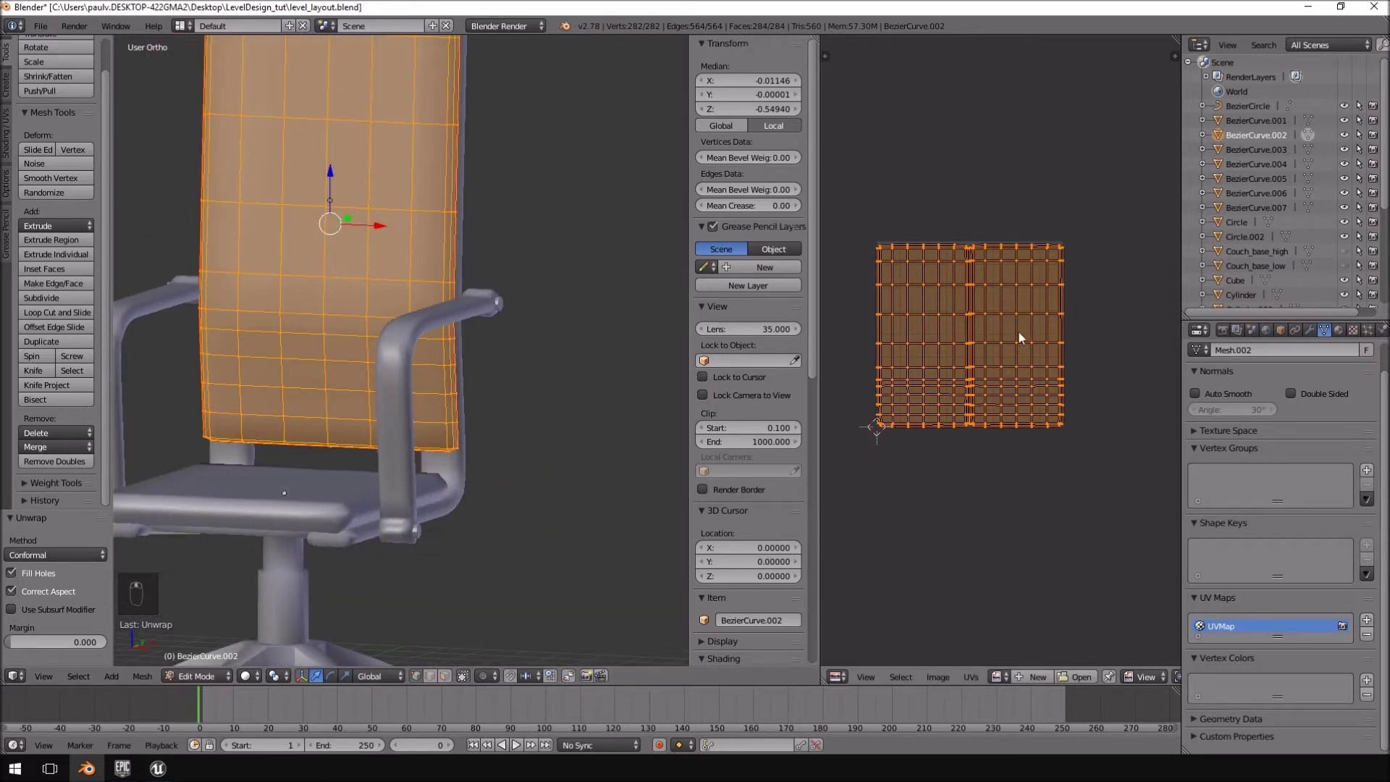
# - Leave the backrest cushion and open the armrest in Edit Mode with its tube in close view
pyautogui.moveTo(246, 238); pyautogui.dragTo(346, 346, button='middle')
pyautogui.press('Tab')
pyautogui.rightClick(312, 387)
pyautogui.moveTo(358, 407); pyautogui.dragTo(702, 380, button='middle')
pyautogui.press('Tab')
pyautogui.scroll(2, 304, 388)
pyautogui.scroll(2, 304, 388)
pyautogui.scroll(4, 939, 324)
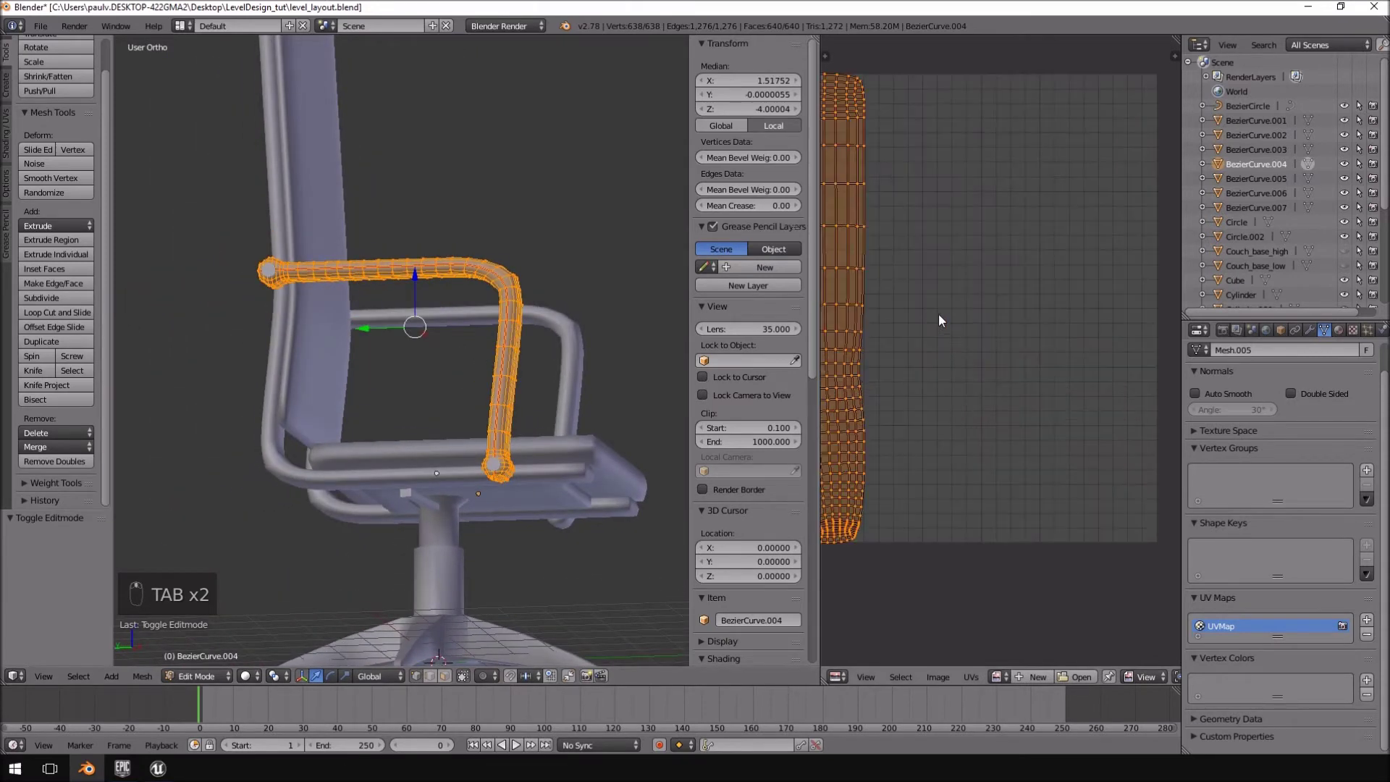
pyautogui.scroll(-3, 931, 260)
pyautogui.scroll(5, 507, 333)
# - Clear the selection and mark an edge loop running along the armrest tube as a seam
pyautogui.press('a')
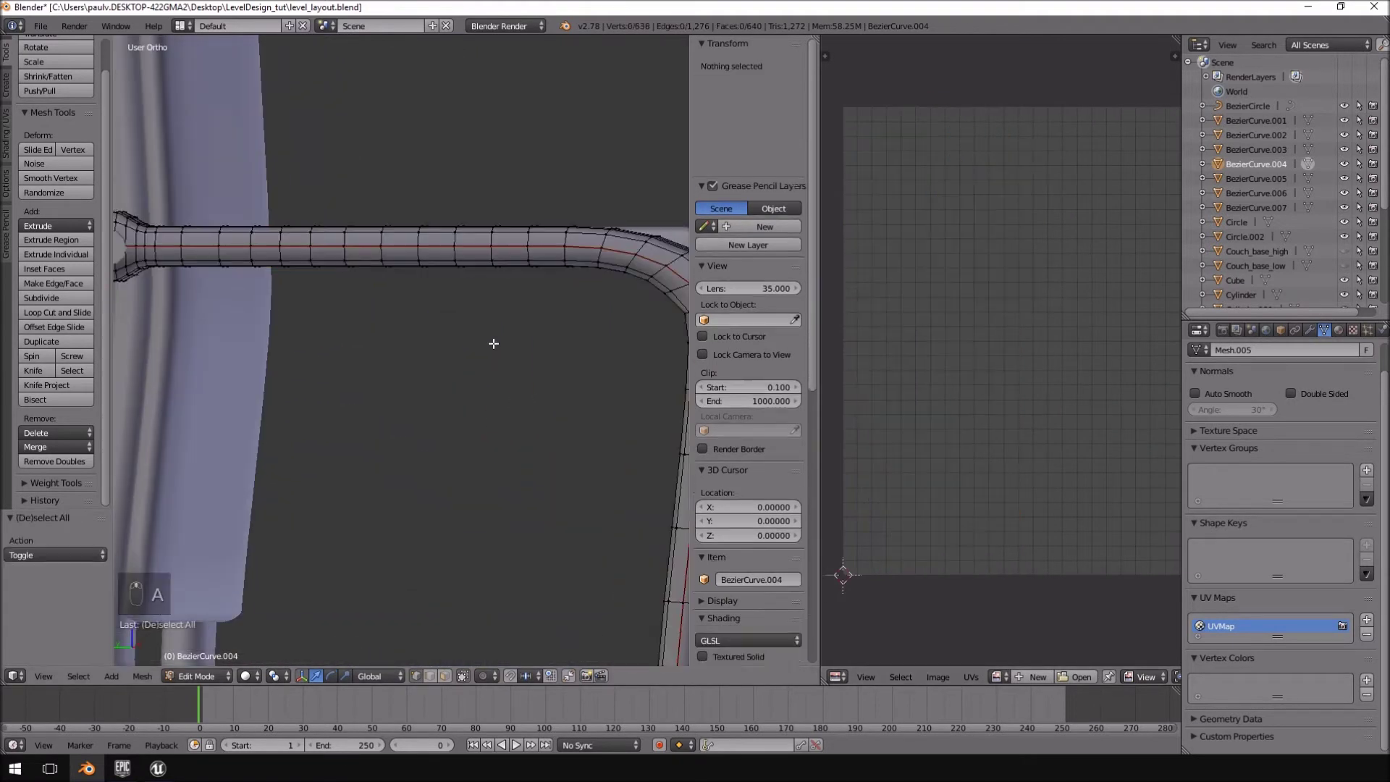
pyautogui.moveTo(583, 331); pyautogui.dragTo(392, 298, button='middle')
pyautogui.scroll(-2, 500, 320)
pyautogui.press('space')
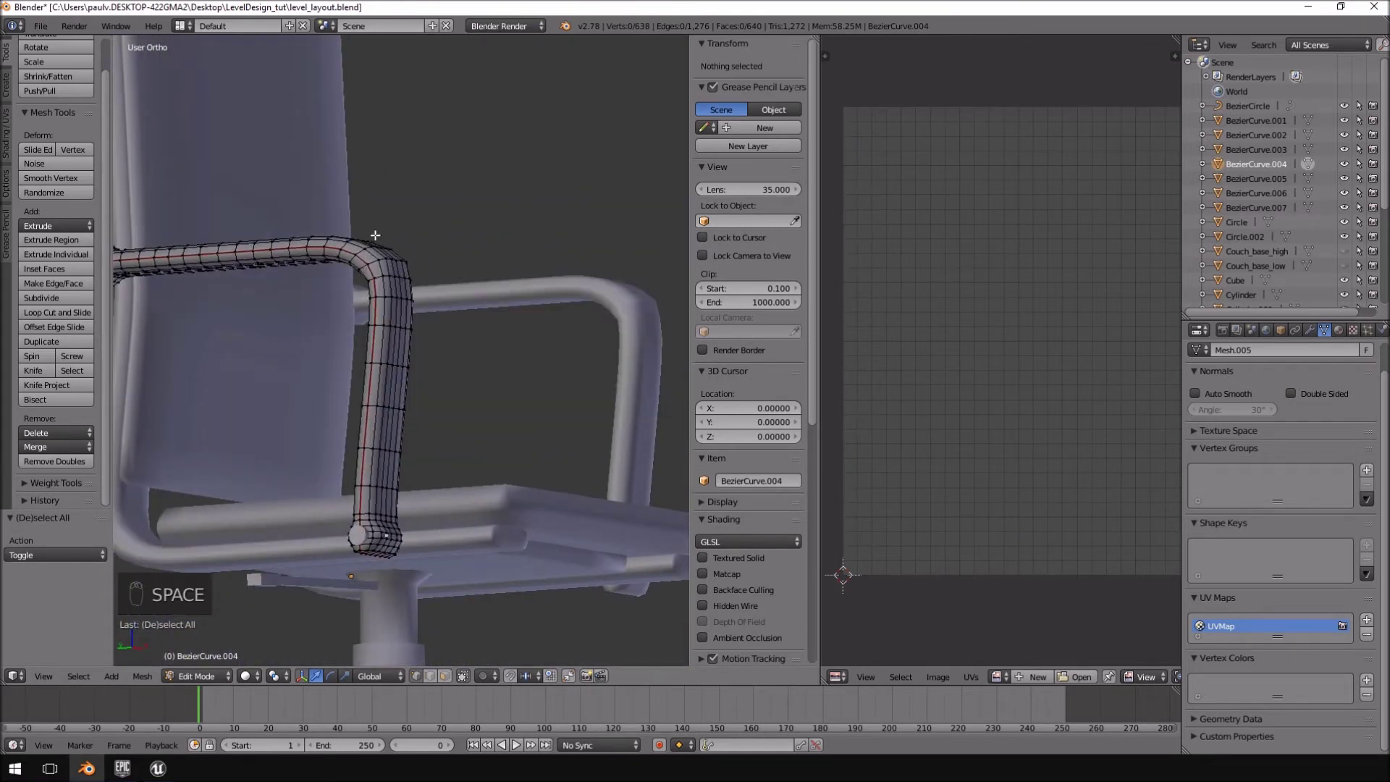
pyautogui.keyDown('alt'); pyautogui.rightClick(366, 260); pyautogui.keyUp('alt')
pyautogui.moveTo(366, 259); pyautogui.dragTo(413, 338, button='middle')
pyautogui.hotkey('ctrl', 'e')
pyautogui.click(516, 298)
# - Unwrap all faces of the armrest and check the shape of its UV islands
pyautogui.press('a')
pyautogui.press('a')
pyautogui.press('u')
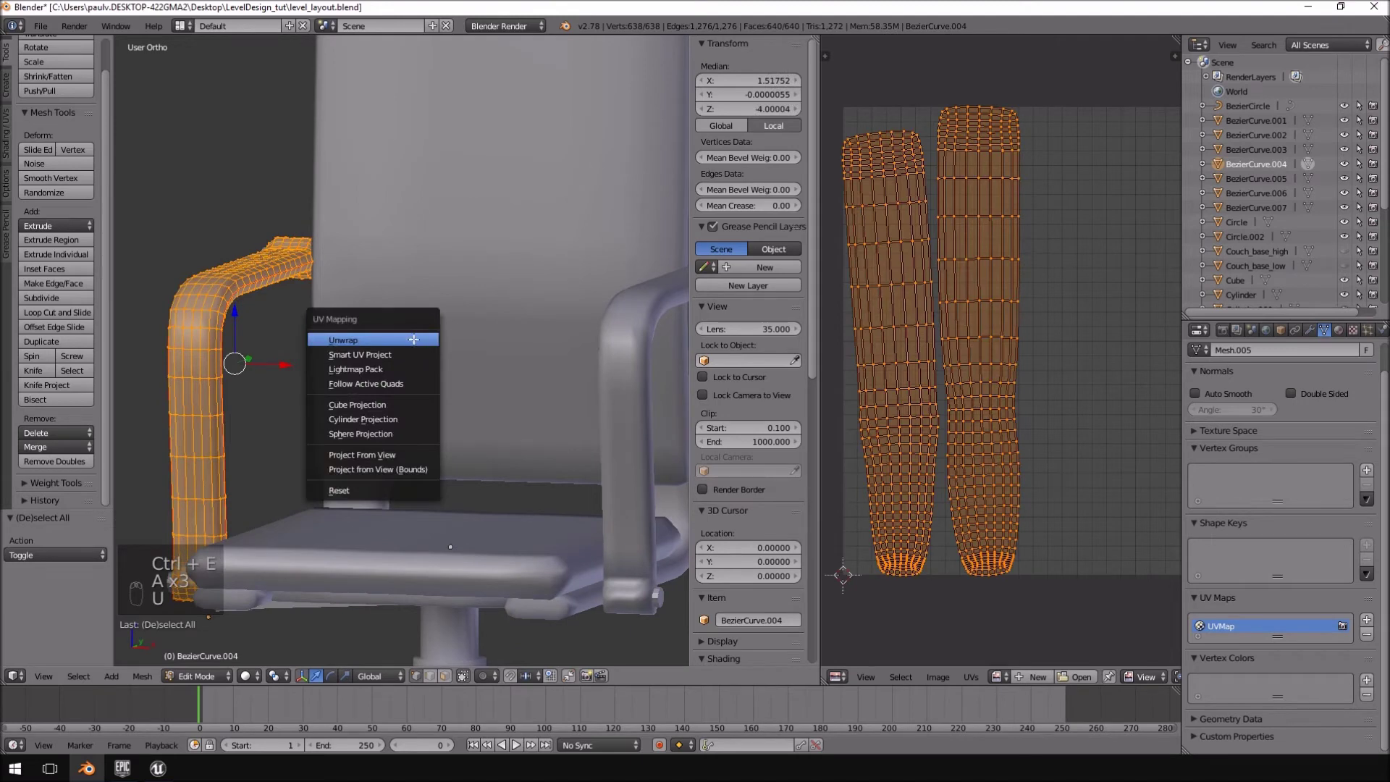
pyautogui.click(414, 338)
pyautogui.scroll(-1, 1062, 389)
pyautogui.moveTo(1064, 397); pyautogui.dragTo(978, 249, button='middle')
pyautogui.scroll(2, 1035, 333)
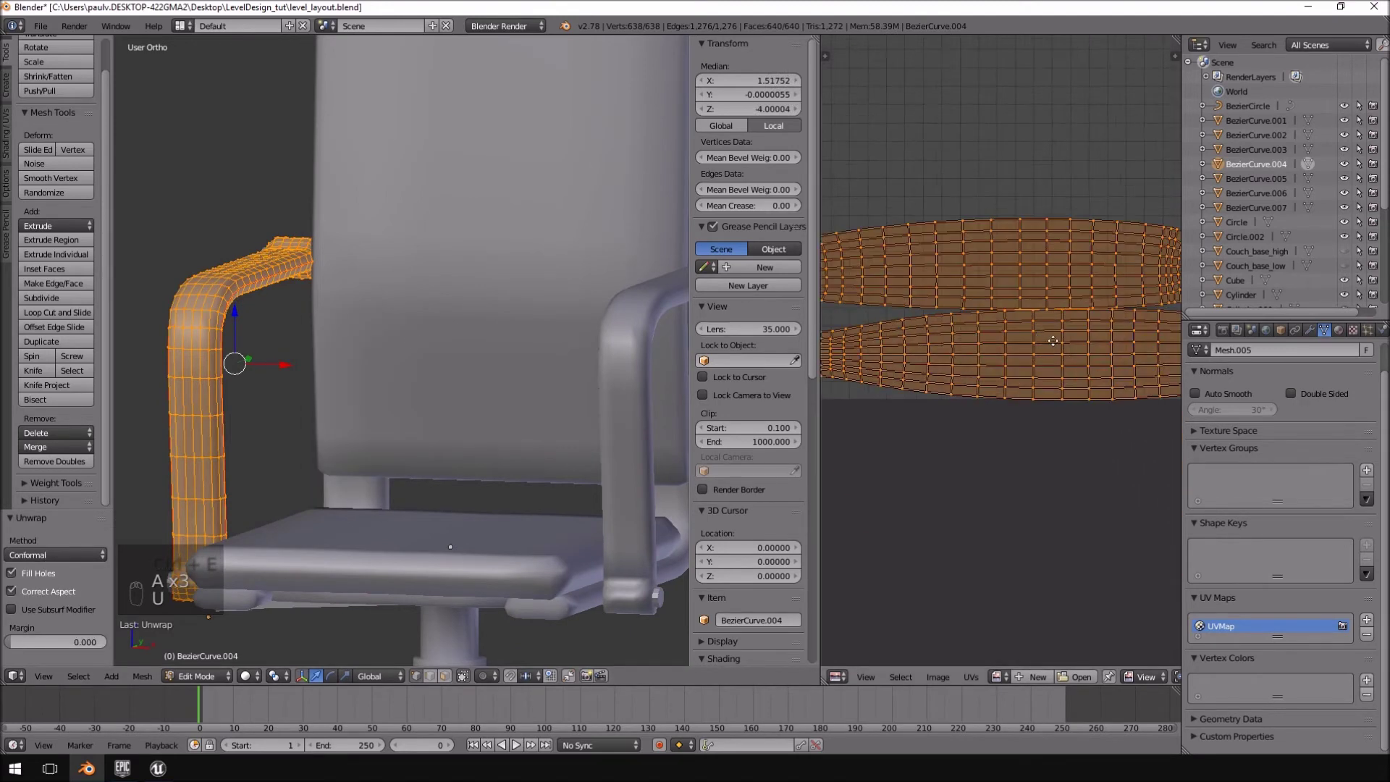
pyautogui.moveTo(1053, 339); pyautogui.dragTo(1025, 440, button='middle')
pyautogui.keyDown('shift'); pyautogui.moveTo(217, 434); pyautogui.dragTo(250, 439, button='middle'); pyautogui.keyUp('shift')
# - Switch the armrest's unwrap method to Angle Based and check the resulting UV islands
pyautogui.click(54, 555)
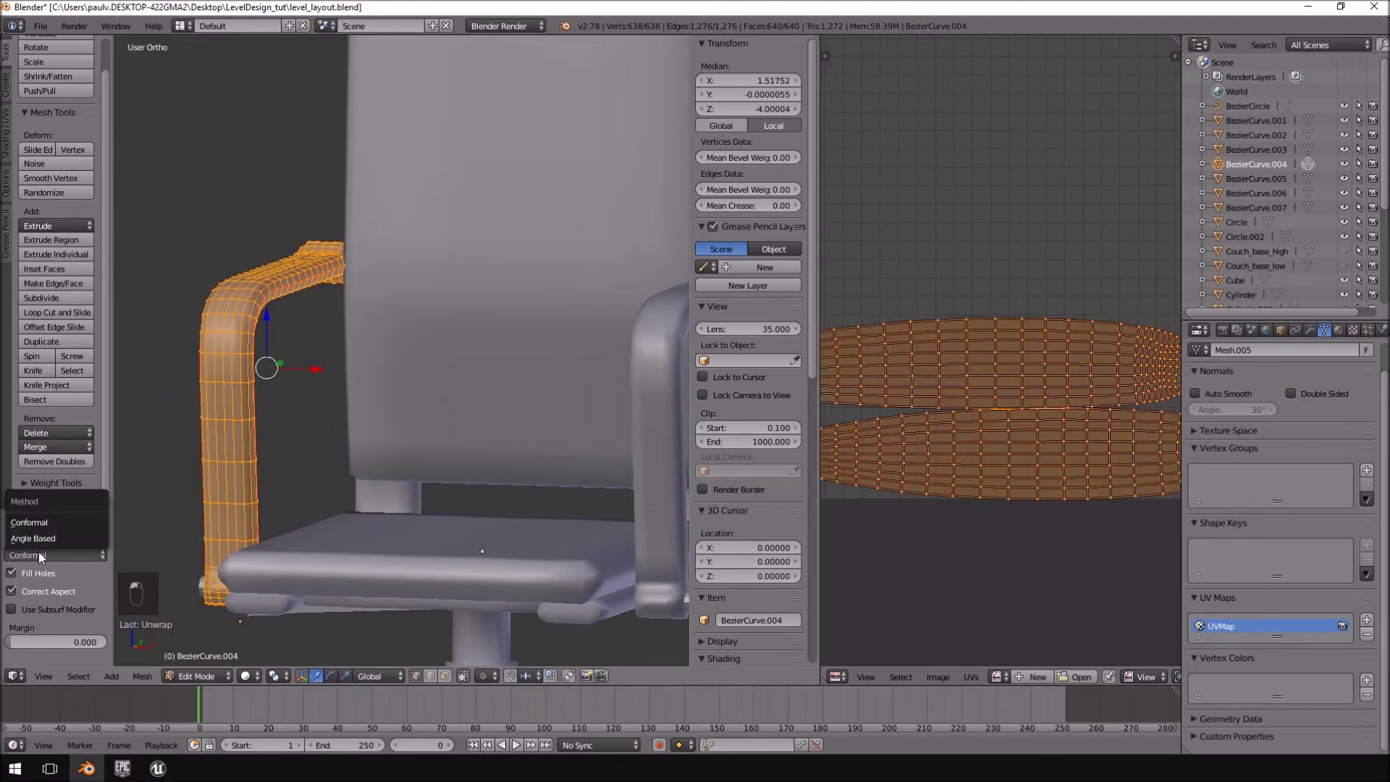
pyautogui.click(43, 538)
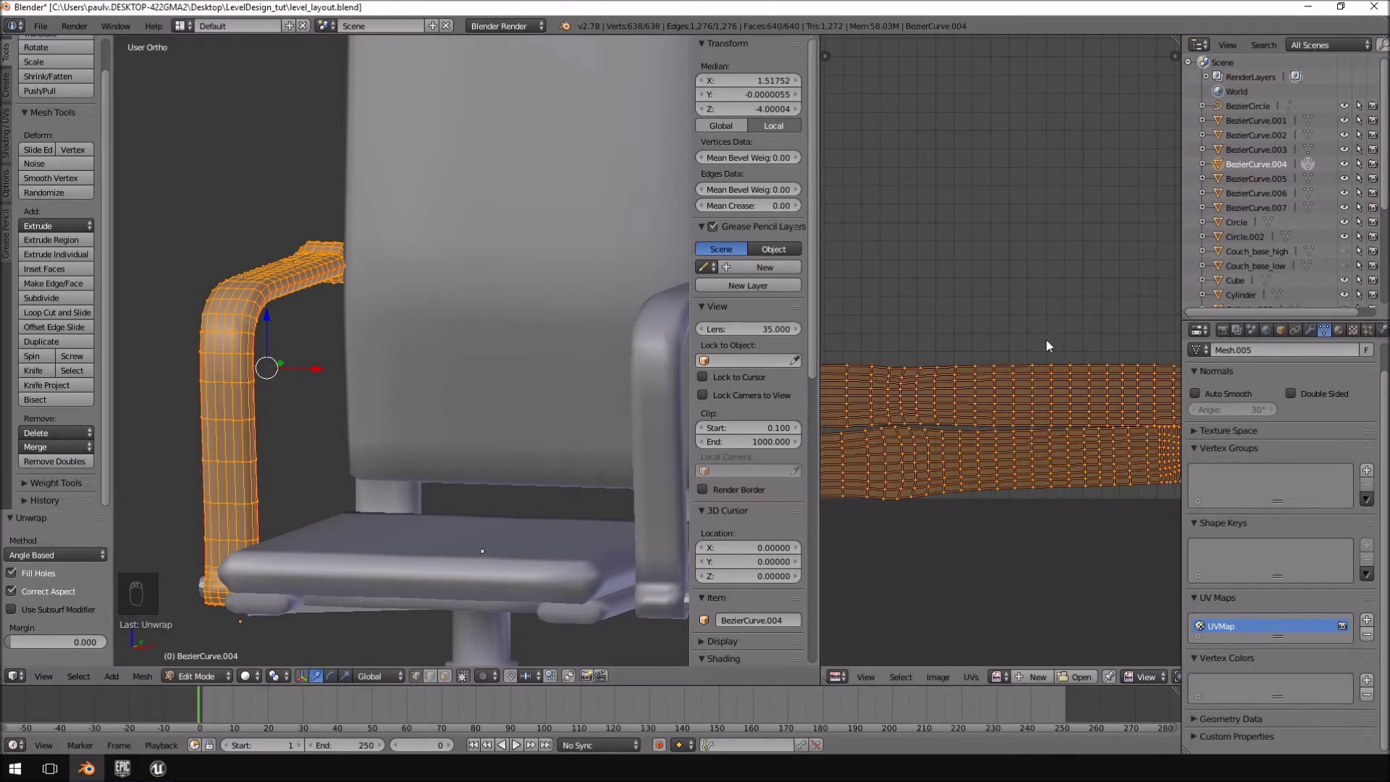
pyautogui.scroll(-2, 1019, 337)
pyautogui.moveTo(1054, 392); pyautogui.dragTo(1024, 438, button='middle')
pyautogui.scroll(3, 1106, 351)
pyautogui.moveTo(489, 390); pyautogui.dragTo(458, 440, button='middle')
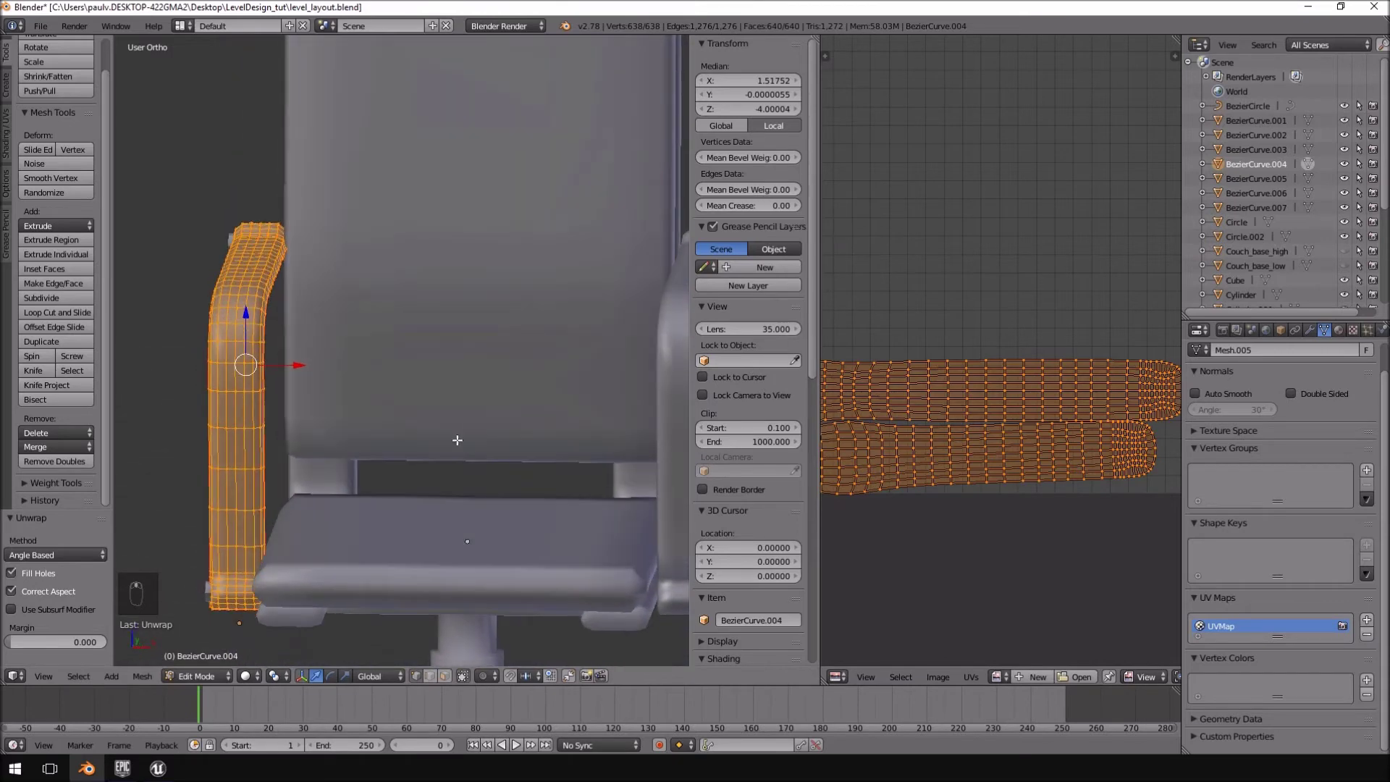
# - Leave the armrest, open the chair's frame tubes in Edit Mode and mark an edge loop along one tube as a seam
pyautogui.press('Tab')
pyautogui.rightClick(334, 479)
pyautogui.press('Tab')
pyautogui.moveTo(334, 479); pyautogui.dragTo(474, 432, button='middle')
pyautogui.keyDown('shift'); pyautogui.moveTo(304, 457); pyautogui.dragTo(406, 381, button='middle'); pyautogui.keyUp('shift')
pyautogui.scroll(3, 406, 440)
pyautogui.scroll(-1, 406, 381)
pyautogui.scroll(-1, 1001, 351)
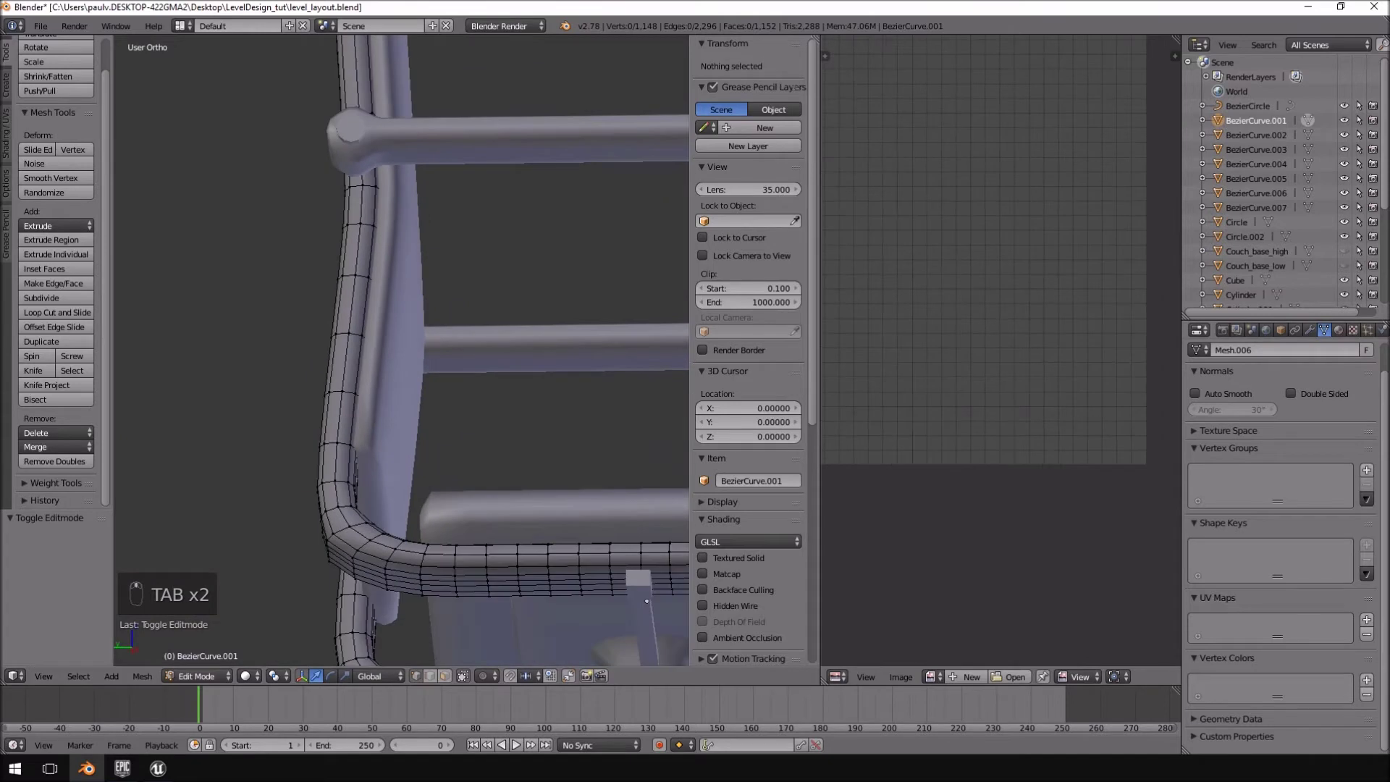
pyautogui.keyDown('alt'); pyautogui.rightClick(340, 409); pyautogui.keyUp('alt')
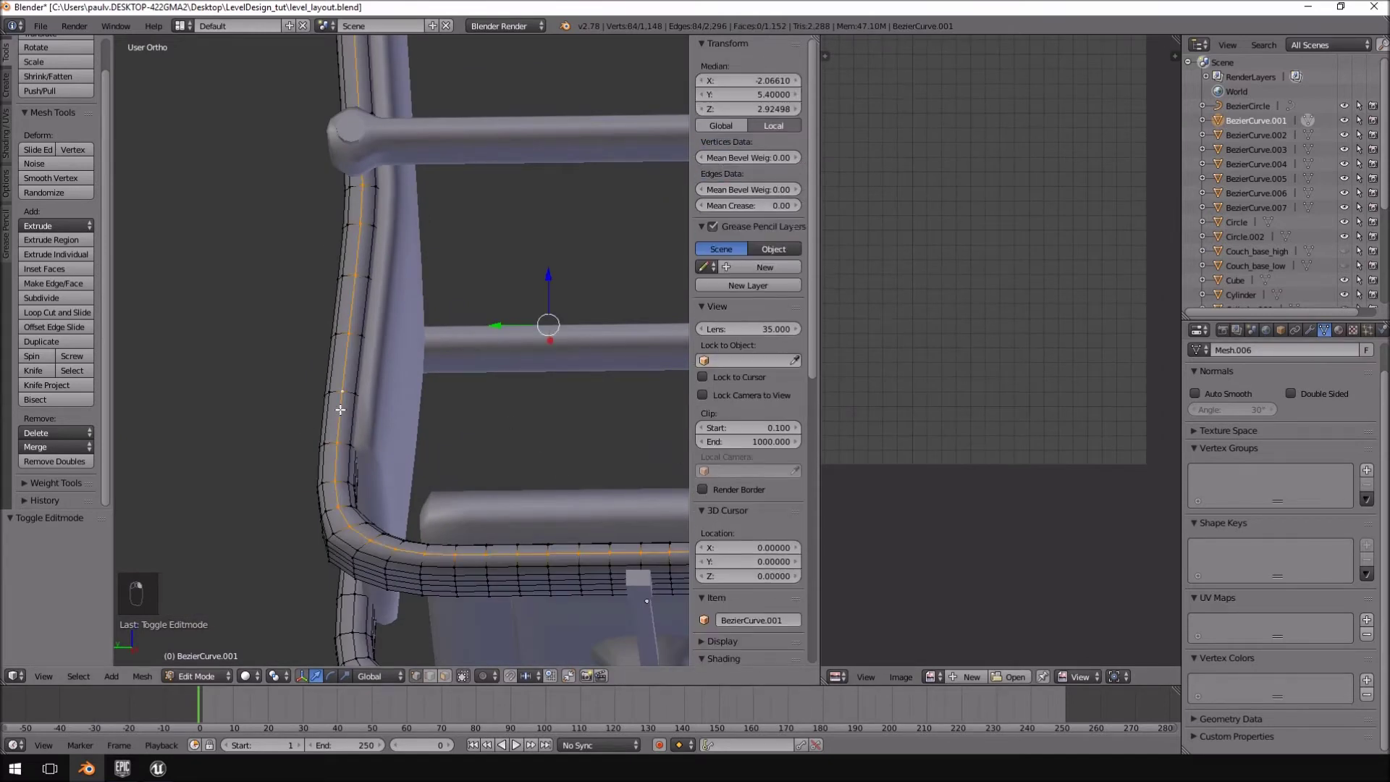
pyautogui.moveTo(425, 332); pyautogui.dragTo(312, 273, button='middle')
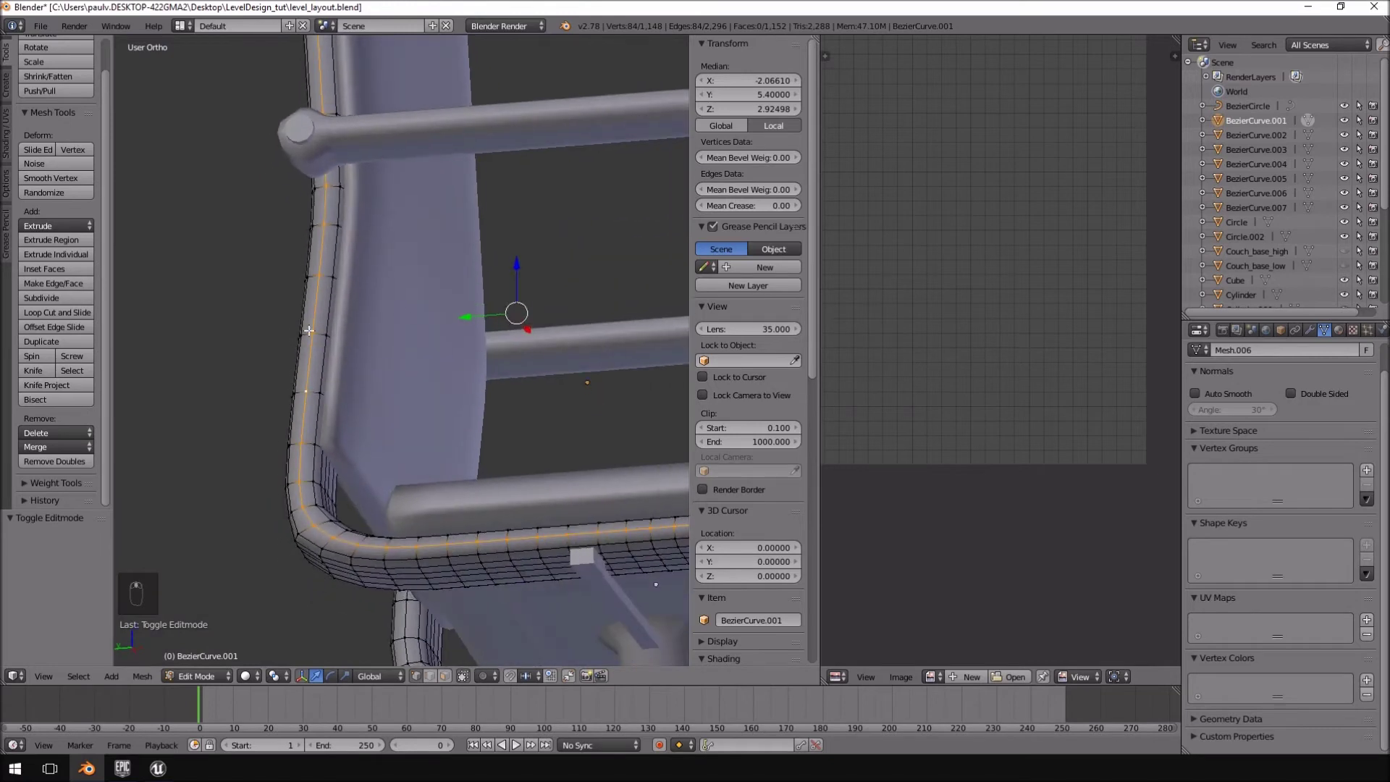
pyautogui.moveTo(477, 453); pyautogui.dragTo(448, 464, button='middle')
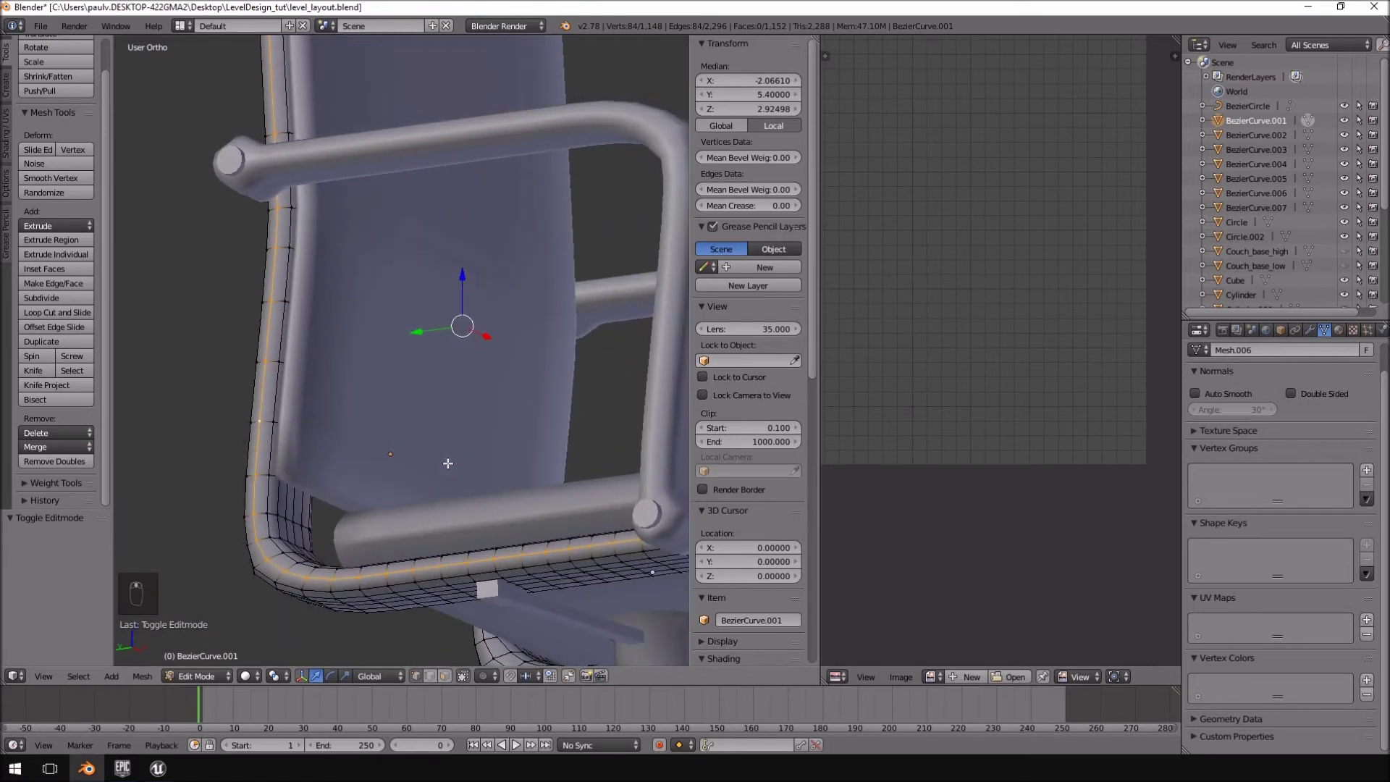
pyautogui.hotkey('ctrl', 'e')
pyautogui.click(448, 463)
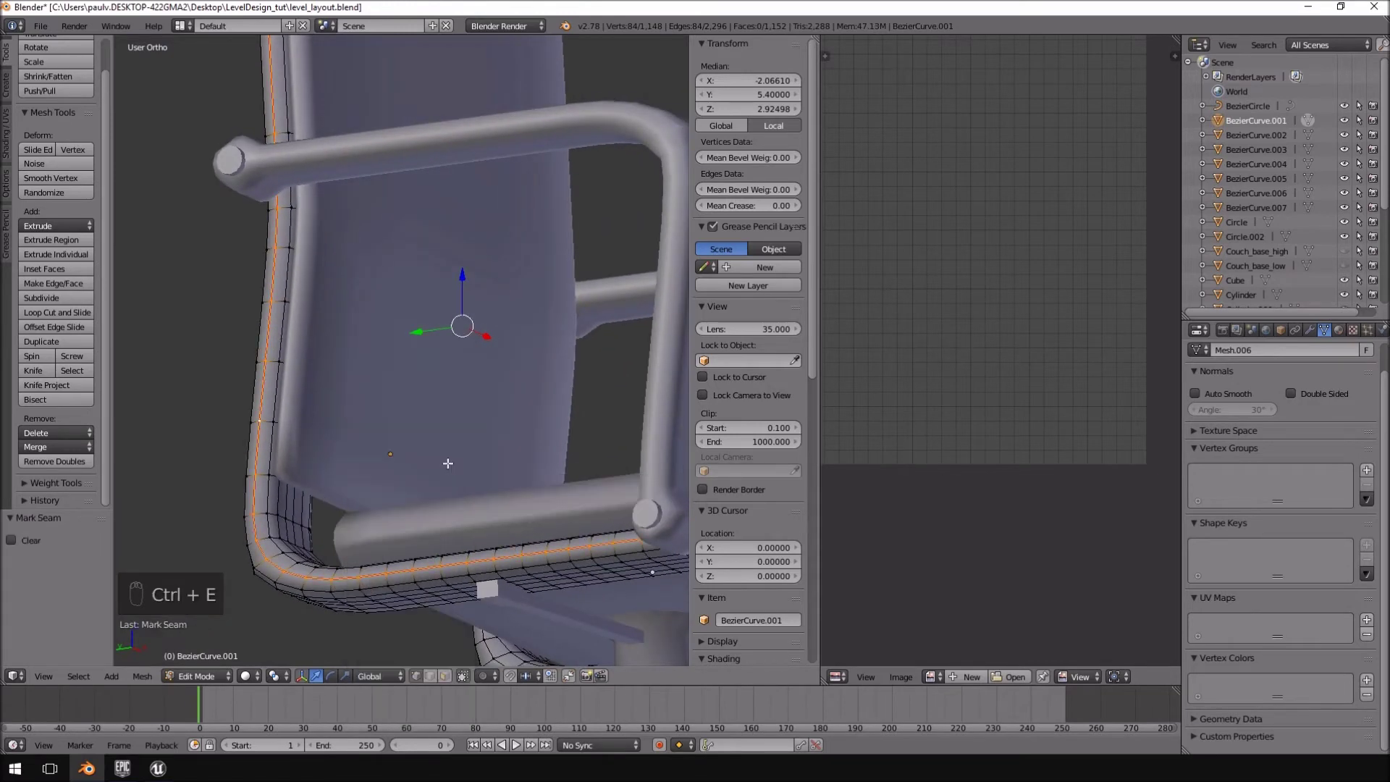
# - Delete all linked vertices of the opposite frame tube, the one without a seam
pyautogui.moveTo(448, 463); pyautogui.dragTo(431, 518, button='middle')
pyautogui.scroll(-3, 432, 518)
pyautogui.moveTo(511, 441); pyautogui.dragTo(455, 436, button='middle')
pyautogui.rightClick(624, 475)
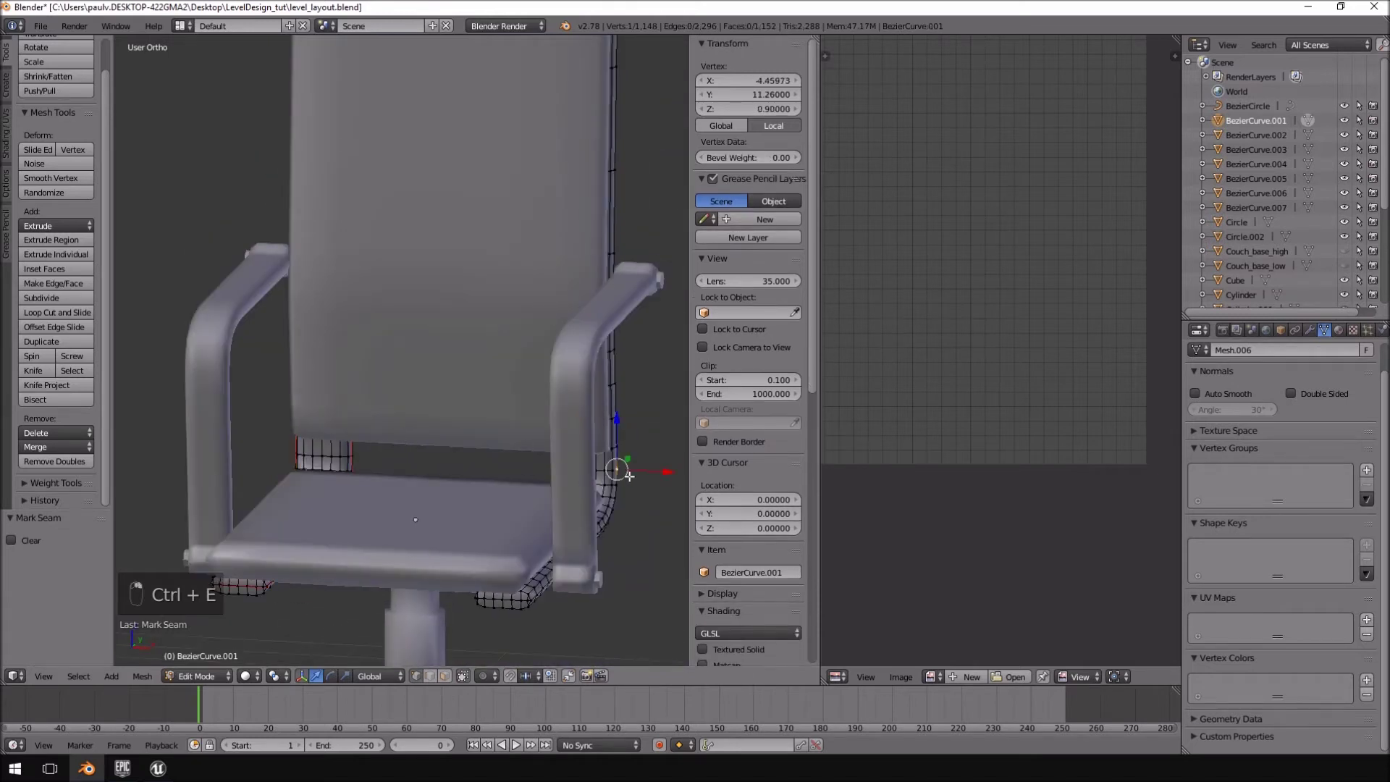
pyautogui.moveTo(624, 475); pyautogui.dragTo(609, 478, button='middle')
pyautogui.hotkey('ctrl', 'l')
pyautogui.press('Delete')
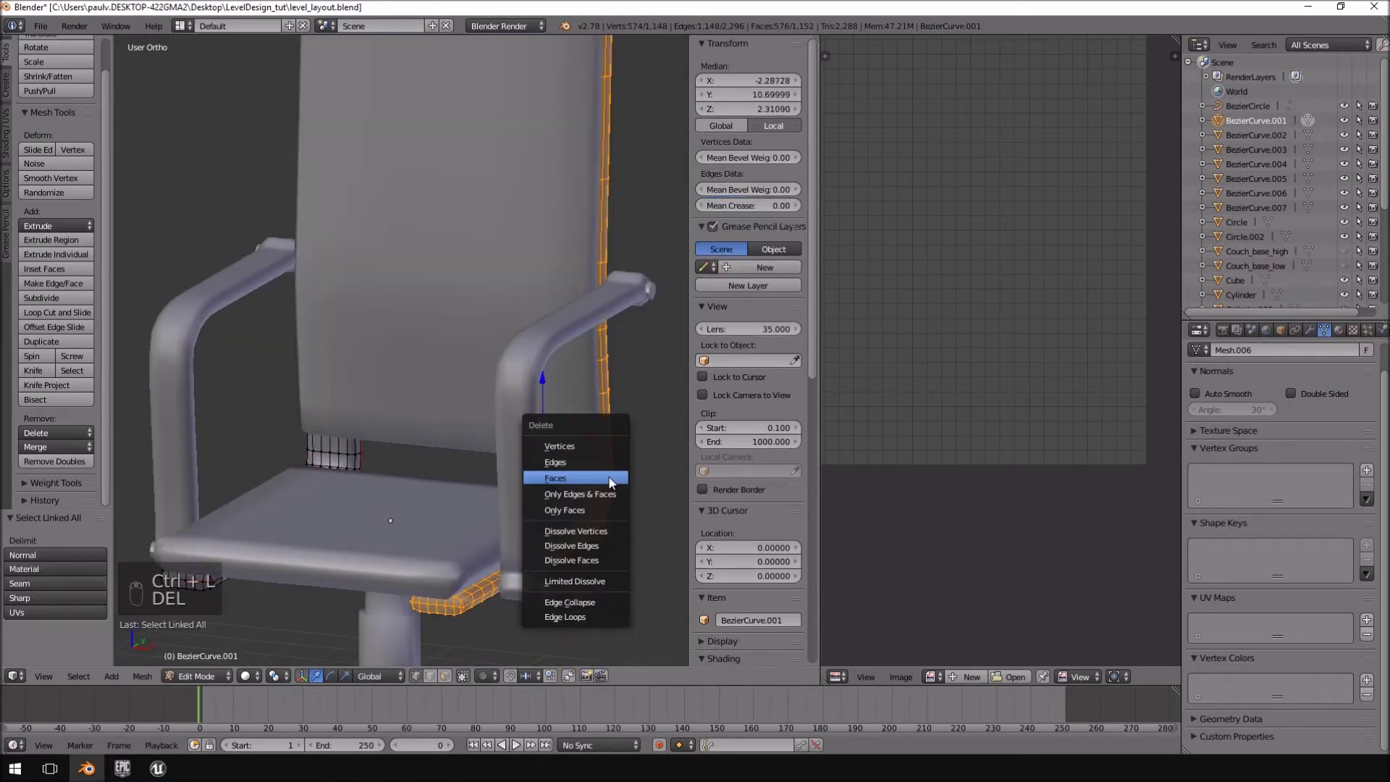
pyautogui.press('Up')
pyautogui.click(608, 477)
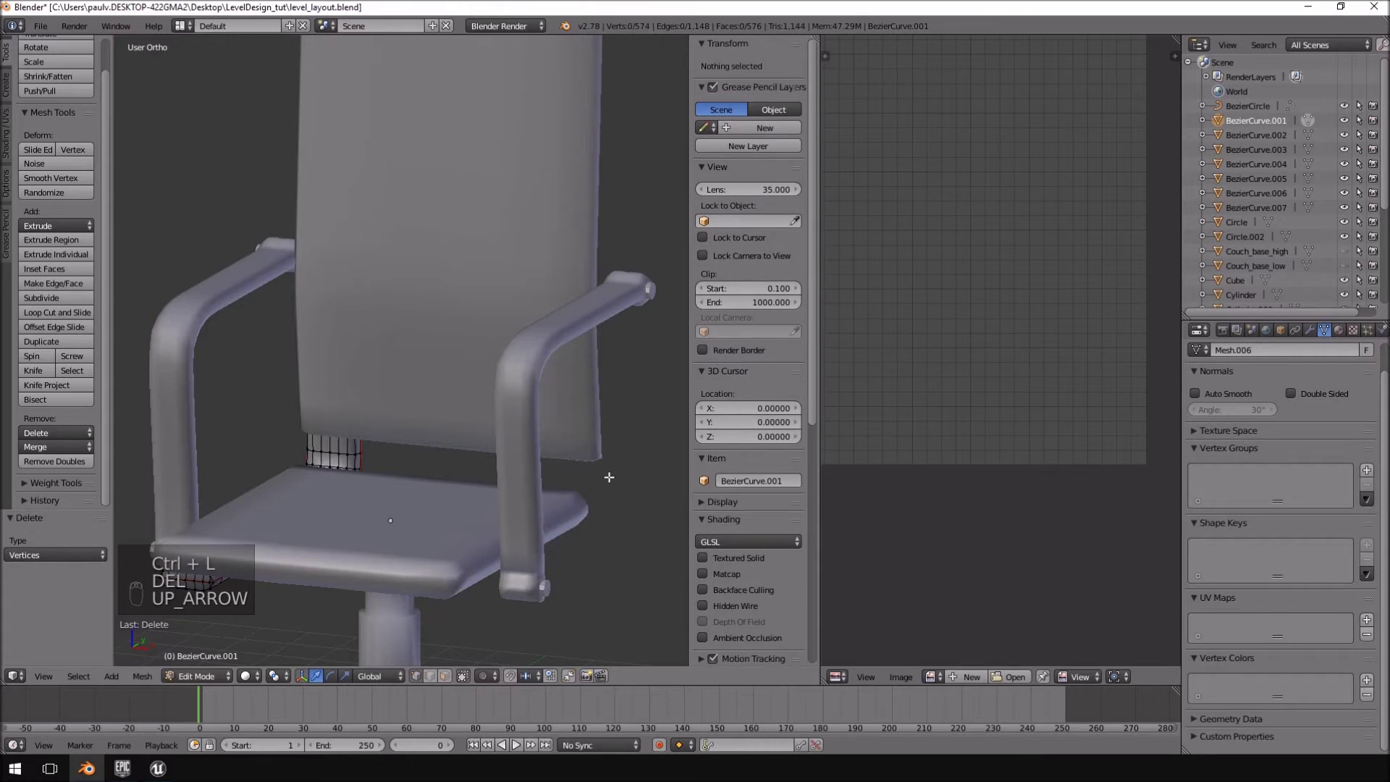
# - Leave Edit Mode and delete the armrest and its two bolts on the side of the removed frame tube
pyautogui.press('Tab')
pyautogui.press('Tab')
pyautogui.press('Tab')
pyautogui.rightClick(556, 324)
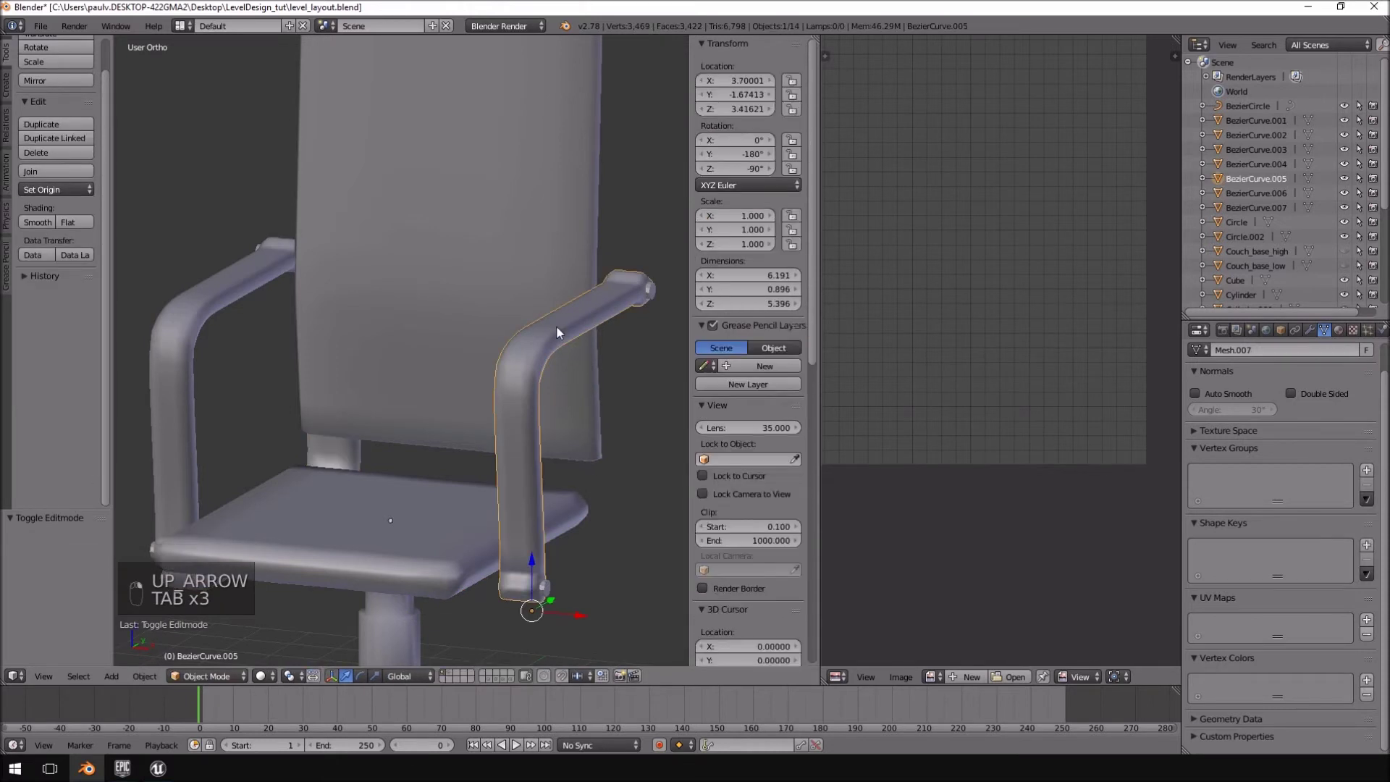
pyautogui.press('Delete')
pyautogui.click(536, 327)
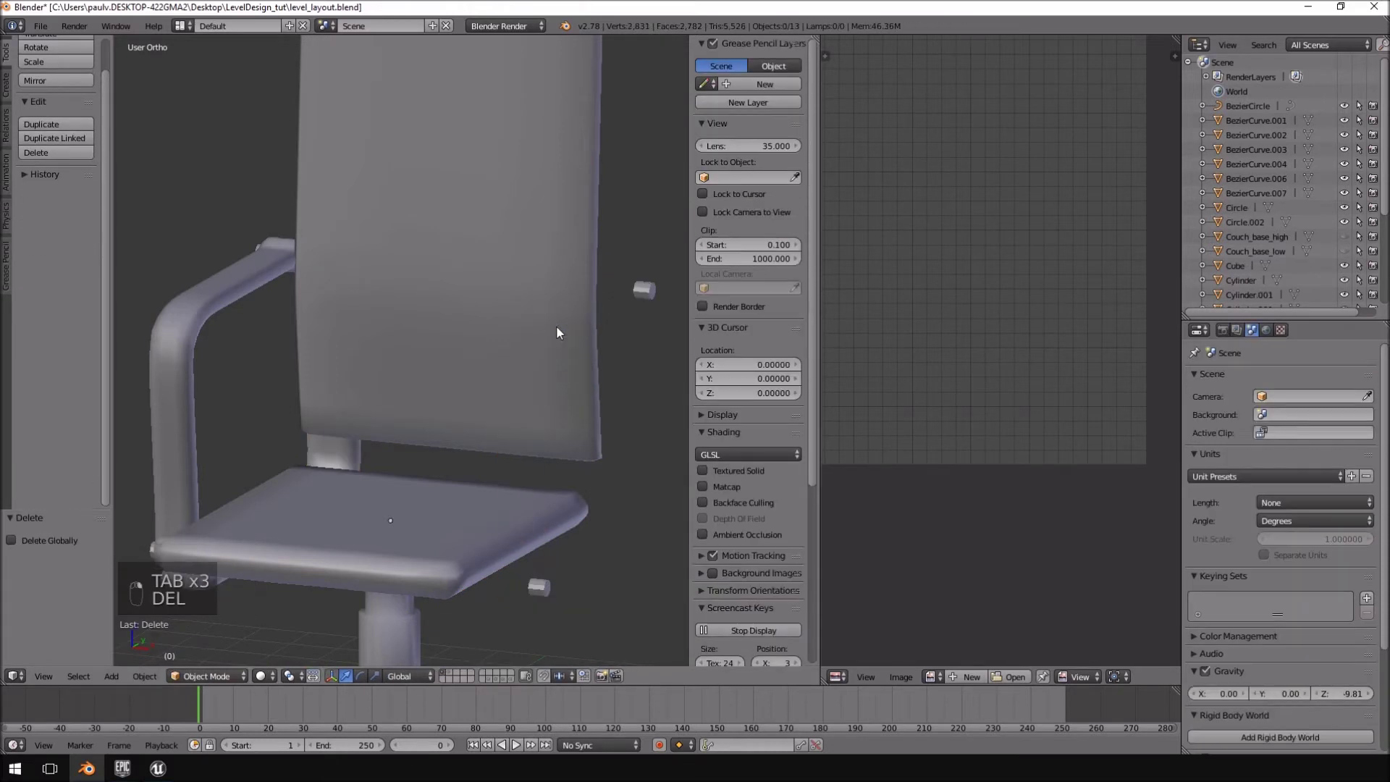
pyautogui.rightClick(645, 289)
pyautogui.keyDown('shift'); pyautogui.rightClick(538, 586); pyautogui.keyUp('shift')
pyautogui.press('Delete')
pyautogui.press('Delete')
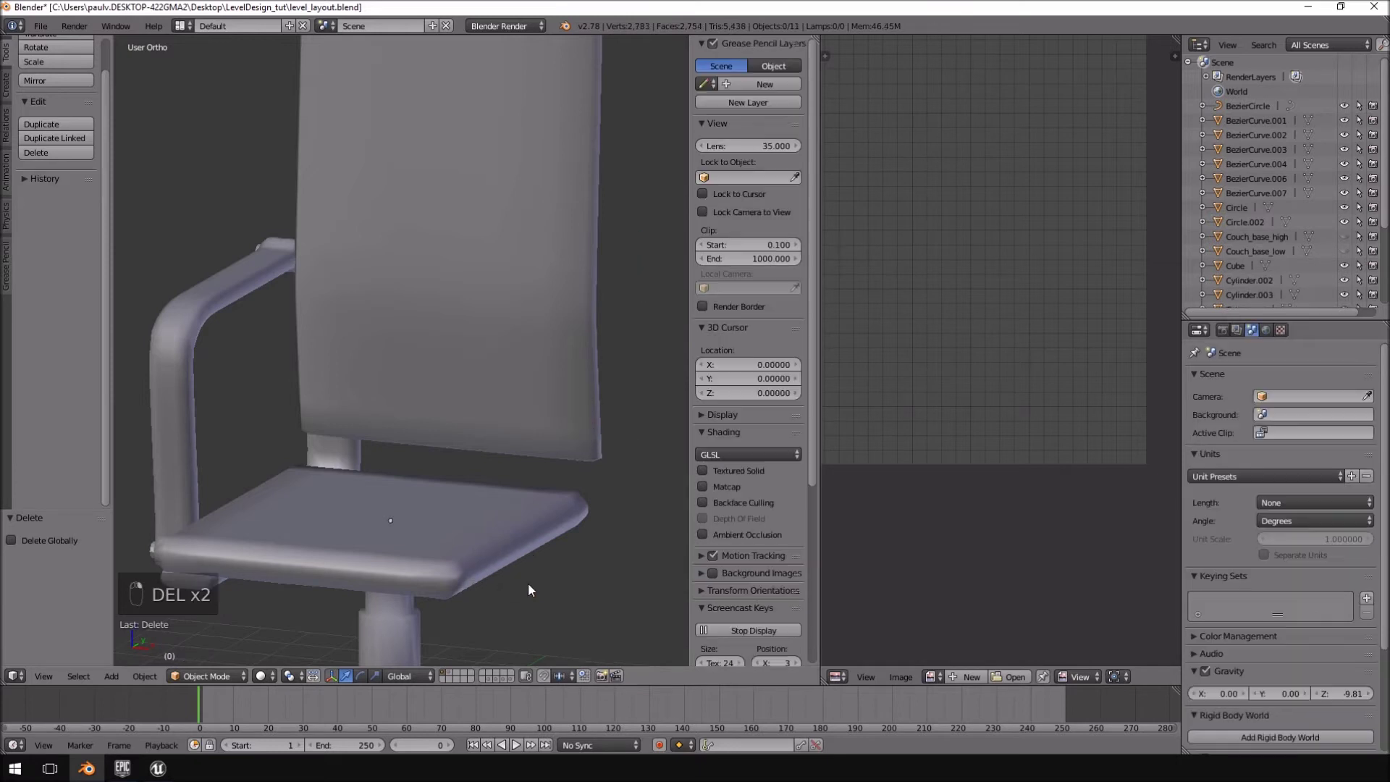
# - Open the remaining armrest in Edit Mode and check its UV islands
pyautogui.rightClick(185, 298)
pyautogui.moveTo(184, 298); pyautogui.dragTo(317, 292, button='middle')
pyautogui.press('Tab')
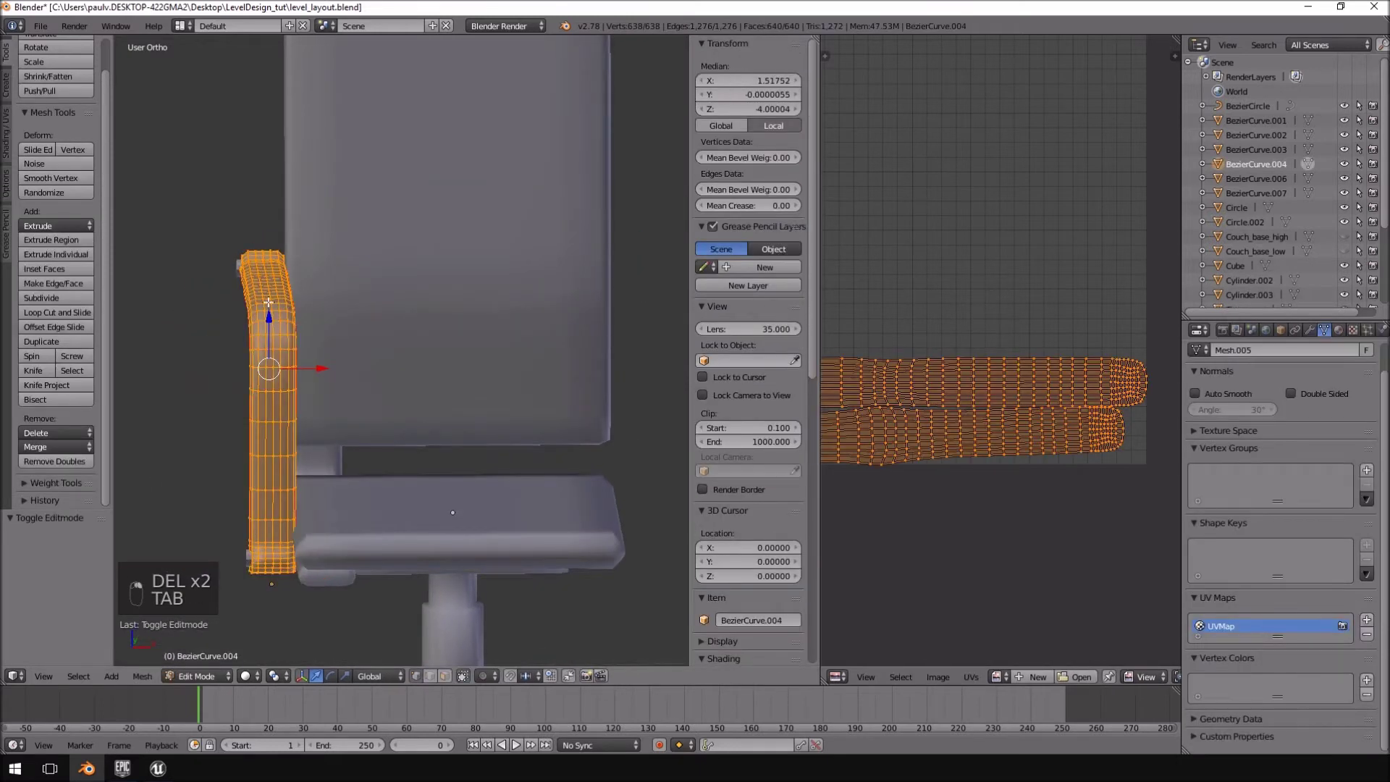
pyautogui.moveTo(286, 339); pyautogui.dragTo(343, 349, button='middle')
# - Switch to the remaining frame tube in Edit Mode, unwrap all its faces and check its UV islands
pyautogui.press('Tab')
pyautogui.rightClick(296, 473)
pyautogui.press('Tab')
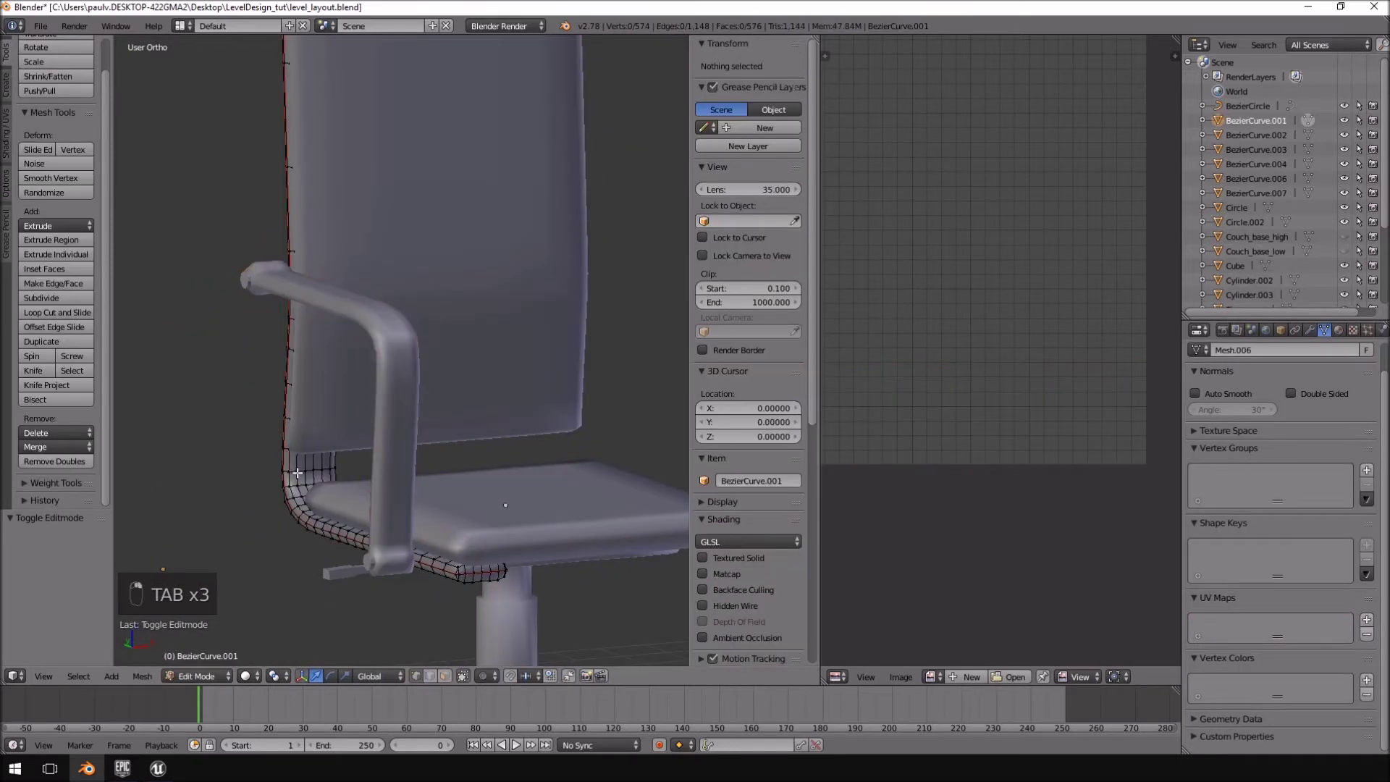
pyautogui.press('a')
pyautogui.press('a')
pyautogui.press('a')
pyautogui.press('a')
pyautogui.press('a')
pyautogui.press('a')
pyautogui.press('a')
pyautogui.press('u')
pyautogui.click(296, 473)
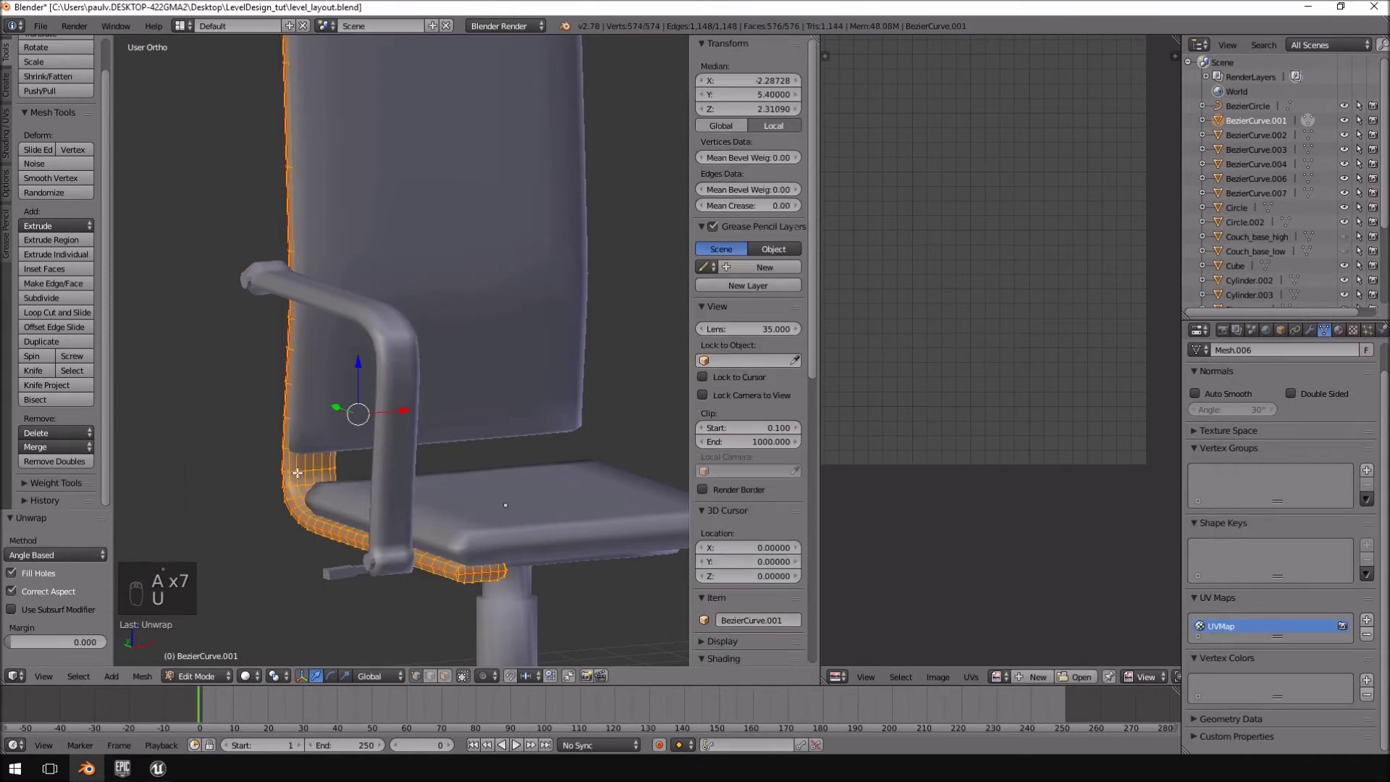
pyautogui.scroll(5, 941, 423)
pyautogui.moveTo(982, 427); pyautogui.dragTo(1026, 450, button='middle')
pyautogui.scroll(-7, 319, 186)
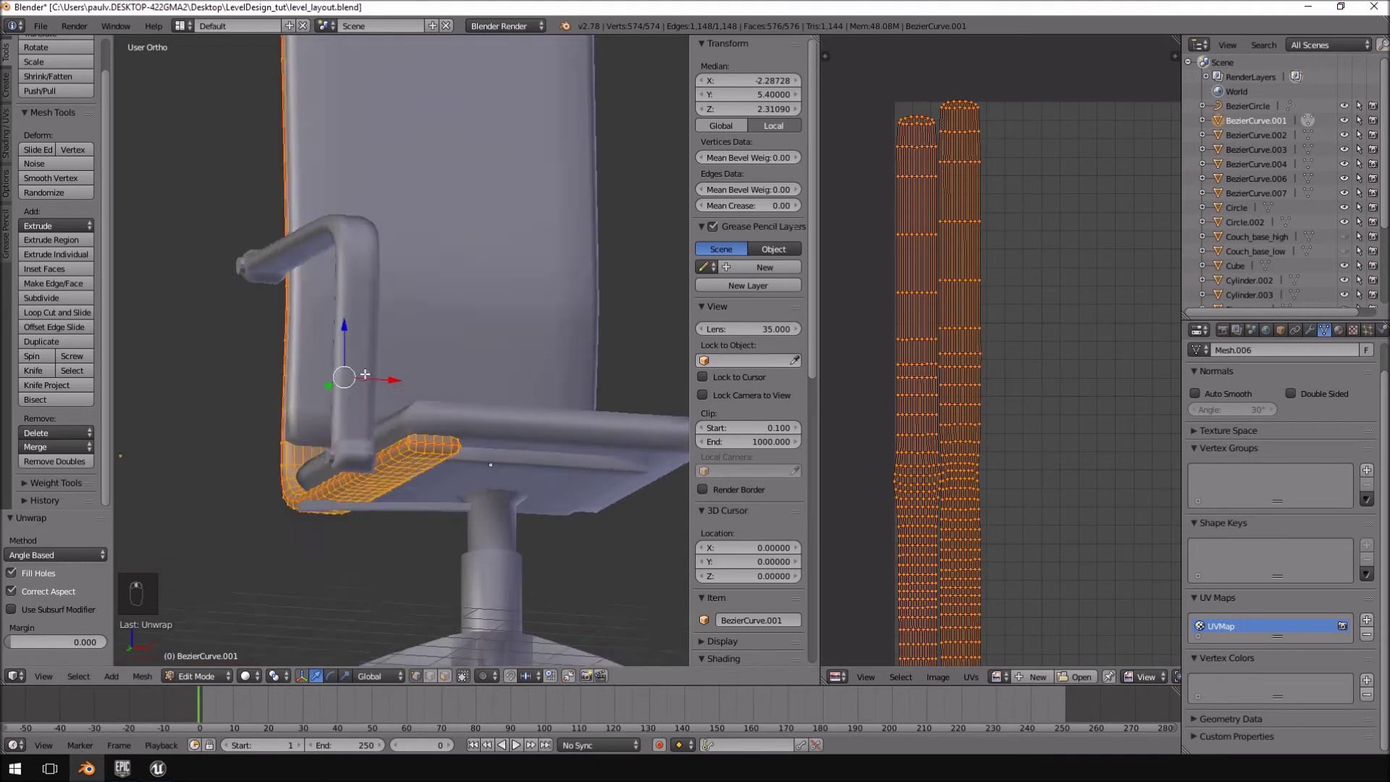
# - Leave the frame tube and open the seat cushion in Edit Mode with its side edge in close view
pyautogui.keyDown('shift'); pyautogui.moveTo(319, 186); pyautogui.dragTo(282, 252, button='middle'); pyautogui.keyUp('shift')
pyautogui.moveTo(428, 355); pyautogui.dragTo(425, 304, button='middle')
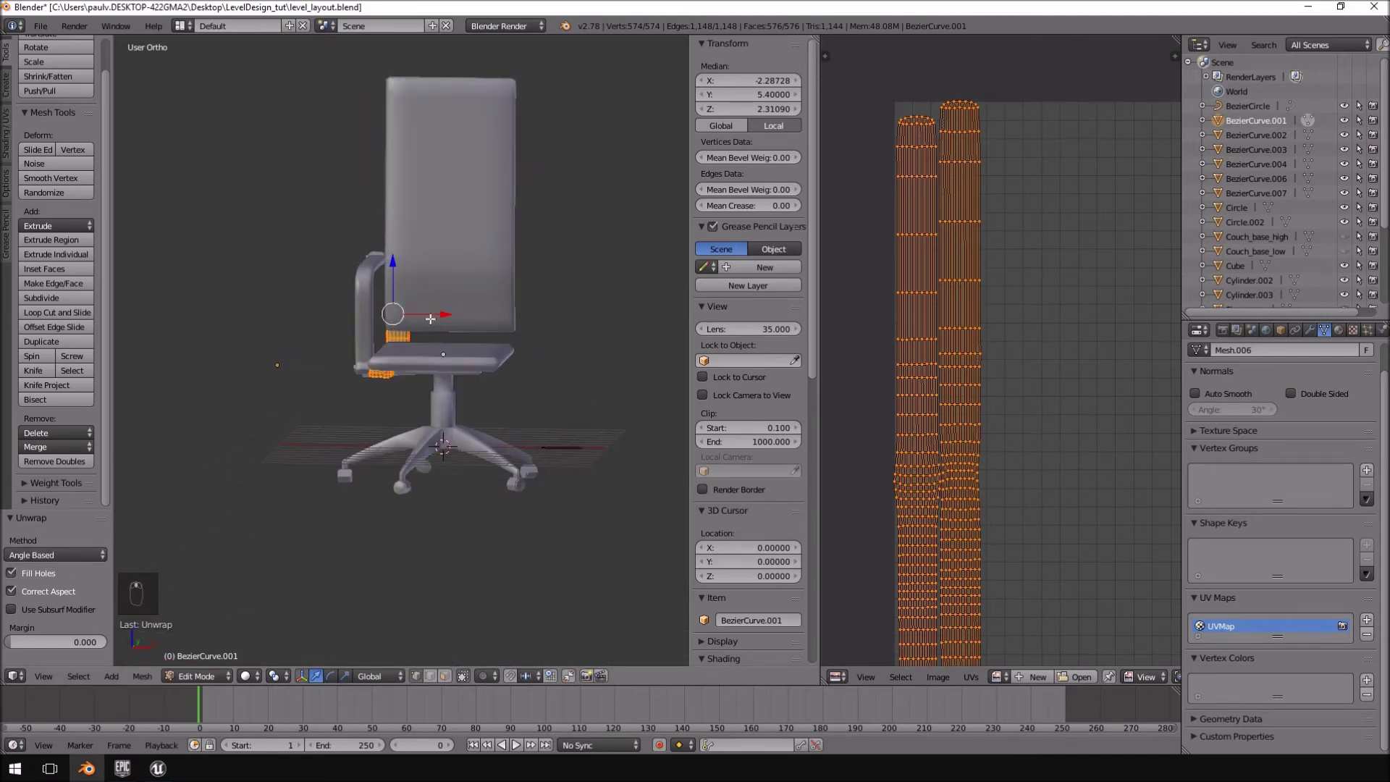
pyautogui.scroll(4, 442, 333)
pyautogui.press('Tab')
pyautogui.rightClick(509, 384)
pyautogui.press('Tab')
pyautogui.scroll(3, 514, 378)
pyautogui.moveTo(515, 377); pyautogui.dragTo(441, 375, button='middle')
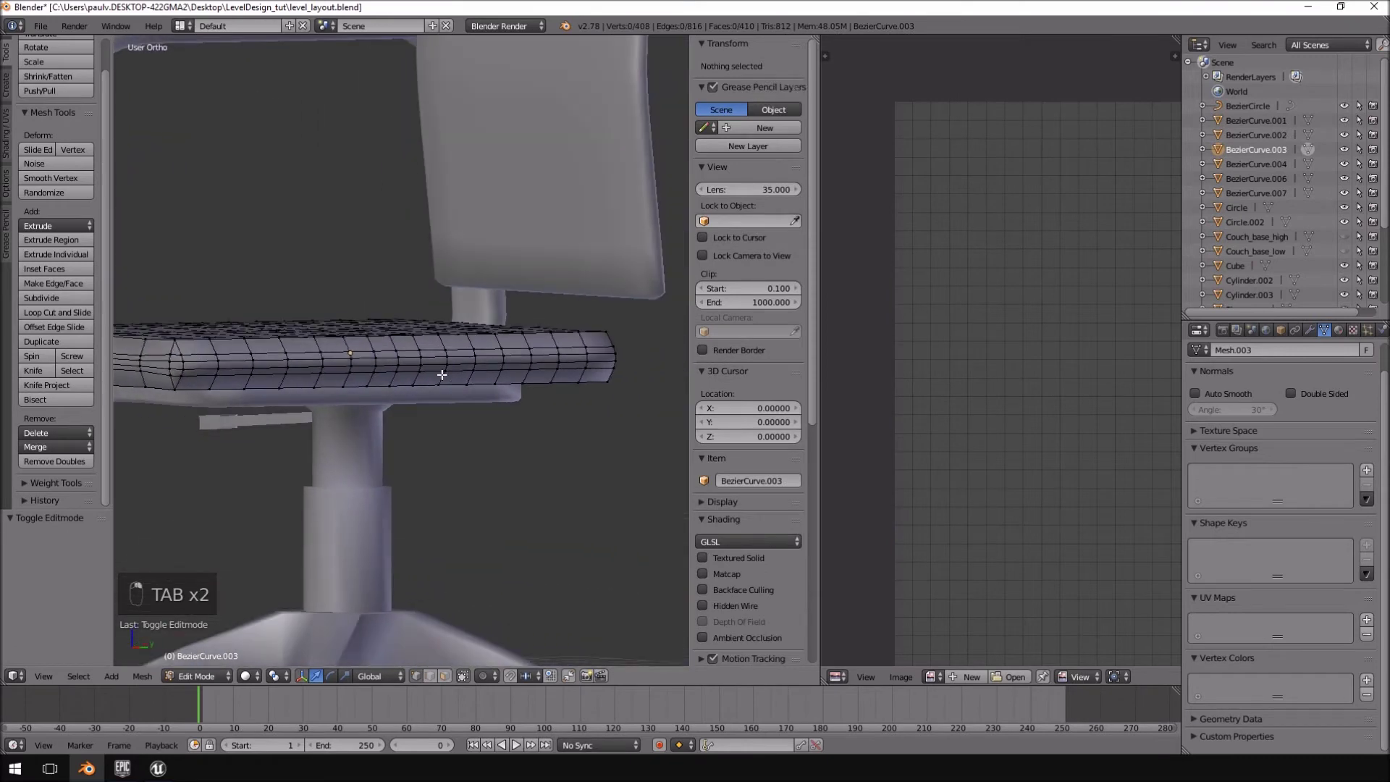
pyautogui.scroll(3, 249, 391)
pyautogui.keyDown('shift'); pyautogui.moveTo(344, 391); pyautogui.dragTo(647, 395, button='middle'); pyautogui.keyUp('shift')
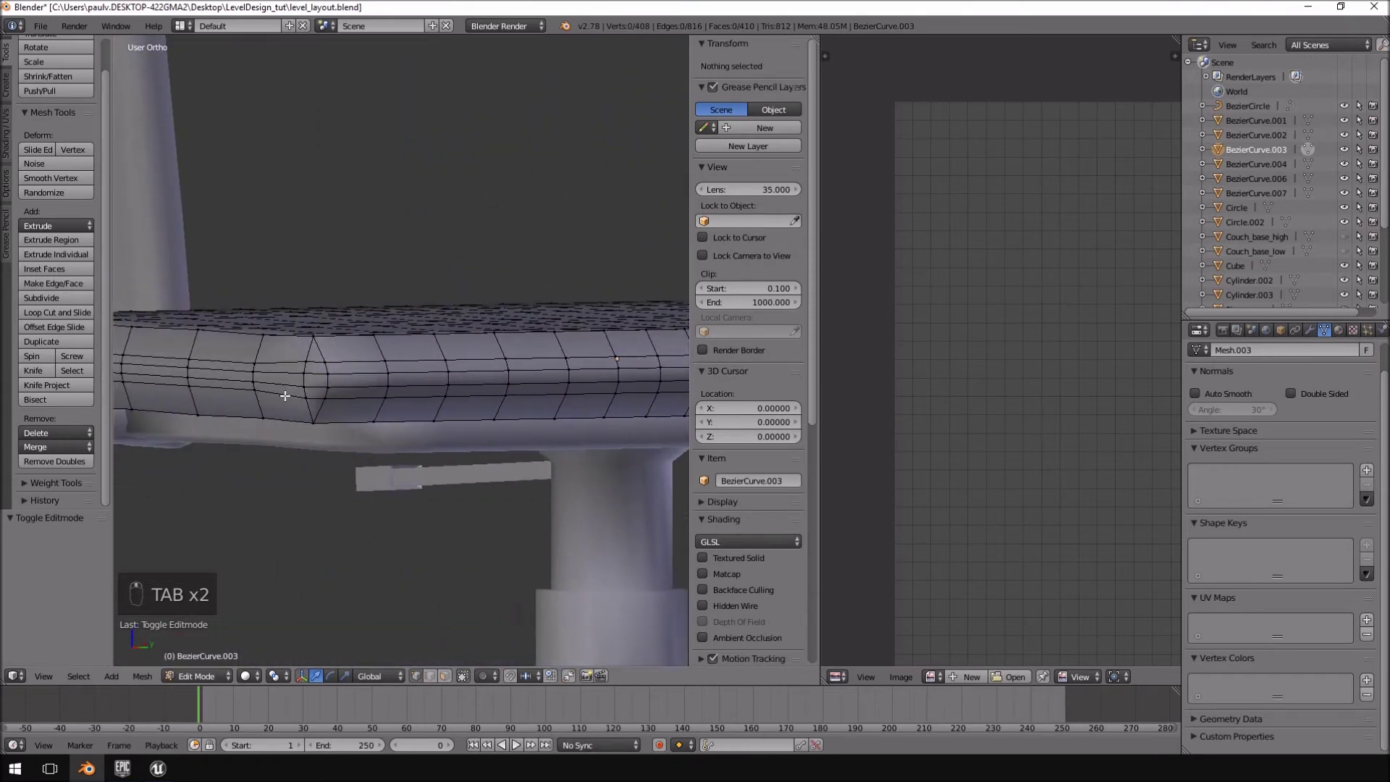
# - Mark the edge loop running around the middle of the seat cushion's sides as a seam
pyautogui.keyDown('alt'); pyautogui.rightClick(359, 398); pyautogui.keyUp('alt')
pyautogui.moveTo(358, 398); pyautogui.dragTo(285, 299, button='middle')
pyautogui.moveTo(458, 336); pyautogui.dragTo(460, 361, button='middle')
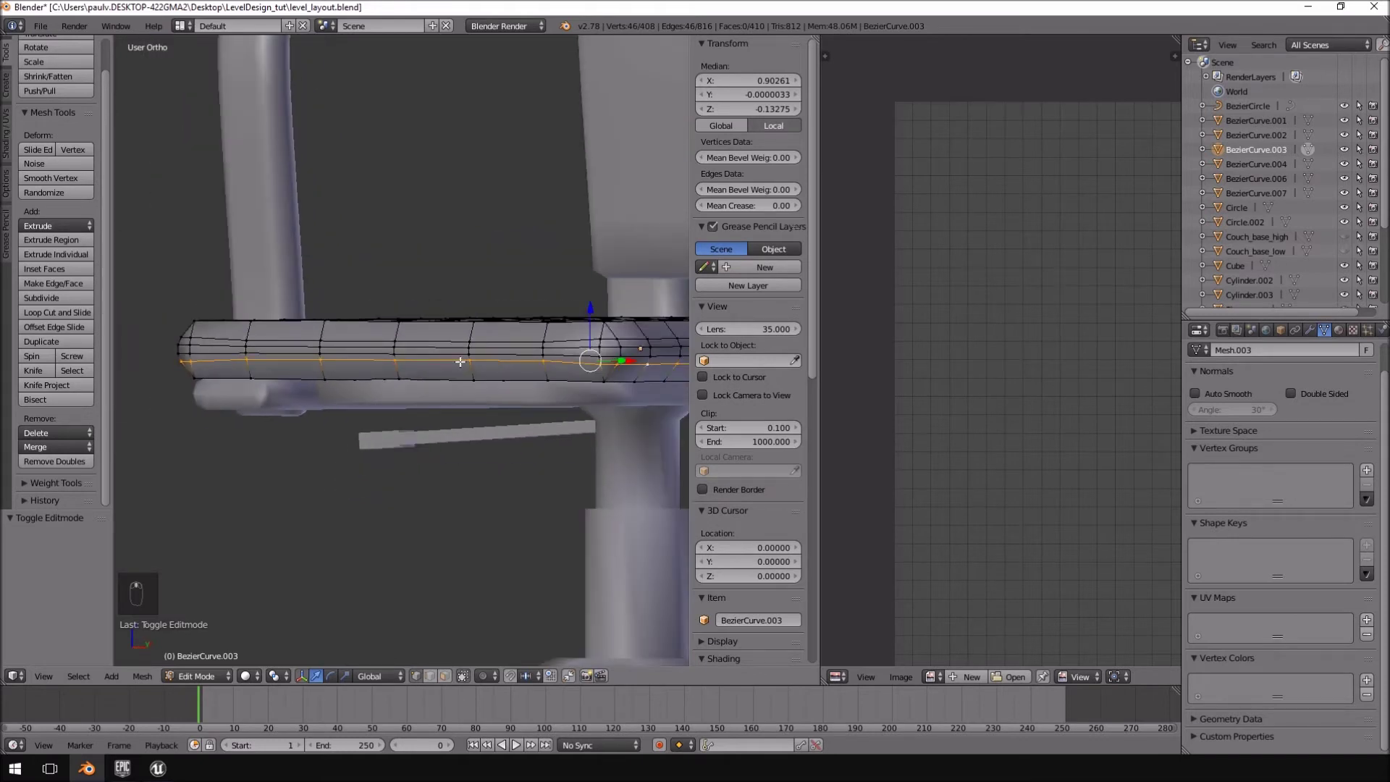
pyautogui.keyDown('alt'); pyautogui.rightClick(637, 356); pyautogui.keyUp('alt')
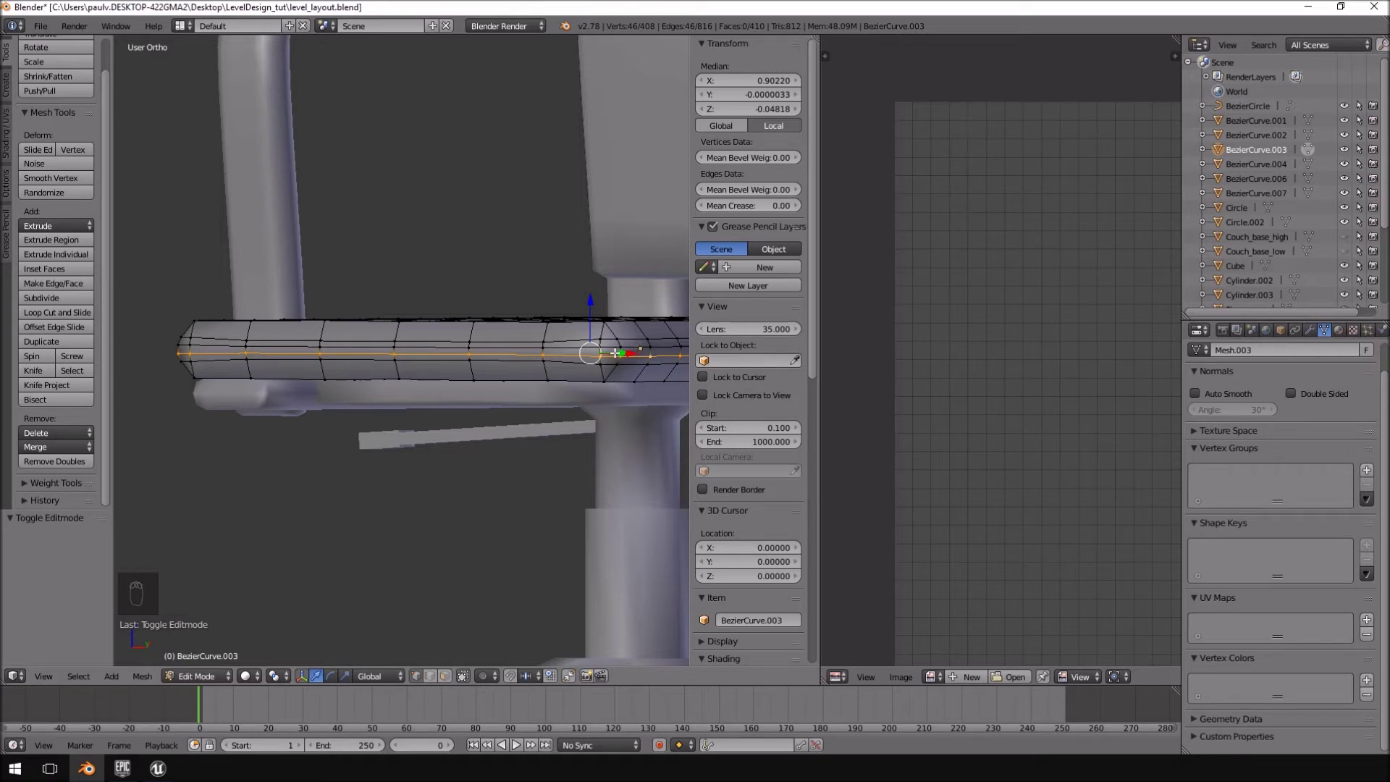
pyautogui.hotkey('ctrl', 'e')
pyautogui.click(619, 357)
# - Unwrap all faces of the seat cushion and check both UV islands
pyautogui.press('a')
pyautogui.press('a')
pyautogui.press('a')
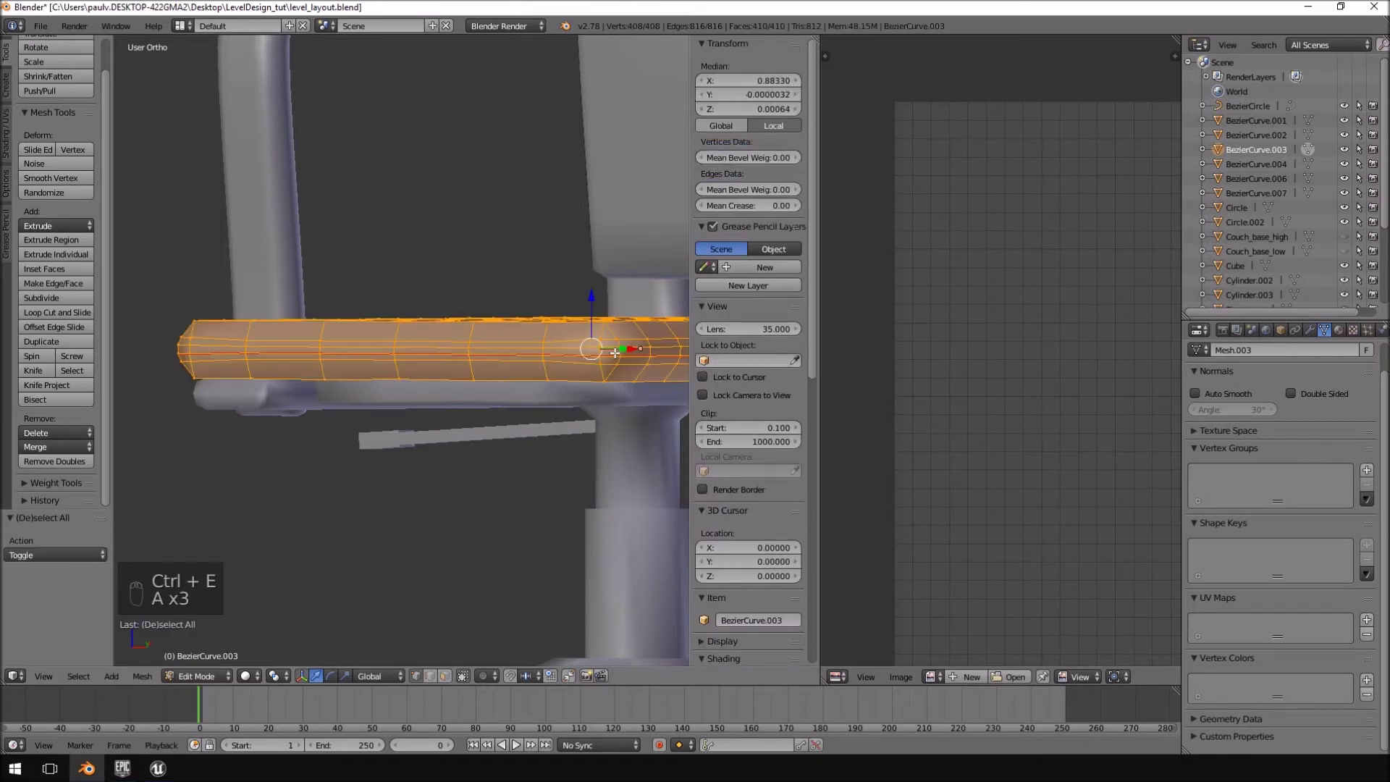
pyautogui.press('u')
pyautogui.click(614, 357)
pyautogui.scroll(-3, 992, 394)
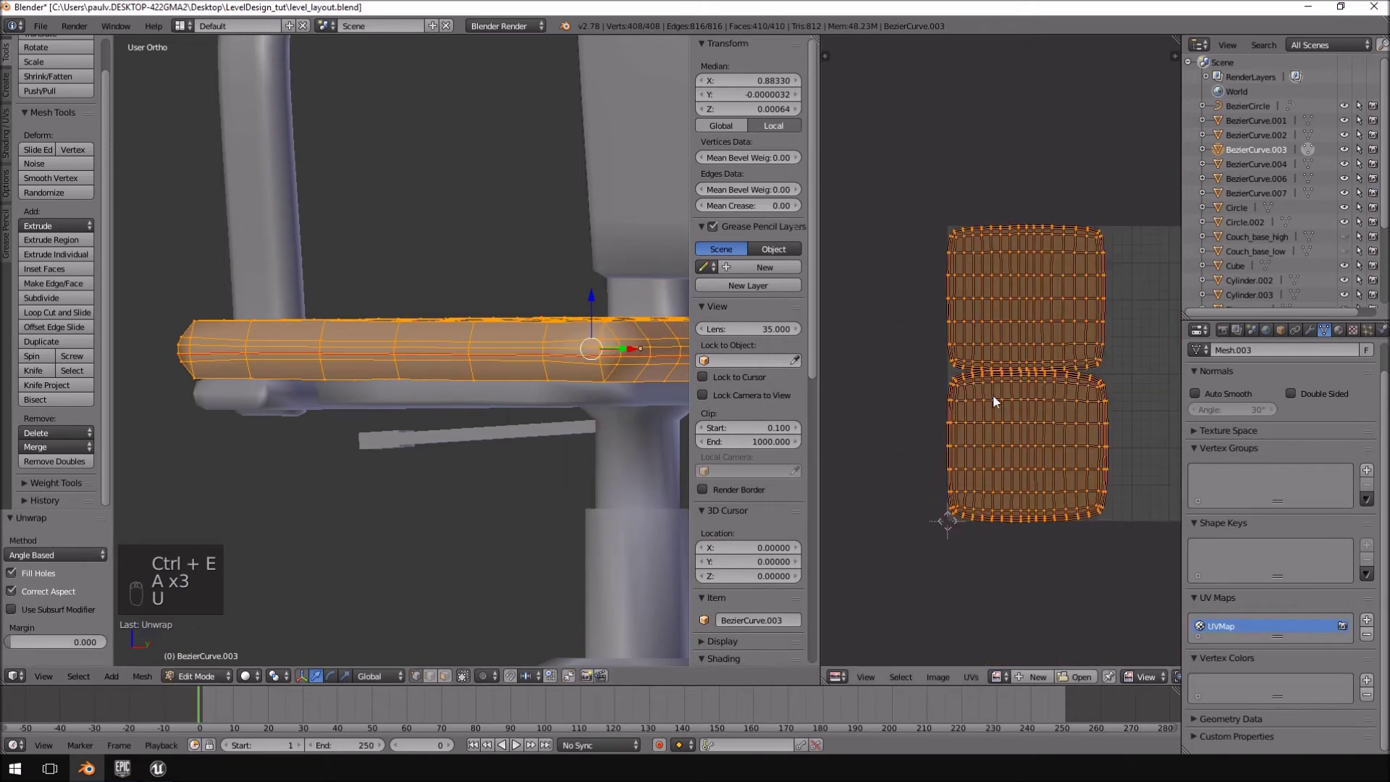
# - Leave the cushion, isolate the plate beneath it in local view and open the plate in Edit Mode
pyautogui.moveTo(485, 314); pyautogui.dragTo(357, 357, button='middle')
pyautogui.press('Tab')
pyautogui.rightClick(584, 293)
pyautogui.press('Tab')
pyautogui.press('Tab')
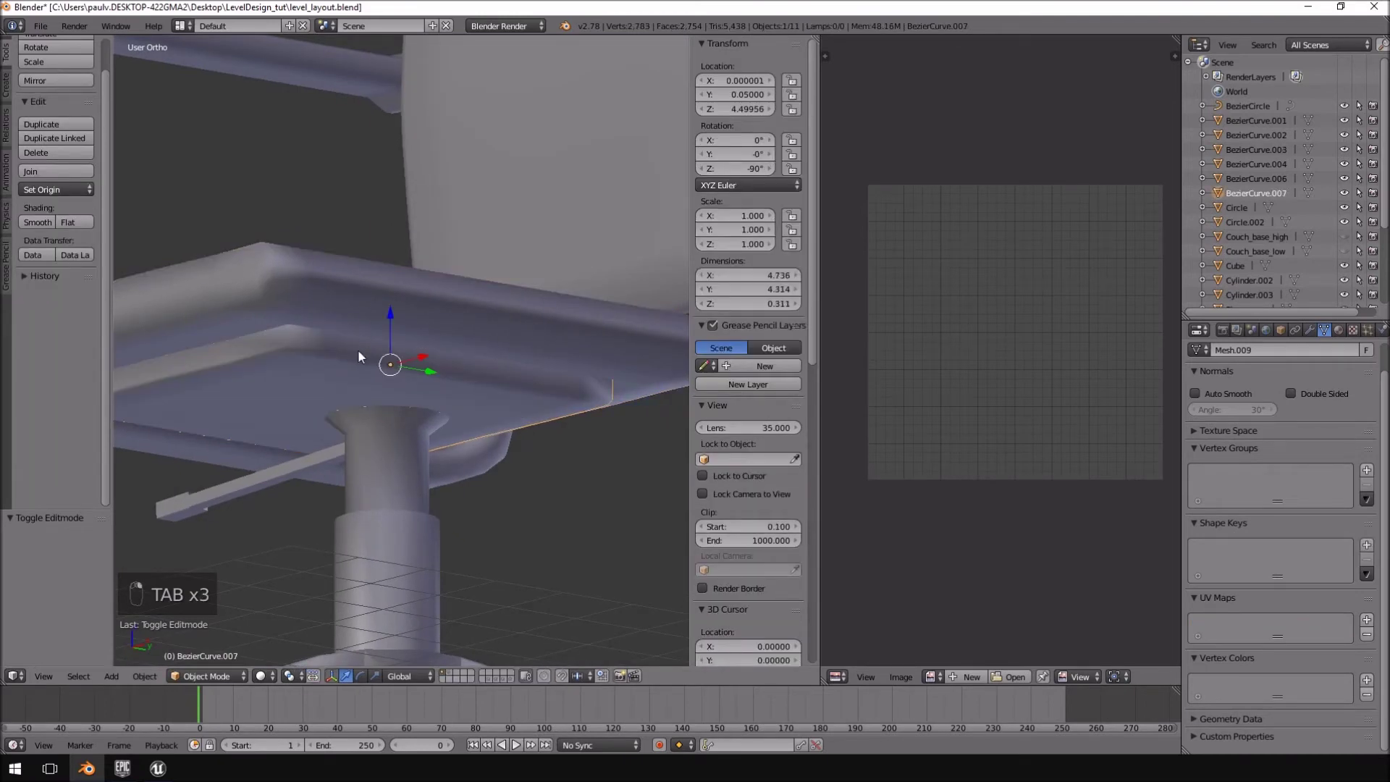
pyautogui.press('KP_Divide')
pyautogui.press('Tab')
# - Try to mark the edge loop around the seat plate's lower side edge as a seam
pyautogui.moveTo(424, 405); pyautogui.dragTo(414, 351, button='middle')
pyautogui.keyDown('alt'); pyautogui.rightClick(432, 328); pyautogui.keyUp('alt')
pyautogui.hotkey('ctrl', 'e')
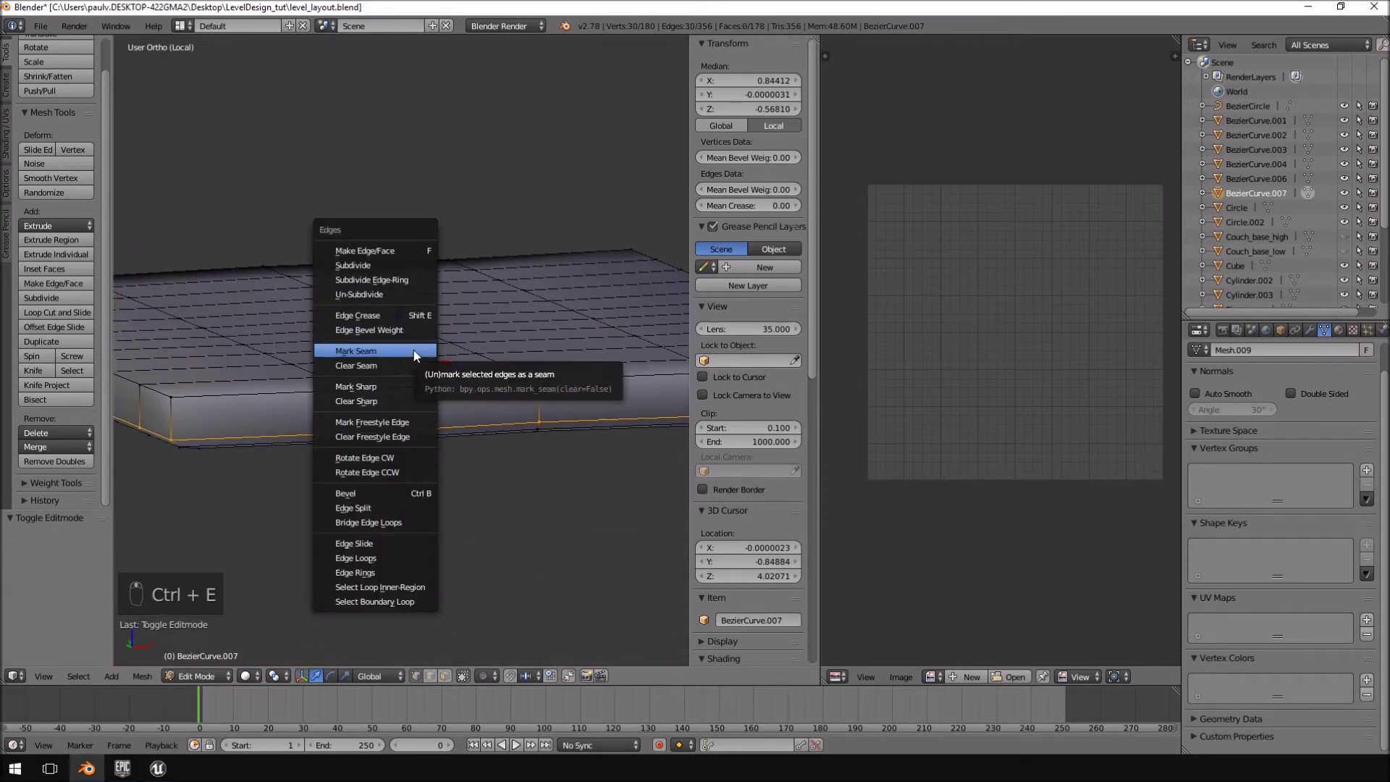
pyautogui.click(414, 350)
pyautogui.moveTo(217, 446); pyautogui.dragTo(297, 579, button='middle')
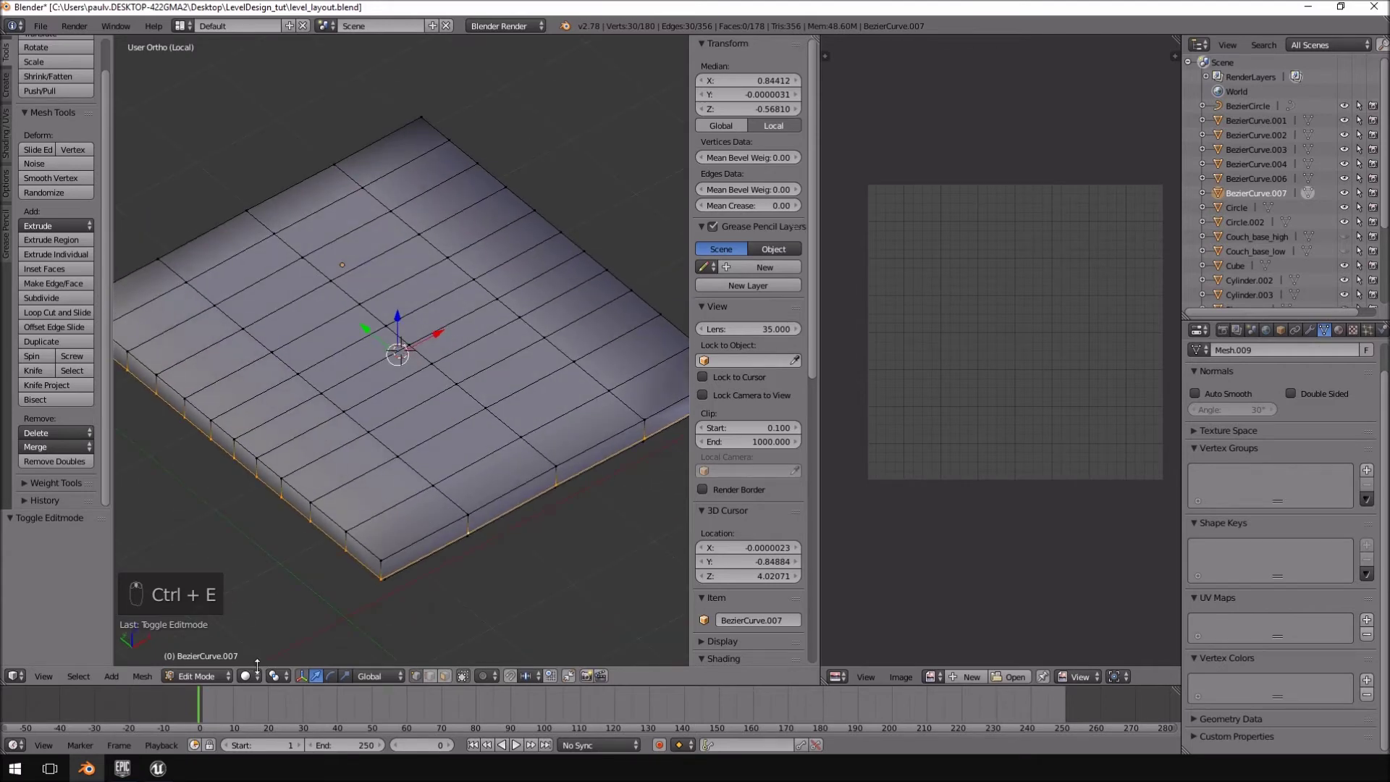
# - In face select mode, select all the flat top faces of the seat plate and delete them as faces
pyautogui.click(448, 675)
pyautogui.rightClick(160, 280)
pyautogui.keyDown('shift'); pyautogui.rightClick(176, 310); pyautogui.keyUp('shift')
pyautogui.keyDown('shift'); pyautogui.rightClick(208, 354); pyautogui.keyUp('shift')
pyautogui.moveTo(536, 314)
pyautogui.keyDown('ctrl'); pyautogui.mouseDown()
pyautogui.moveTo(466, 210)
pyautogui.moveTo(274, 238)
pyautogui.moveTo(453, 453)
pyautogui.moveTo(653, 393)
pyautogui.moveTo(474, 391)
pyautogui.mouseUp(); pyautogui.keyUp('ctrl')
pyautogui.keyDown('shift'); pyautogui.rightClick(182, 337); pyautogui.keyUp('shift')
pyautogui.keyDown('shift'); pyautogui.rightClick(386, 488); pyautogui.keyUp('shift')
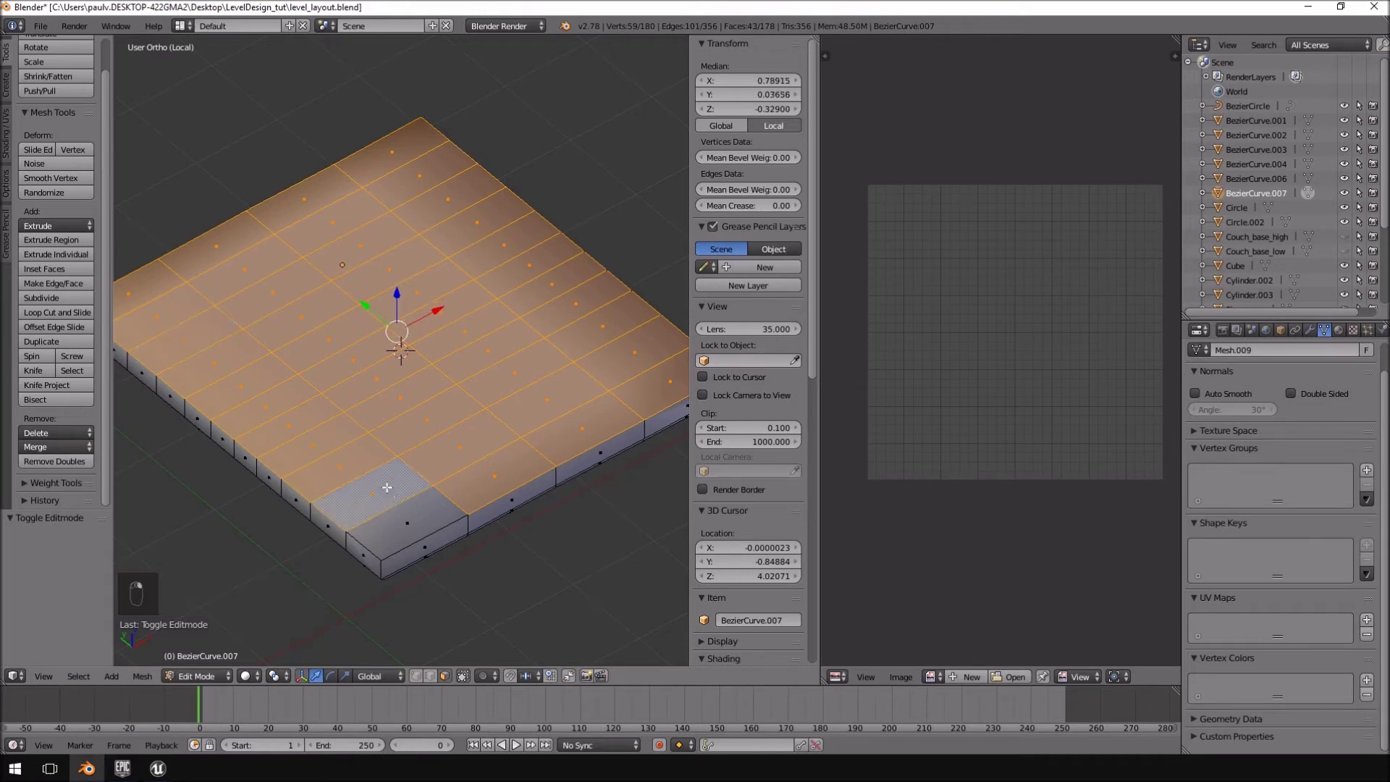
pyautogui.keyDown('shift'); pyautogui.rightClick(400, 510); pyautogui.keyUp('shift')
pyautogui.press('Delete')
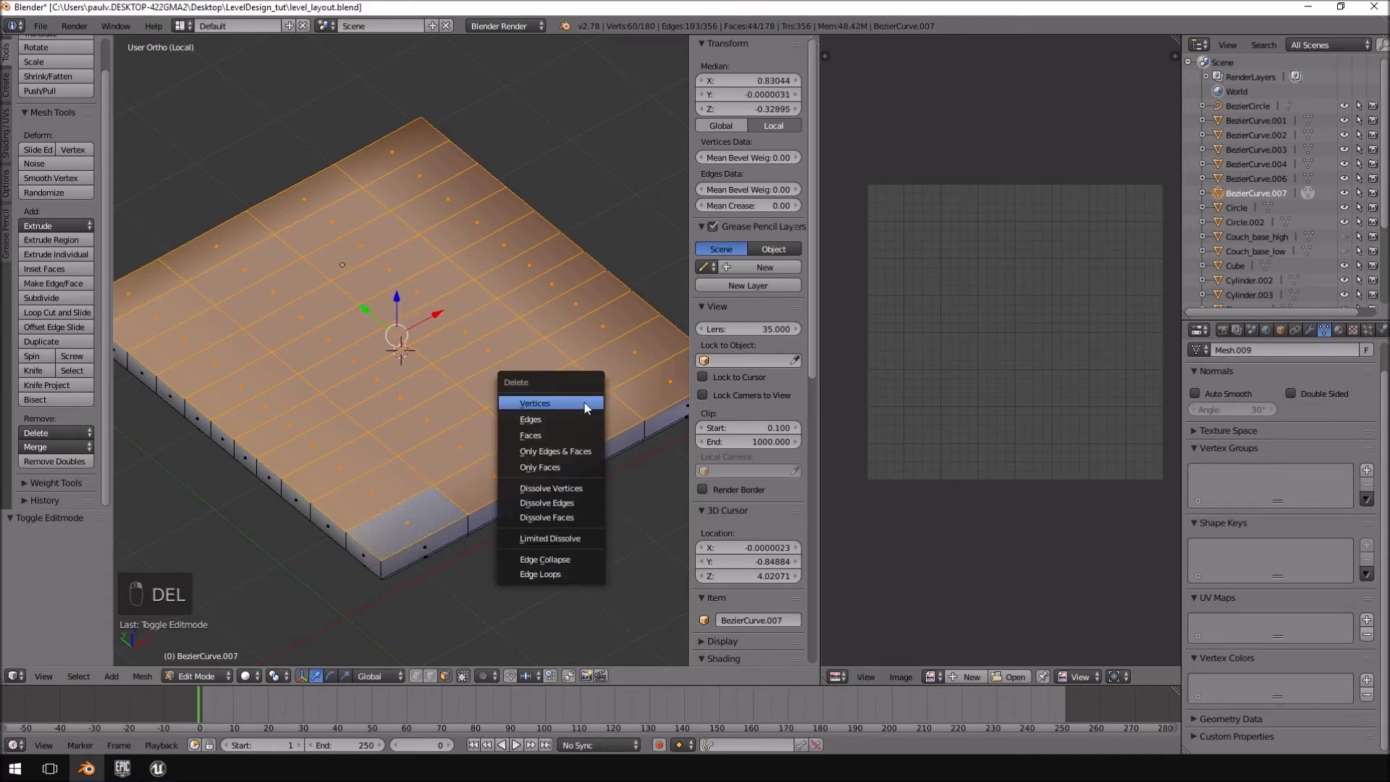
pyautogui.press('Down')
pyautogui.click(583, 402)
pyautogui.press('Tab')
pyautogui.press('Tab')
# - Mark the seat plate's open top rim as a seam and unwrap all its faces
pyautogui.moveTo(559, 376); pyautogui.dragTo(470, 506, button='middle')
pyautogui.click(429, 677)
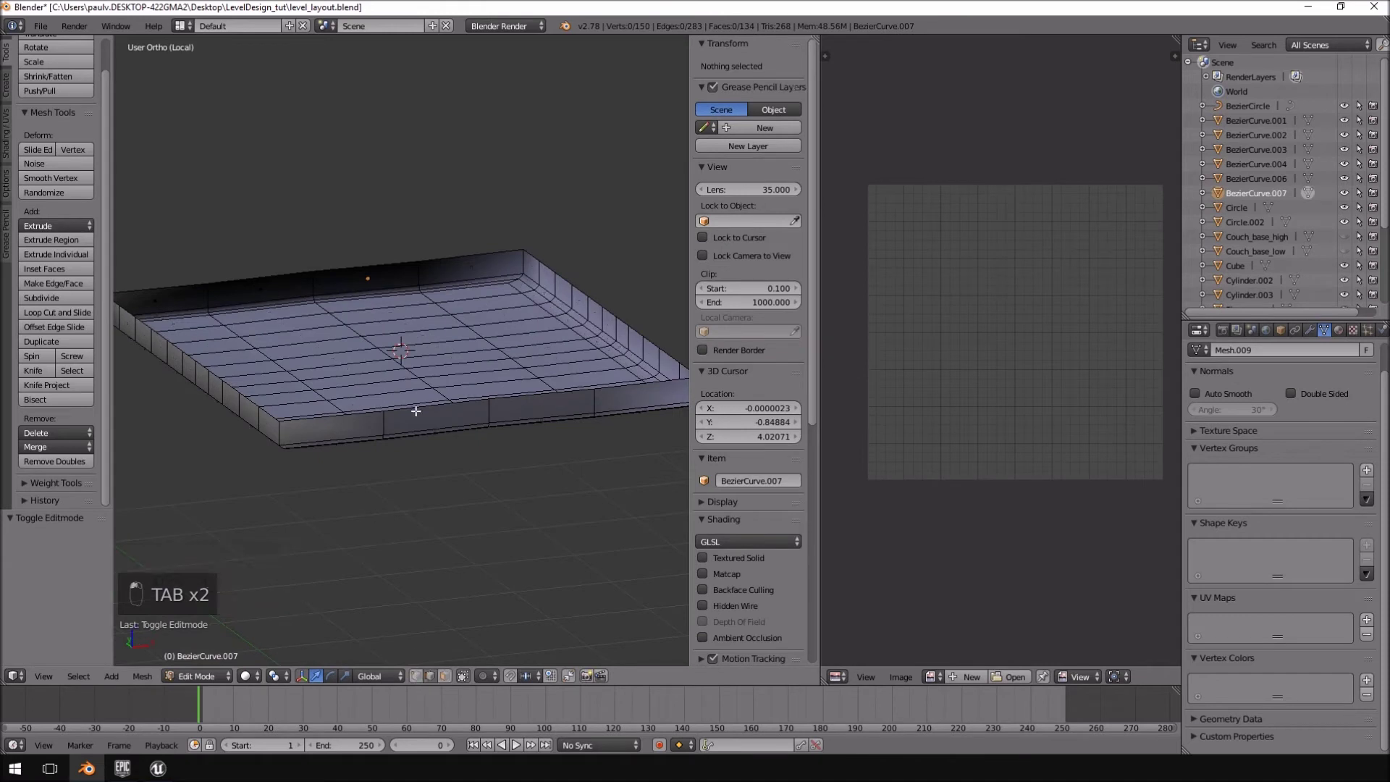
pyautogui.keyDown('alt'); pyautogui.rightClick(415, 407); pyautogui.keyUp('alt')
pyautogui.hotkey('ctrl', 'e')
pyautogui.click(414, 408)
pyautogui.press('a')
pyautogui.press('u')
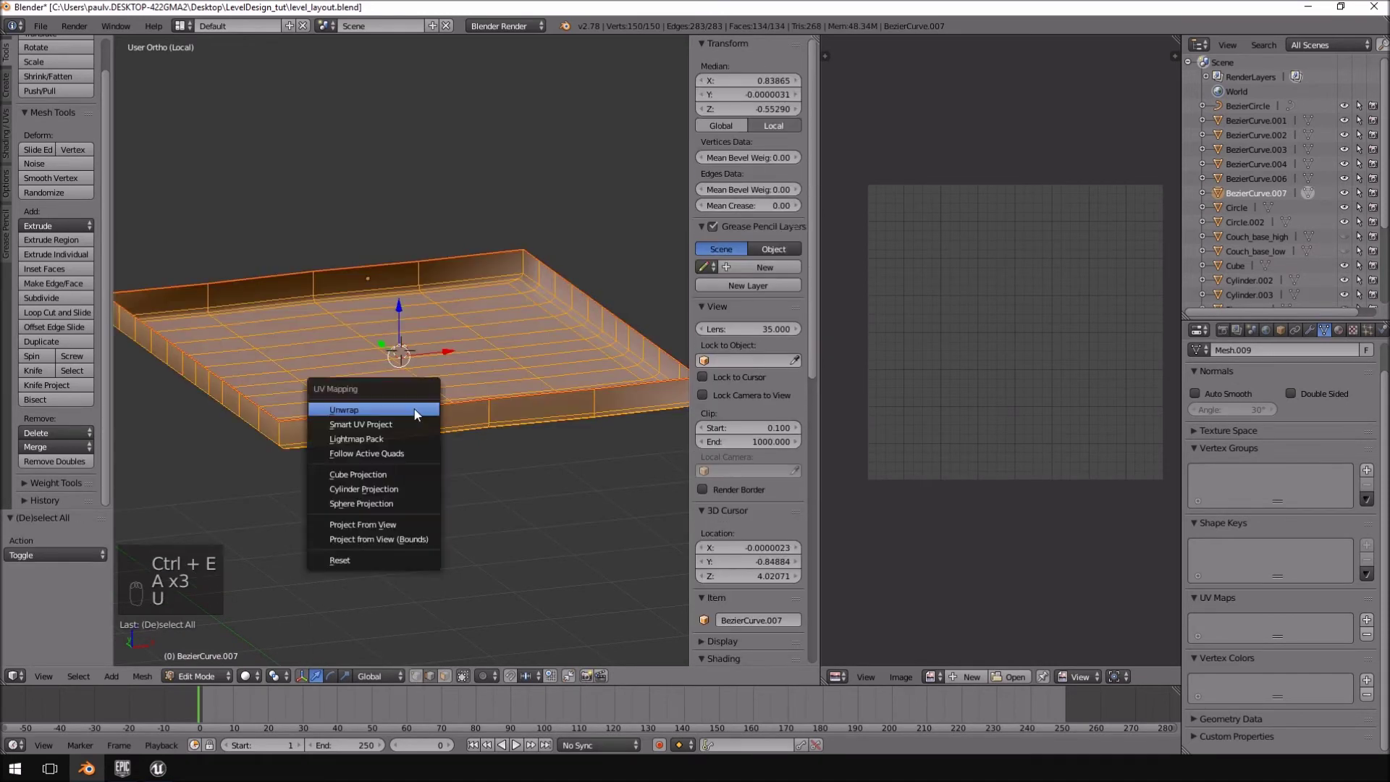
pyautogui.click(414, 410)
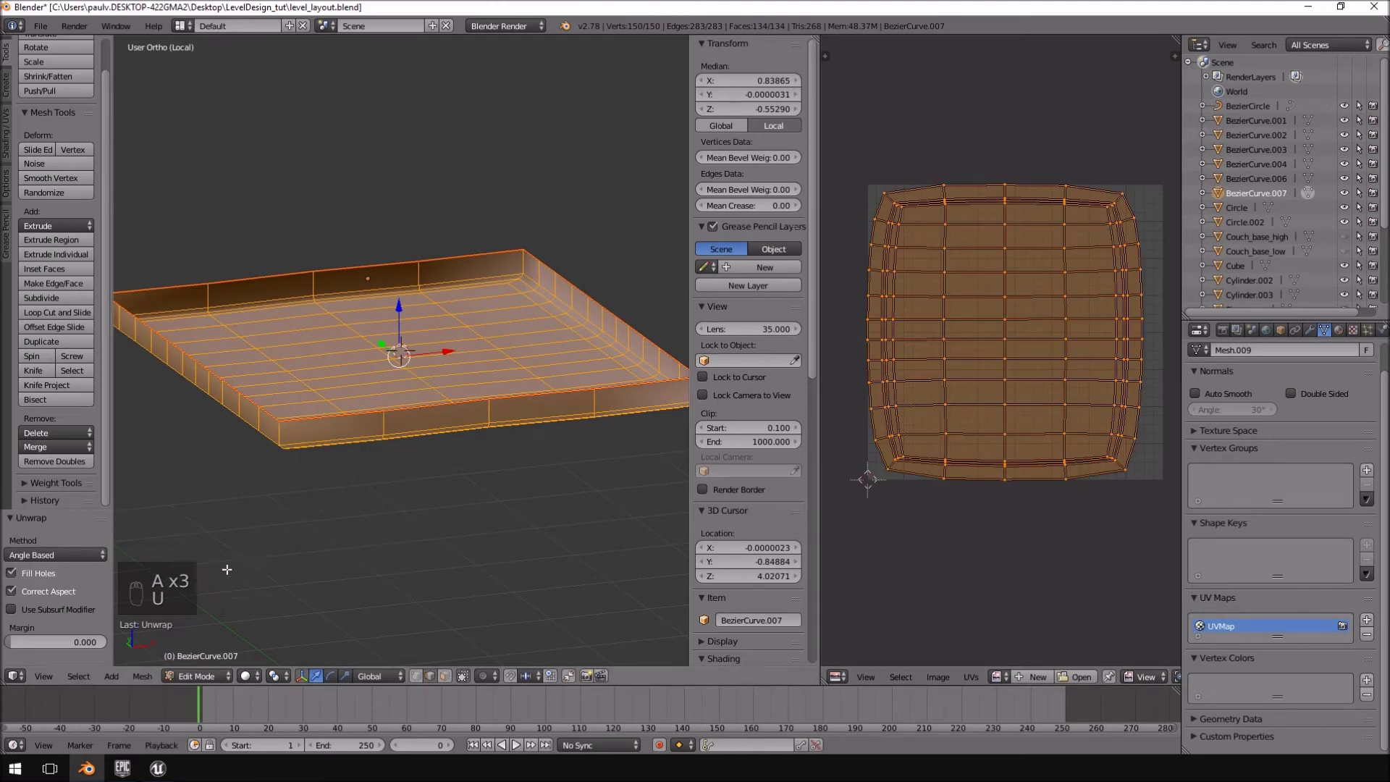
pyautogui.click(14, 676)
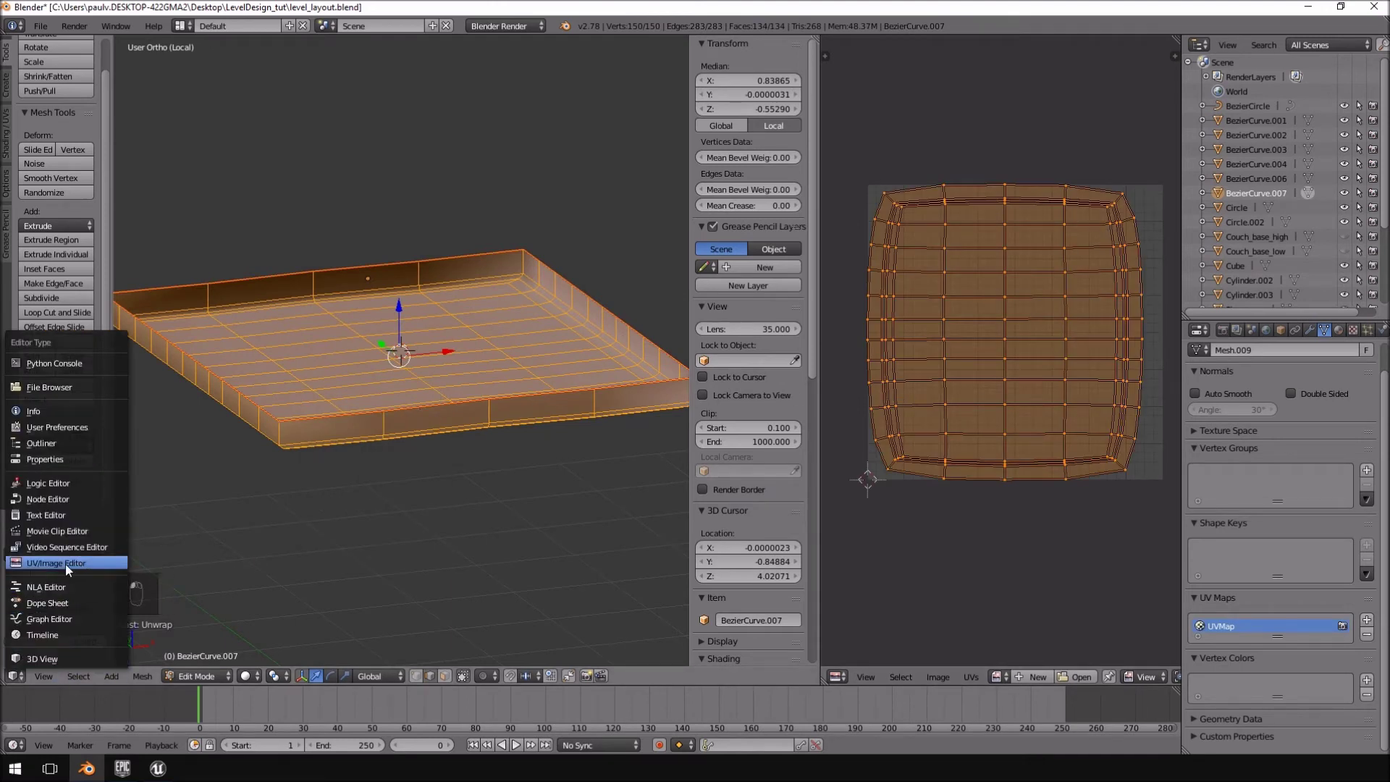
pyautogui.click(66, 563)
pyautogui.click(16, 675)
pyautogui.click(42, 660)
# - Leave local view and open the lever under the seat in Edit Mode in close view
pyautogui.moveTo(434, 362); pyautogui.dragTo(445, 432, button='middle')
pyautogui.press('Tab')
pyautogui.press('KP_Divide')
pyautogui.moveTo(349, 423); pyautogui.dragTo(351, 447, button='middle')
pyautogui.rightClick(350, 447)
pyautogui.press('Tab')
pyautogui.keyDown('shift'); pyautogui.moveTo(438, 462); pyautogui.dragTo(376, 394, button='middle'); pyautogui.keyUp('shift')
pyautogui.scroll(2, 495, 369)
# - Select all faces of the lever and apply a standard unwrap
pyautogui.press('a')
pyautogui.press('a')
pyautogui.press('a')
pyautogui.press('a')
pyautogui.moveTo(572, 420); pyautogui.dragTo(517, 435, button='middle')
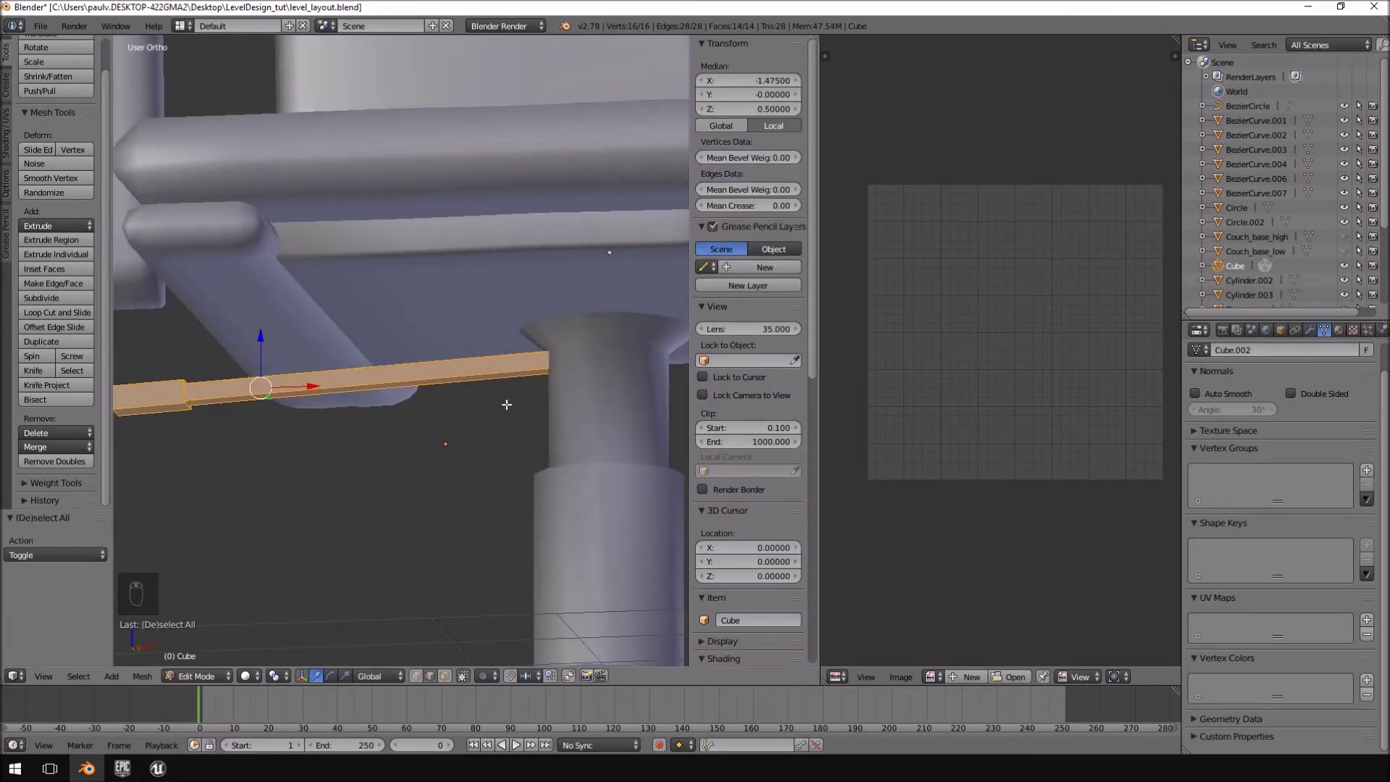
pyautogui.moveTo(287, 446); pyautogui.dragTo(309, 459, button='middle')
pyautogui.press('u')
pyautogui.click(307, 459)
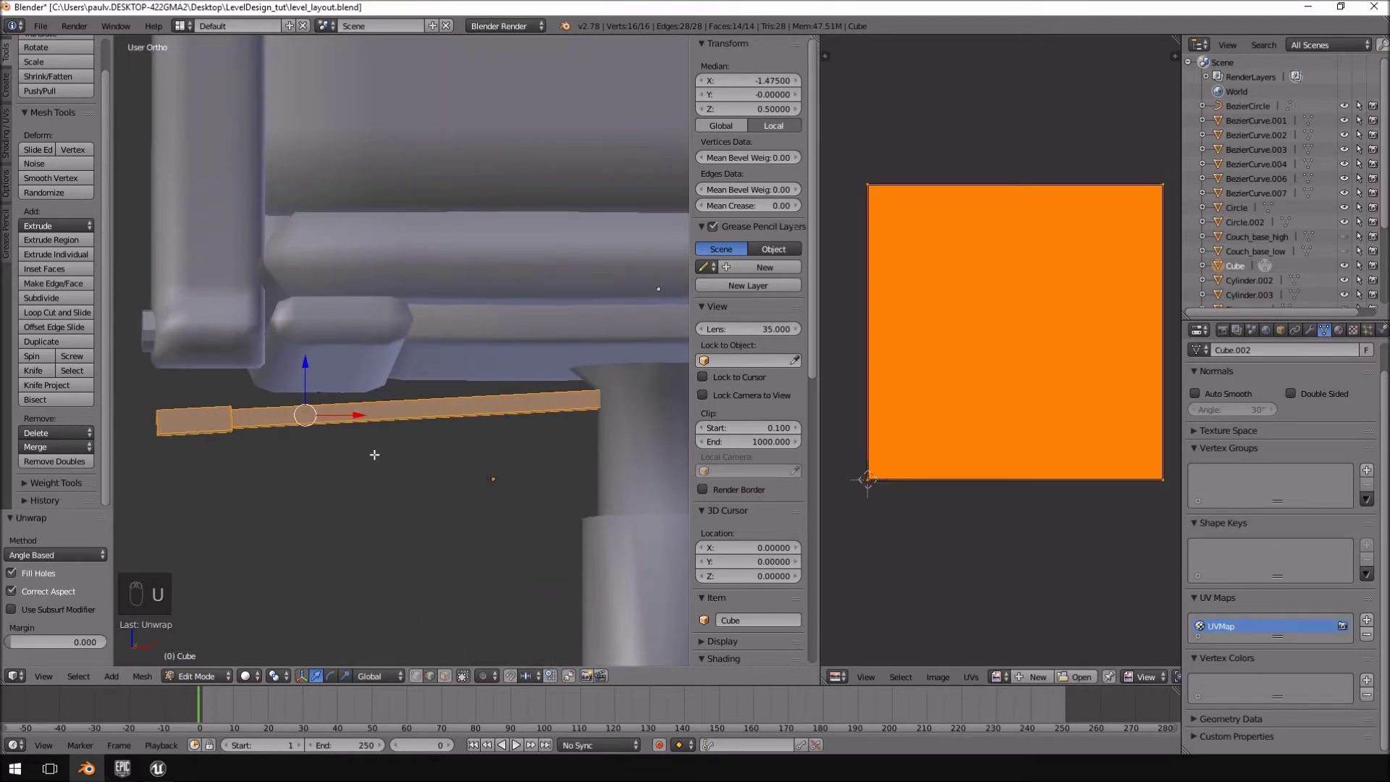
# - Reselect all the lever's faces and unwrap them with Smart UV Project, using angle limit 66 and island margin 0.03
pyautogui.scroll(1, 240, 431)
pyautogui.rightClick(254, 420)
pyautogui.moveTo(256, 420); pyautogui.dragTo(302, 419, button='middle')
pyautogui.press('a')
pyautogui.press('a')
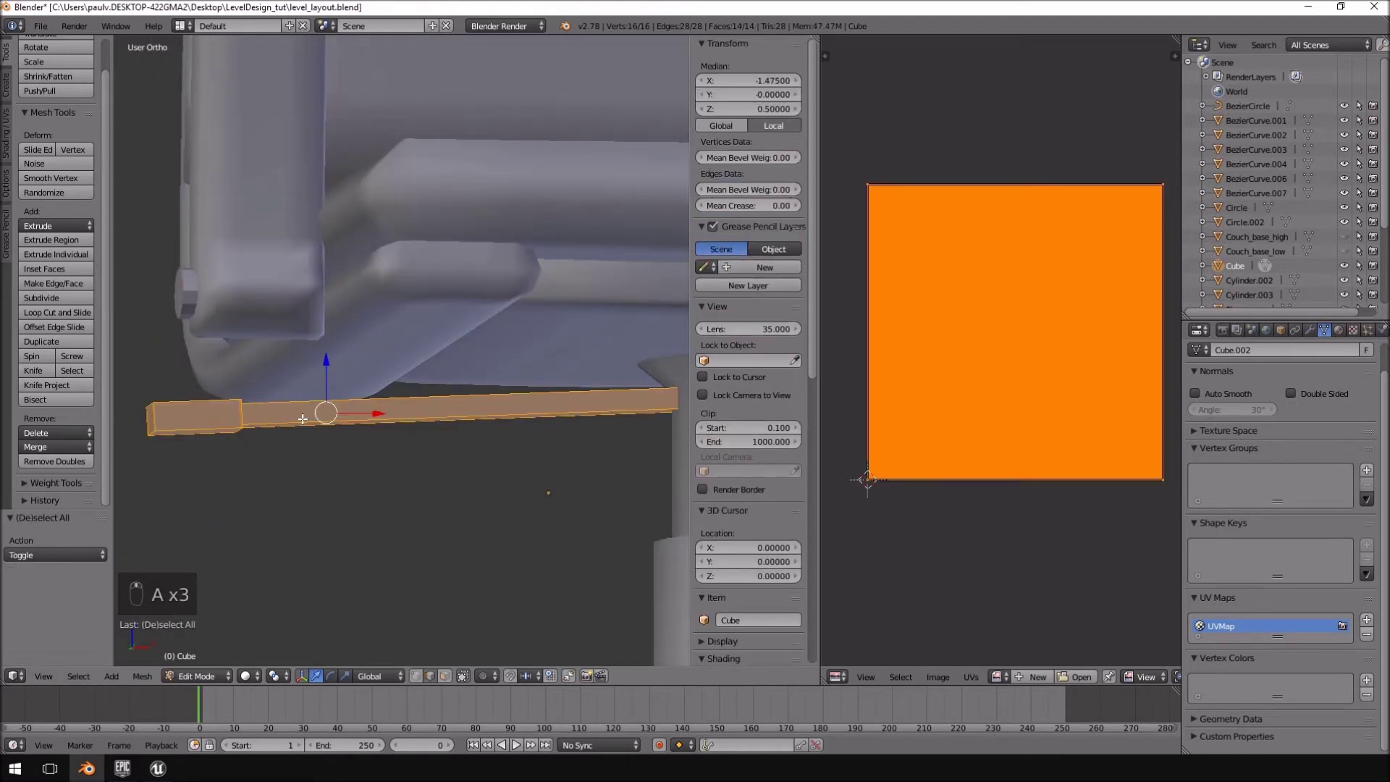
pyautogui.press('u')
pyautogui.click(299, 433)
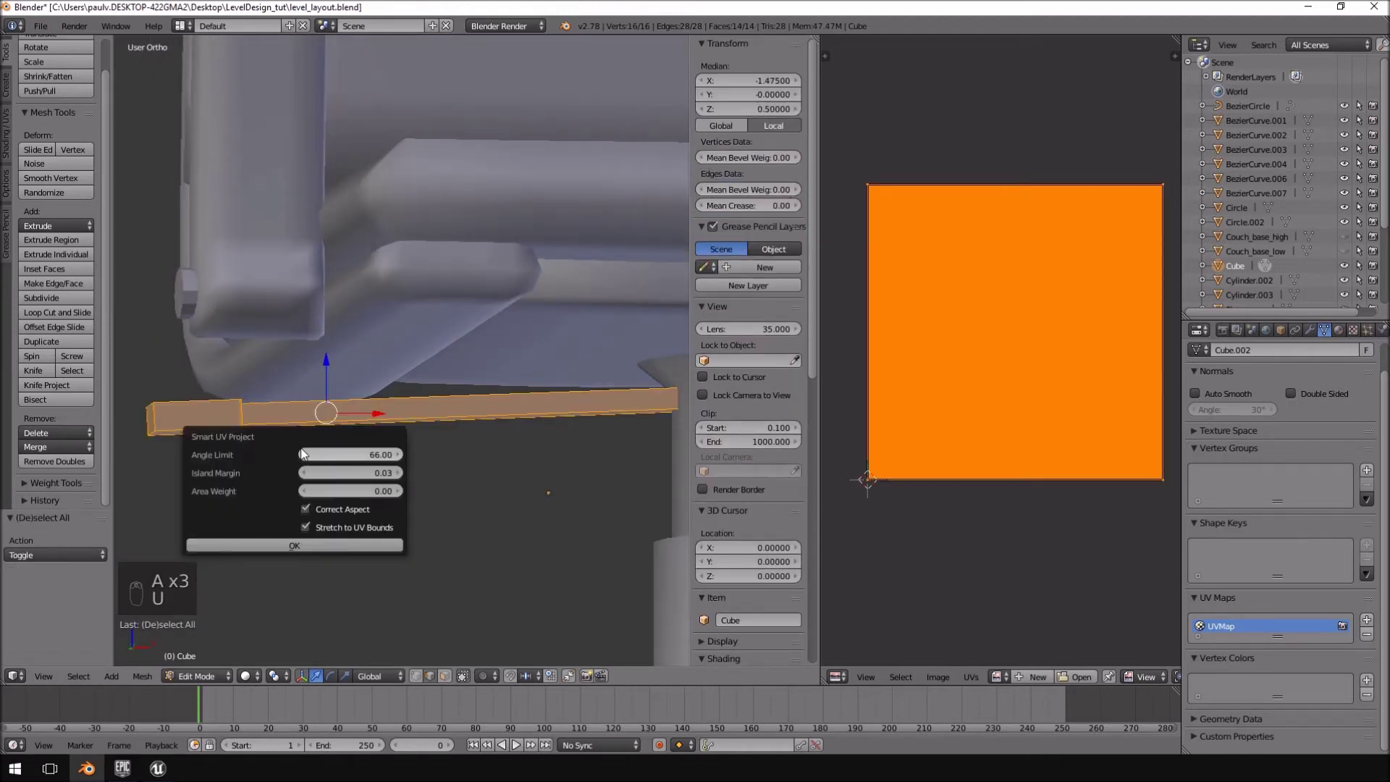
pyautogui.click(296, 546)
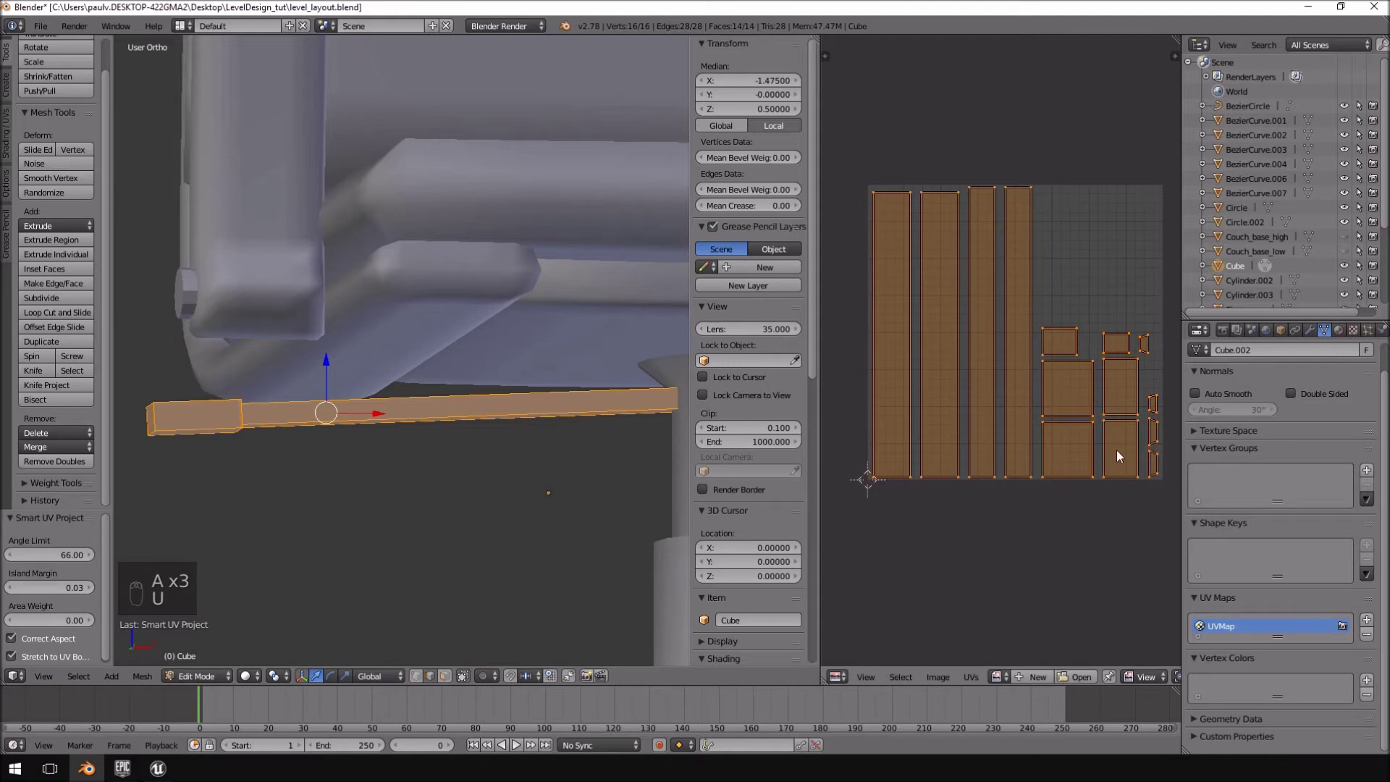
pyautogui.moveTo(293, 399); pyautogui.dragTo(302, 412, button='middle')
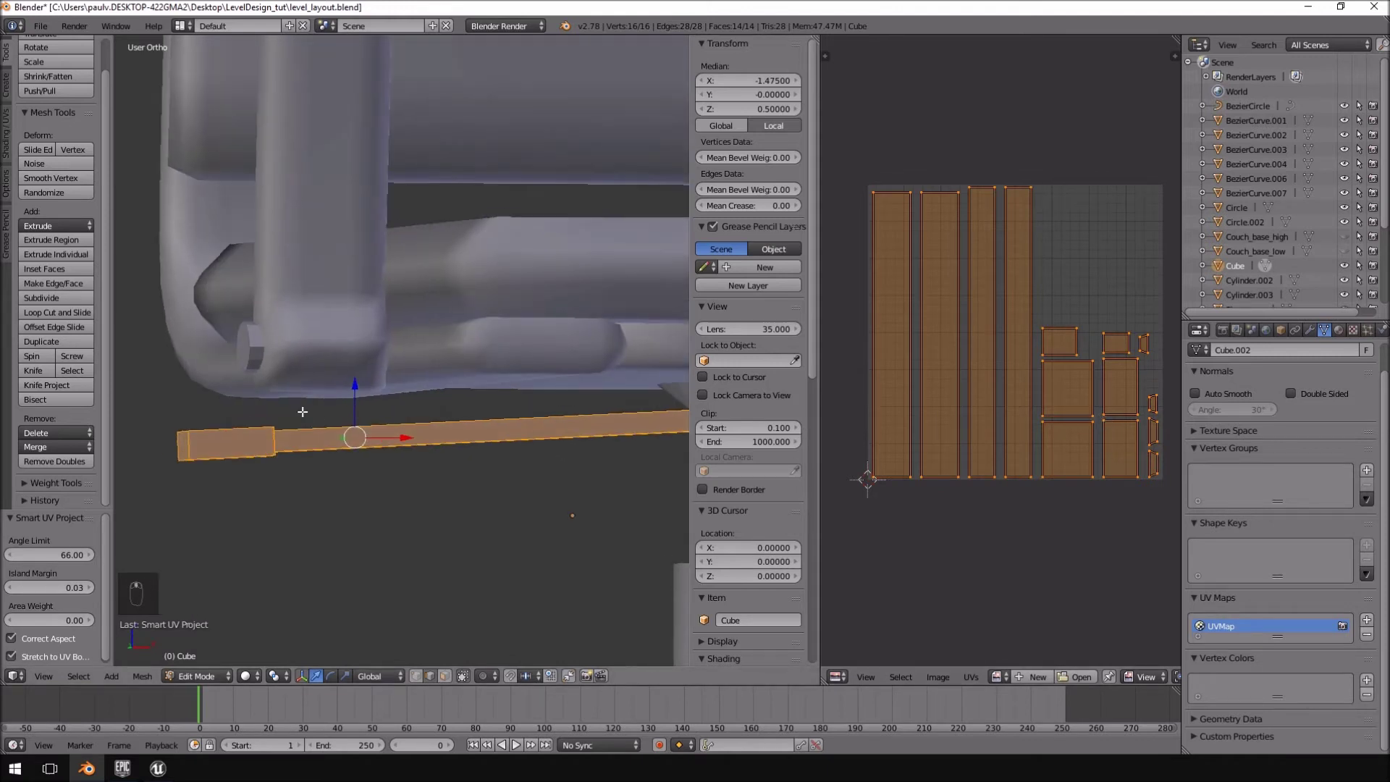
pyautogui.moveTo(223, 427); pyautogui.dragTo(494, 440, button='middle')
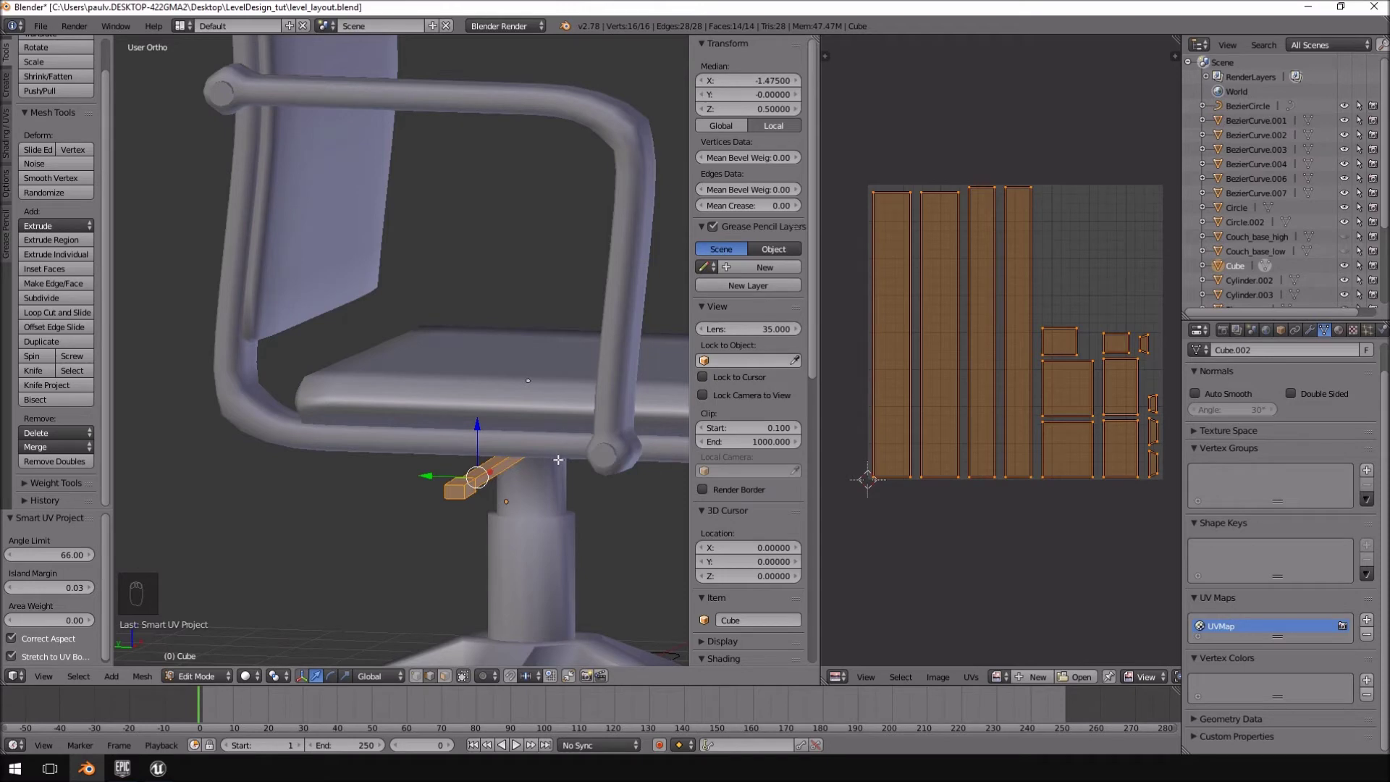
# - Leave the lever and open the small bolt at the armrest's lower end in Edit Mode in close view
pyautogui.moveTo(545, 482); pyautogui.dragTo(442, 450, button='middle')
pyautogui.press('Tab')
pyautogui.scroll(3, 434, 426)
pyautogui.rightClick(426, 435)
pyautogui.press('Tab')
pyautogui.scroll(4, 449, 440)
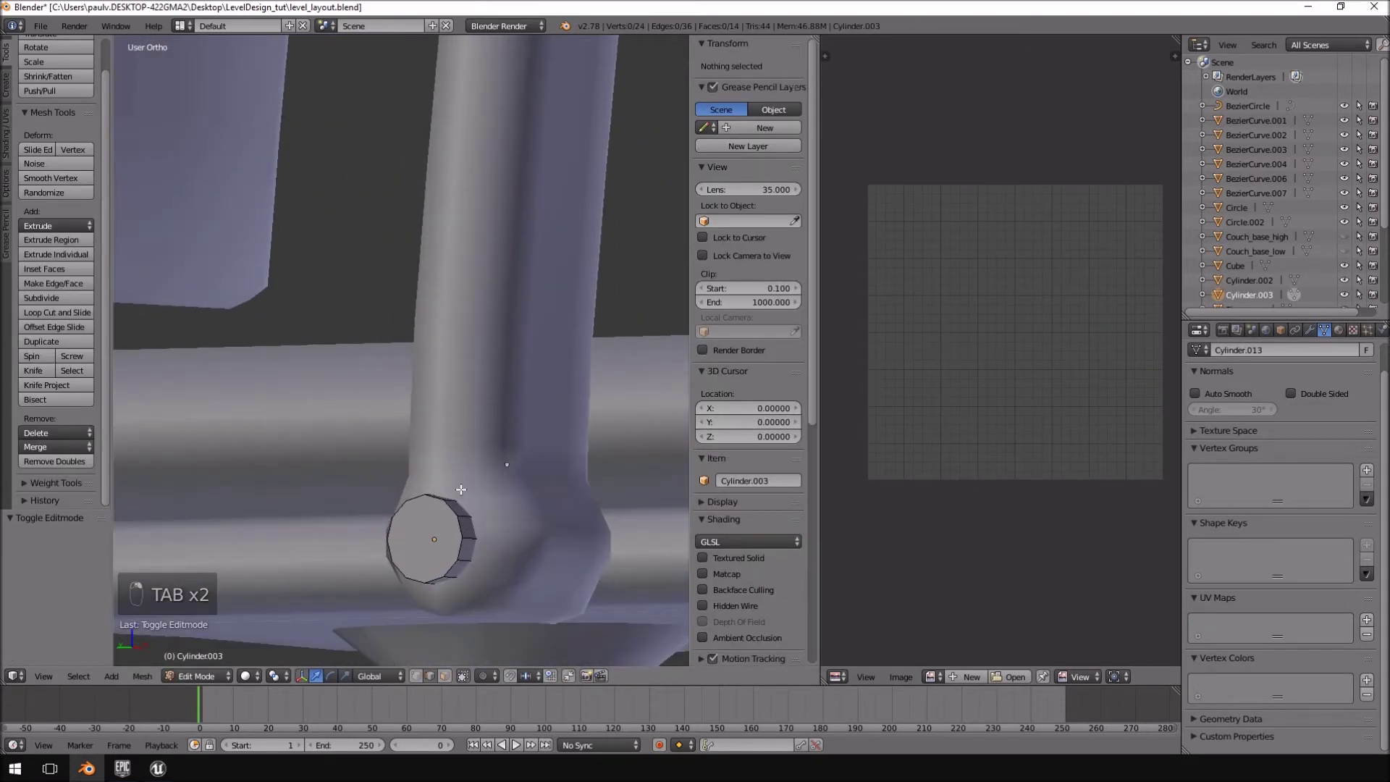
# - Select the bolt's hidden inner cap in wireframe display and mark its rim as a seam
pyautogui.press('a')
pyautogui.press('a')
pyautogui.press('a')
pyautogui.rightClick(451, 506)
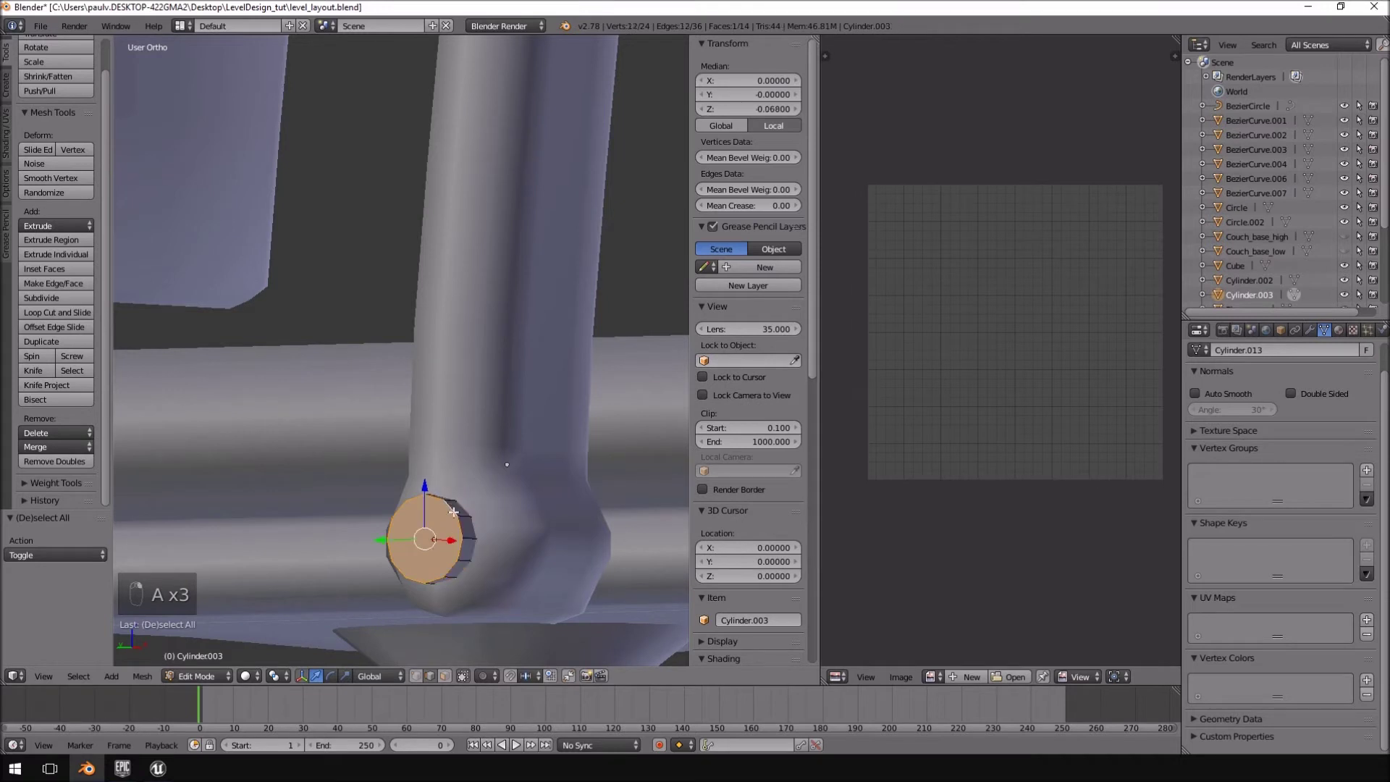
pyautogui.press('z')
pyautogui.moveTo(457, 528); pyautogui.dragTo(503, 530)
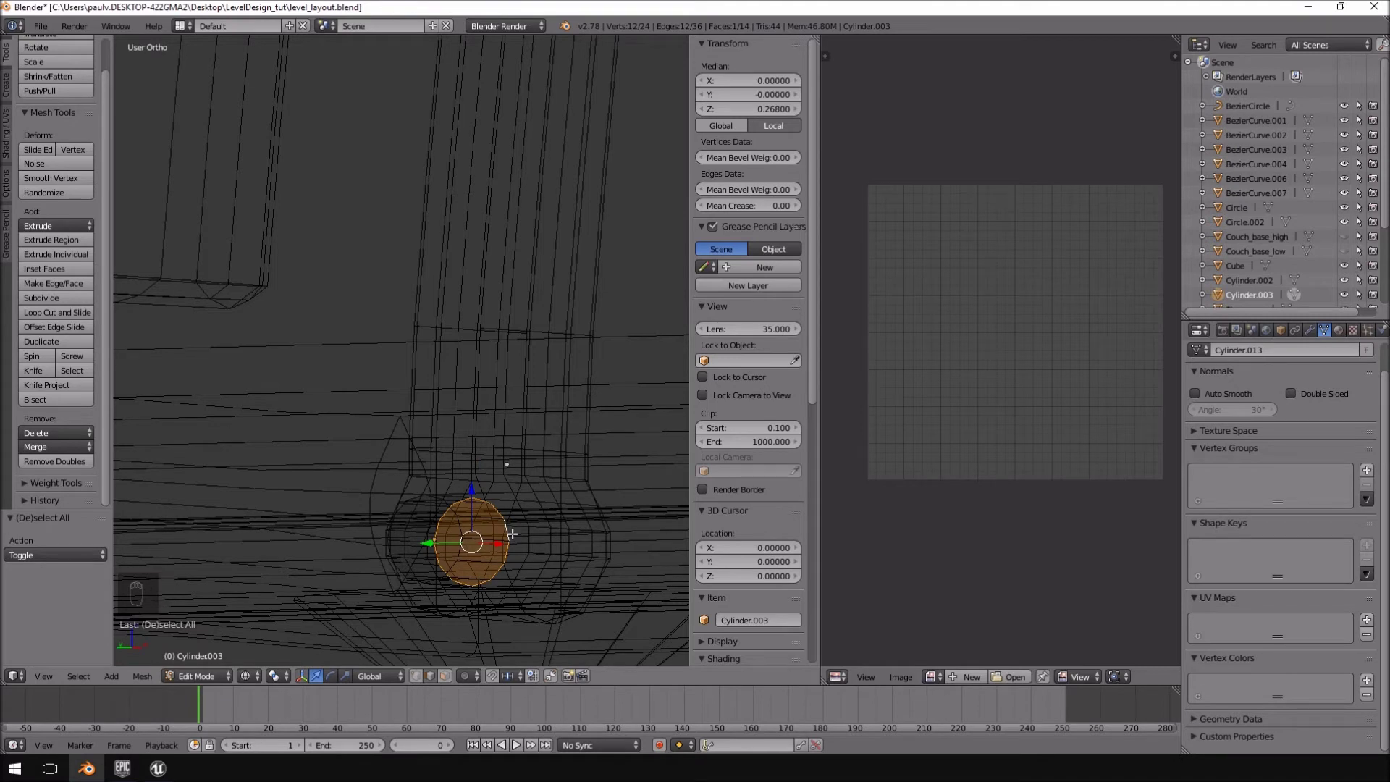
pyautogui.hotkey('ctrl', 'e')
pyautogui.click(464, 486)
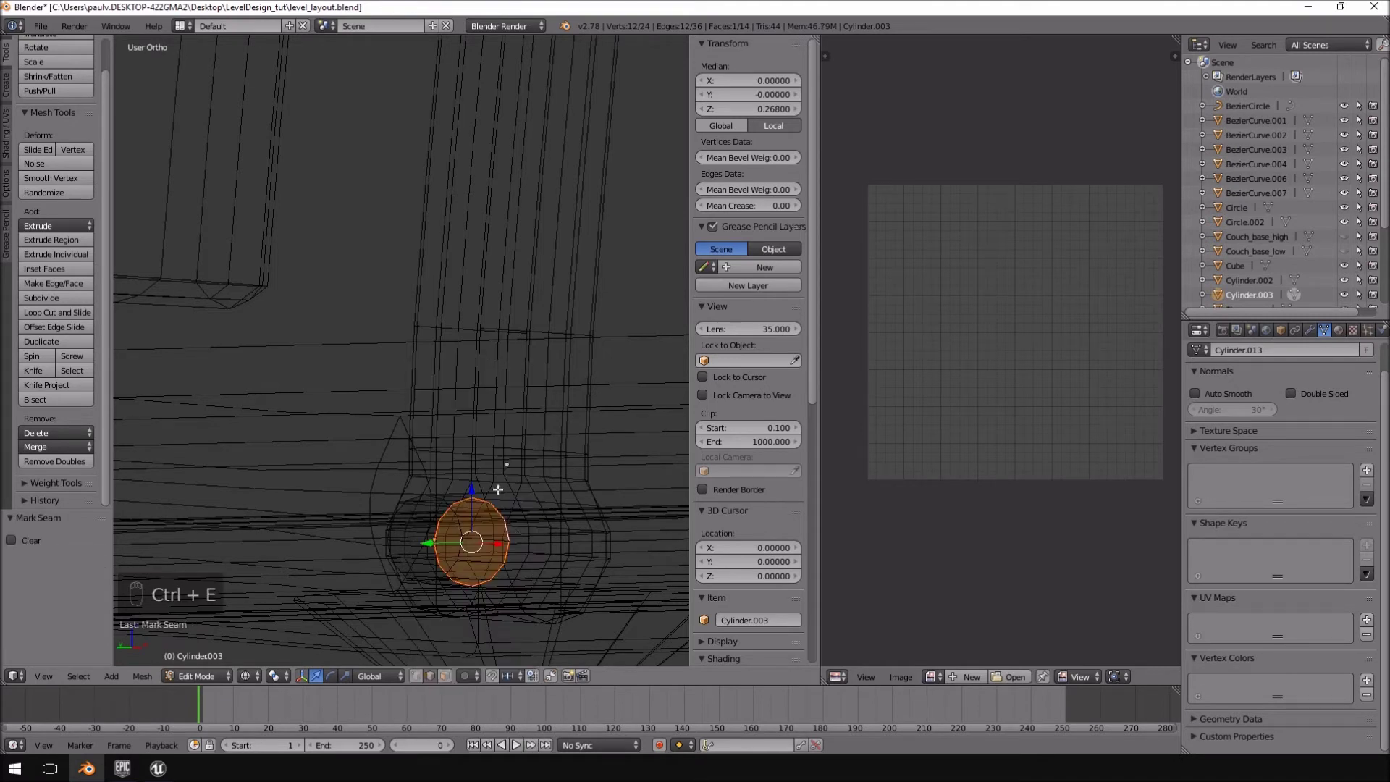
# - Isolate the bolt in solid local view and mark one lengthwise side edge and the outer cap's rim as seams
pyautogui.press('KP_Divide')
pyautogui.press('z')
pyautogui.scroll(-4, 523, 522)
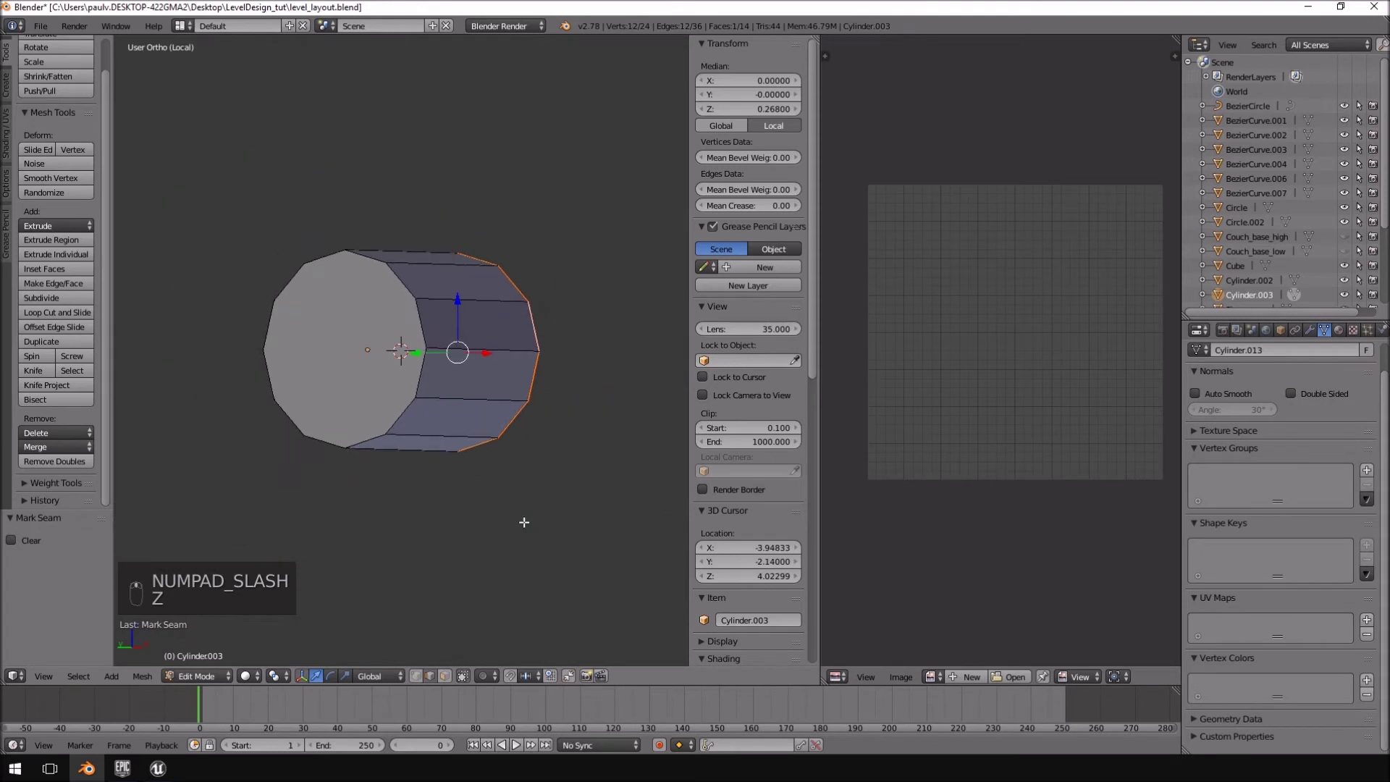
pyautogui.moveTo(521, 522); pyautogui.dragTo(438, 405, button='middle')
pyautogui.keyDown('shift'); pyautogui.rightClick(461, 350); pyautogui.keyUp('shift')
pyautogui.hotkey('ctrl', 'e')
pyautogui.click(461, 350)
pyautogui.keyDown('alt'); pyautogui.rightClick(360, 311); pyautogui.keyUp('alt')
pyautogui.hotkey('ctrl', 'e')
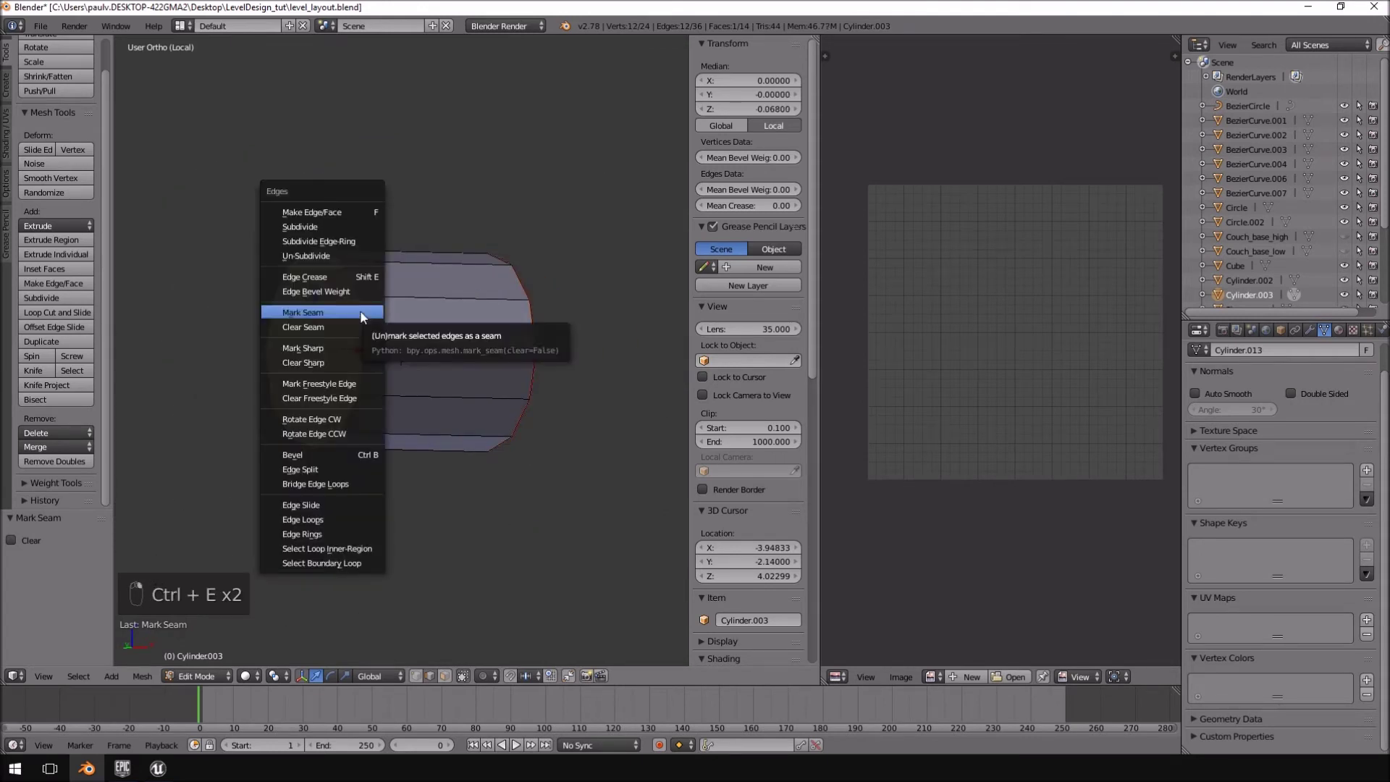
pyautogui.click(362, 317)
# - Select all faces of the bolt and apply a standard unwrap along its seams
pyautogui.moveTo(362, 317); pyautogui.dragTo(461, 384, button='middle')
pyautogui.press('a')
pyautogui.press('a')
pyautogui.press('a')
pyautogui.press('u')
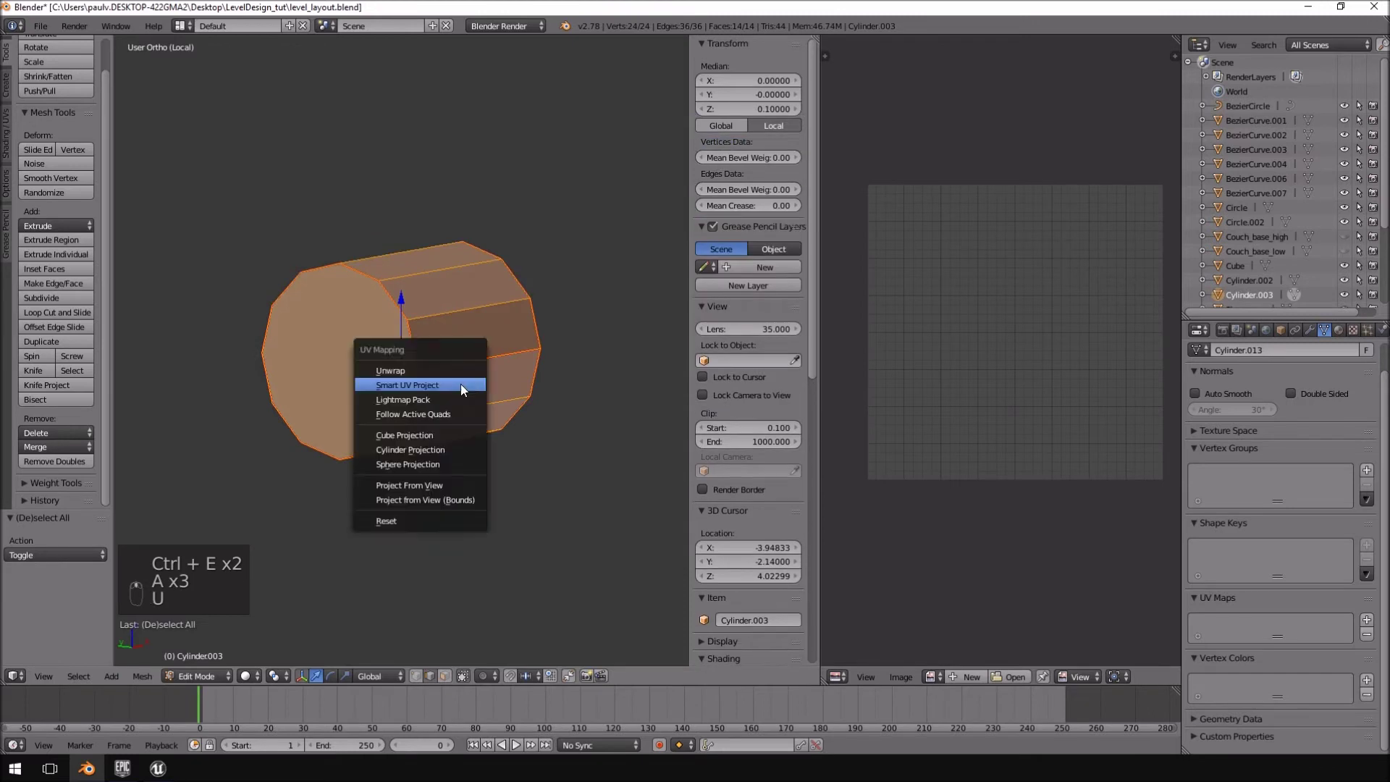
pyautogui.click(461, 383)
pyautogui.press('u')
pyautogui.click(451, 363)
pyautogui.scroll(-10, 475, 351)
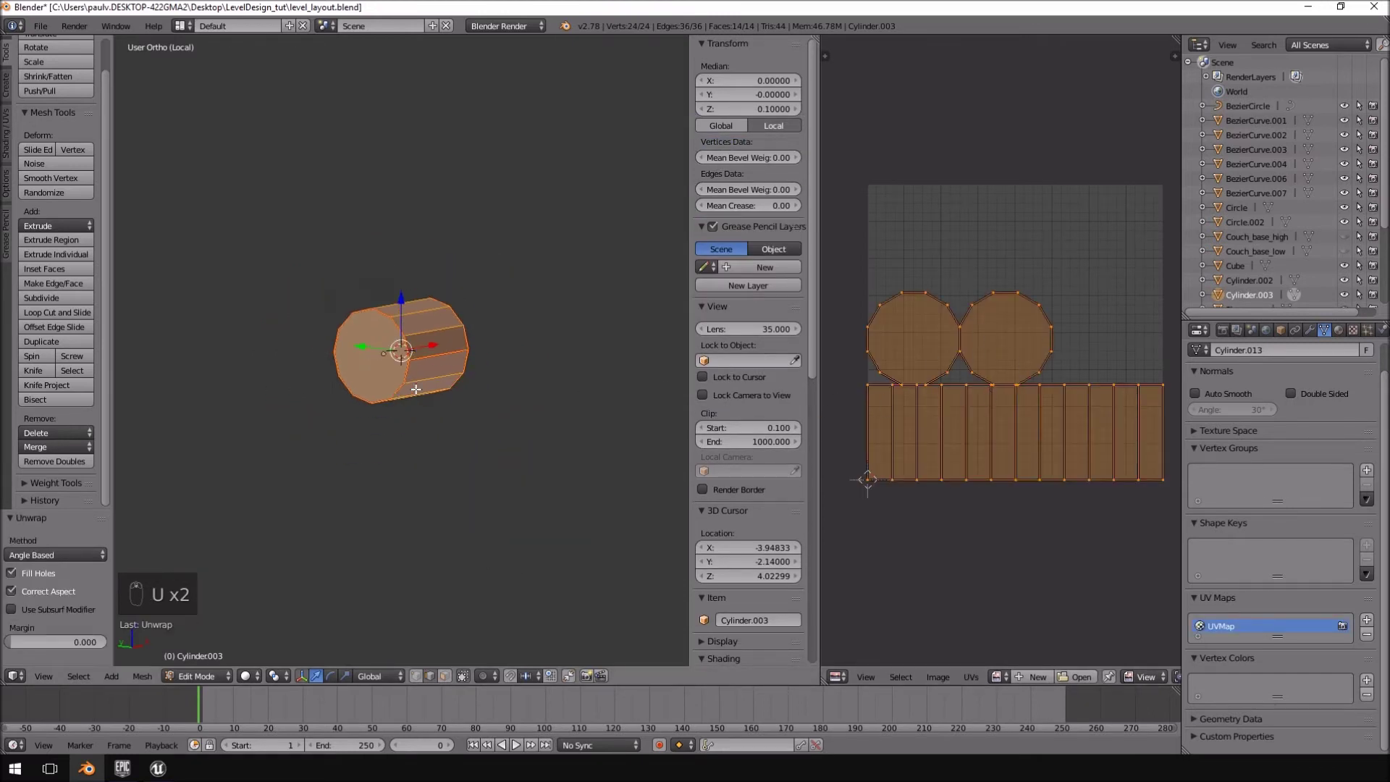
# - Delete the bolt's inner cap face in face select mode and select all the remaining faces
pyautogui.moveTo(475, 351); pyautogui.dragTo(433, 407, button='middle')
pyautogui.scroll(6, 433, 407)
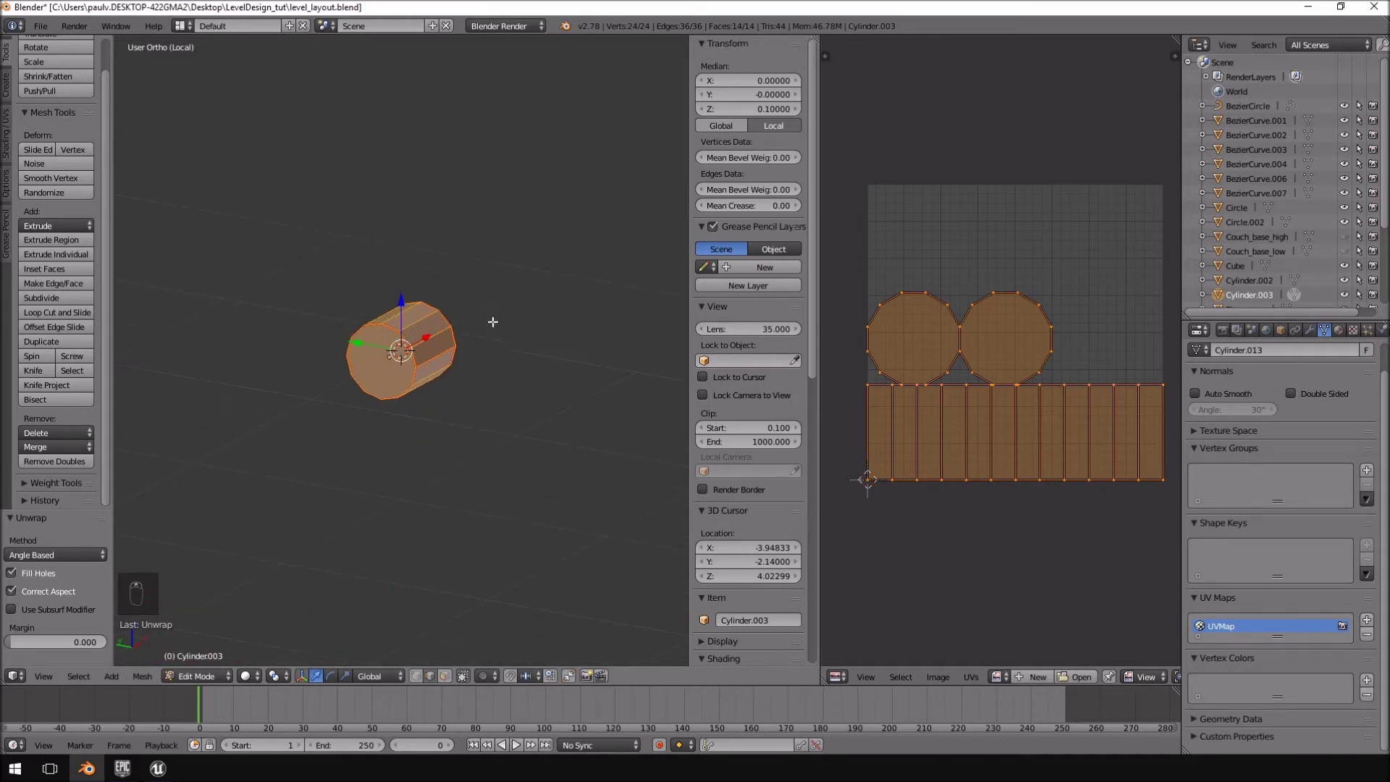
pyautogui.moveTo(493, 330); pyautogui.dragTo(274, 300, button='middle')
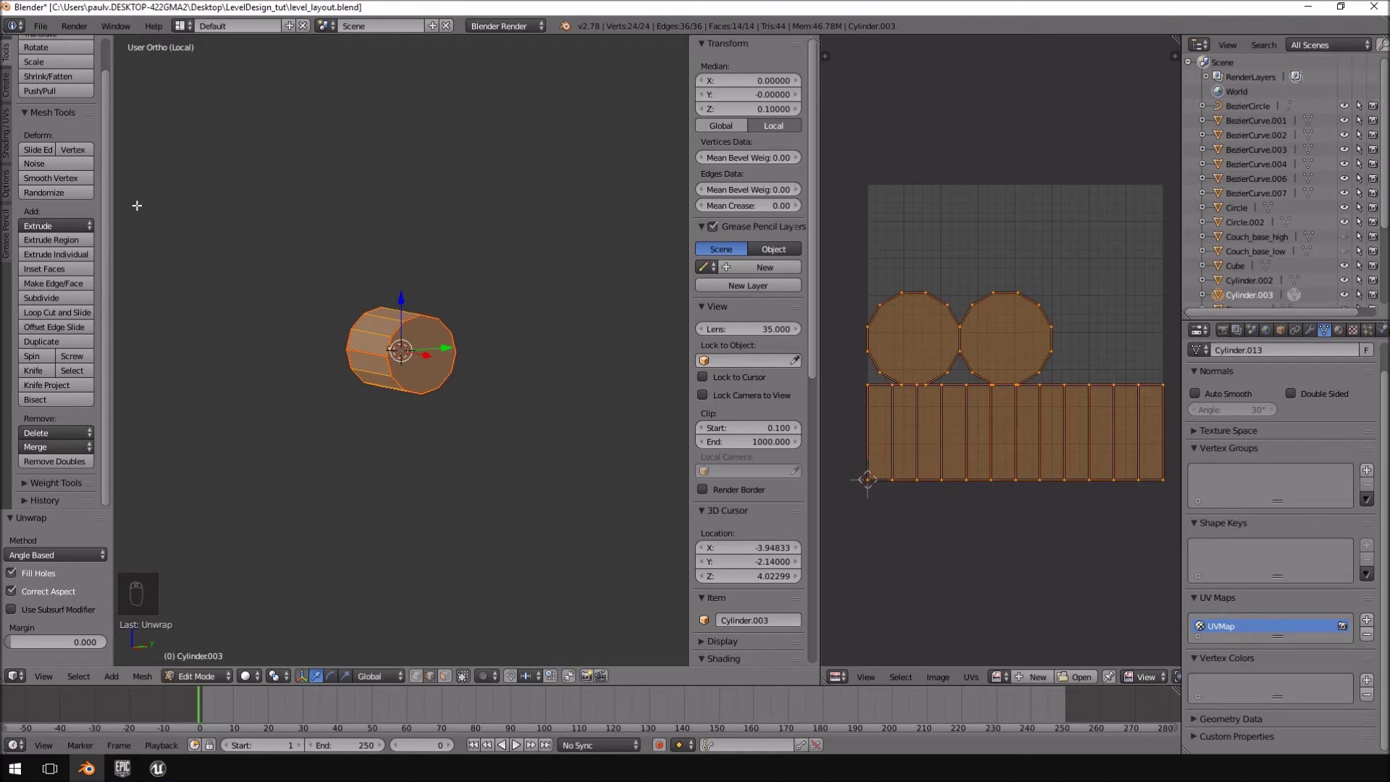
pyautogui.press('Tab')
pyautogui.press('Tab')
pyautogui.press('Tab')
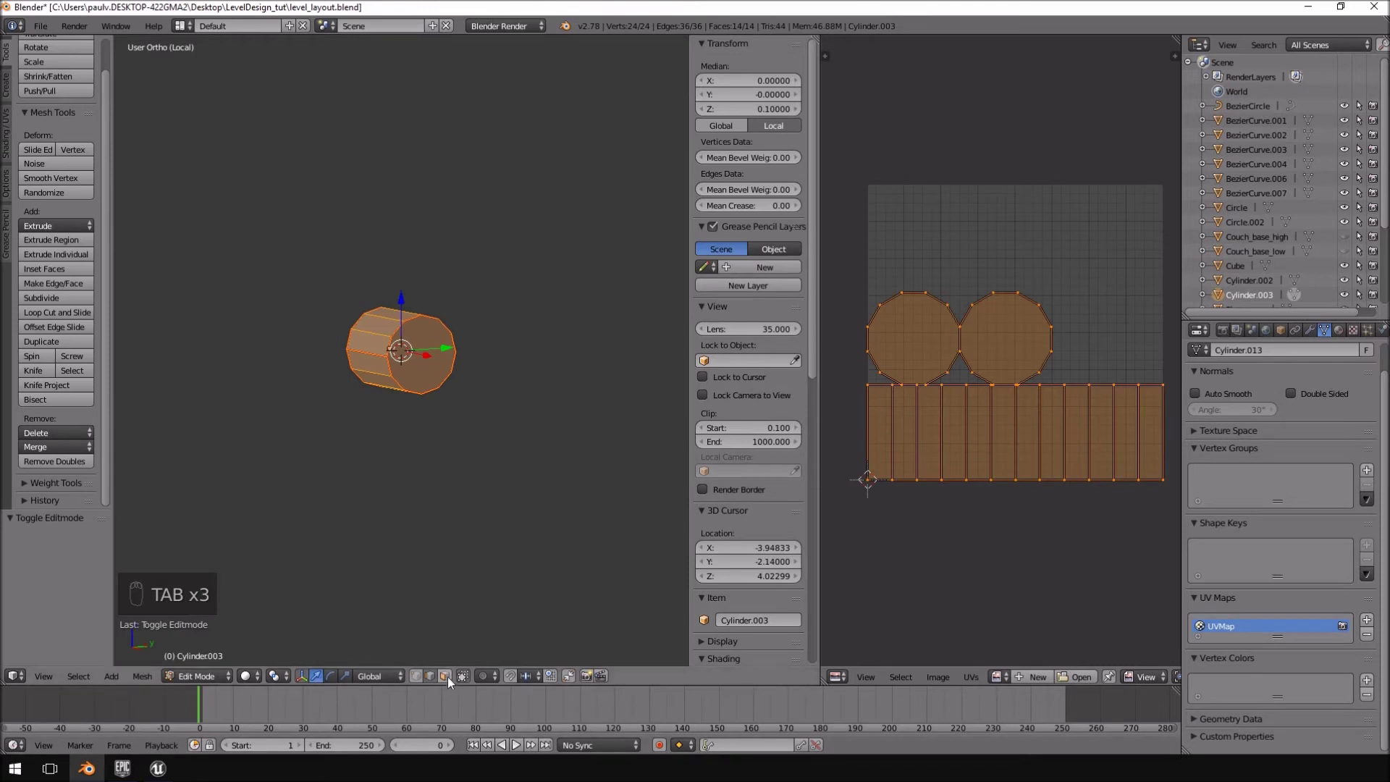
pyautogui.rightClick(434, 387)
pyautogui.press('Delete')
pyautogui.click(432, 363)
pyautogui.press('Tab')
pyautogui.press('Tab')
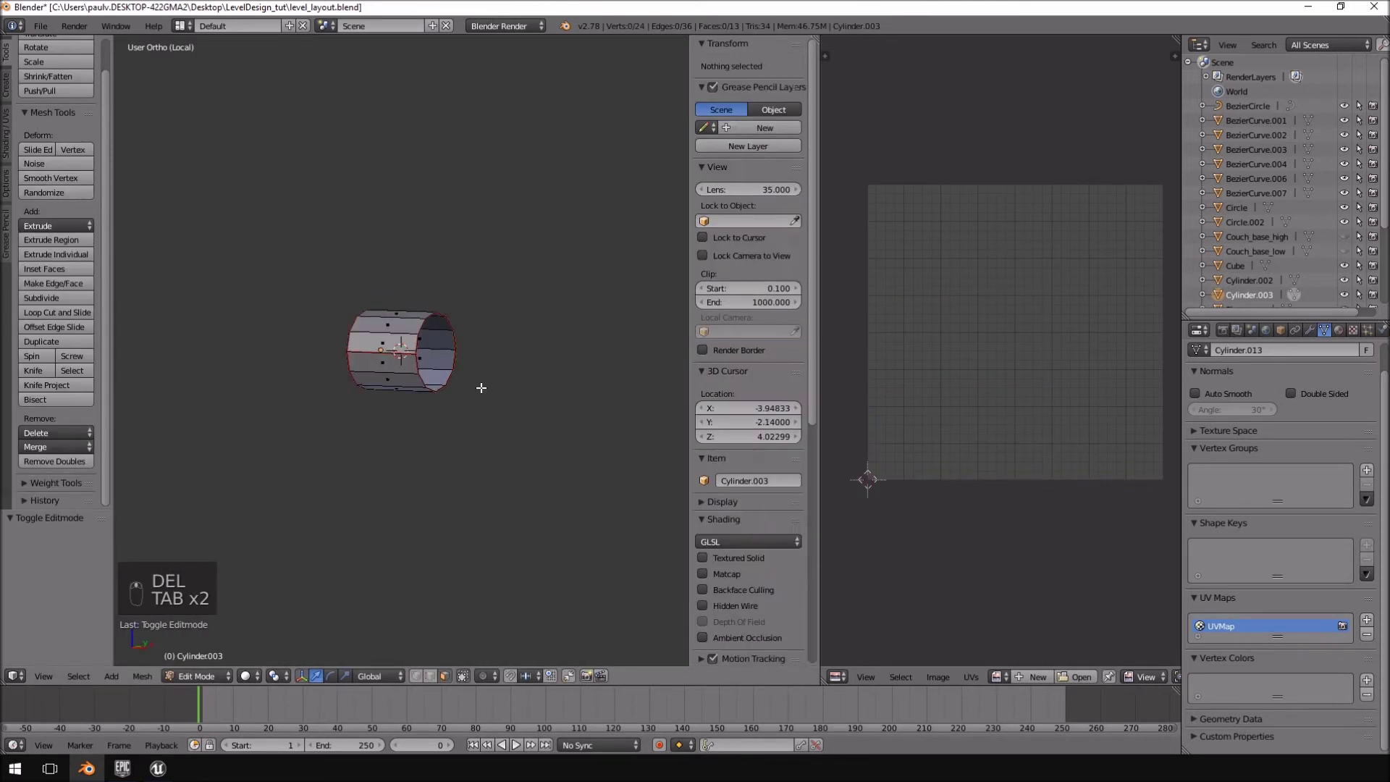
pyautogui.press('a')
pyautogui.press('a')
pyautogui.press('a')
pyautogui.moveTo(461, 392)
pyautogui.mouseDown(button='middle')
pyautogui.moveTo(558, 388)
pyautogui.moveTo(475, 406)
pyautogui.mouseUp(button='middle')
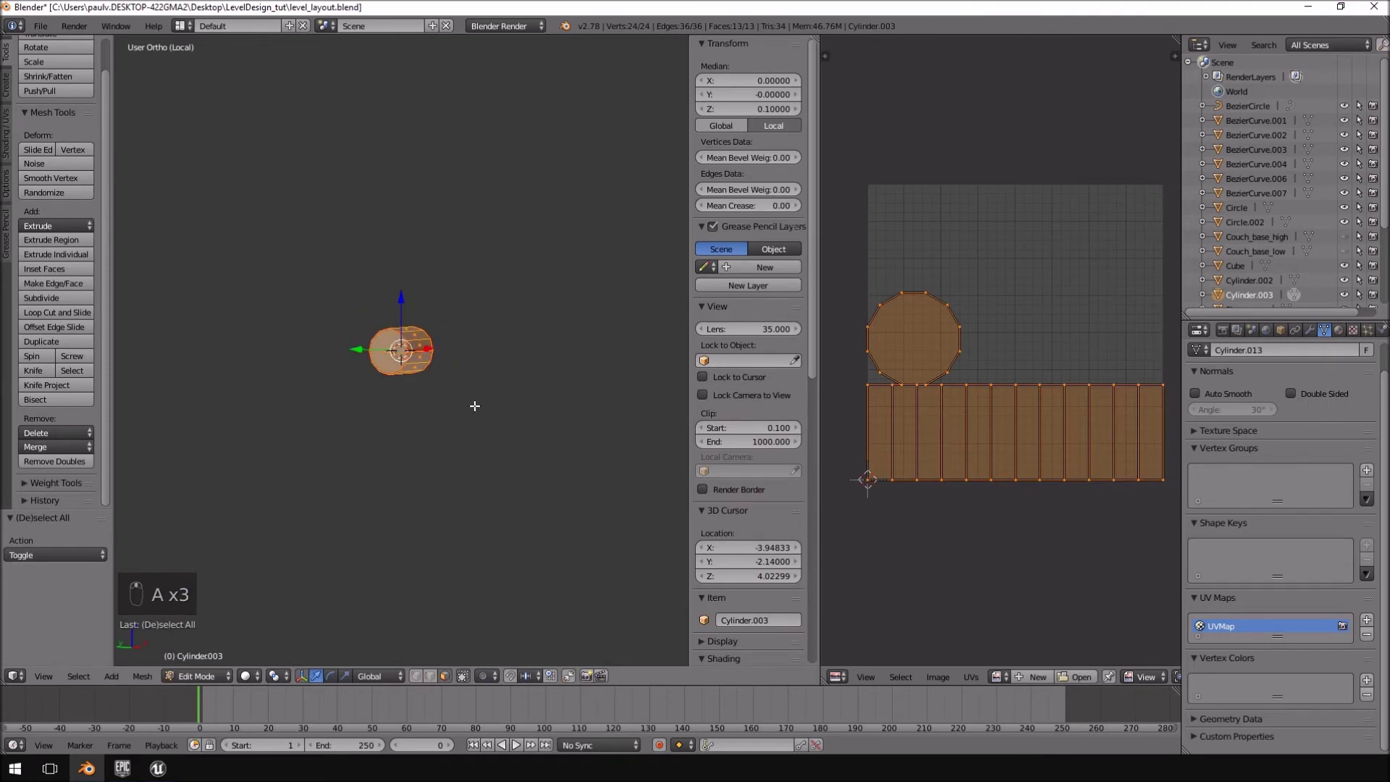
# - Leave local view, return to solid display and delete the second bolt at the armrest's upper rear end
pyautogui.press('KP_Divide')
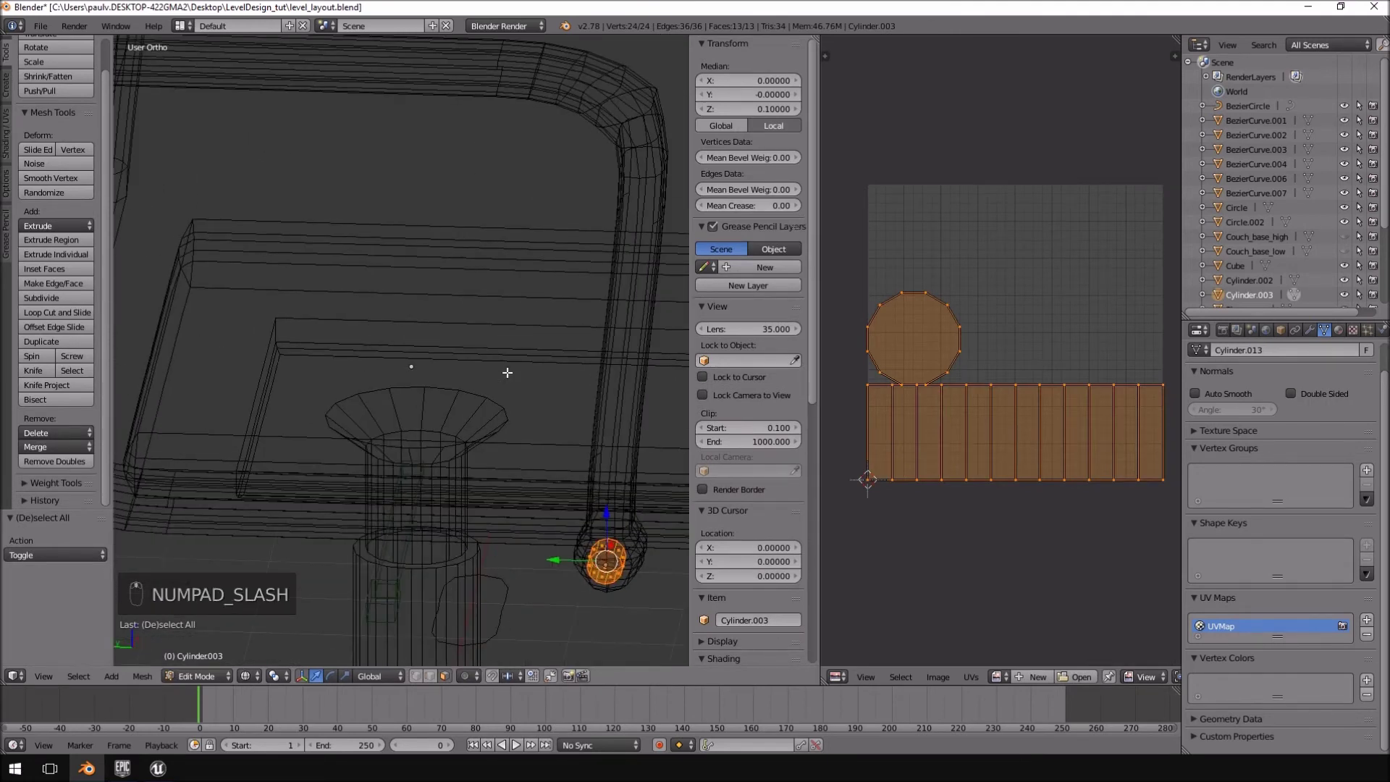
pyautogui.press('z')
pyautogui.press('Tab')
pyautogui.rightClick(228, 212)
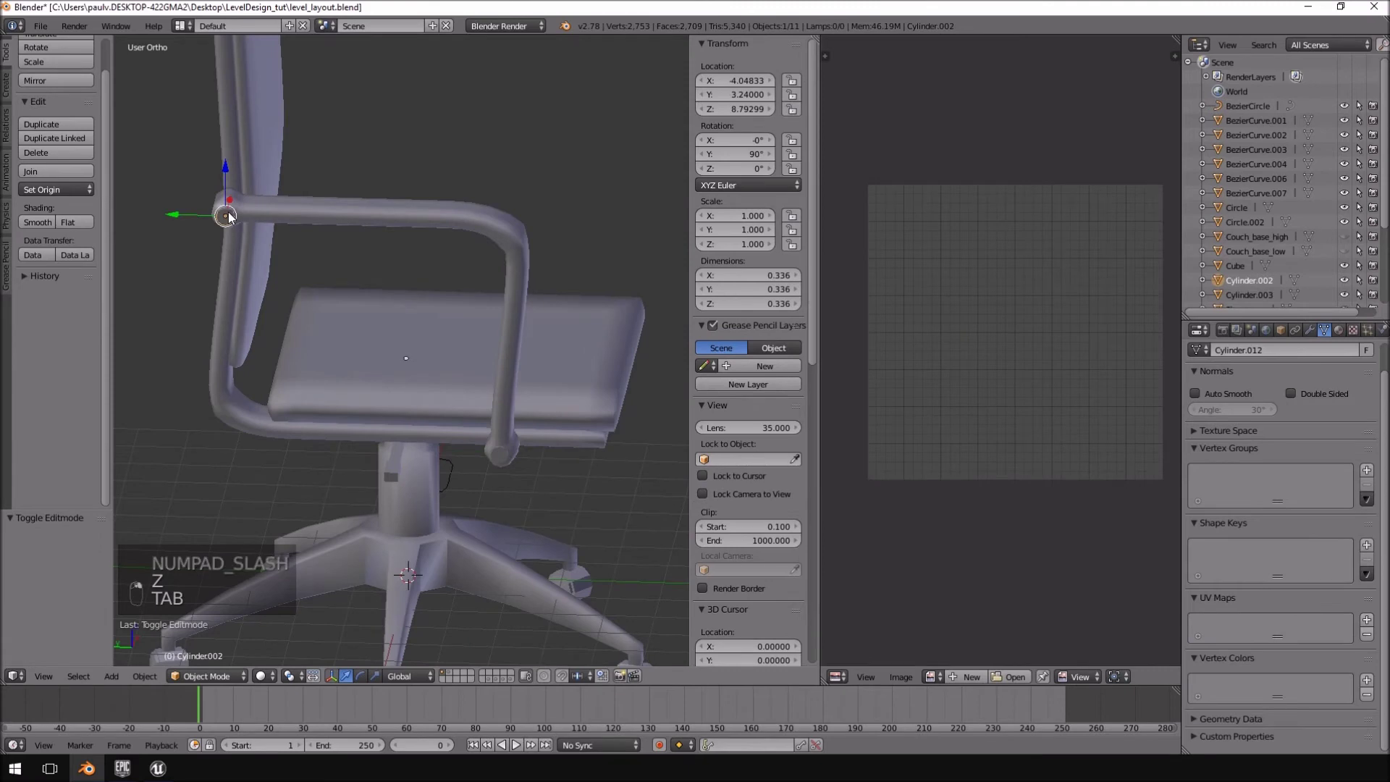
pyautogui.press('Delete')
# - In left view, duplicate the unwrapped bolt's mesh to the armrest's upper rear end, offset 5.4 in Y and 4.8 in Z
pyautogui.scroll(3, 532, 492)
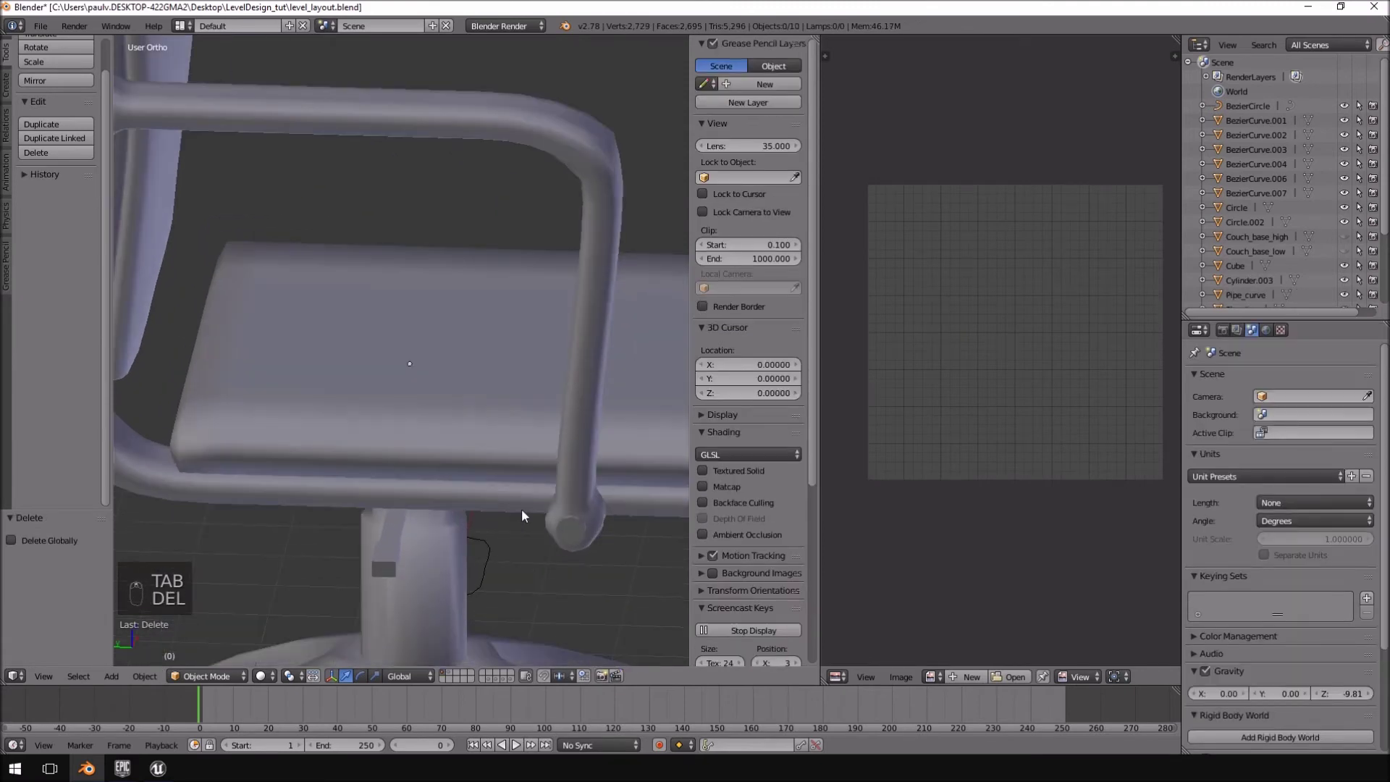
pyautogui.rightClick(562, 533)
pyautogui.press('Tab')
pyautogui.press('KP_1')
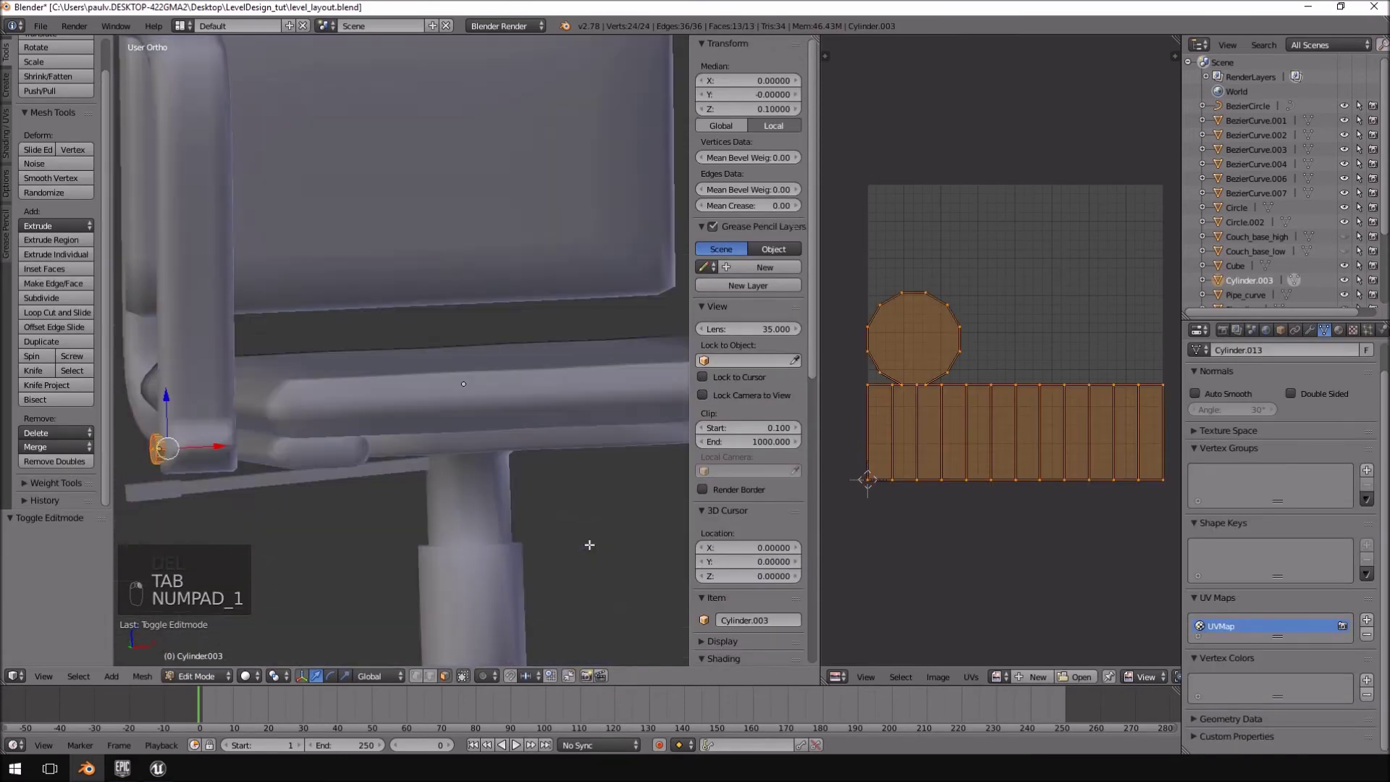
pyautogui.press('KP_3')
pyautogui.press('ctrl+KP_3')
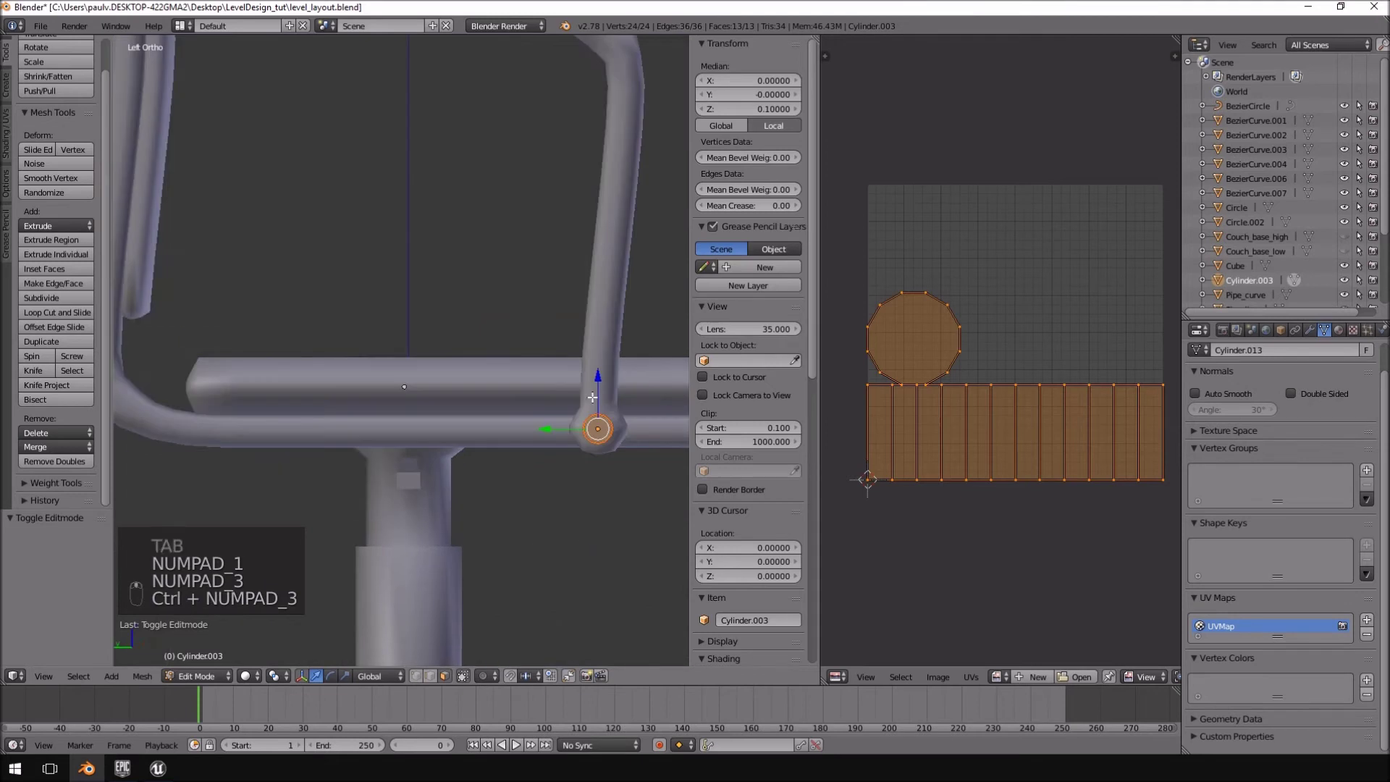
pyautogui.keyDown('shift'); pyautogui.moveTo(592, 398); pyautogui.dragTo(613, 430, button='middle'); pyautogui.keyUp('shift')
pyautogui.keyDown('shift'); pyautogui.moveTo(534, 400); pyautogui.dragTo(595, 492, button='middle'); pyautogui.keyUp('shift')
pyautogui.hotkey('shift', 'd')
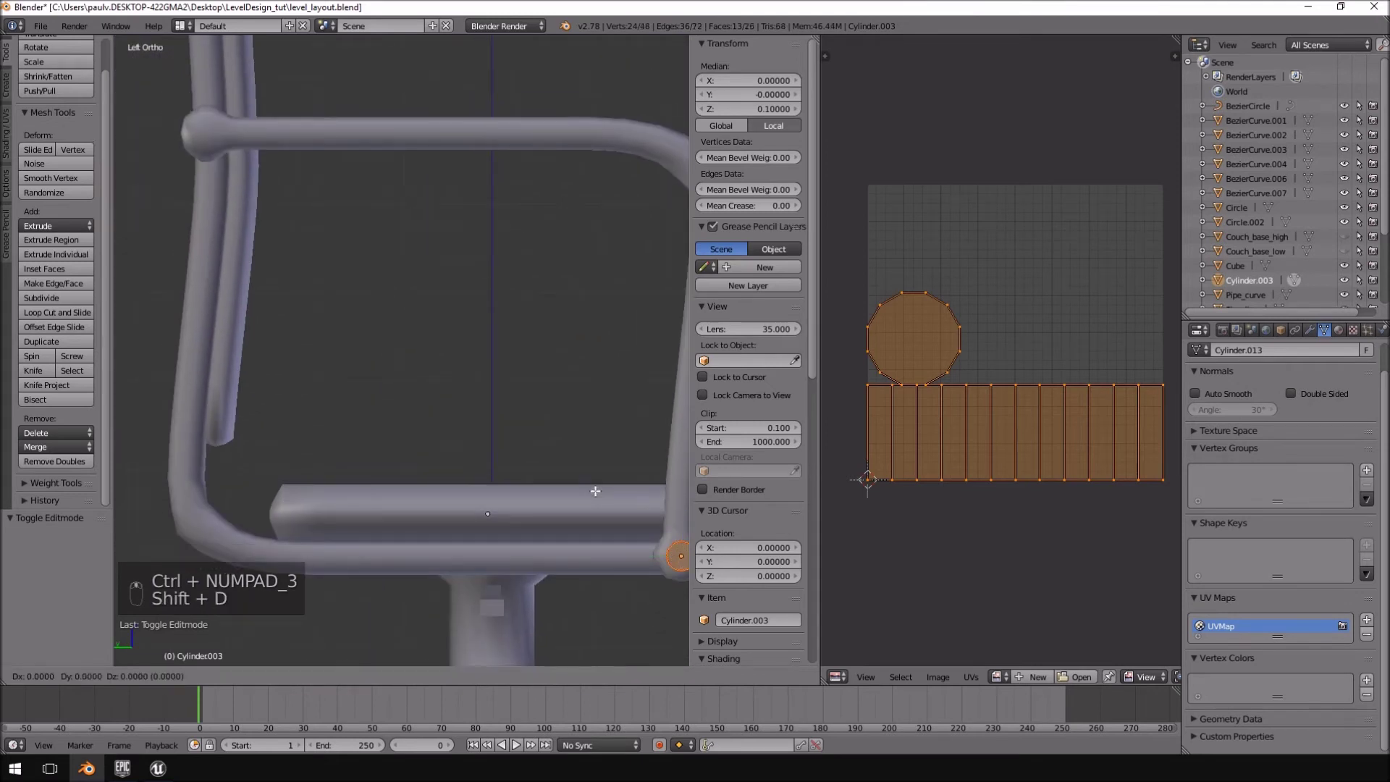
pyautogui.click(117, 67)
# - Centre the duplicated bolt on the armrest's rounded end by moving it about -0.04 in Y and -0.02 in Z
pyautogui.keyDown('shift'); pyautogui.moveTo(286, 214); pyautogui.dragTo(415, 397, button='middle'); pyautogui.keyUp('shift')
pyautogui.scroll(8, 415, 397)
pyautogui.keyDown('shift'); pyautogui.moveTo(316, 340); pyautogui.dragTo(543, 428, button='middle'); pyautogui.keyUp('shift')
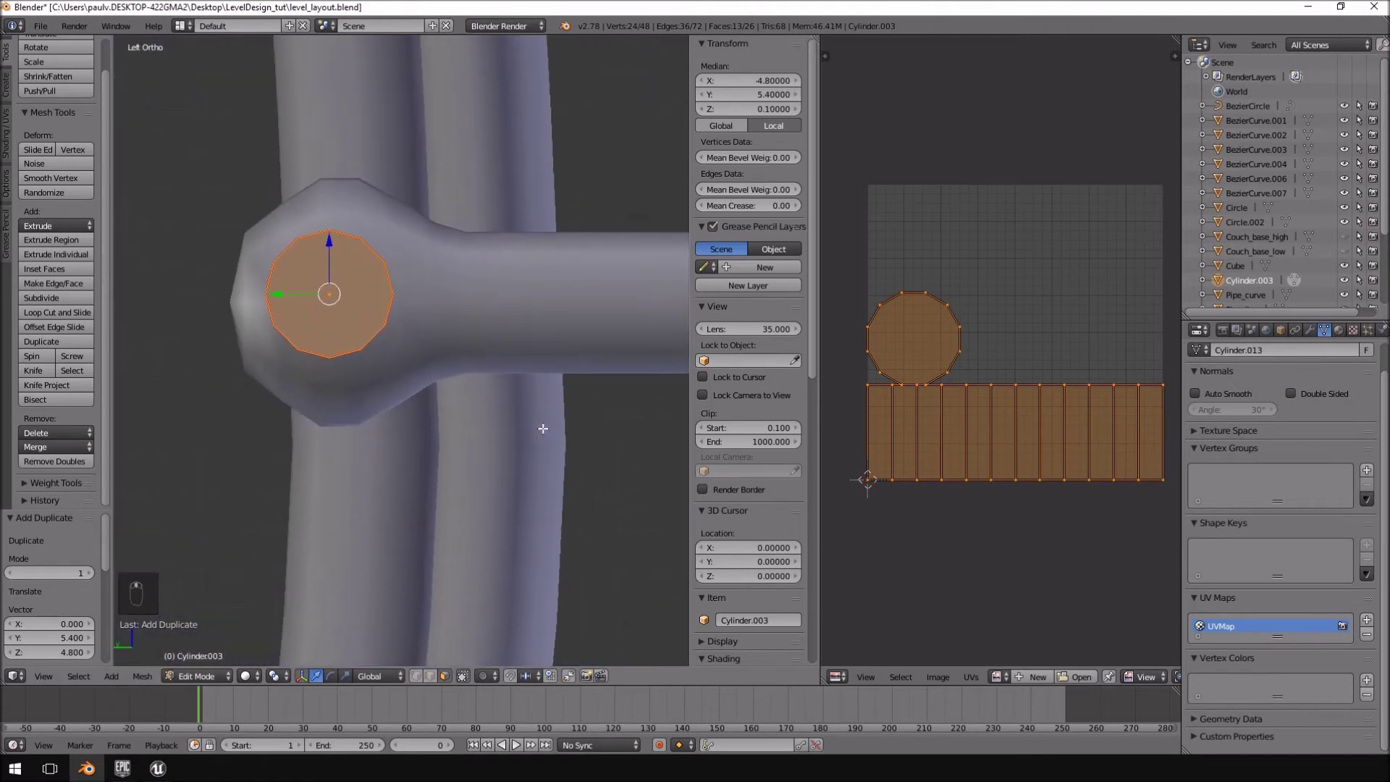
pyautogui.scroll(3, 372, 418)
pyautogui.press('g')
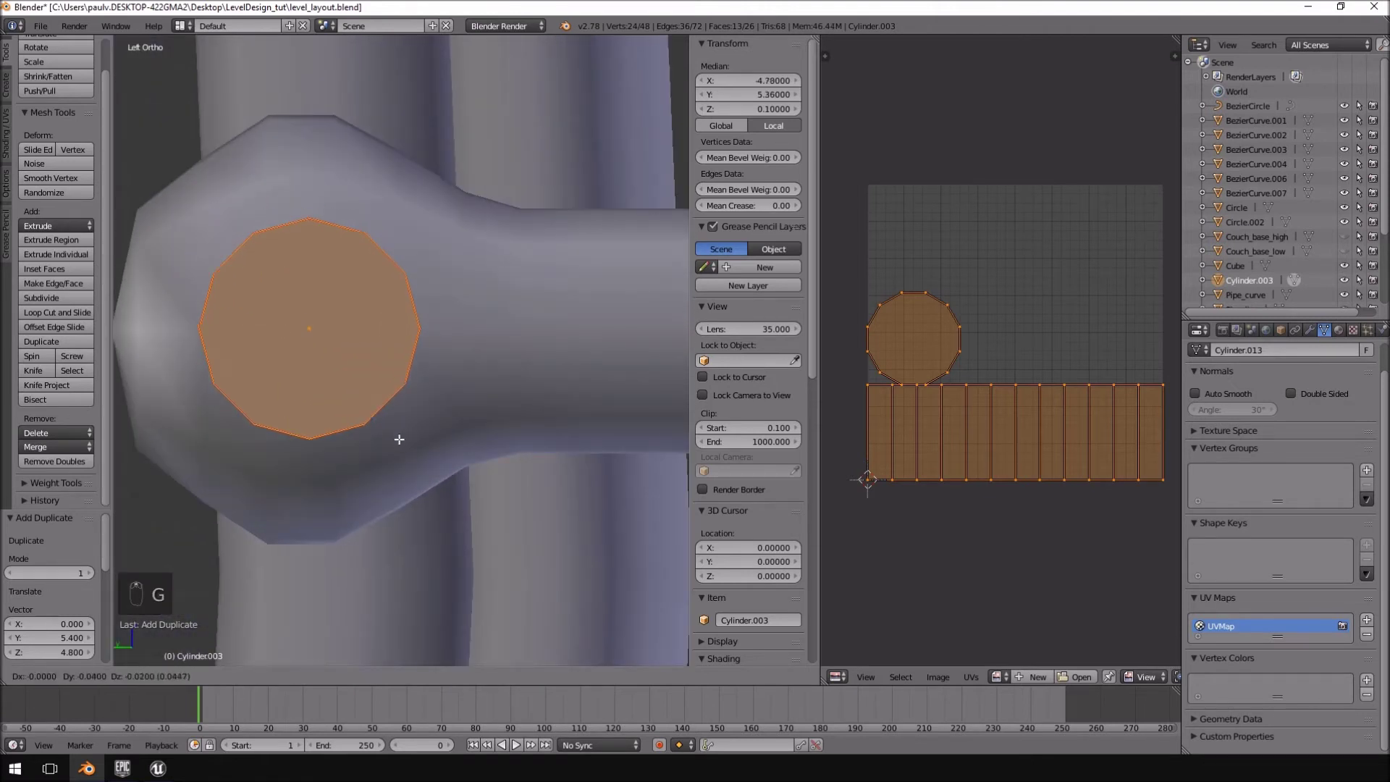
pyautogui.click(399, 438)
pyautogui.scroll(-8, 487, 462)
# - Examine the UV layouts of the armrest, backrest, frame, seat cushion and seat plate one after another
pyautogui.moveTo(514, 453); pyautogui.dragTo(409, 392, button='middle')
pyautogui.press('Tab')
pyautogui.rightClick(402, 362)
pyautogui.press('Tab')
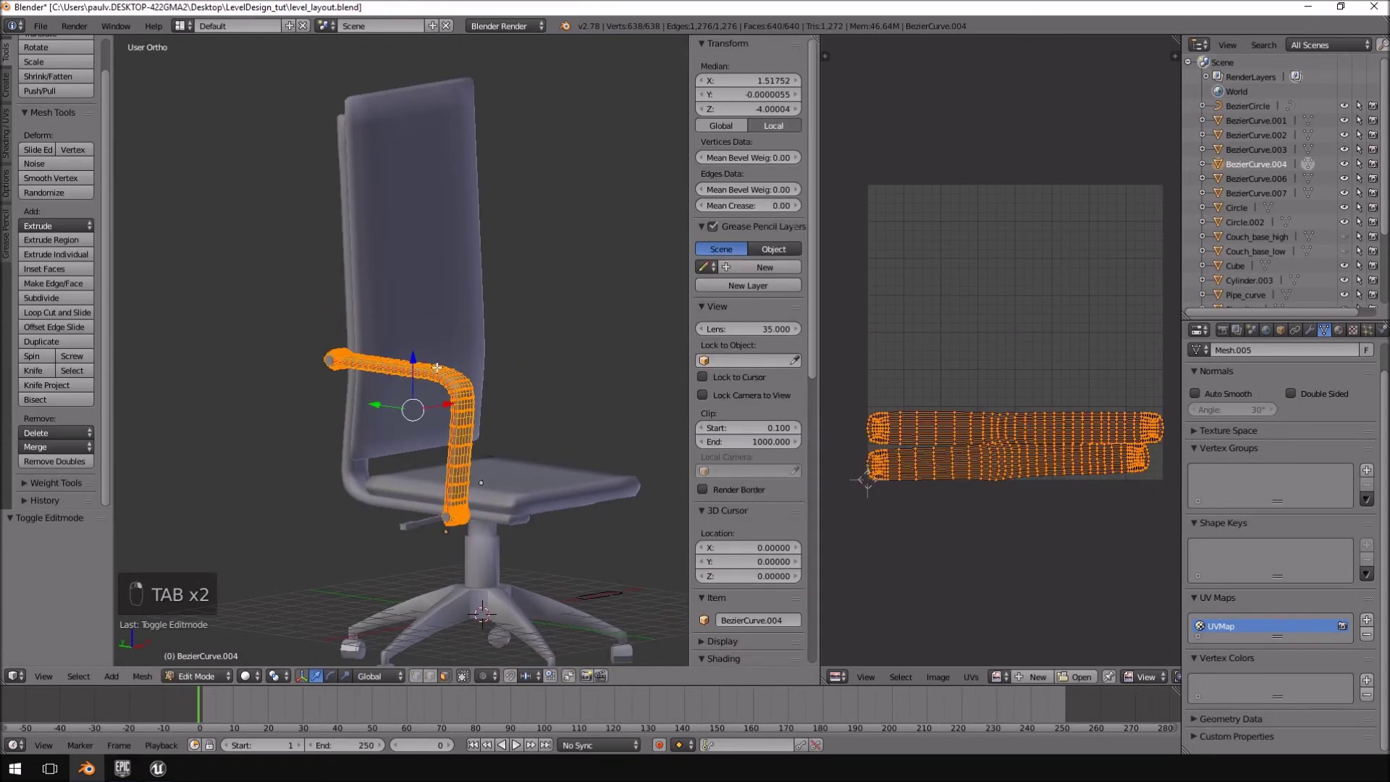
pyautogui.press('Tab')
pyautogui.rightClick(437, 261)
pyautogui.press('Tab')
pyautogui.press('Tab')
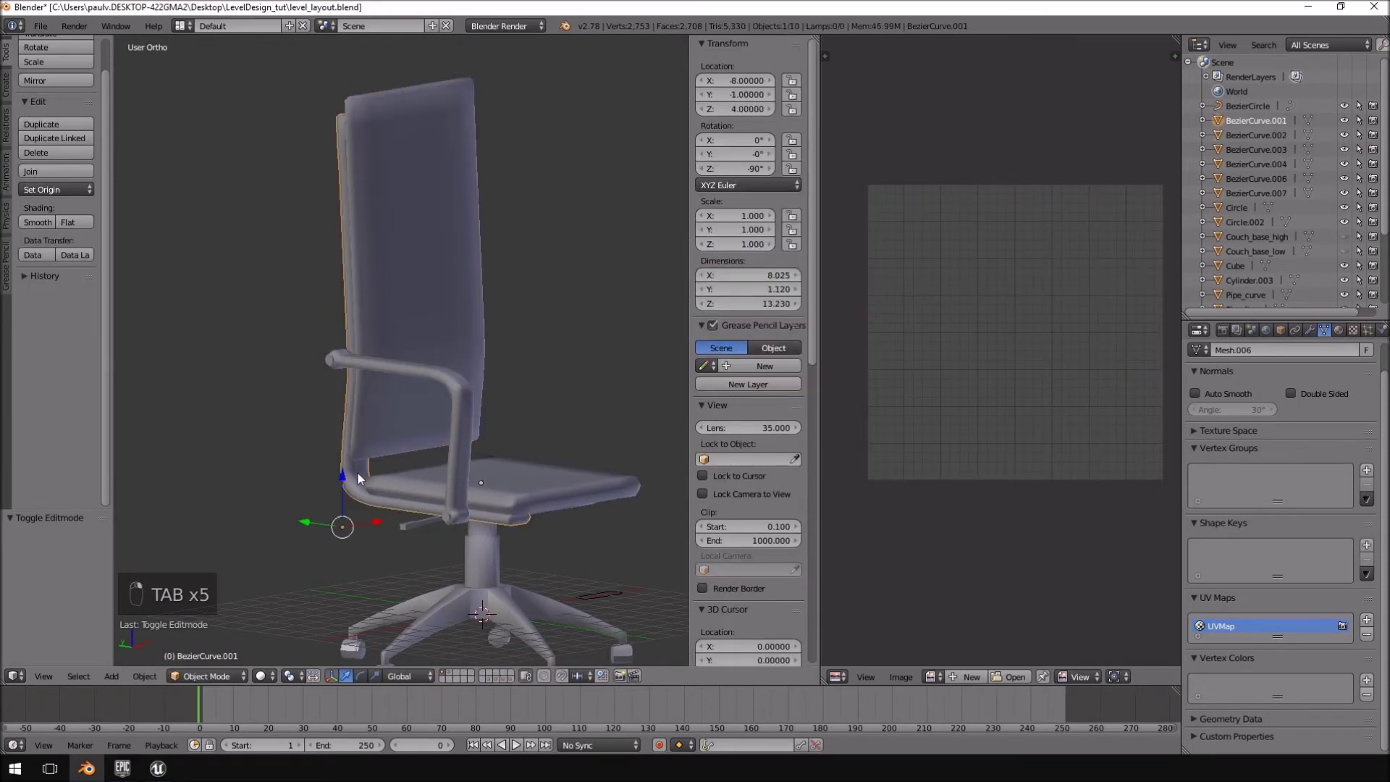
pyautogui.press('Tab')
pyautogui.press('Tab')
pyautogui.rightClick(463, 489)
pyautogui.press('Tab')
pyautogui.moveTo(463, 490); pyautogui.dragTo(457, 435, button='middle')
pyautogui.press('Tab')
pyautogui.rightClick(424, 356)
pyautogui.press('Tab')
pyautogui.press('Tab')
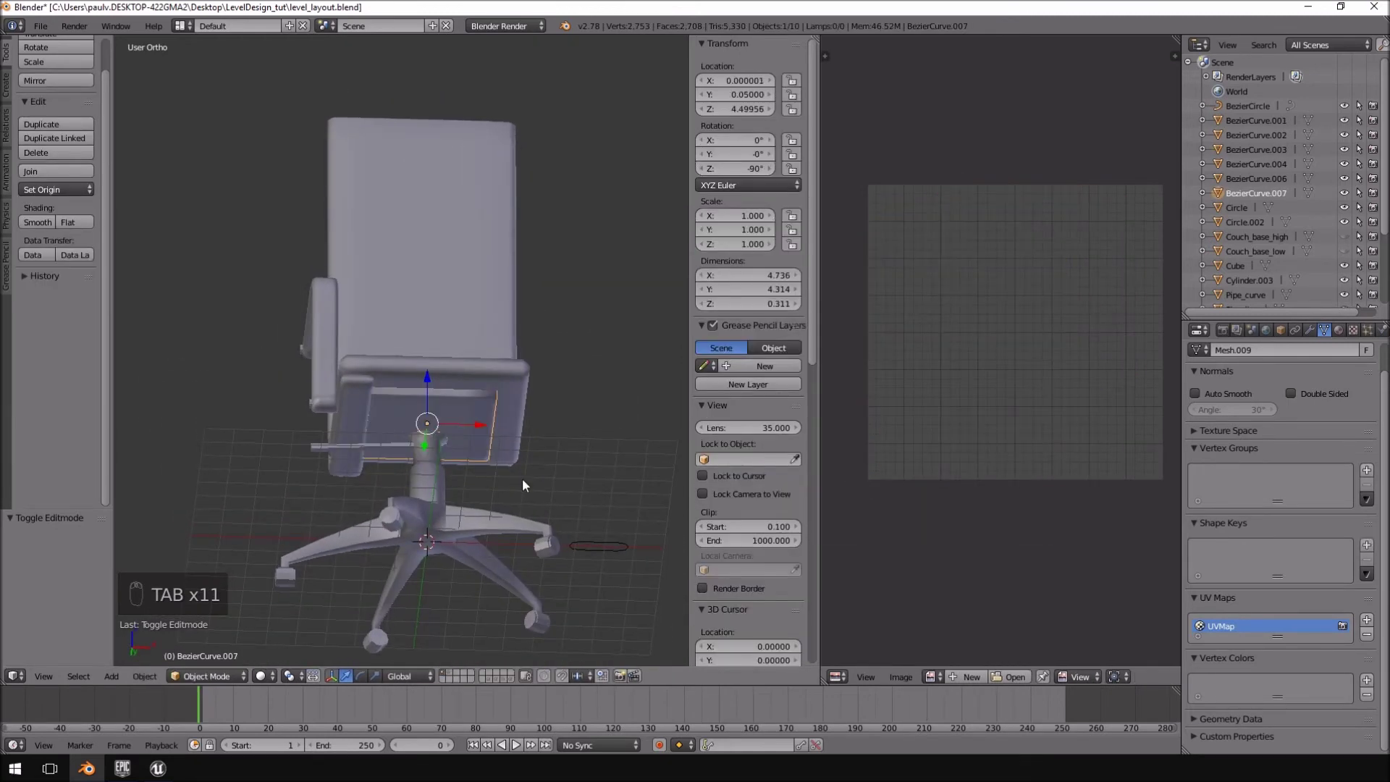
# - Join the bolts, armrest, side frame, backrest, seat cushion, seat plate and lever into one object
pyautogui.moveTo(523, 479); pyautogui.dragTo(509, 518, button='middle')
pyautogui.scroll(5, 507, 511)
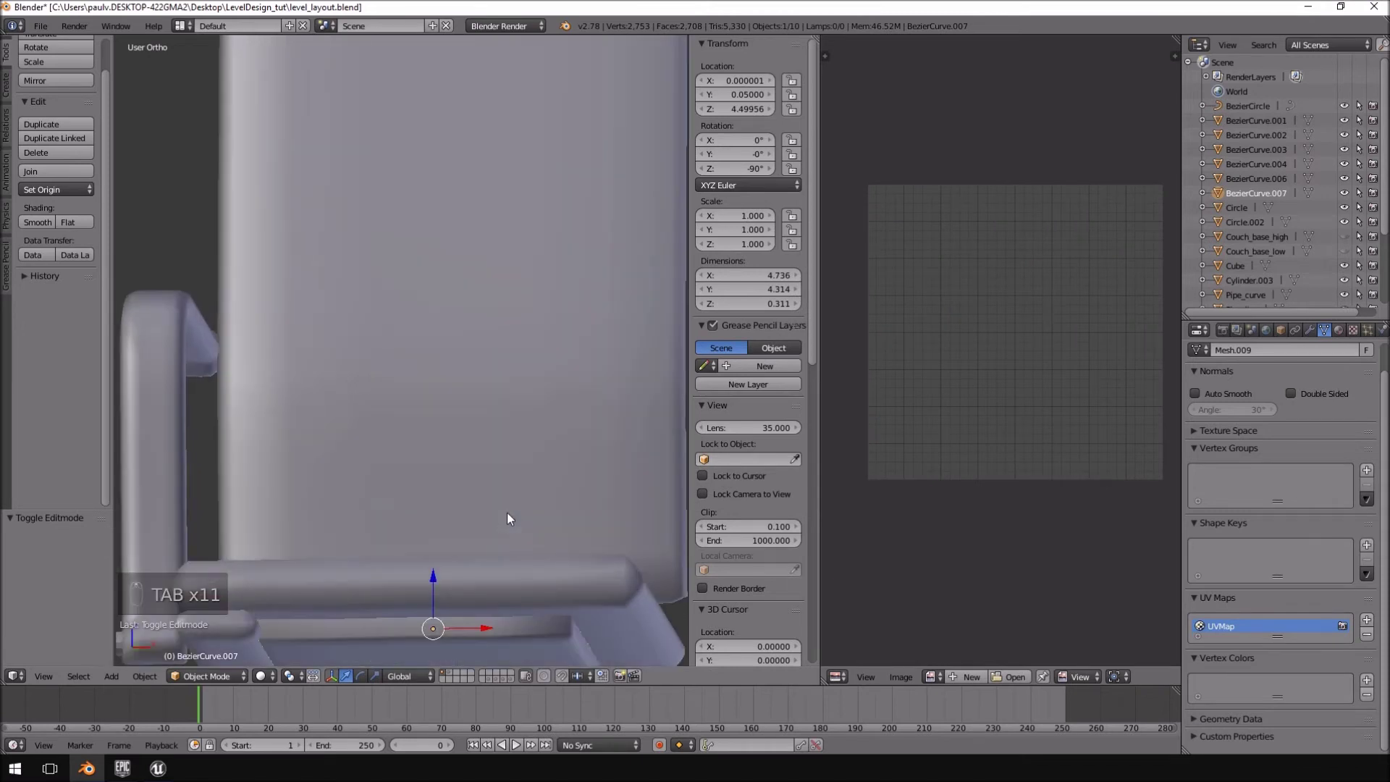
pyautogui.moveTo(358, 432); pyautogui.dragTo(435, 460, button='middle')
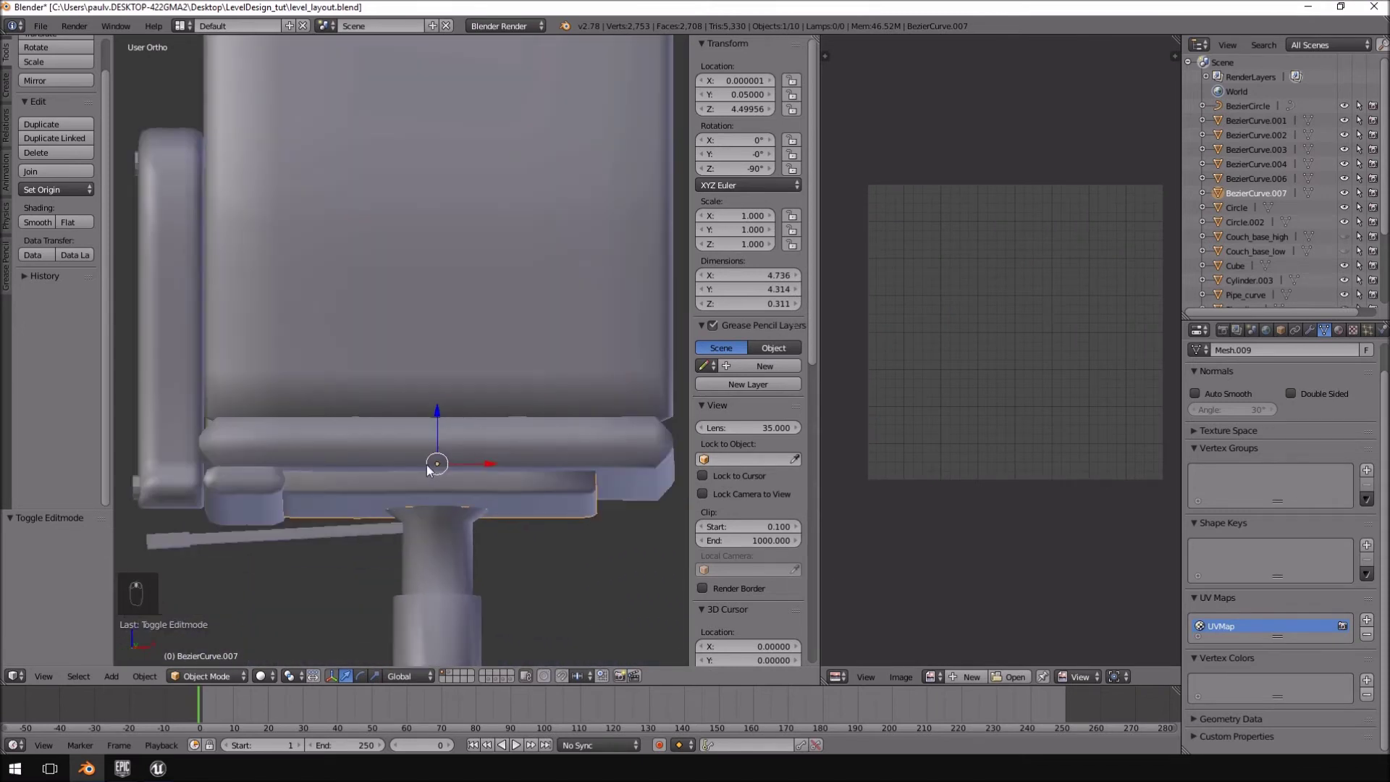
pyautogui.rightClick(137, 482)
pyautogui.scroll(-5, 427, 398)
pyautogui.moveTo(427, 397); pyautogui.dragTo(420, 447, button='middle')
pyautogui.keyDown('shift'); pyautogui.rightClick(362, 406); pyautogui.keyUp('shift')
pyautogui.keyDown('shift'); pyautogui.rightClick(381, 411); pyautogui.keyUp('shift')
pyautogui.moveTo(361, 288); pyautogui.dragTo(337, 295, button='middle')
pyautogui.keyDown('shift'); pyautogui.rightClick(505, 298); pyautogui.keyUp('shift')
pyautogui.moveTo(505, 297); pyautogui.dragTo(226, 407, button='middle')
pyautogui.keyDown('shift'); pyautogui.rightClick(288, 355); pyautogui.keyUp('shift')
pyautogui.moveTo(310, 367); pyautogui.dragTo(379, 474, button='middle')
pyautogui.keyDown('shift'); pyautogui.rightClick(370, 389); pyautogui.keyUp('shift')
pyautogui.keyDown('shift'); pyautogui.rightClick(415, 407); pyautogui.keyUp('shift')
pyautogui.keyDown('shift'); pyautogui.rightClick(367, 468); pyautogui.keyUp('shift')
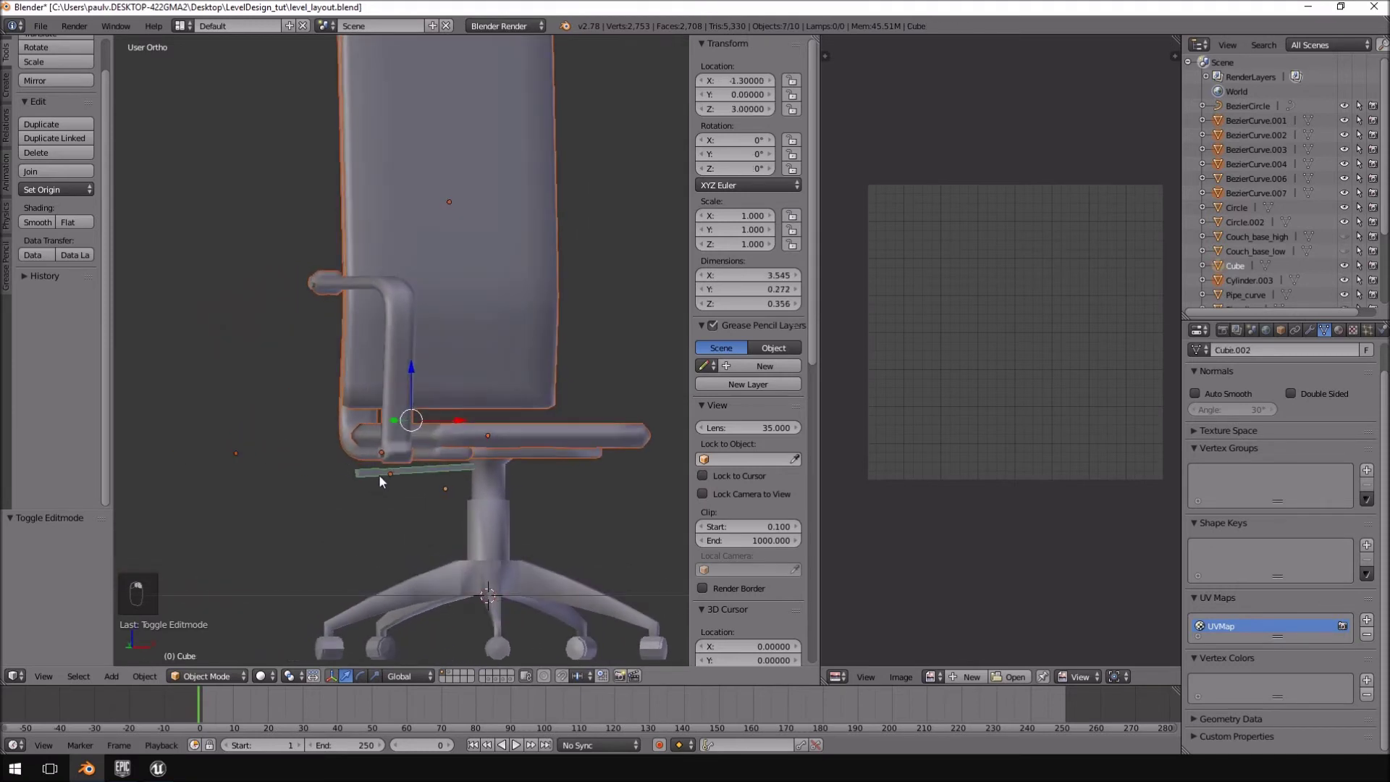
pyautogui.hotkey('ctrl', 'j')
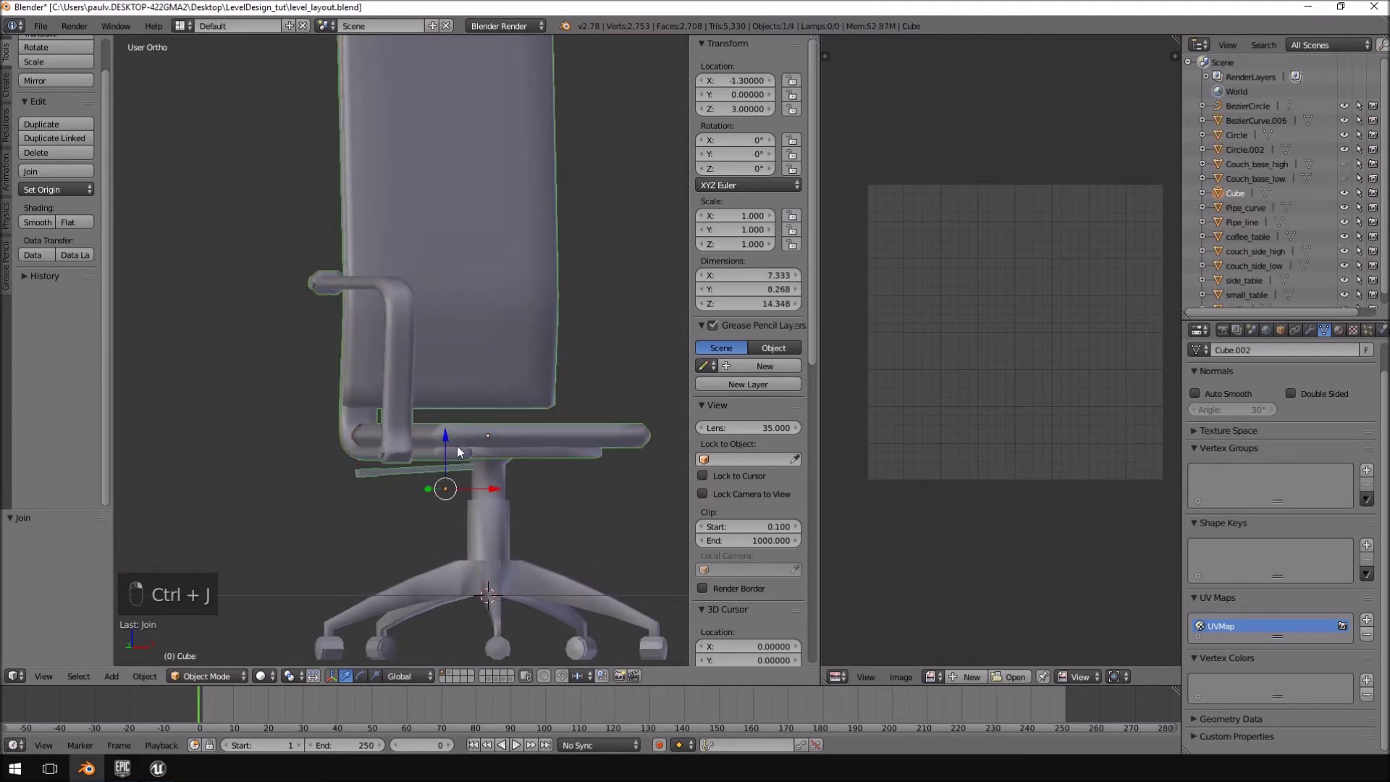
pyautogui.moveTo(447, 433); pyautogui.dragTo(472, 183)
pyautogui.hotkey('ctrl', 'z')
# - Open the joined chair object in Edit Mode, select its whole mesh and apply a standard unwrap
pyautogui.moveTo(489, 344)
pyautogui.mouseDown(button='middle')
pyautogui.moveTo(394, 389)
pyautogui.moveTo(486, 368)
pyautogui.mouseUp(button='middle')
pyautogui.press('Tab')
pyautogui.press('a')
pyautogui.press('a')
pyautogui.press('u')
pyautogui.click(485, 365)
# - Examine the combined UV layout and the joined chair mesh up close, checking how the islands are packed and scaled
pyautogui.scroll(5, 1027, 410)
pyautogui.scroll(-3, 1029, 404)
pyautogui.moveTo(661, 378); pyautogui.dragTo(393, 439, button='middle')
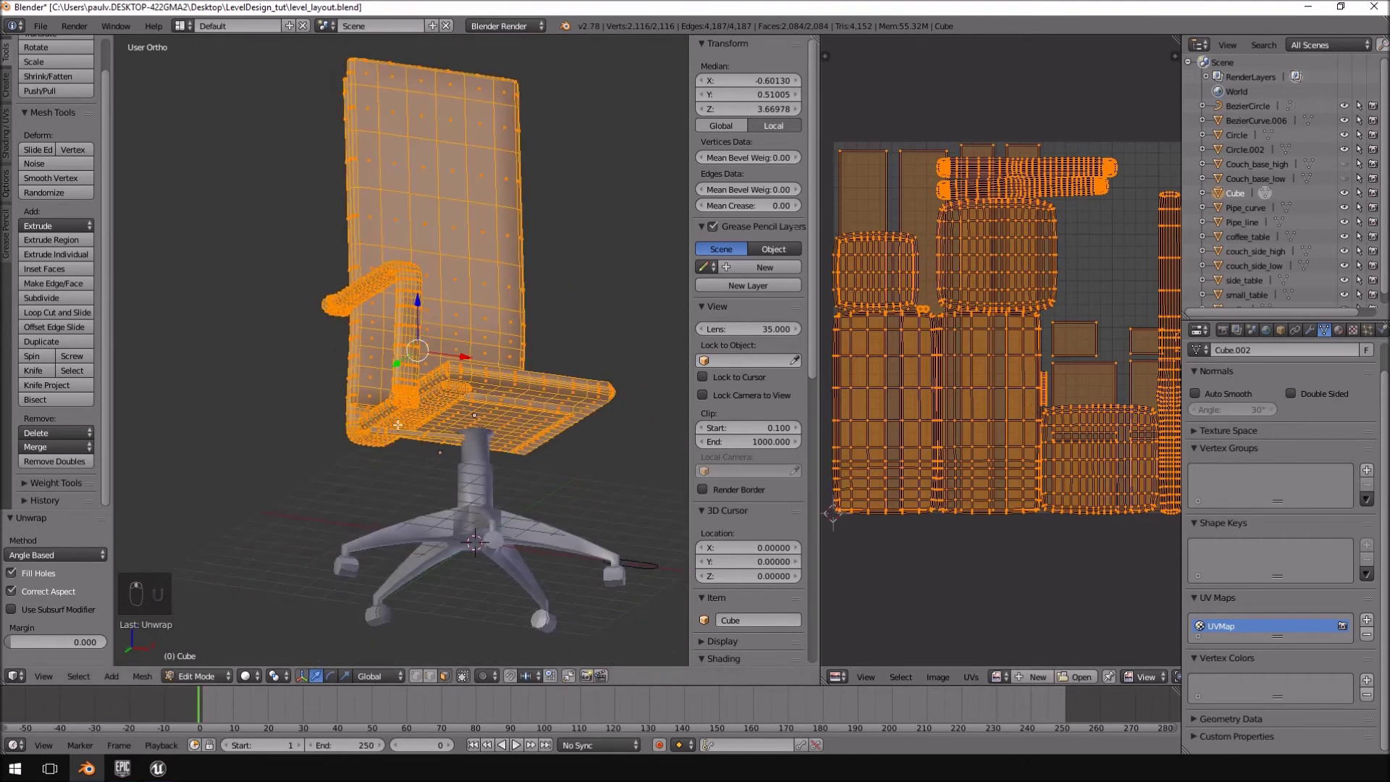
pyautogui.scroll(3, 424, 434)
pyautogui.moveTo(485, 427); pyautogui.dragTo(439, 436, button='middle')
pyautogui.moveTo(965, 247); pyautogui.dragTo(961, 267, button='middle')
pyautogui.moveTo(1052, 333); pyautogui.dragTo(1137, 255, button='middle')
pyautogui.scroll(1, 1040, 357)
pyautogui.moveTo(1079, 295); pyautogui.dragTo(1008, 419, button='middle')
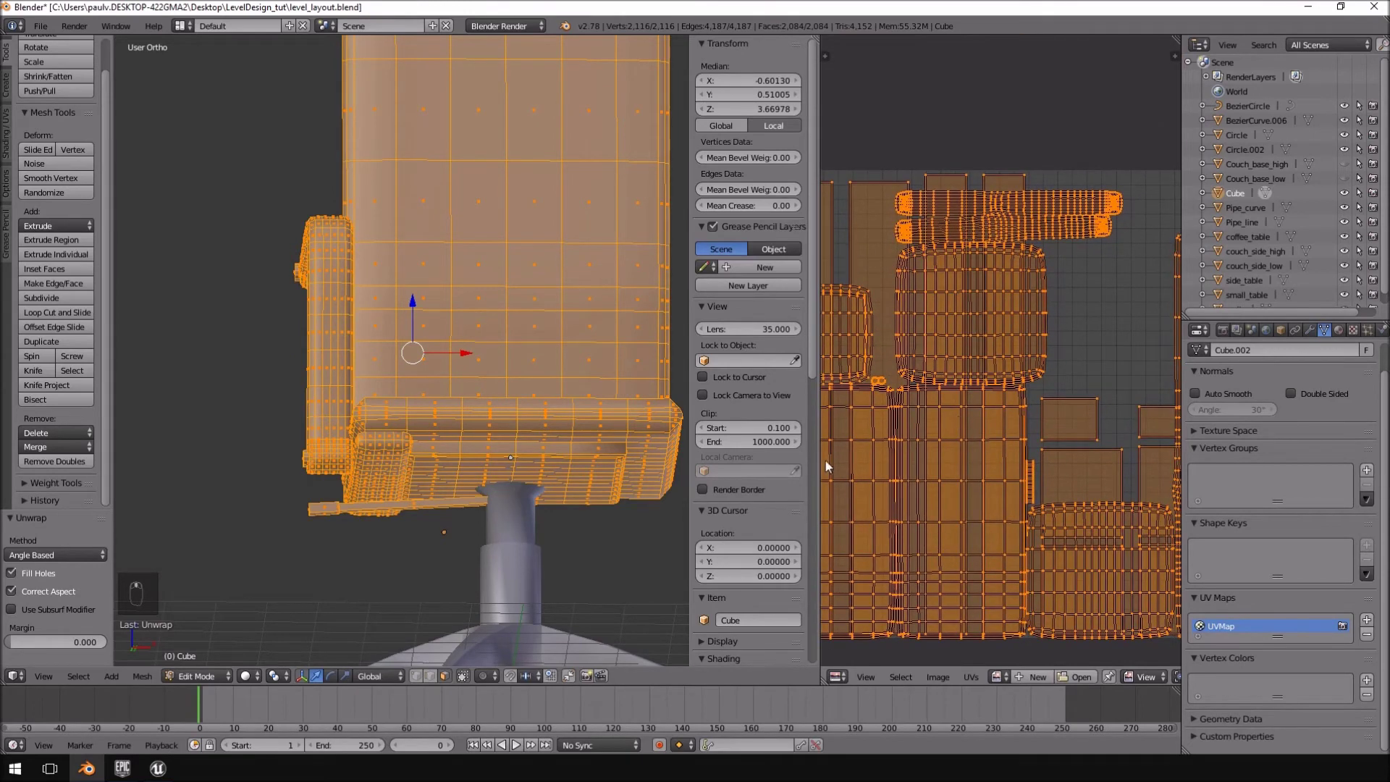
# - Scale the lever's UV islands to 0.2, move them into the empty area of the layout, and reselect the whole chair mesh
pyautogui.rightClick(324, 510)
pyautogui.hotkey('ctrl', 'l')
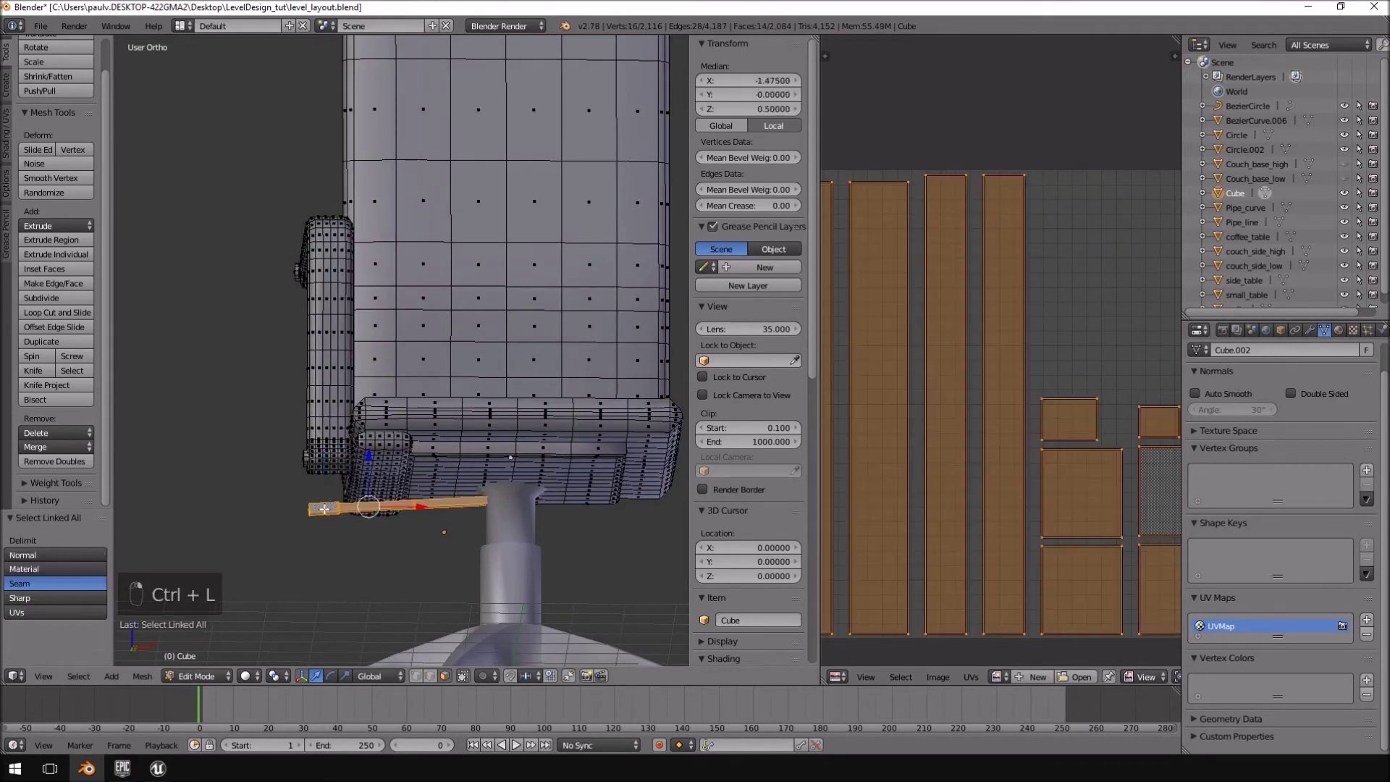
pyautogui.scroll(-4, 1077, 481)
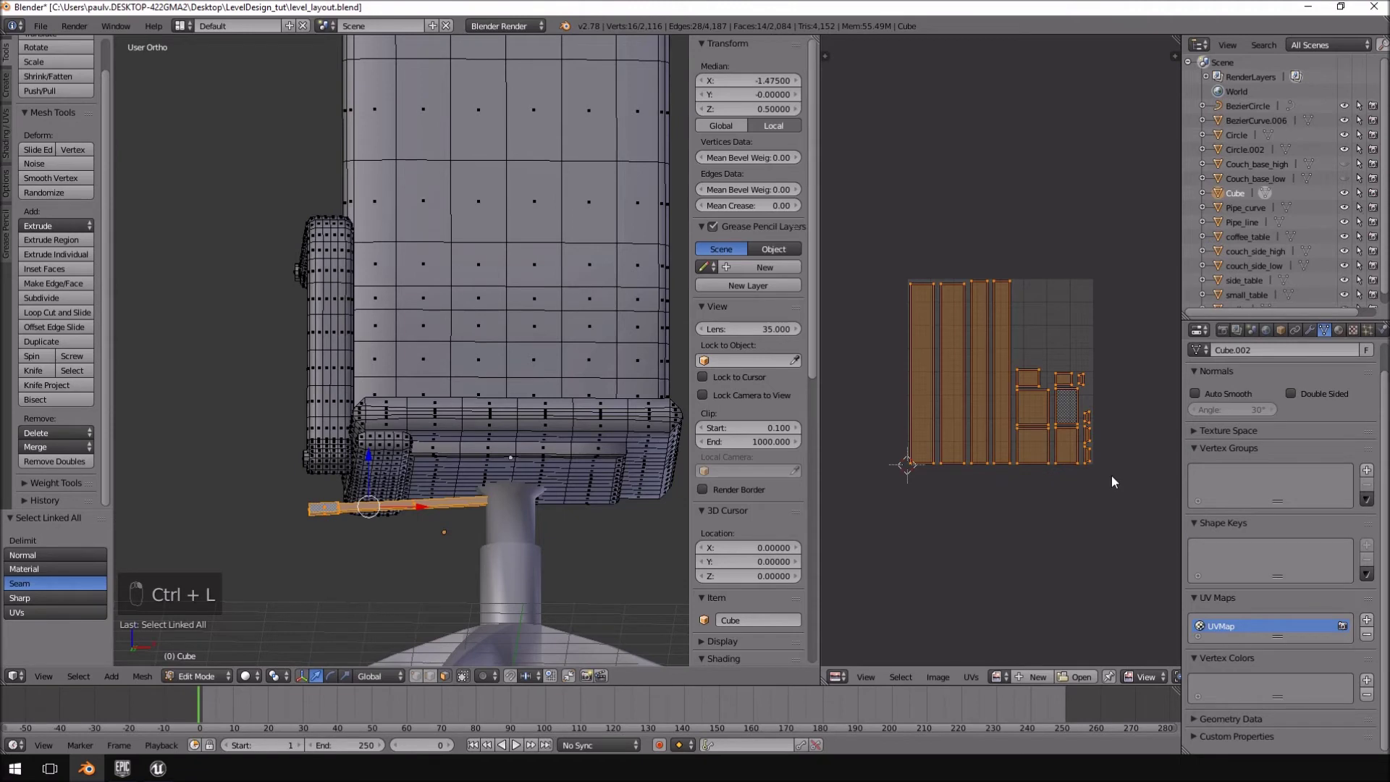
pyautogui.press('s')
pyautogui.click(989, 399)
pyautogui.press('g')
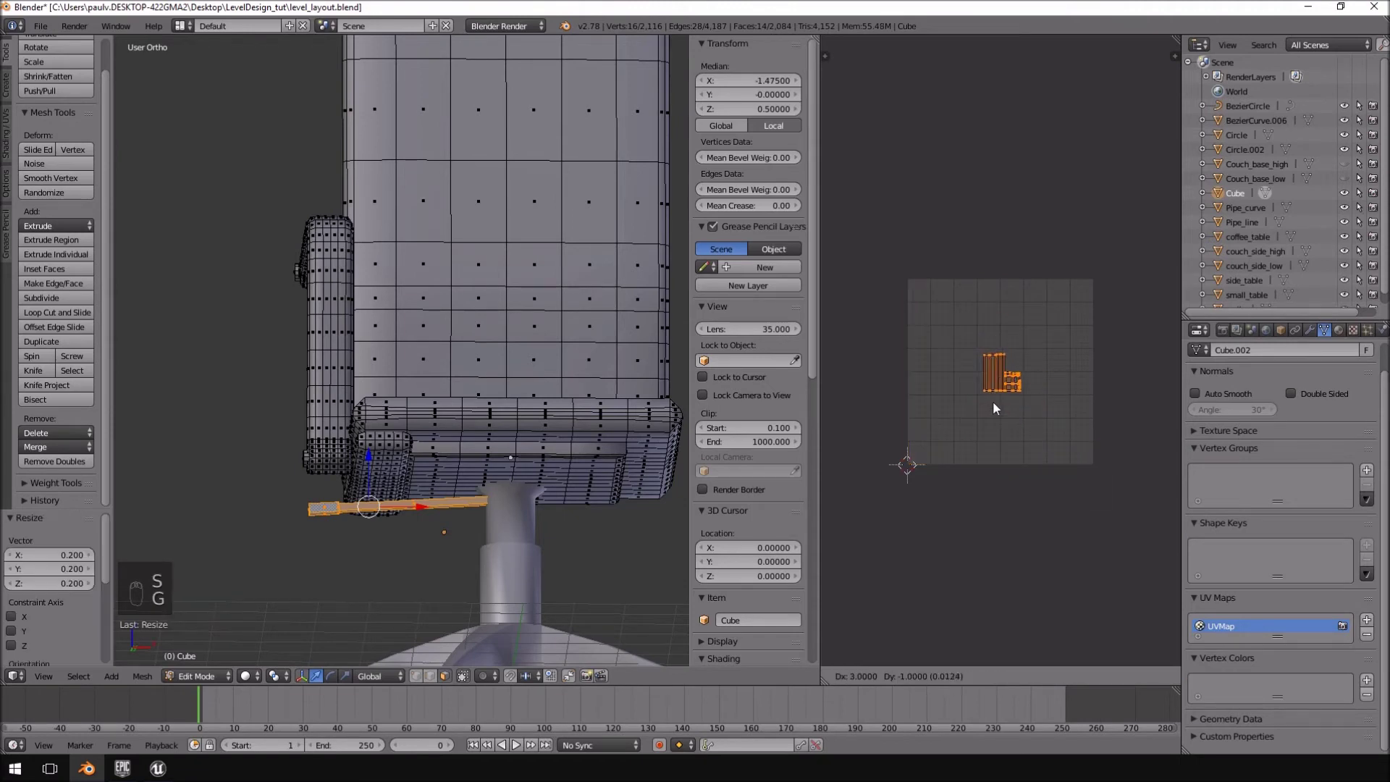
pyautogui.click(1019, 367)
pyautogui.press('a')
pyautogui.press('a')
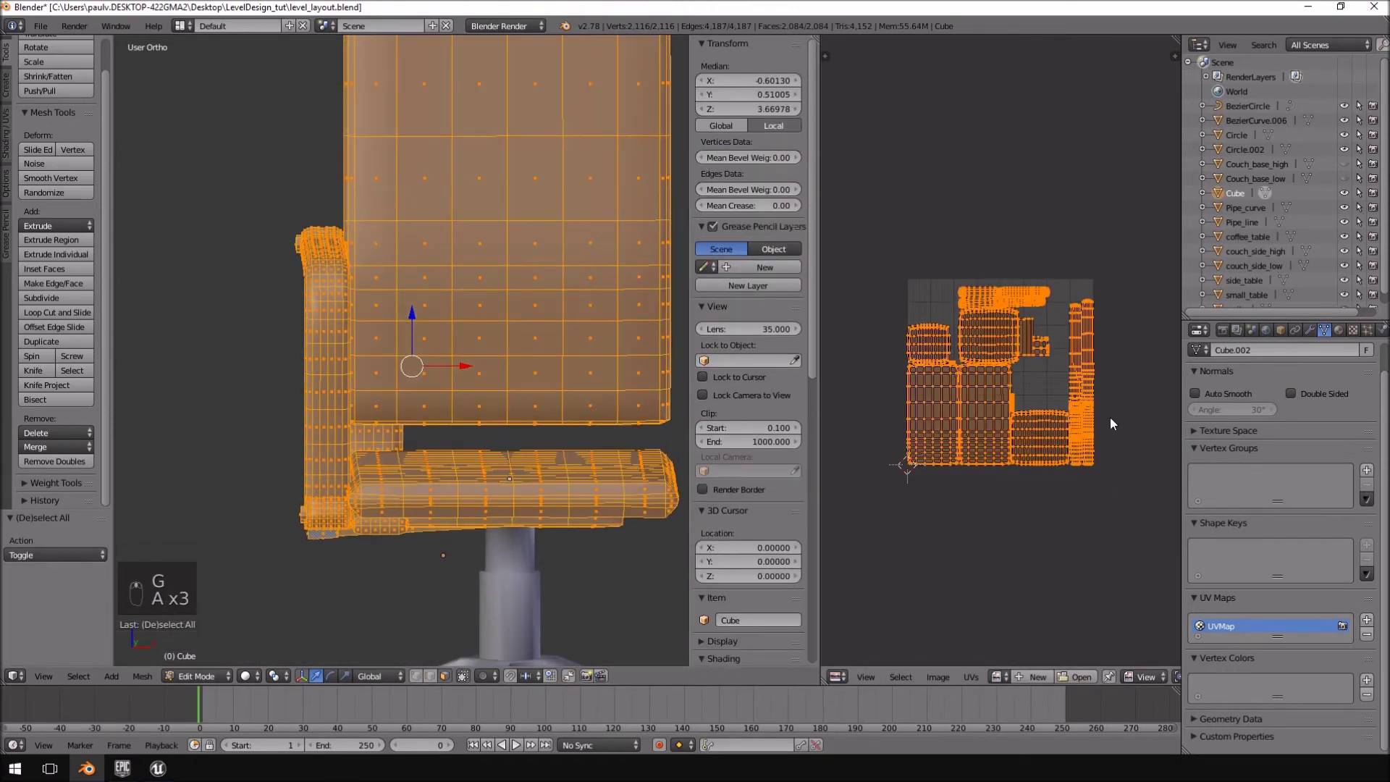
# - Try moving the linked bolt UV islands away from the gap between the larger islands
pyautogui.scroll(3, 1080, 406)
pyautogui.scroll(3, 1030, 454)
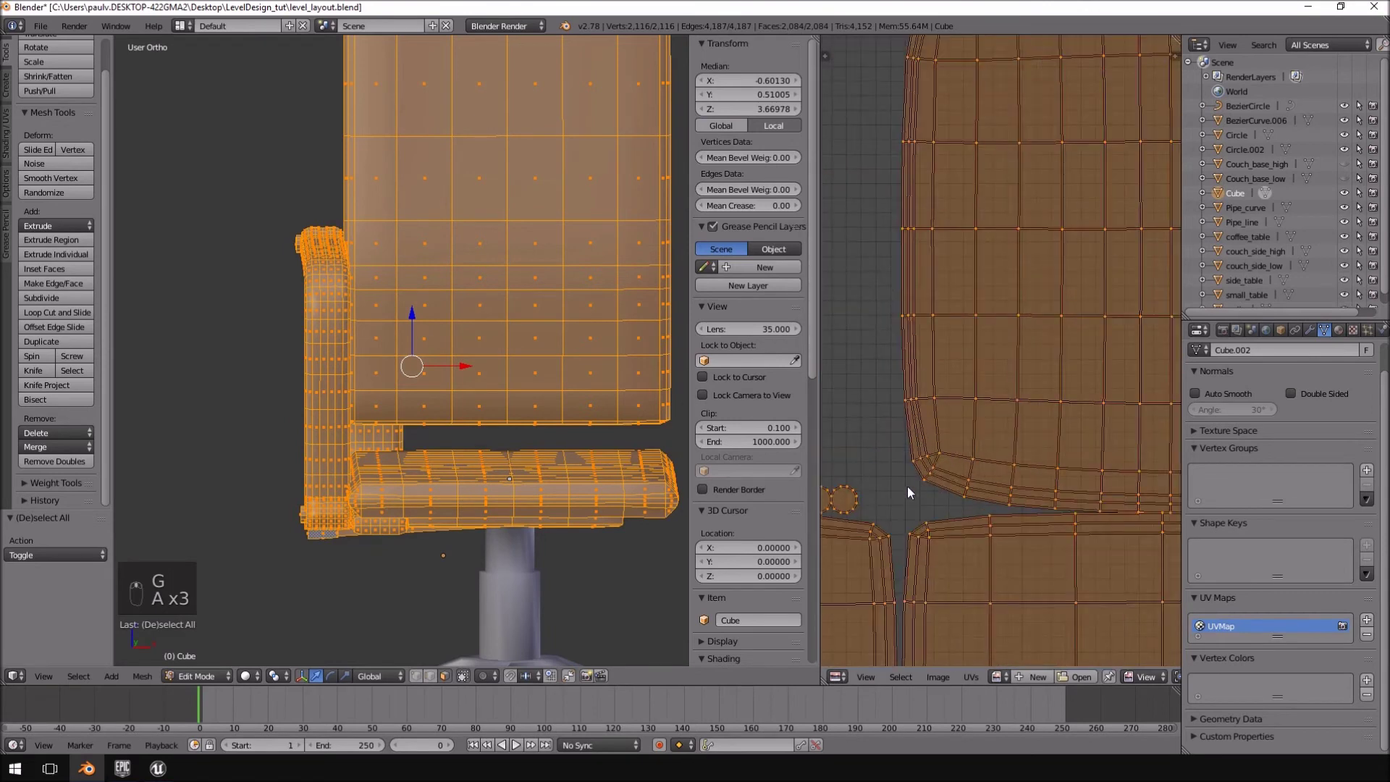
pyautogui.scroll(-2, 924, 472)
pyautogui.moveTo(1093, 467); pyautogui.dragTo(890, 231, button='middle')
pyautogui.scroll(3, 956, 275)
pyautogui.press('a')
pyautogui.rightClick(977, 280)
pyautogui.moveTo(997, 357); pyautogui.dragTo(1206, 713, button='middle')
pyautogui.scroll(-3, 904, 282)
pyautogui.moveTo(909, 296); pyautogui.dragTo(925, 306, button='middle')
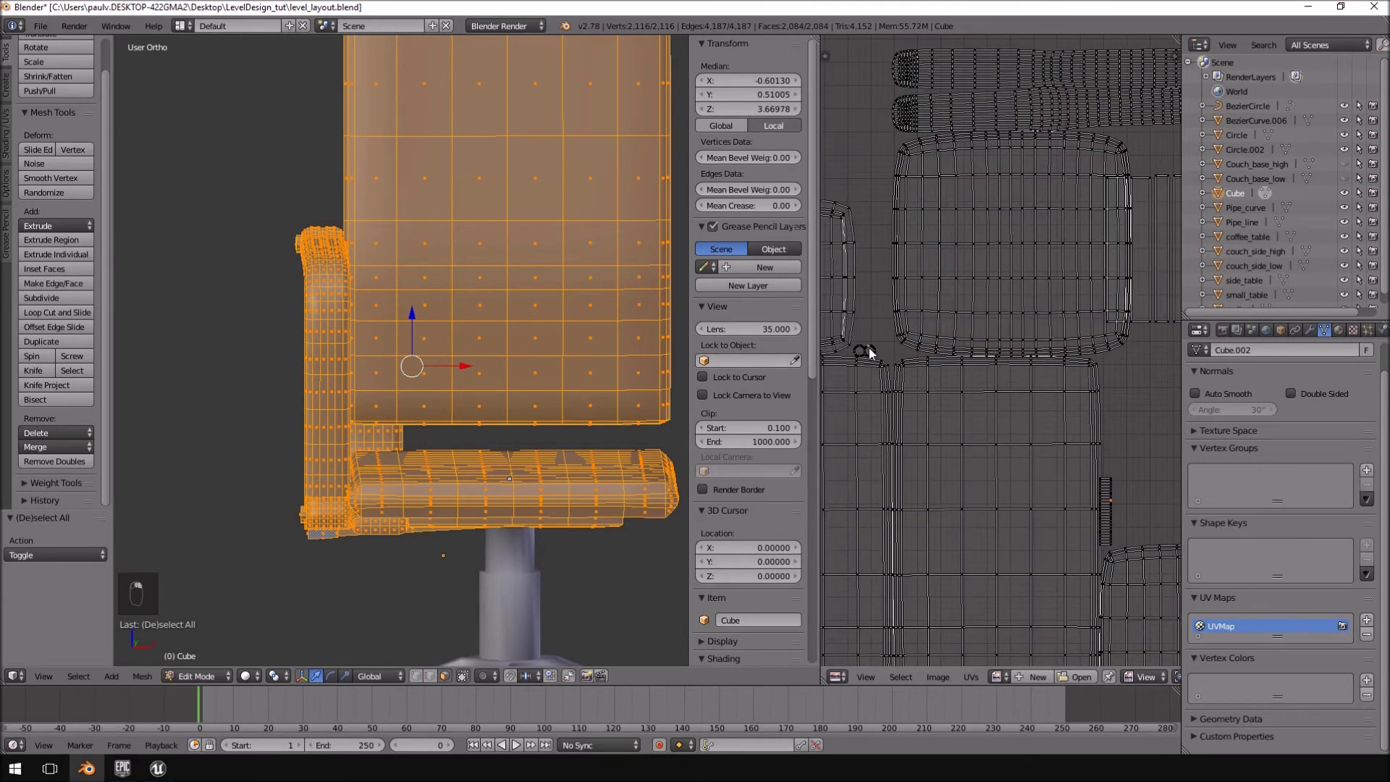
pyautogui.hotkey('ctrl', 'l')
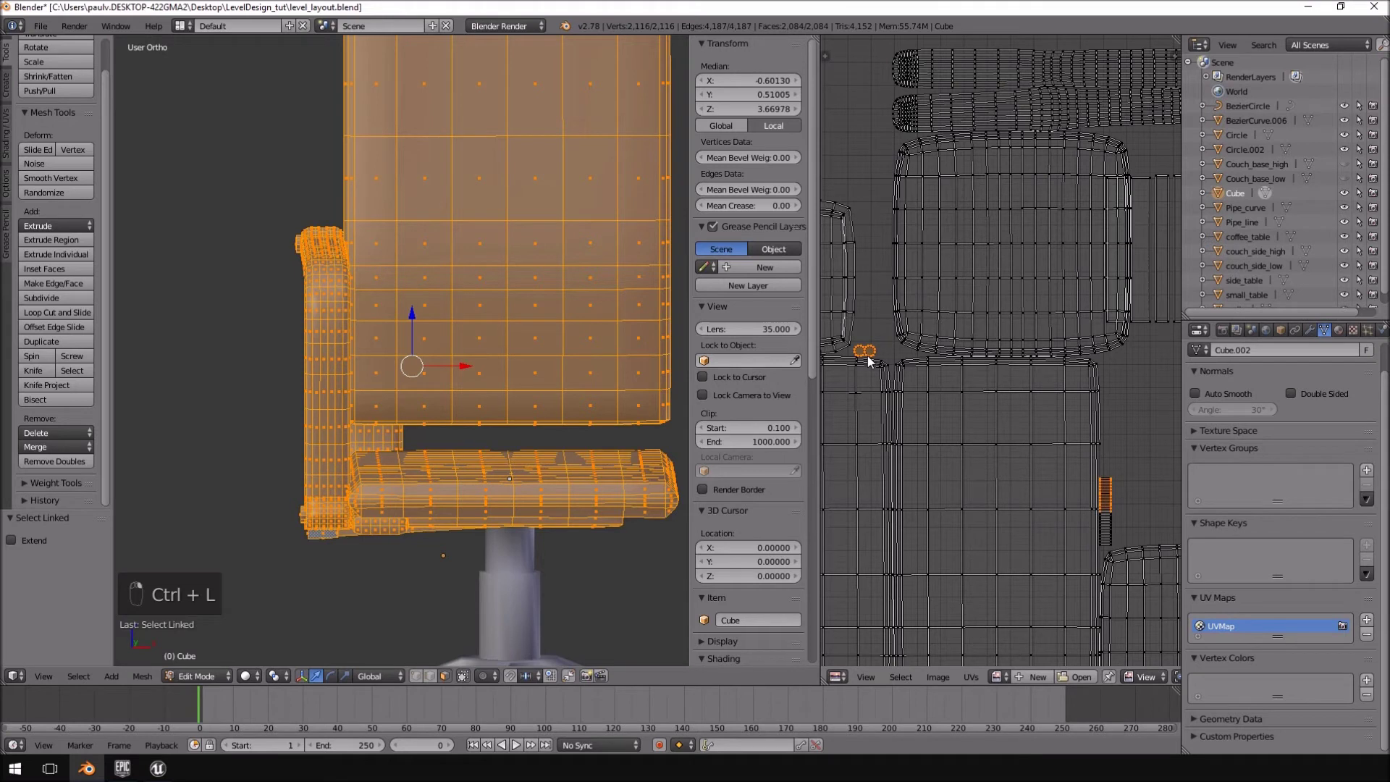
pyautogui.press('g')
pyautogui.click(1172, 96)
pyautogui.moveTo(1231, 154); pyautogui.dragTo(1221, 152, button='middle')
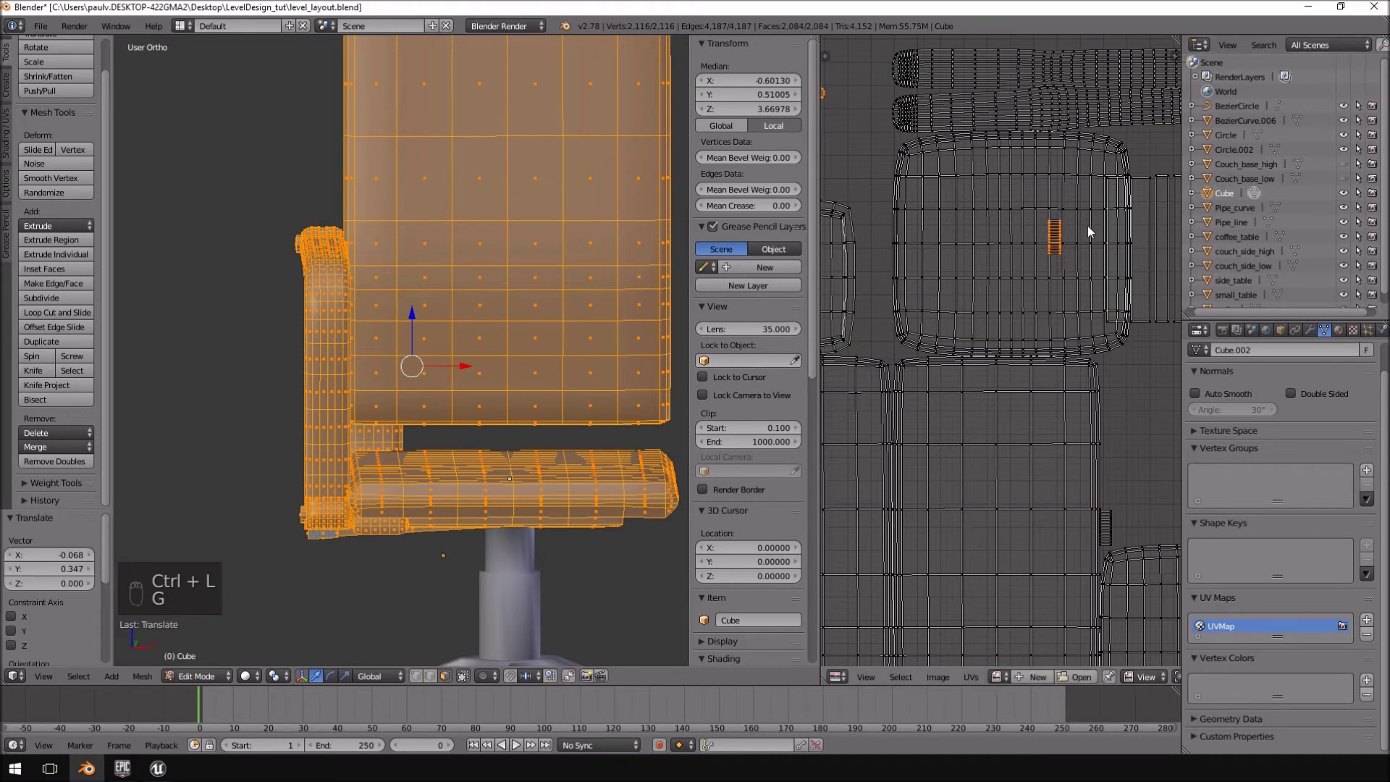
# - Undo the move and linked selection of the bolt UV islands
pyautogui.moveTo(1076, 250); pyautogui.dragTo(1094, 265, button='middle')
pyautogui.rightClick(1079, 247)
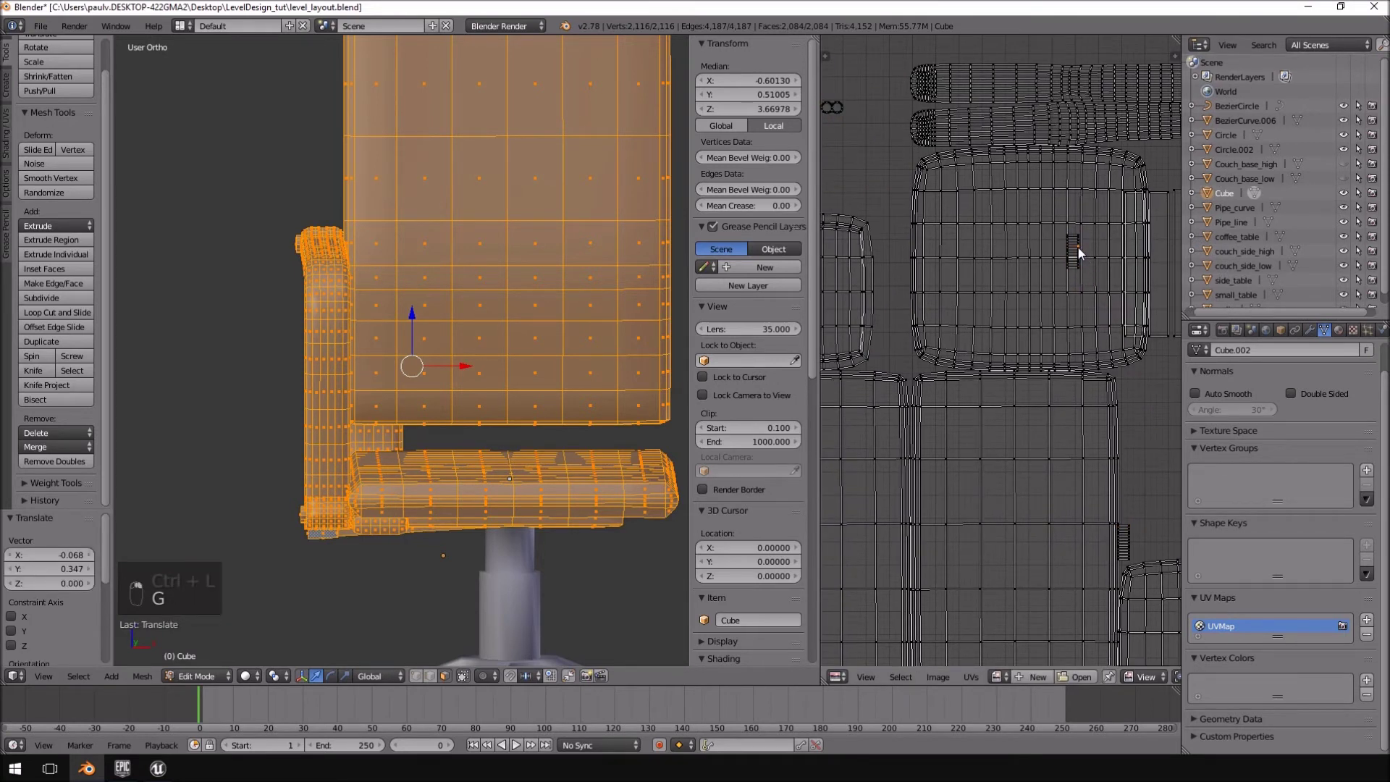
pyautogui.hotkey('ctrl', 'l')
pyautogui.hotkey('ctrl', 'z')
pyautogui.hotkey('ctrl', 'z')
pyautogui.hotkey('ctrl', 'z')
pyautogui.hotkey('ctrl', 'z')
pyautogui.hotkey('ctrl', 'z')
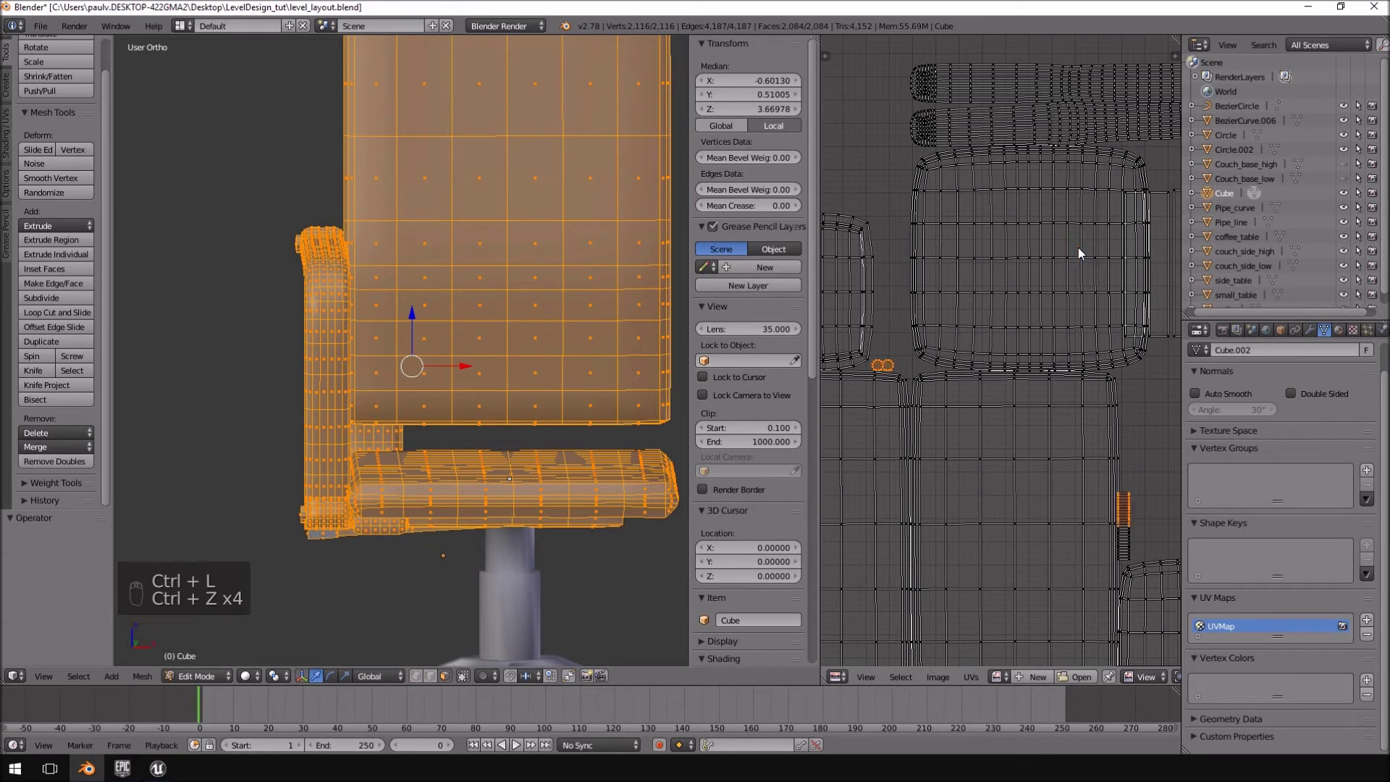
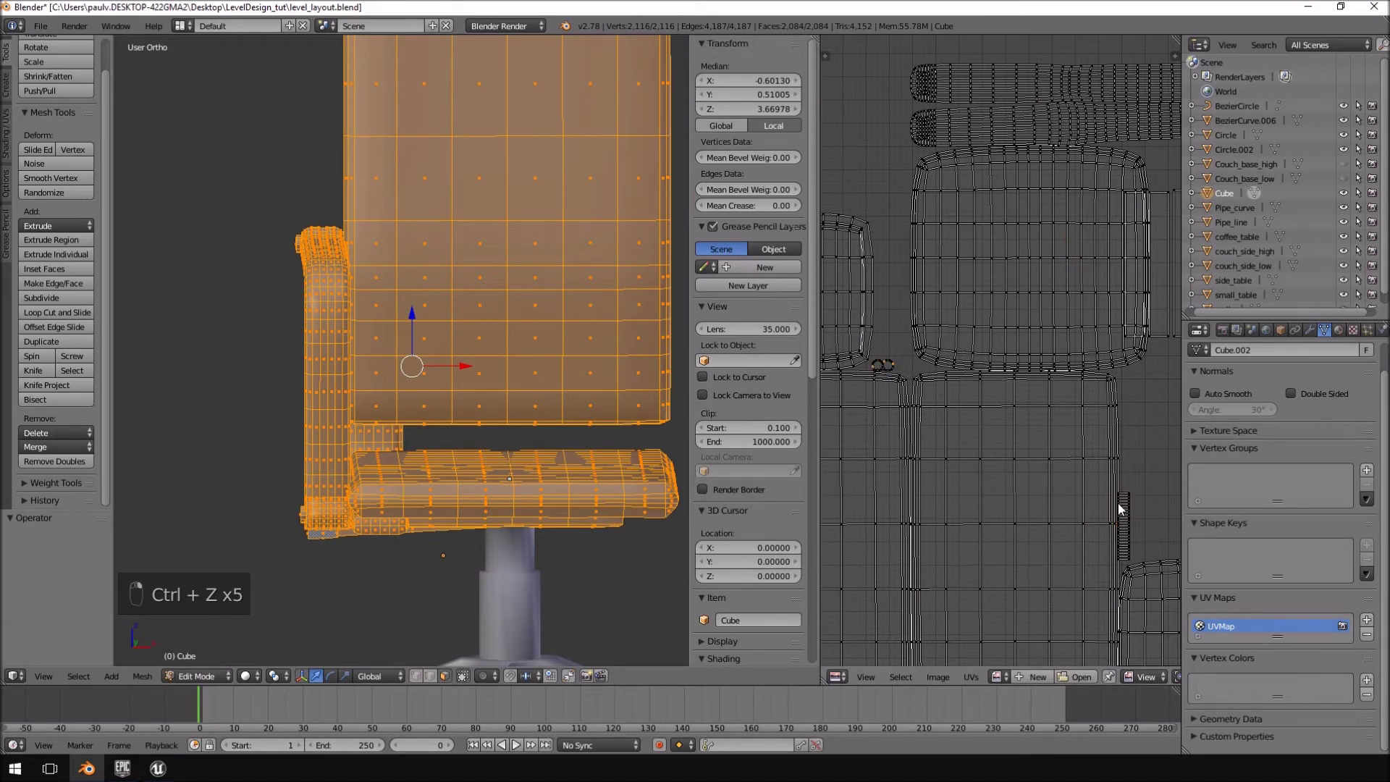
# - Delete the vertices of the round bolt cap on the armrest's upper joint
pyautogui.moveTo(368, 270); pyautogui.dragTo(400, 281, button='middle')
pyautogui.rightClick(278, 246)
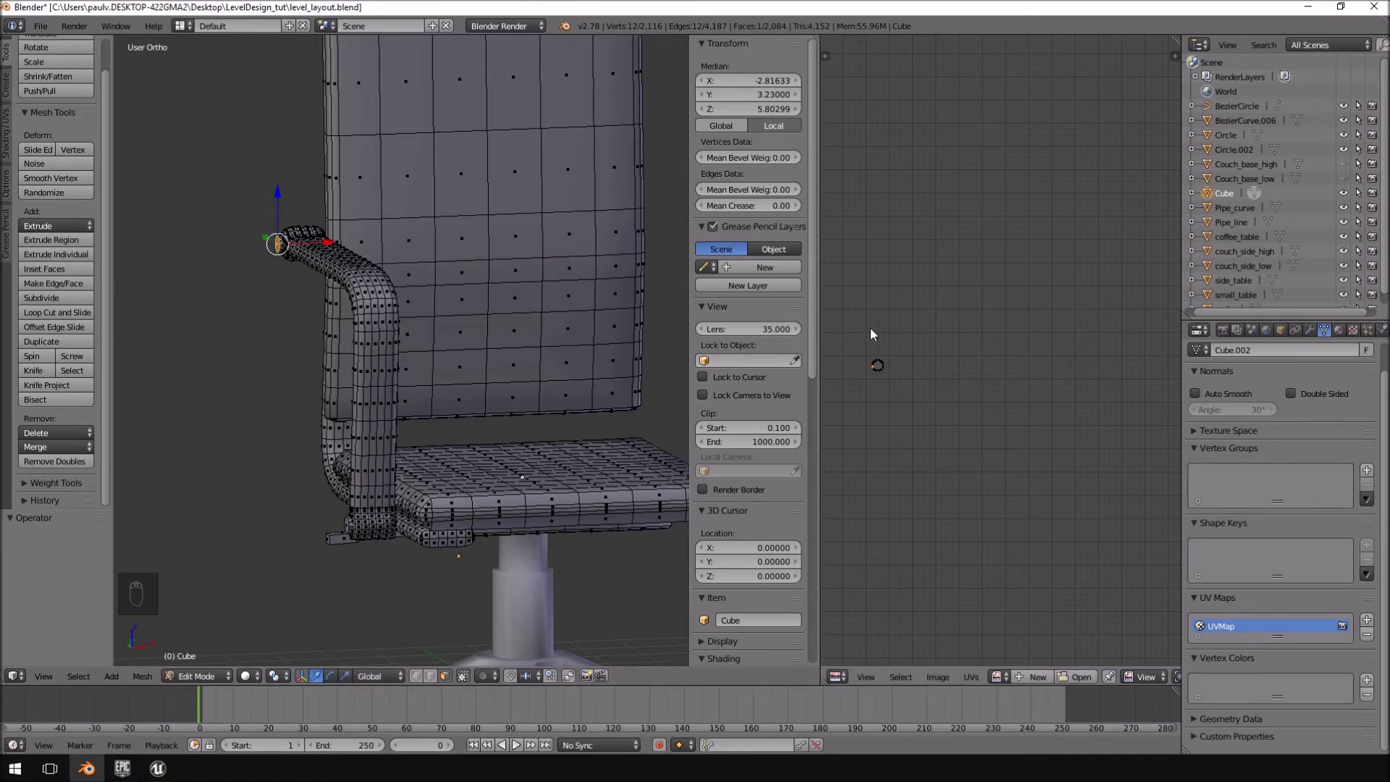
pyautogui.moveTo(273, 469); pyautogui.dragTo(370, 416, button='middle')
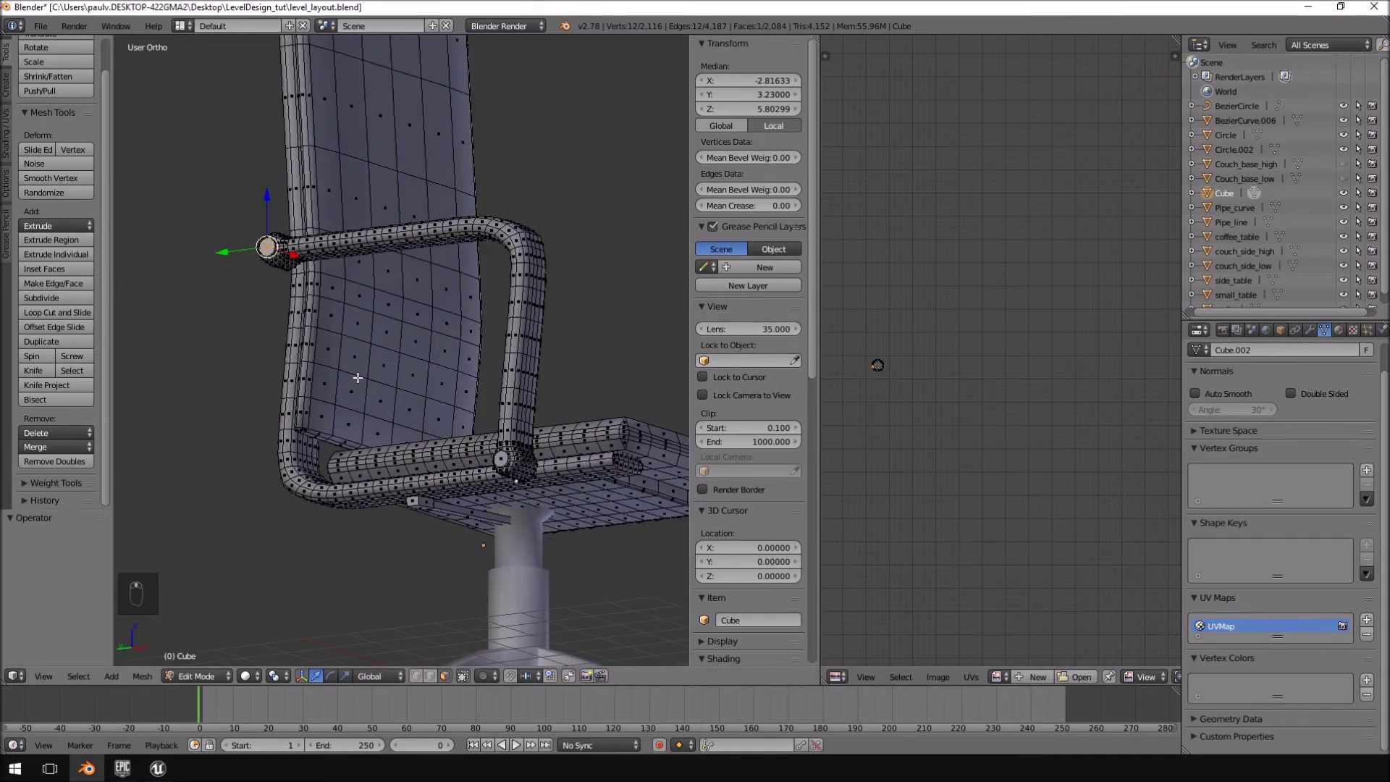
pyautogui.hotkey('ctrl', 'l')
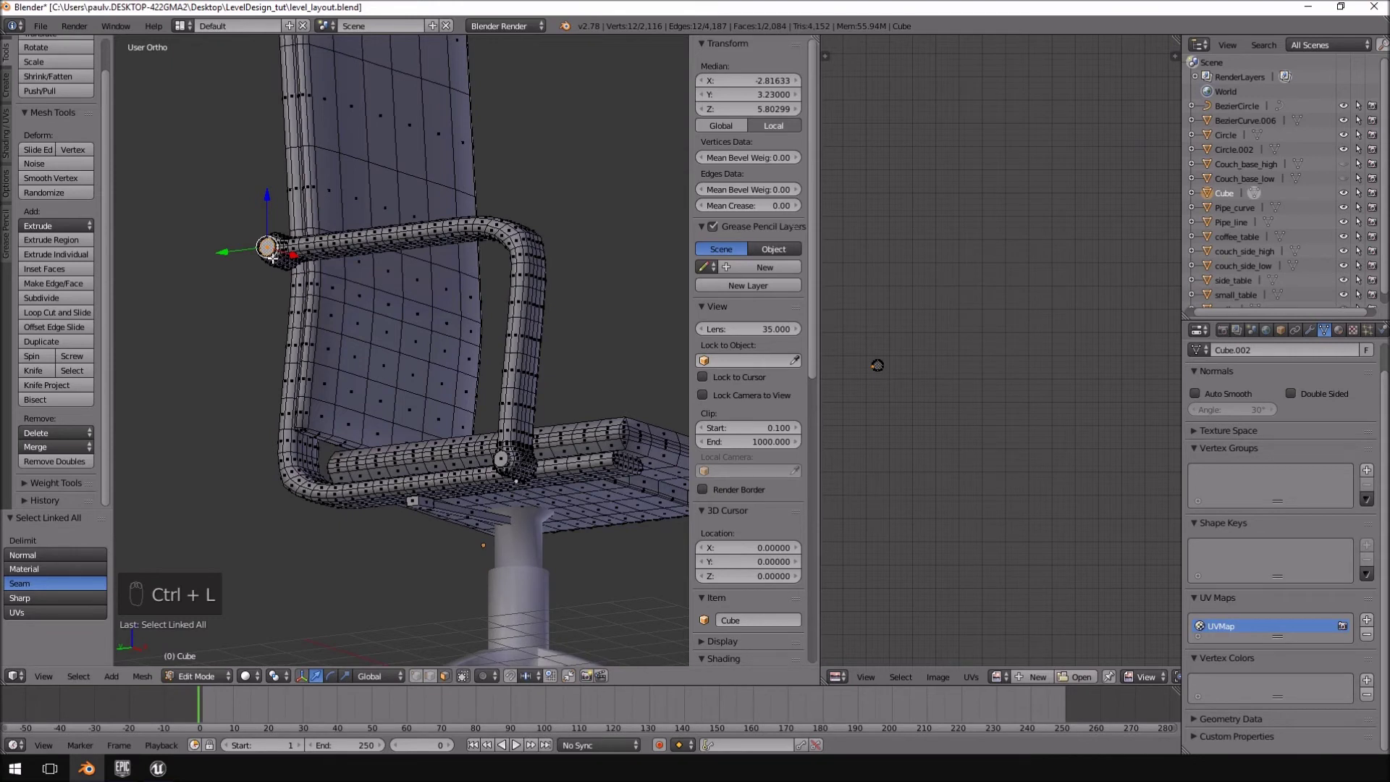
pyautogui.hotkey('ctrl', 'l')
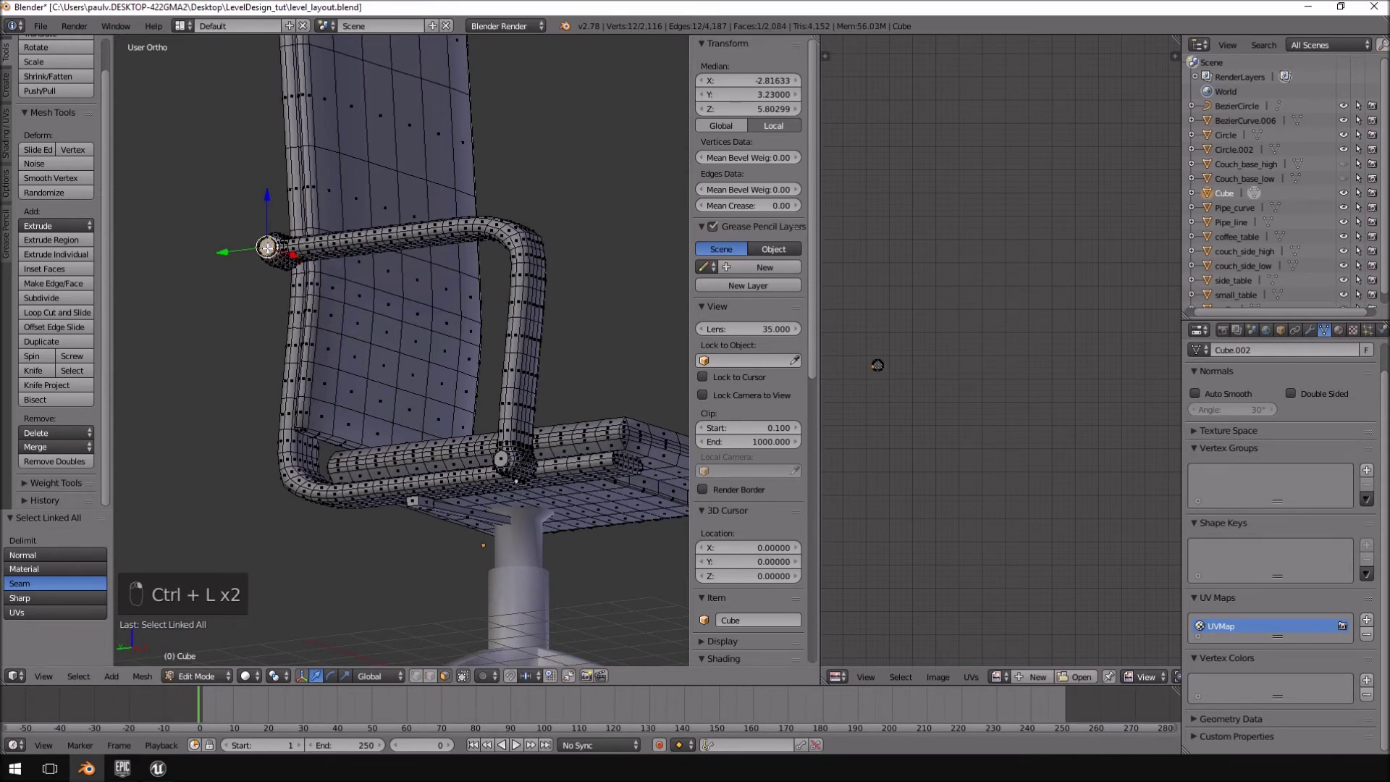
pyautogui.press('Delete')
pyautogui.press('Up')
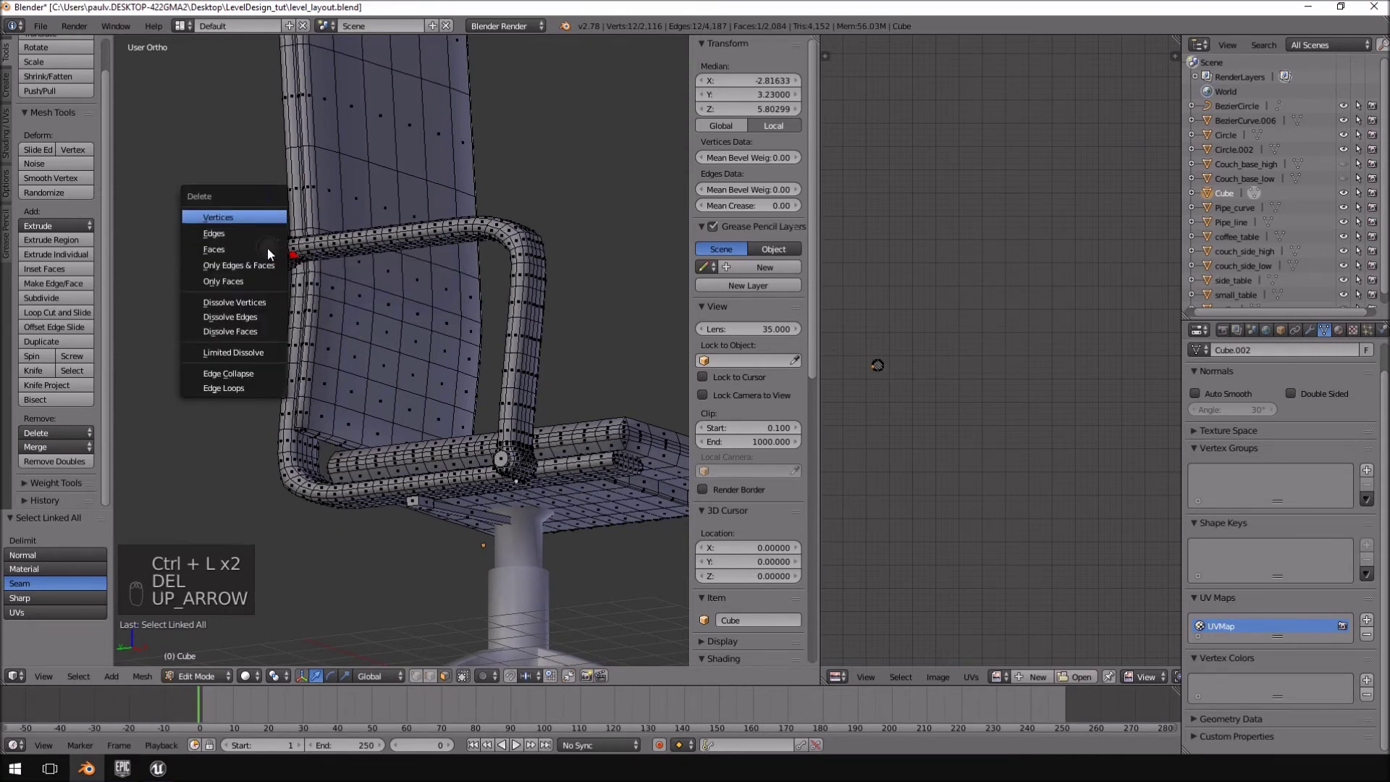
pyautogui.press('Return')
# - Duplicate the lower armrest bolt cap and place the copy at the upper joint, offset 5.4 in Y and 4.8 in Z
pyautogui.rightClick(500, 459)
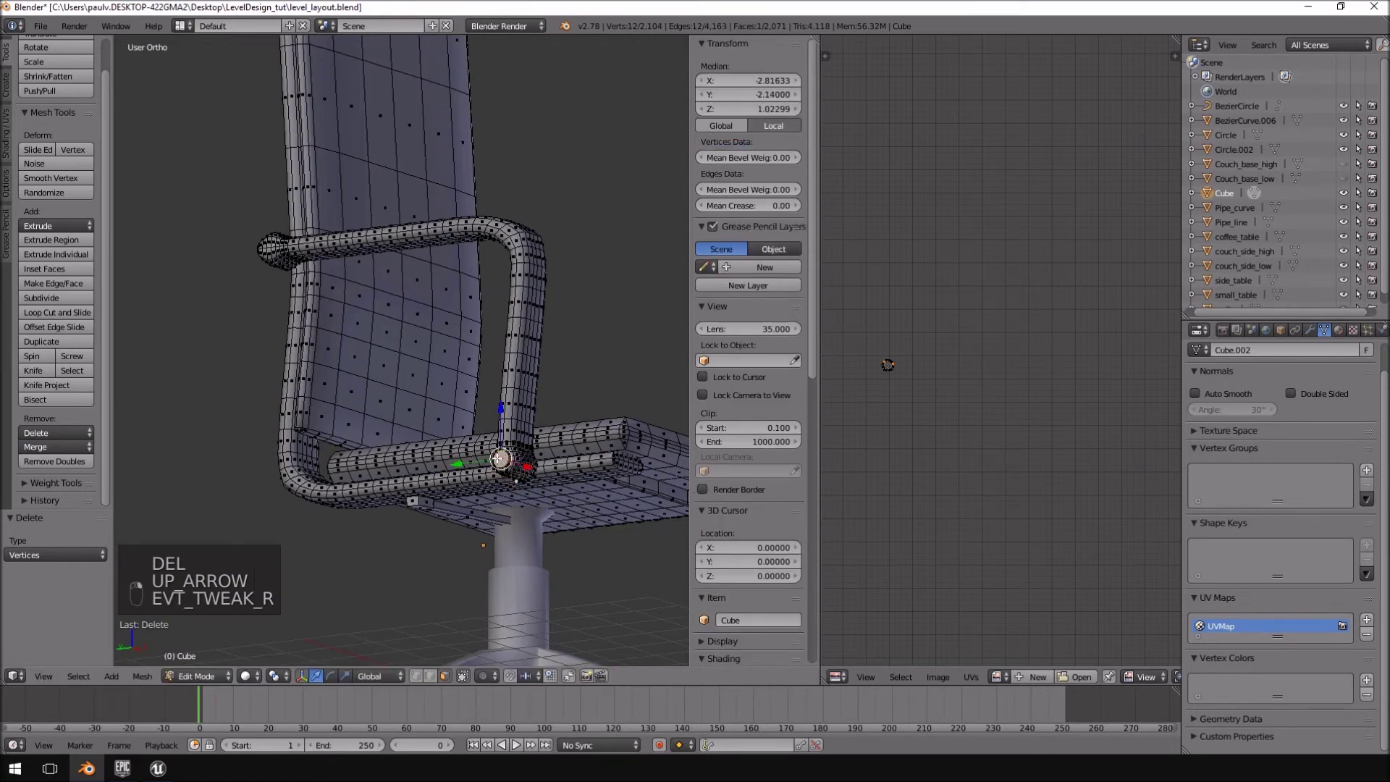
pyautogui.hotkey('ctrl', 'l')
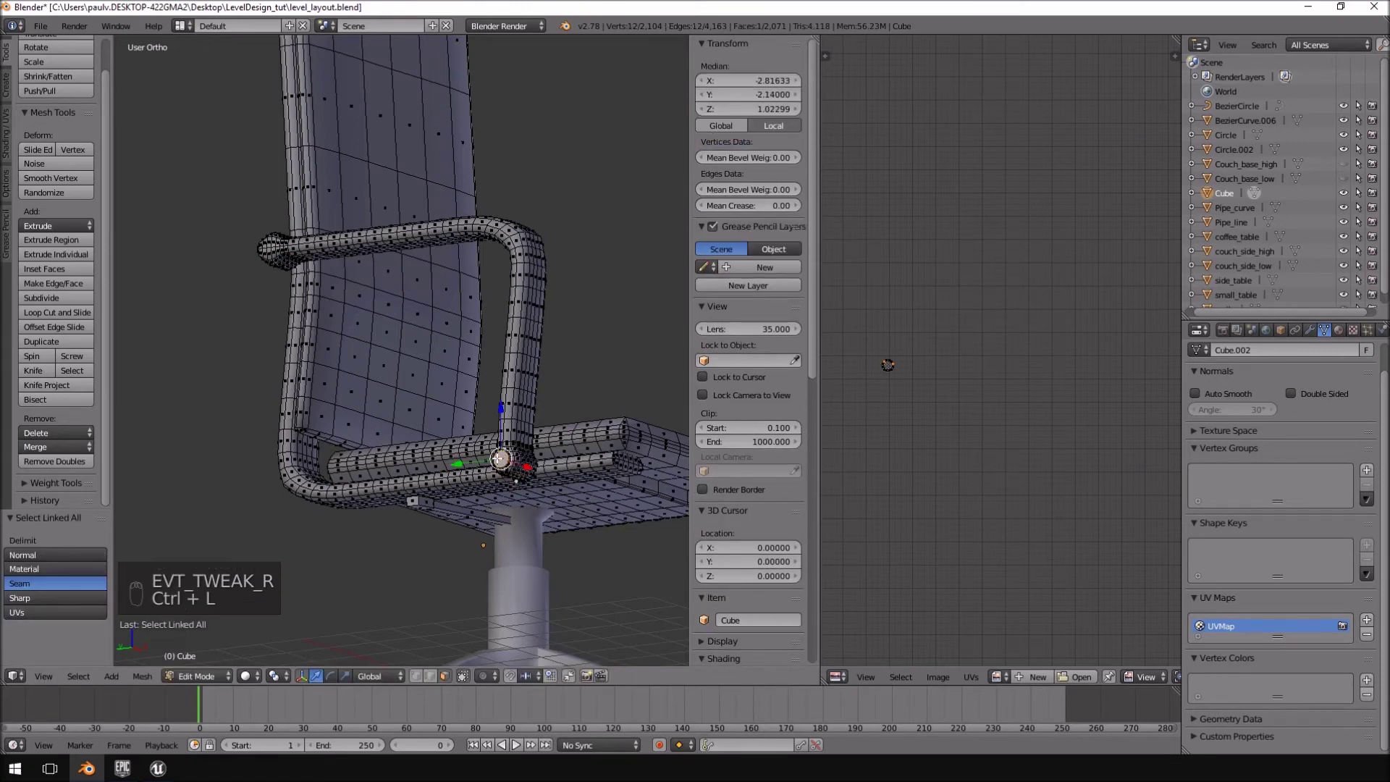
pyautogui.press('KP_1')
pyautogui.press('KP_3')
pyautogui.press('ctrl+KP_3')
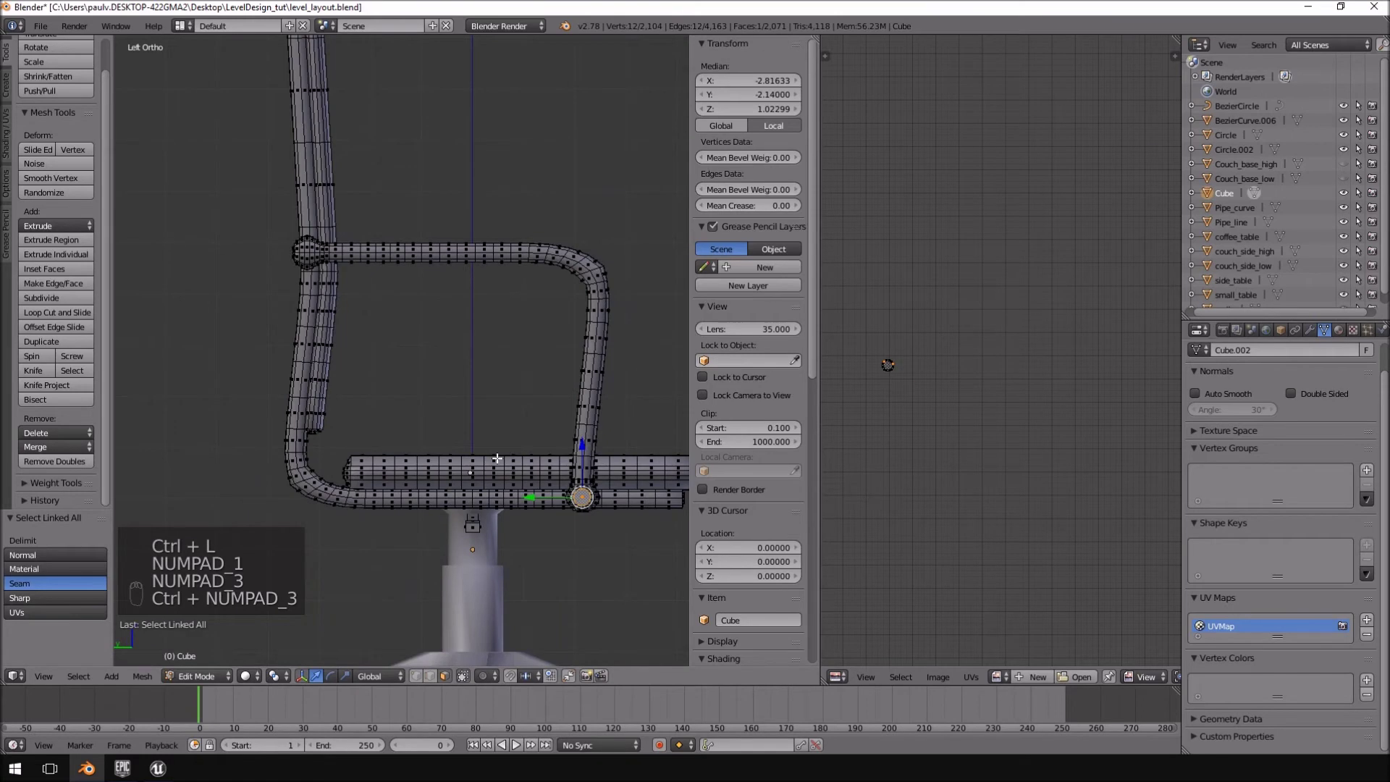
pyautogui.hotkey('shift', 'd')
pyautogui.click(222, 213)
pyautogui.scroll(5, 222, 214)
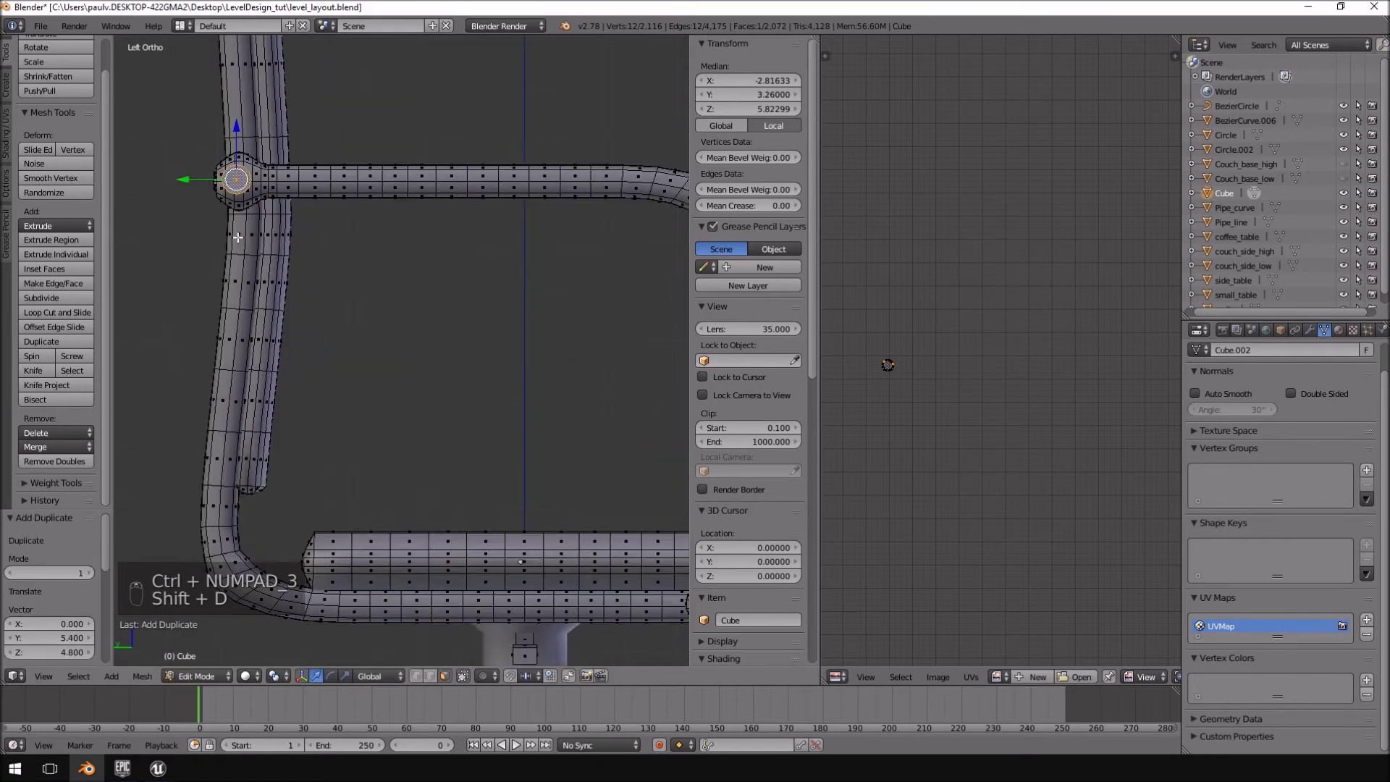
# - Fine-tune the duplicated bolt cap on the upper armrest joint so its median sits at Y 3.24 and Z about 5.803
pyautogui.keyDown('shift'); pyautogui.moveTo(222, 214); pyautogui.dragTo(330, 380, button='middle'); pyautogui.keyUp('shift')
pyautogui.scroll(4, 601, 397)
pyautogui.press('g')
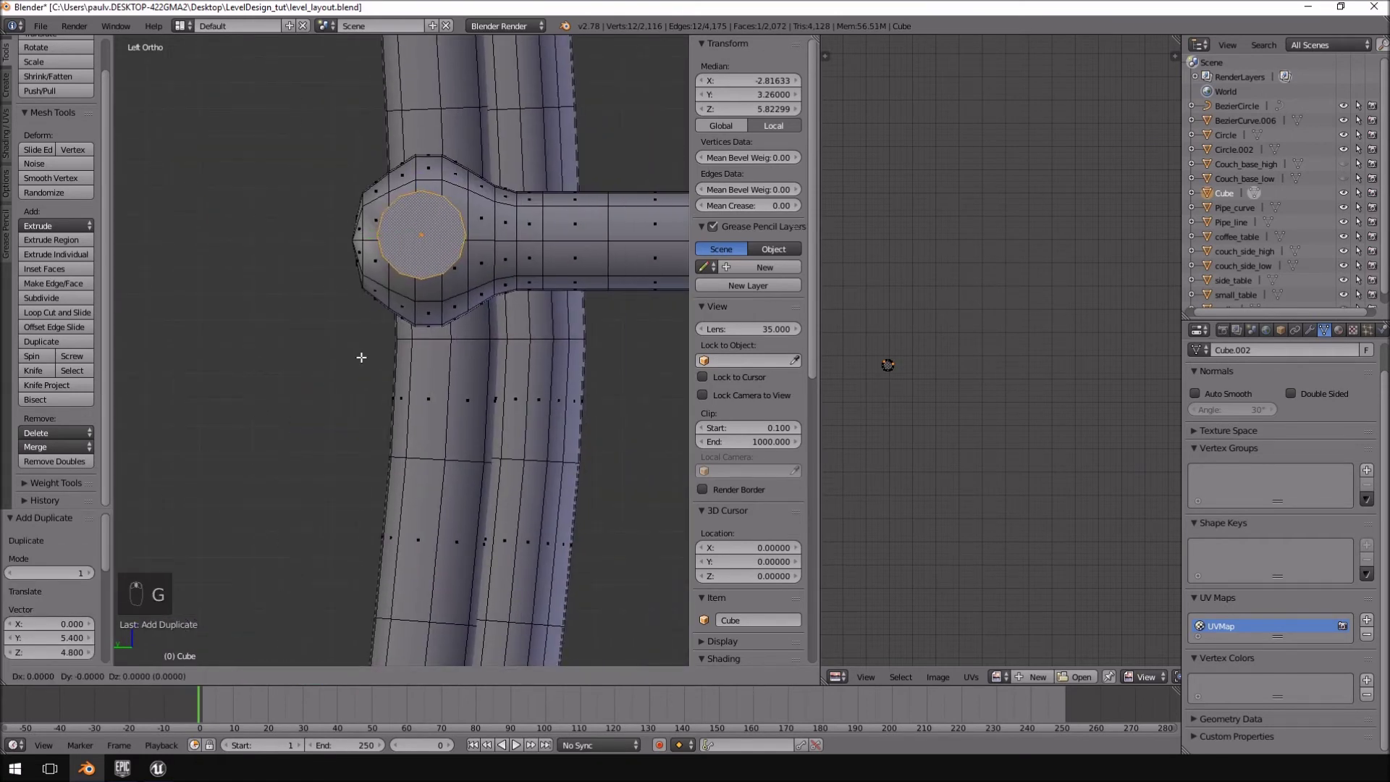
pyautogui.click(376, 364)
pyautogui.scroll(4, 377, 283)
pyautogui.keyDown('shift'); pyautogui.moveTo(406, 271); pyautogui.dragTo(373, 378, button='middle'); pyautogui.keyUp('shift')
pyautogui.press('g')
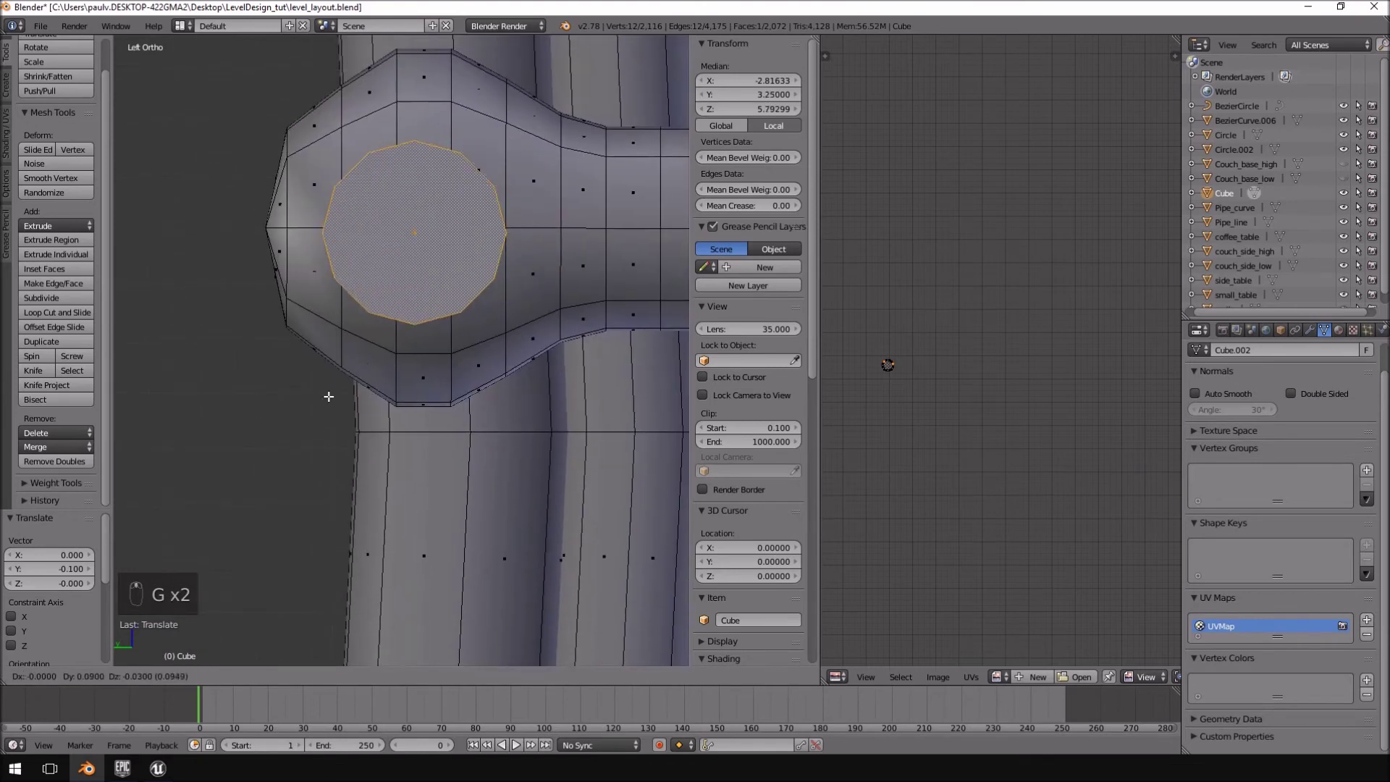
pyautogui.click(428, 386)
pyautogui.scroll(-7, 427, 387)
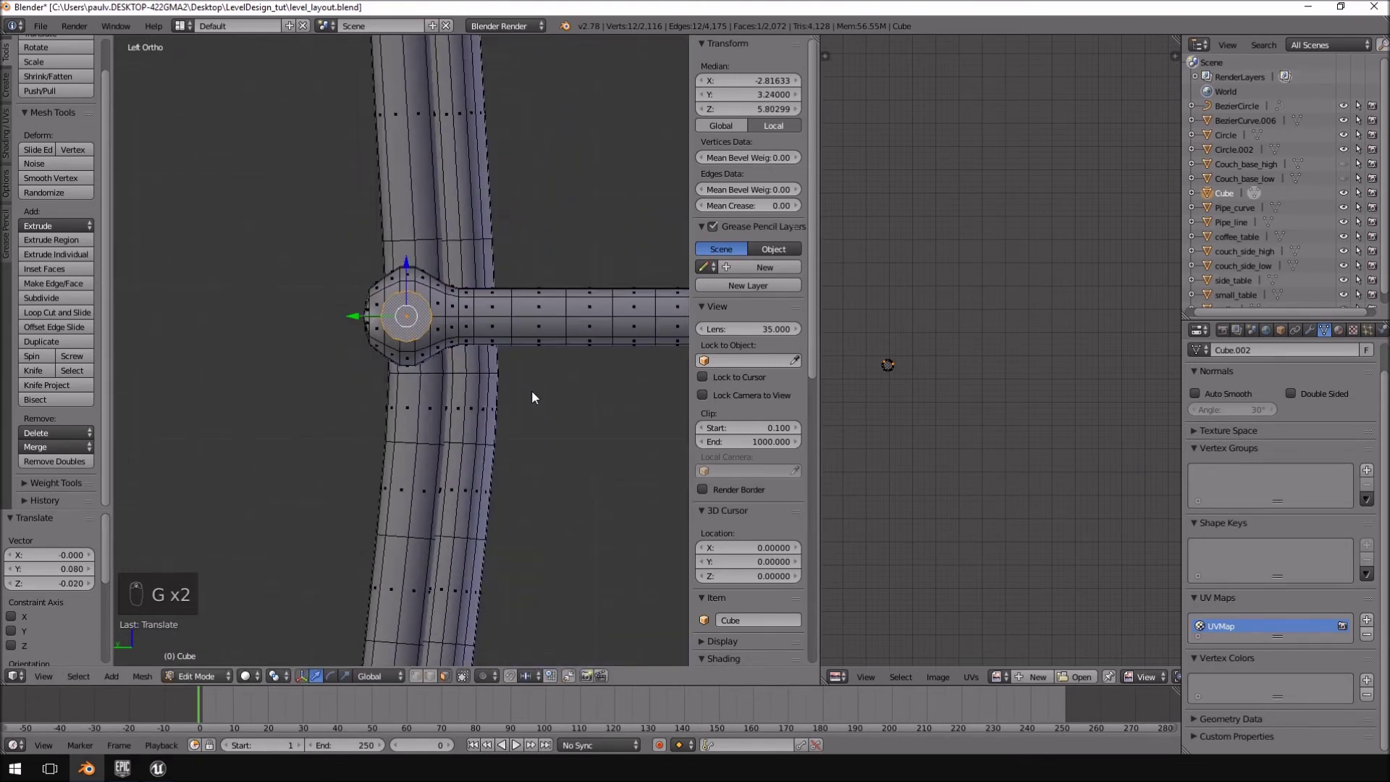
# - Check the chair in Object Mode, return to Edit Mode and select the entire chair mesh
pyautogui.press('Tab')
pyautogui.moveTo(531, 391); pyautogui.dragTo(432, 389, button='middle')
pyautogui.scroll(-5, 432, 388)
pyautogui.press('Tab')
pyautogui.press('a')
pyautogui.press('a')
pyautogui.press('a')
pyautogui.press('a')
pyautogui.press('a')
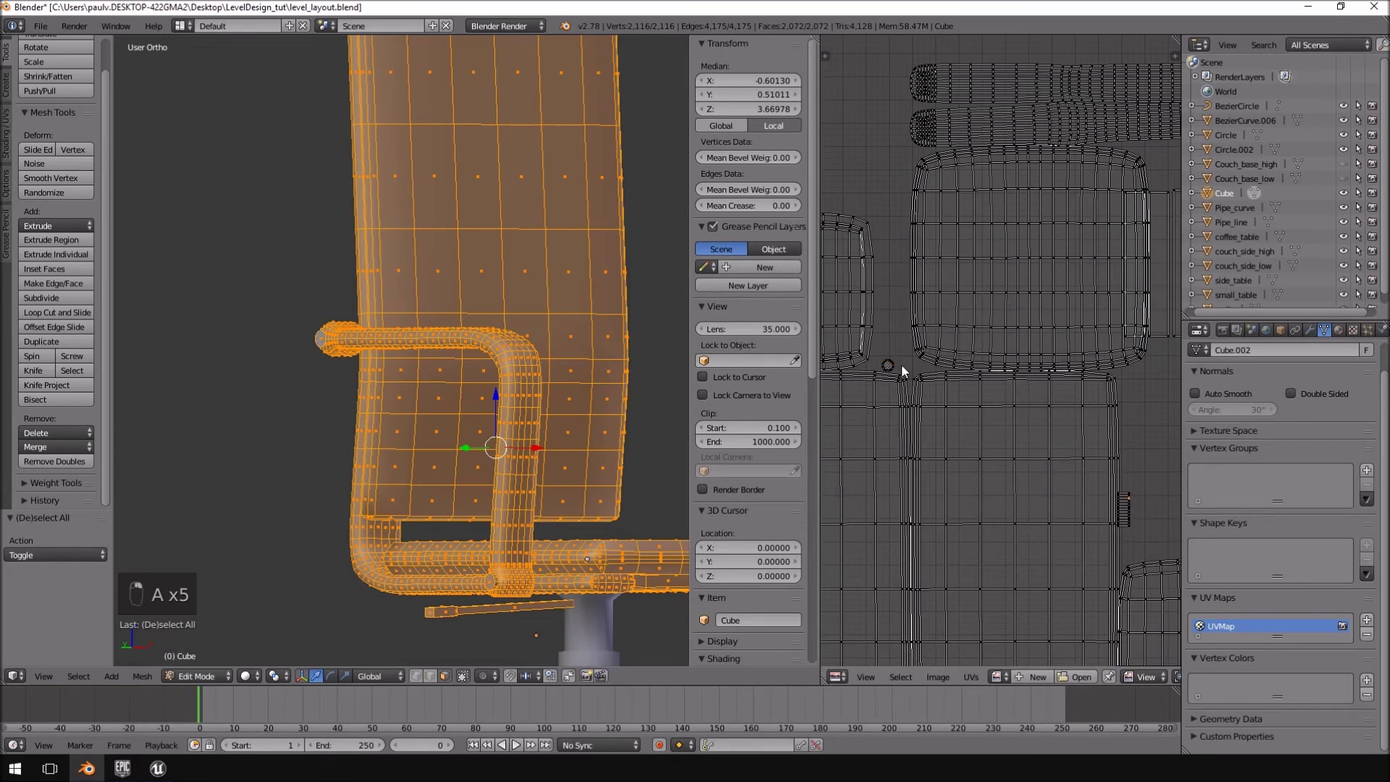
# - Move the bolt cap UV islands into the empty upper-left corner of the UV square
pyautogui.hotkey('ctrl', 'l')
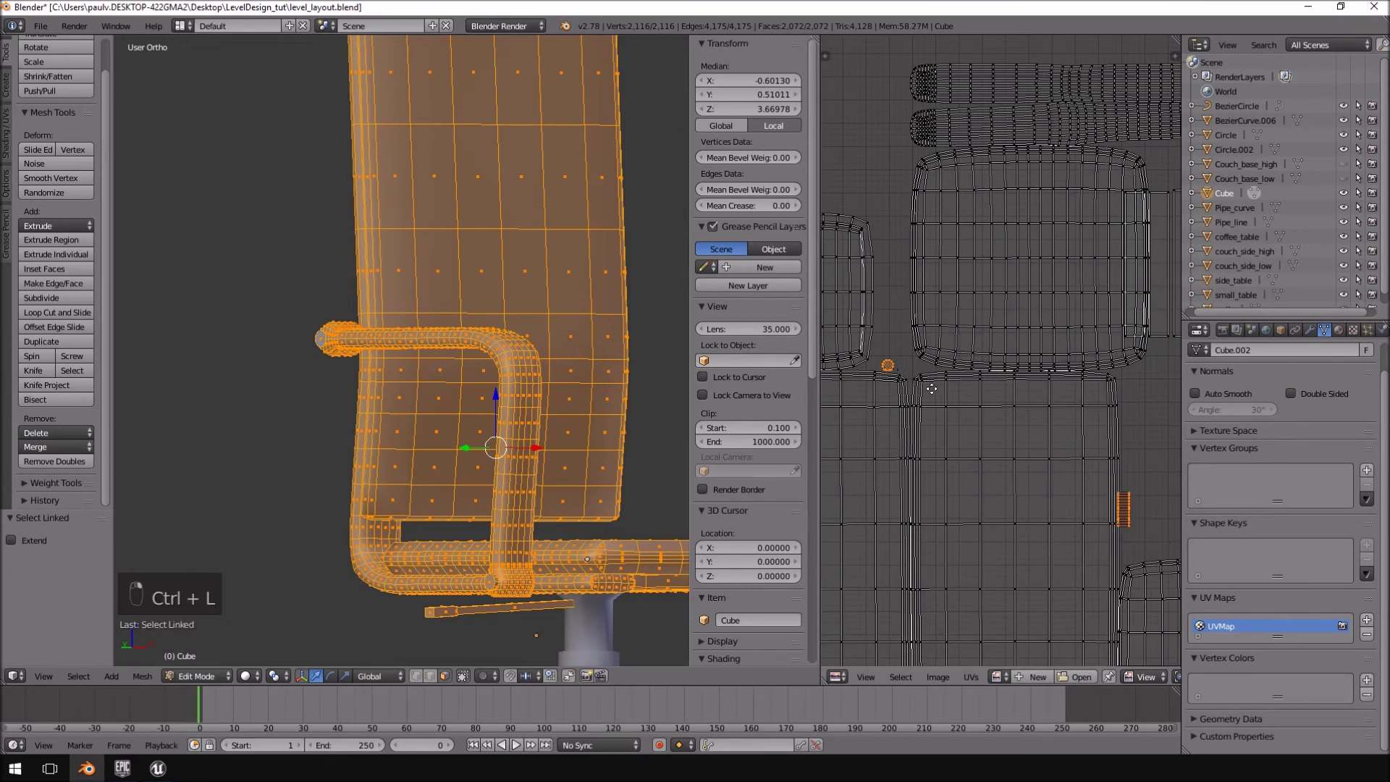
pyautogui.moveTo(897, 369); pyautogui.dragTo(1035, 471, button='middle')
pyautogui.press('g')
pyautogui.click(870, 169)
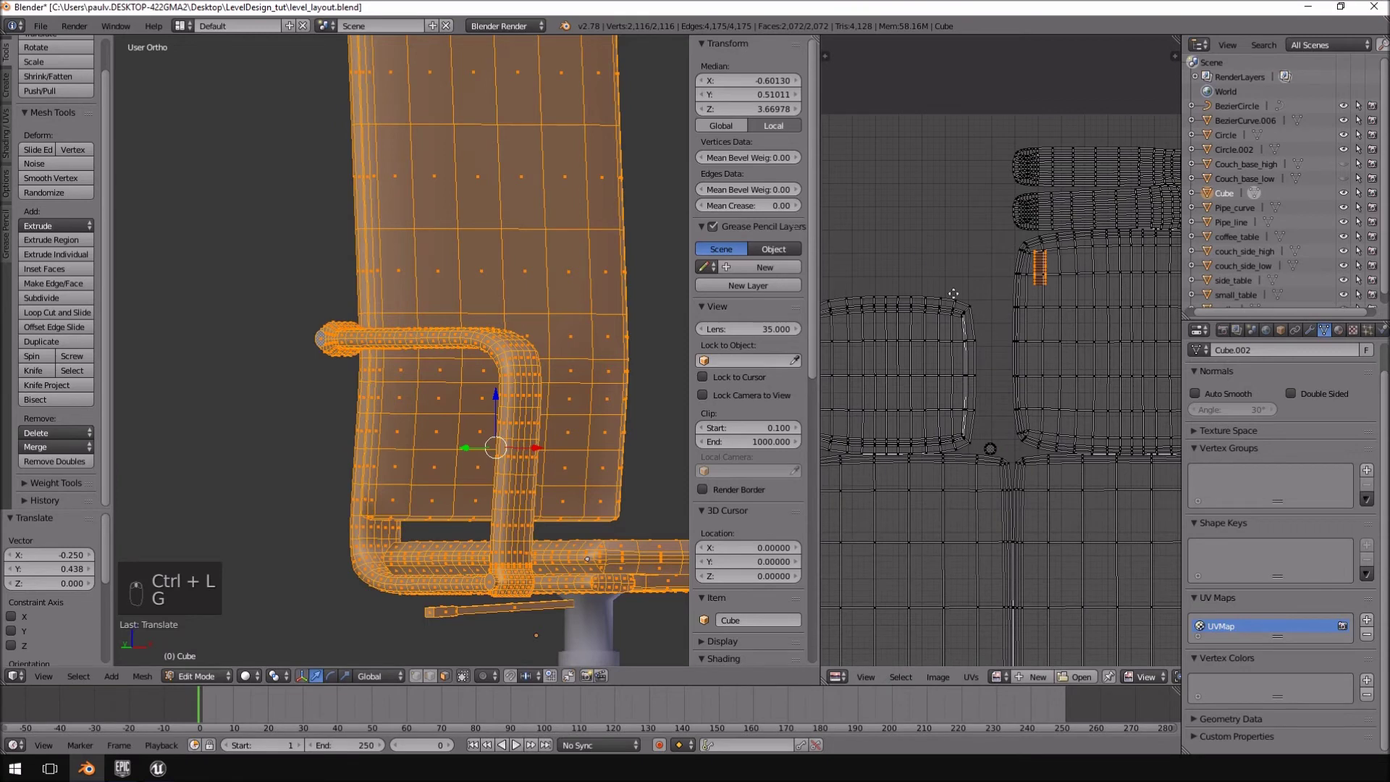
pyautogui.moveTo(944, 281); pyautogui.dragTo(1025, 324, button='middle')
pyautogui.rightClick(887, 160)
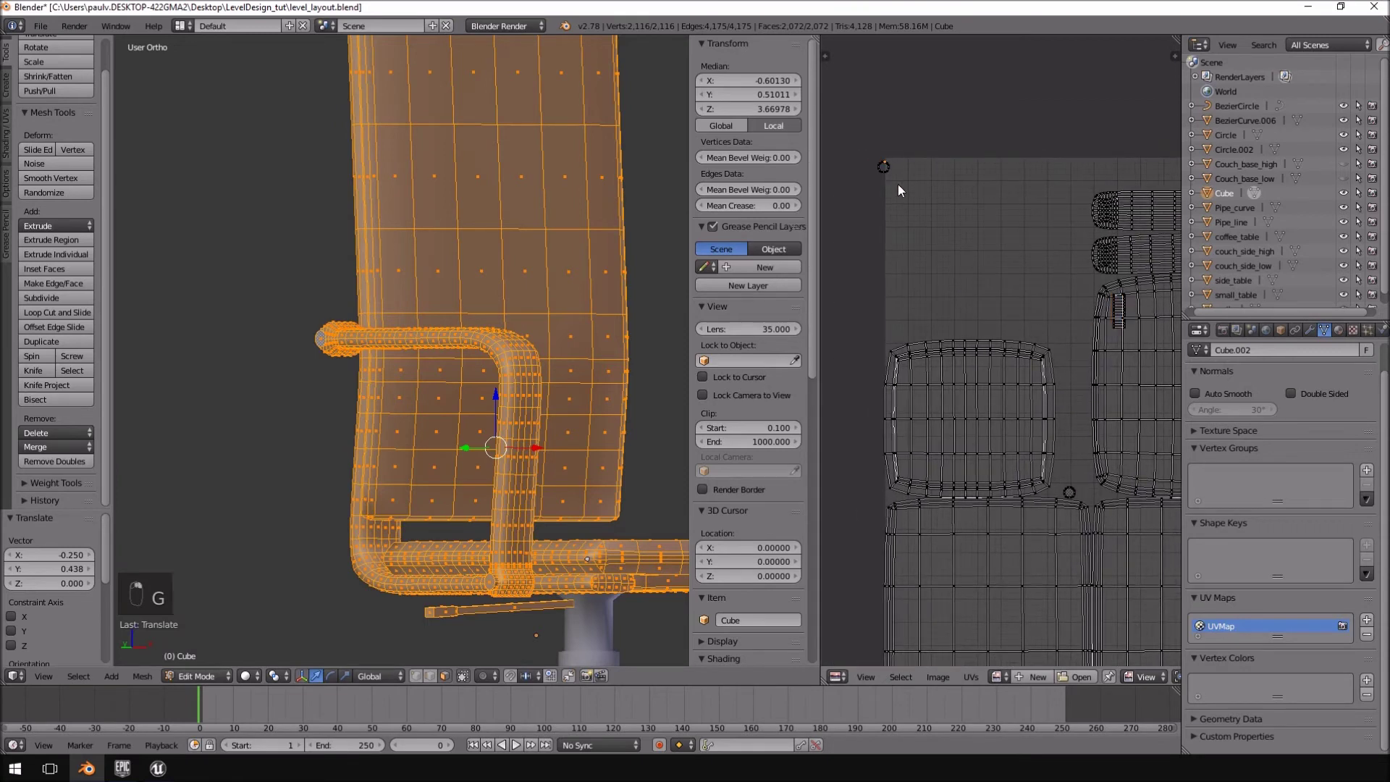
pyautogui.hotkey('ctrl', 'l')
pyautogui.press('g')
pyautogui.click(915, 189)
# - Move the bolt's side strip UV island just below the bolt caps in the upper-left corner of the UV square
pyautogui.rightClick(1115, 307)
pyautogui.hotkey('ctrl', 'l')
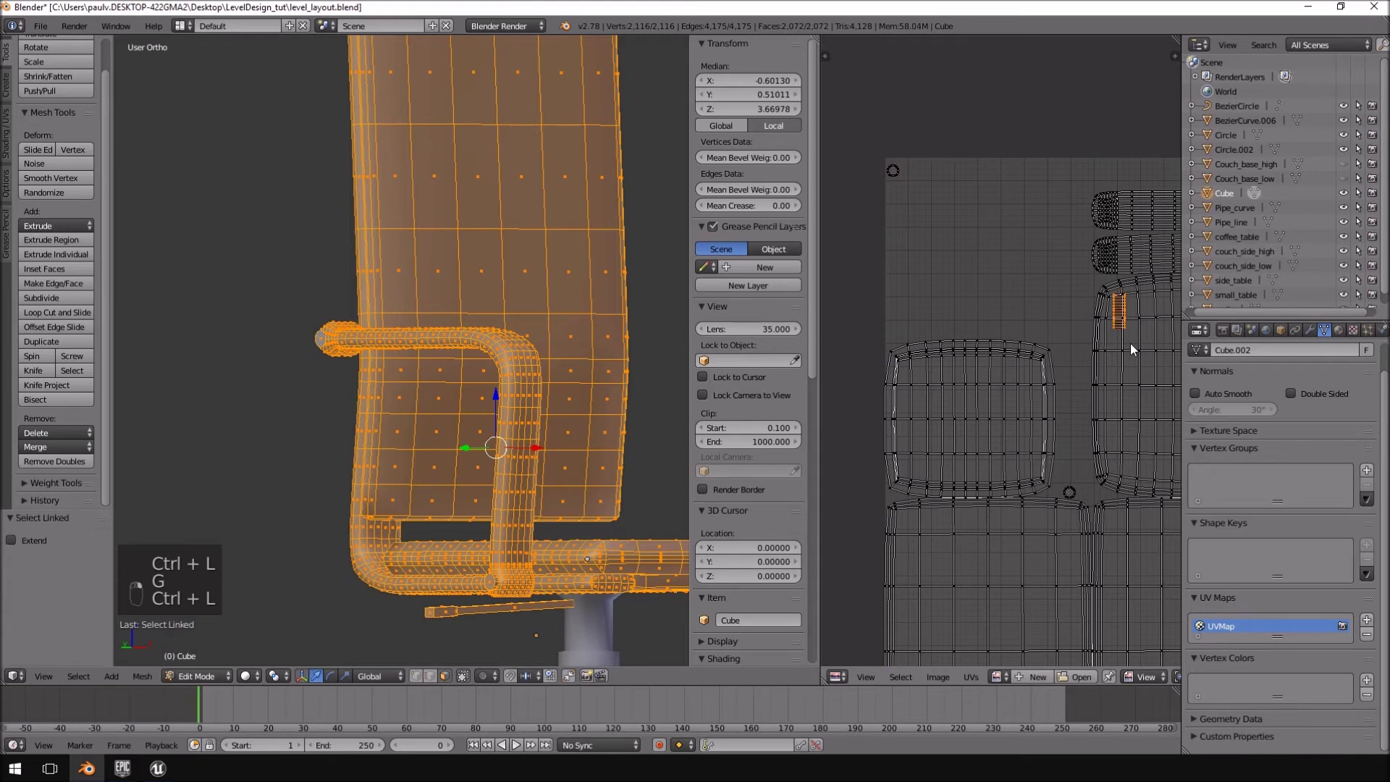
pyautogui.press('g')
pyautogui.click(904, 233)
pyautogui.moveTo(939, 296); pyautogui.dragTo(998, 335, button='middle')
# - Try selecting the lever's UV islands with a lasso and extend the selection to linked UVs
pyautogui.moveTo(1057, 393); pyautogui.dragTo(994, 258, button='middle')
pyautogui.keyDown('ctrl'); pyautogui.moveTo(1043, 183); pyautogui.dragTo(1075, 366); pyautogui.keyUp('ctrl')
pyautogui.scroll(4, 938, 386)
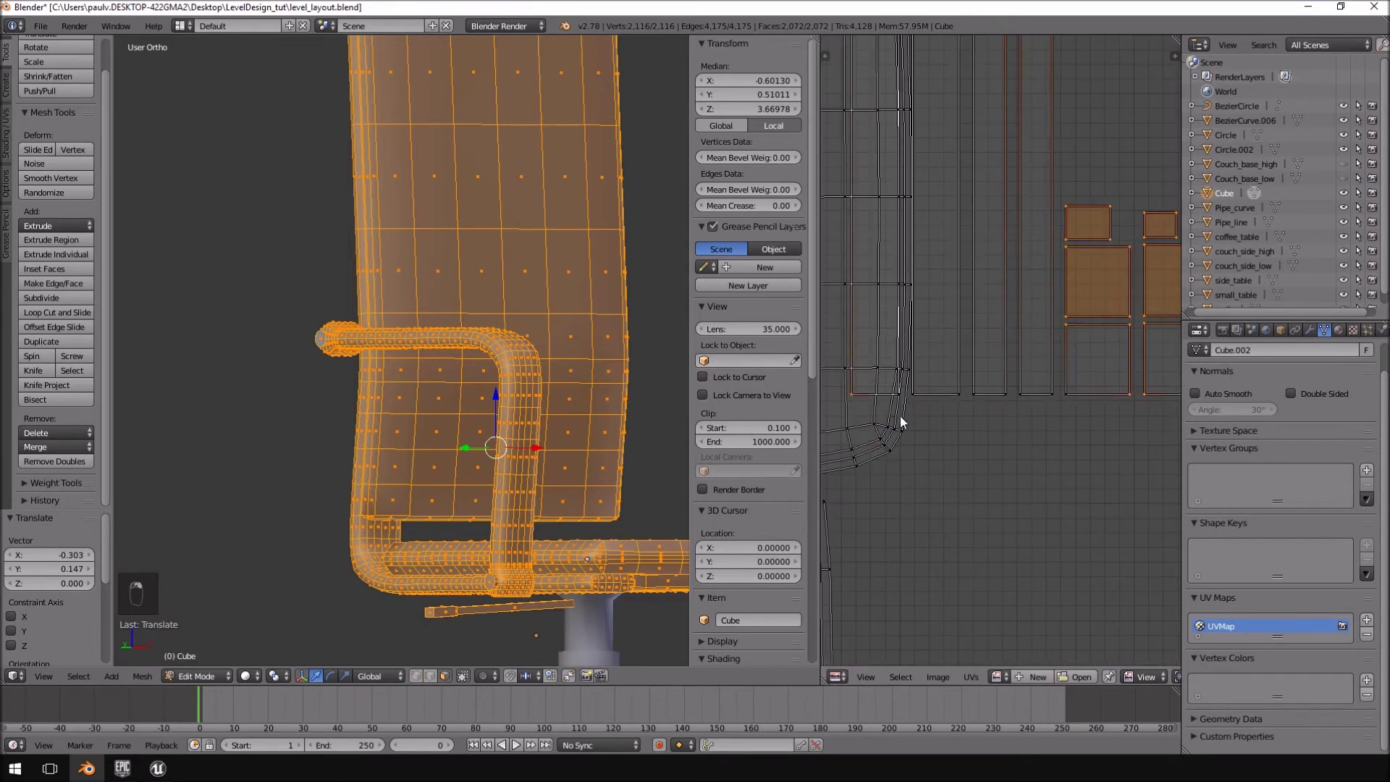
pyautogui.scroll(-4, 900, 415)
pyautogui.hotkey('ctrl', 'l')
pyautogui.keyDown('ctrl'); pyautogui.moveTo(1139, 341); pyautogui.dragTo(1038, 375); pyautogui.keyUp('ctrl')
pyautogui.hotkey('ctrl', 'l')
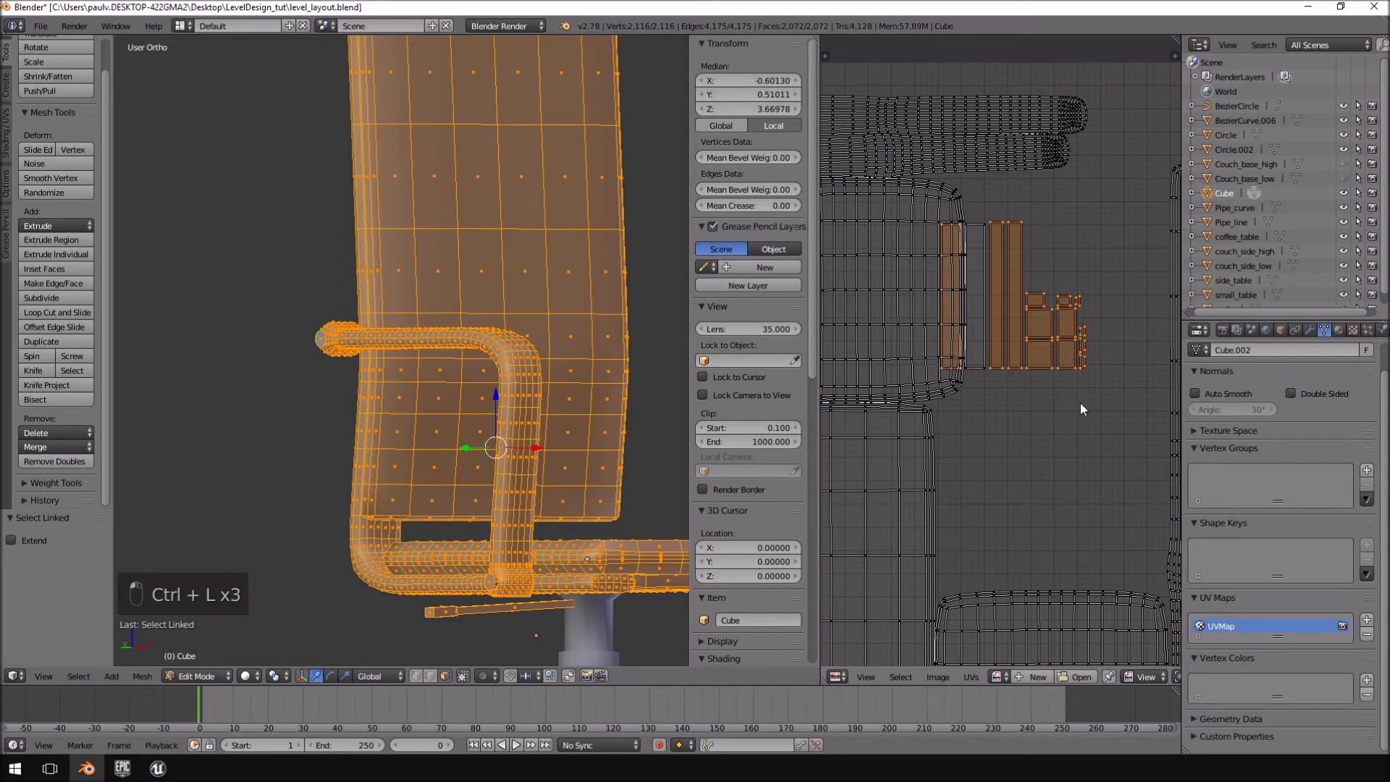
pyautogui.hotkey('ctrl', 'l')
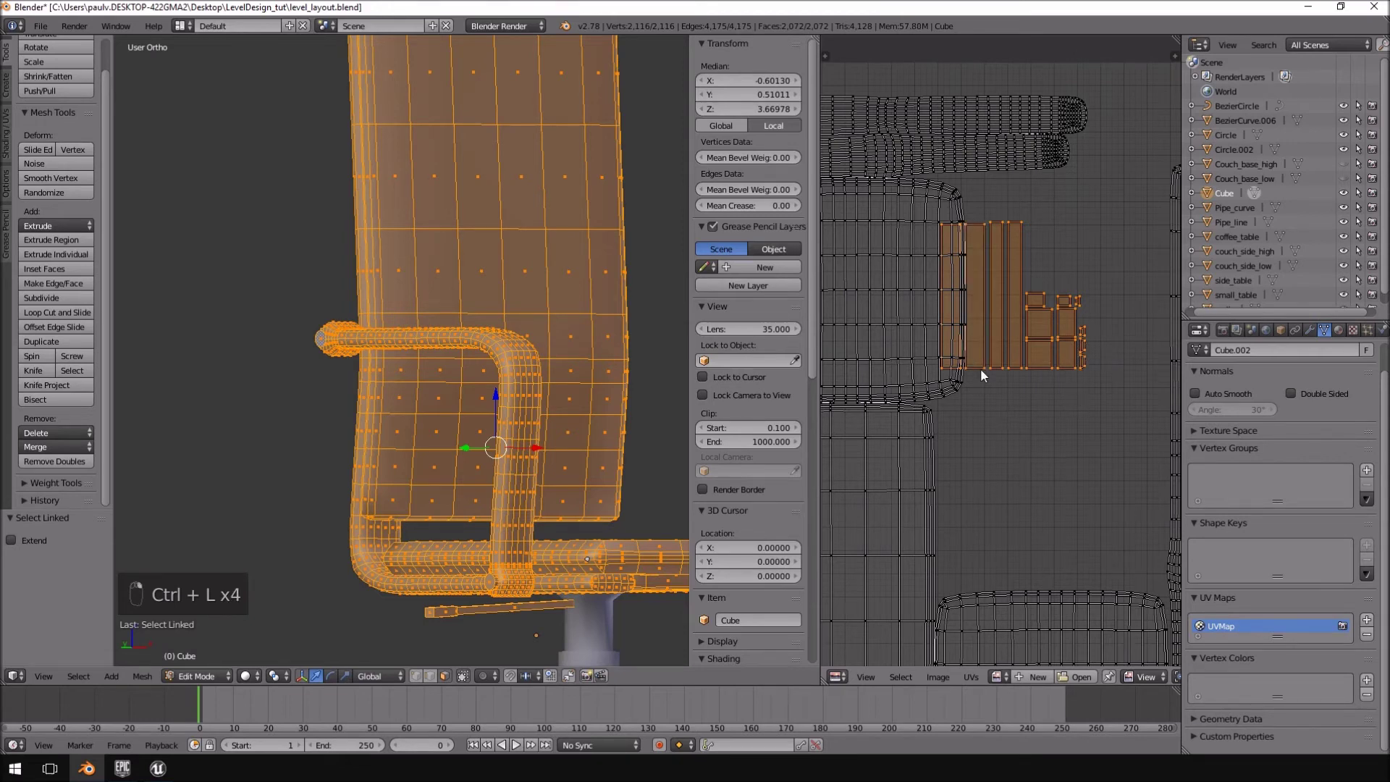
pyautogui.scroll(-6, 982, 368)
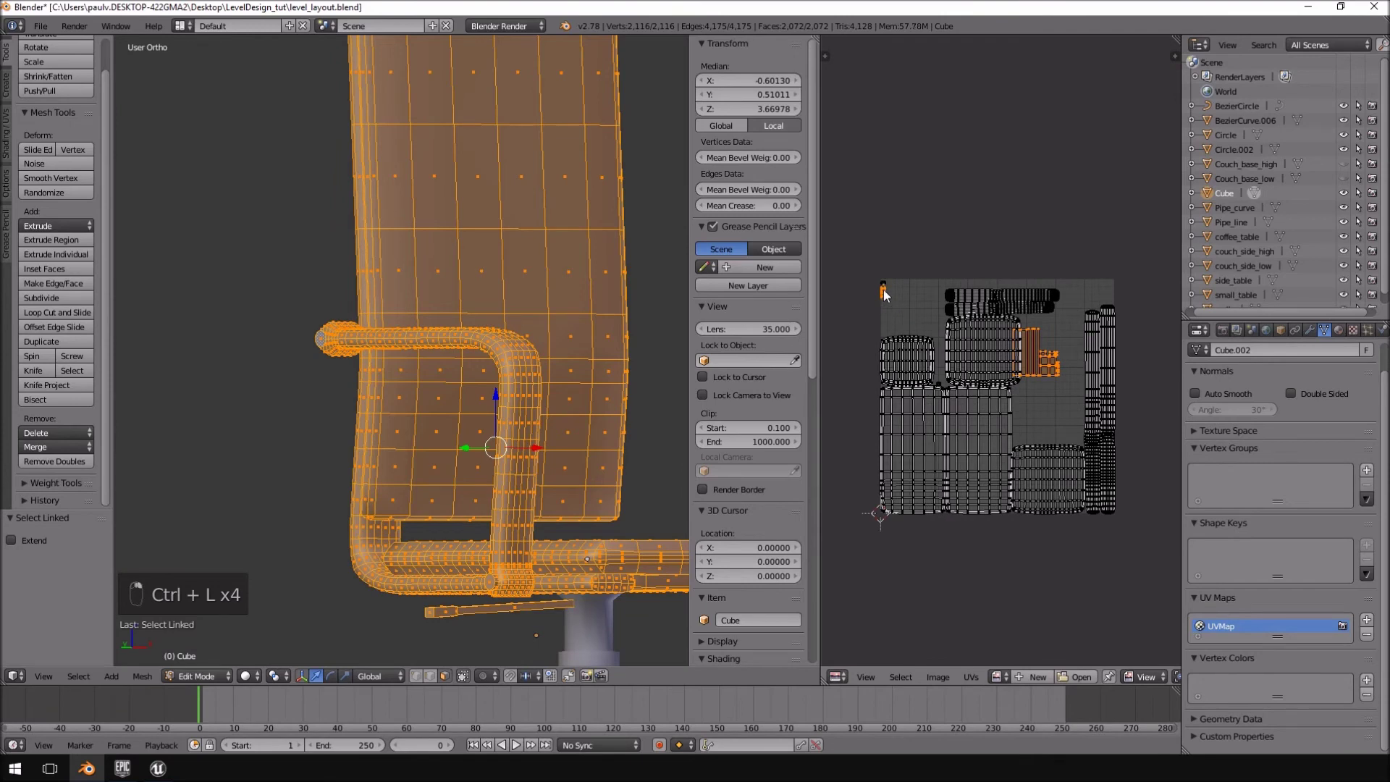
# - Lasso-select all of the lever's UV islands with their linked UVs and move them into the empty upper-left area beside the bolt islands
pyautogui.press('a')
pyautogui.scroll(6, 1060, 355)
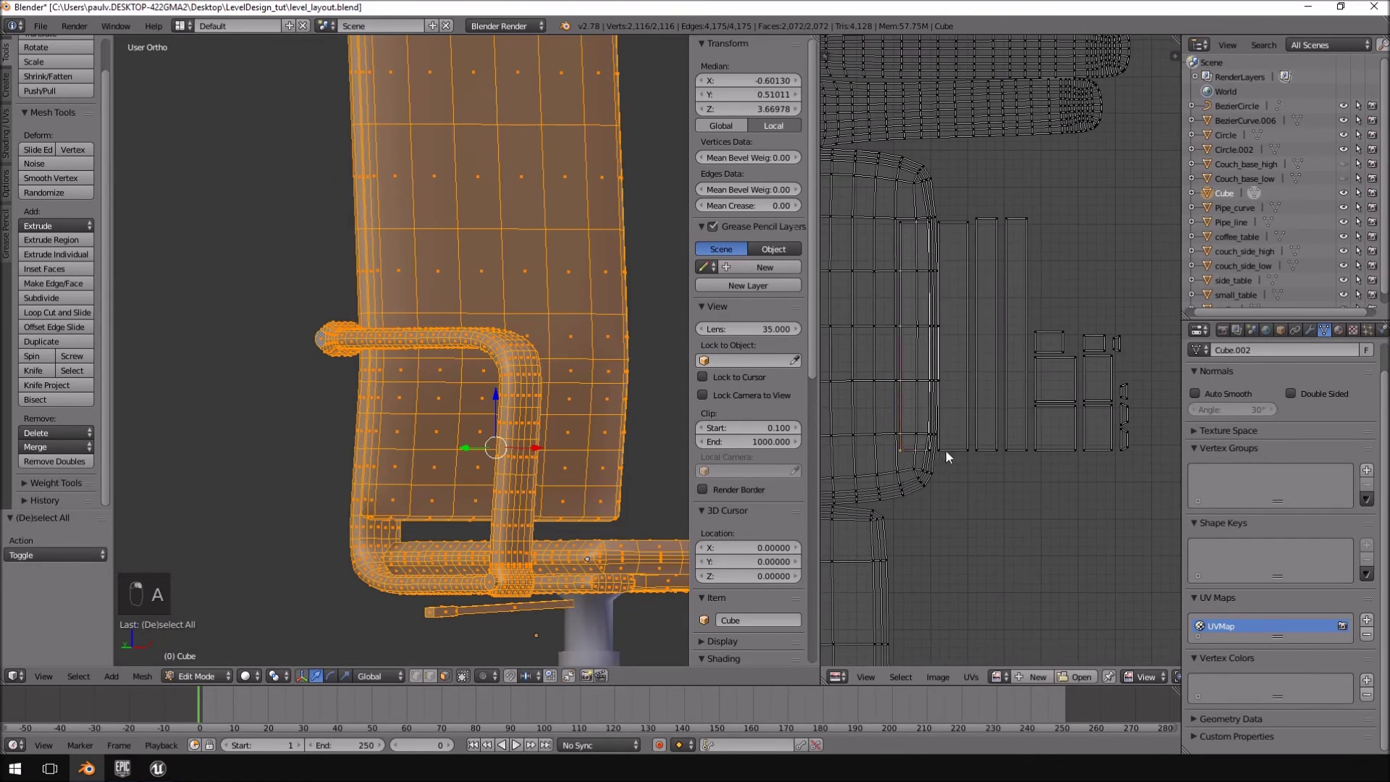
pyautogui.moveTo(1039, 294)
pyautogui.keyDown('ctrl'); pyautogui.mouseDown()
pyautogui.moveTo(956, 489)
pyautogui.moveTo(1173, 387)
pyautogui.moveTo(1158, 341)
pyautogui.mouseUp(); pyautogui.keyUp('ctrl')
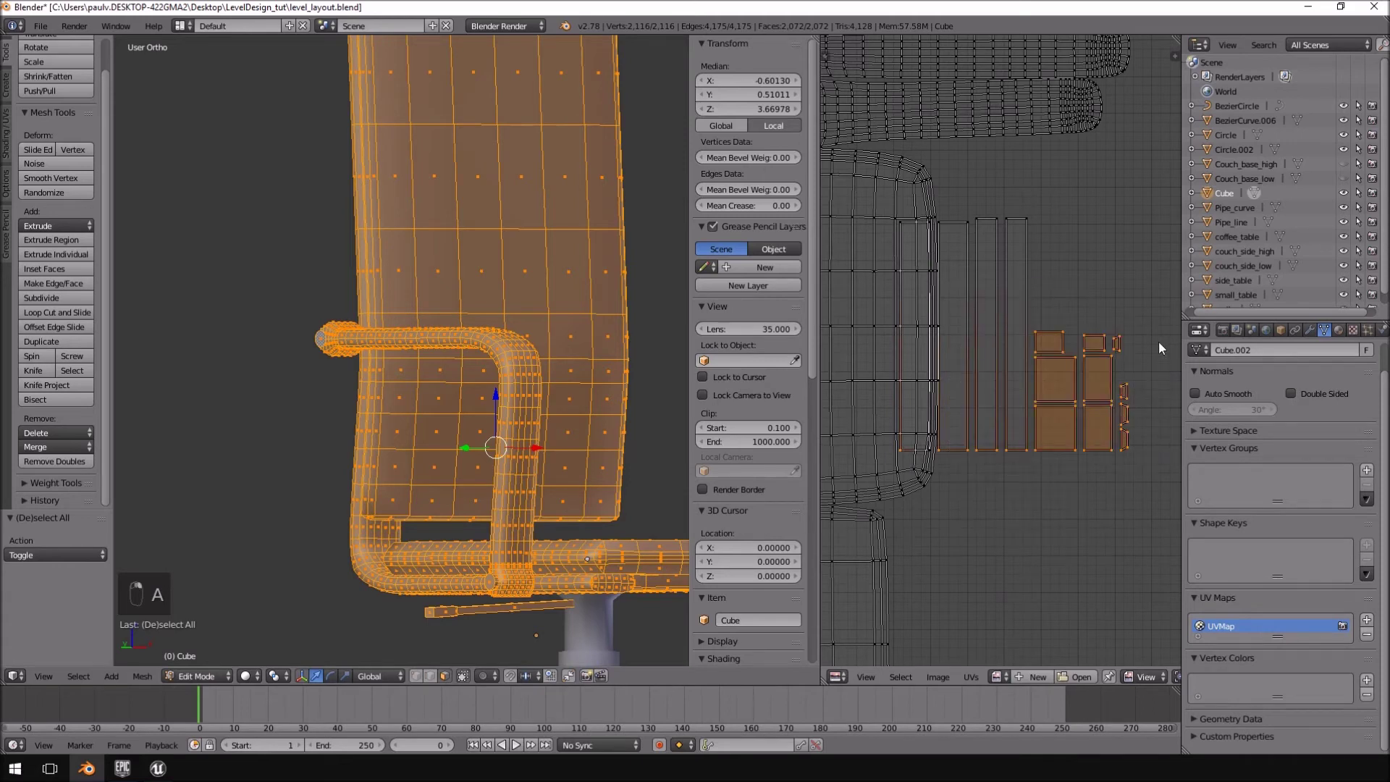
pyautogui.hotkey('ctrl', 'l')
pyautogui.scroll(-3, 1158, 341)
pyautogui.moveTo(1034, 360); pyautogui.dragTo(841, 427, button='middle')
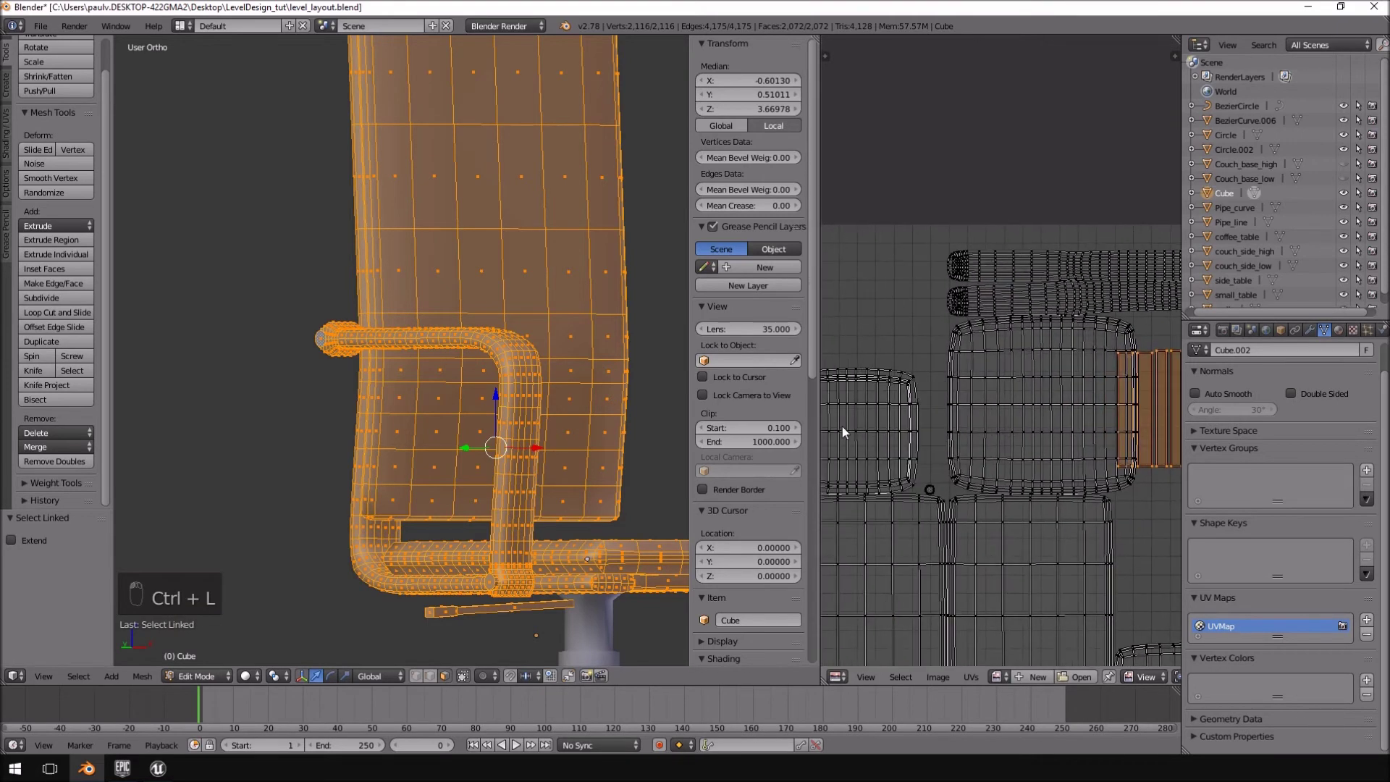
pyautogui.press('g')
pyautogui.click(920, 311)
pyautogui.scroll(4, 920, 311)
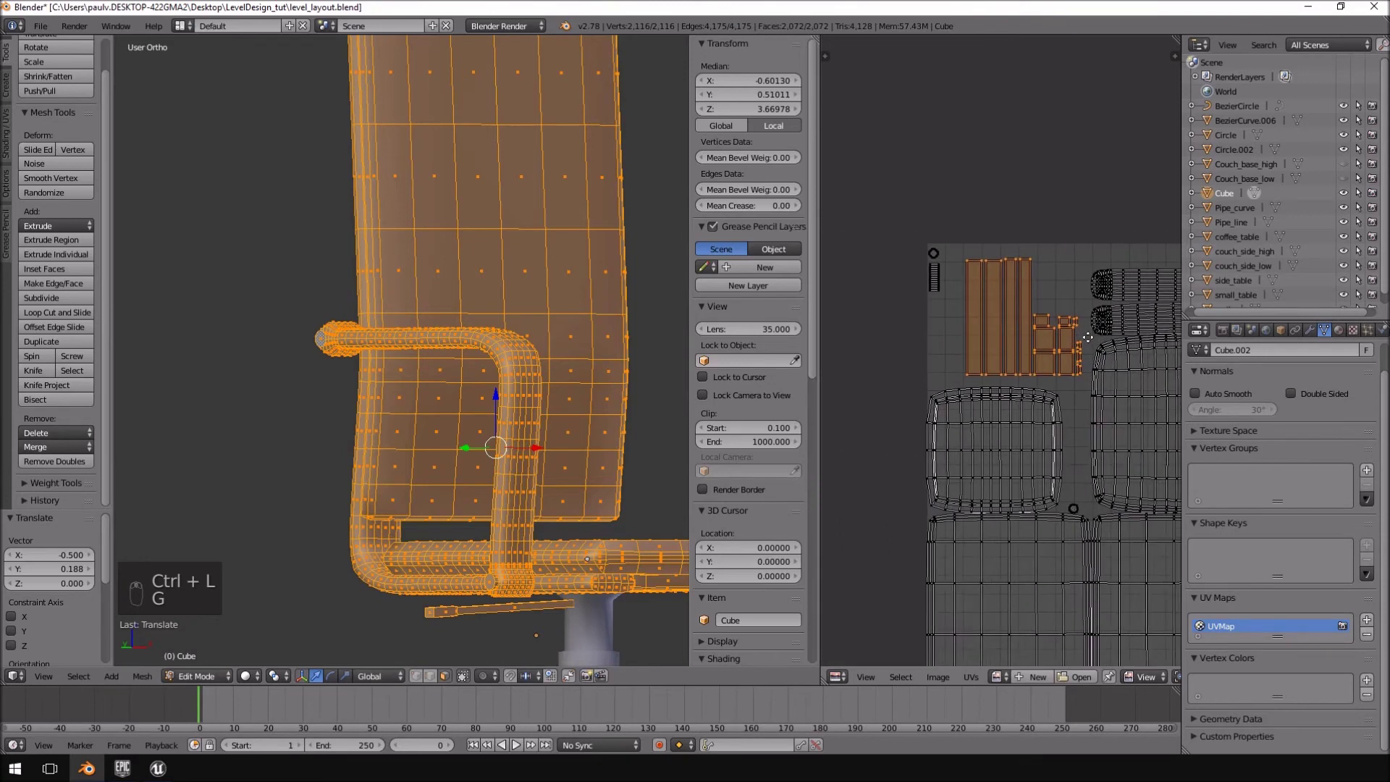
pyautogui.moveTo(1113, 343); pyautogui.dragTo(1023, 388, button='middle')
pyautogui.press('g')
pyautogui.click(919, 420)
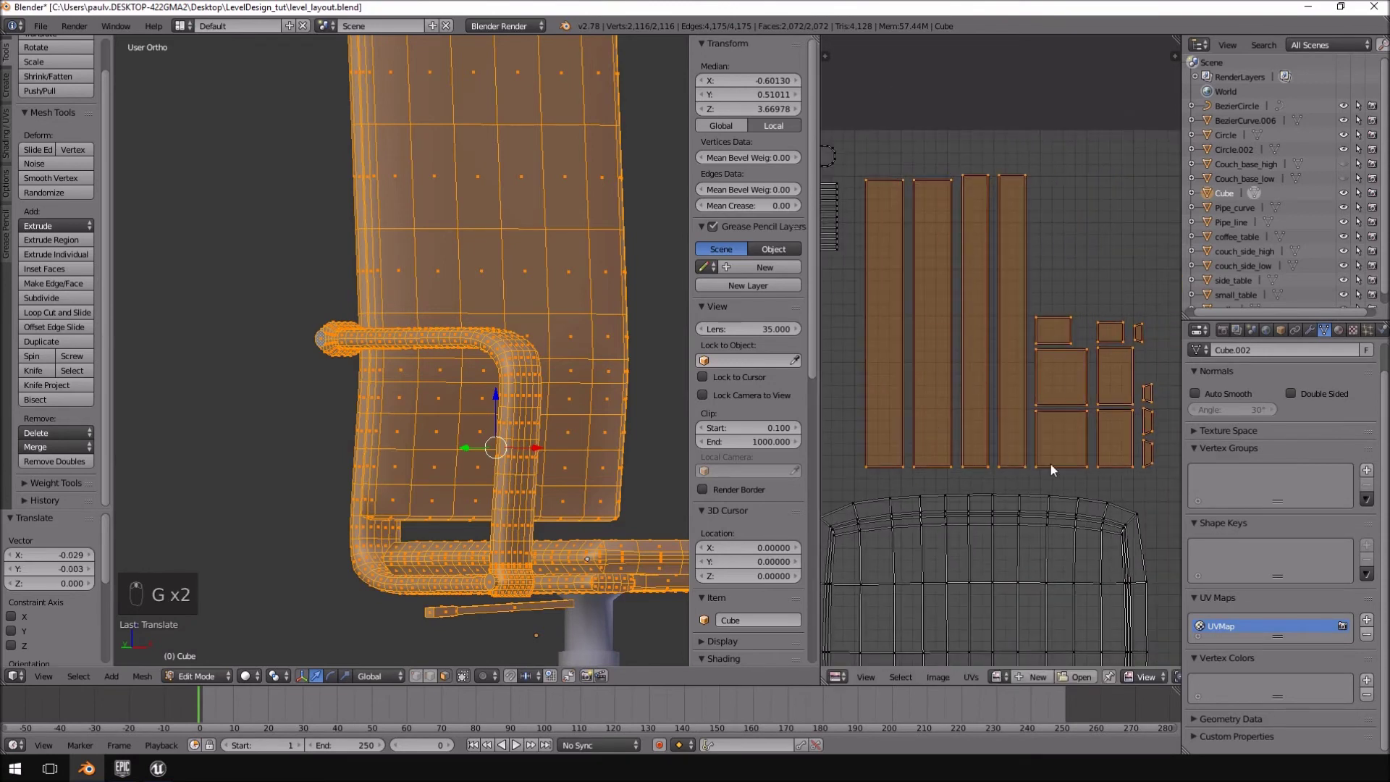
# - Scale down the lever's UV islands and fit them near the top edge of the UV square beside the bolt islands
pyautogui.press('s')
pyautogui.click(999, 425)
pyautogui.press('g')
pyautogui.click(962, 362)
pyautogui.press('s')
pyautogui.click(1054, 422)
pyautogui.press('g')
pyautogui.click(1022, 392)
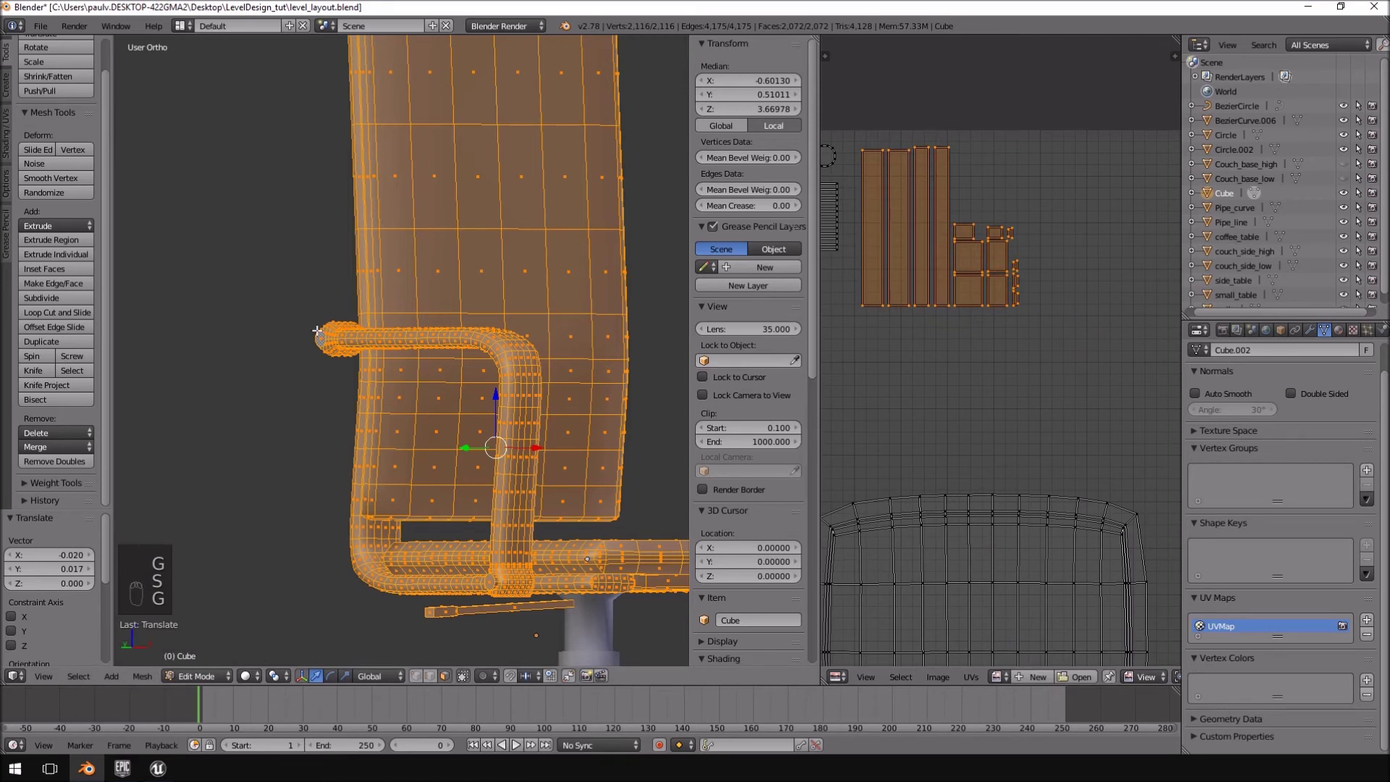
# - Select both seam-delimited halves of the armrest in the 3D view to isolate its UV islands
pyautogui.keyDown('shift'); pyautogui.moveTo(471, 574); pyautogui.dragTo(318, 390, button='middle'); pyautogui.keyUp('shift')
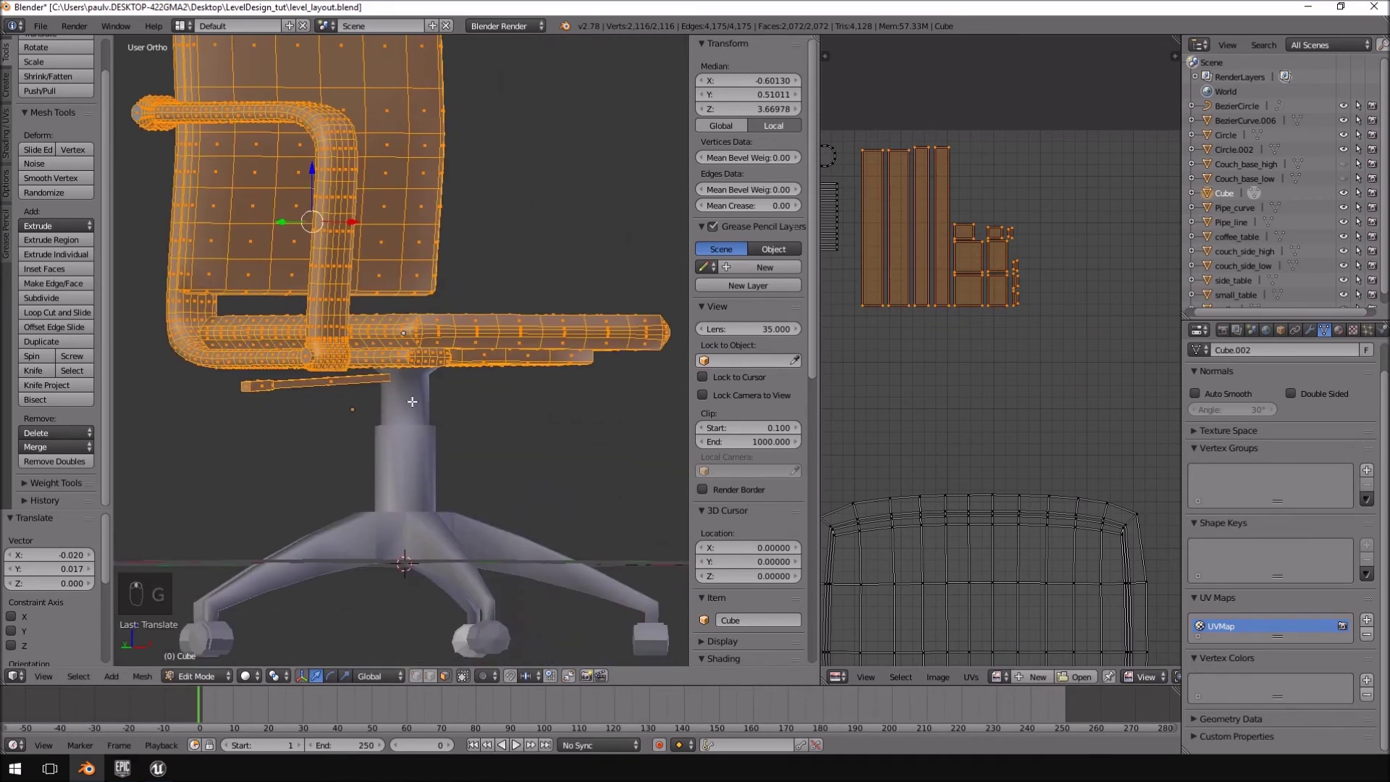
pyautogui.rightClick(306, 356)
pyautogui.rightClick(136, 112)
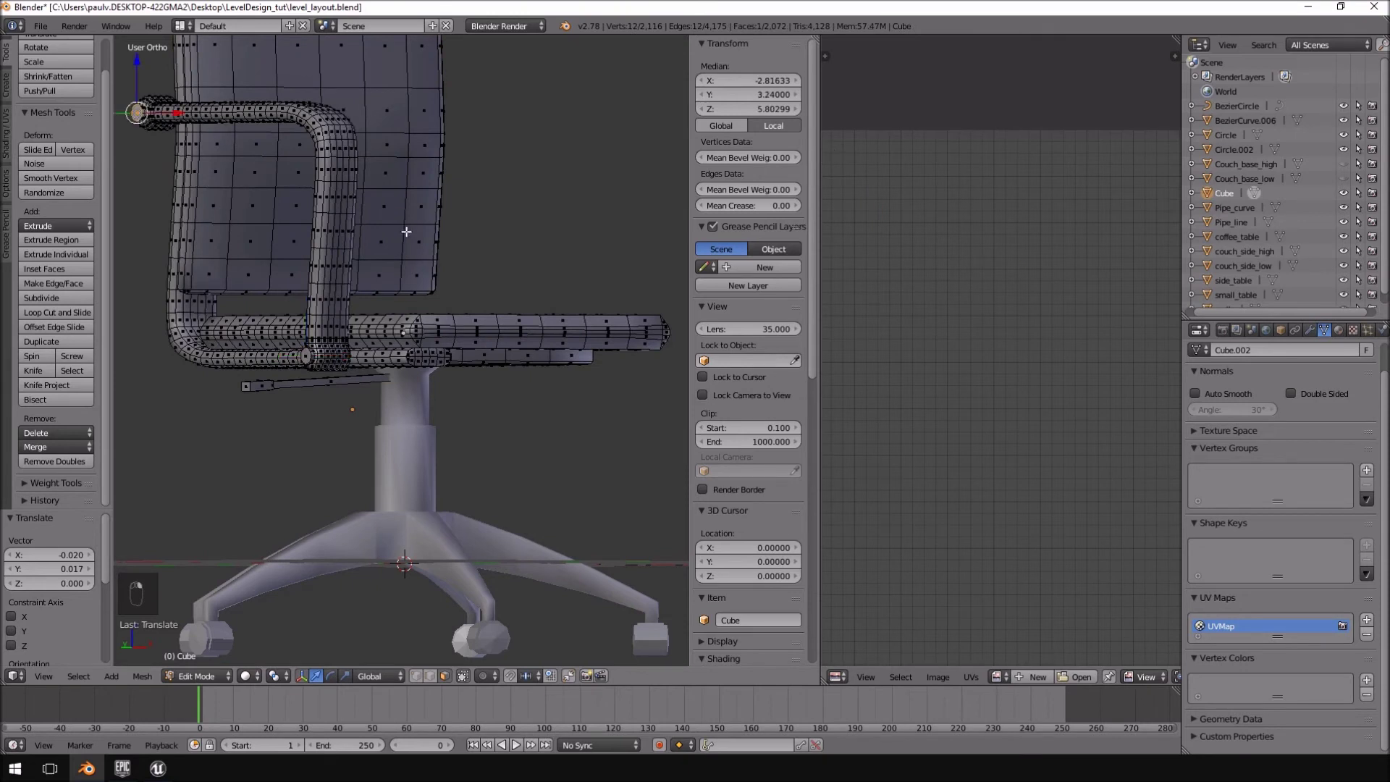
pyautogui.rightClick(349, 189)
pyautogui.scroll(-1, 349, 190)
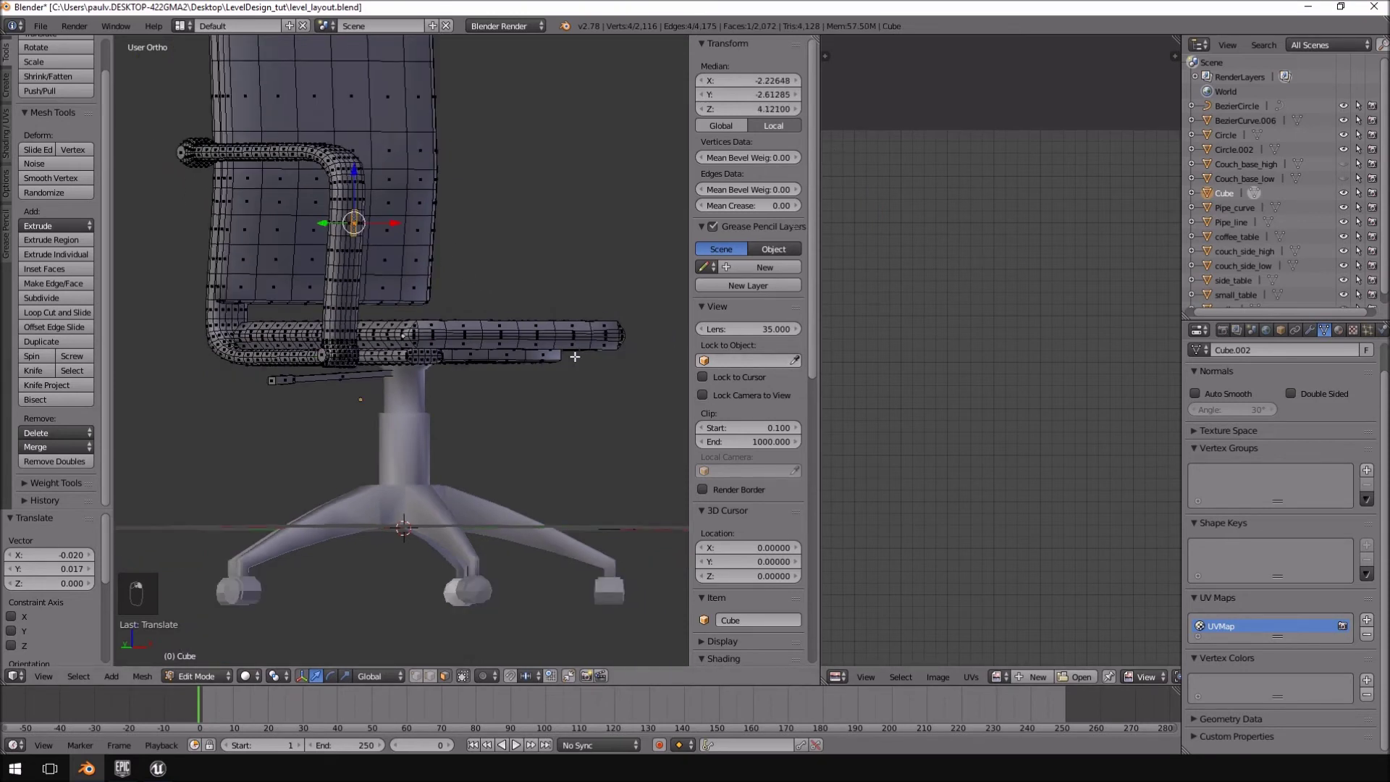
pyautogui.hotkey('ctrl', 'l')
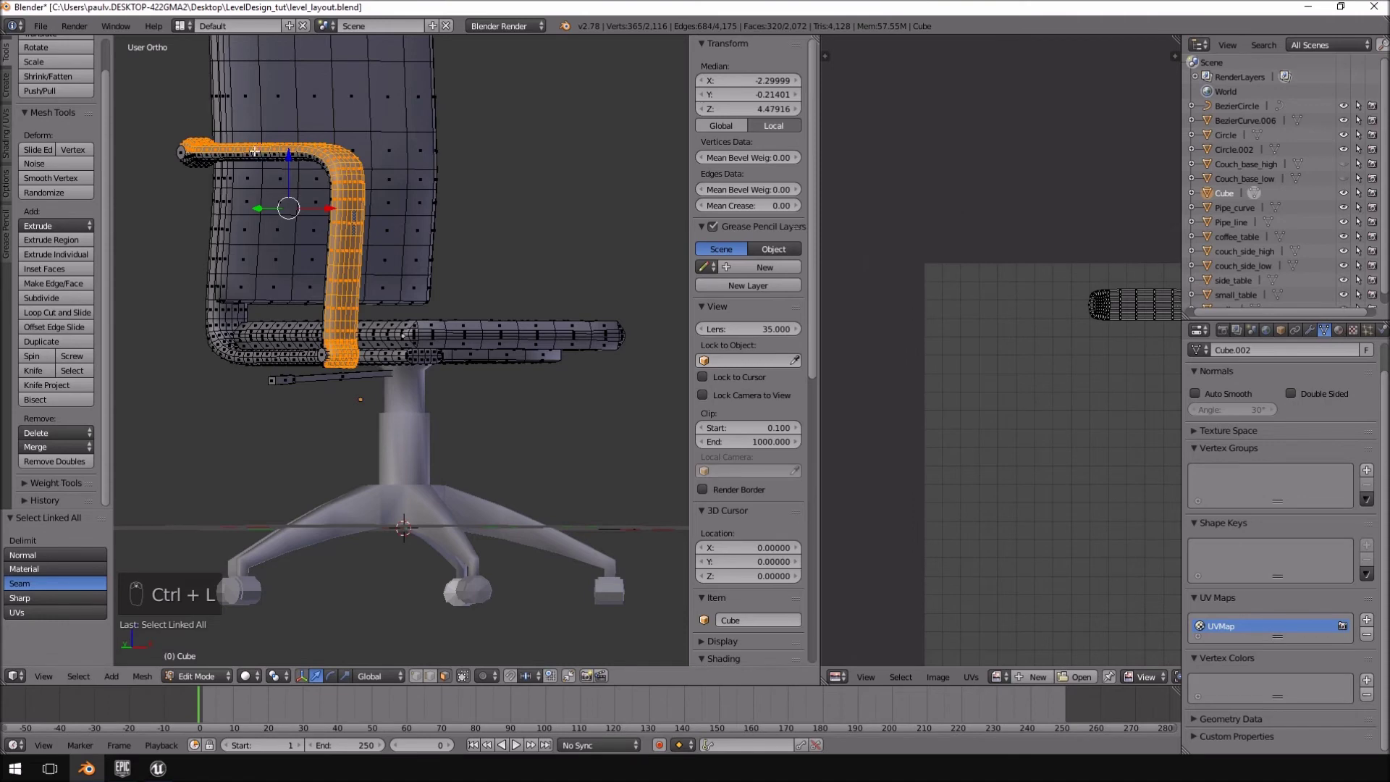
pyautogui.hotkey('ctrl', 'l')
# - Select the armrest's lower UV island with its linked UVs and shift it slightly away from the upper armrest island
pyautogui.moveTo(1073, 412); pyautogui.dragTo(1113, 427, button='middle')
pyautogui.scroll(-2, 945, 364)
pyautogui.scroll(6, 945, 364)
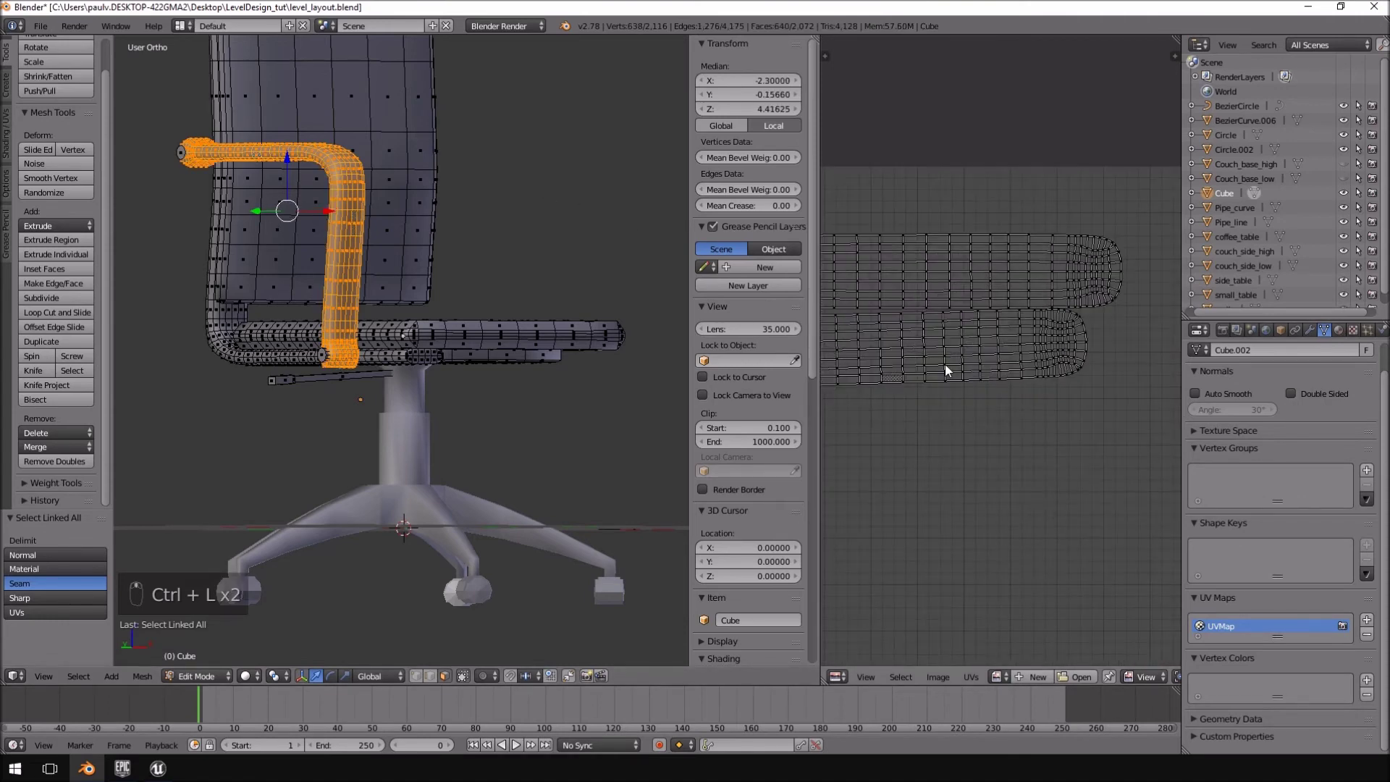
pyautogui.scroll(3, 982, 333)
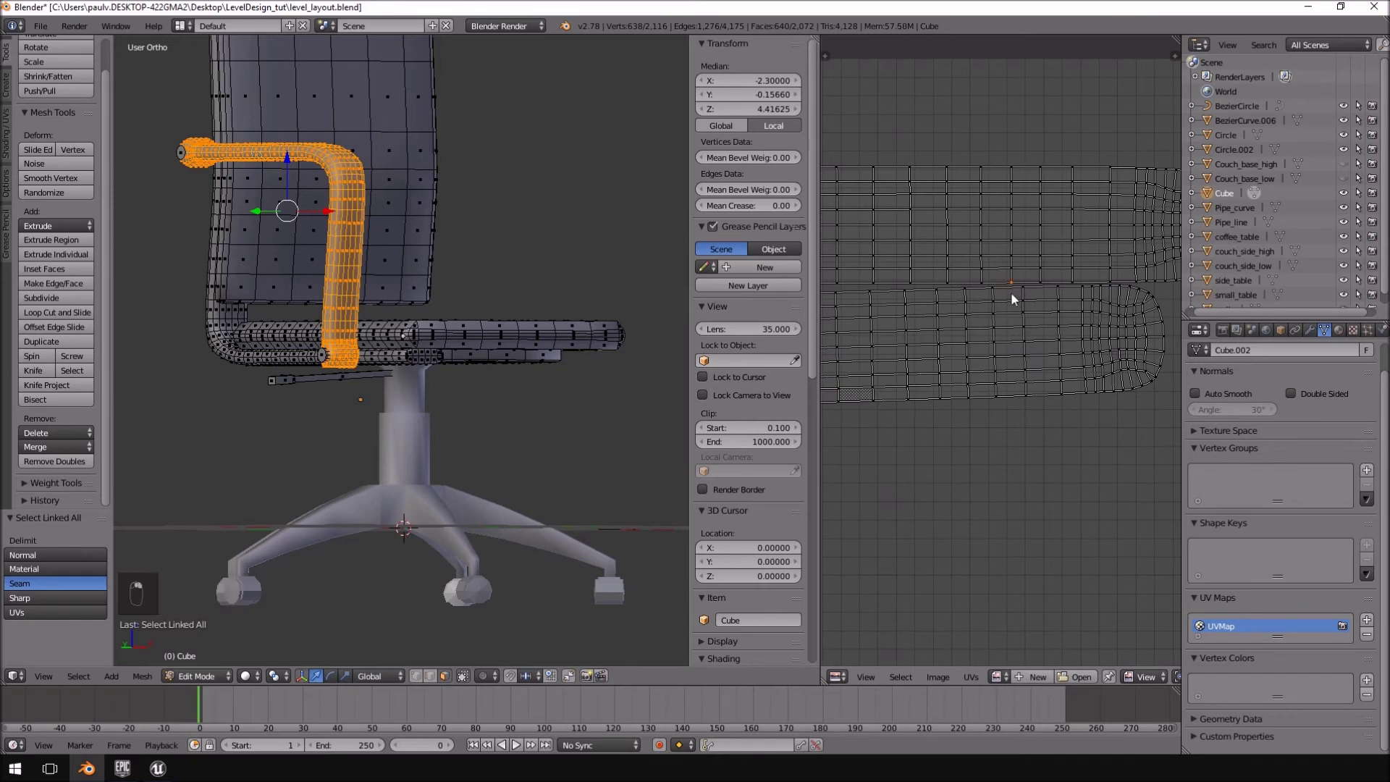
pyautogui.hotkey('ctrl', 'l')
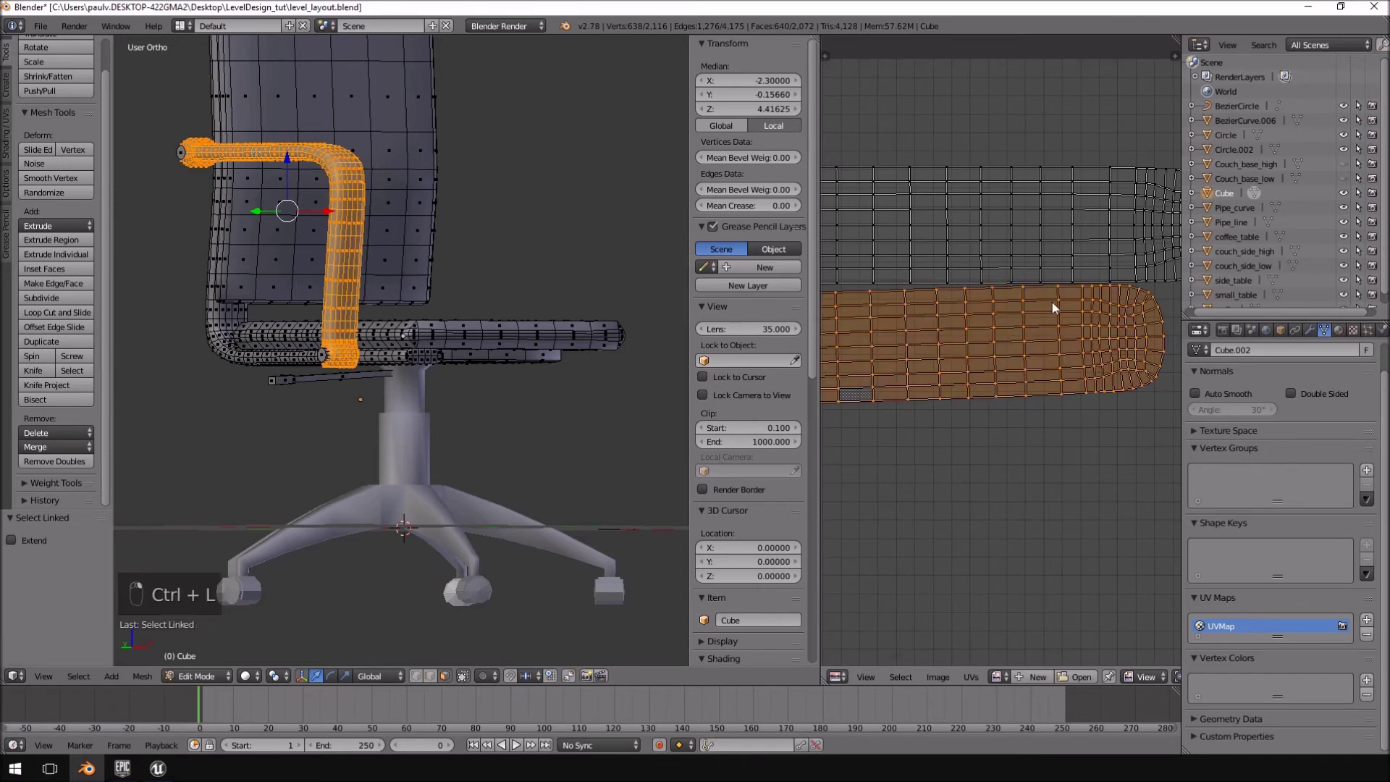
pyautogui.press('g')
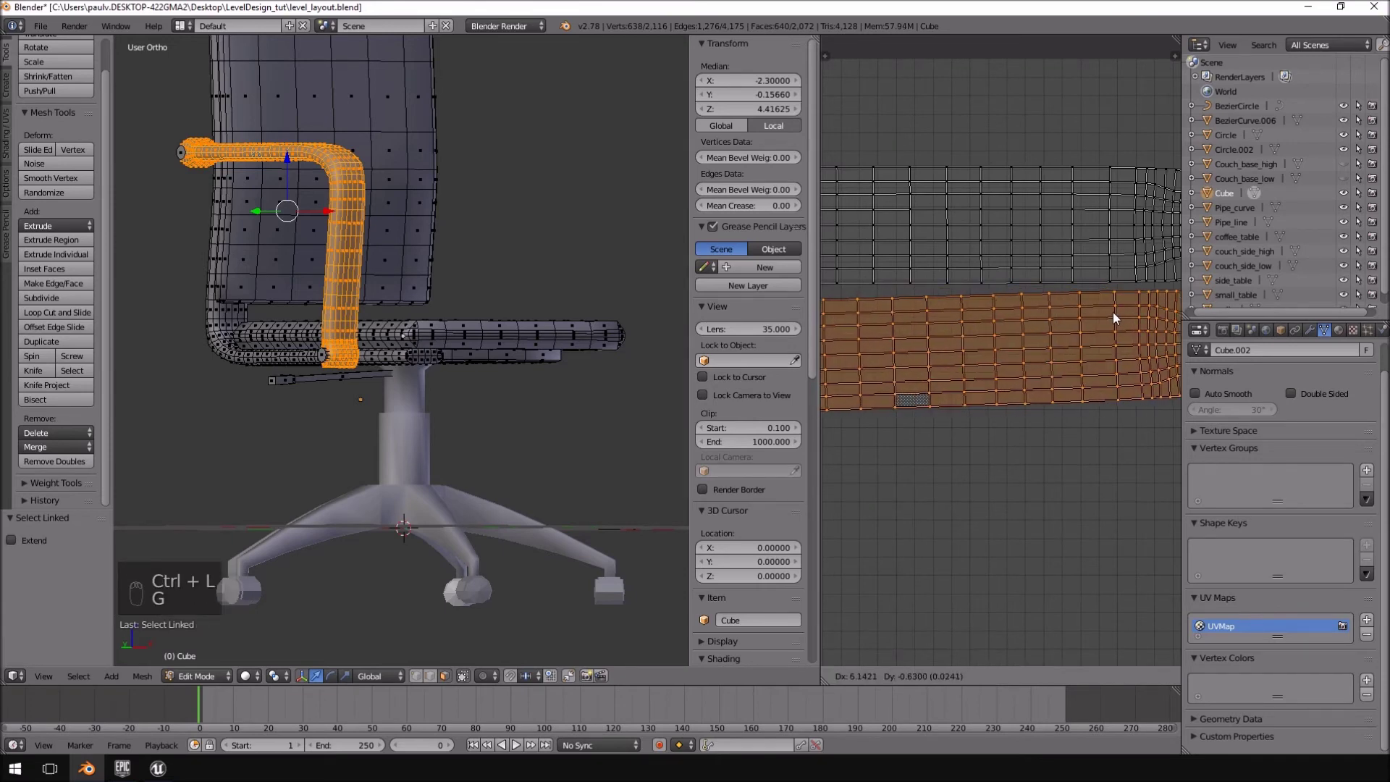
pyautogui.click(1113, 311)
pyautogui.scroll(-3, 1073, 342)
pyautogui.moveTo(1034, 383); pyautogui.dragTo(880, 388, button='middle')
pyautogui.scroll(-3, 881, 388)
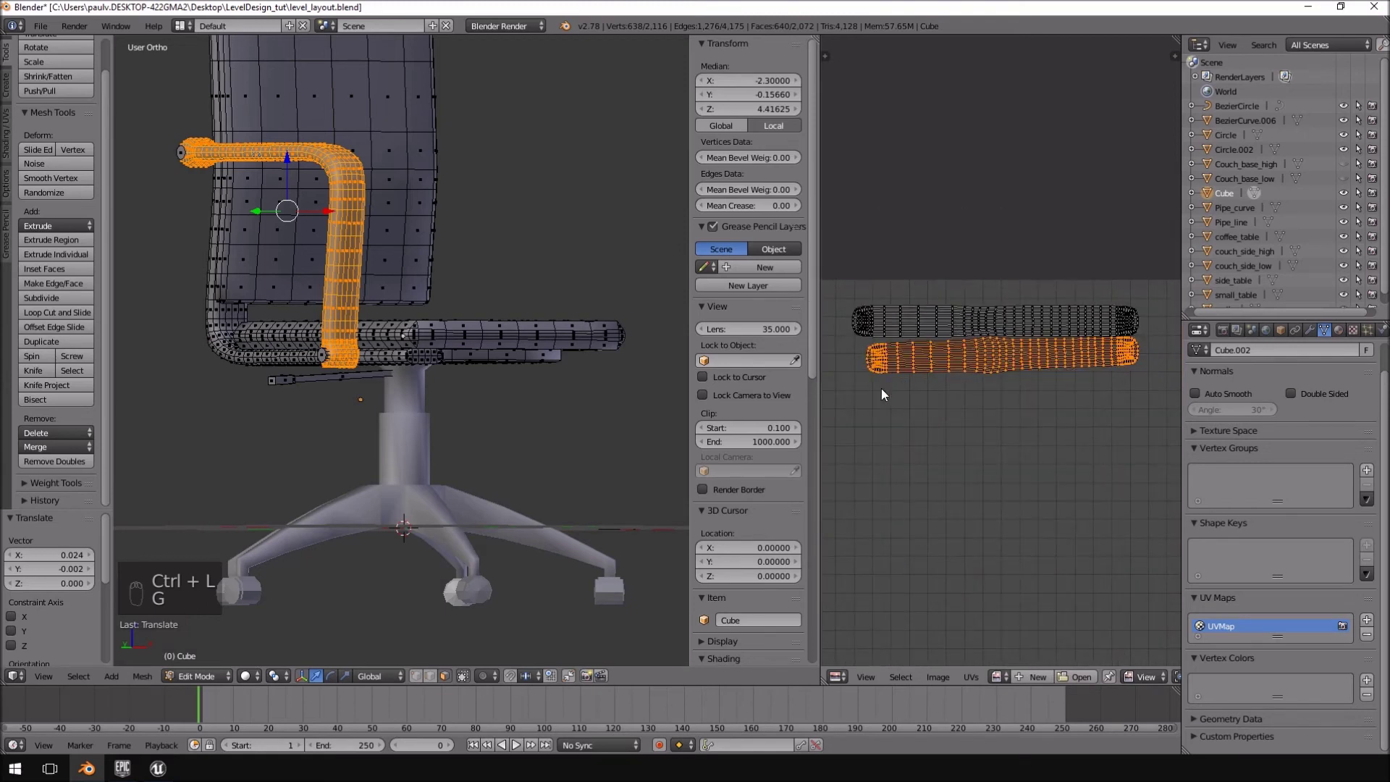
# - Nudge the armrest's lower UV island slightly down and rotate it by about 1.08°
pyautogui.press('g')
pyautogui.click(1034, 404)
pyautogui.press('r')
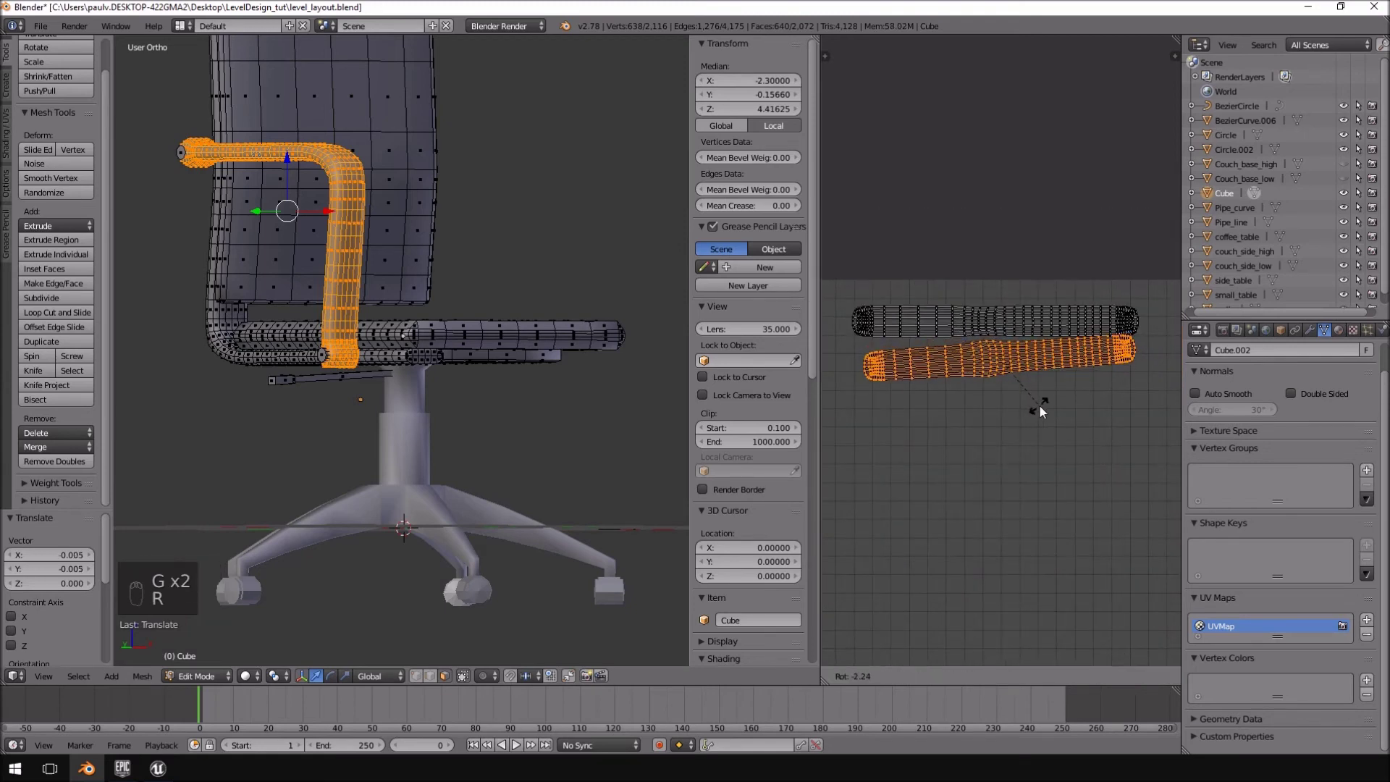
pyautogui.click(1038, 410)
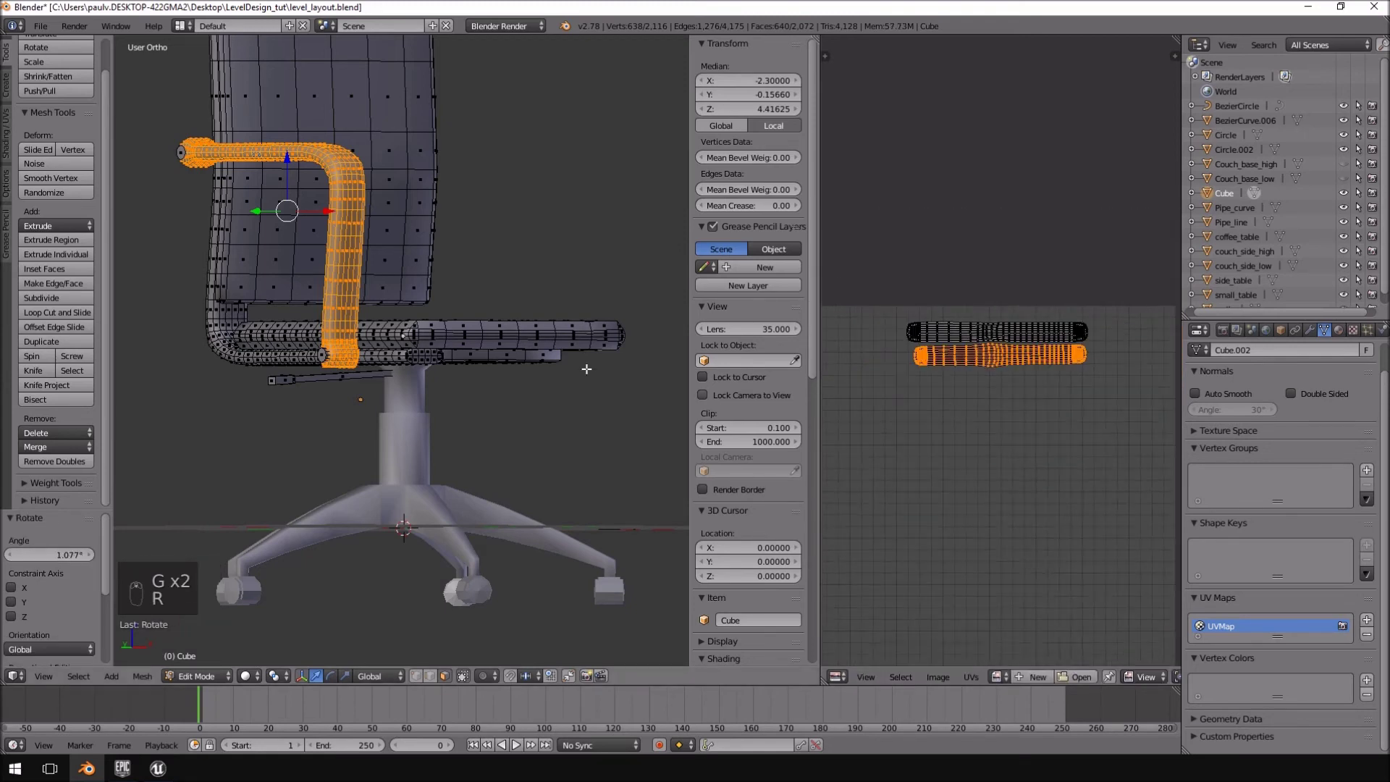
# - Select both halves of the curved frame bar supporting the backrest and move its inner UV island away from the neighbouring one
pyautogui.rightClick(409, 358)
pyautogui.hotkey('ctrl', 'l')
pyautogui.keyDown('shift'); pyautogui.rightClick(417, 354); pyautogui.keyUp('shift')
pyautogui.hotkey('ctrl', 'l')
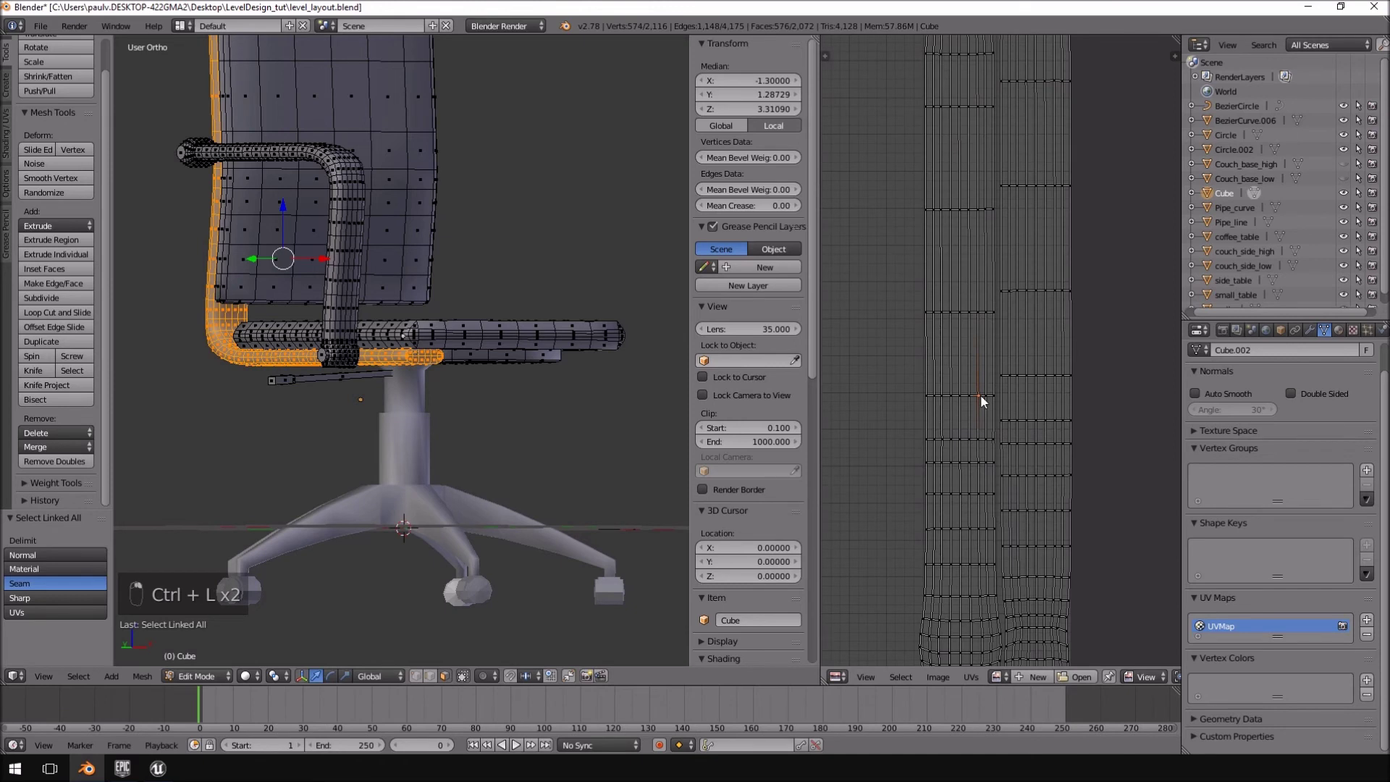
pyautogui.hotkey('ctrl', 'l')
pyautogui.press('g')
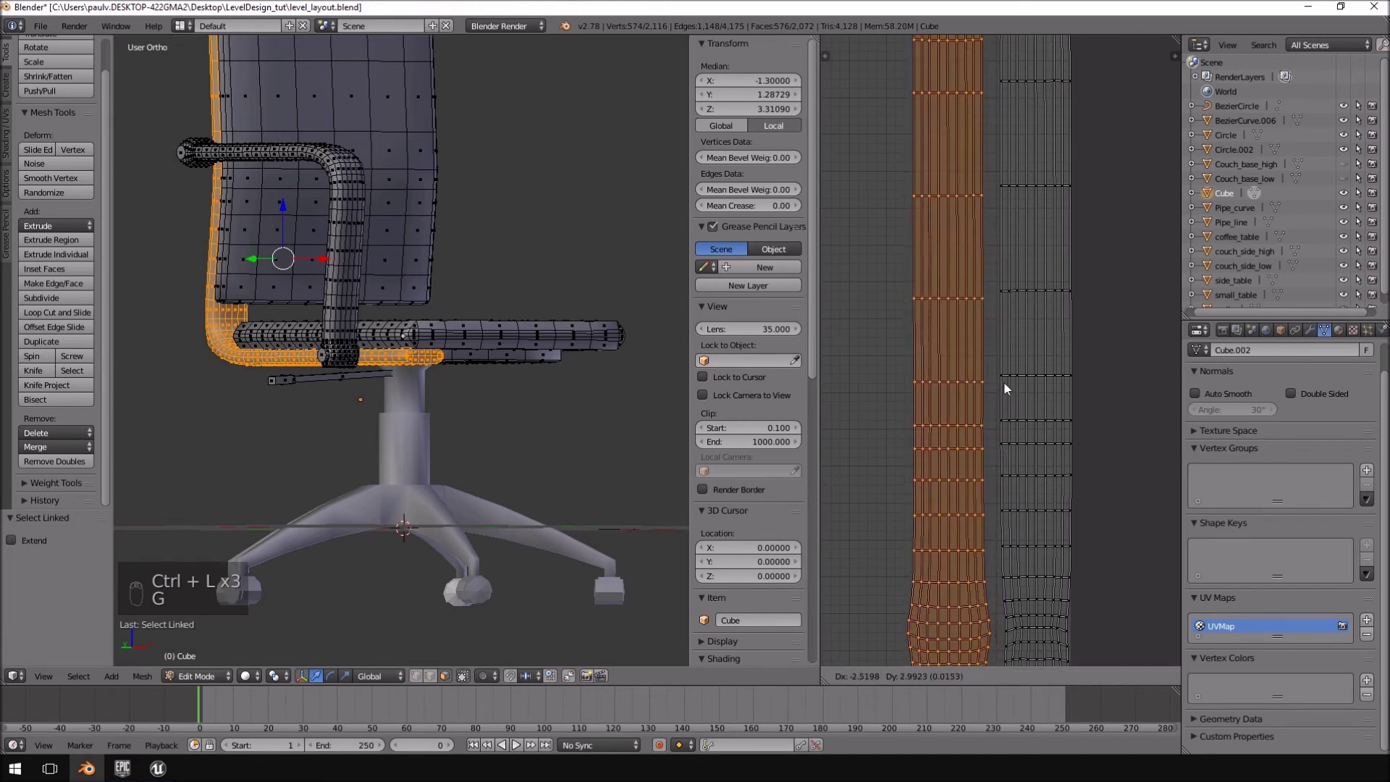
pyautogui.click(1003, 375)
# - Select both halves of the seat cushion and move its upper UV island down beside the other cushion island on the bottom edge
pyautogui.rightClick(494, 337)
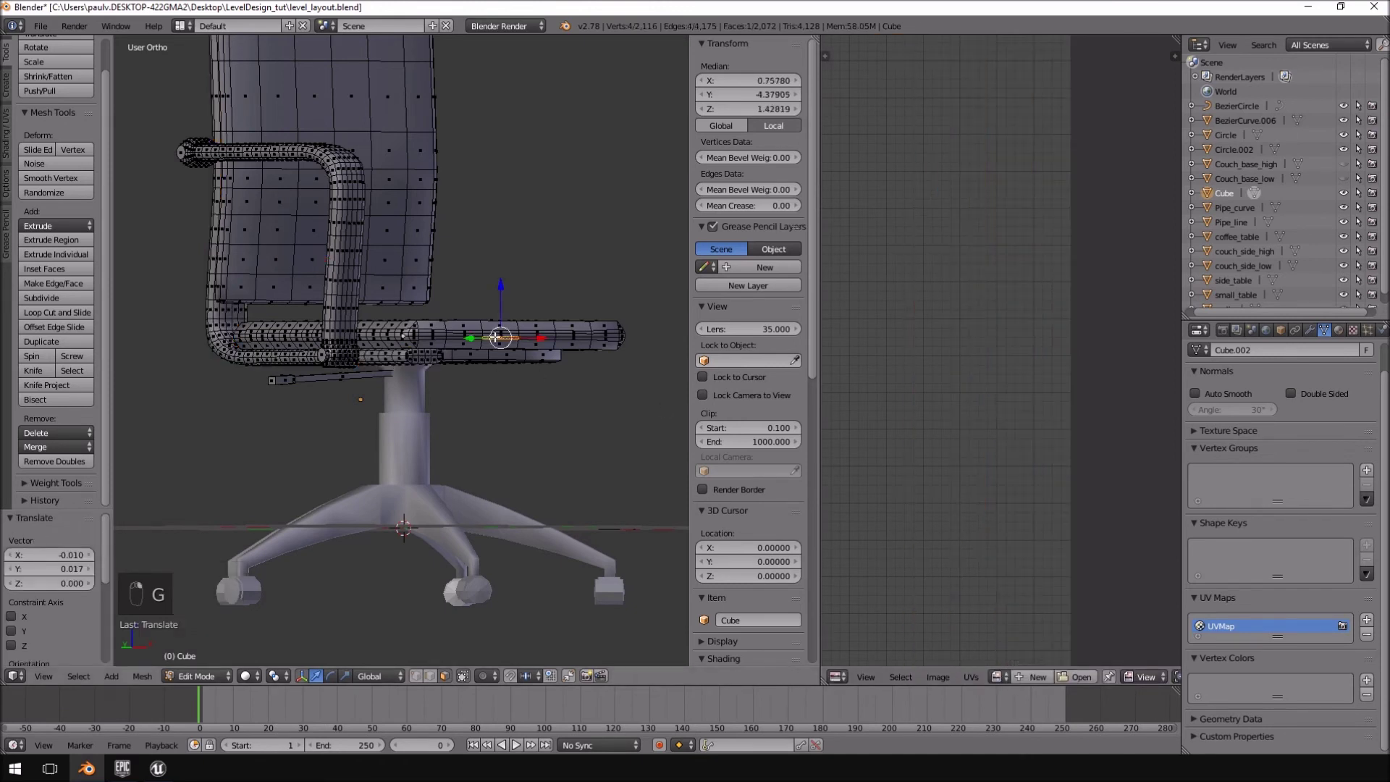
pyautogui.hotkey('ctrl', 'l')
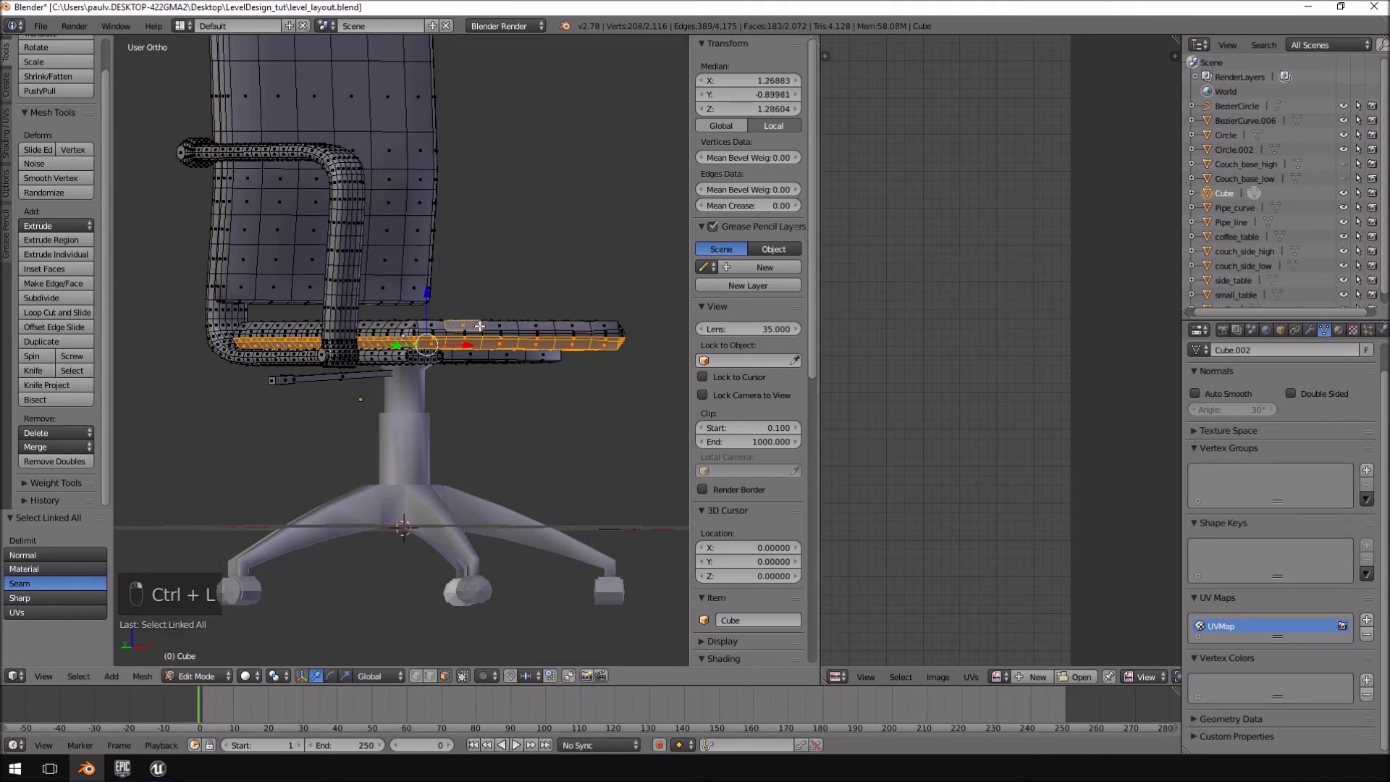
pyautogui.hotkey('ctrl', 'l')
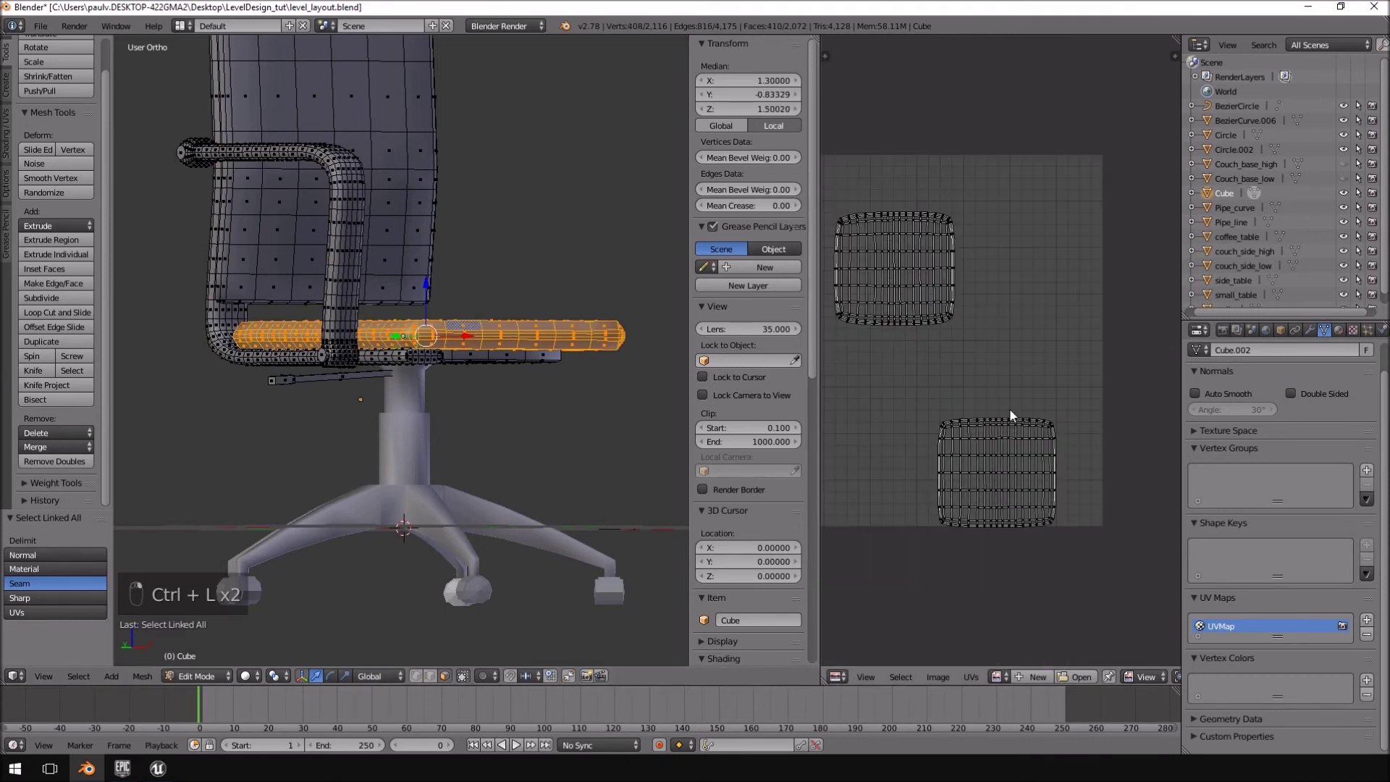
pyautogui.moveTo(1010, 410); pyautogui.dragTo(1072, 400, button='middle')
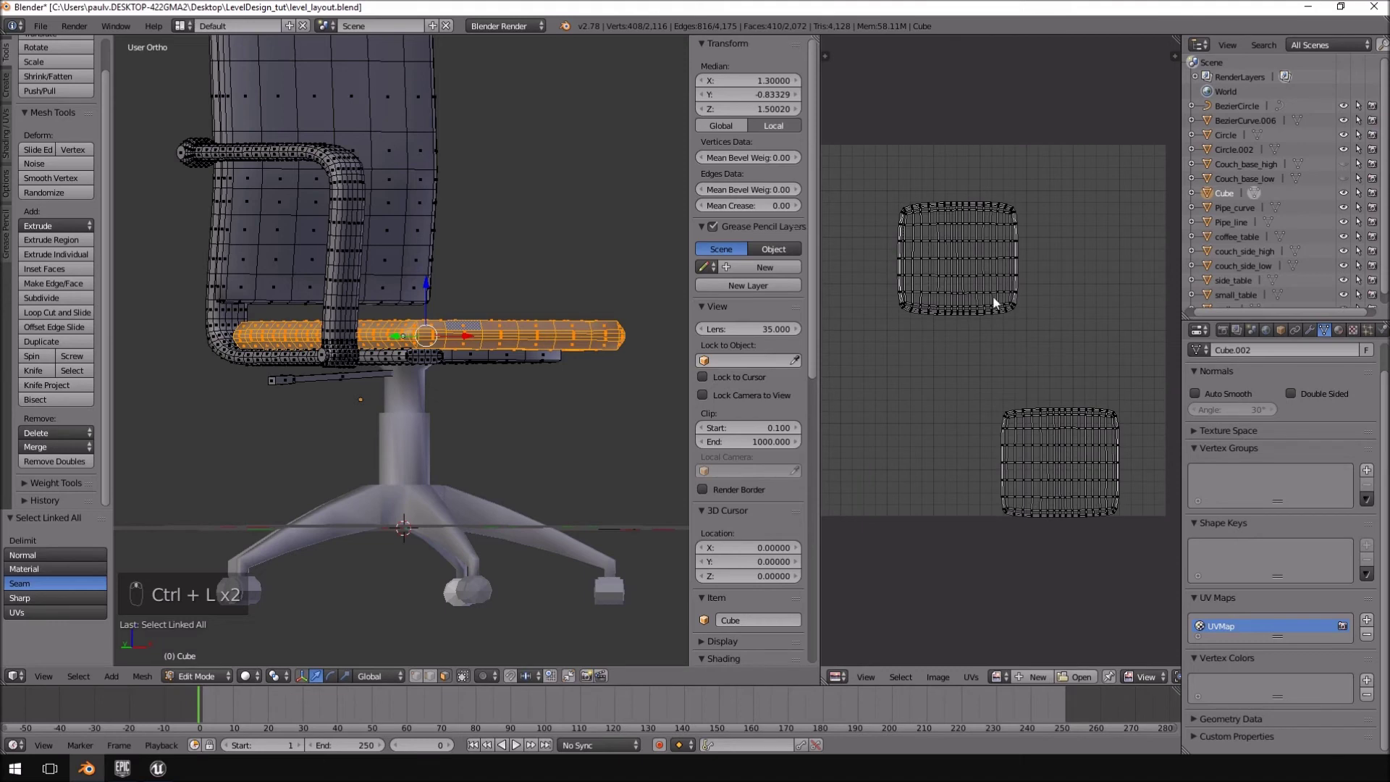
pyautogui.hotkey('ctrl', 'l')
pyautogui.press('g')
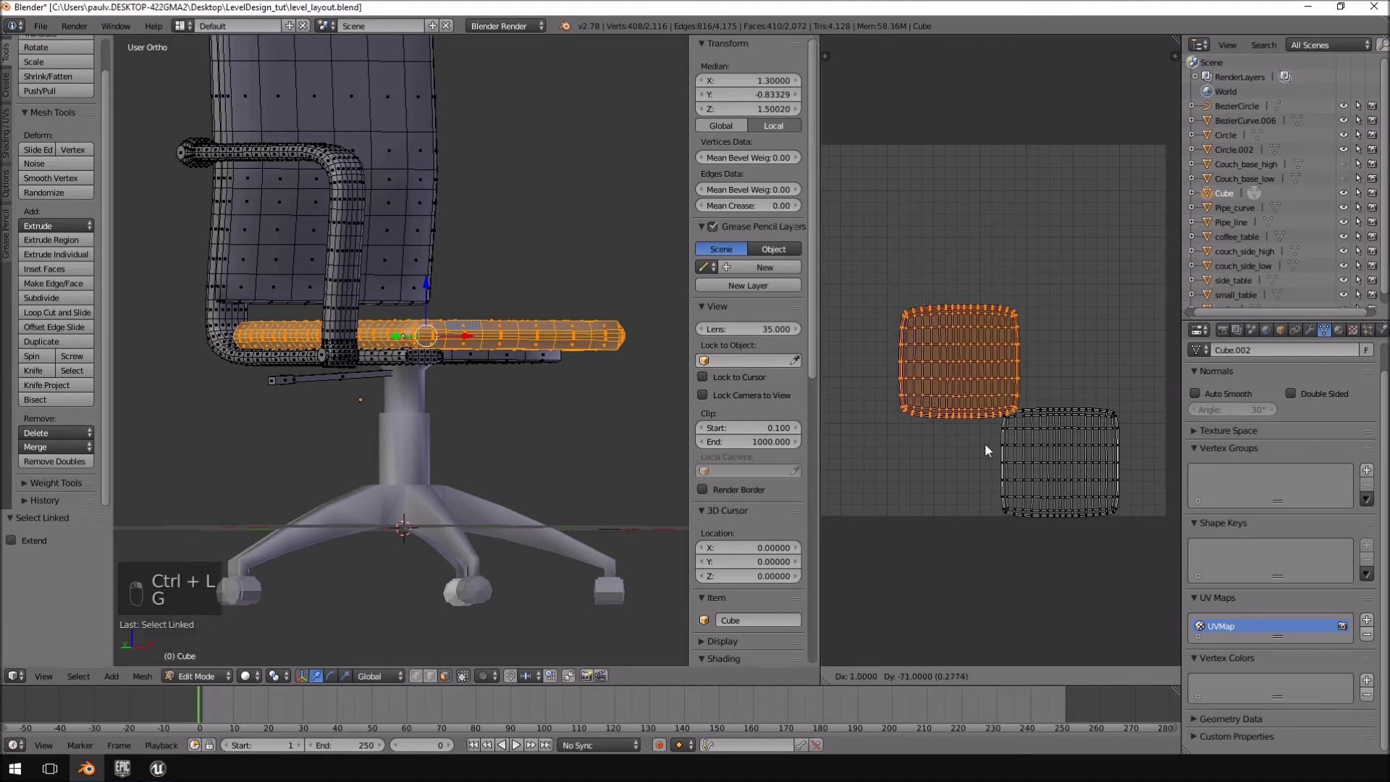
pyautogui.click(958, 524)
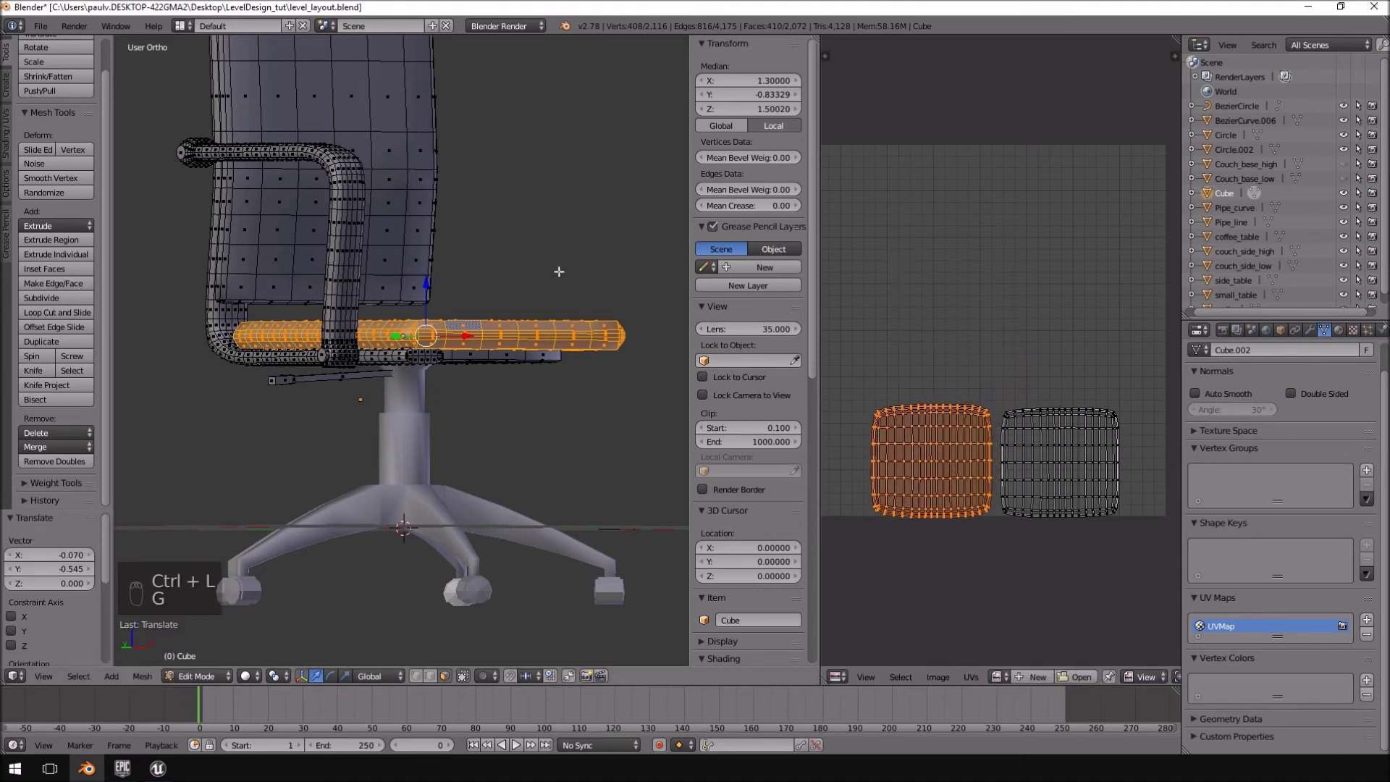
# - Select the front and back of the backrest and move both its UV islands to the middle of the UV square
pyautogui.rightClick(395, 178)
pyautogui.moveTo(427, 182); pyautogui.dragTo(546, 194, button='middle')
pyautogui.keyDown('shift'); pyautogui.rightClick(340, 157); pyautogui.keyUp('shift')
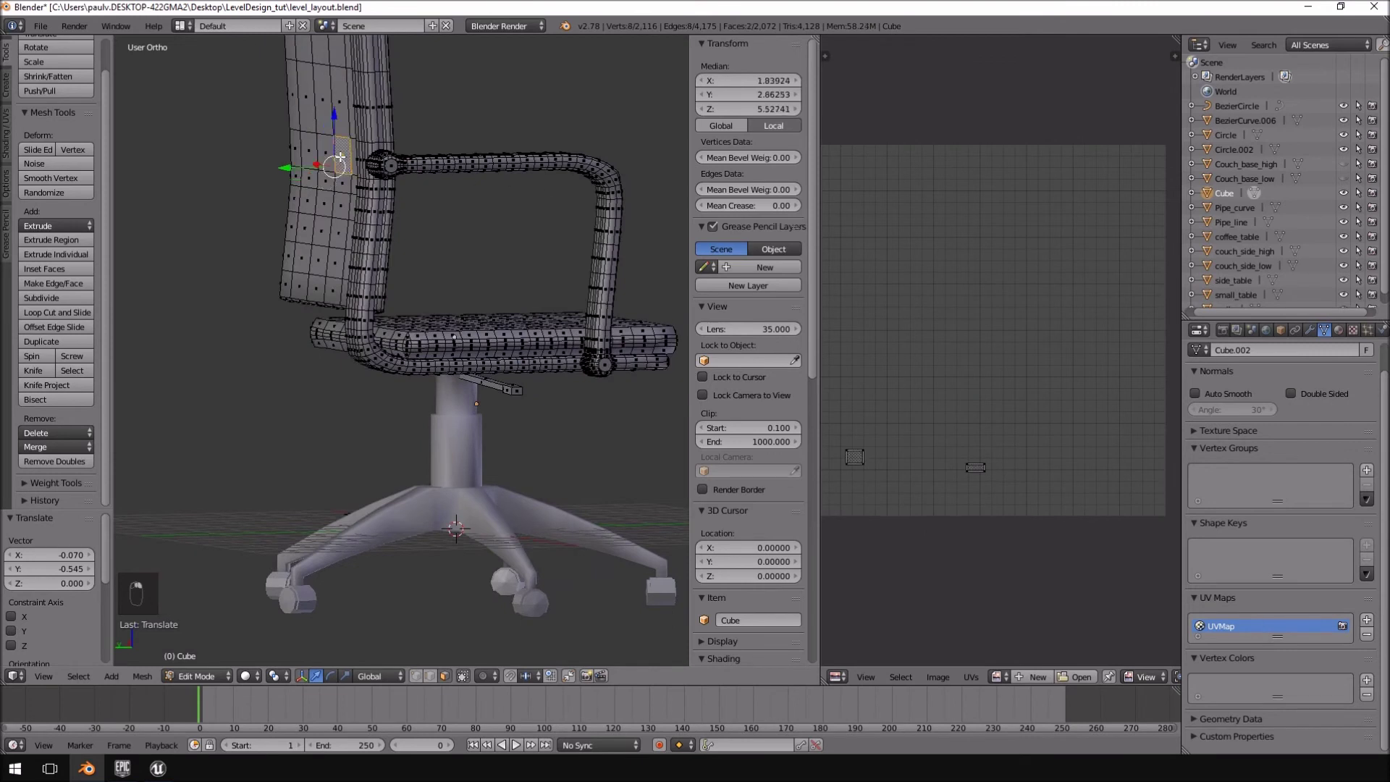
pyautogui.hotkey('ctrl', 'l')
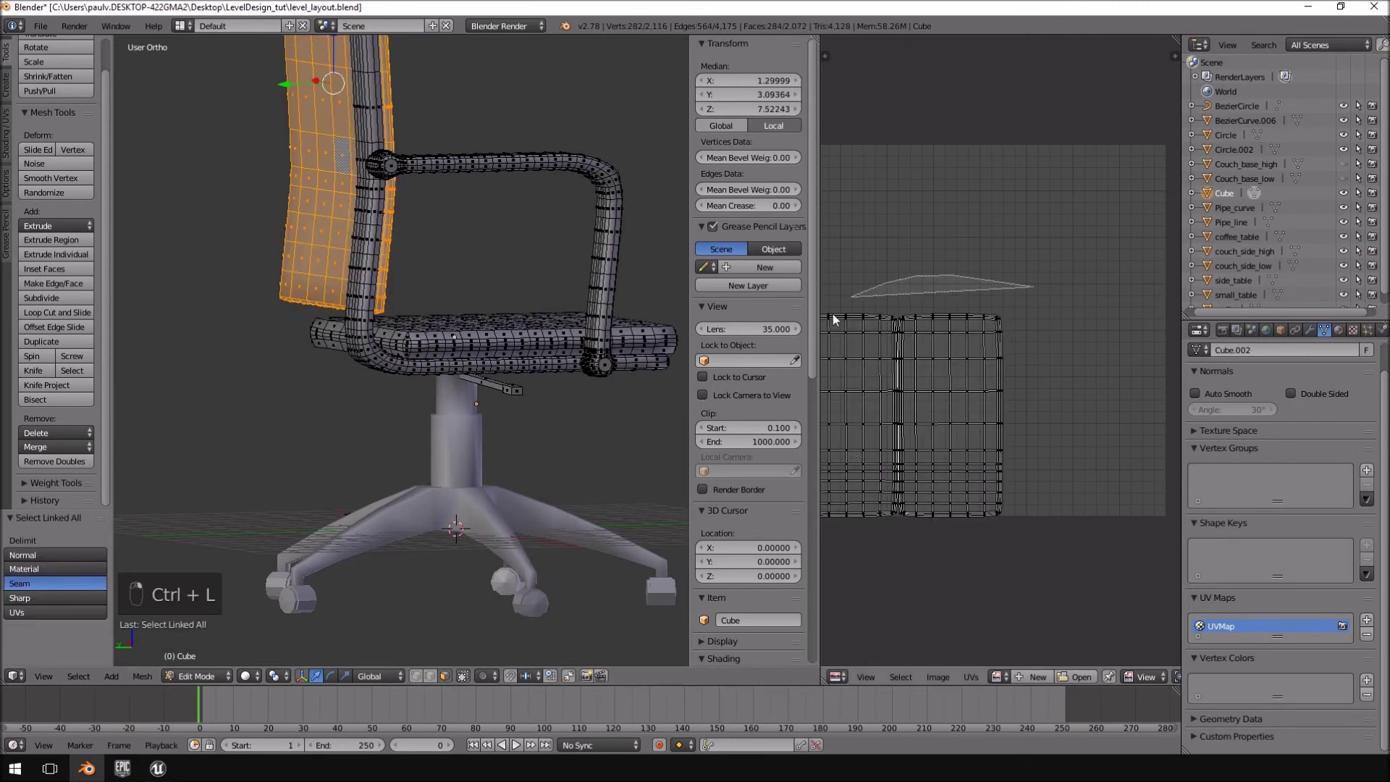
pyautogui.hotkey('ctrl', 'l')
pyautogui.press('g')
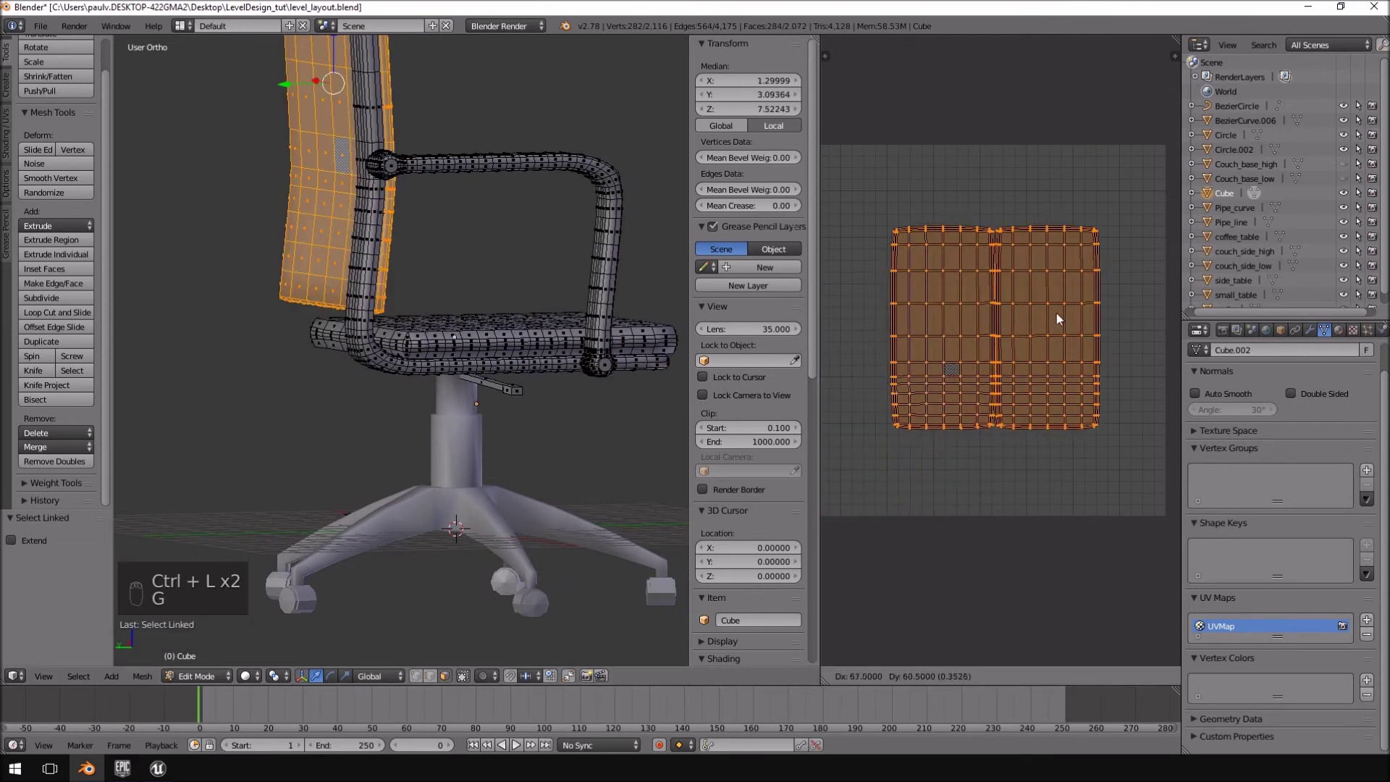
pyautogui.click(1024, 305)
# - Isolate the seat's underside panel to identify its UV island, and select the entire chair mesh again
pyautogui.moveTo(447, 506); pyautogui.dragTo(405, 362, button='middle')
pyautogui.rightClick(435, 316)
pyautogui.hotkey('ctrl', 'l')
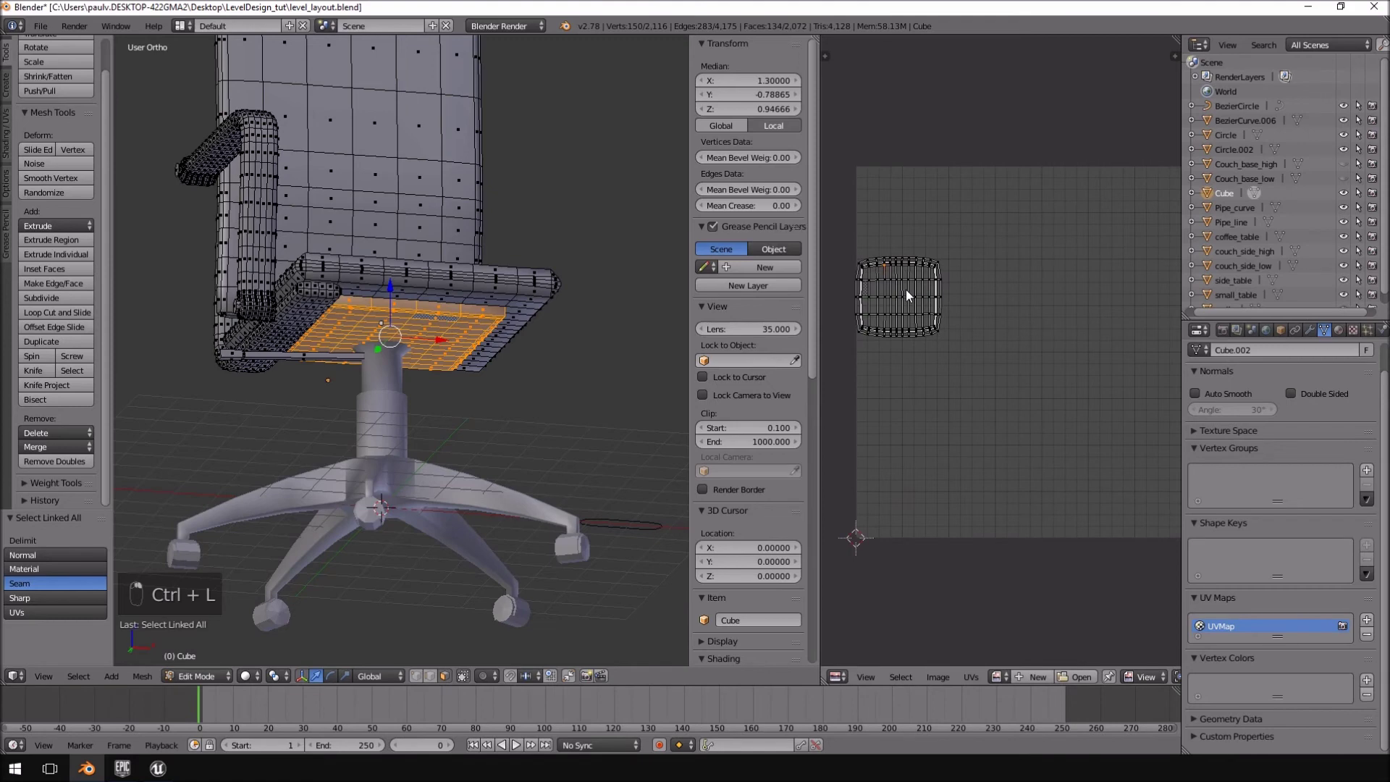
pyautogui.hotkey('ctrl', 'l')
pyautogui.press('a')
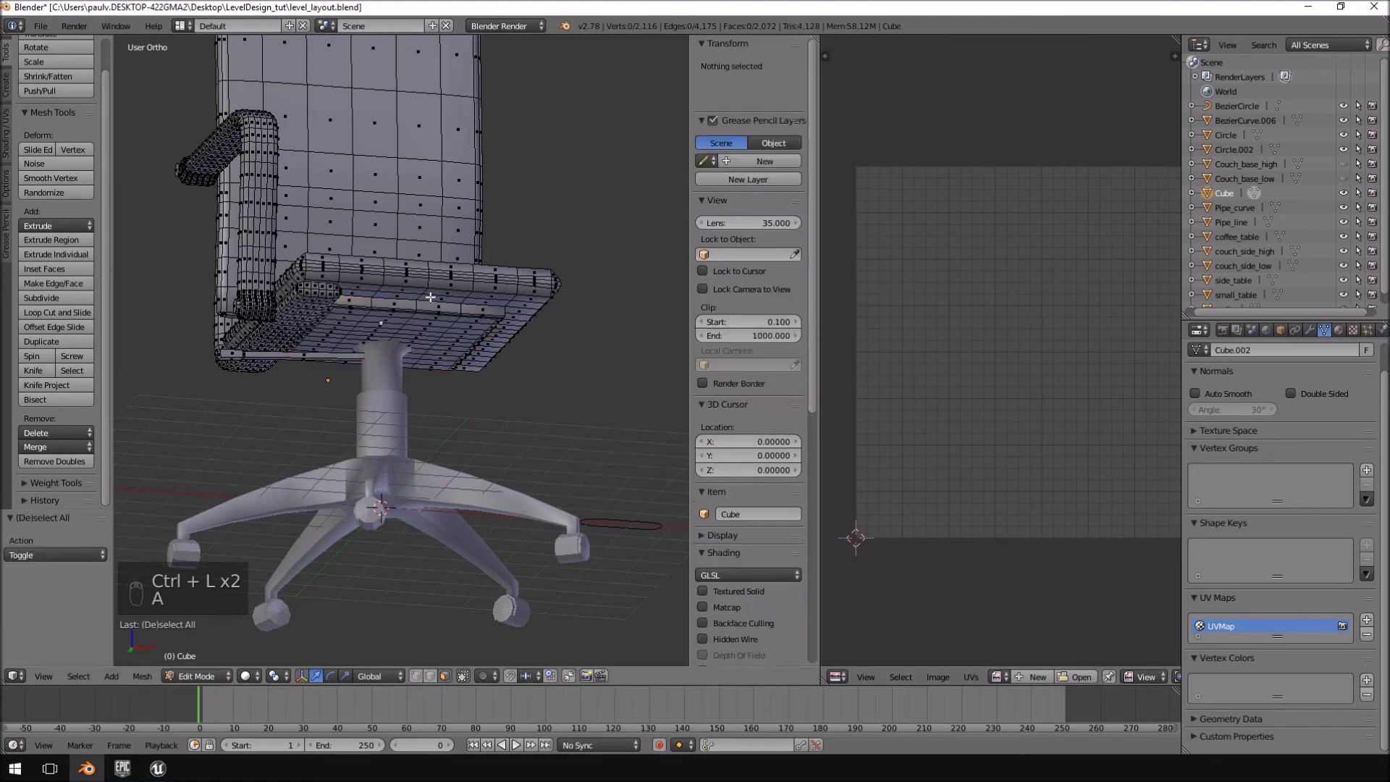
pyautogui.press('a')
pyautogui.press('a')
# - Move the separate circular cap UV island up towards the bolt caps in the upper-left corner of the UV square
pyautogui.scroll(6, 934, 362)
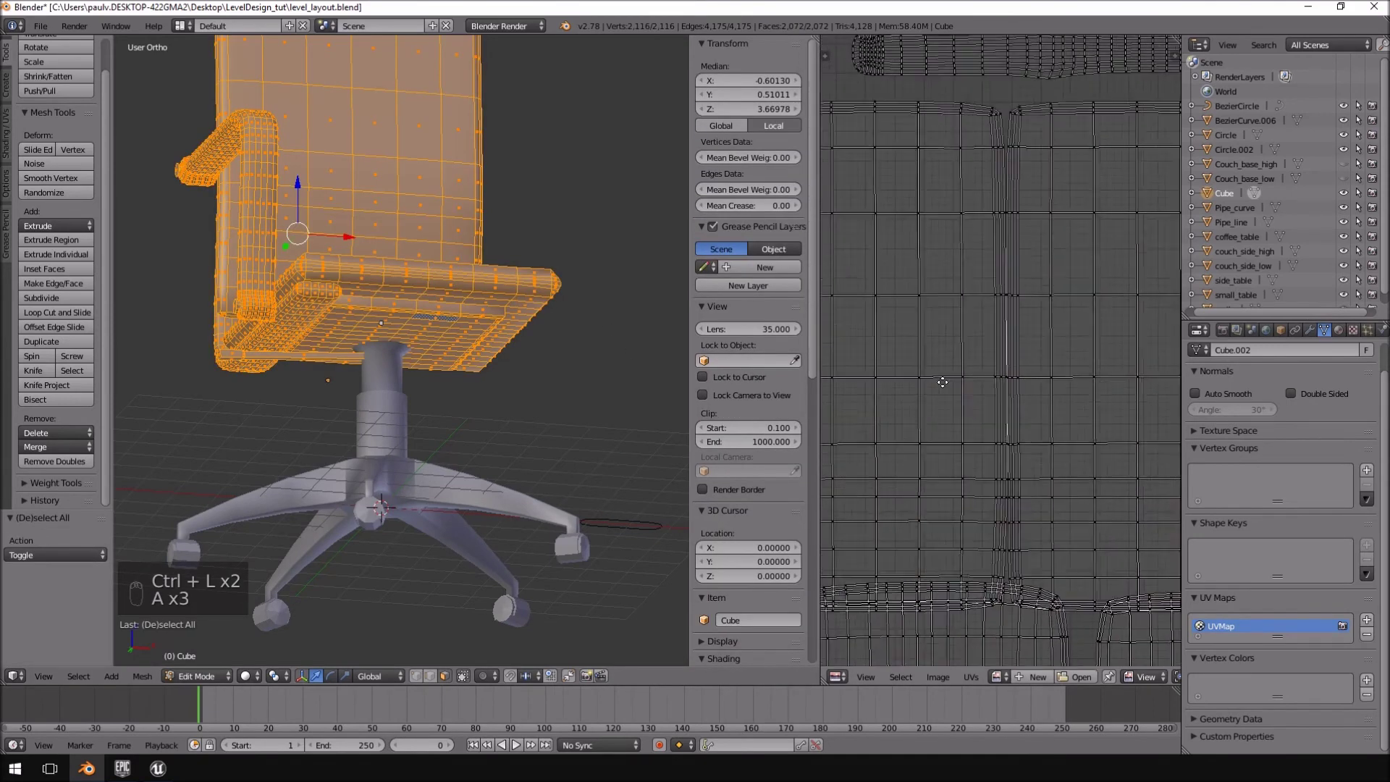
pyautogui.moveTo(895, 404); pyautogui.dragTo(1048, 531, button='middle')
pyautogui.hotkey('ctrl', 'l')
pyautogui.press('g')
pyautogui.click(900, 132)
pyautogui.moveTo(900, 132); pyautogui.dragTo(1074, 336, button='middle')
pyautogui.press('g')
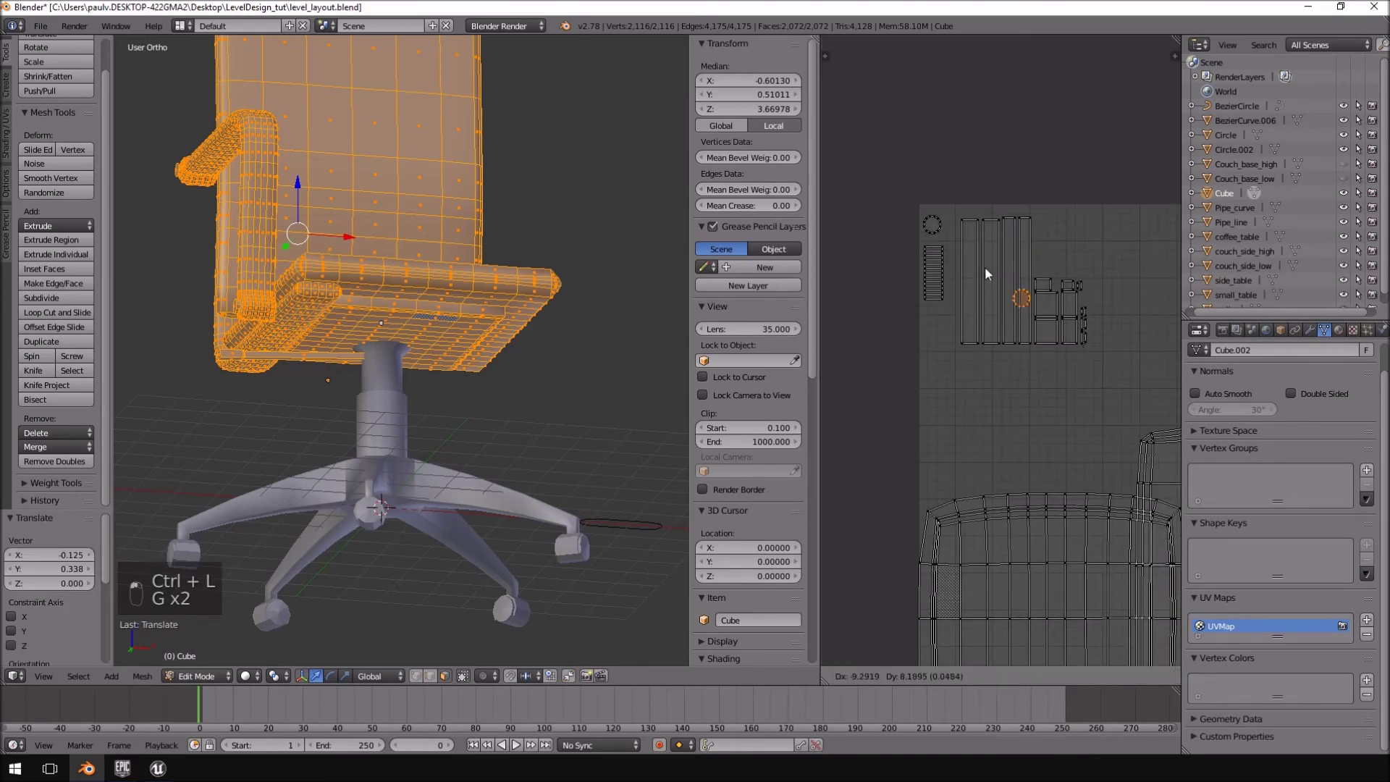
pyautogui.click(923, 206)
# - Select both linked backrest UV islands and move them over the seat cushion islands, beneath the horizontal armrest strips
pyautogui.scroll(-3, 1024, 458)
pyautogui.moveTo(1054, 496); pyautogui.dragTo(901, 246, button='middle')
pyautogui.scroll(1, 941, 286)
pyautogui.scroll(-3, 952, 297)
pyautogui.scroll(1, 957, 302)
pyautogui.moveTo(1000, 306); pyautogui.dragTo(922, 303, button='middle')
pyautogui.rightClick(984, 217)
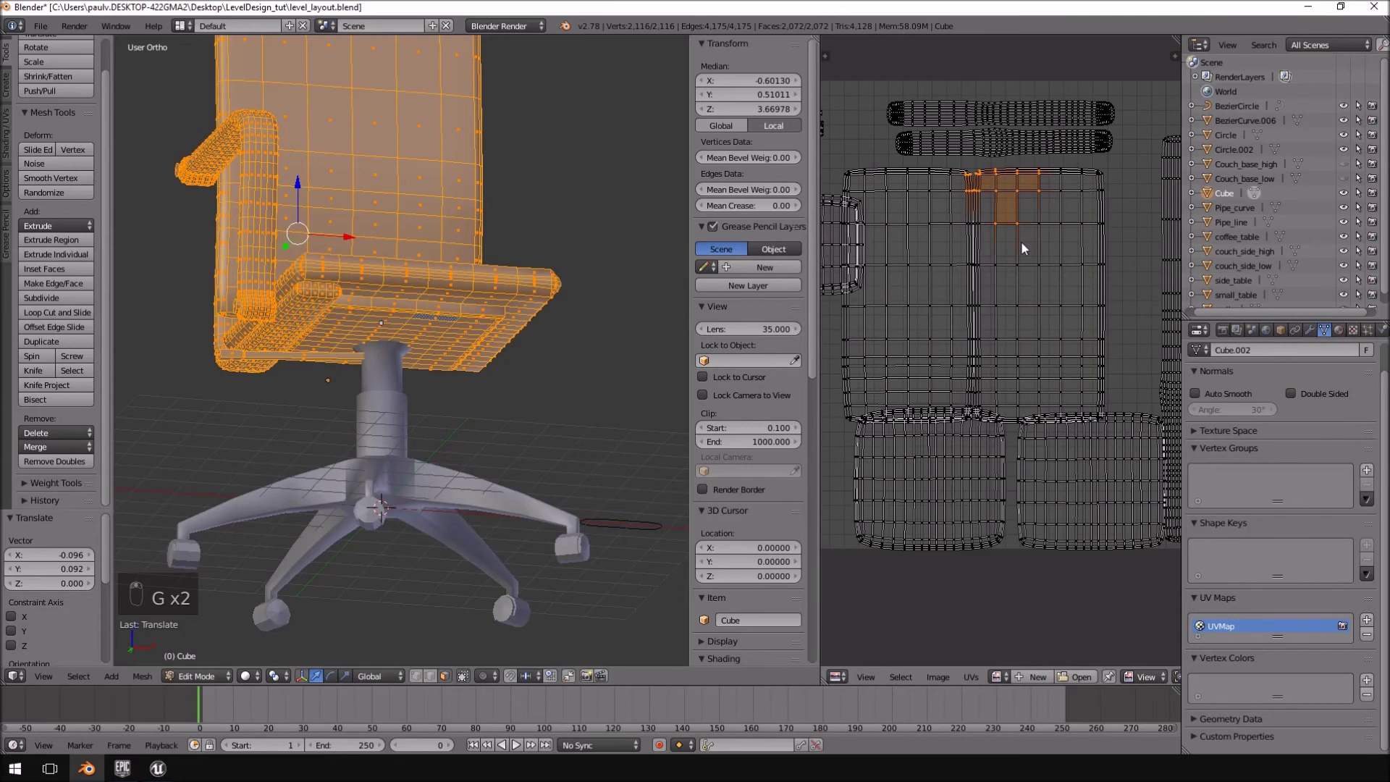
pyautogui.hotkey('ctrl', 'l')
pyautogui.press('g')
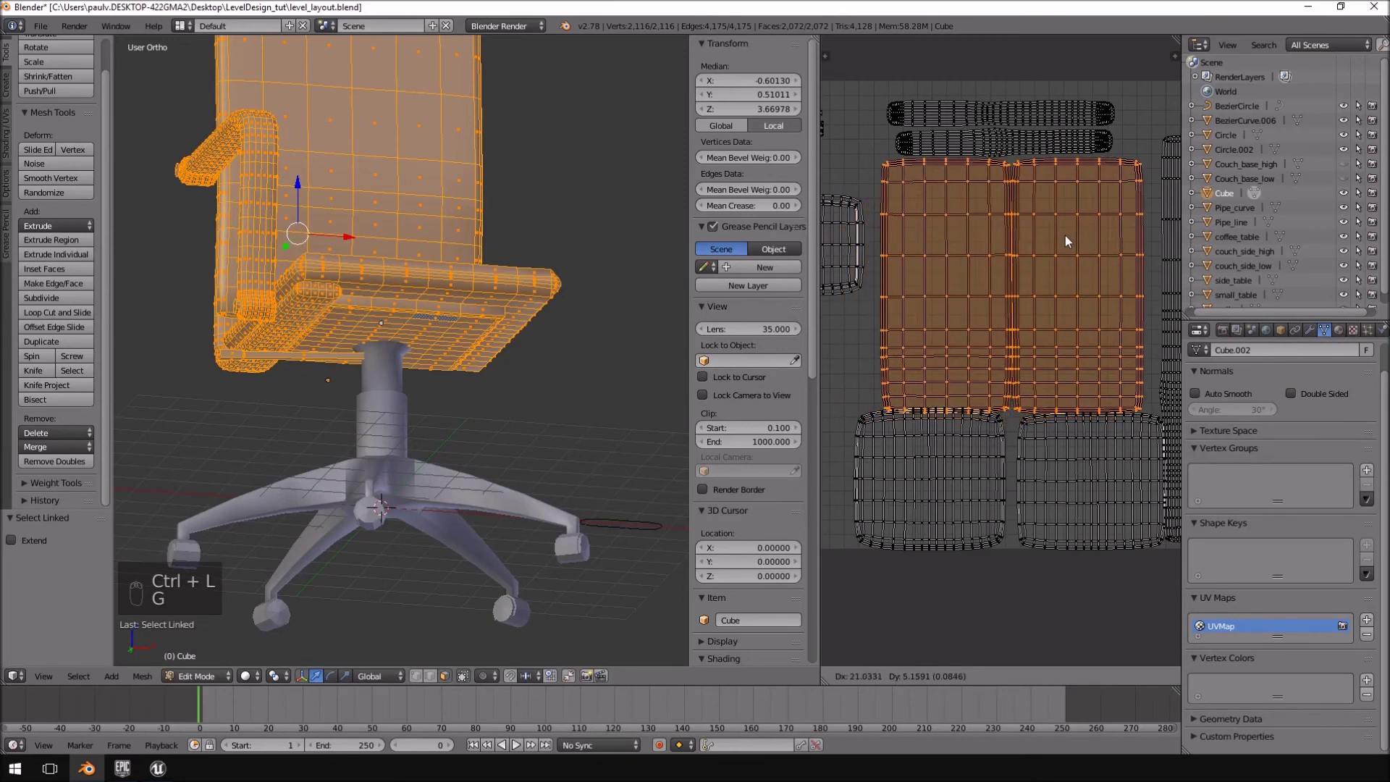
pyautogui.click(1061, 234)
# - Try scaling the backrest UV islands down slightly and nudging them, and undo both changes
pyautogui.press('s')
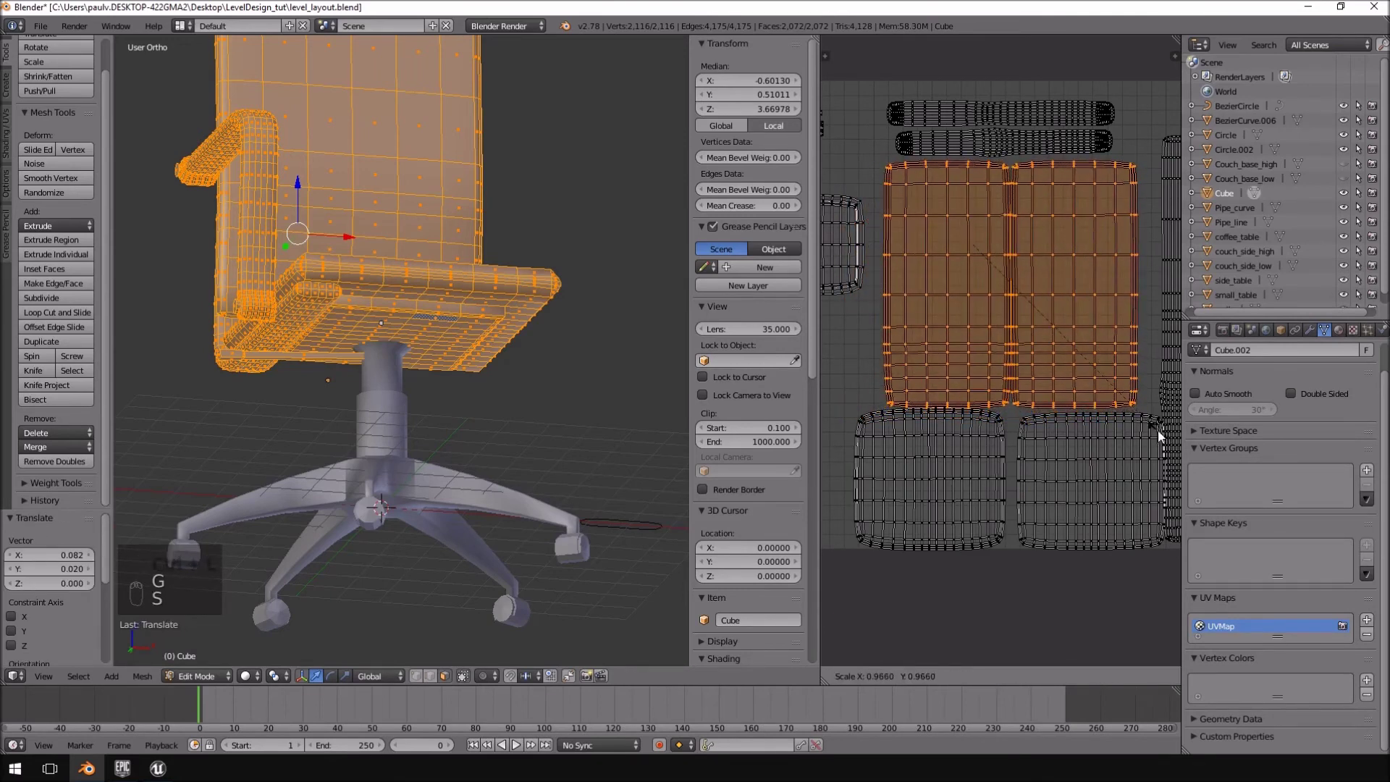
pyautogui.click(1155, 427)
pyautogui.press('g')
pyautogui.click(1155, 426)
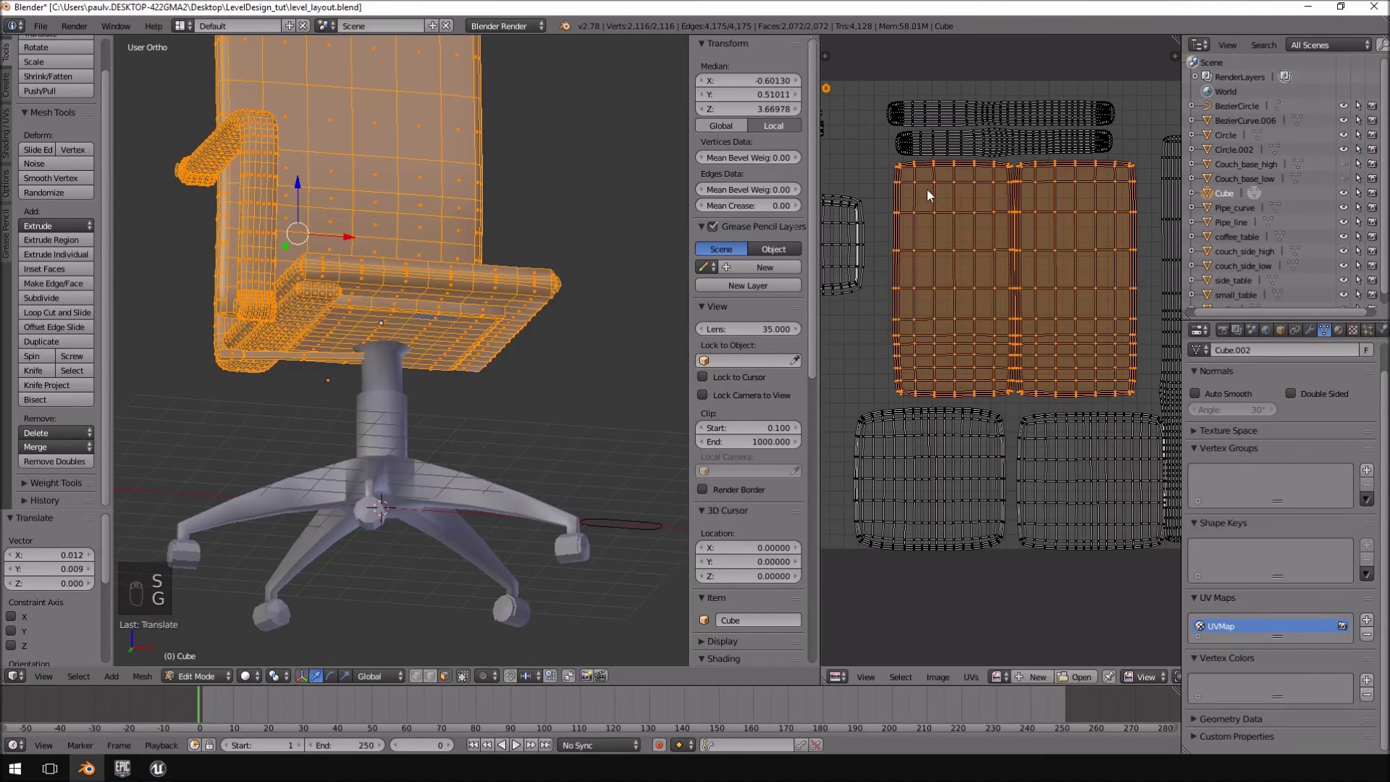
pyautogui.moveTo(922, 193); pyautogui.dragTo(1021, 302, button='middle')
pyautogui.hotkey('ctrl', 'z')
pyautogui.hotkey('ctrl', 'z')
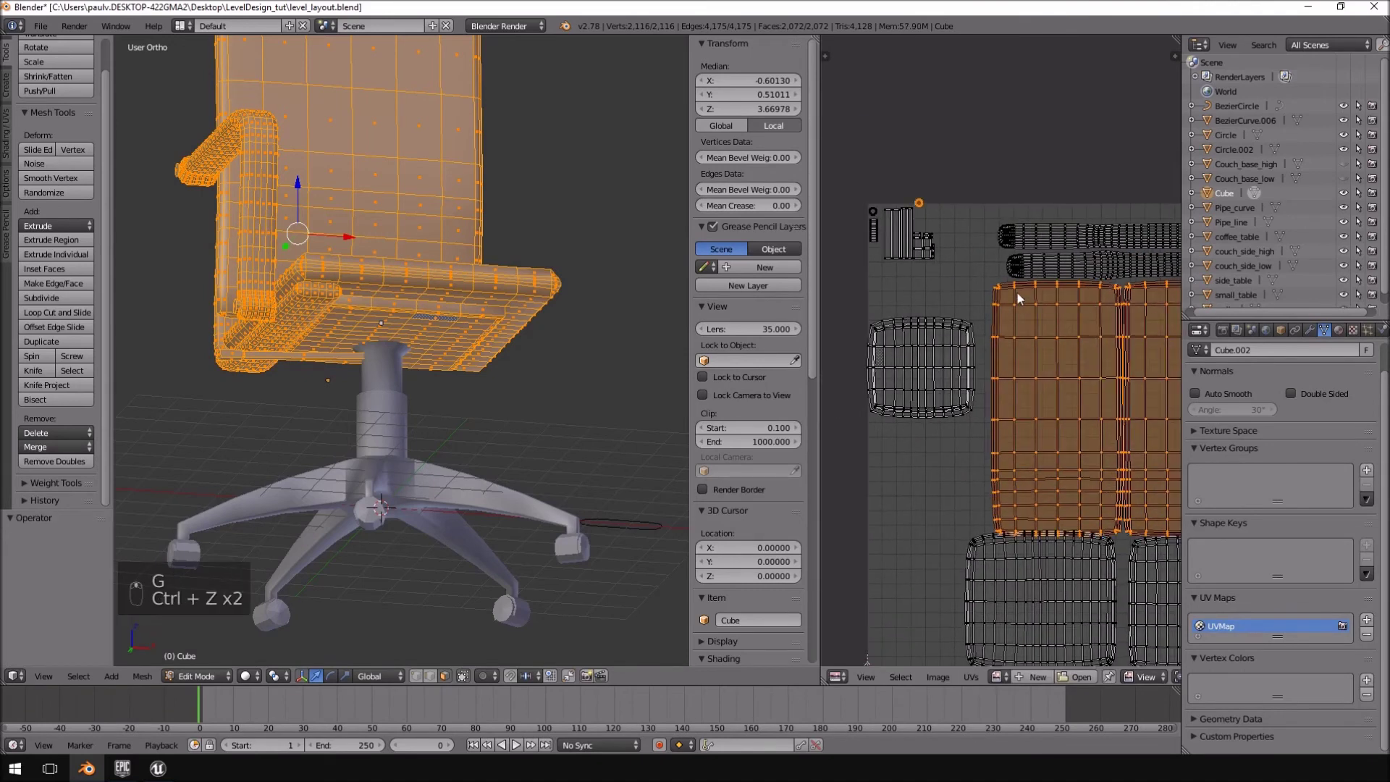
# - Scale down both backrest UV islands and position them with clear gaps between the armrest strips and the cushion islands
pyautogui.press('a')
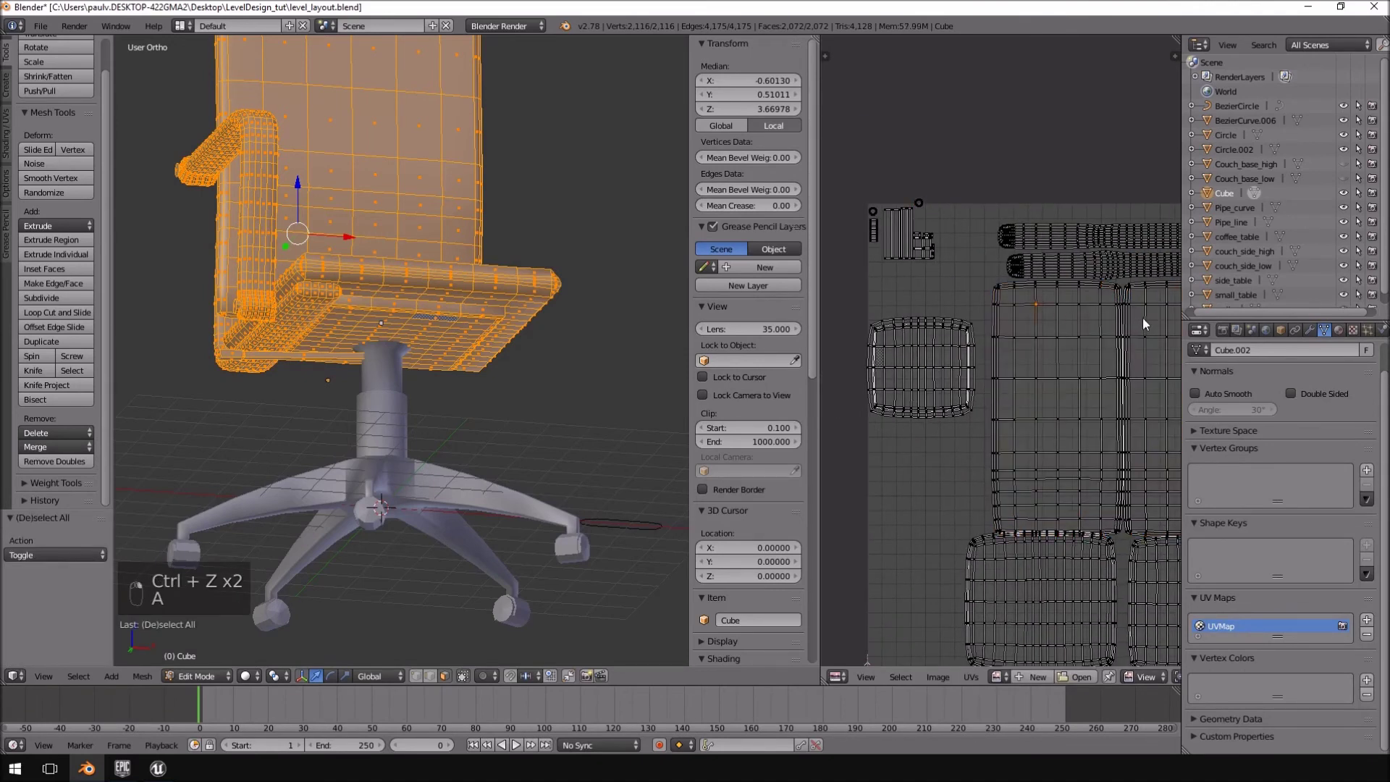
pyautogui.hotkey('ctrl', 'l')
pyautogui.moveTo(1149, 307); pyautogui.dragTo(1070, 248, button='middle')
pyautogui.press('s')
pyautogui.press('g')
pyautogui.click(1113, 433)
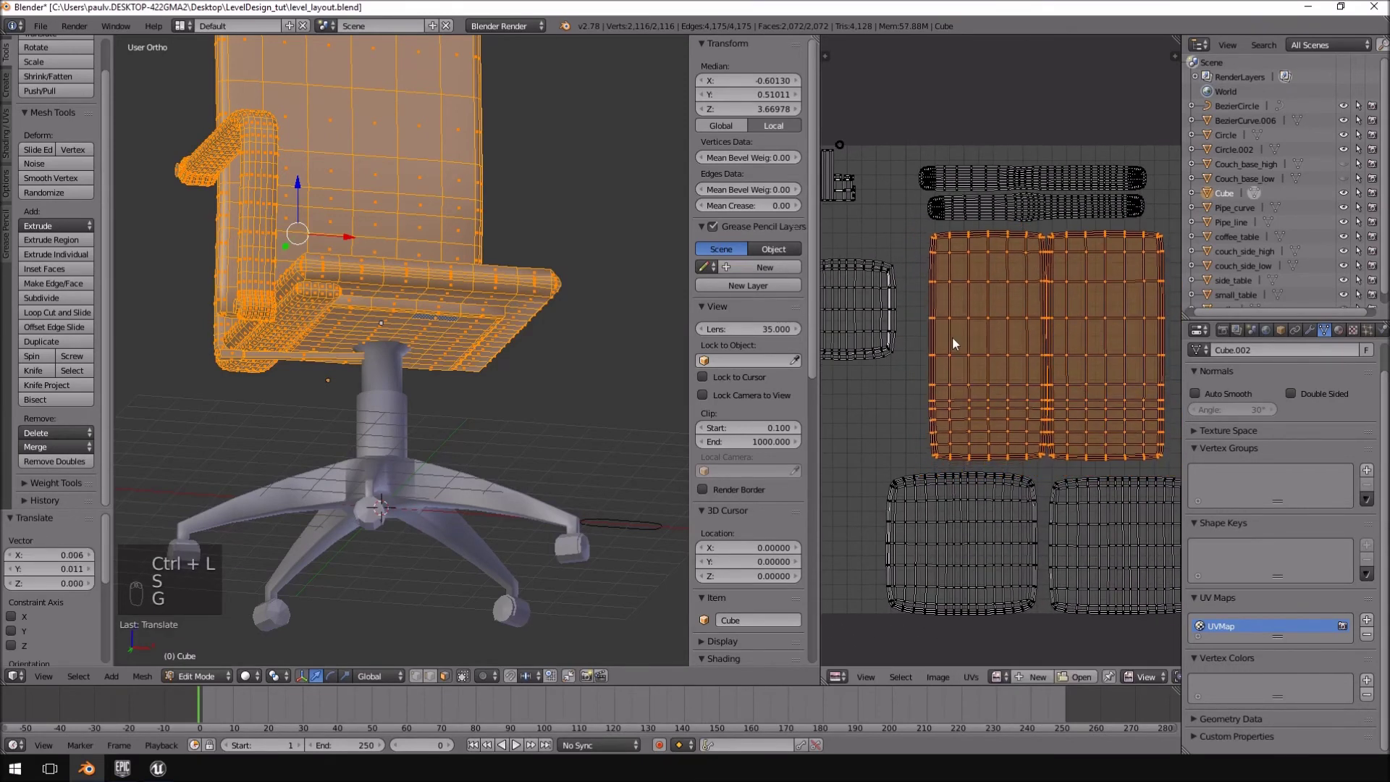
# - Move the loose circular cap UV island directly below the narrow bolt strip in the upper-left corner of the UV square
pyautogui.moveTo(952, 337); pyautogui.dragTo(991, 385, button='middle')
pyautogui.rightClick(882, 194)
pyautogui.hotkey('ctrl', 'l')
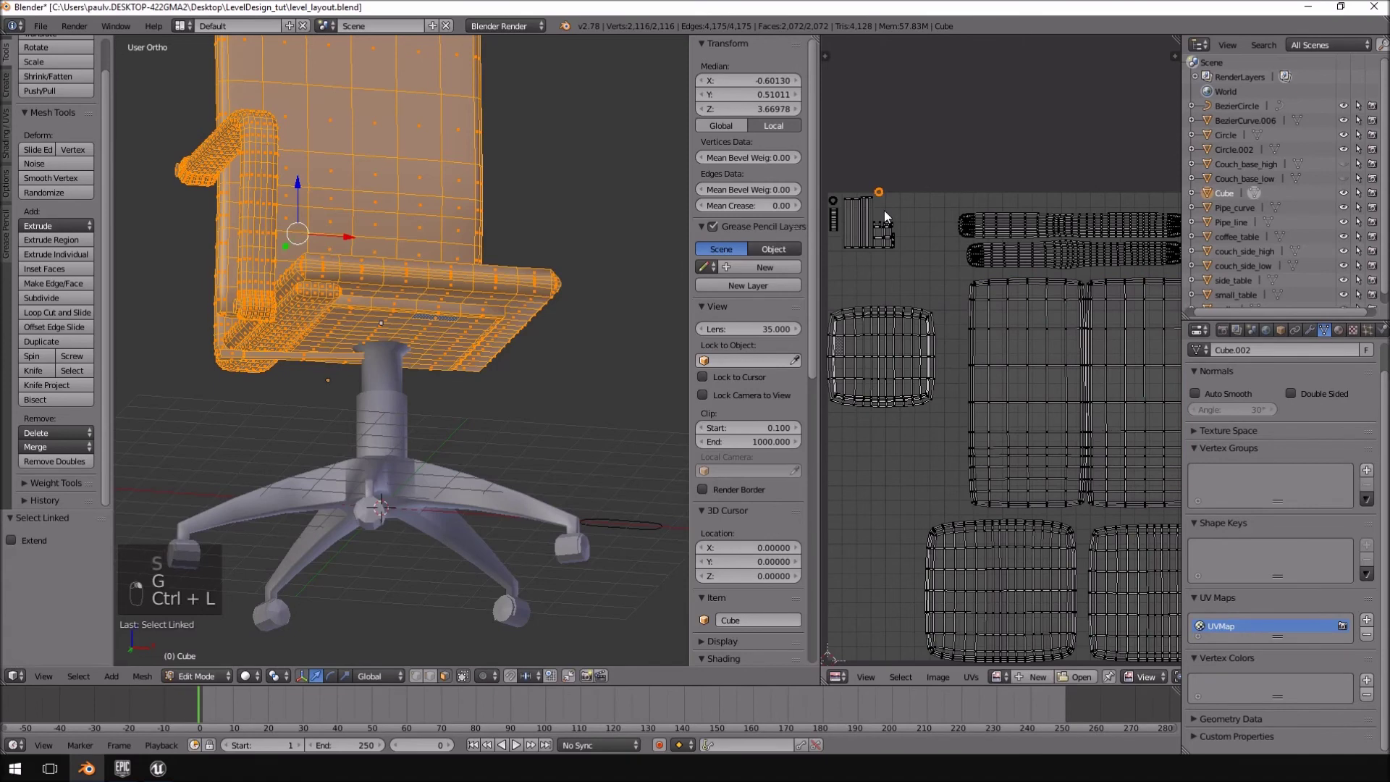
pyautogui.press('g')
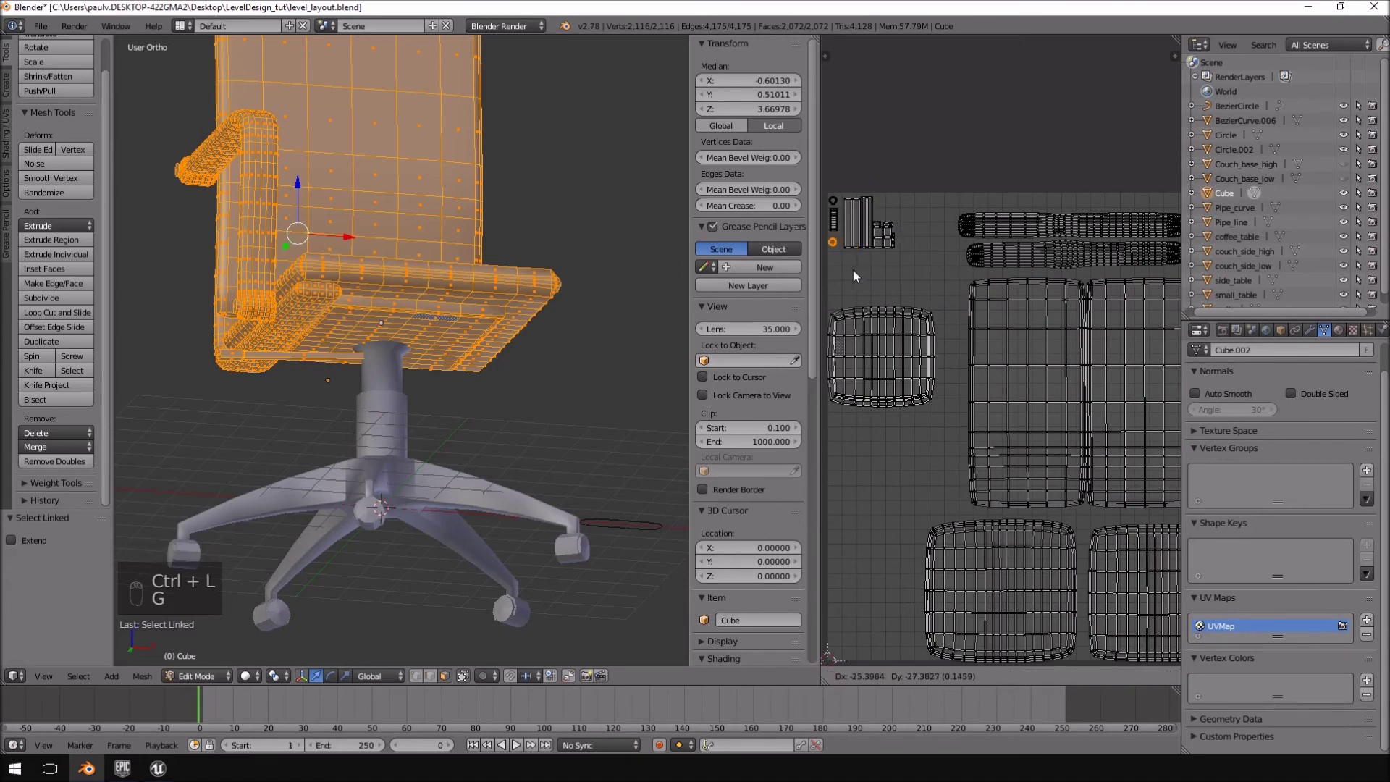
pyautogui.click(852, 271)
# - Try moving both seat cushion UV islands away from the long vertical frame strips, and undo the move
pyautogui.scroll(-4, 853, 271)
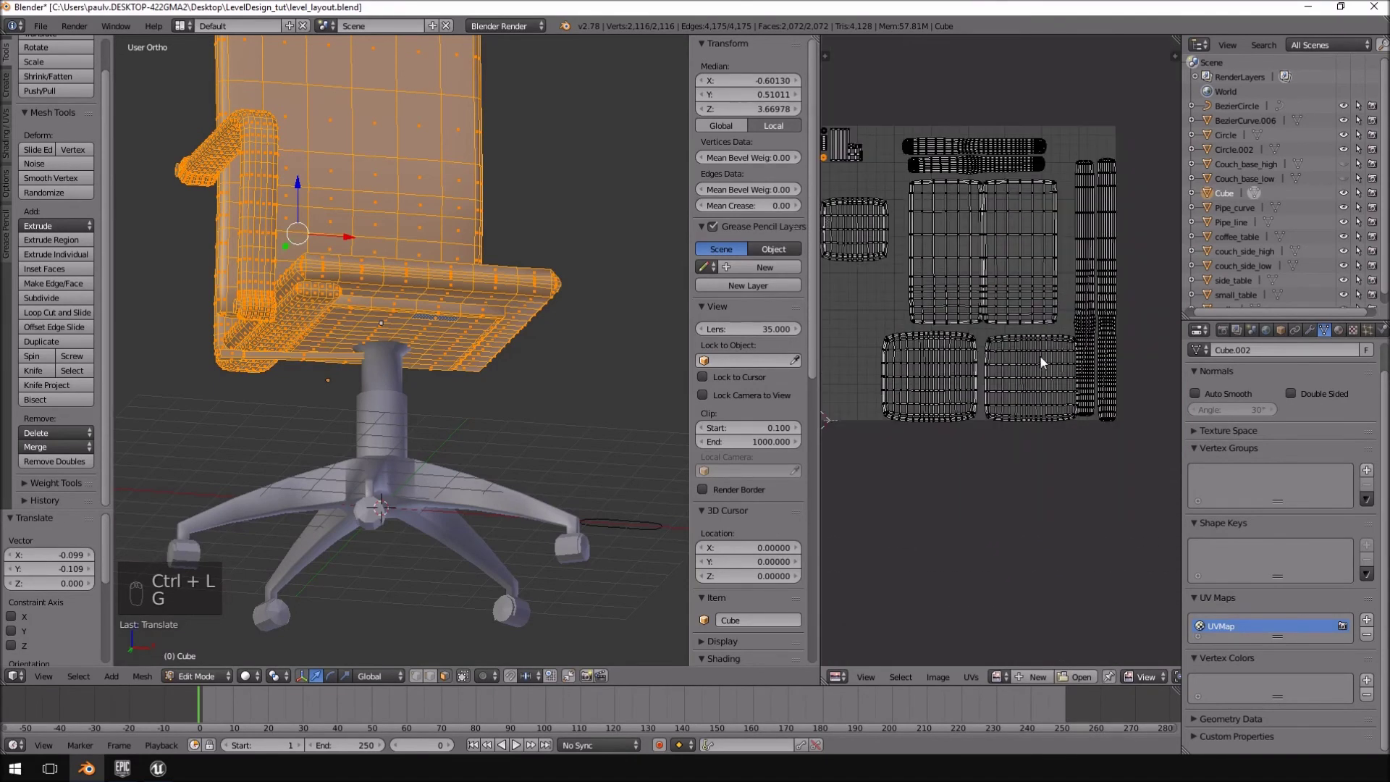
pyautogui.keyDown('ctrl'); pyautogui.moveTo(933, 373); pyautogui.dragTo(985, 383); pyautogui.keyUp('ctrl')
pyautogui.hotkey('ctrl', 'l')
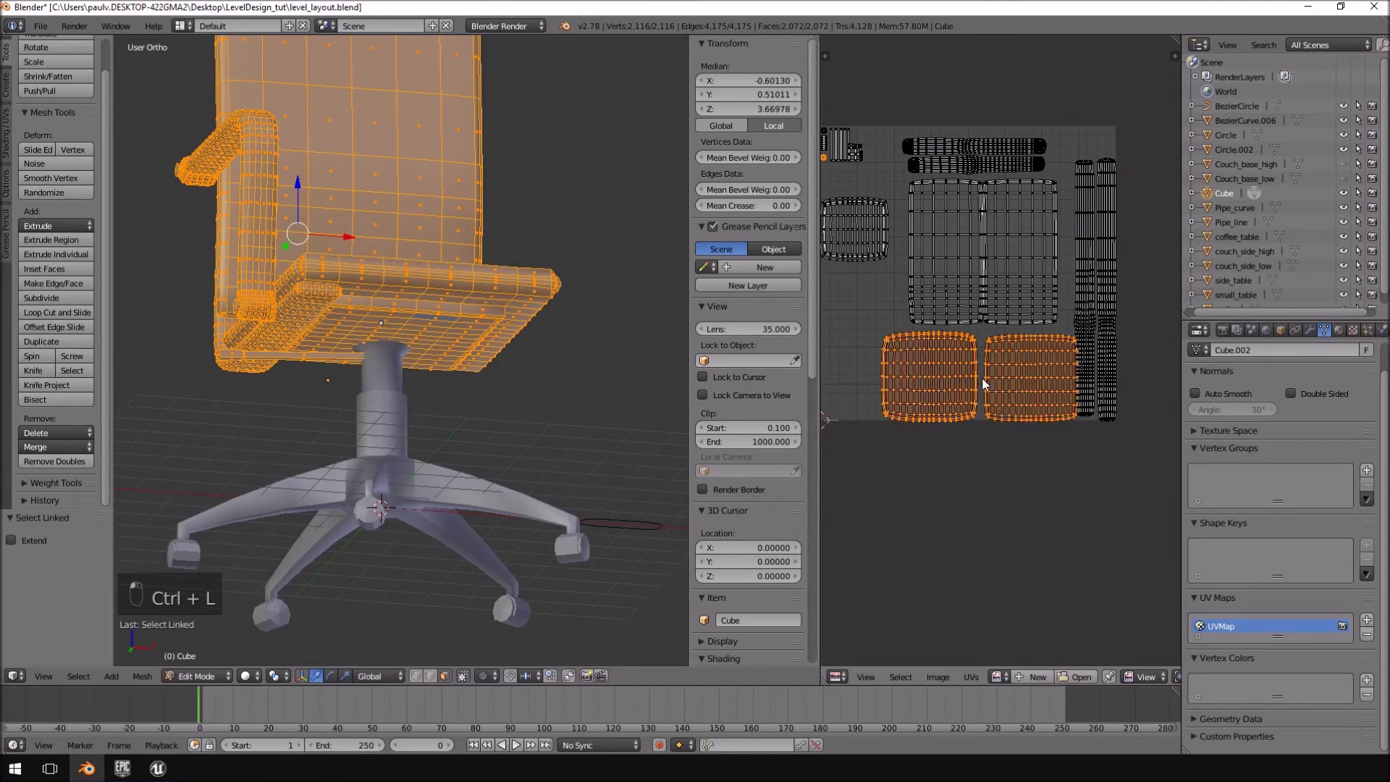
pyautogui.press('g')
pyautogui.click(975, 371)
pyautogui.rightClick(977, 373)
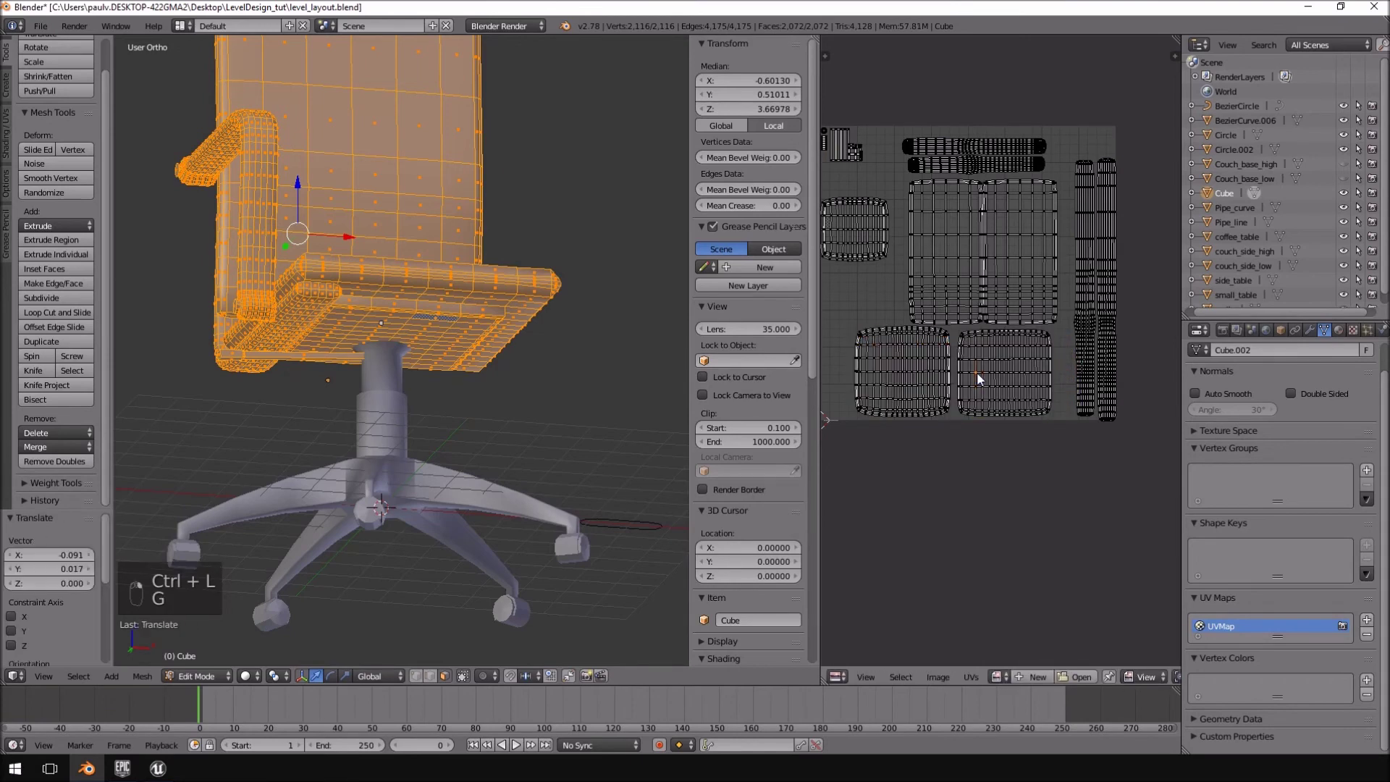
pyautogui.hotkey('ctrl', 'z')
pyautogui.hotkey('ctrl', 'z')
# - Scale both seat cushion UV islands to about 0.85 and place them below the backrest islands, clear of the vertical frame strips
pyautogui.press('a')
pyautogui.rightClick(950, 389)
pyautogui.hotkey('ctrl', 'l')
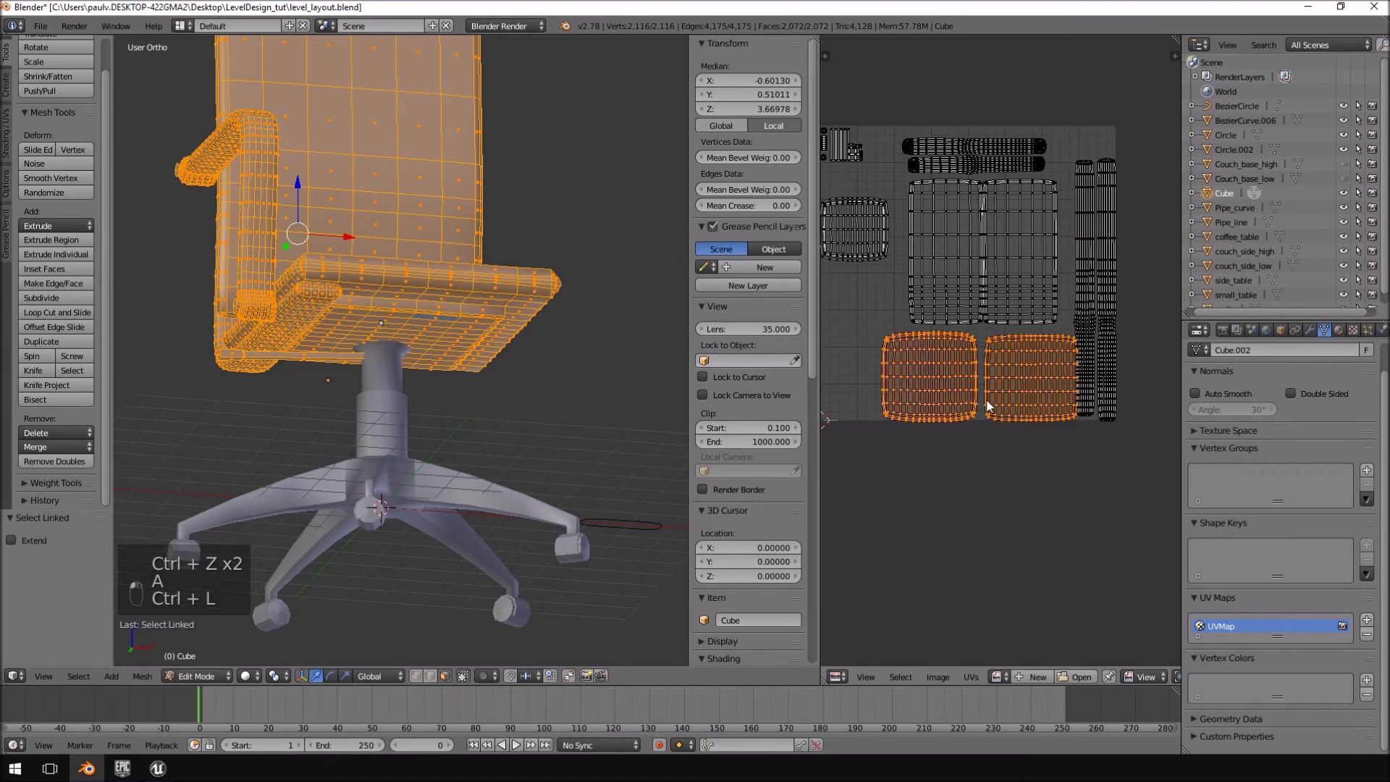
pyautogui.press('s')
pyautogui.click(1021, 423)
pyautogui.press('g')
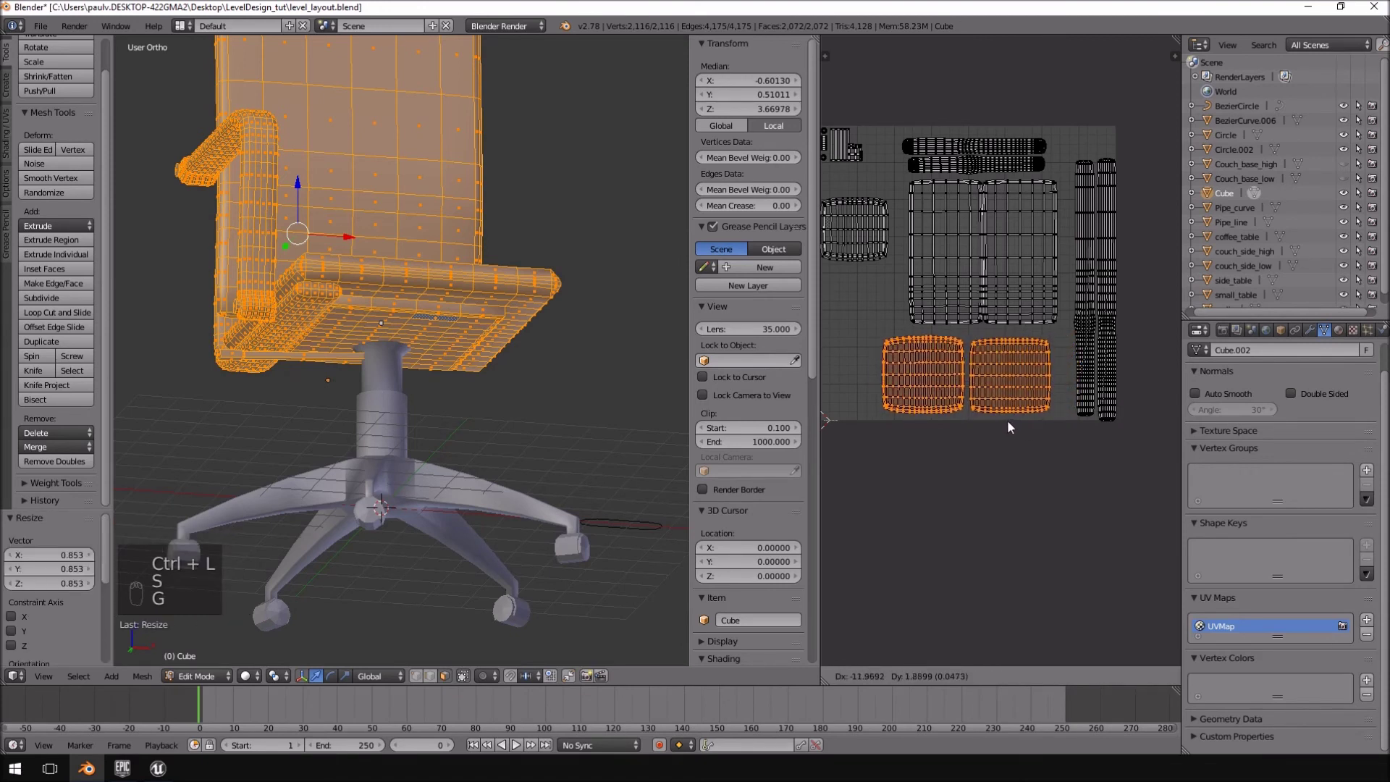
pyautogui.click(1009, 422)
pyautogui.press('g')
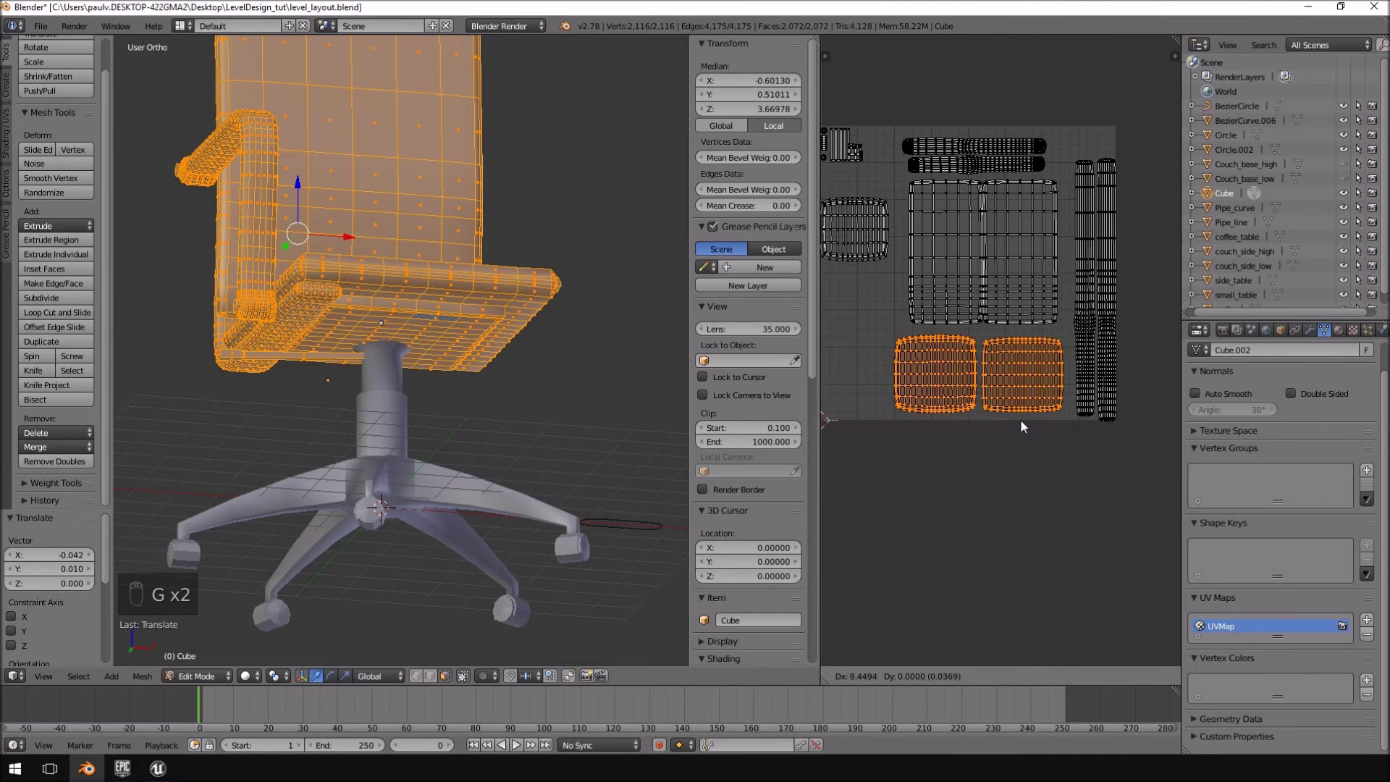
pyautogui.click(1023, 418)
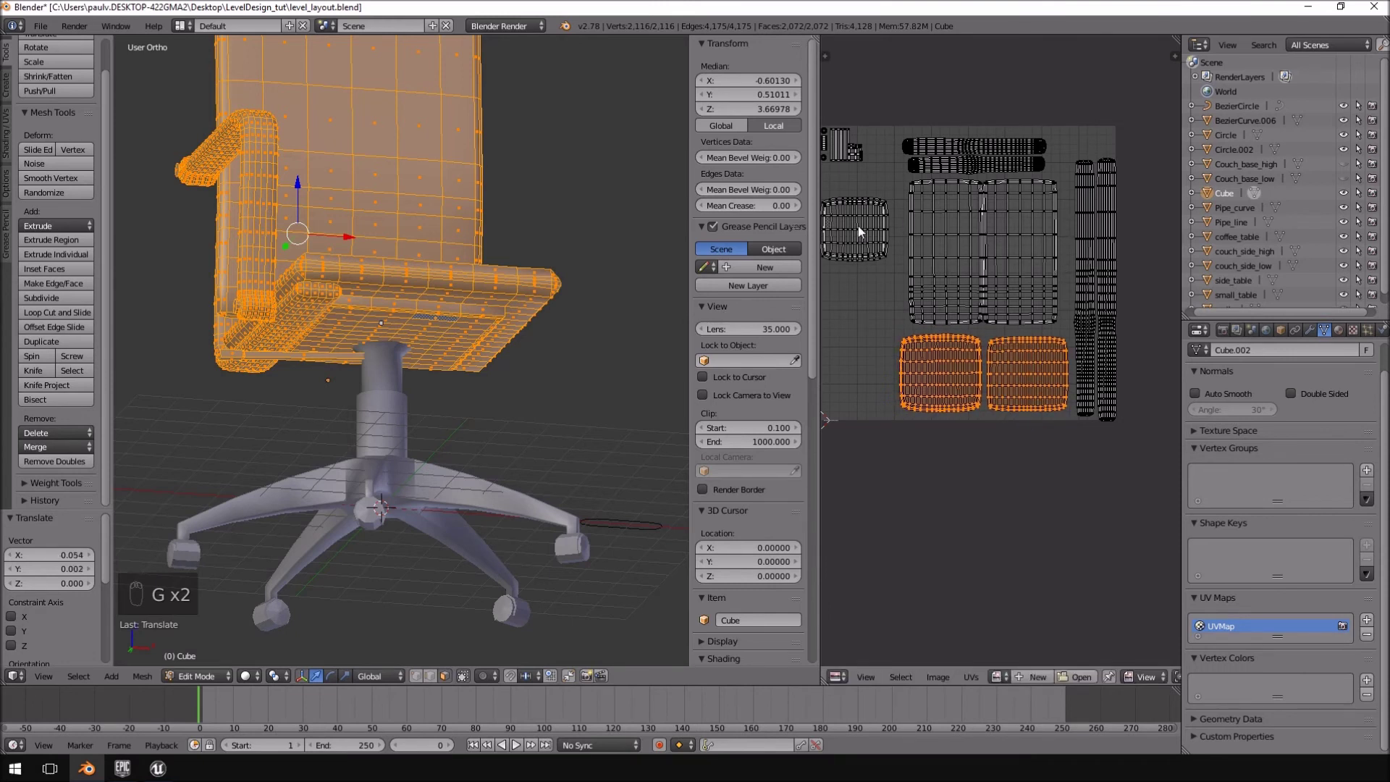
# - Select the seat underside's linked UV island beside the backrest islands and reposition it
pyautogui.press('a')
pyautogui.moveTo(899, 302); pyautogui.dragTo(973, 327, button='middle')
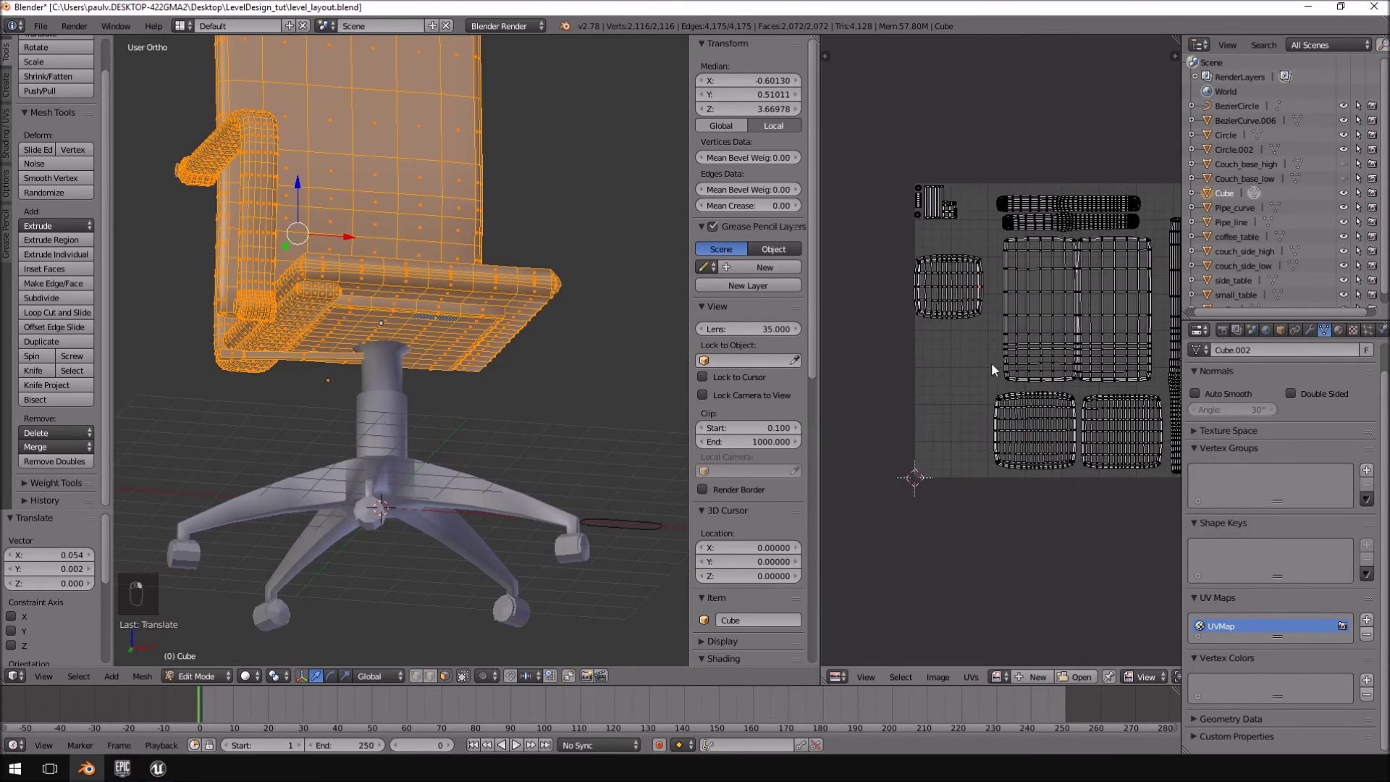
pyautogui.moveTo(1087, 349); pyautogui.dragTo(999, 393, button='middle')
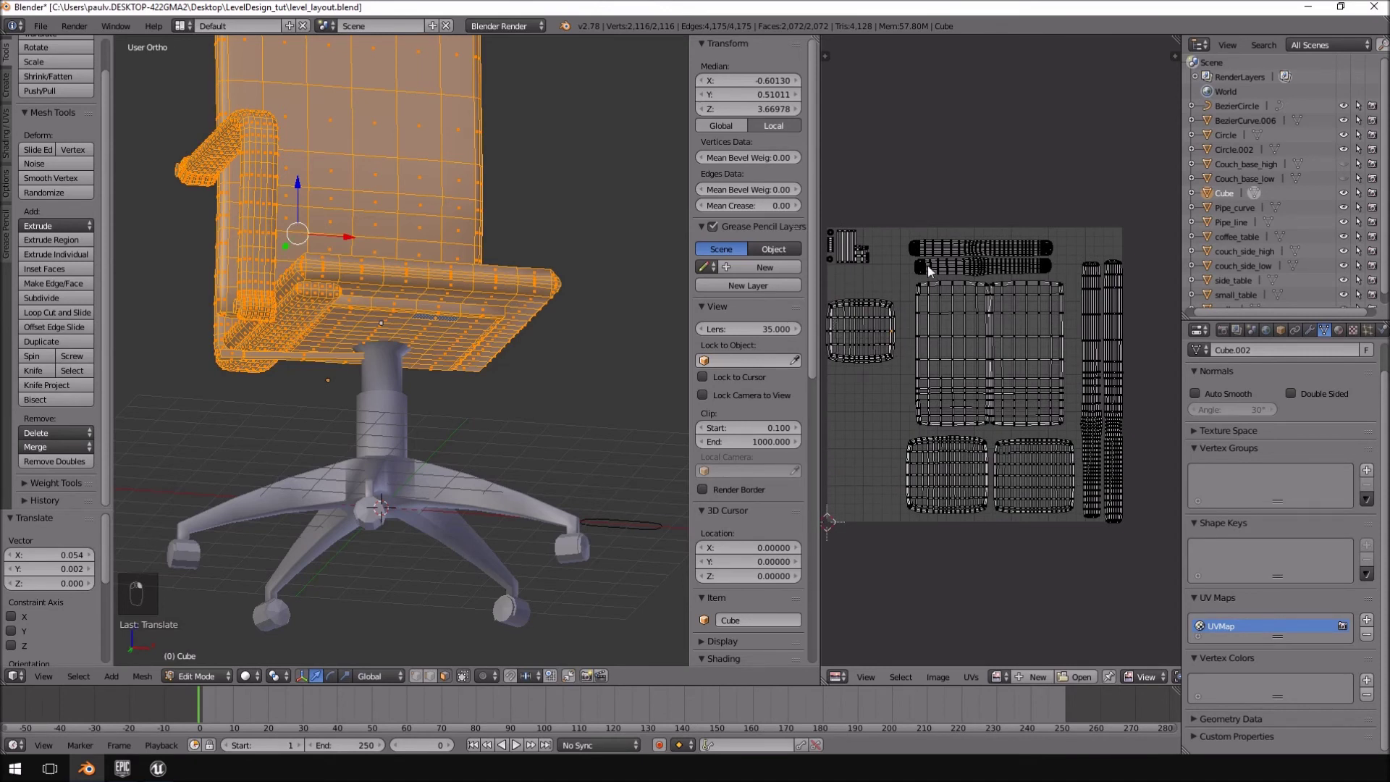
pyautogui.hotkey('ctrl', 'l')
pyautogui.press('g')
pyautogui.click(894, 353)
pyautogui.press('a')
# - Clear the mesh selection and select one side's armrest halves, outer frame half and armrest cap as linked faces delimited by seams
pyautogui.moveTo(430, 278); pyautogui.dragTo(295, 283, button='middle')
pyautogui.press('a')
pyautogui.press('KP_1')
pyautogui.moveTo(432, 296); pyautogui.dragTo(369, 306, button='middle')
pyautogui.rightClick(245, 342)
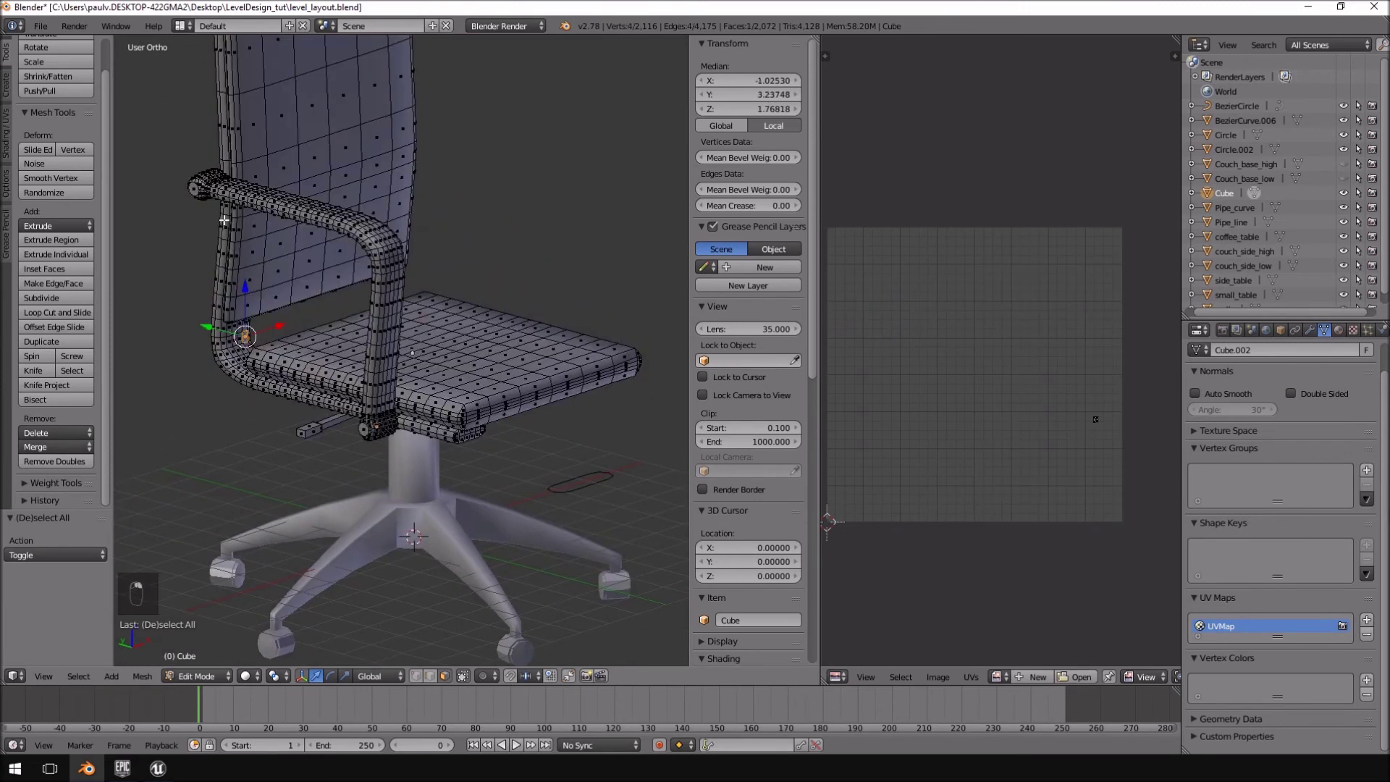
pyautogui.rightClick(224, 358)
pyautogui.rightClick(232, 202)
pyautogui.moveTo(322, 290); pyautogui.dragTo(413, 266, button='middle')
pyautogui.moveTo(388, 328)
pyautogui.mouseDown(button='middle')
pyautogui.moveTo(364, 313)
pyautogui.moveTo(389, 347)
pyautogui.mouseUp(button='middle')
pyautogui.scroll(5, 389, 346)
pyautogui.keyDown('shift'); pyautogui.rightClick(437, 200); pyautogui.keyUp('shift')
pyautogui.keyDown('shift'); pyautogui.rightClick(409, 159); pyautogui.keyUp('shift')
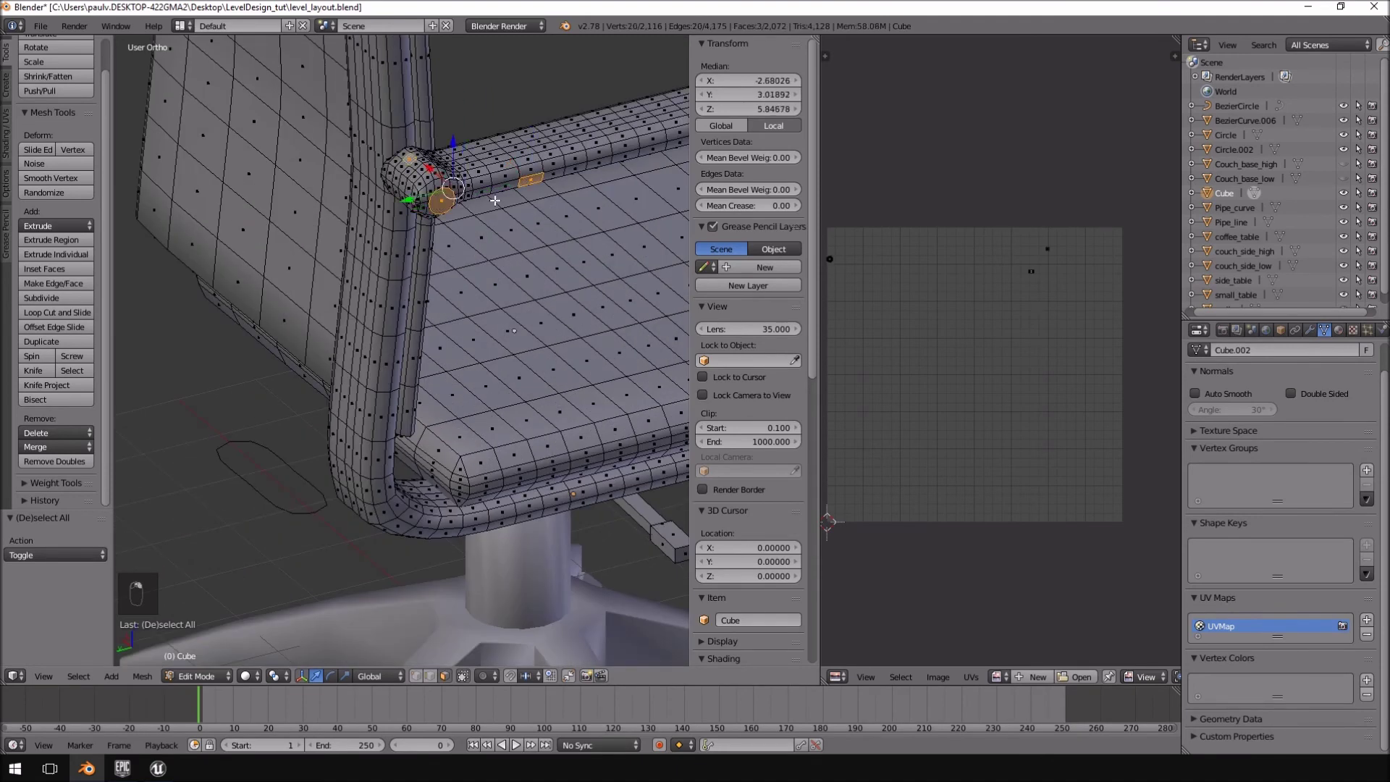
pyautogui.keyDown('shift'); pyautogui.rightClick(368, 366); pyautogui.keyUp('shift')
pyautogui.hotkey('ctrl', 'l')
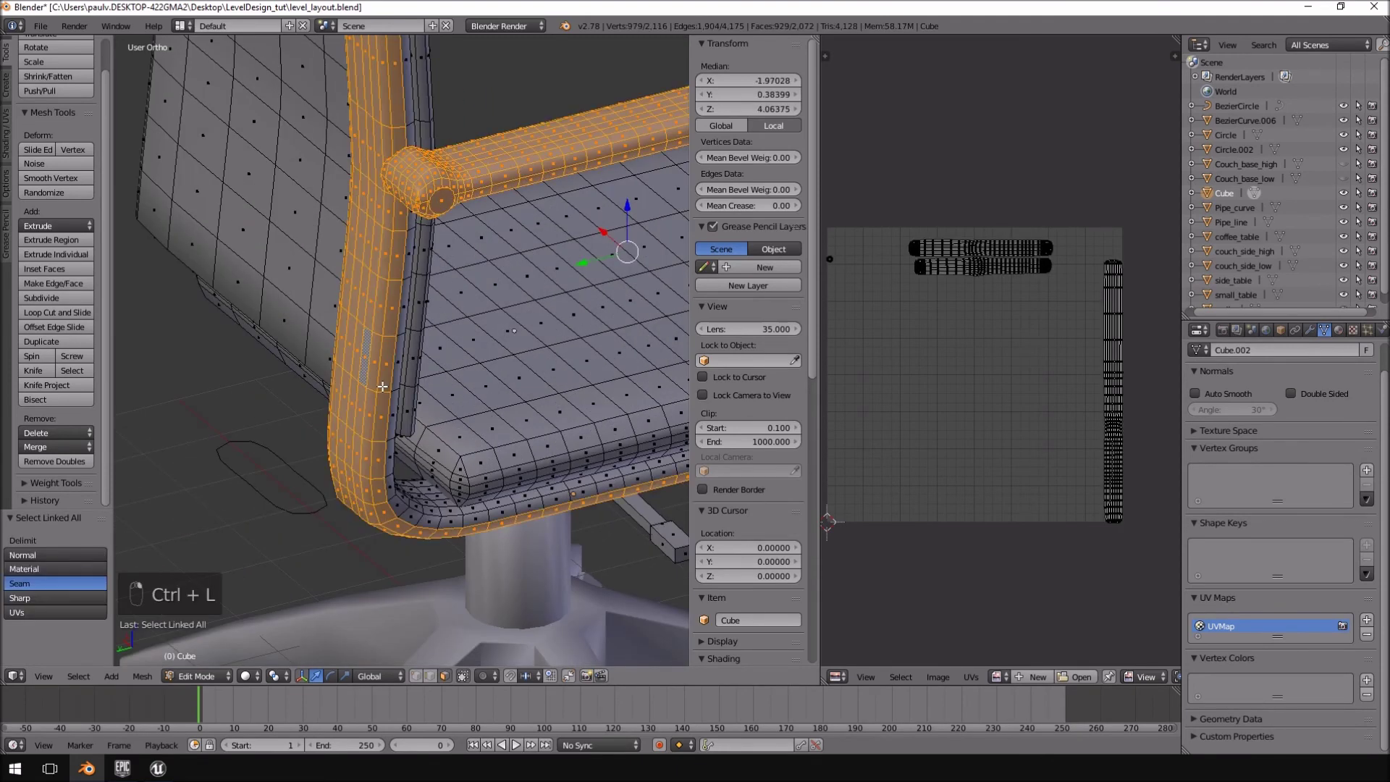
# - Add the inner frame half and the lower bolt cap with its sides to the side frame selection
pyautogui.moveTo(337, 376); pyautogui.dragTo(470, 471, button='middle')
pyautogui.keyDown('shift'); pyautogui.rightClick(284, 424); pyautogui.keyUp('shift')
pyautogui.hotkey('ctrl', 'l')
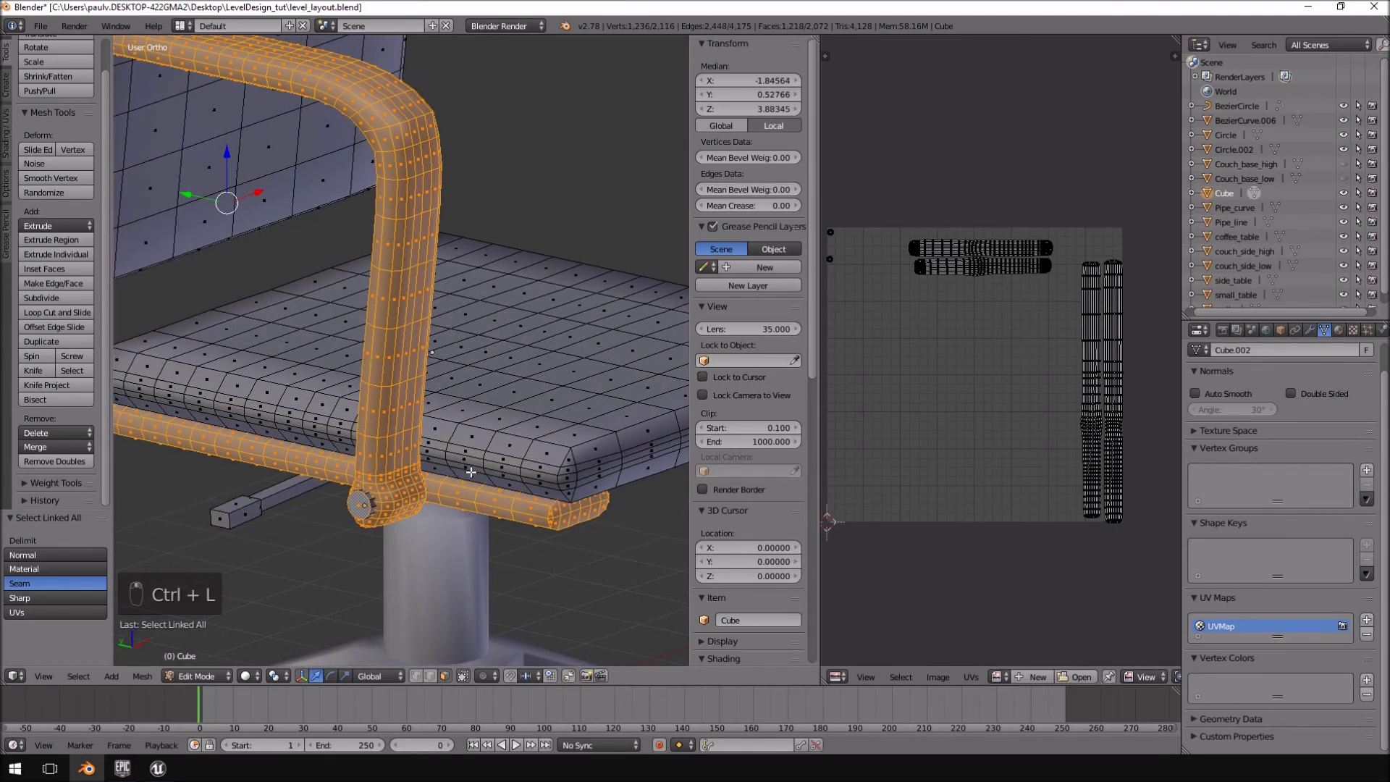
pyautogui.keyDown('shift'); pyautogui.rightClick(370, 510); pyautogui.keyUp('shift')
pyautogui.hotkey('ctrl', 'l')
# - Duplicate the selected side frame and armrest in front view and move the copy 6 units along X
pyautogui.scroll(-3, 399, 444)
pyautogui.moveTo(378, 366); pyautogui.dragTo(300, 256, button='middle')
pyautogui.moveTo(328, 287); pyautogui.dragTo(191, 337, button='middle')
pyautogui.press('Tab')
pyautogui.press('Tab')
pyautogui.press('KP_1')
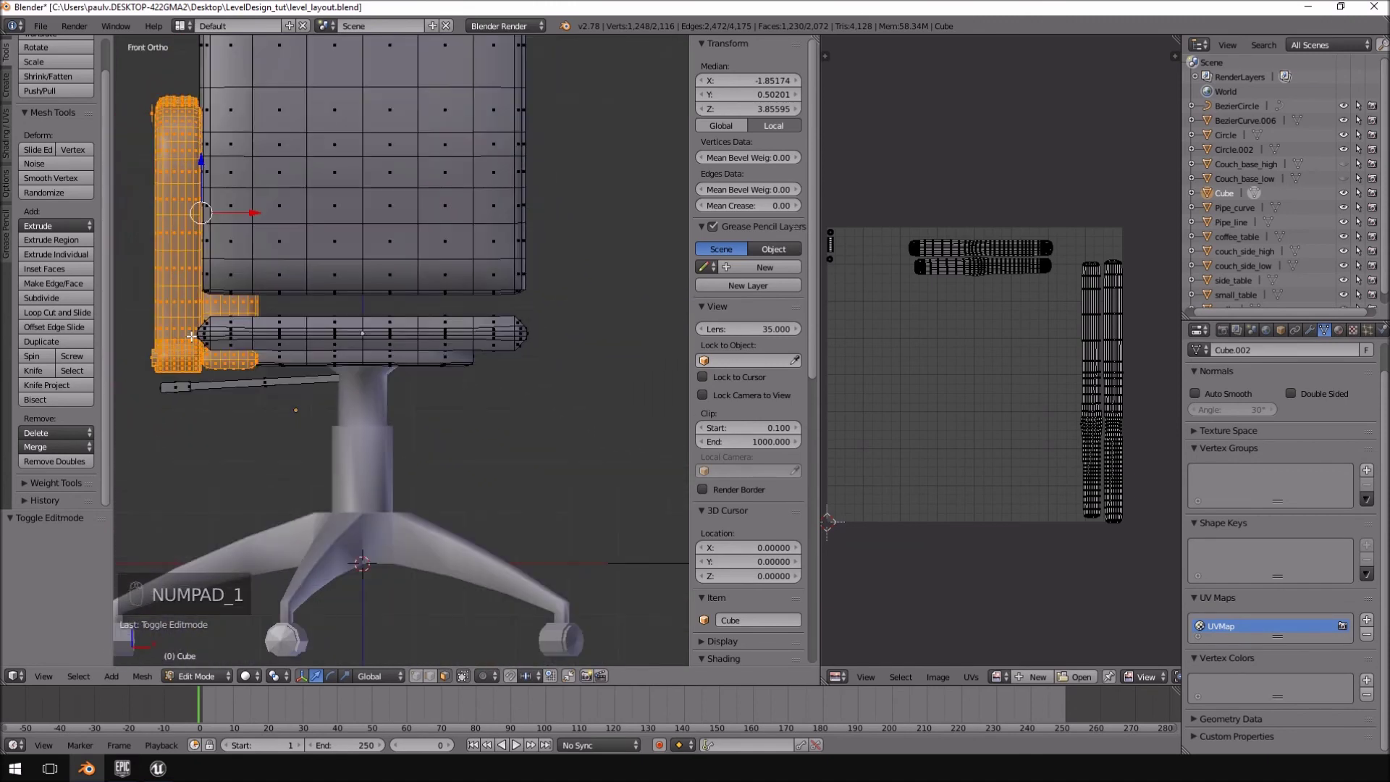
pyautogui.hotkey('shift', 'd')
pyautogui.keyDown('ctrl'); pyautogui.moveTo(359, 283); pyautogui.dragTo(507, 282); pyautogui.keyUp('ctrl')
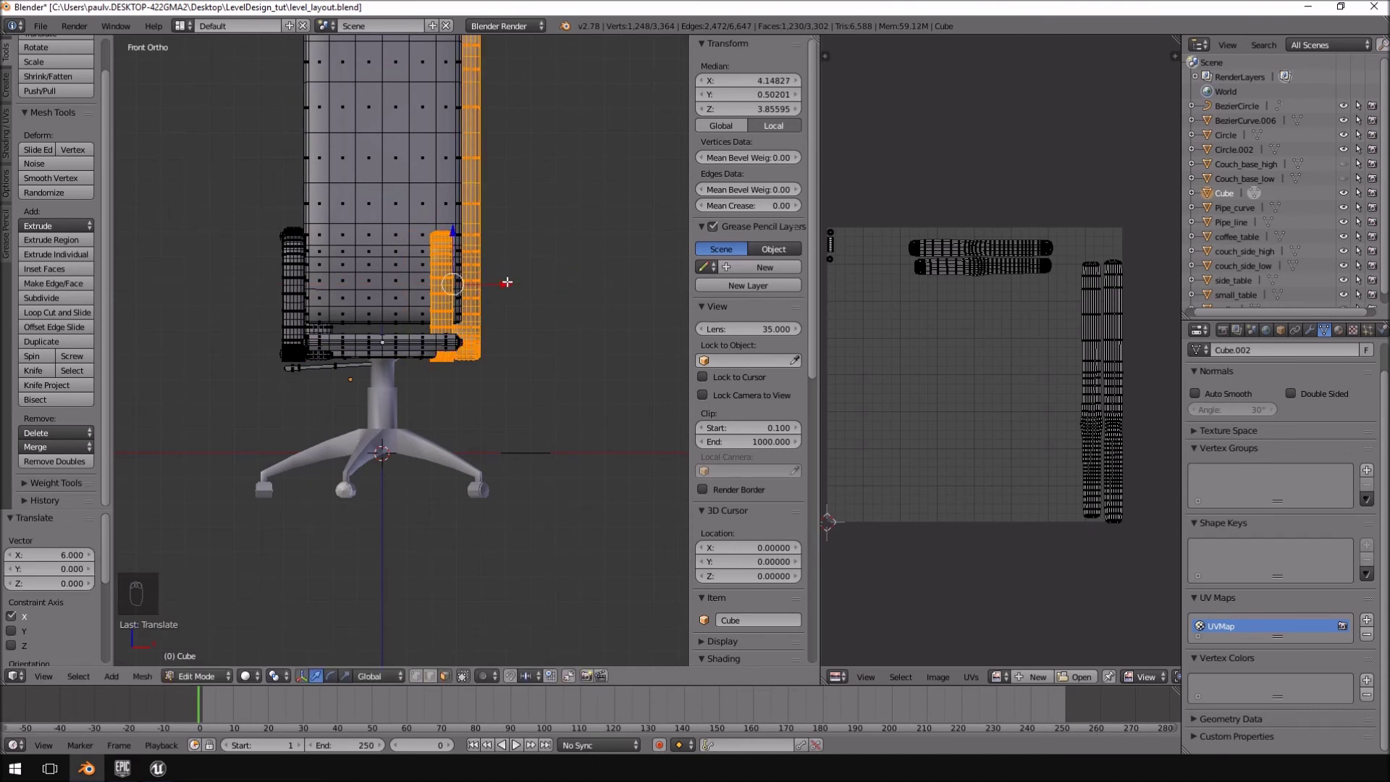
# - Mirror the duplicated side frame by scaling it by -1 along X
pyautogui.press('s')
pyautogui.write('x')
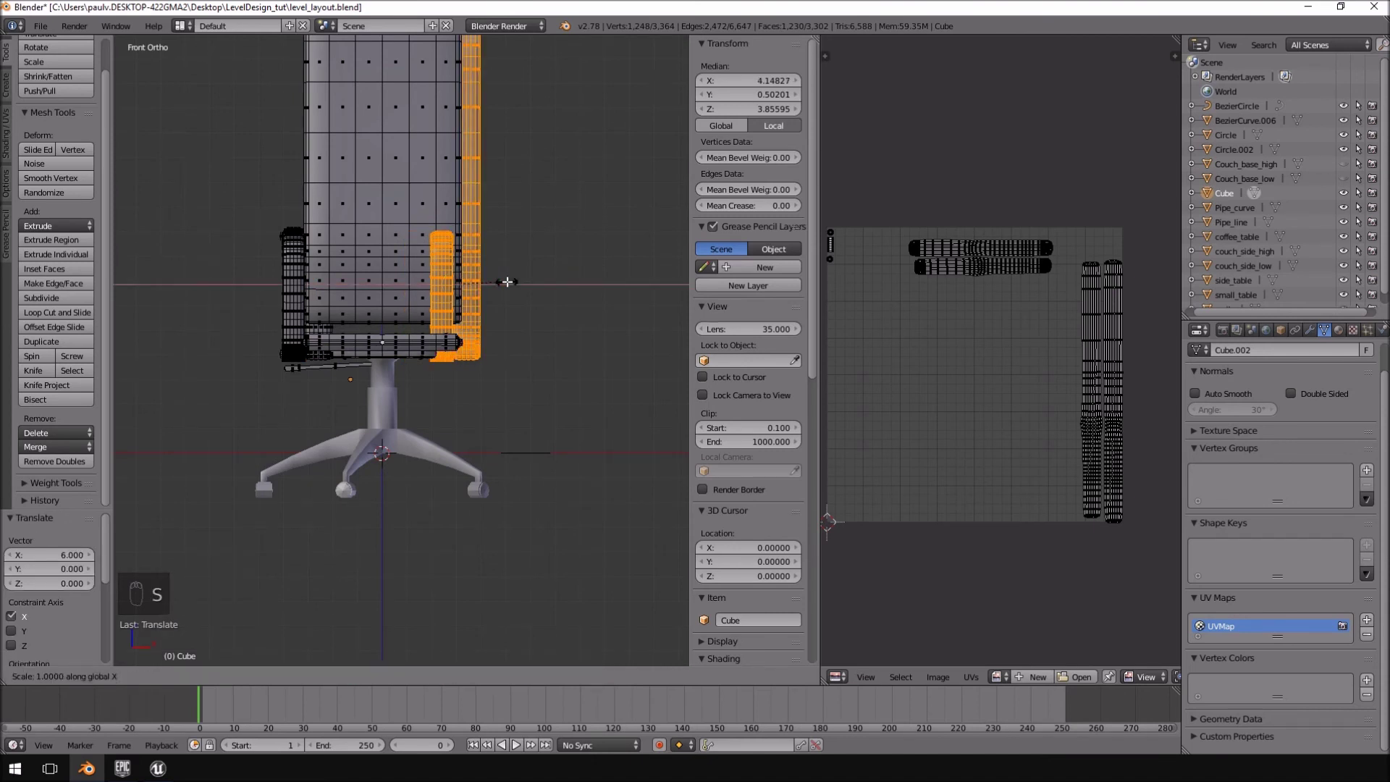
pyautogui.write('-1')
pyautogui.press('Return')
# - Move the mirrored side frame 0.4 units outward along X towards the seat's edge
pyautogui.moveTo(506, 282); pyautogui.dragTo(164, 264, button='middle')
pyautogui.press('KP_1')
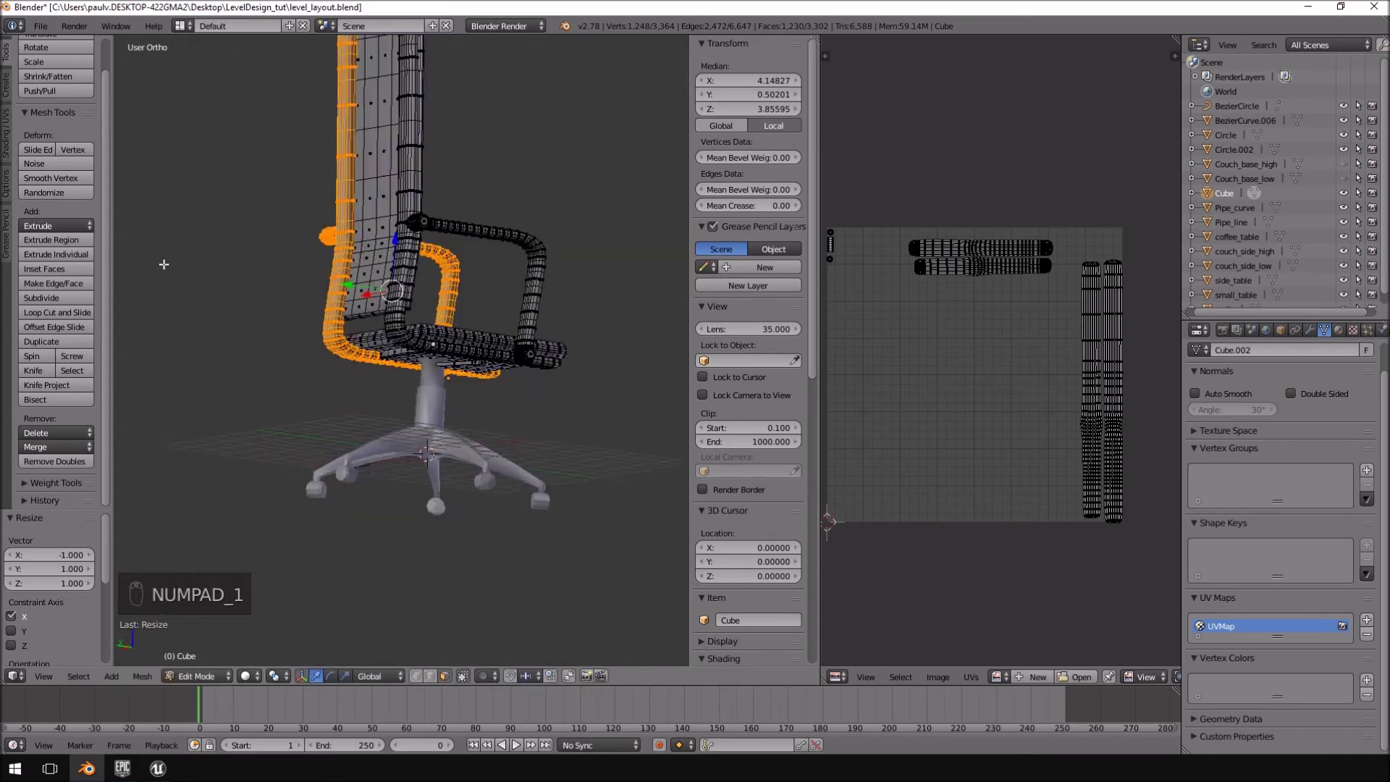
pyautogui.scroll(3, 503, 186)
pyautogui.scroll(3, 495, 215)
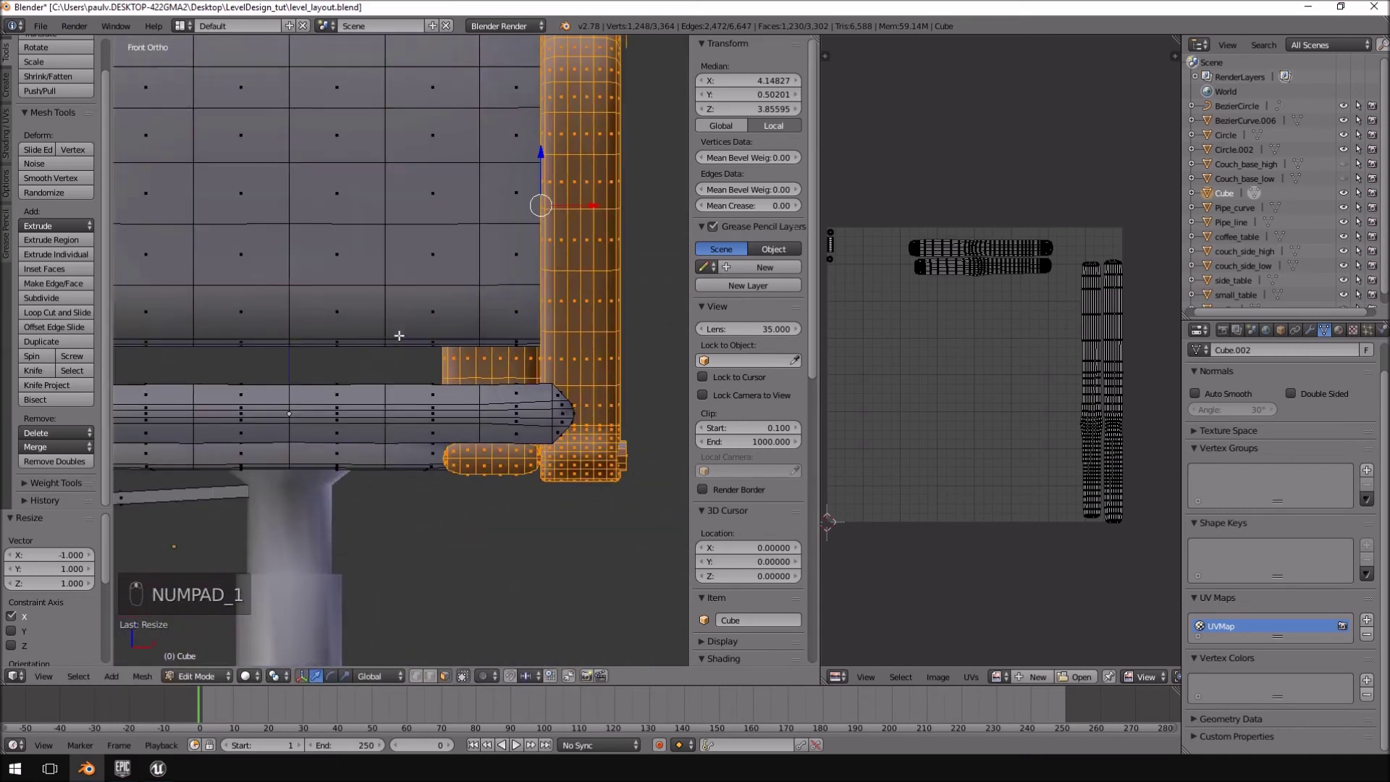
pyautogui.press('g')
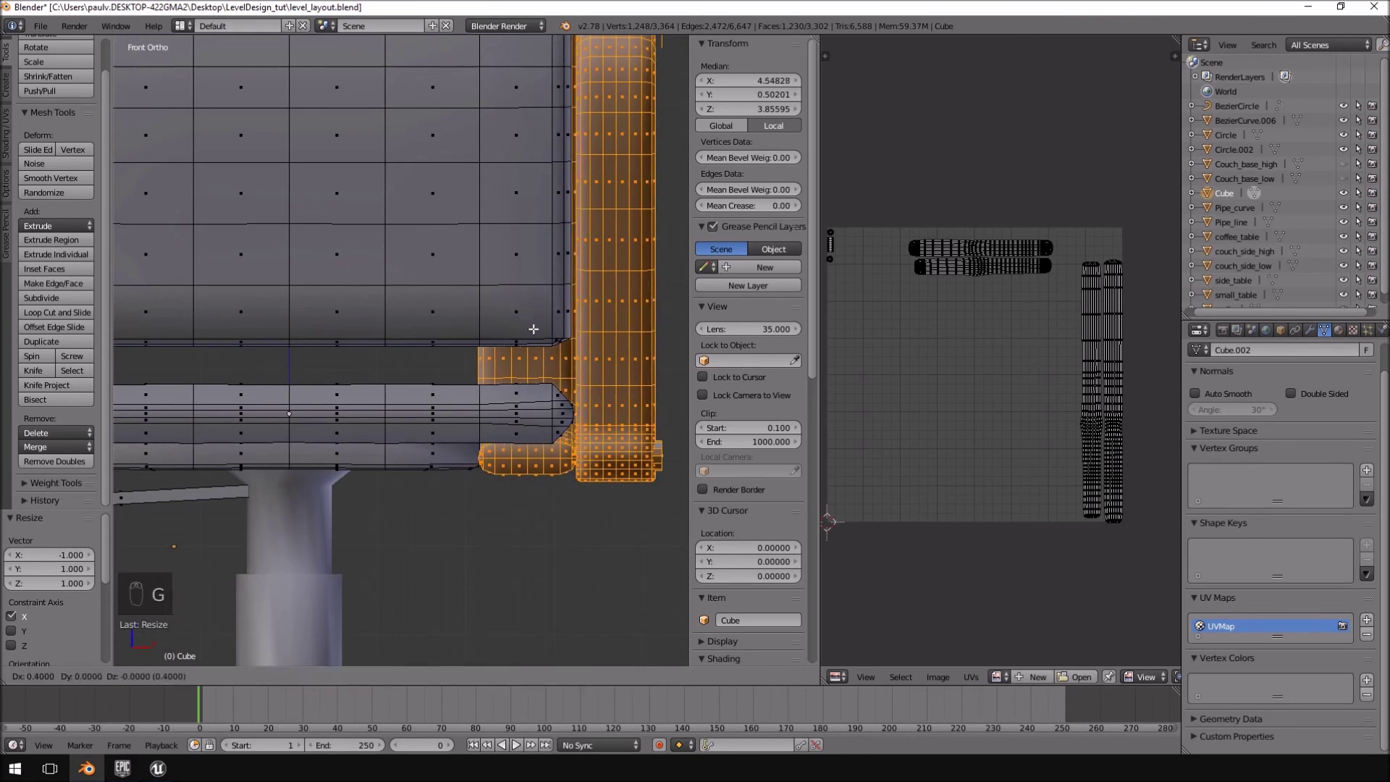
pyautogui.click(529, 329)
# - Move the mirrored side frame back inward by 0.1 units along X to meet the backrest's edge
pyautogui.scroll(-3, 507, 348)
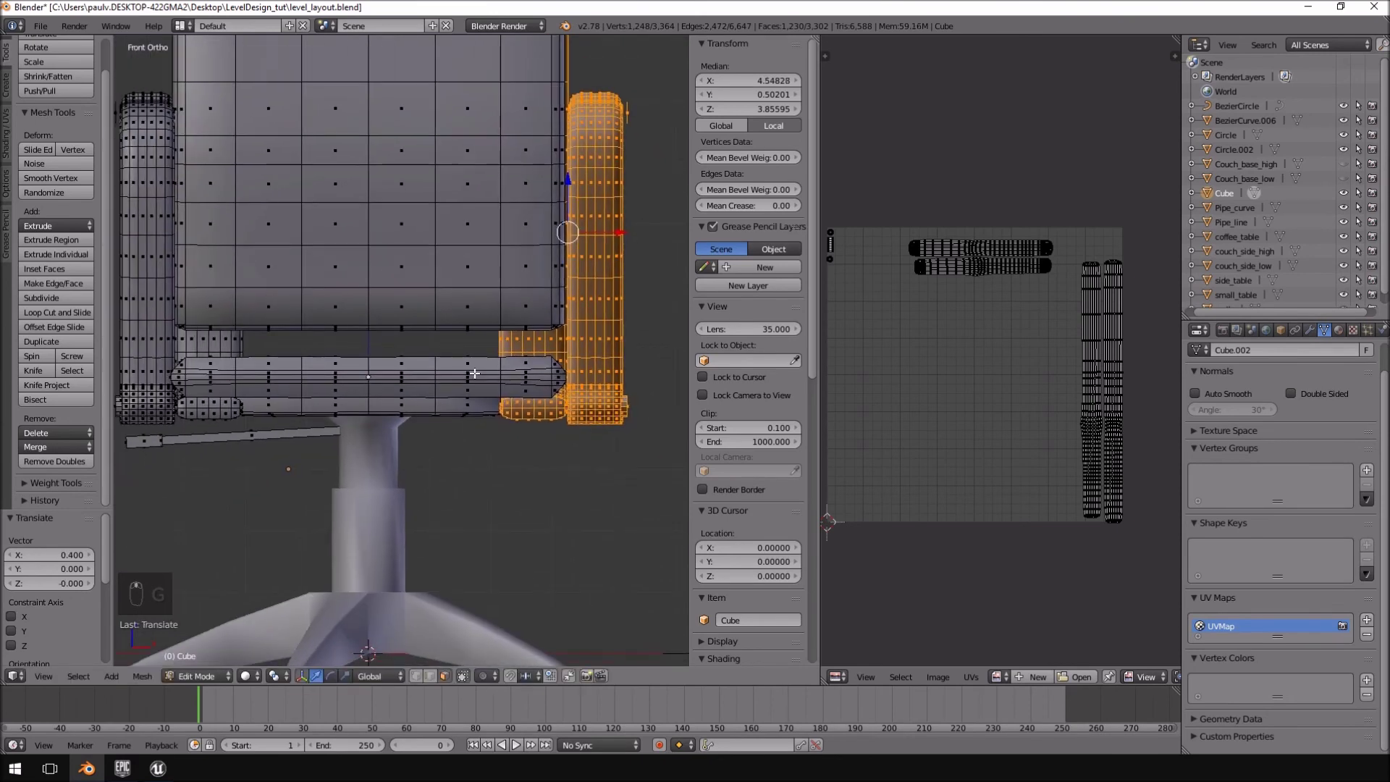
pyautogui.scroll(4, 474, 373)
pyautogui.keyDown('shift'); pyautogui.moveTo(588, 371); pyautogui.dragTo(261, 412, button='middle'); pyautogui.keyUp('shift')
pyautogui.scroll(3, 393, 370)
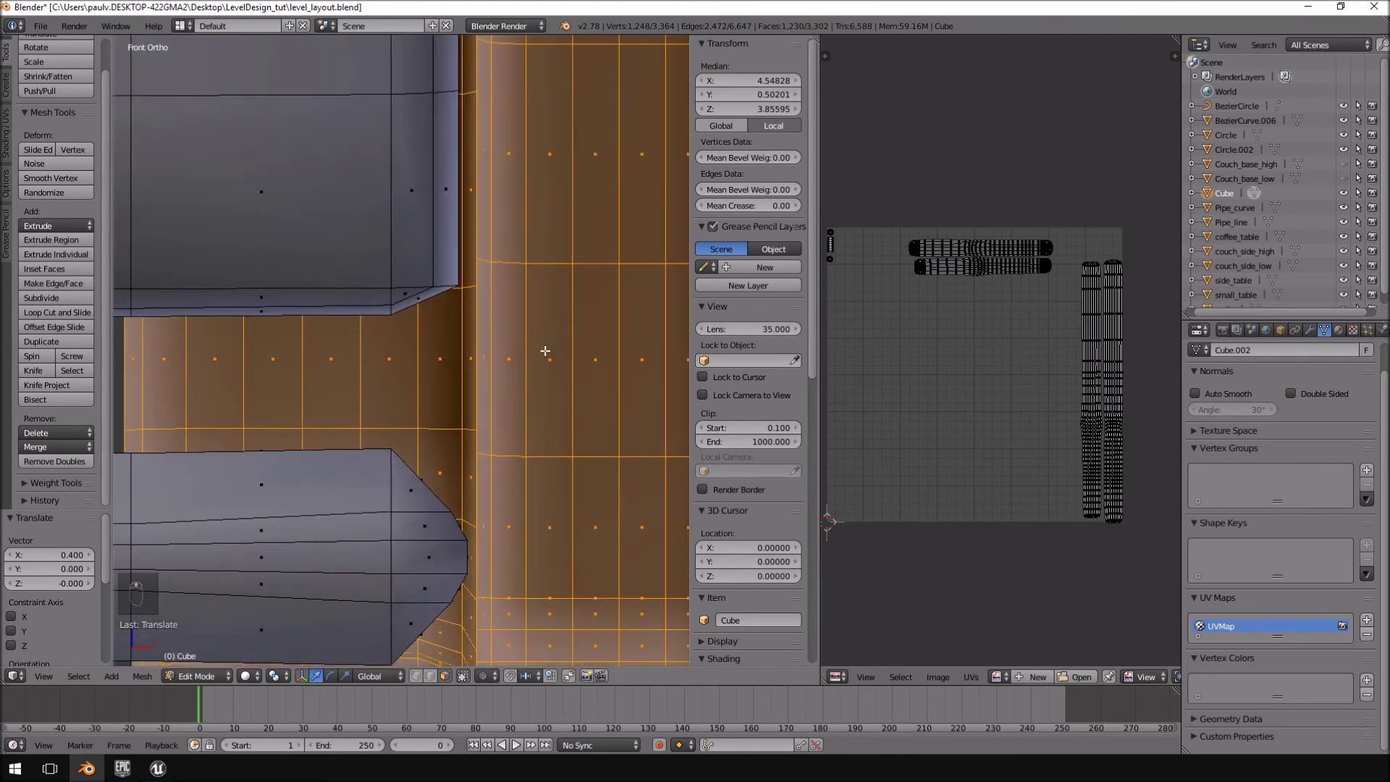
pyautogui.press('g')
pyautogui.click(525, 348)
pyautogui.scroll(-8, 526, 348)
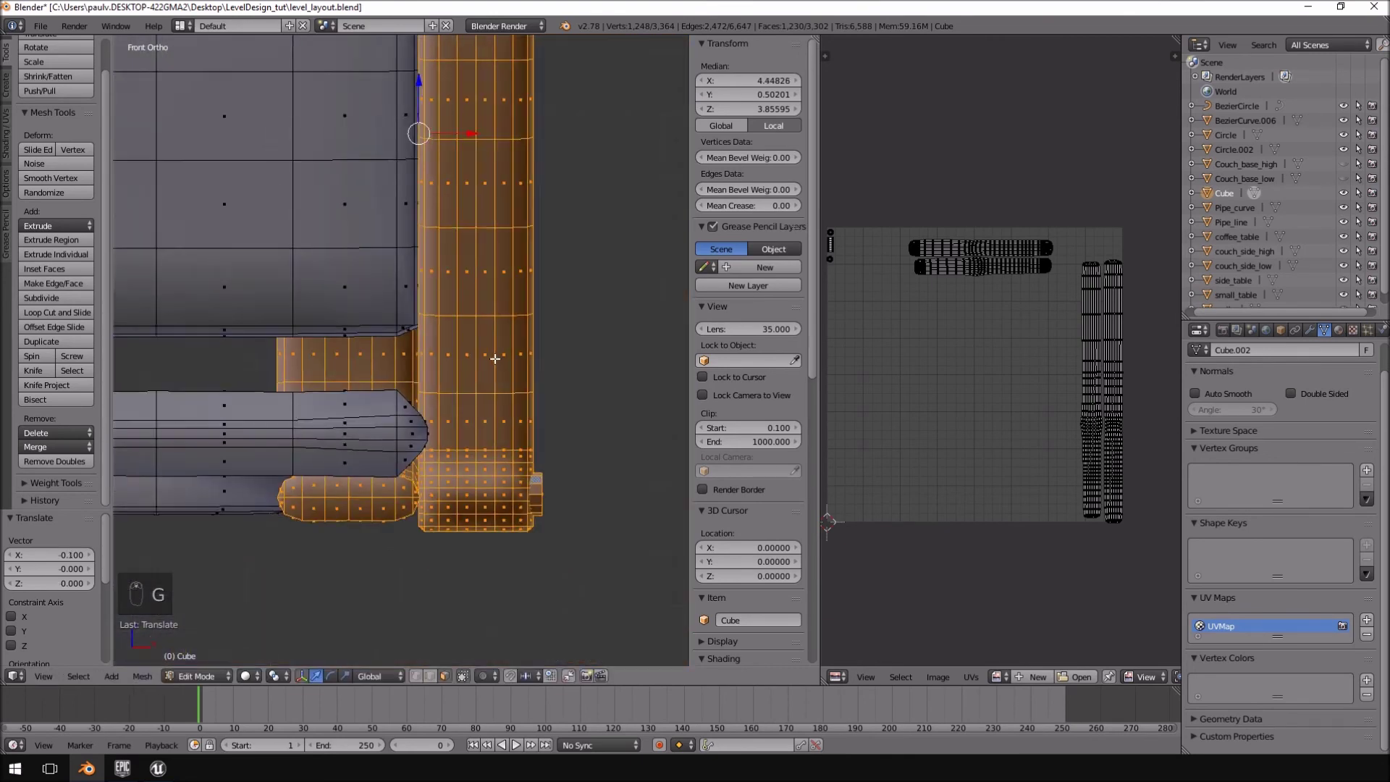
# - Recalculate the mirrored side frame's normals to be consistent and check its shading in Object Mode
pyautogui.moveTo(480, 371); pyautogui.dragTo(368, 461, button='middle')
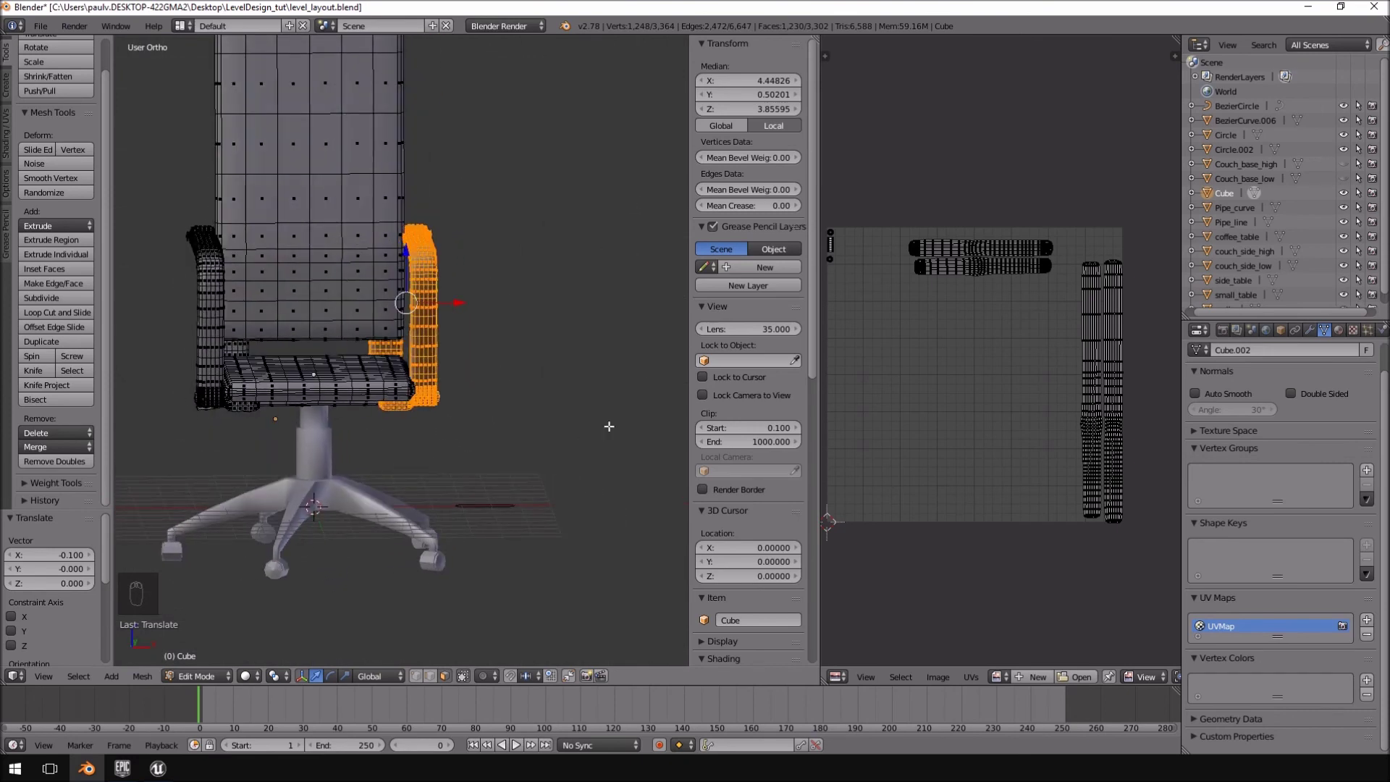
pyautogui.hotkey('ctrl', 'n')
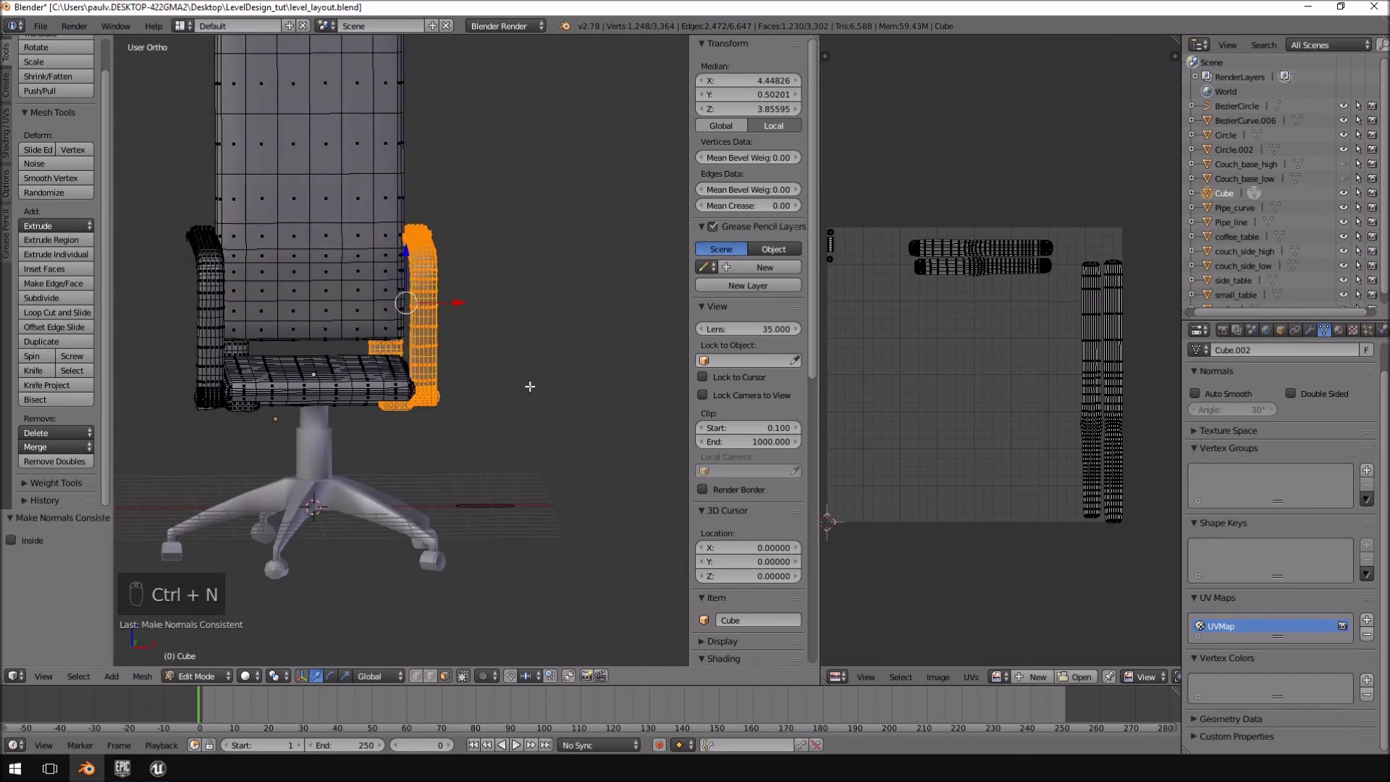
pyautogui.press('Tab')
pyautogui.moveTo(531, 385); pyautogui.dragTo(418, 354, button='middle')
pyautogui.press('Tab')
pyautogui.press('Tab')
# - Inspect the end cap face at the mirrored armrest's rear end in both Edit and Object Mode
pyautogui.scroll(10, 418, 354)
pyautogui.keyDown('shift'); pyautogui.moveTo(231, 470); pyautogui.dragTo(460, 335, button='middle'); pyautogui.keyUp('shift')
pyautogui.press('Tab')
pyautogui.rightClick(348, 395)
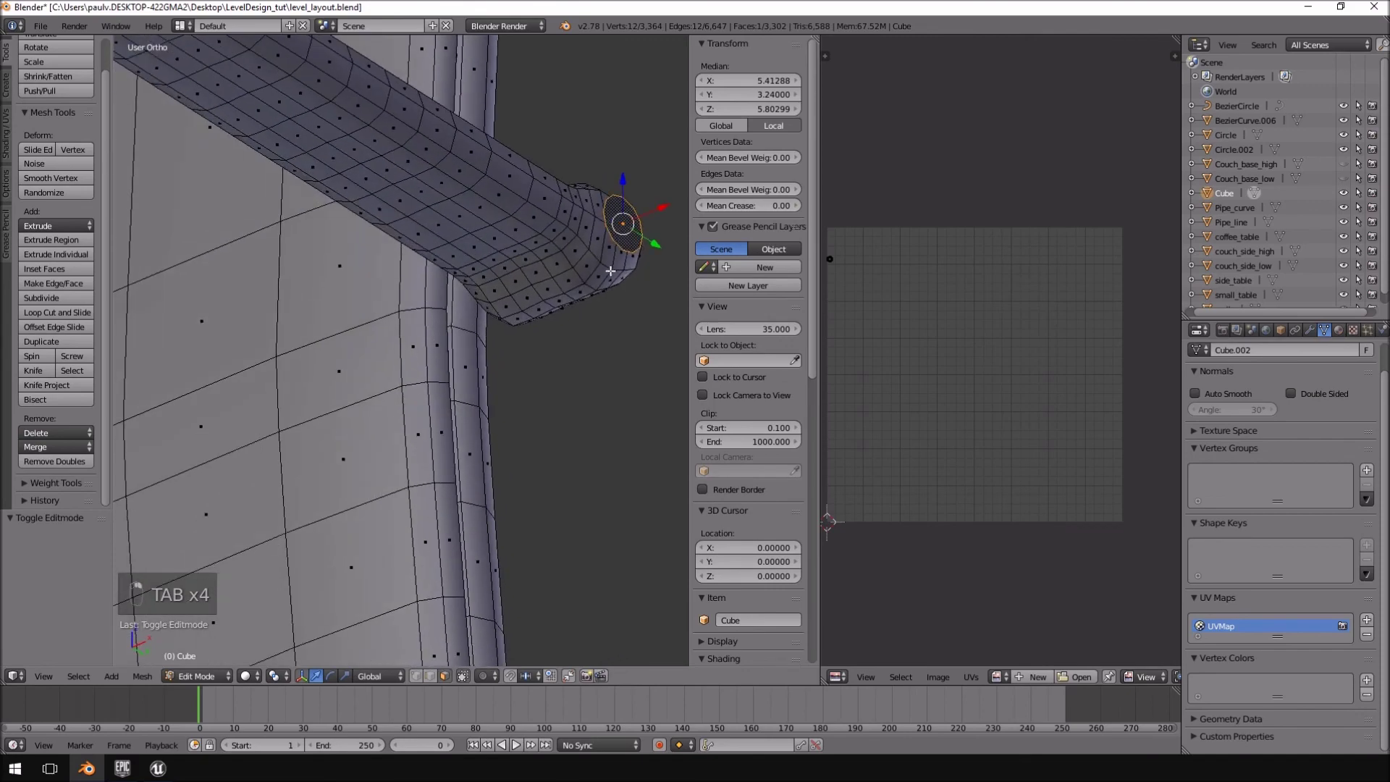
pyautogui.press('Tab')
pyautogui.moveTo(646, 240); pyautogui.dragTo(556, 186, button='middle')
pyautogui.press('Tab')
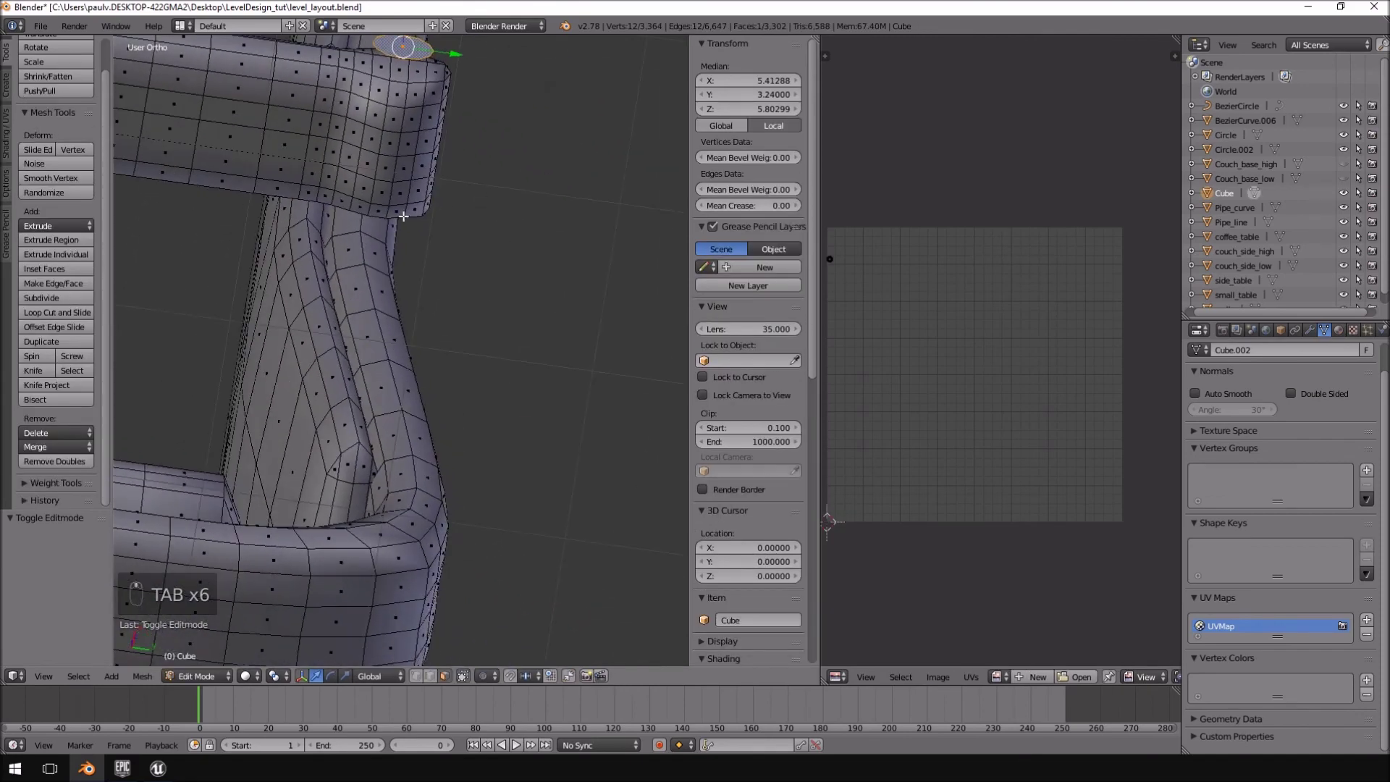
pyautogui.scroll(-6, 409, 215)
pyautogui.moveTo(254, 304); pyautogui.dragTo(171, 419, button='middle')
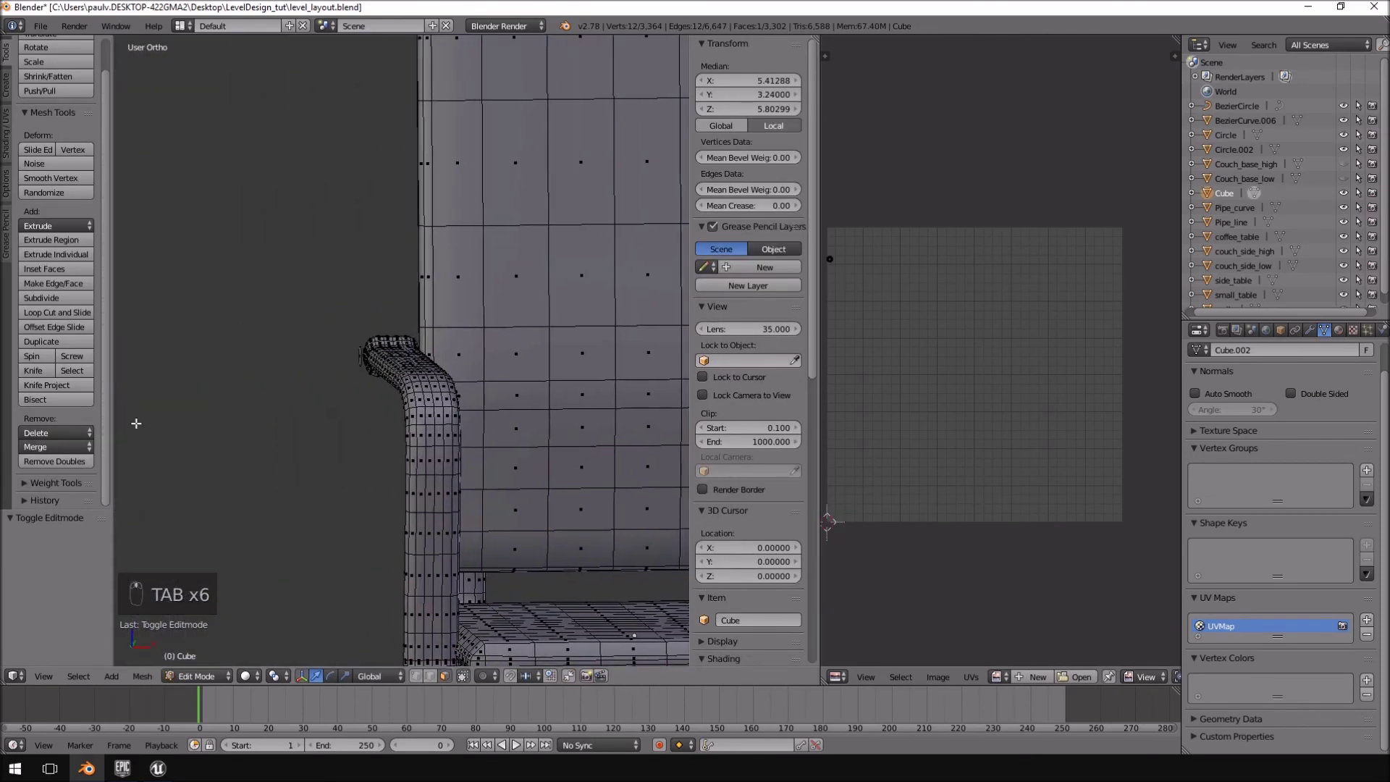
# - Delete the vertices of the flat cap face at the rear end of the original side's armrest
pyautogui.scroll(5, 301, 372)
pyautogui.rightClick(256, 367)
pyautogui.moveTo(256, 369); pyautogui.dragTo(432, 377, button='middle')
pyautogui.press('Delete')
pyautogui.click(371, 301)
# - Select the whole linked pin at the original armrest's lower front end and duplicate it in place
pyautogui.rightClick(462, 388)
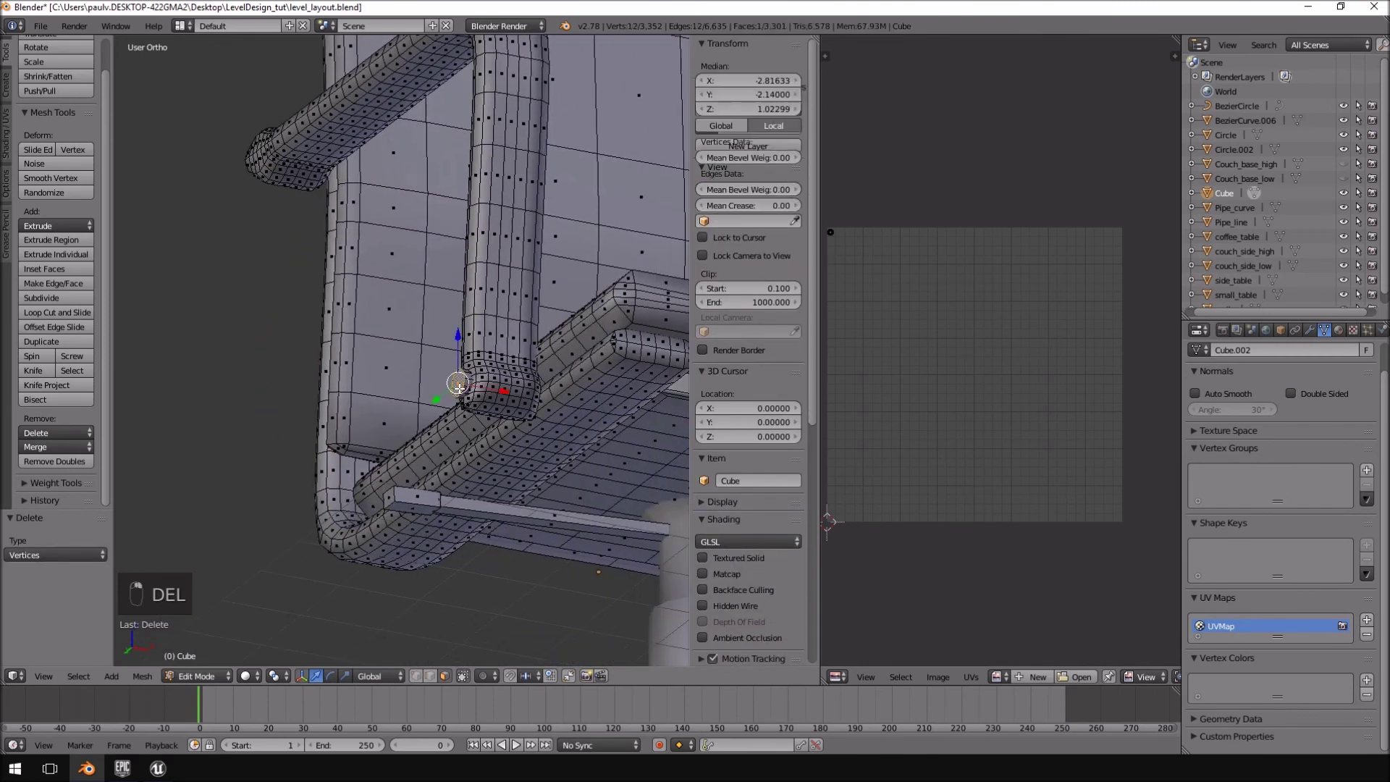
pyautogui.scroll(4, 477, 406)
pyautogui.keyDown('shift'); pyautogui.rightClick(545, 407); pyautogui.keyUp('shift')
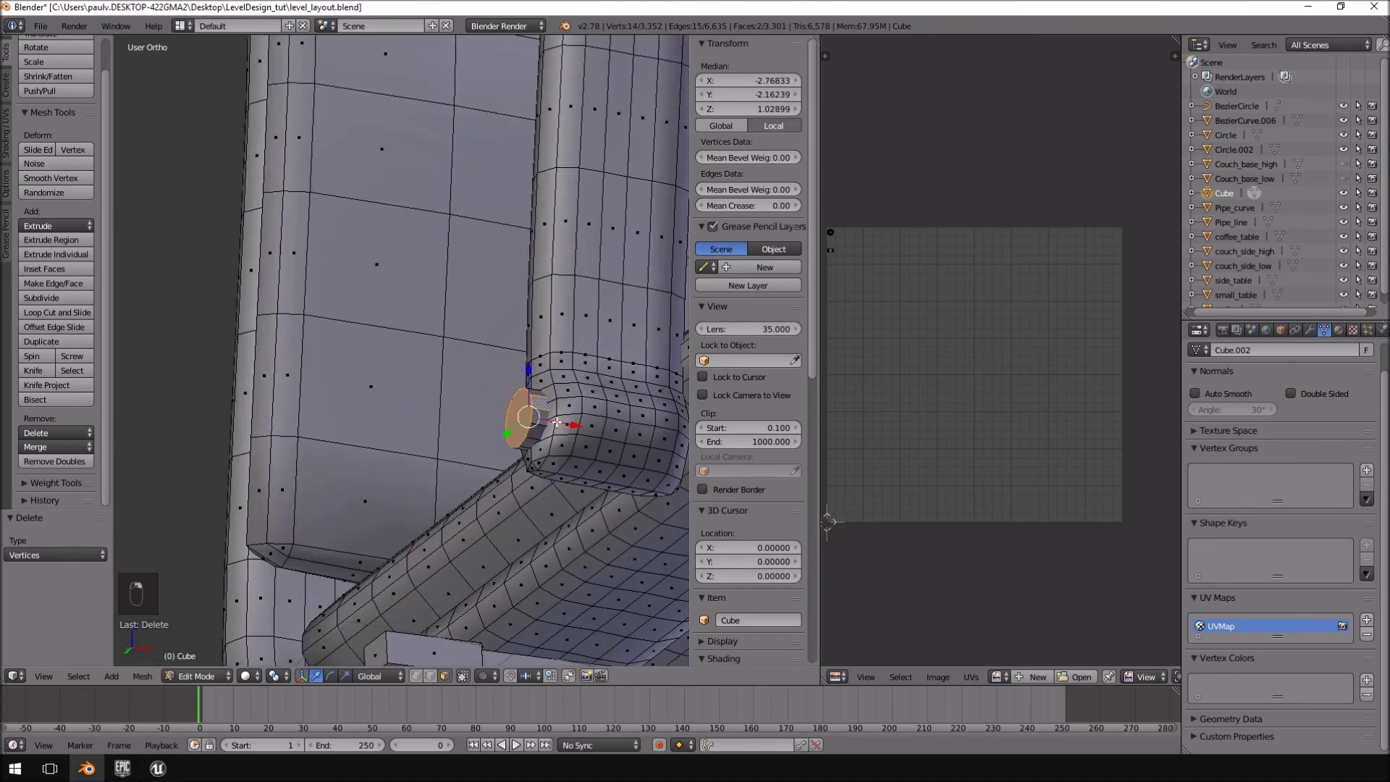
pyautogui.hotkey('ctrl', 'l')
pyautogui.moveTo(556, 422); pyautogui.dragTo(406, 325, button='middle')
pyautogui.press('KP_1')
pyautogui.press('KP_3')
pyautogui.press('ctrl+KP_3')
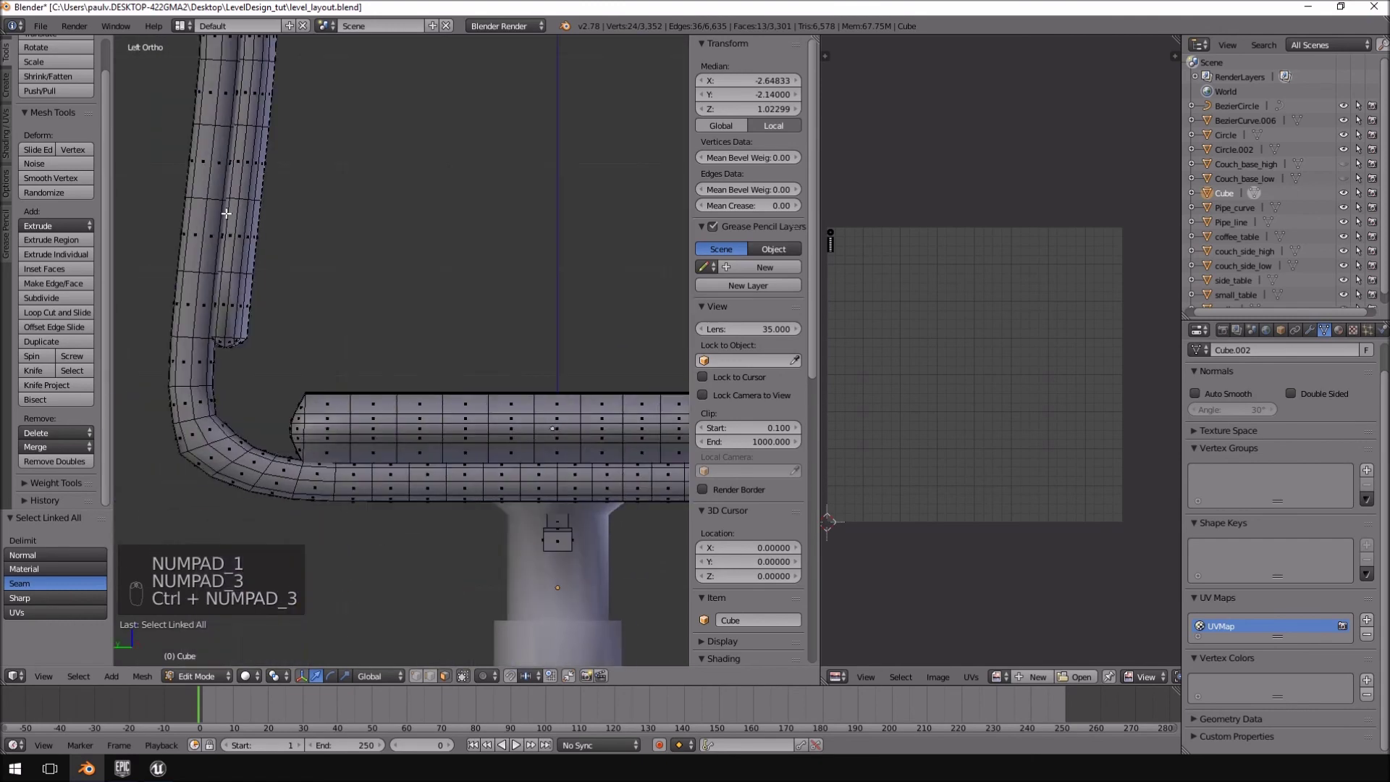
pyautogui.scroll(-4, 226, 213)
pyautogui.hotkey('shift', 'd')
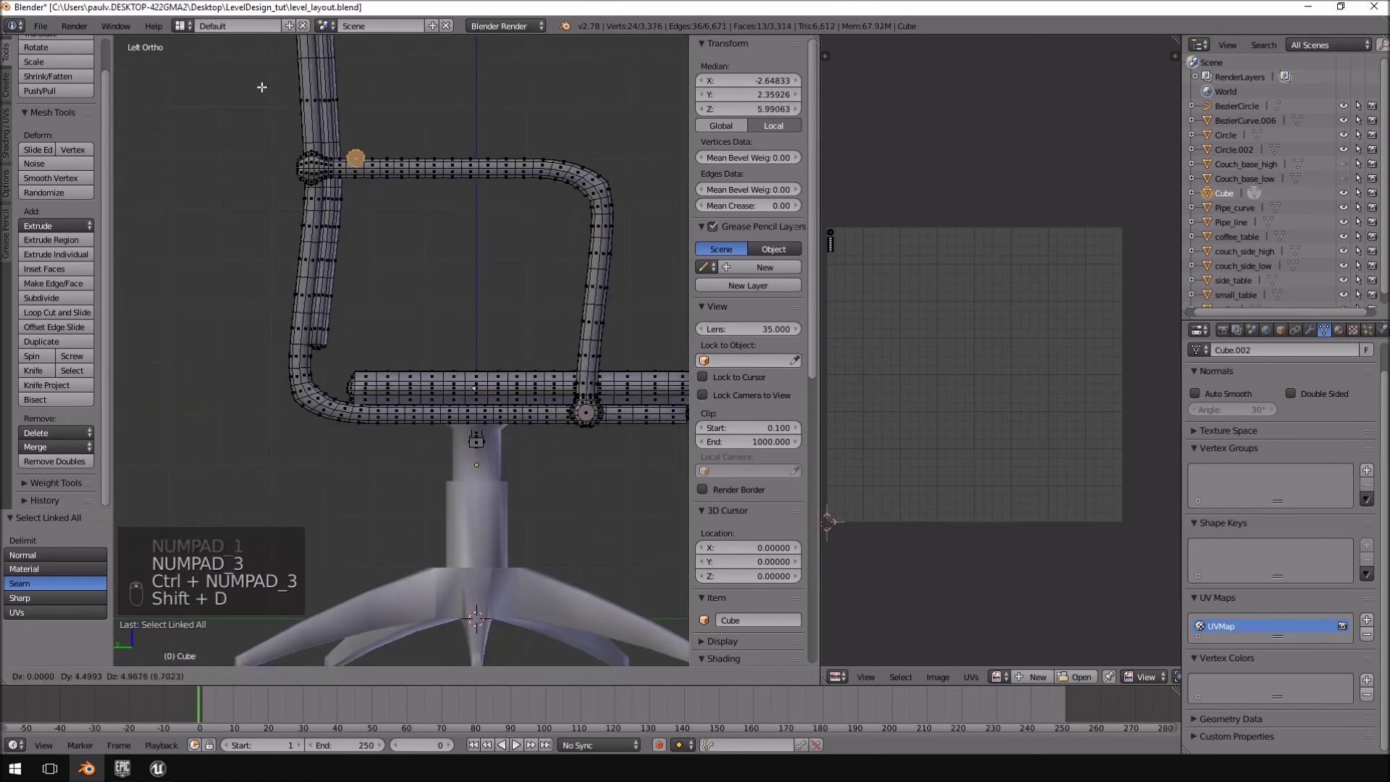
pyautogui.rightClick(235, 94)
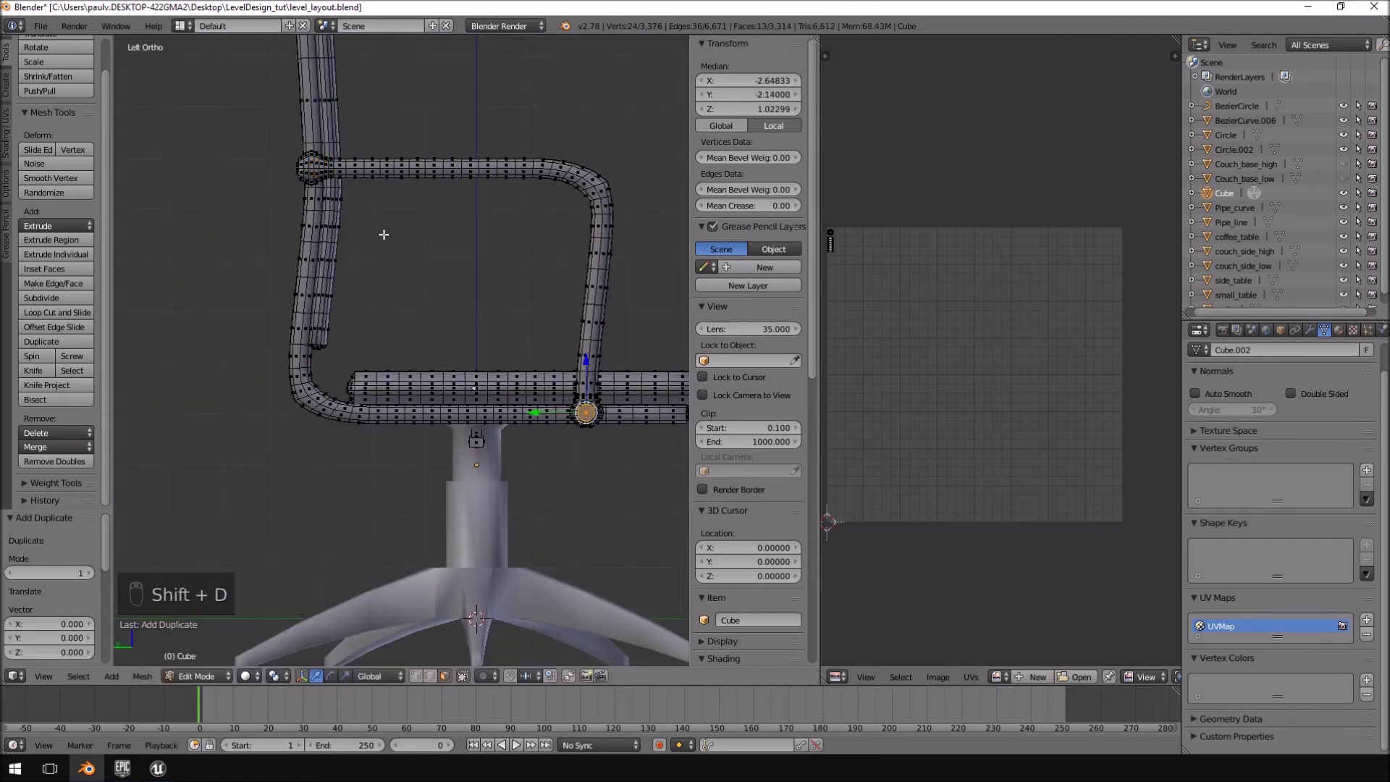
# - Move the duplicated pin about 5.37 units along Y and 4.78 units along Z to the centre of the armrest's rear end
pyautogui.press('g')
pyautogui.click(681, 620)
pyautogui.press('KP_Decimal')
pyautogui.press('g')
pyautogui.press('g')
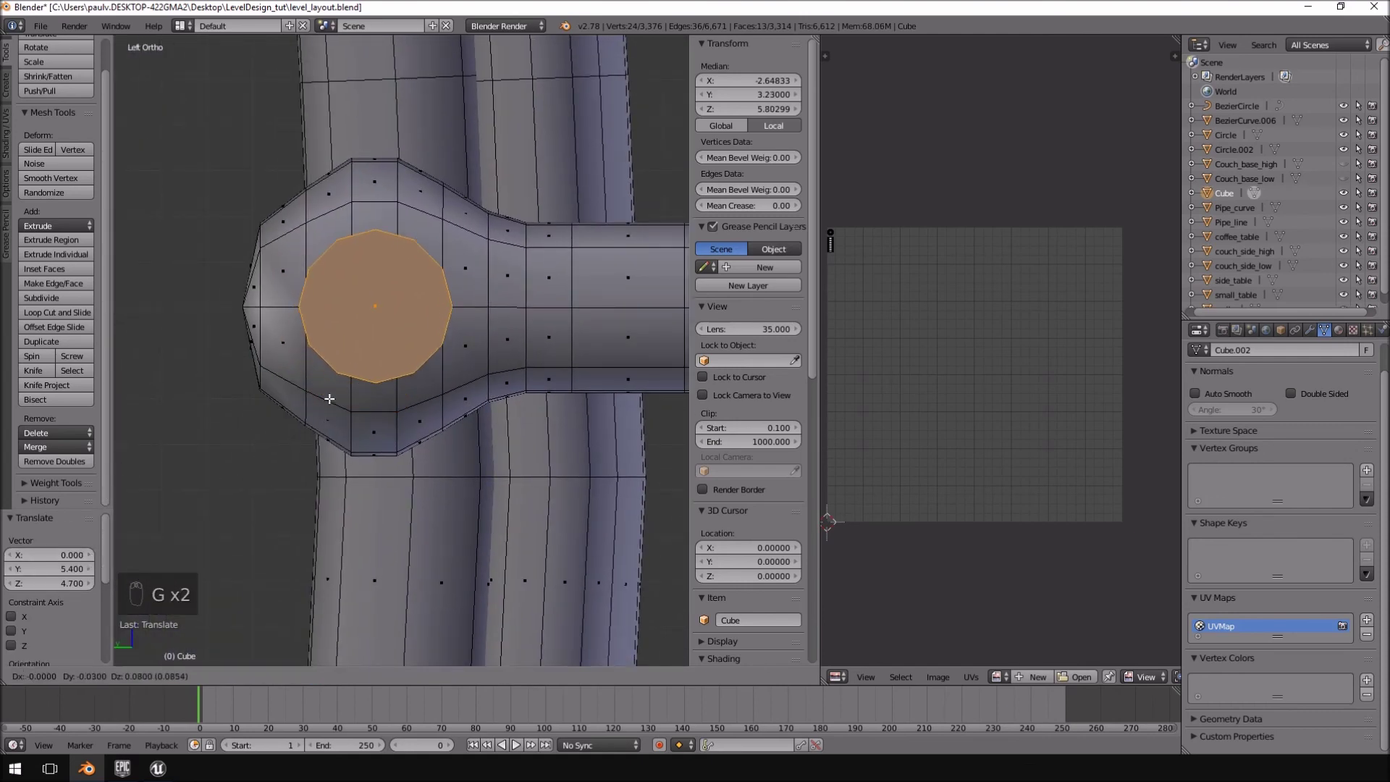
pyautogui.click(334, 397)
# - Duplicate the rear armrest pin and mirror the copy by scaling it by -1 along X
pyautogui.scroll(-6, 532, 495)
pyautogui.scroll(-3, 532, 495)
pyautogui.moveTo(532, 495); pyautogui.dragTo(286, 414, button='middle')
pyautogui.scroll(8, 285, 414)
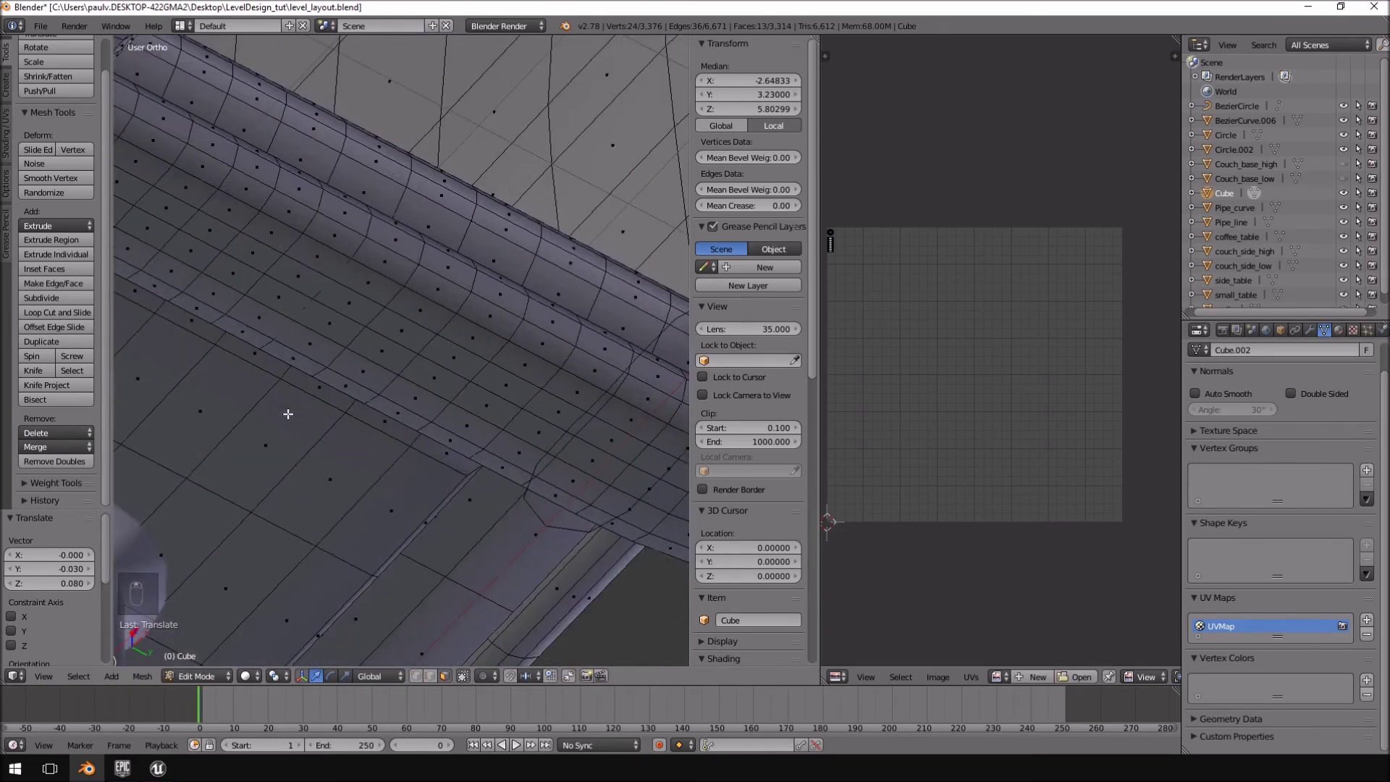
pyautogui.press('KP_1')
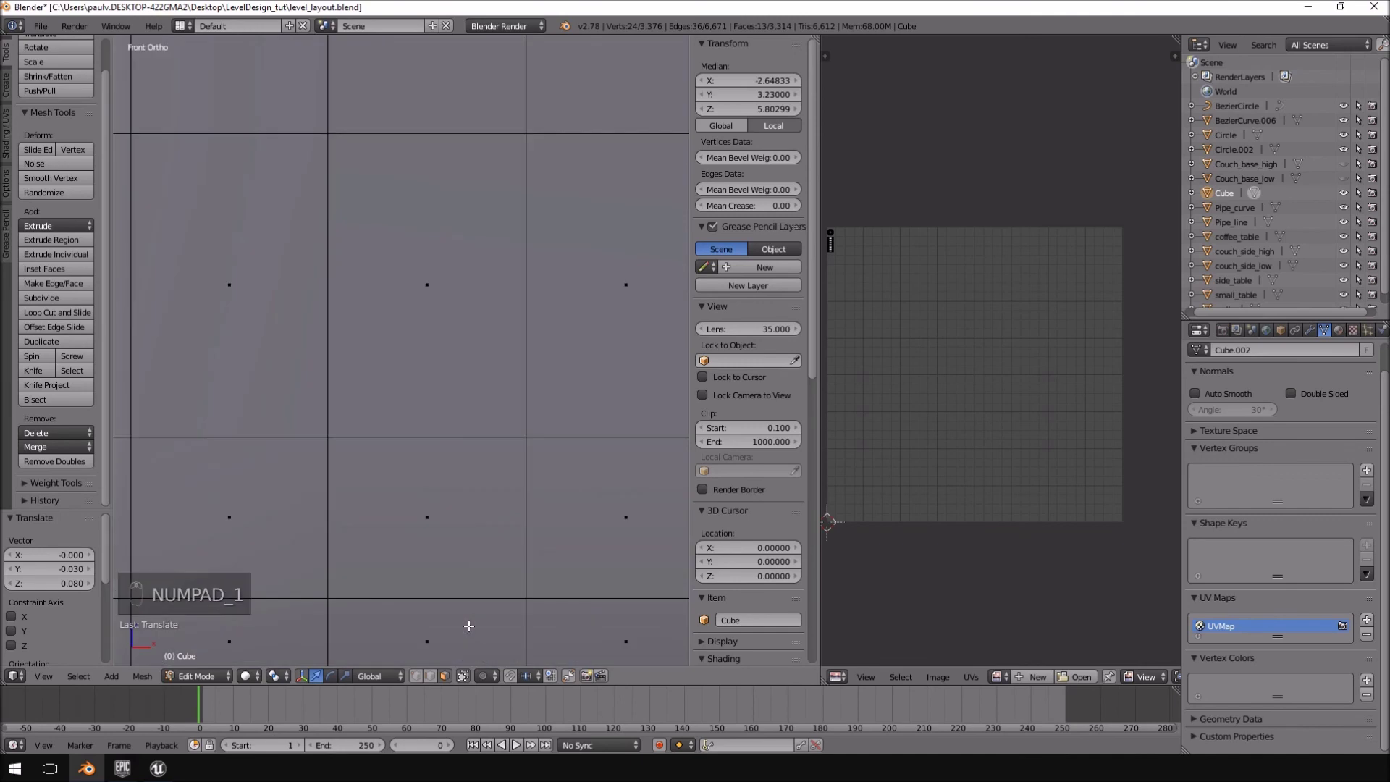
pyautogui.scroll(-8, 539, 566)
pyautogui.hotkey('shift', 'd')
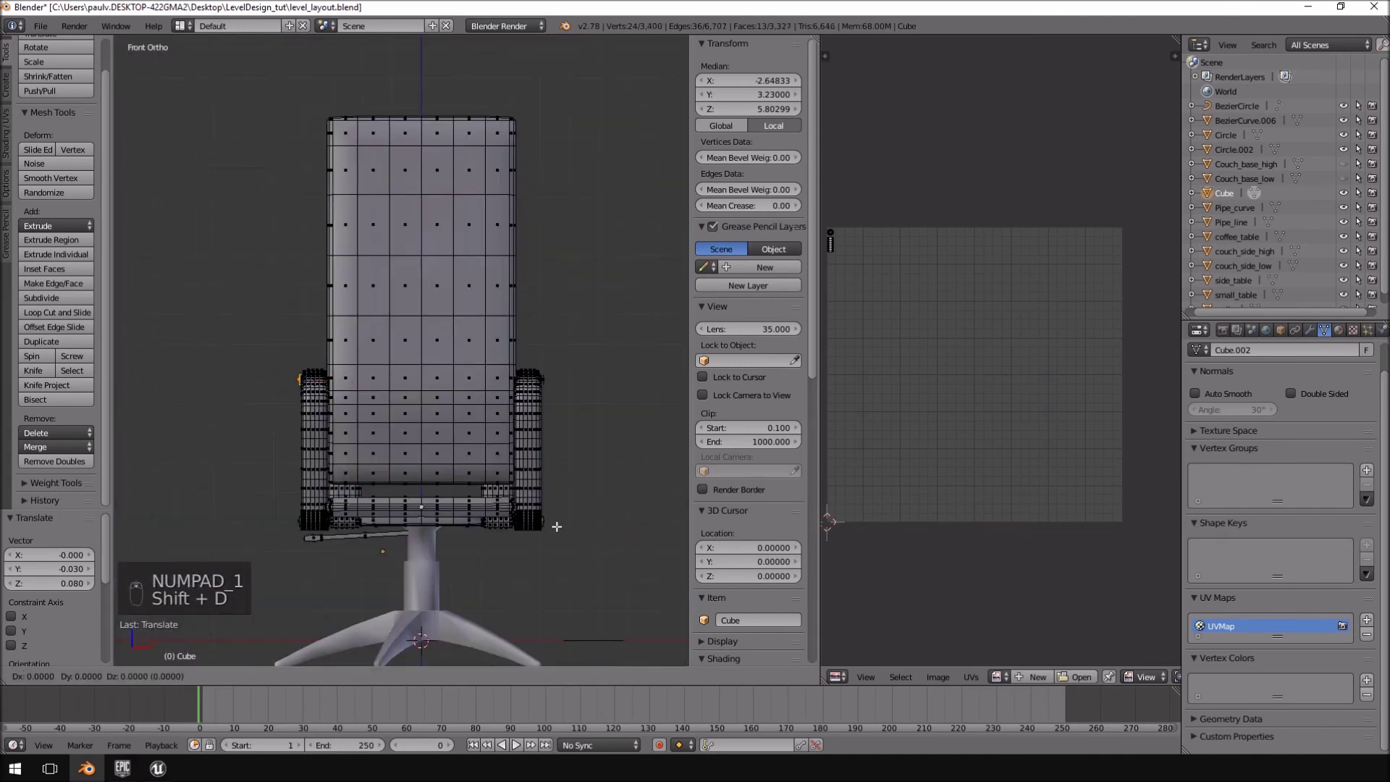
pyautogui.write('sx-1')
pyautogui.press('Return')
# - Move the mirrored pin across to the opposite armrest's rear end and 0.5 units further outward along X
pyautogui.press('g')
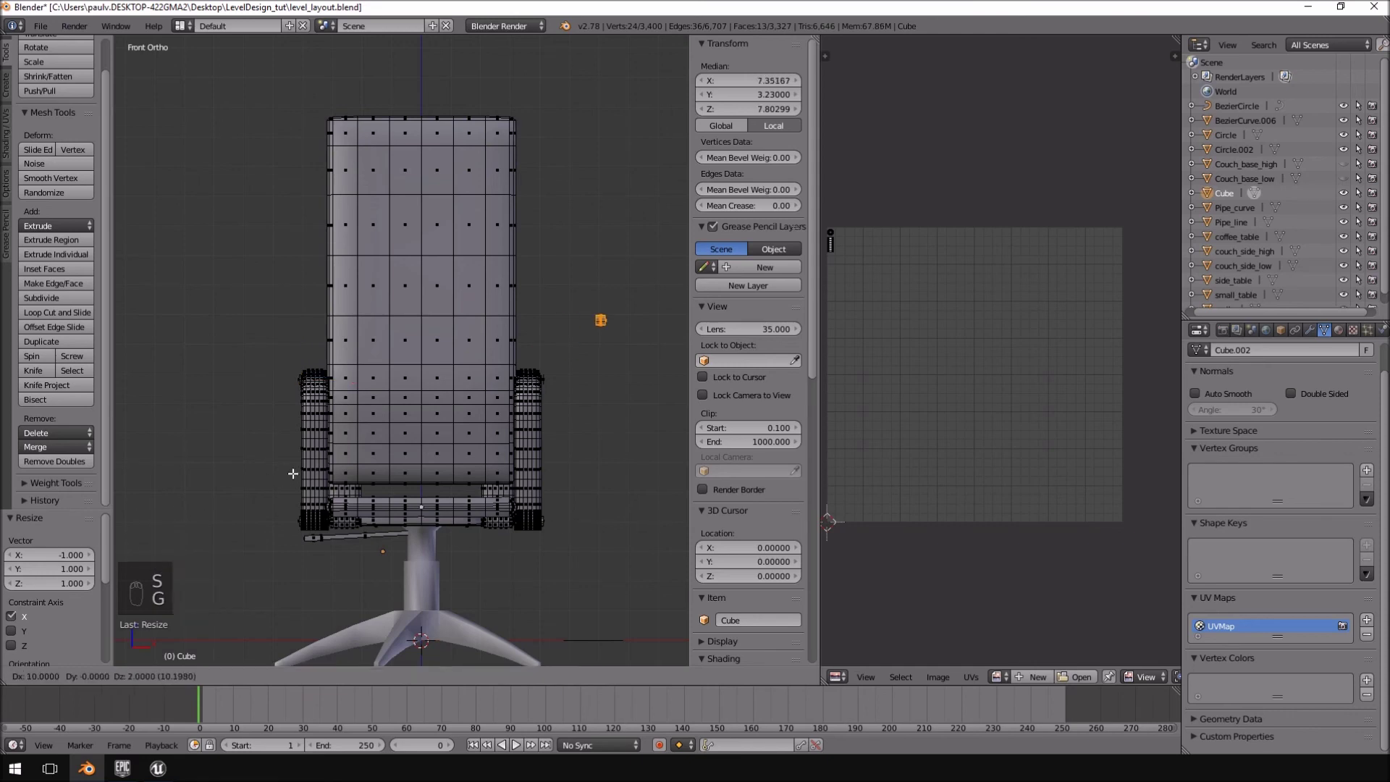
pyautogui.click(221, 519)
pyautogui.scroll(2, 289, 493)
pyautogui.scroll(1, 289, 493)
pyautogui.keyDown('shift'); pyautogui.moveTo(410, 463); pyautogui.dragTo(120, 347, button='middle'); pyautogui.keyUp('shift')
pyautogui.scroll(9, 248, 394)
pyautogui.keyDown('shift'); pyautogui.moveTo(251, 270); pyautogui.dragTo(456, 496, button='middle'); pyautogui.keyUp('shift')
pyautogui.moveTo(326, 247); pyautogui.dragTo(482, 254)
# - Delete the vertices of the flat cap face at the mirrored armrest's rear end
pyautogui.moveTo(319, 256); pyautogui.dragTo(280, 272, button='middle')
pyautogui.rightClick(479, 179)
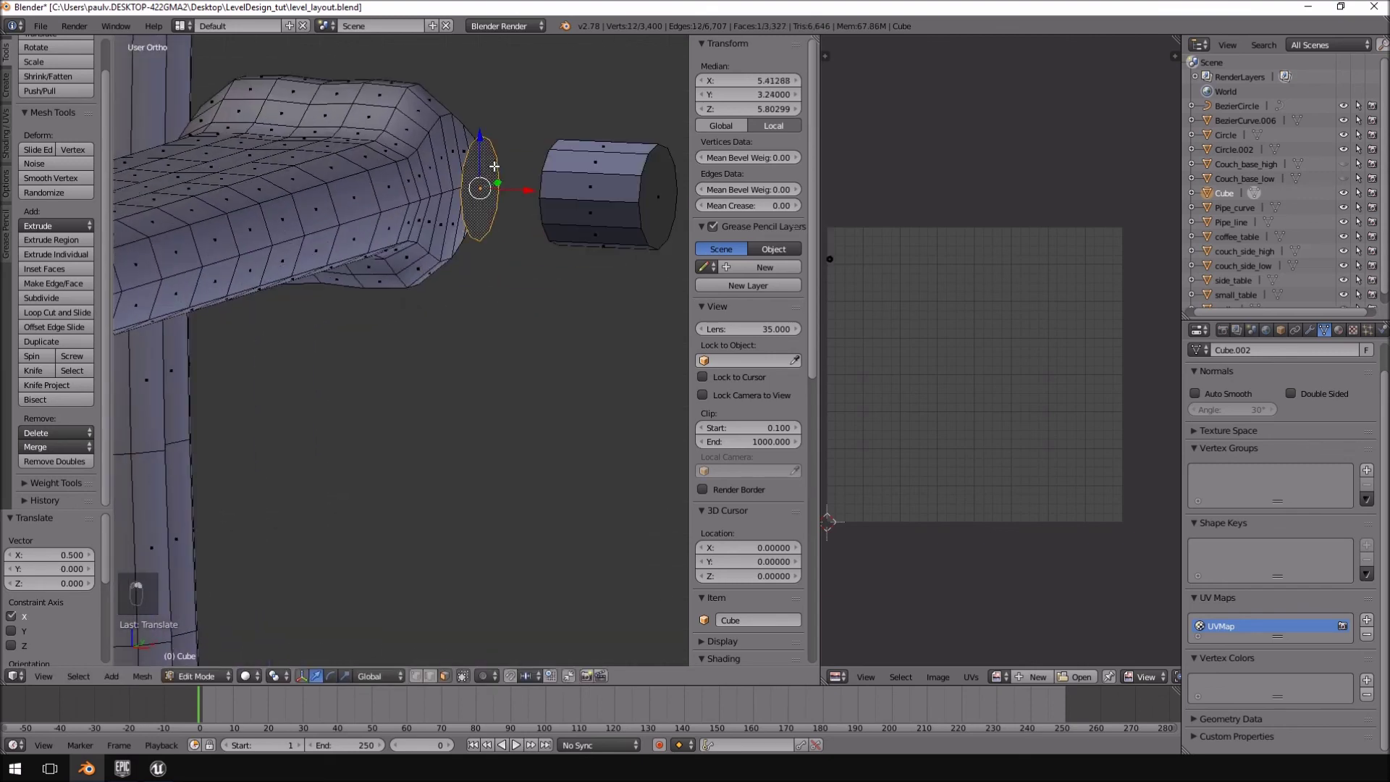
pyautogui.press('Delete')
pyautogui.click(495, 165)
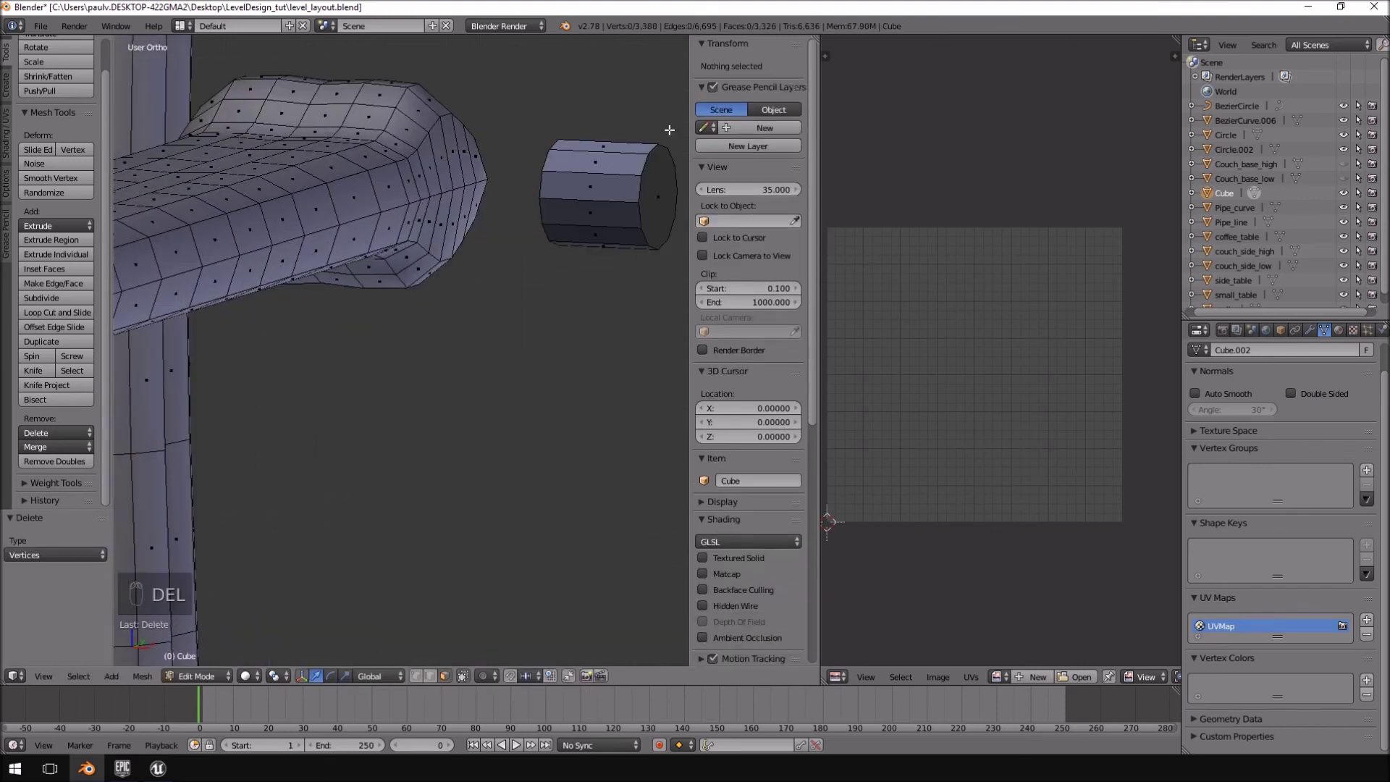
# - Select the separate mirrored pin in wireframe and move it inward about 0.6 units along X into the armrest's rear end
pyautogui.press('z')
pyautogui.press('a')
pyautogui.press('a')
pyautogui.keyDown('ctrl'); pyautogui.moveTo(644, 92); pyautogui.dragTo(735, 348); pyautogui.keyUp('ctrl')
pyautogui.press('KP_1')
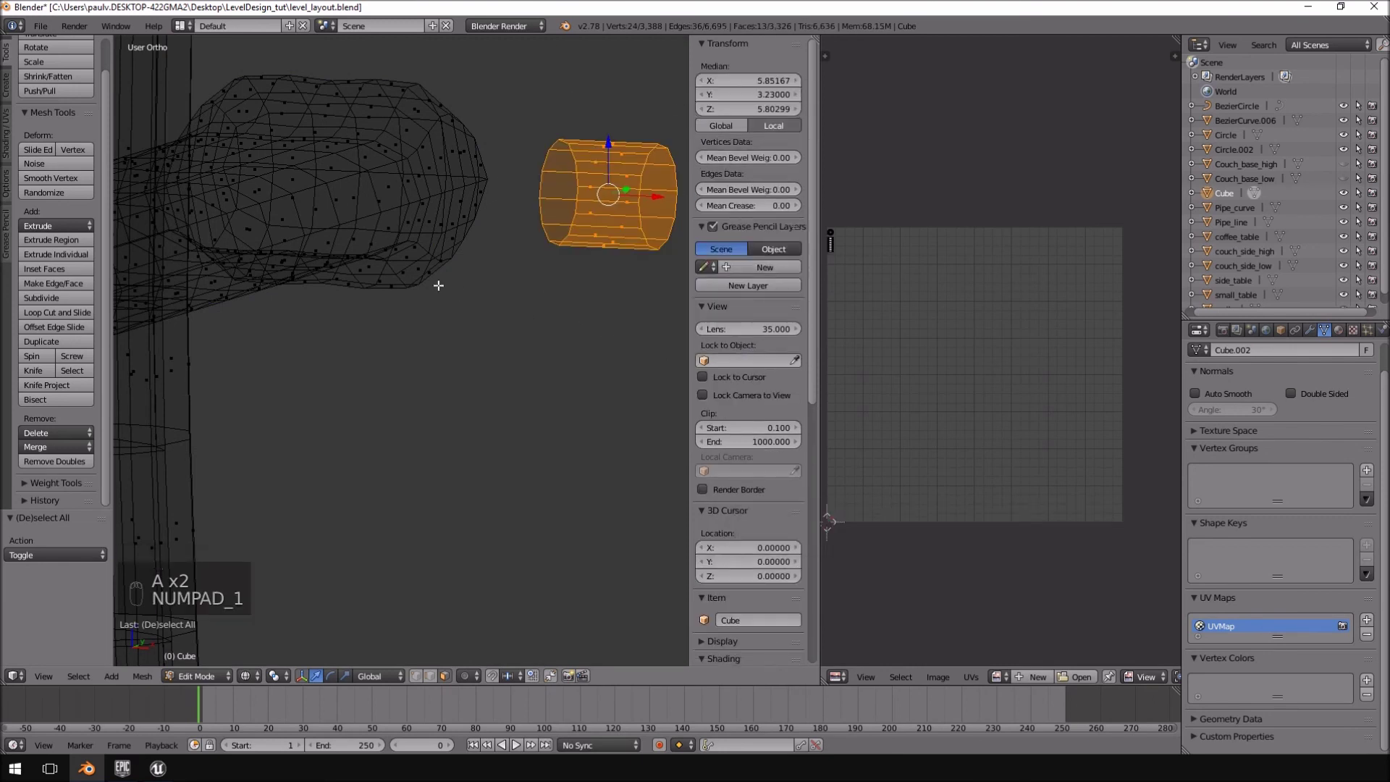
pyautogui.press('KP_1')
pyautogui.press('g')
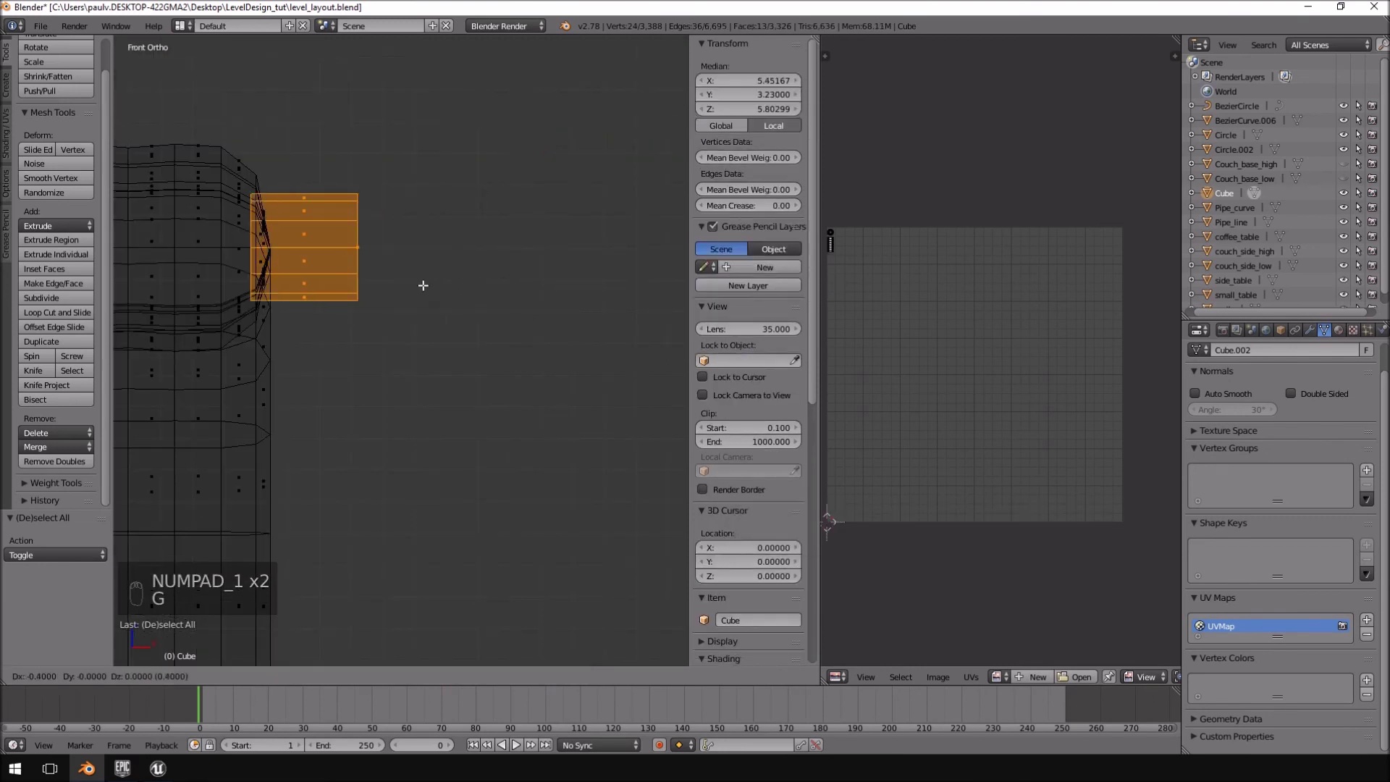
pyautogui.click(382, 296)
# - Return to solid shading and examine the mirrored pin's fit and shading in Object Mode
pyautogui.moveTo(382, 297); pyautogui.dragTo(416, 365, button='middle')
pyautogui.press('Tab')
pyautogui.scroll(-2, 445, 371)
pyautogui.press('a')
pyautogui.press('a')
pyautogui.press('z')
pyautogui.moveTo(522, 402); pyautogui.dragTo(450, 393, button='middle')
pyautogui.scroll(-5, 450, 394)
pyautogui.scroll(8, 405, 402)
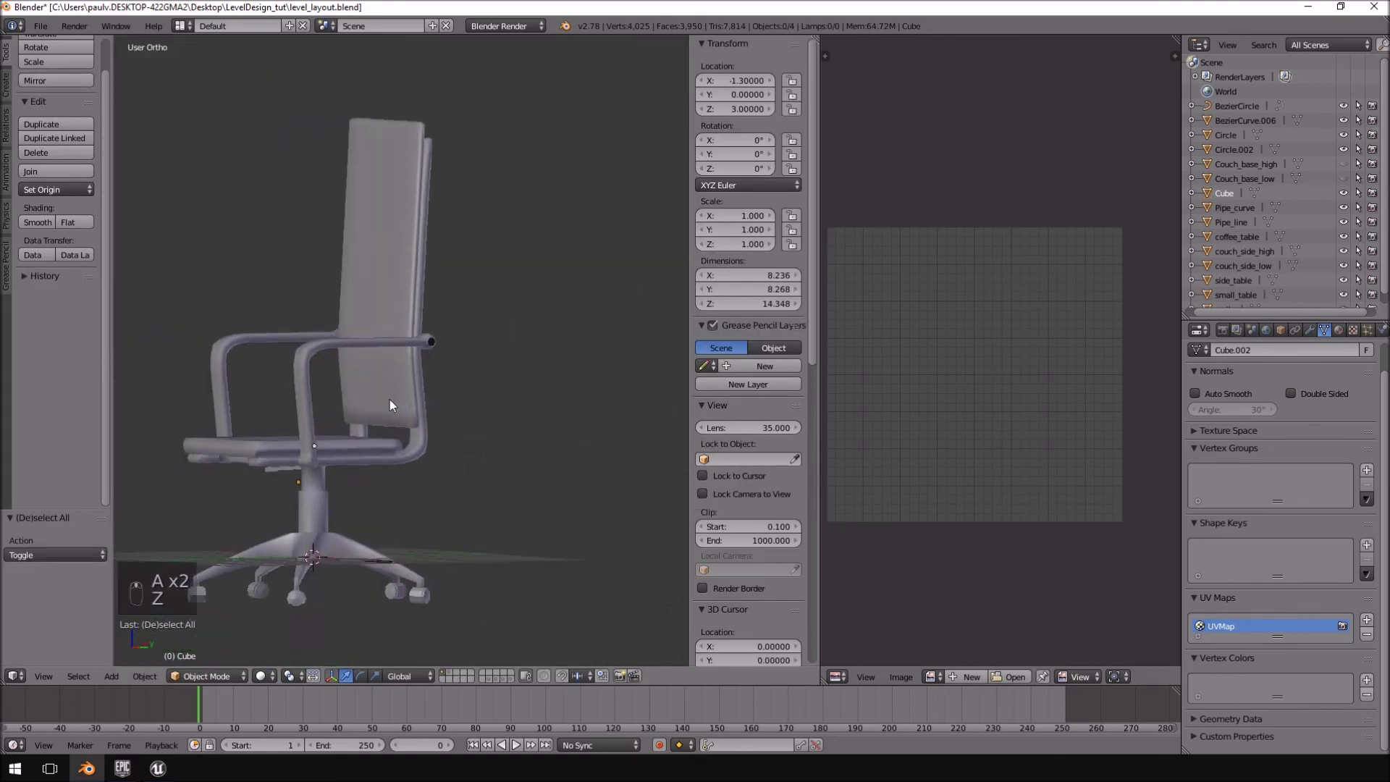
# - Recalculate the mirrored pin's normals to be consistent and check the chair in Object Mode
pyautogui.press('Tab')
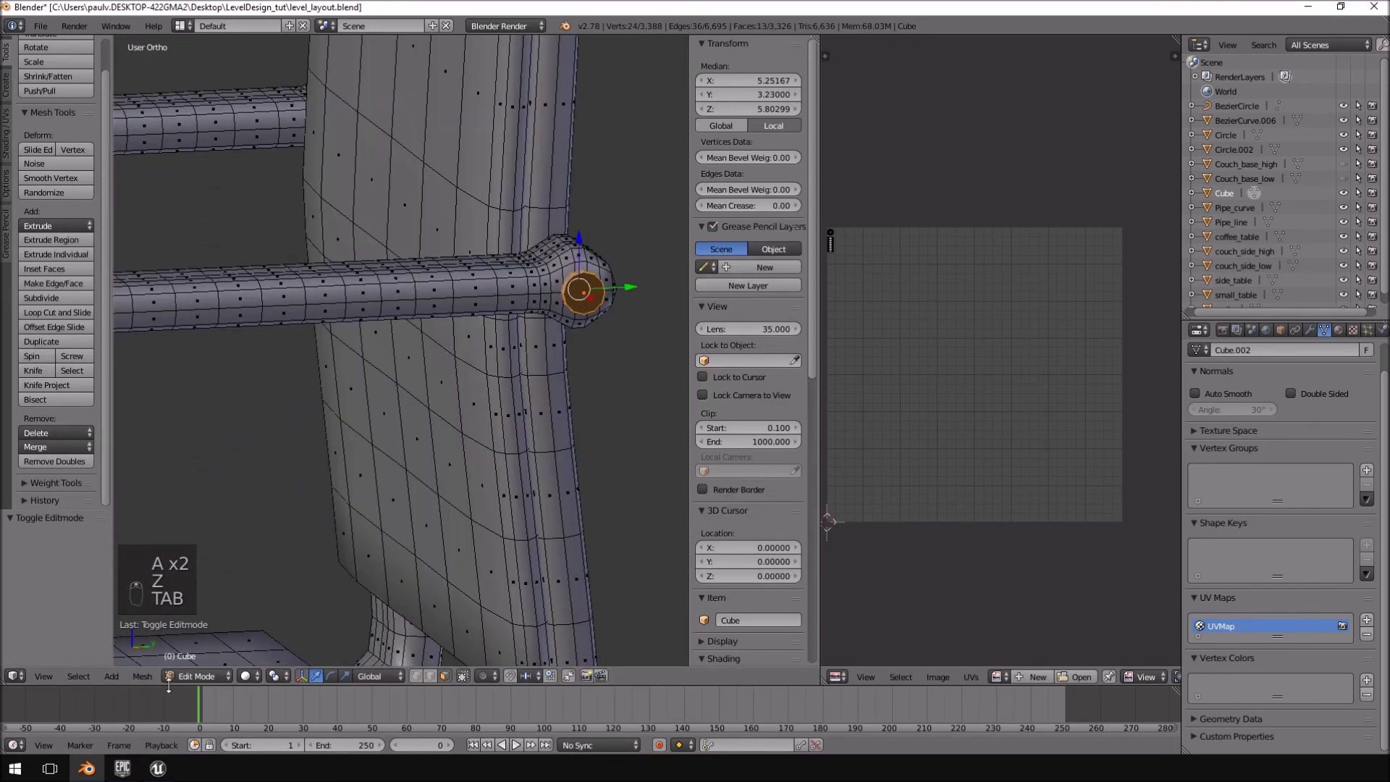
pyautogui.hotkey('ctrl', 'n')
pyautogui.press('Tab')
pyautogui.scroll(-3, 537, 454)
pyautogui.moveTo(537, 455); pyautogui.dragTo(653, 317, button='middle')
pyautogui.moveTo(572, 391); pyautogui.dragTo(475, 415, button='middle')
pyautogui.scroll(-3, 473, 416)
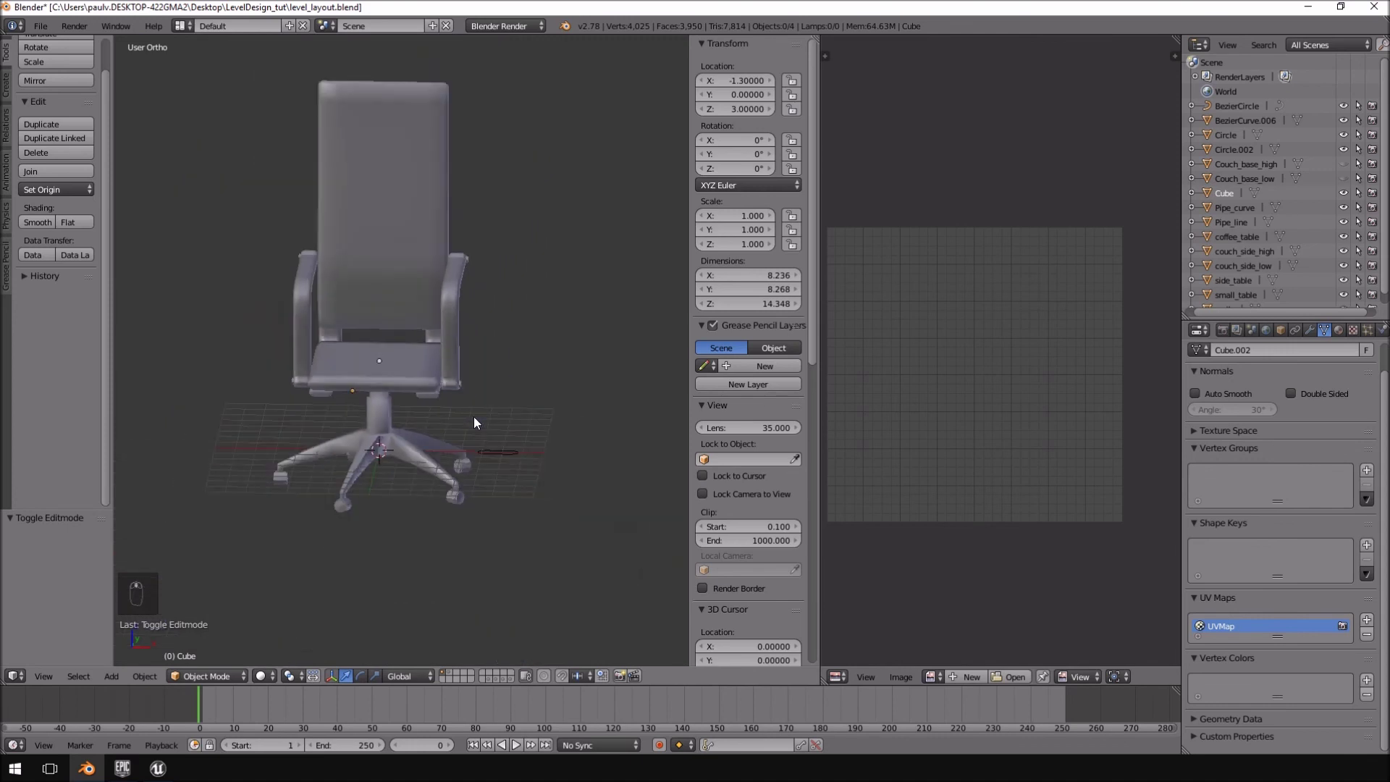
# - Select the entire chair seat and frame mesh in Edit Mode to review its complete UV layout
pyautogui.press('Tab')
pyautogui.press('a')
pyautogui.press('a')
pyautogui.press('a')
pyautogui.press('a')
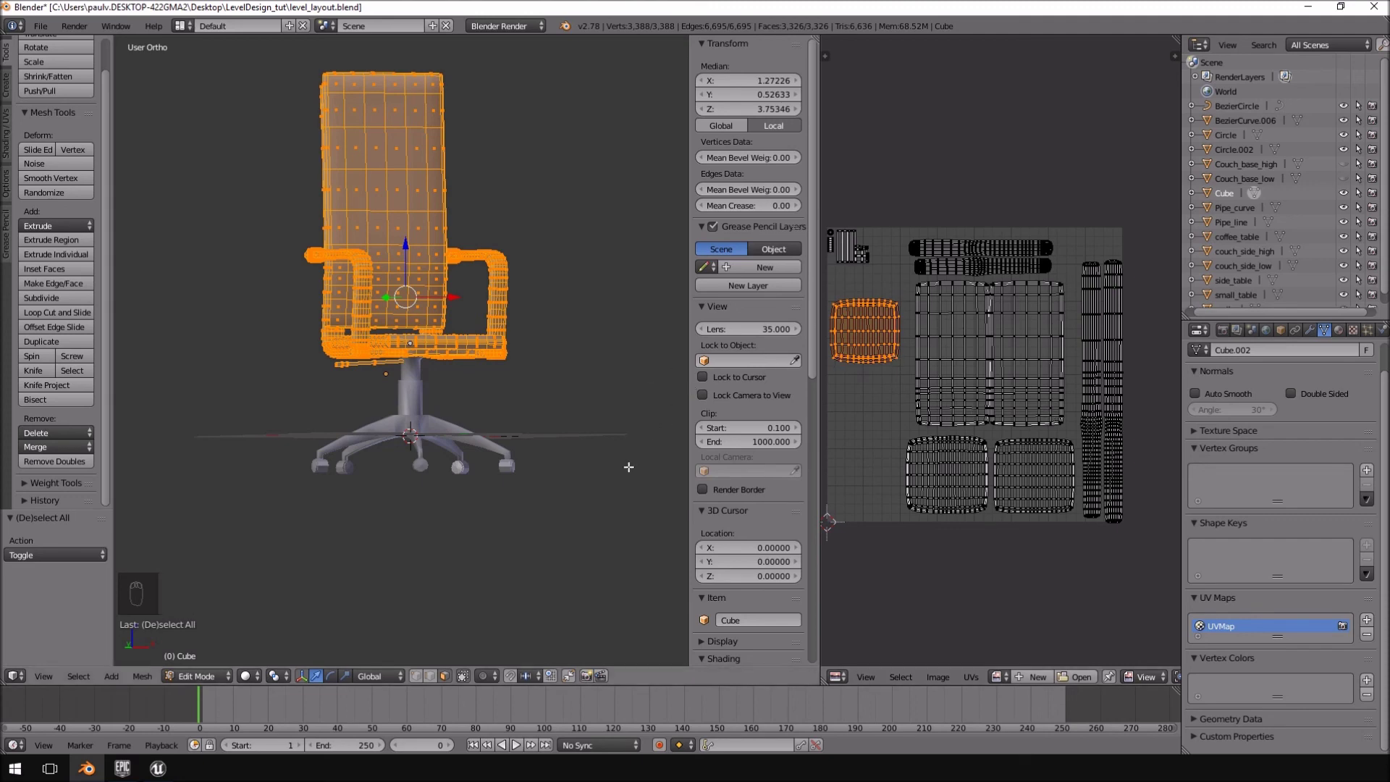
# - Select all of the wheeled chair base's geometry in Edit Mode and examine its UV layout
pyautogui.press('Tab')
pyautogui.rightClick(401, 405)
pyautogui.press('Tab')
pyautogui.press('a')
pyautogui.press('a')
pyautogui.press('a')
pyautogui.press('a')
pyautogui.press('a')
pyautogui.moveTo(404, 404); pyautogui.dragTo(409, 420, button='middle')
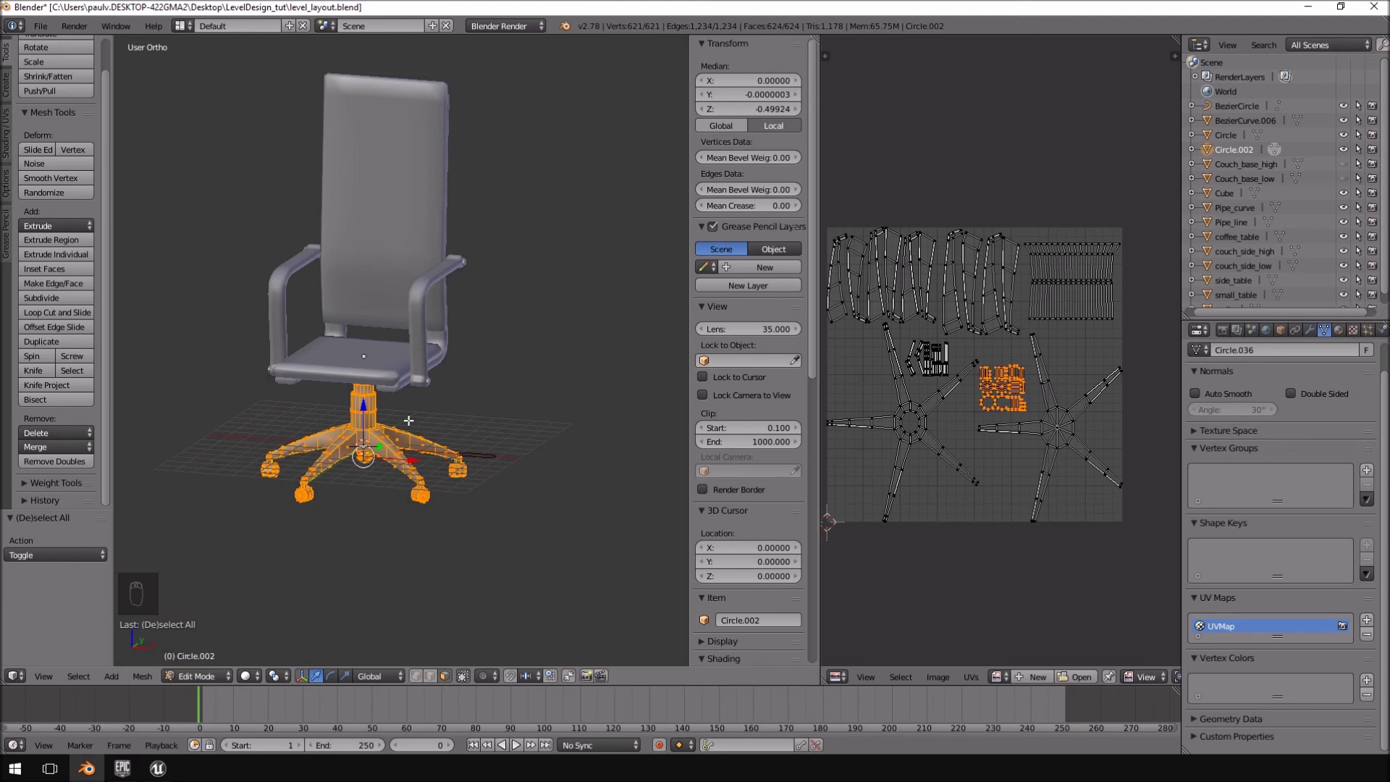
pyautogui.moveTo(351, 453); pyautogui.dragTo(411, 430, button='middle')
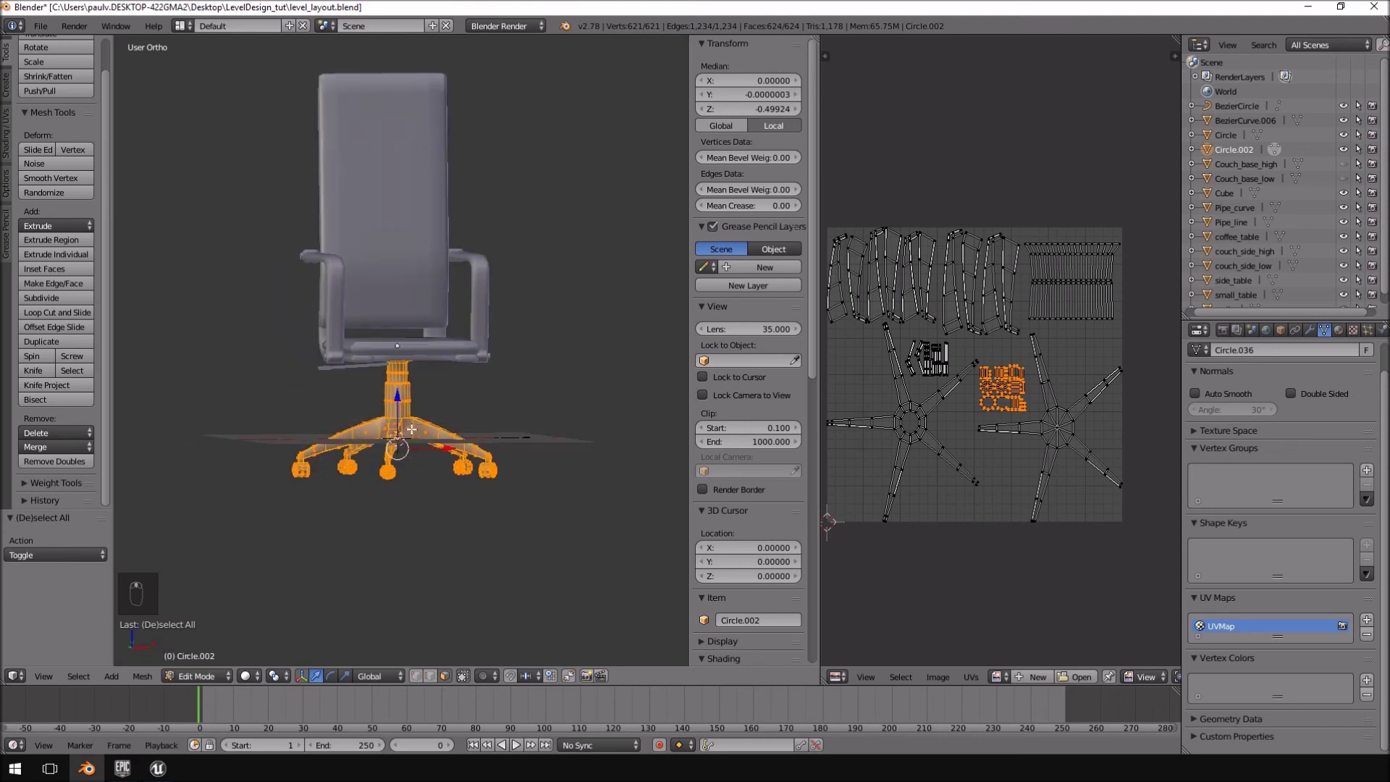